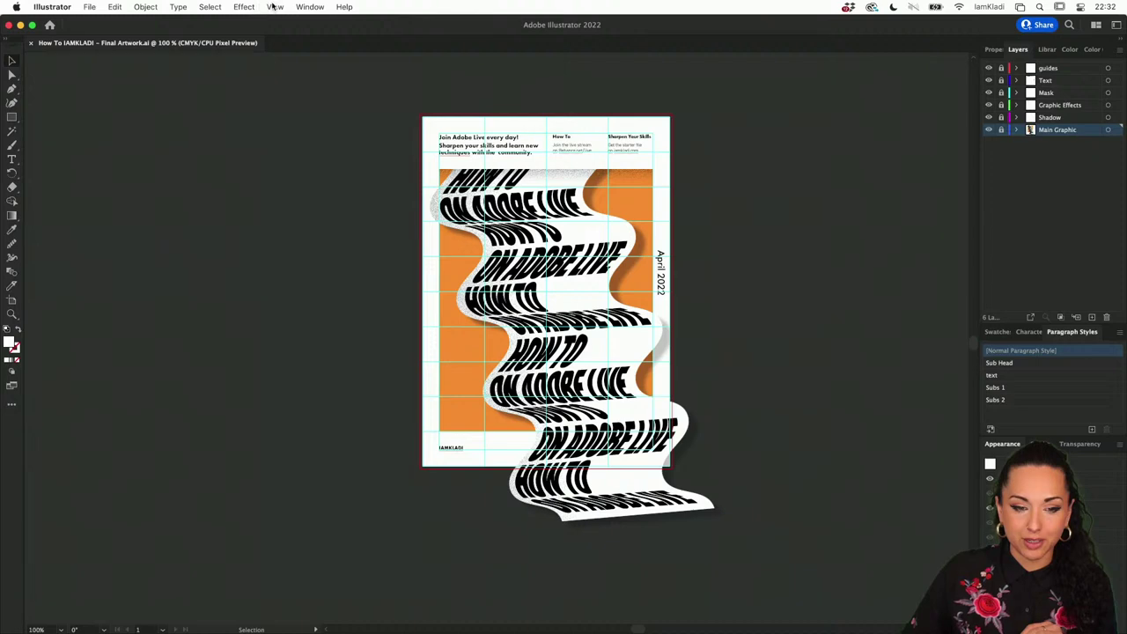
Step: Turn on Trim View for the final poster artwork and inspect the wavy lettering and vertical date up close
click(274, 7)
click(285, 82)
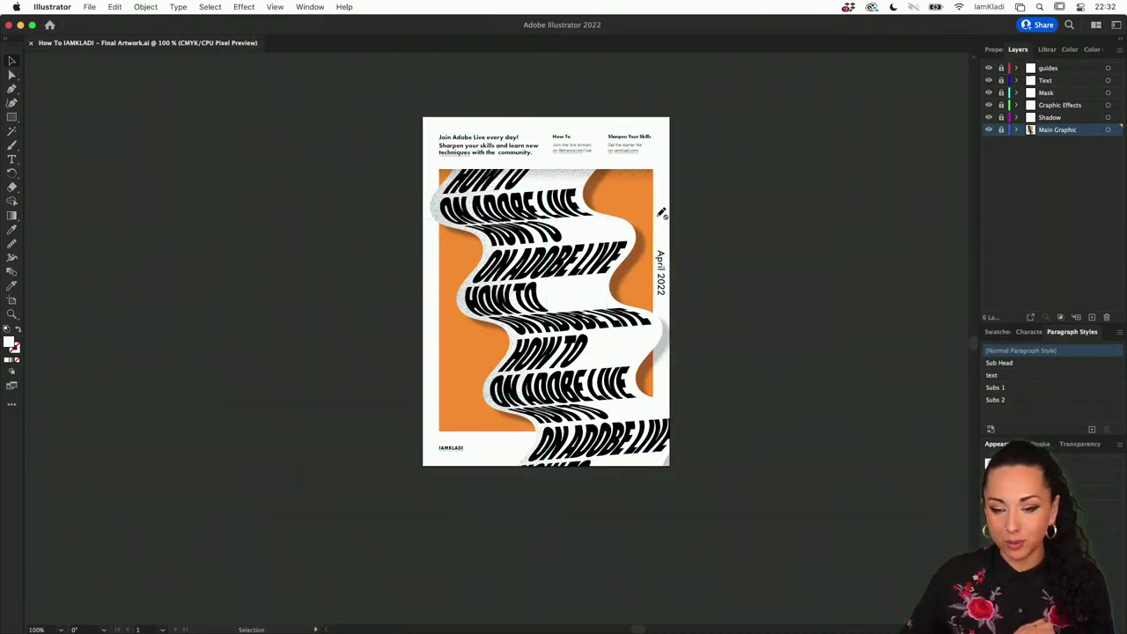
scroll(788, 234, up, 4)
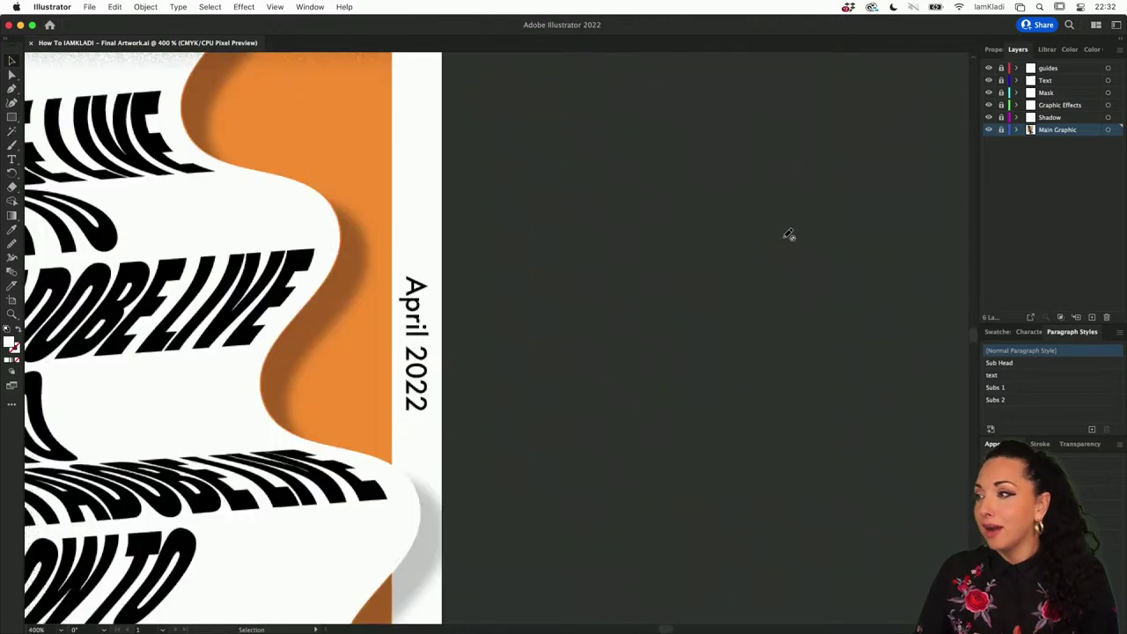
scroll(788, 234, down, 2)
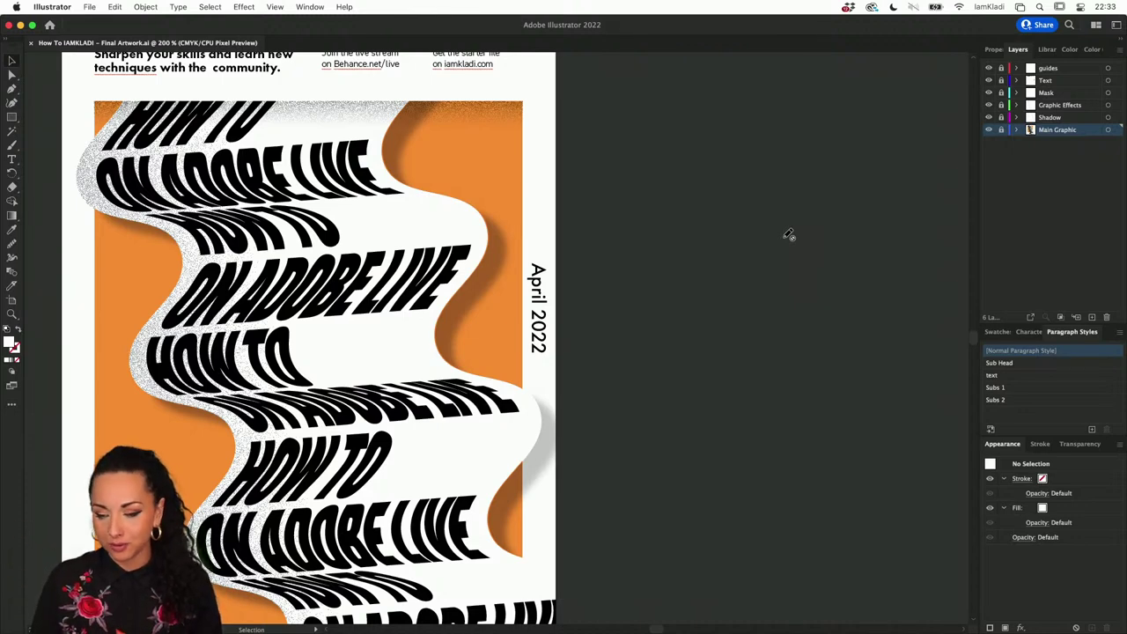
scroll(649, 285, left, 5)
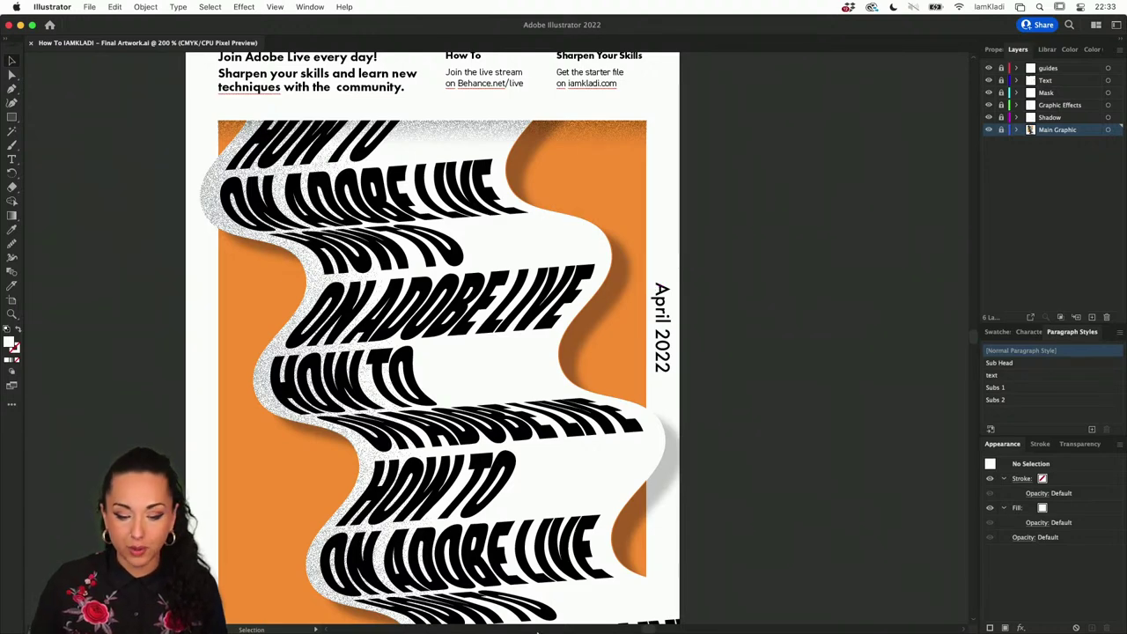
Step: Switch to Chrome and open the Freebies page from the Resources section of iamkladi.com
mouse_move(537, 626)
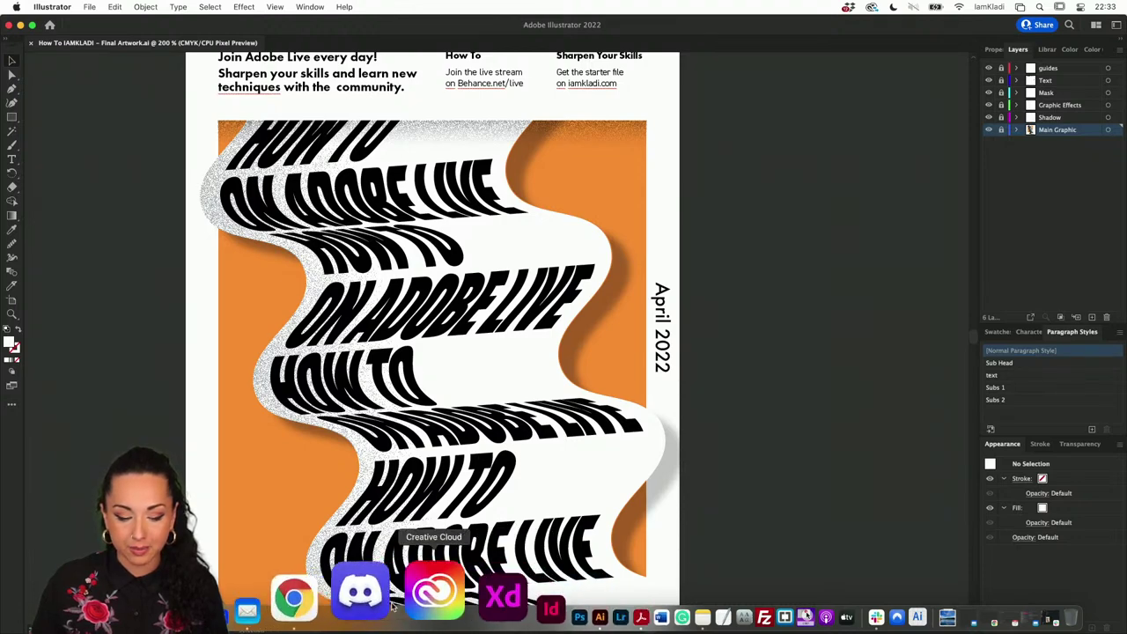
click(372, 606)
mouse_move(852, 139)
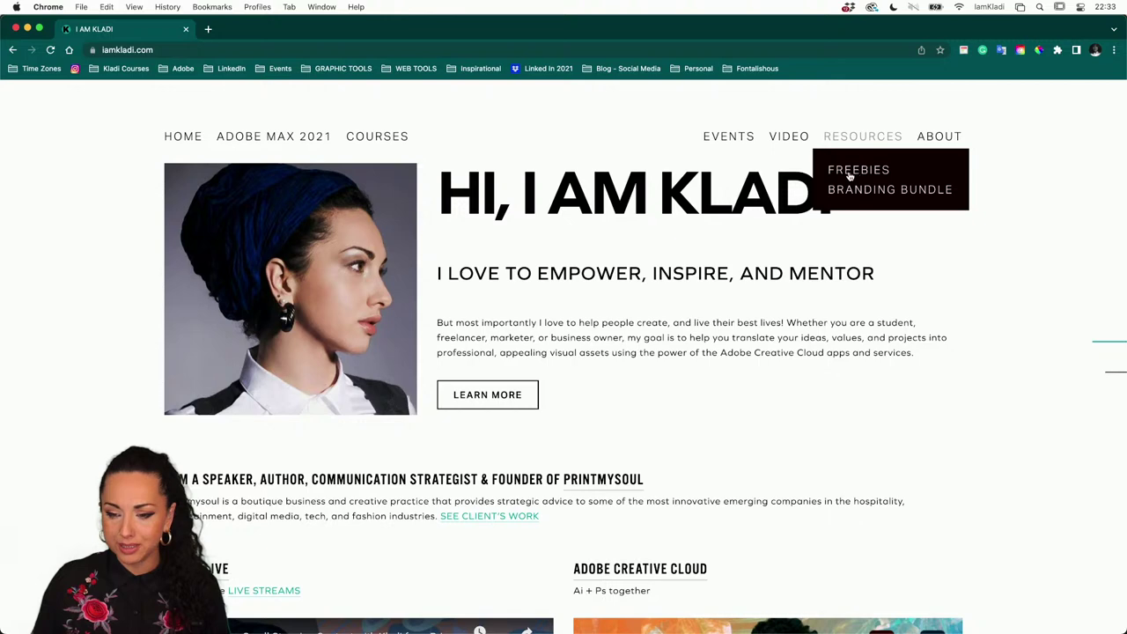
click(849, 174)
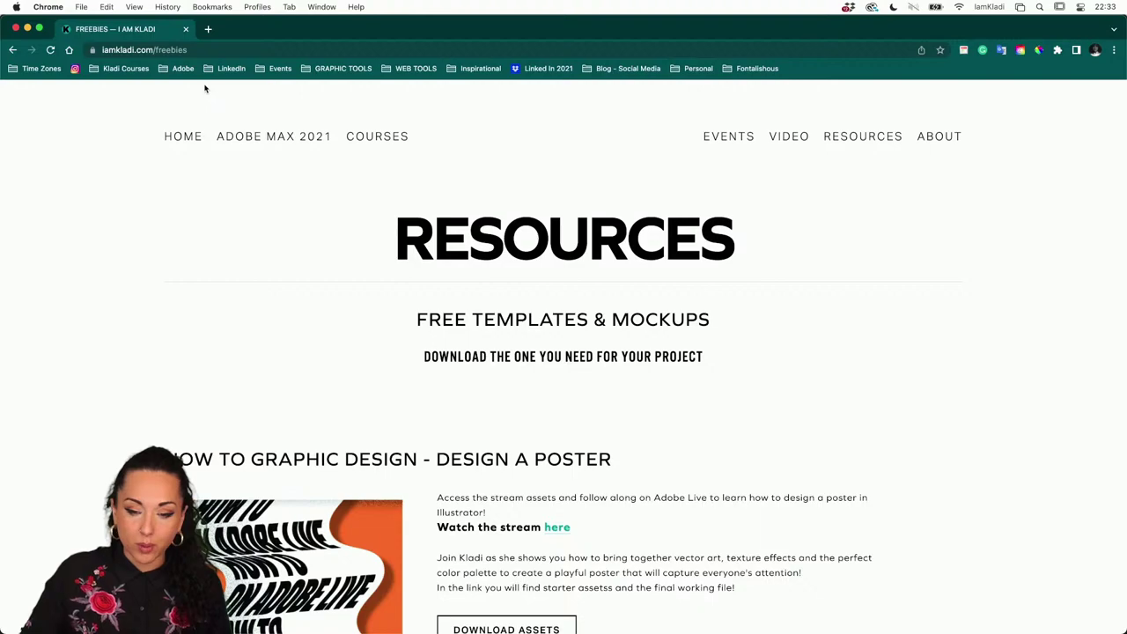
Step: Browse the free templates and open the assets download for "How To Graphic Design - Design a Poster"
scroll(566, 352, down, 7)
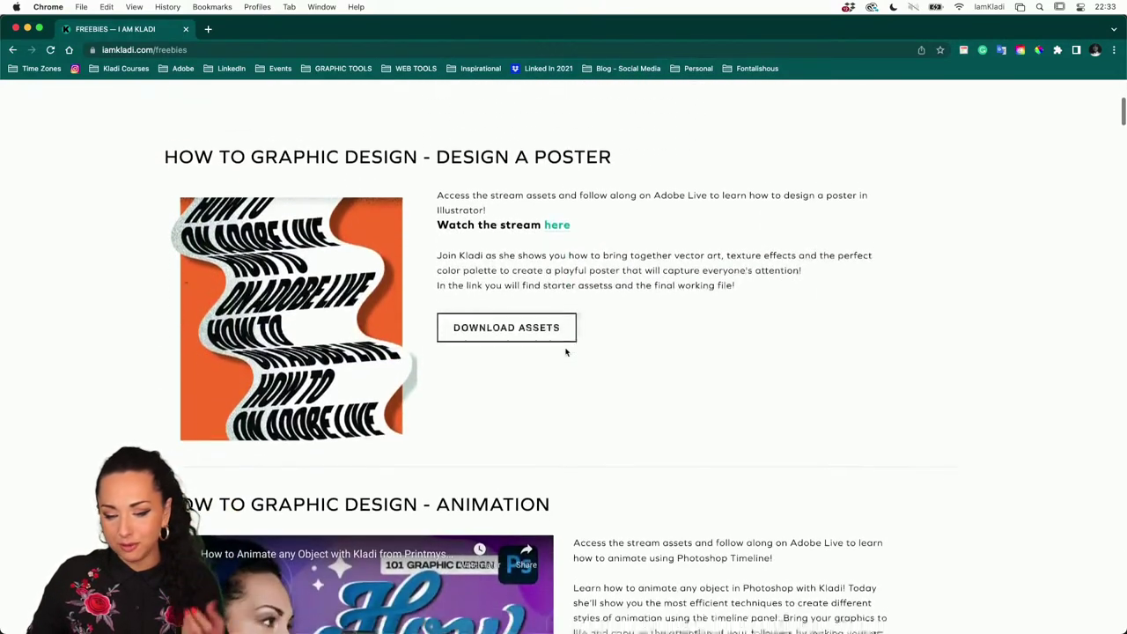
scroll(565, 352, down, 5)
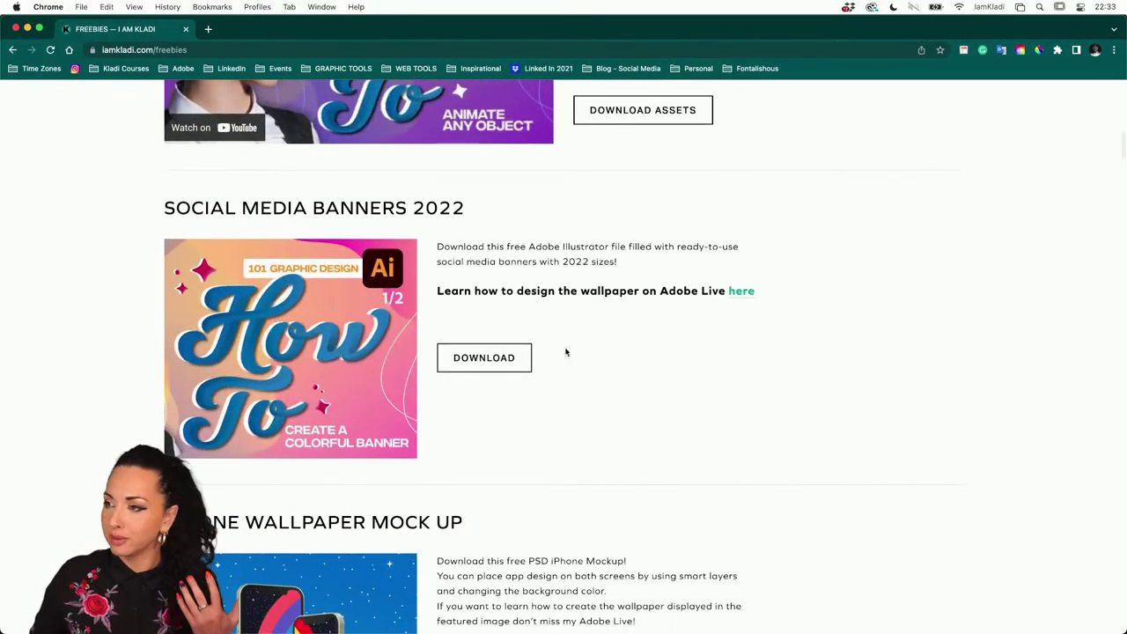
scroll(565, 352, down, 8)
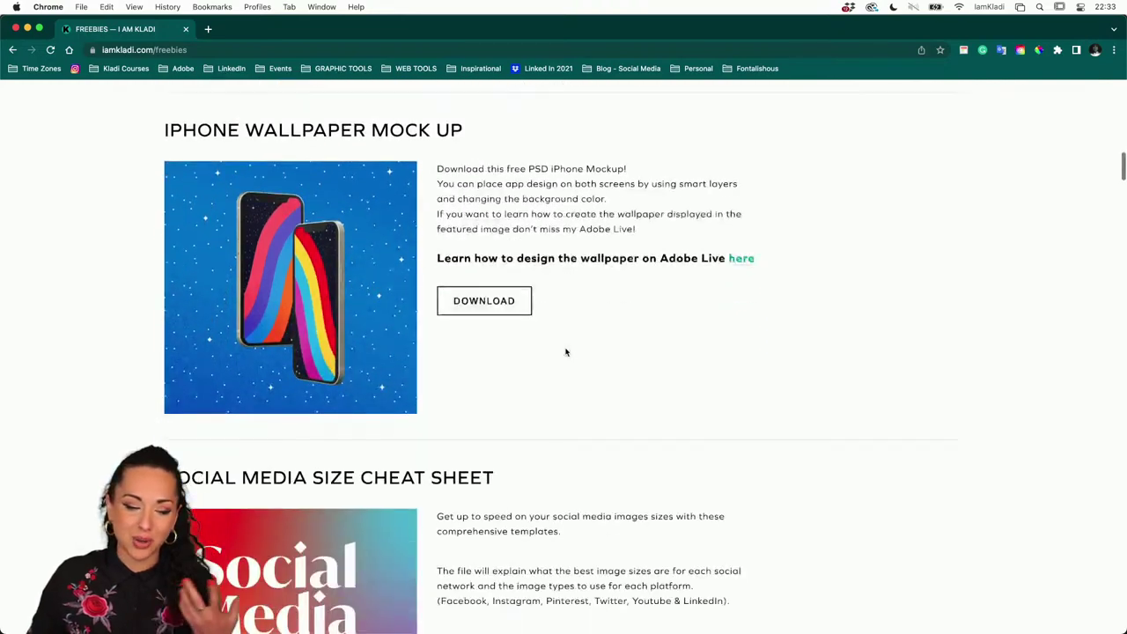
scroll(565, 352, up, 12)
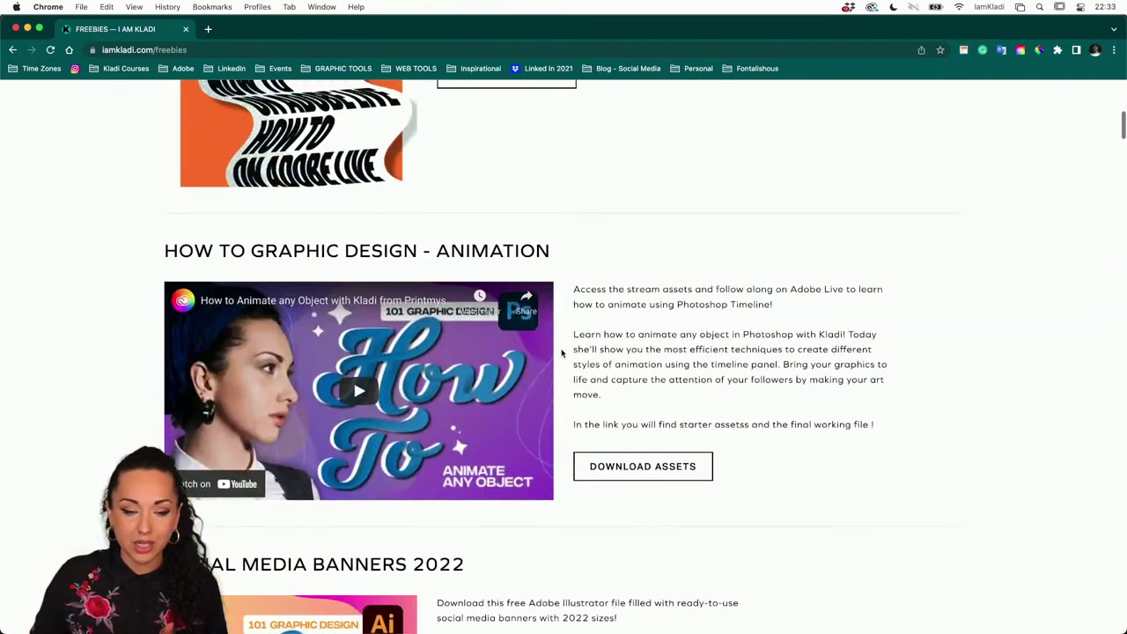
scroll(561, 353, up, 3)
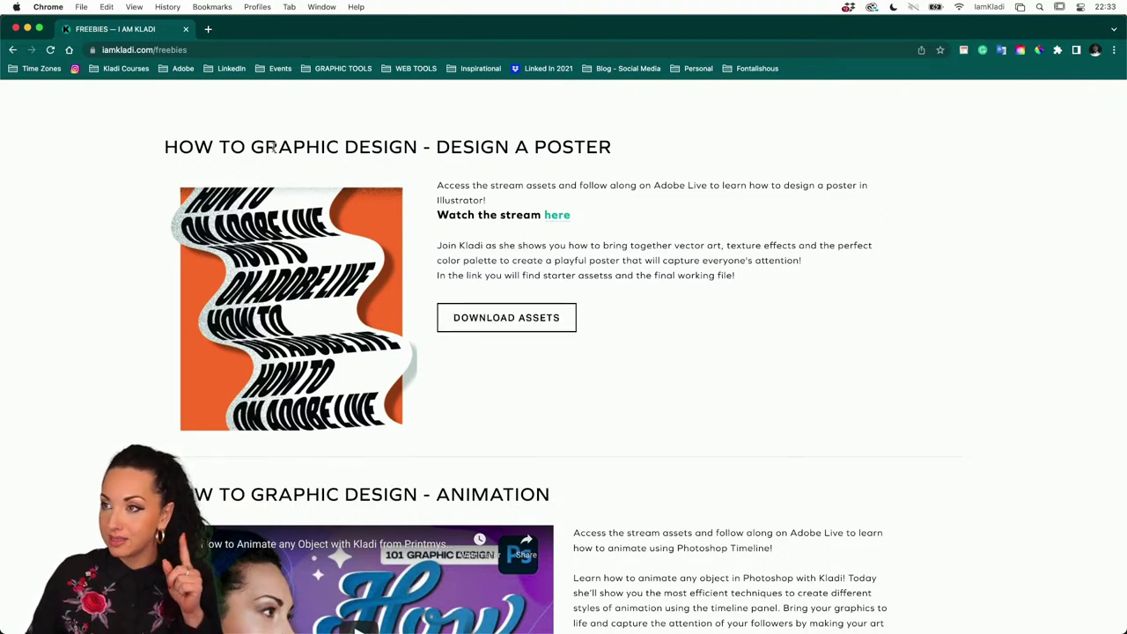
click(469, 326)
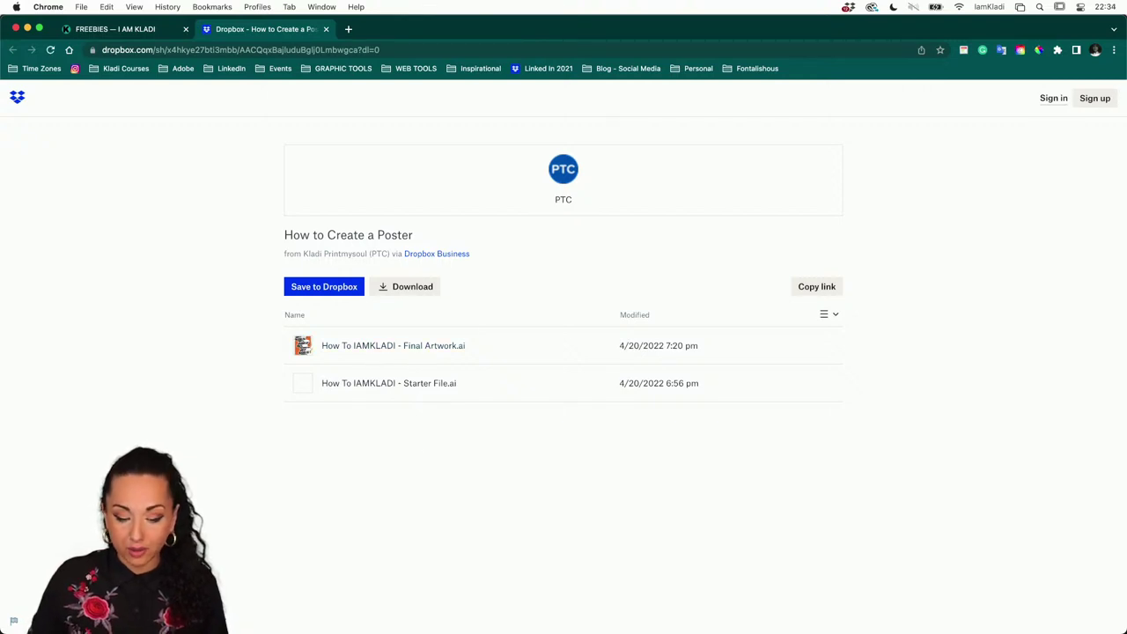
Step: Check the starter file in the shared Dropbox folder against the open Illustrator artwork, ending back in Illustrator
click(498, 621)
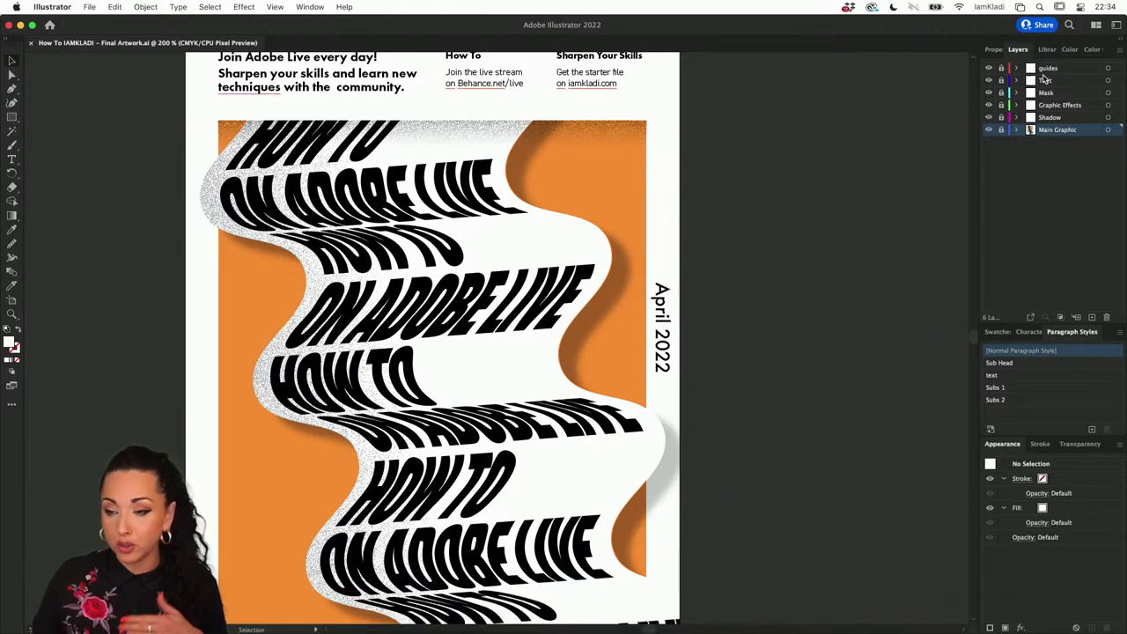
mouse_move(630, 624)
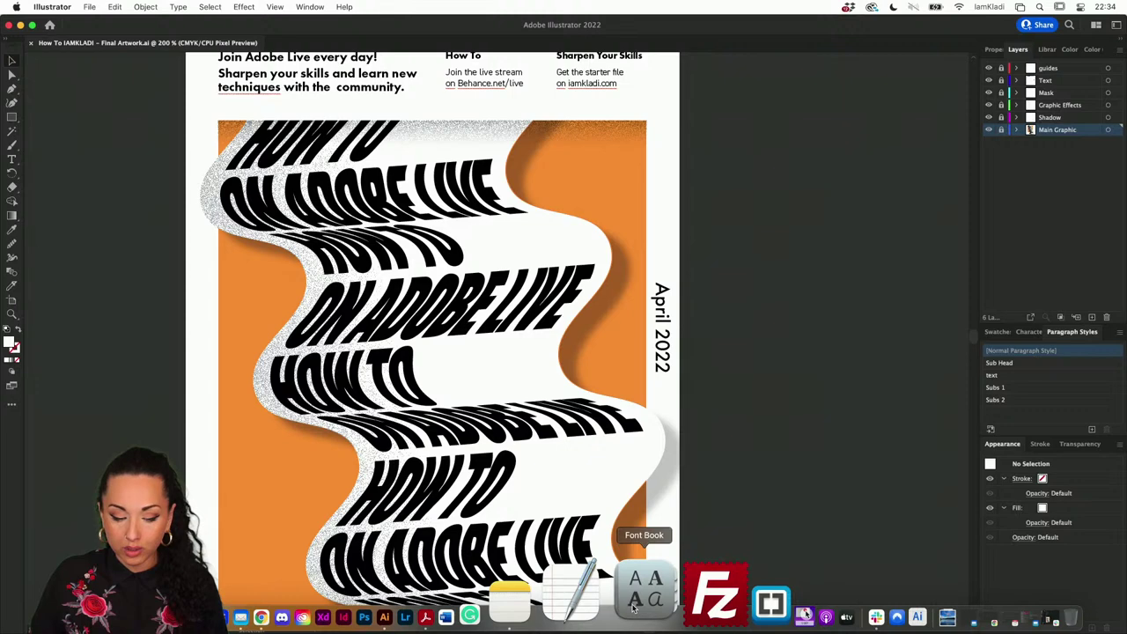
click(369, 597)
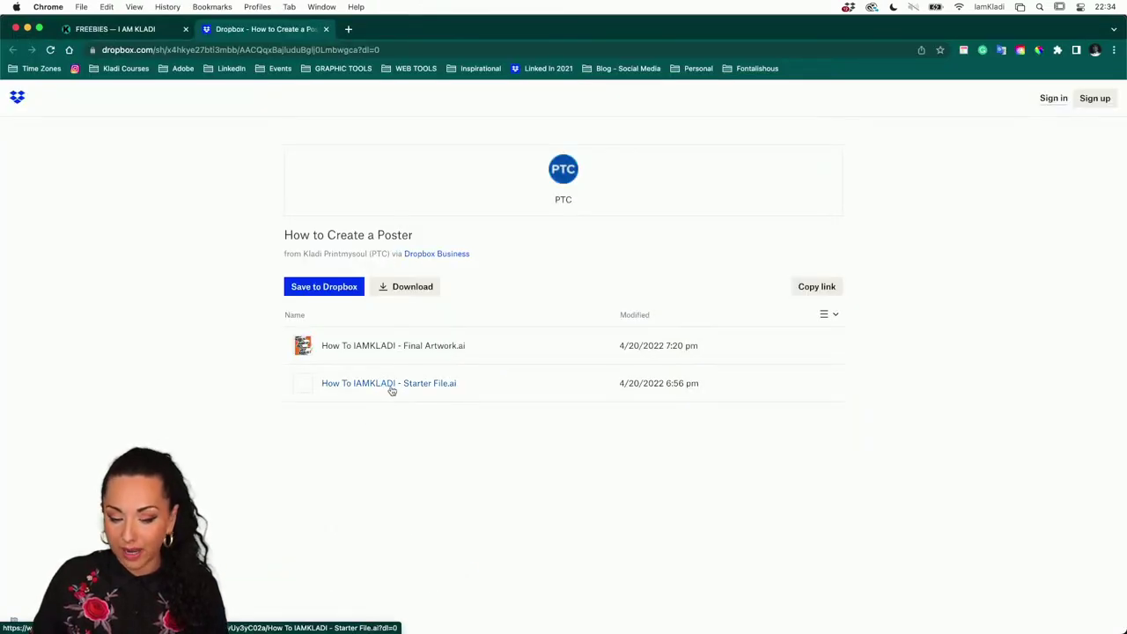
click(486, 607)
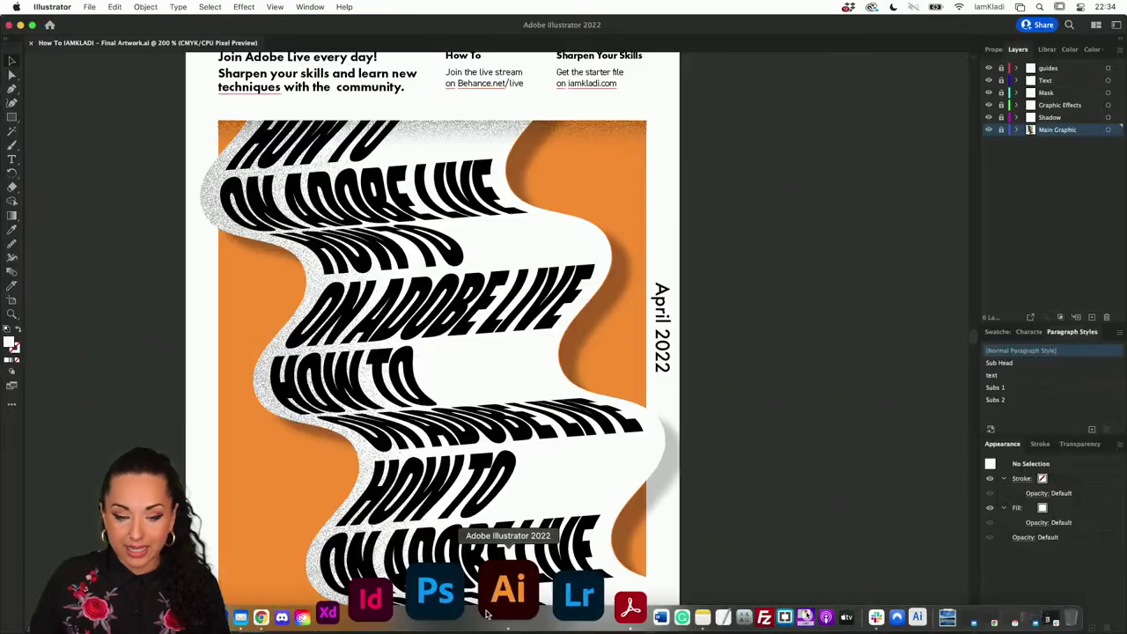
Step: Open "How To IAMKLADI - Starter File.ai" from the "How to Create a Poster" folder in Finder with Illustrator
mouse_move(299, 620)
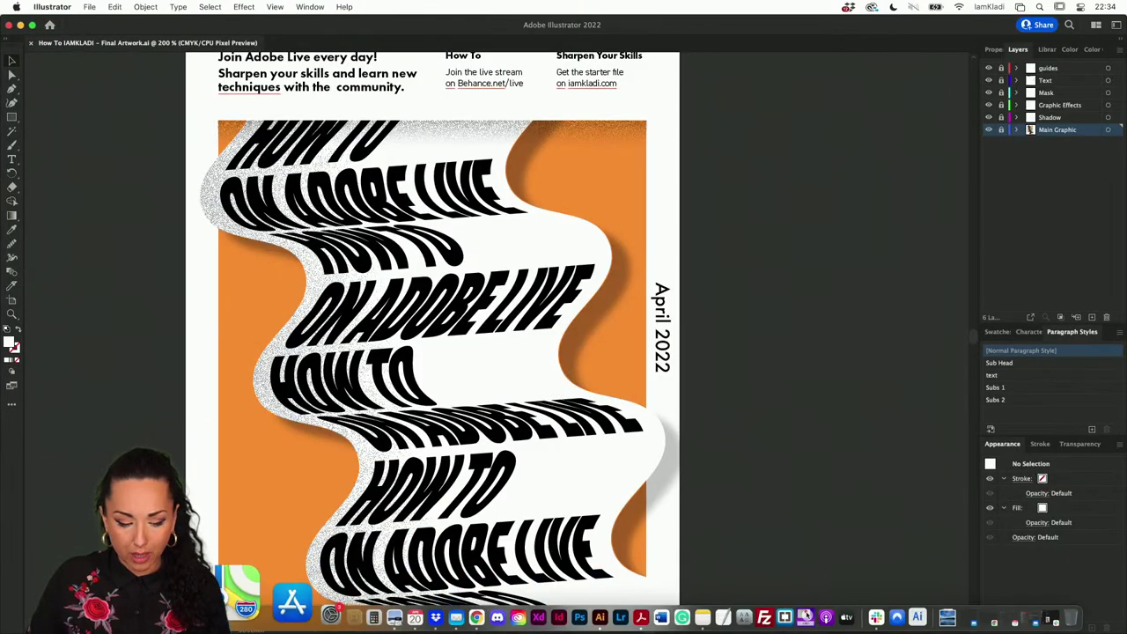
click(220, 608)
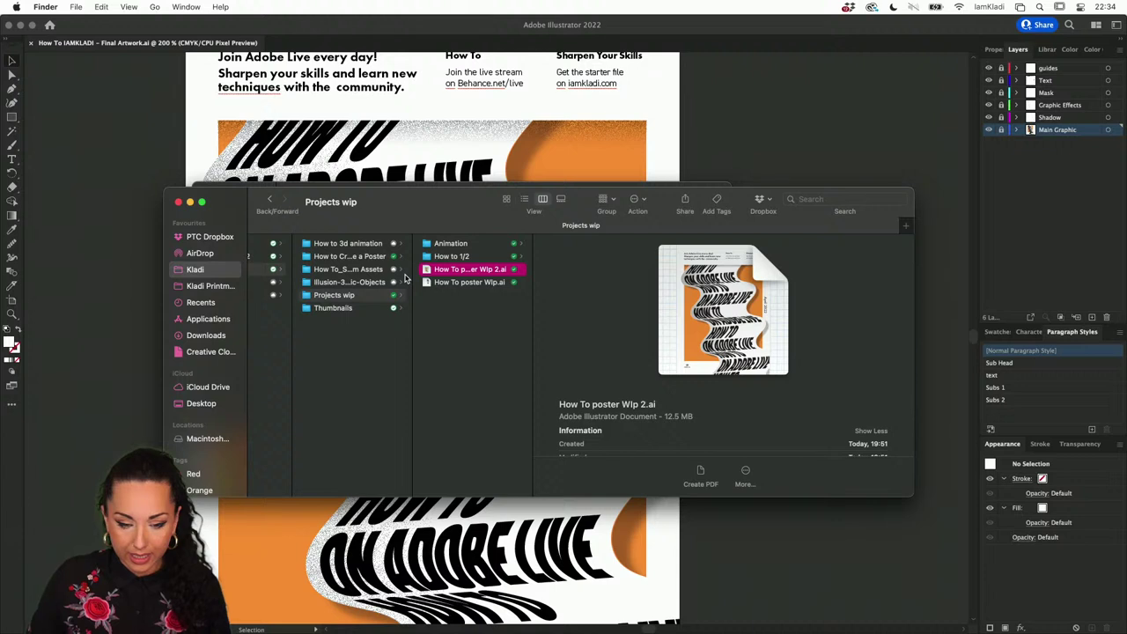
scroll(385, 294, left, 5)
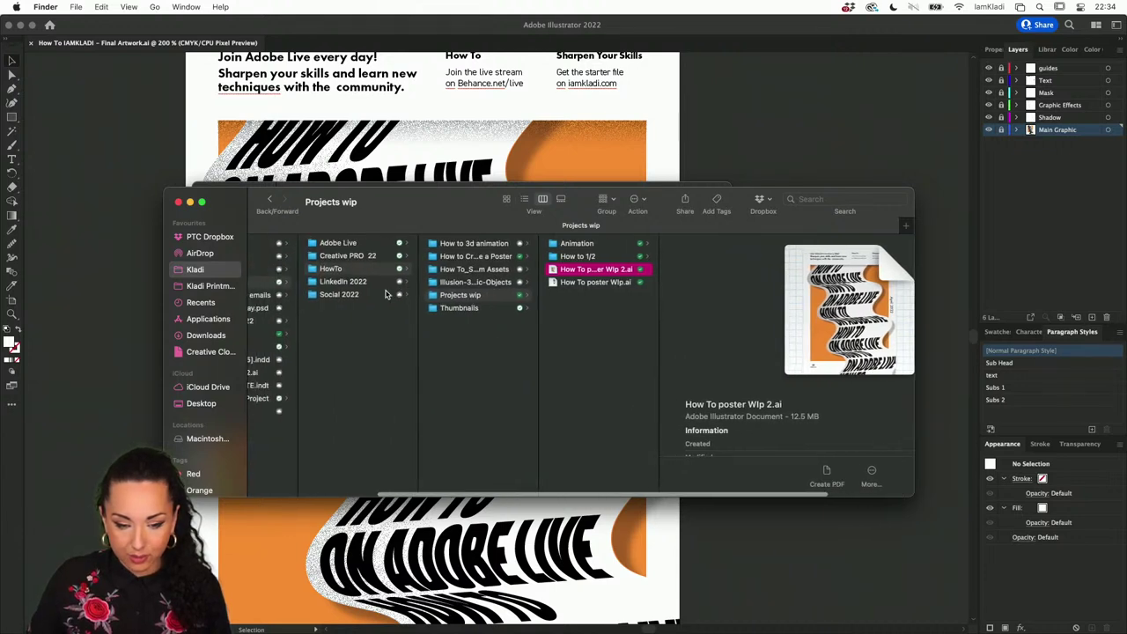
click(475, 258)
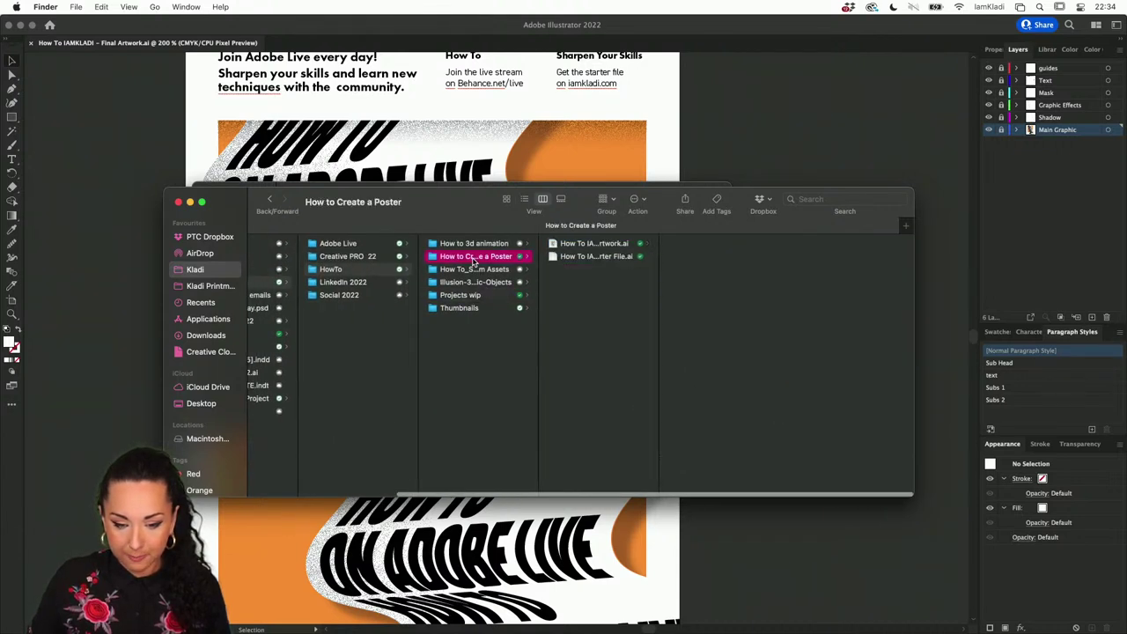
right_click(590, 257)
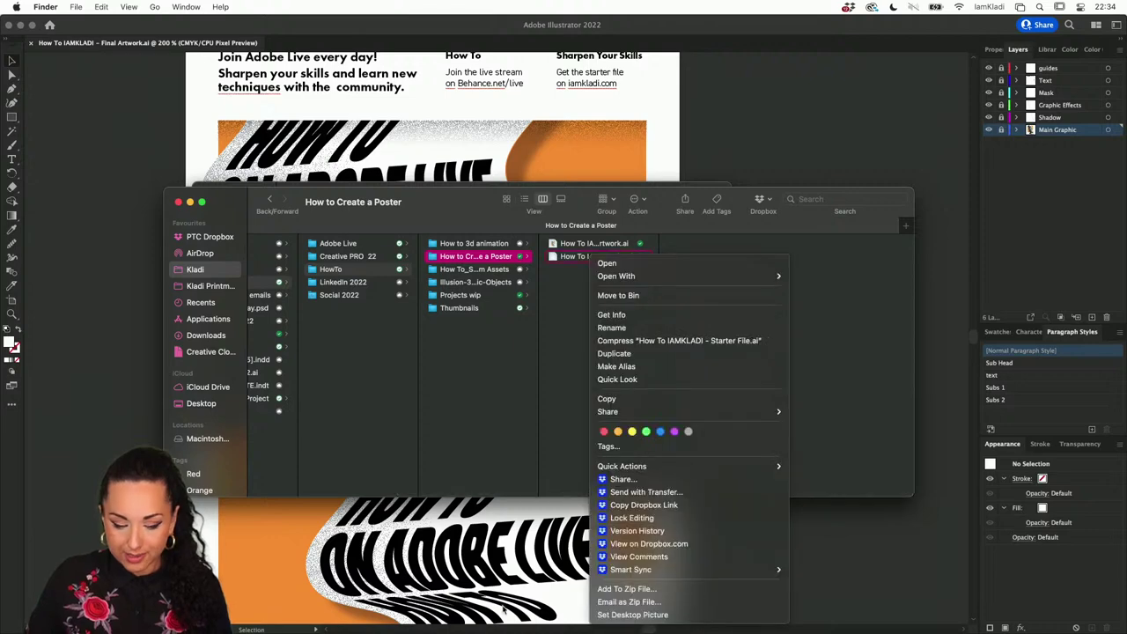
click(562, 449)
drag(578, 257, 493, 614)
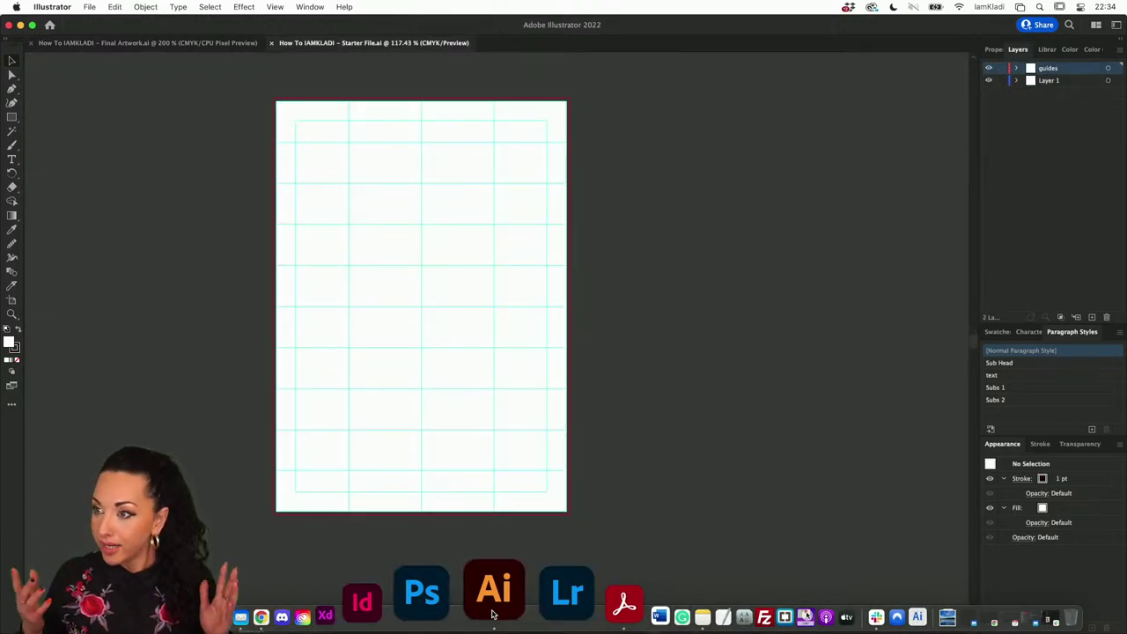
Step: Examine the starter file's guide grid with guides hidden and shown, and compare the file with the final artwork
scroll(413, 482, left, 5)
scroll(413, 483, up, 1)
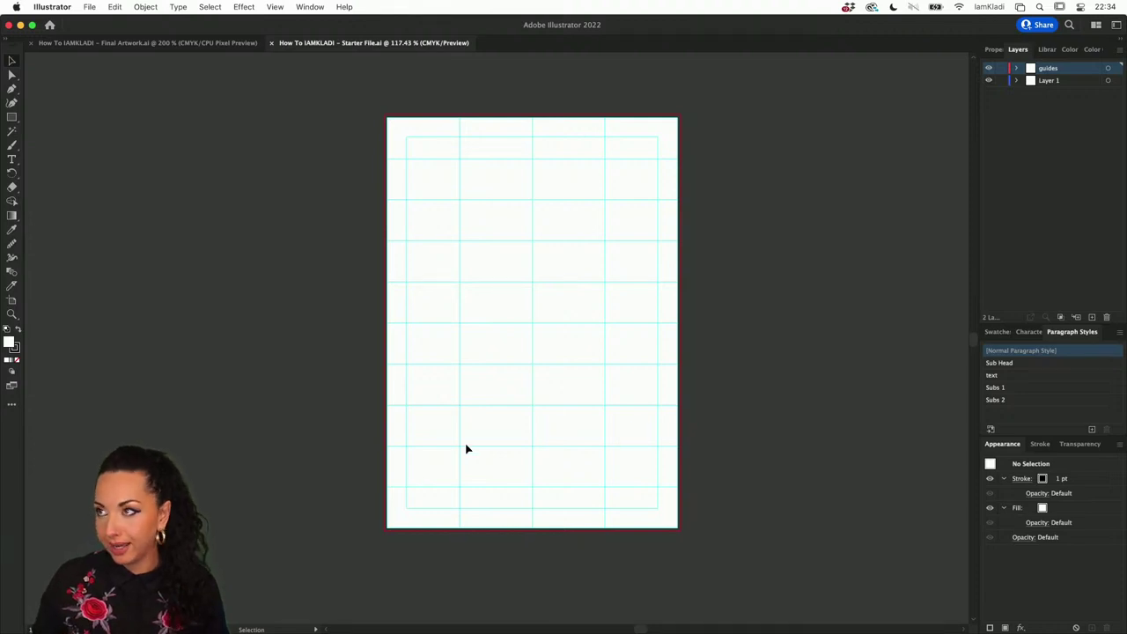
key(super+semicolon)
alt+scroll(488, 445, up, 4)
key(super+semicolon)
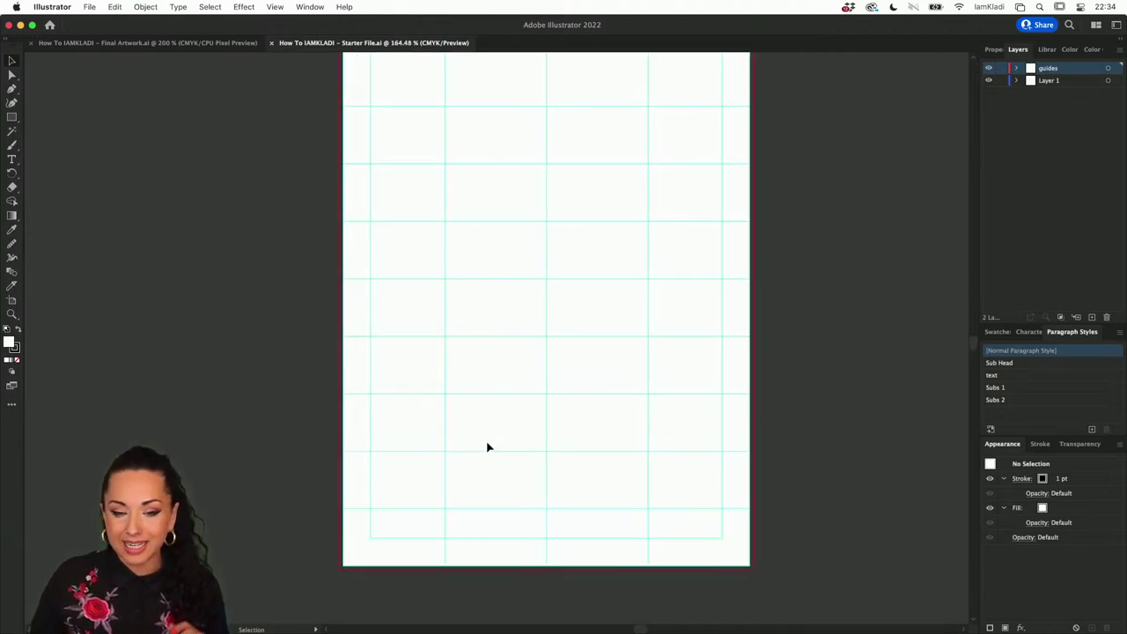
scroll(488, 447, right, 3)
scroll(488, 446, up, 3)
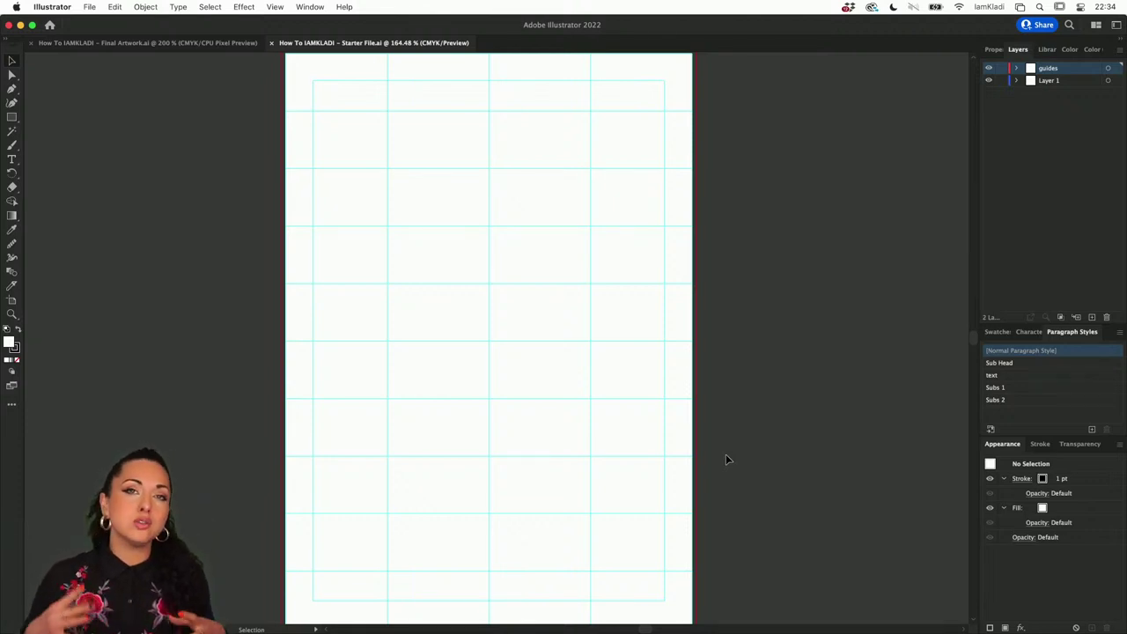
click(196, 44)
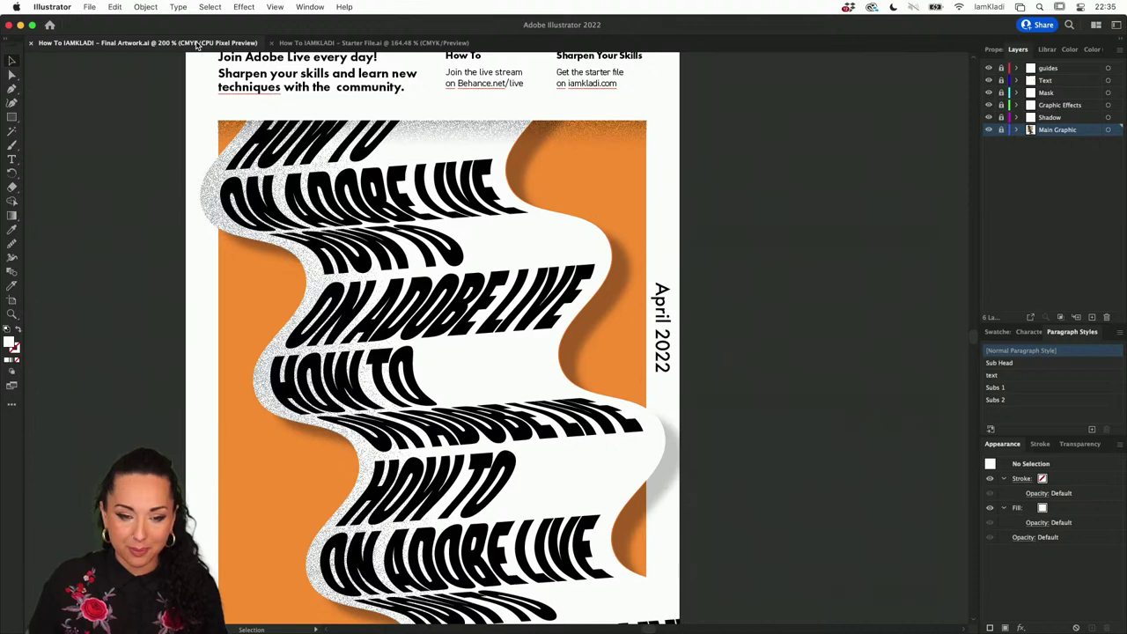
click(333, 42)
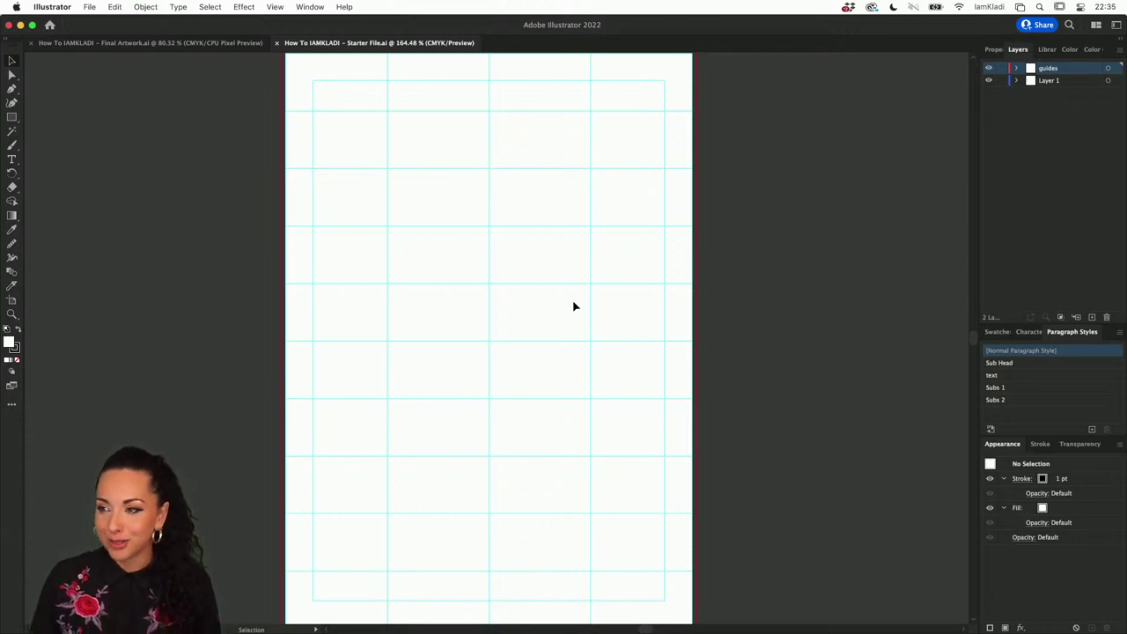
Step: Start a new file from the Home screen and show the Print document presets
click(49, 25)
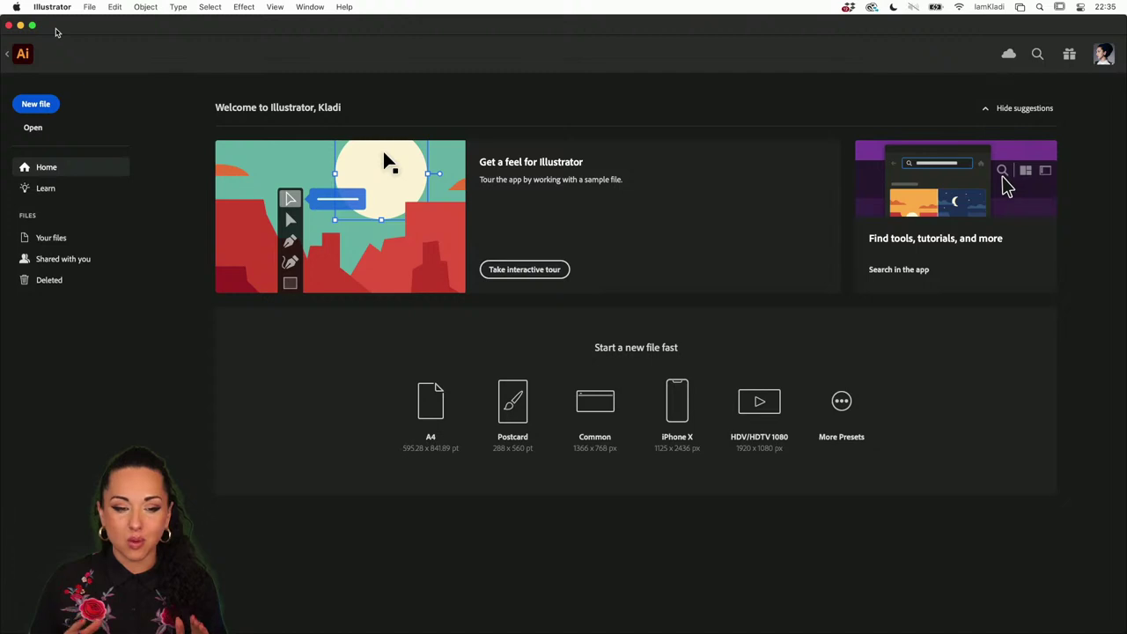
click(40, 112)
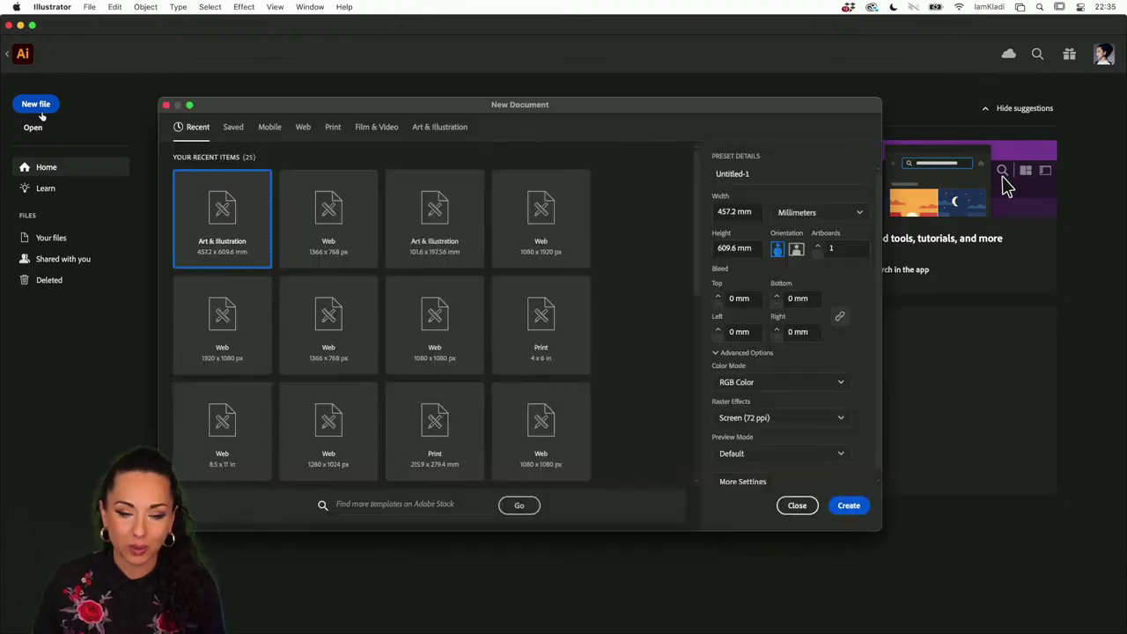
click(332, 130)
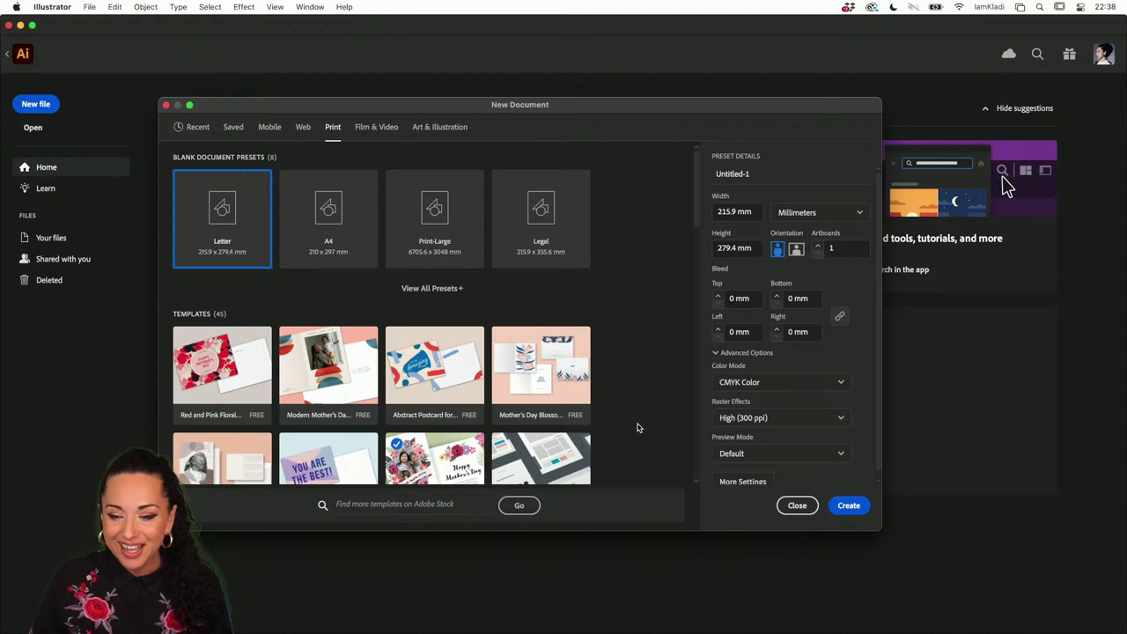
Step: Name the new print document "How To Poster"
click(774, 175)
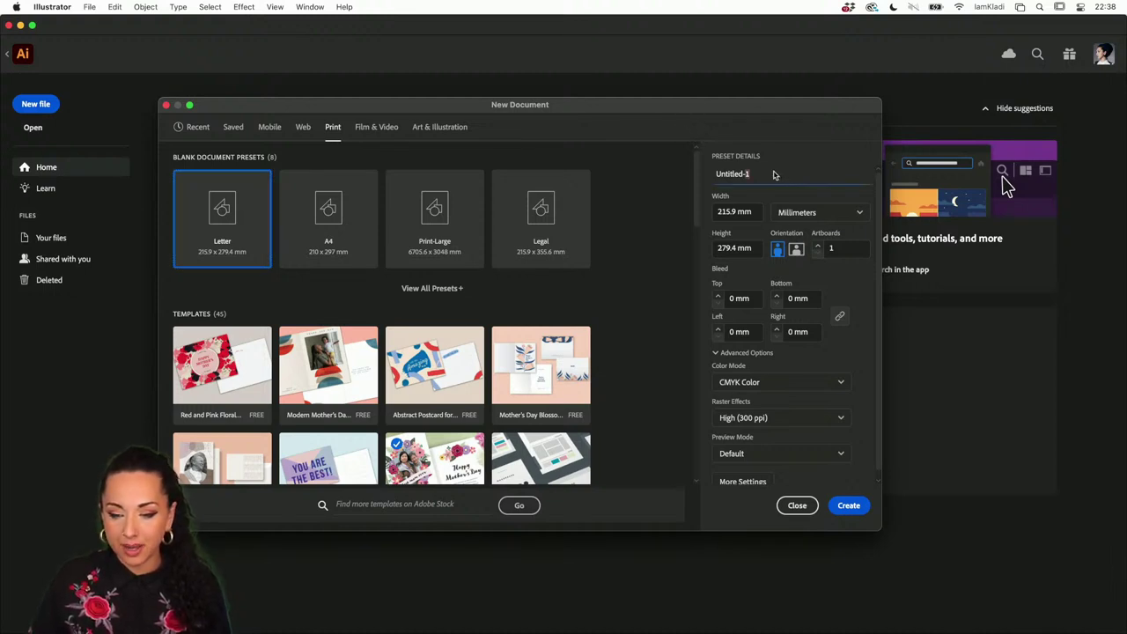
double_click(761, 173)
text(How - tO POster)
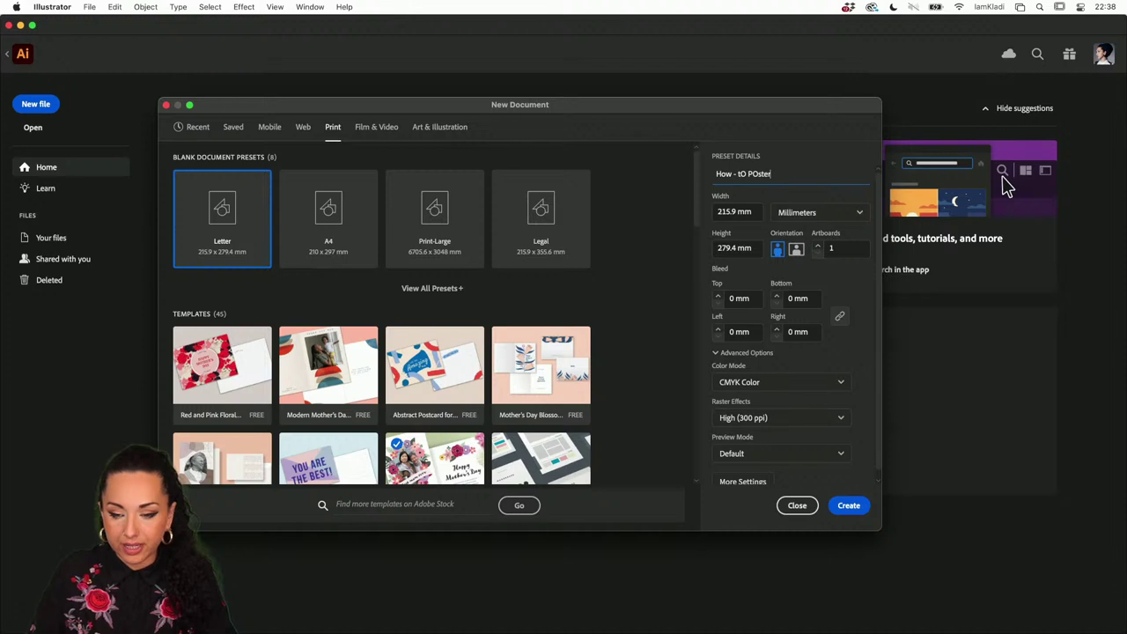
click(746, 174)
key(BackSpace)
key(BackSpace)
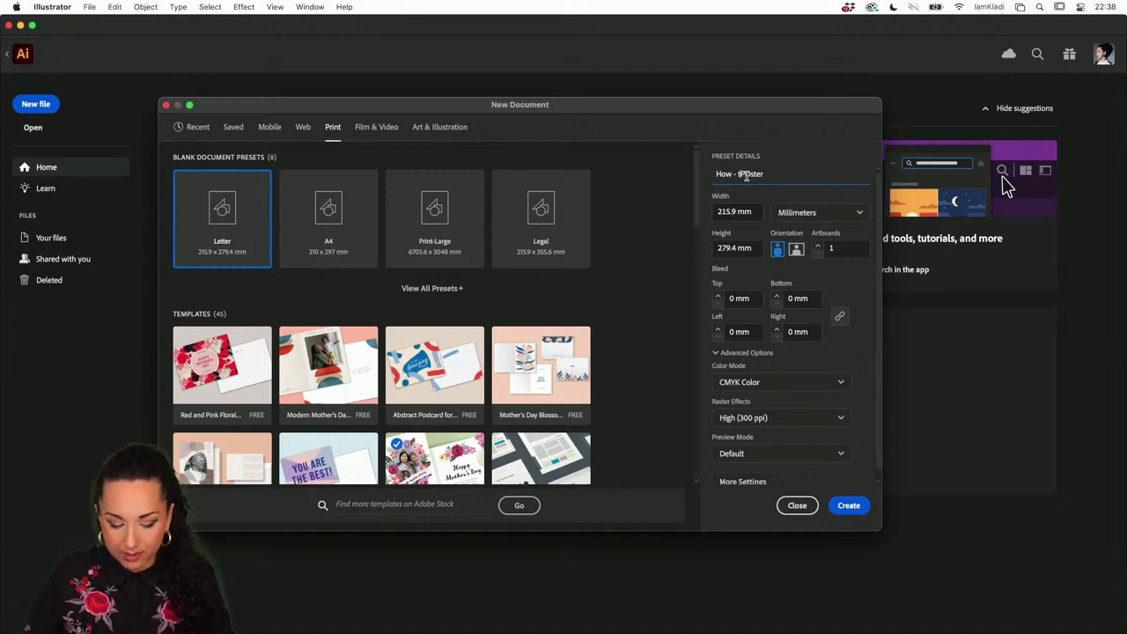
key(BackSpace)
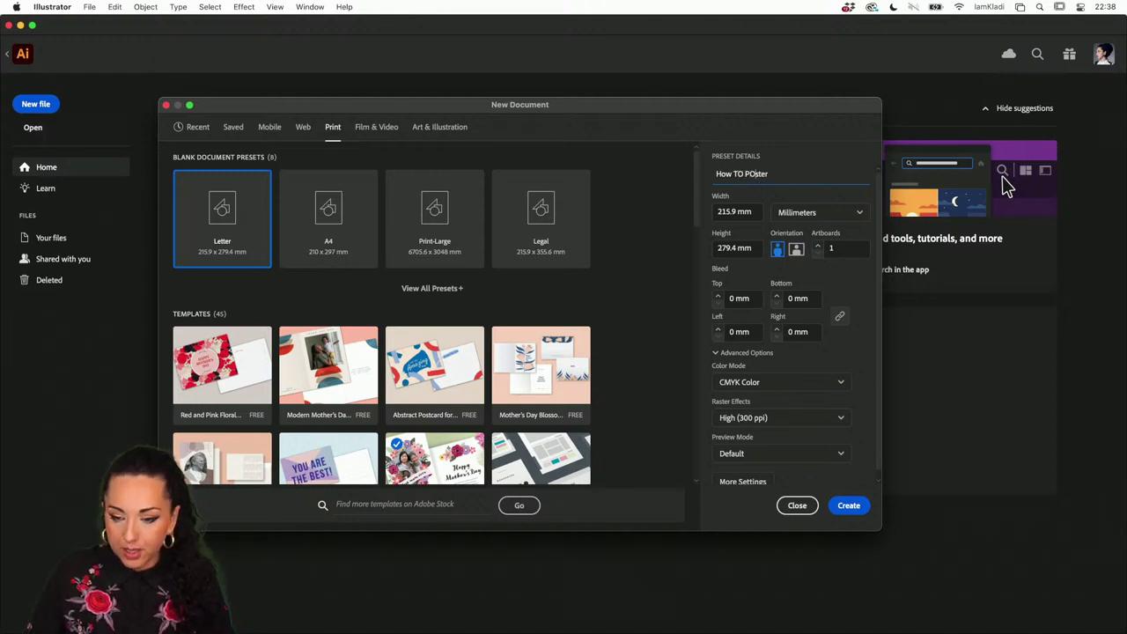
click(751, 174)
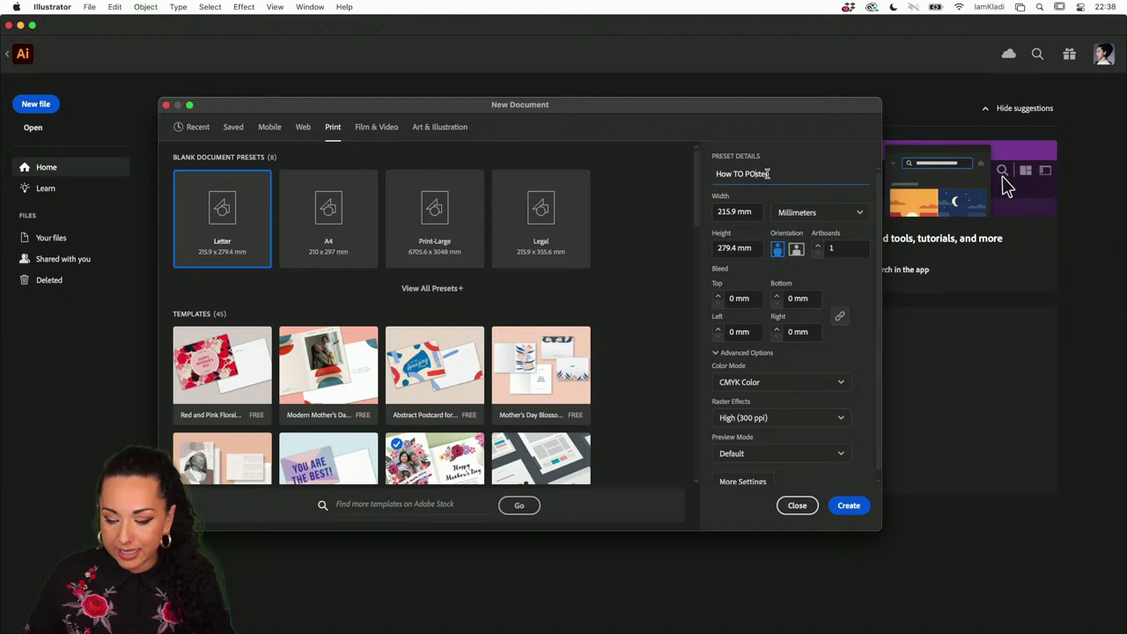
key(BackSpace)
key(BackSpace)
key(BackSpace)
key(BackSpace)
text(o P)
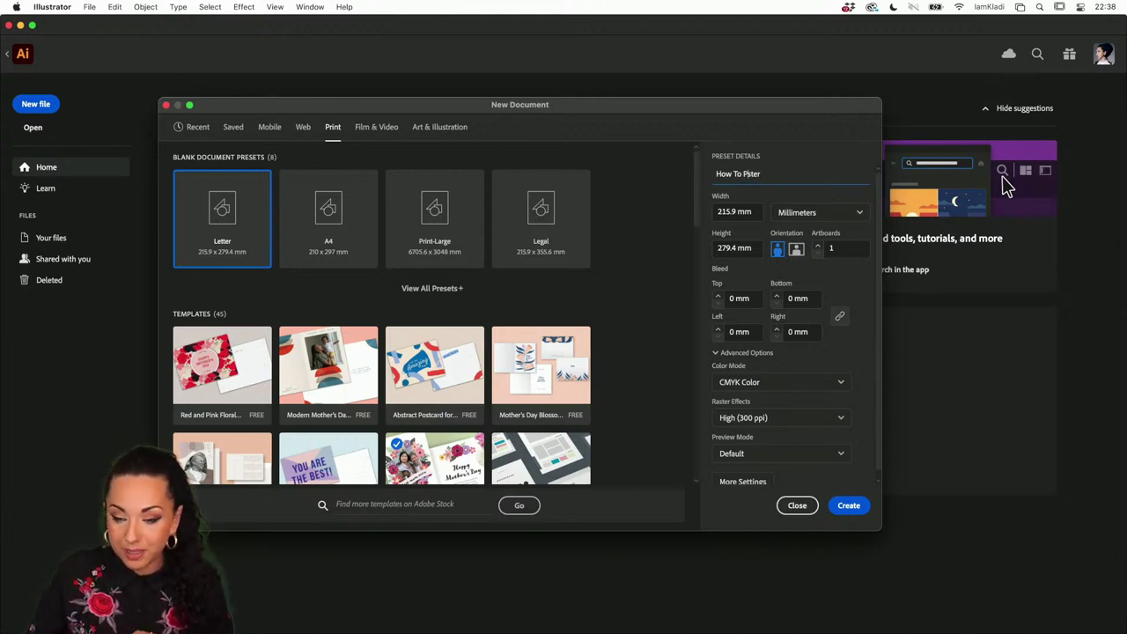
text(o)
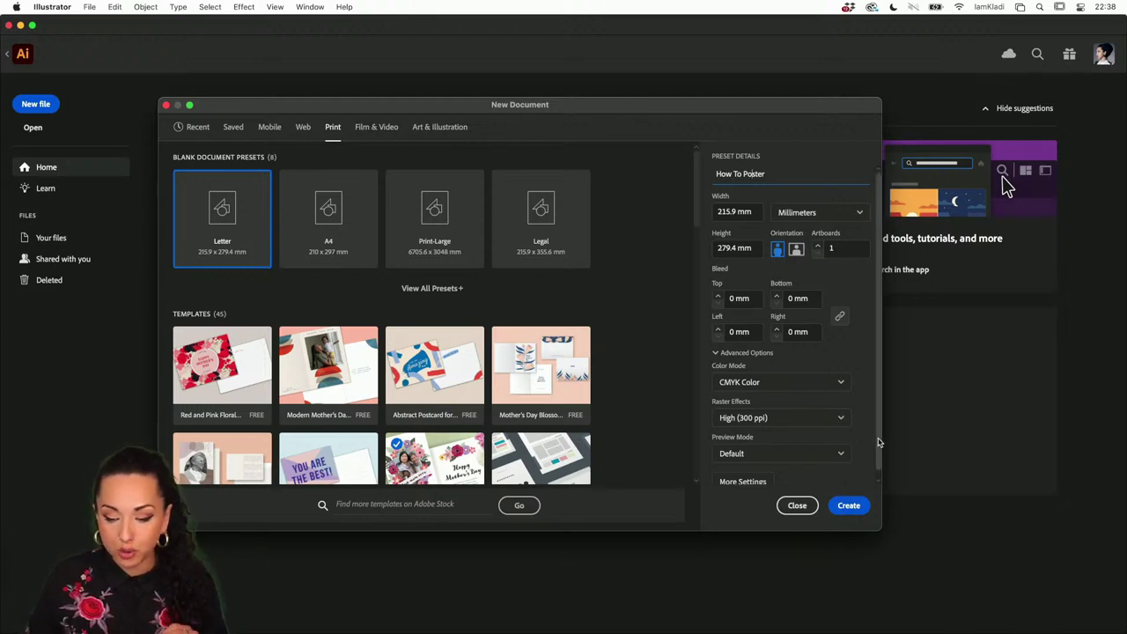
Step: Set a 3 mm bleed on all sides and the A3 size in the additional document settings, and create the document
scroll(881, 443, down, 1)
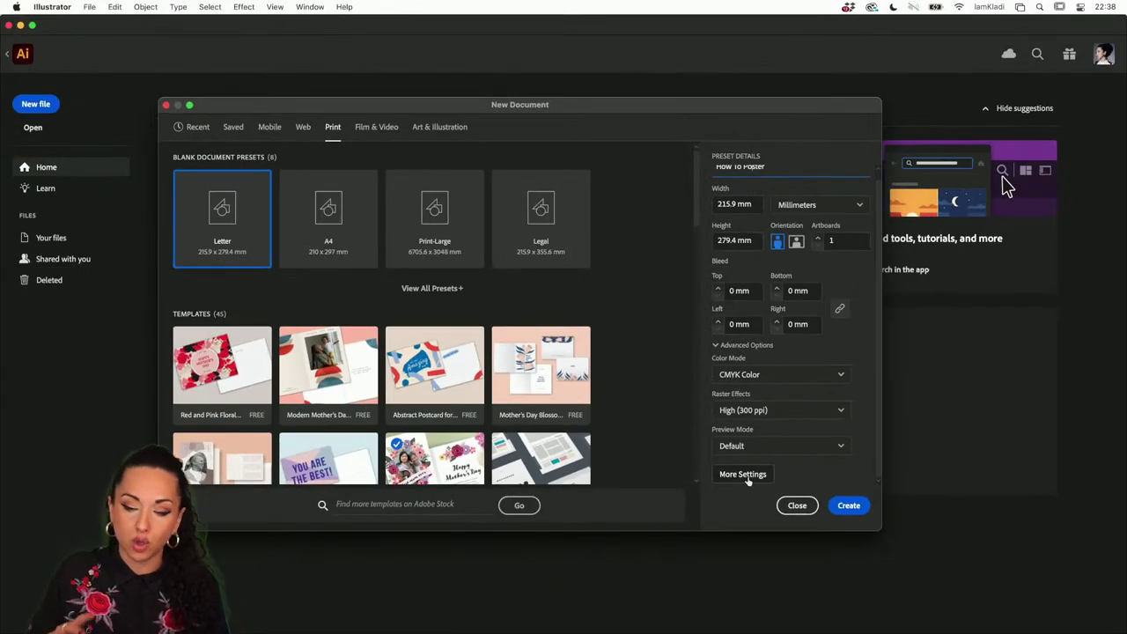
click(744, 474)
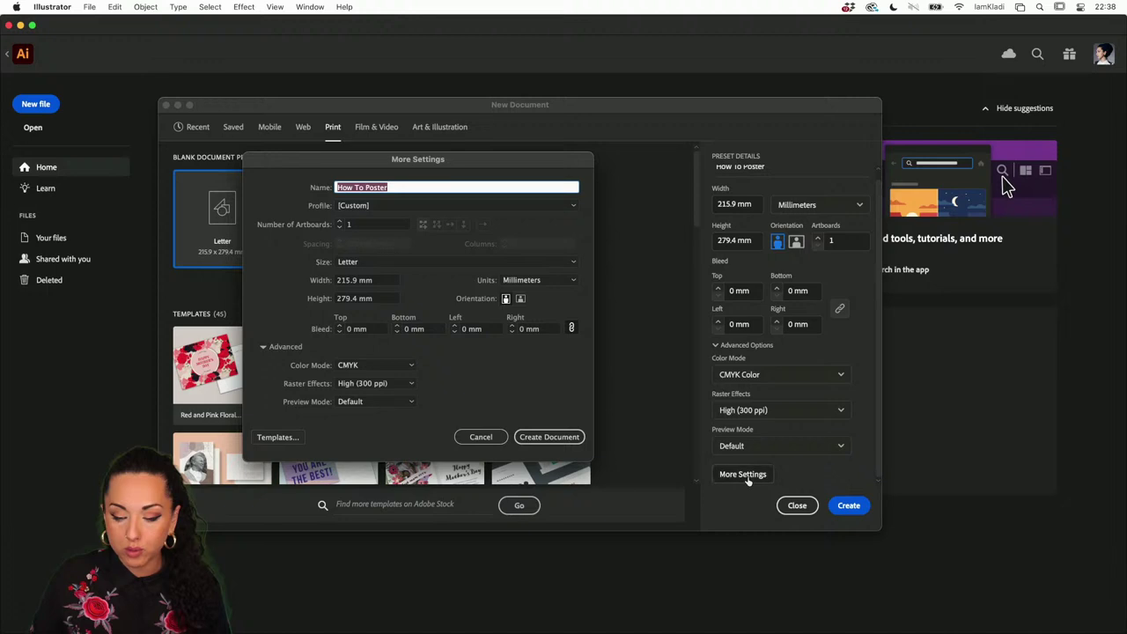
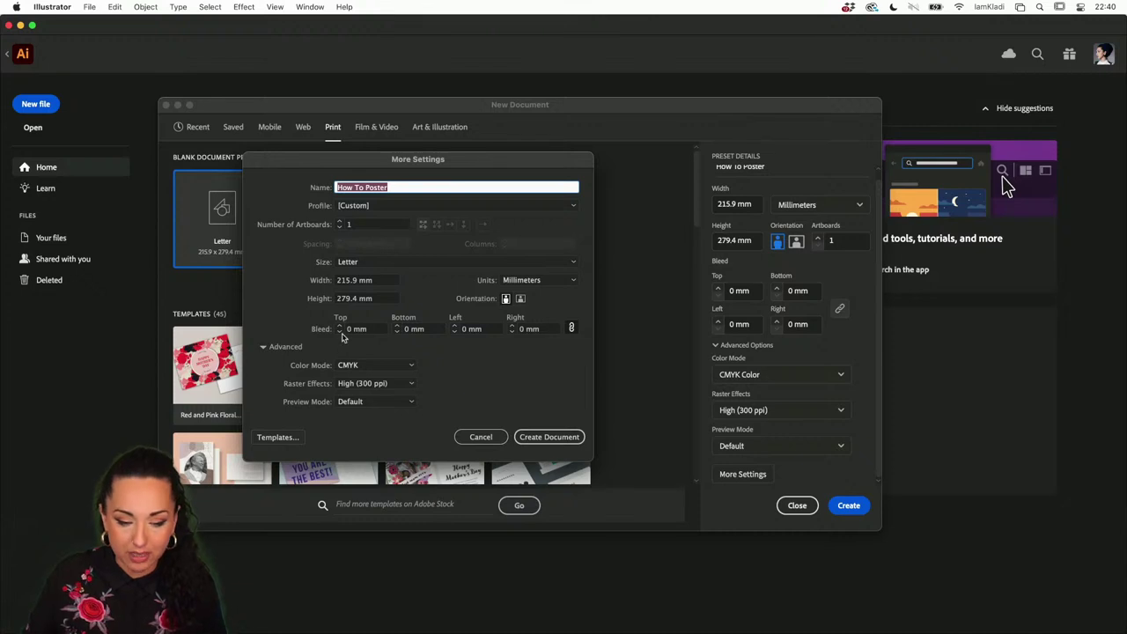
double_click(340, 326)
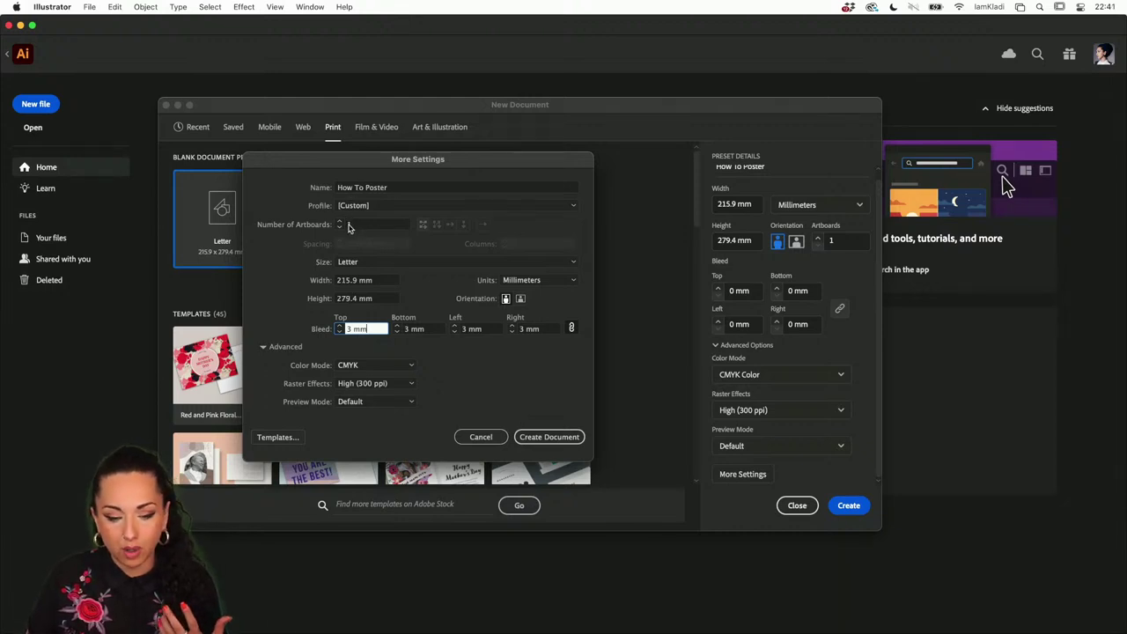
click(368, 264)
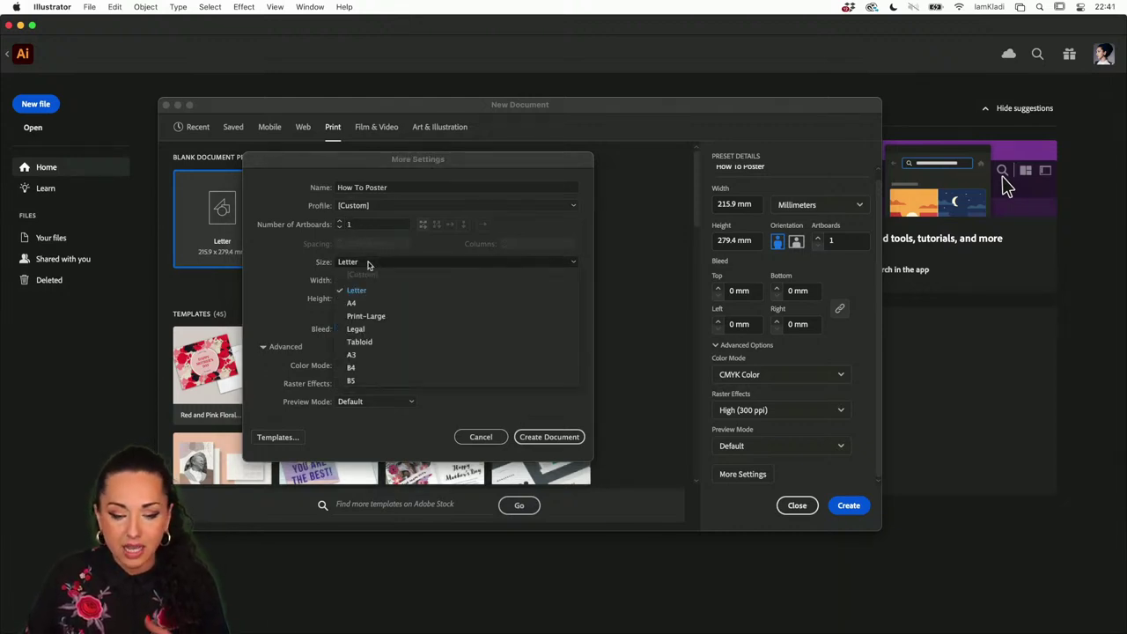
click(368, 356)
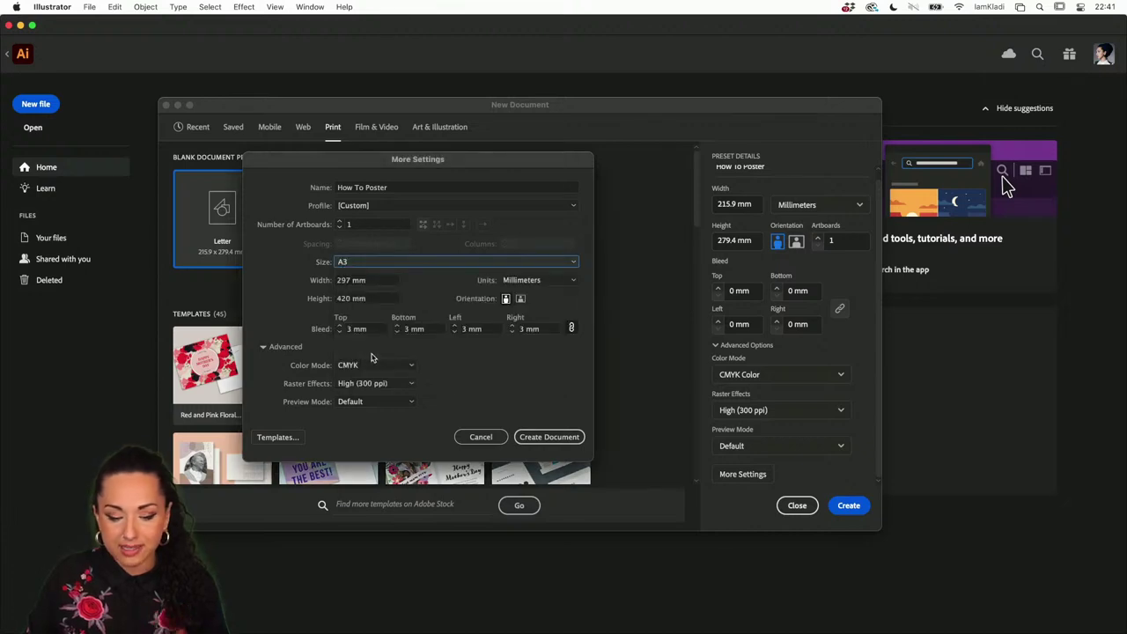
click(521, 437)
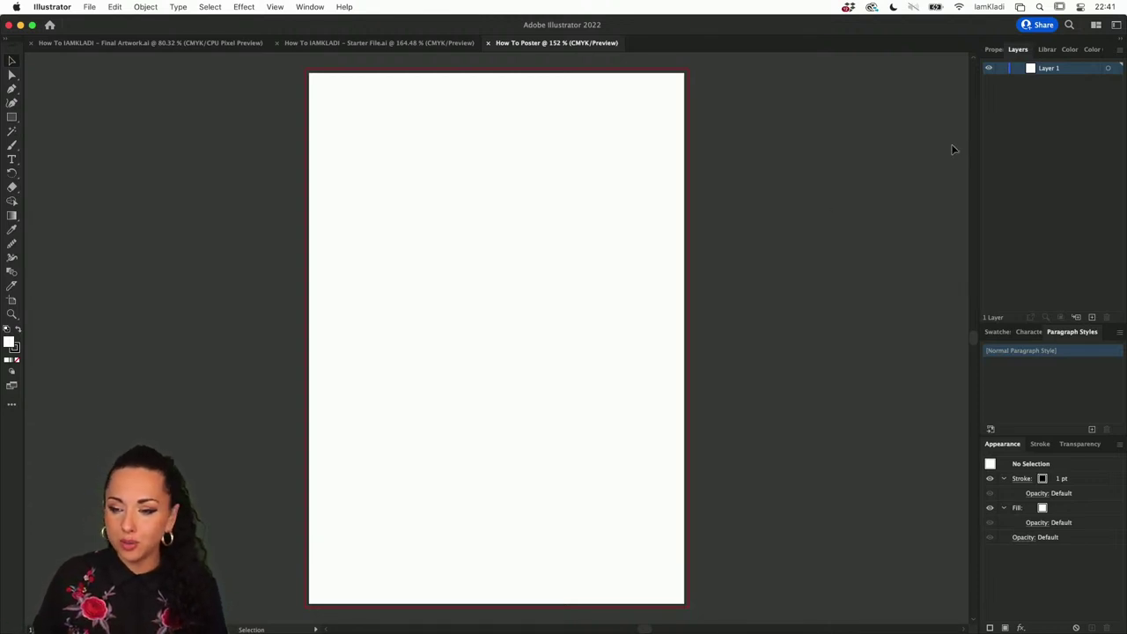
Step: Examine the artboard's editing properties and the size presets in Artboard Options, keeping the A3 preset
click(995, 49)
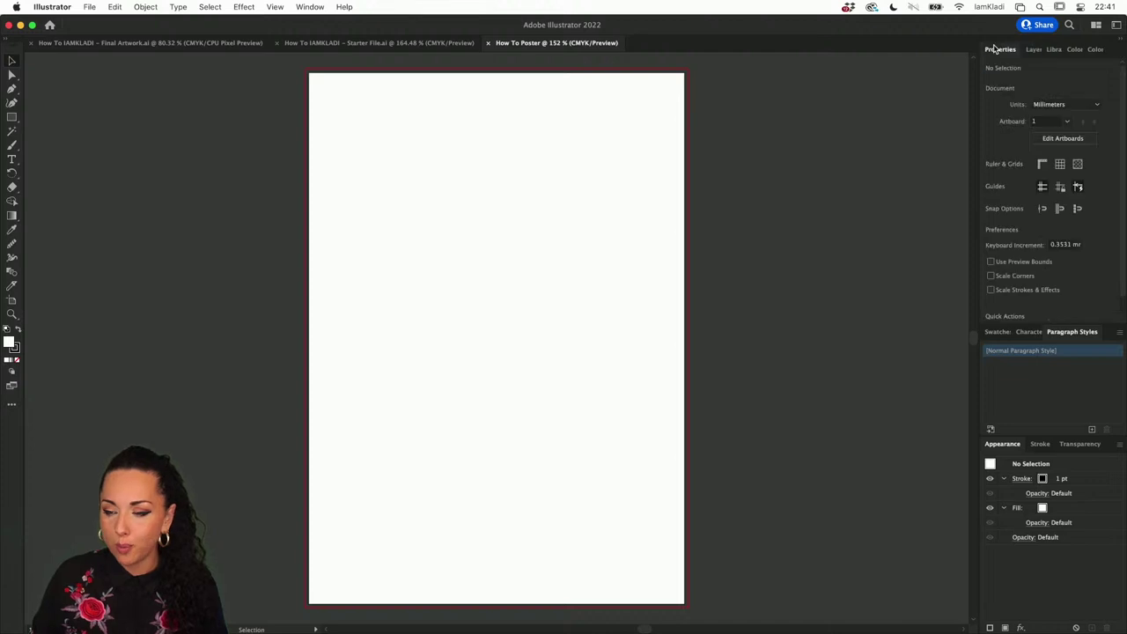
click(1061, 138)
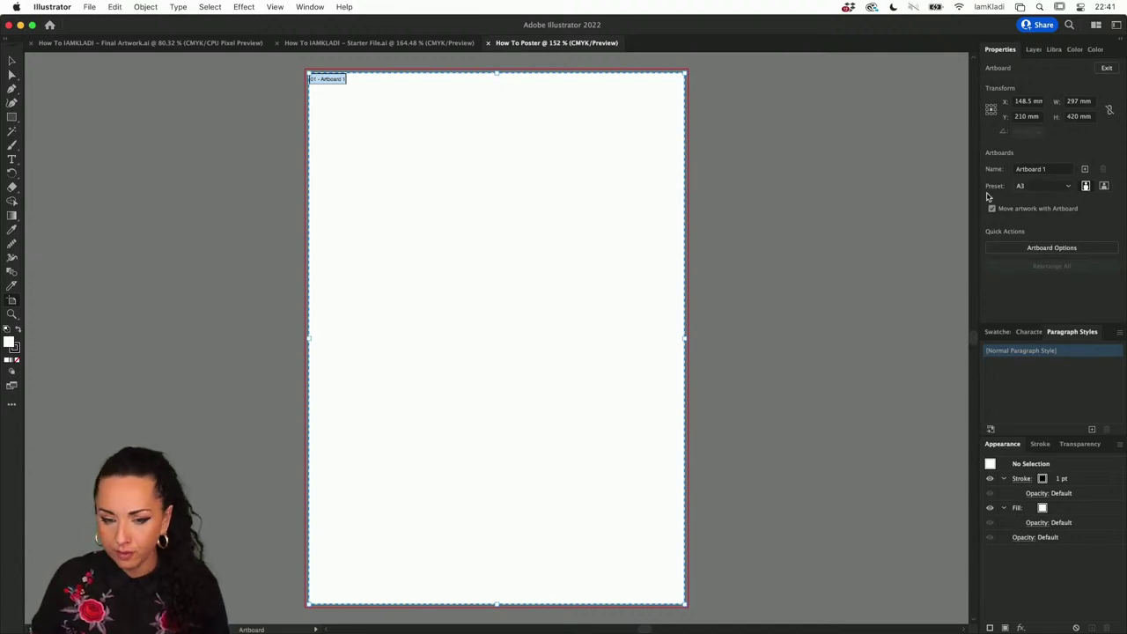
key(Escape)
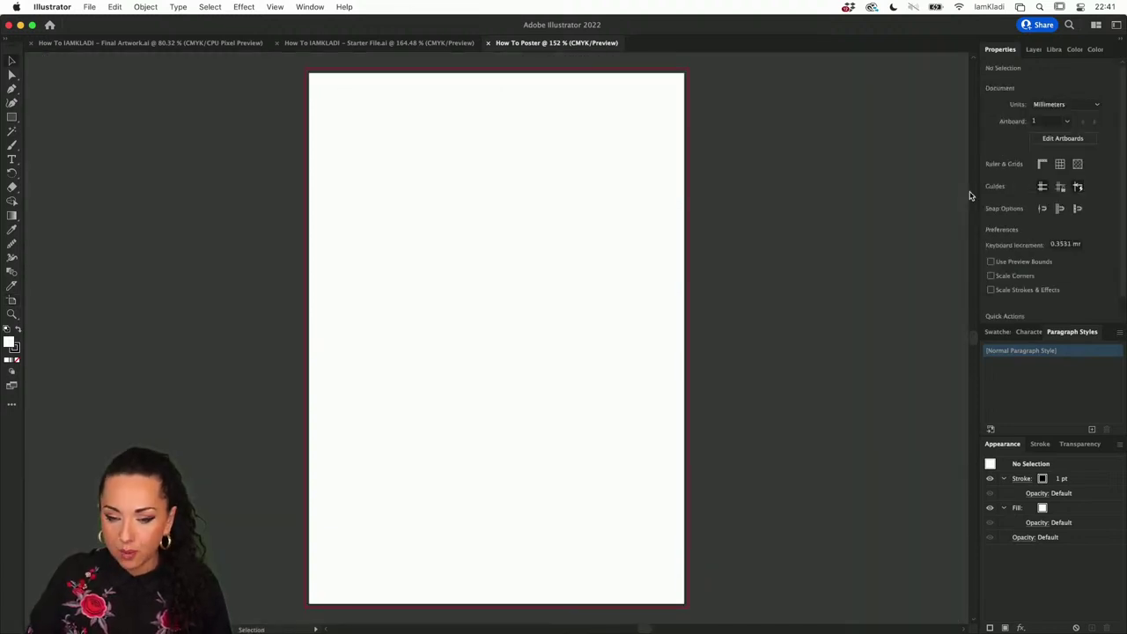
click(1052, 140)
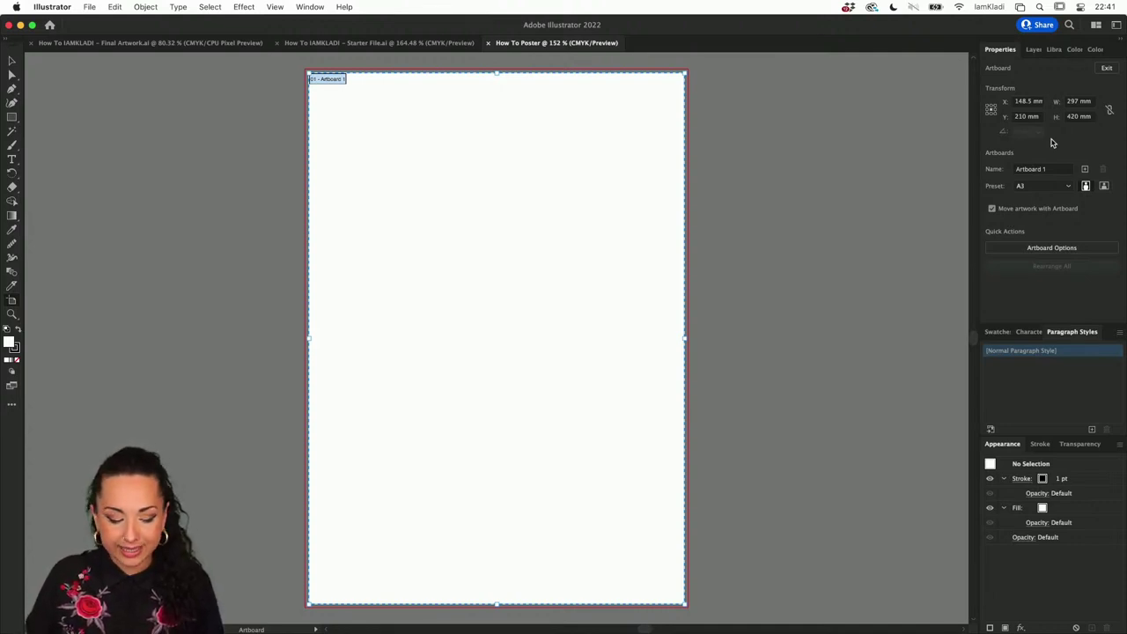
key(Return)
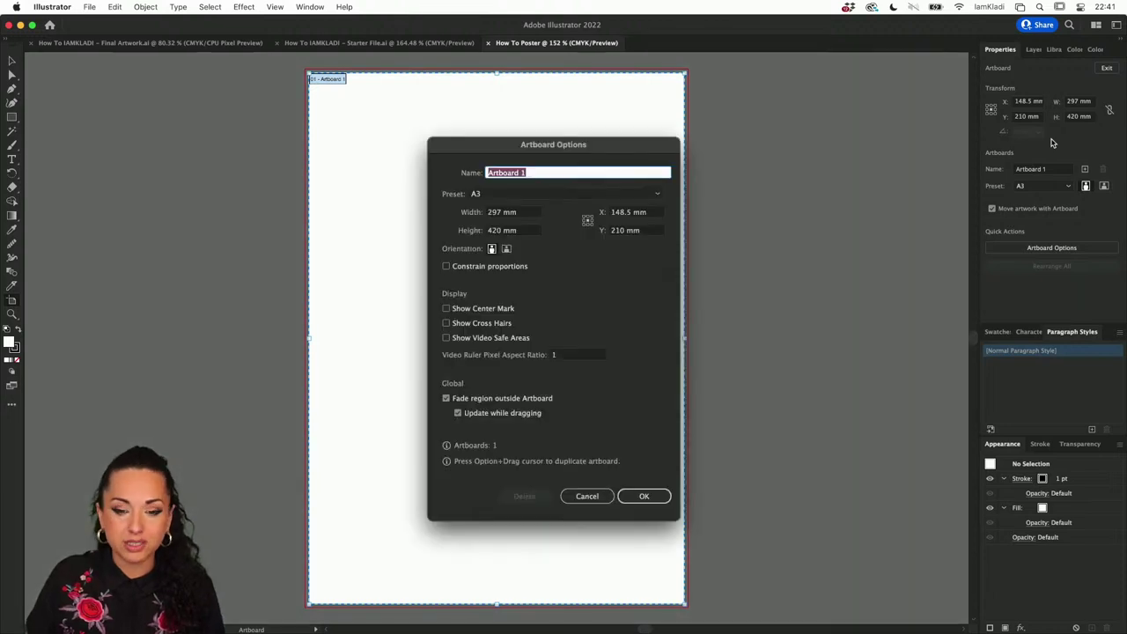
click(498, 196)
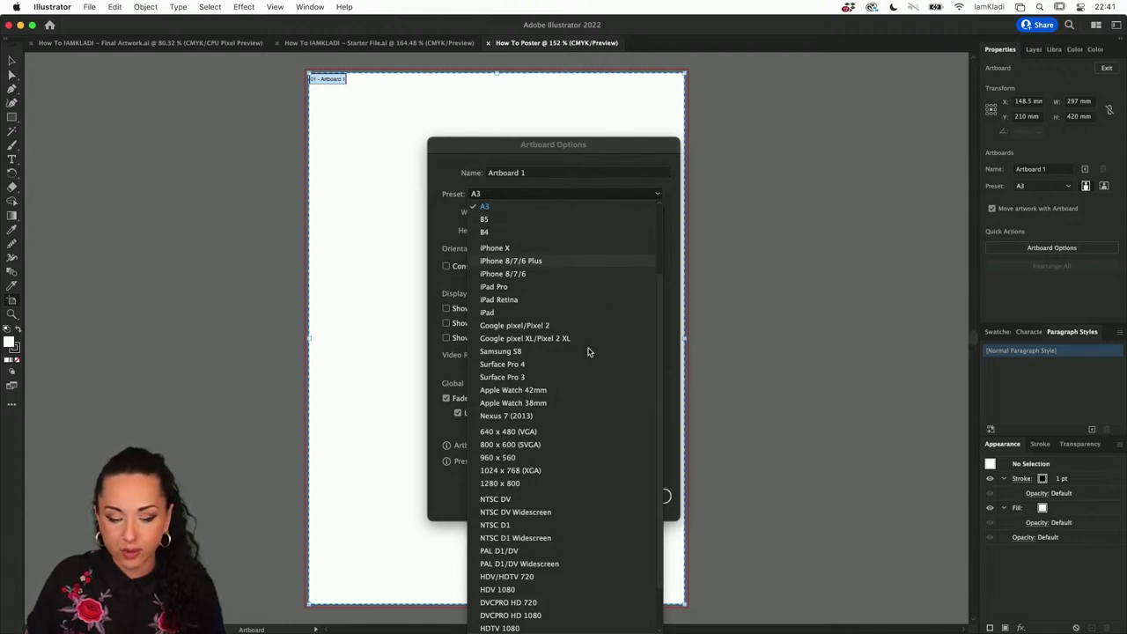
scroll(608, 459, down, 3)
scroll(607, 458, up, 5)
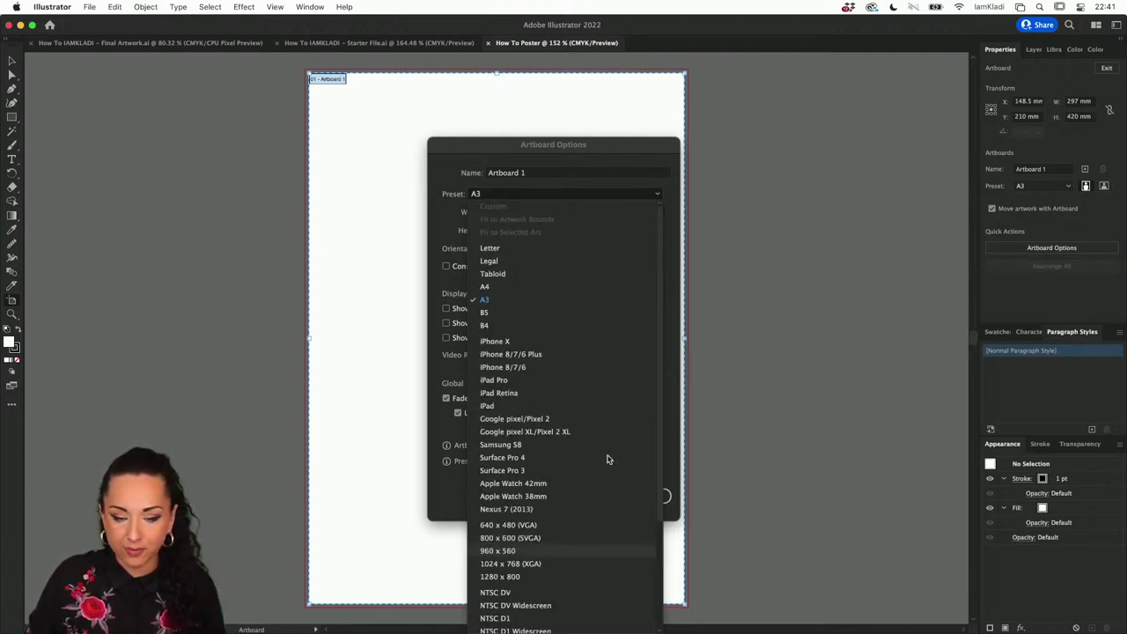
click(578, 158)
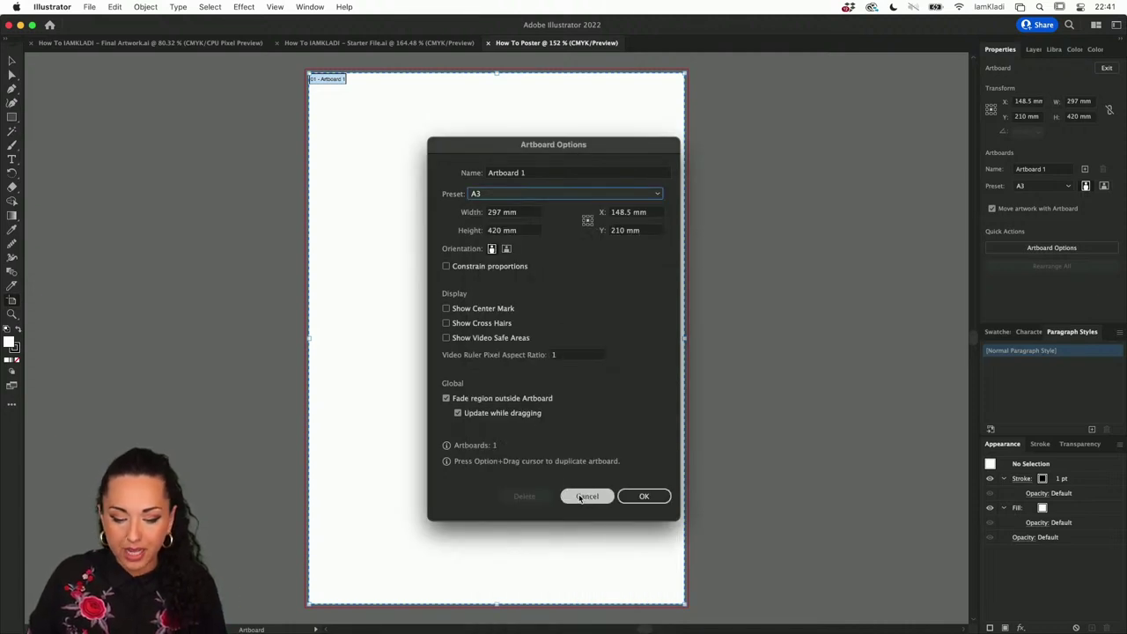
click(630, 497)
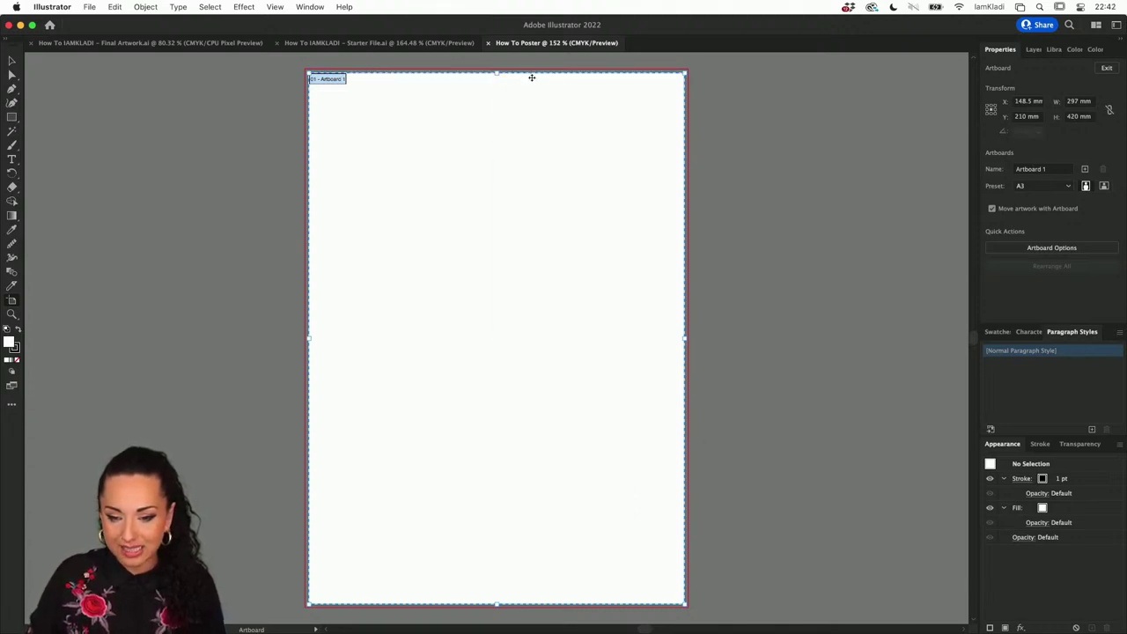
Step: Leave artboard editing and examine the red bleed line around the artboard's top edge and top-left corner up close
scroll(532, 78, up, 5)
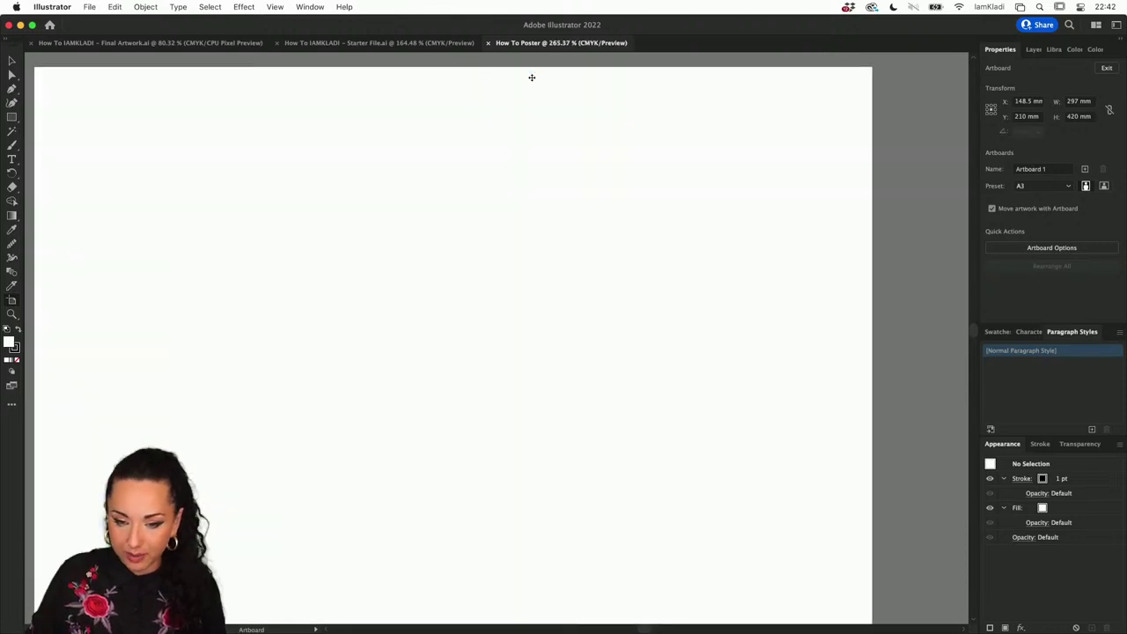
key(super+space)
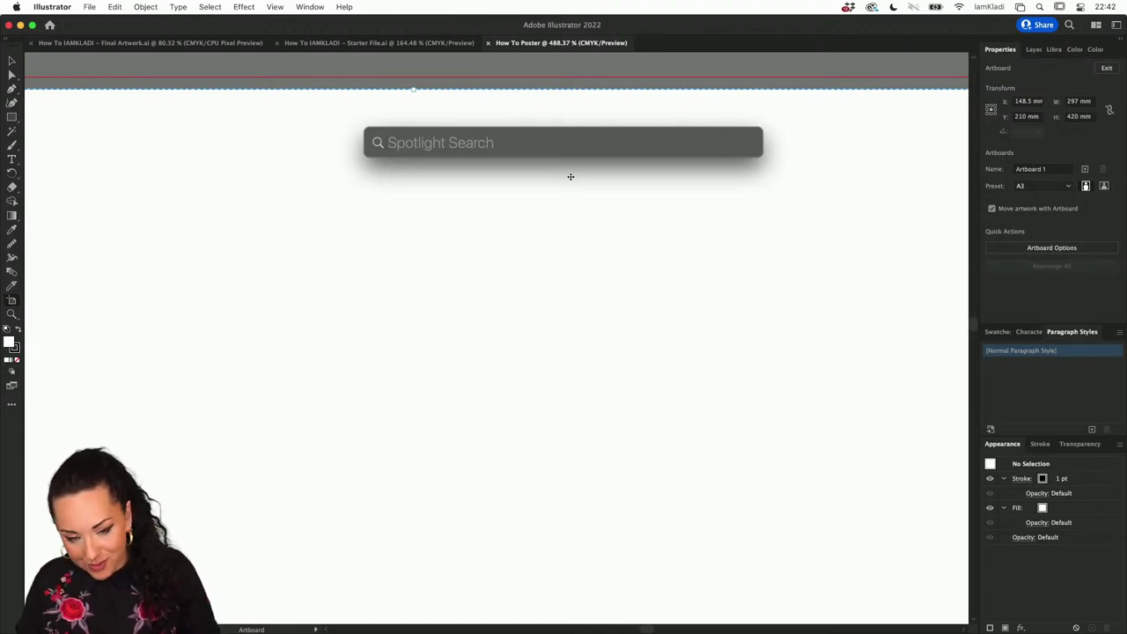
key(Escape)
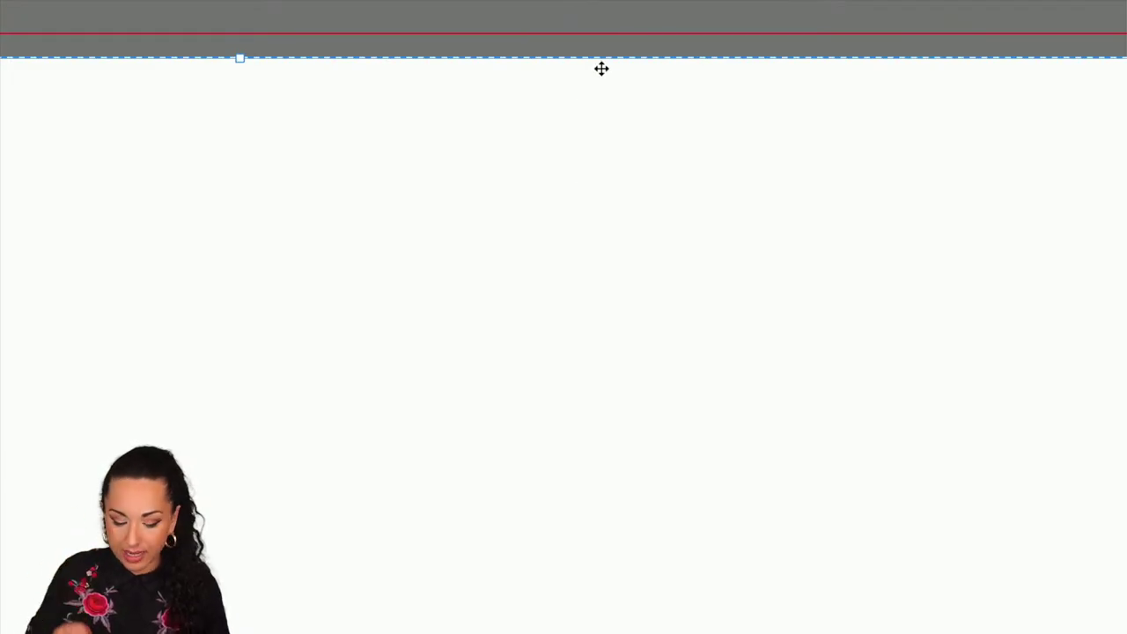
click(602, 78)
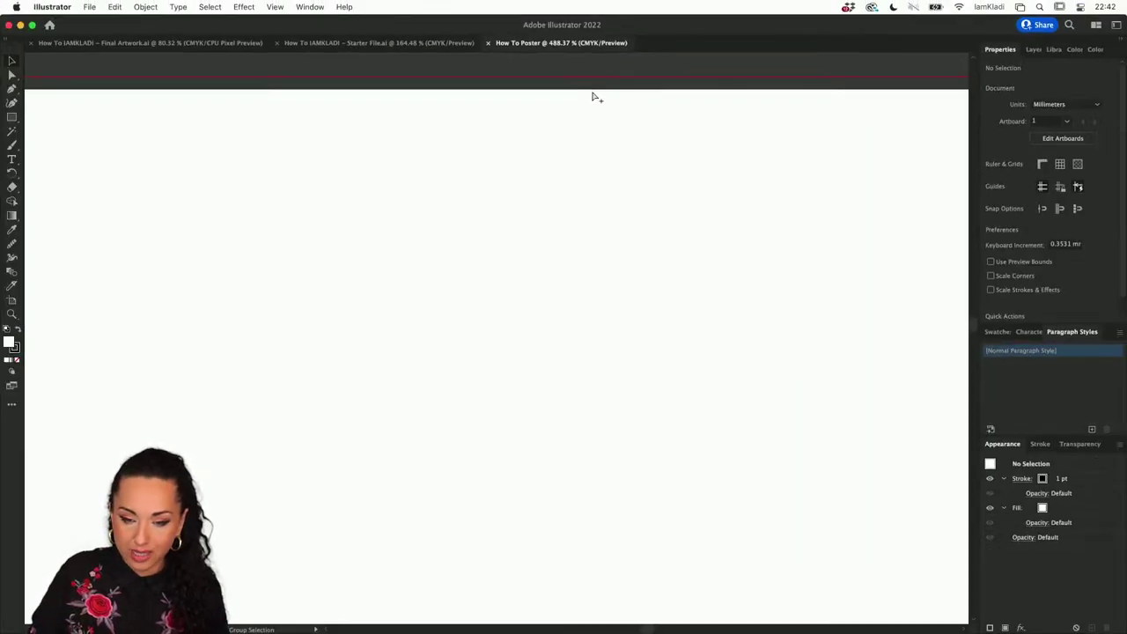
scroll(592, 96, down, 5)
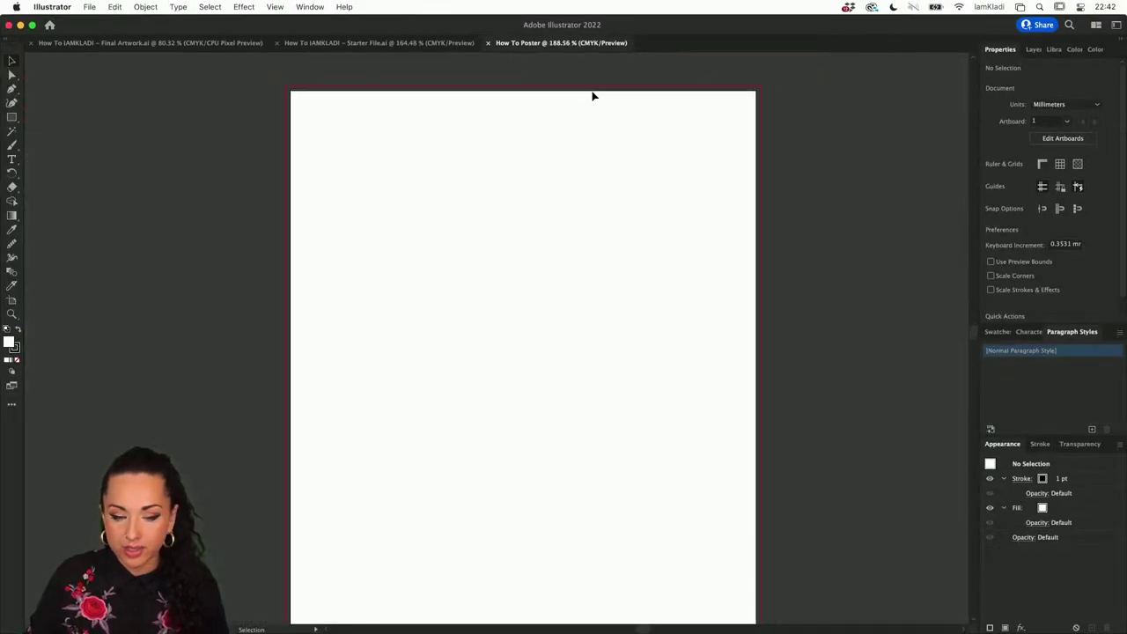
scroll(303, 156, up, 5)
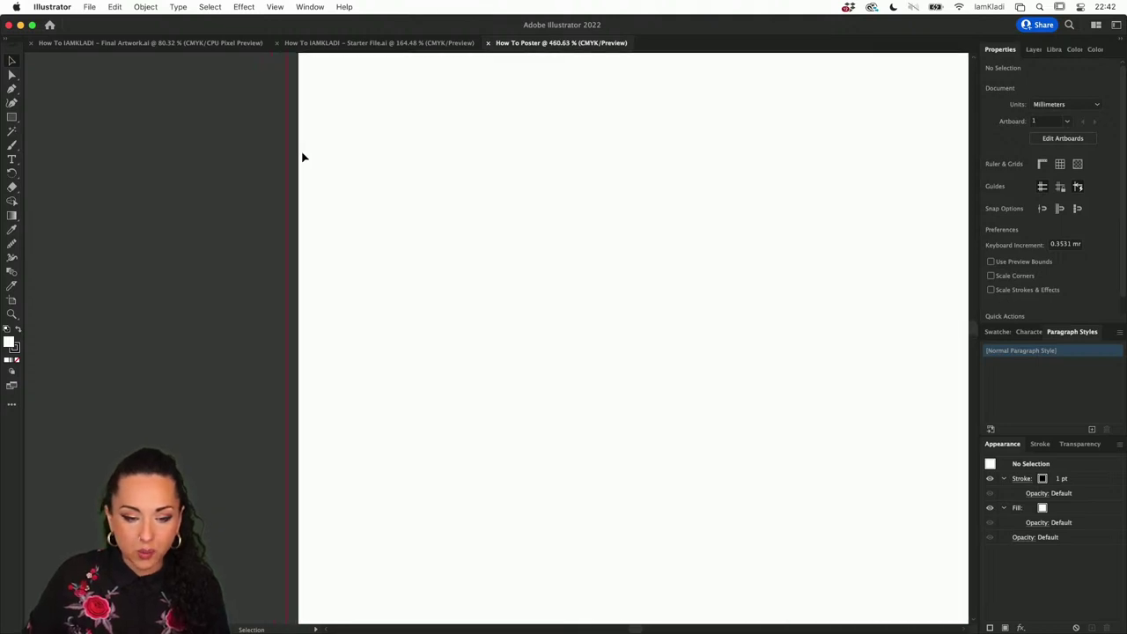
scroll(302, 156, up, 3)
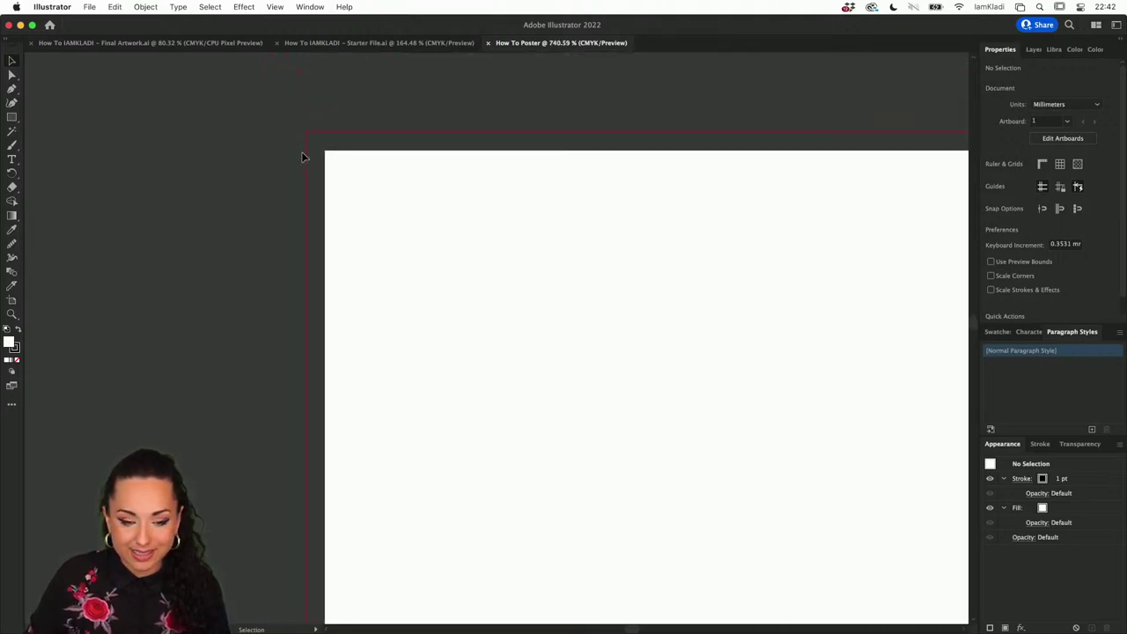
scroll(302, 156, up, 3)
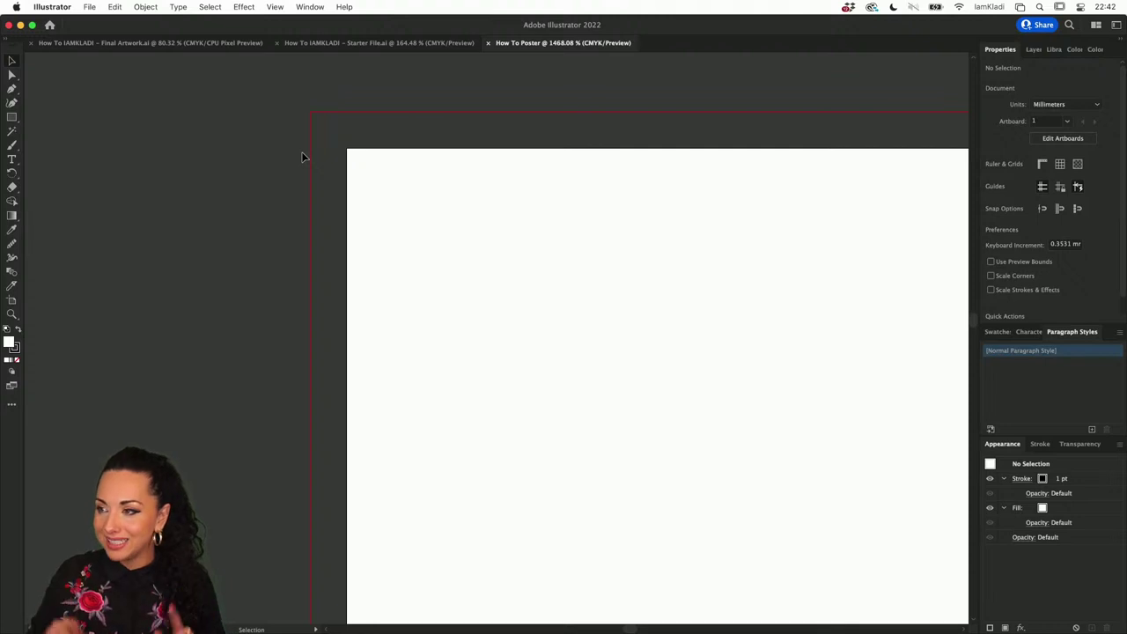
scroll(302, 157, up, 2)
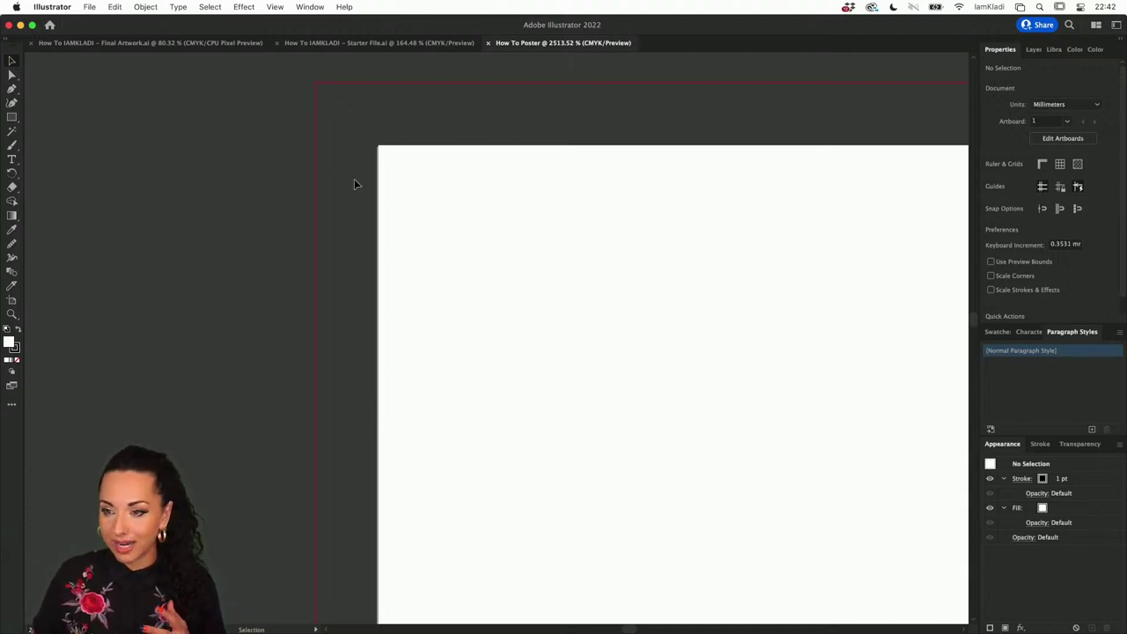
scroll(476, 189, down, 5)
scroll(476, 189, down, 5)
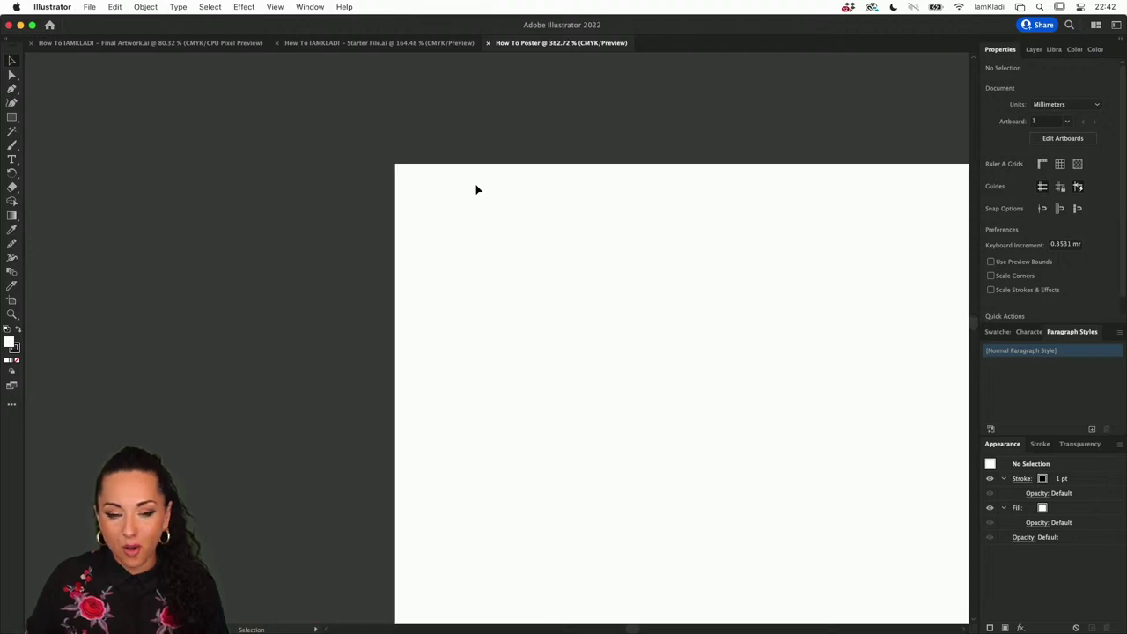
scroll(477, 189, down, 2)
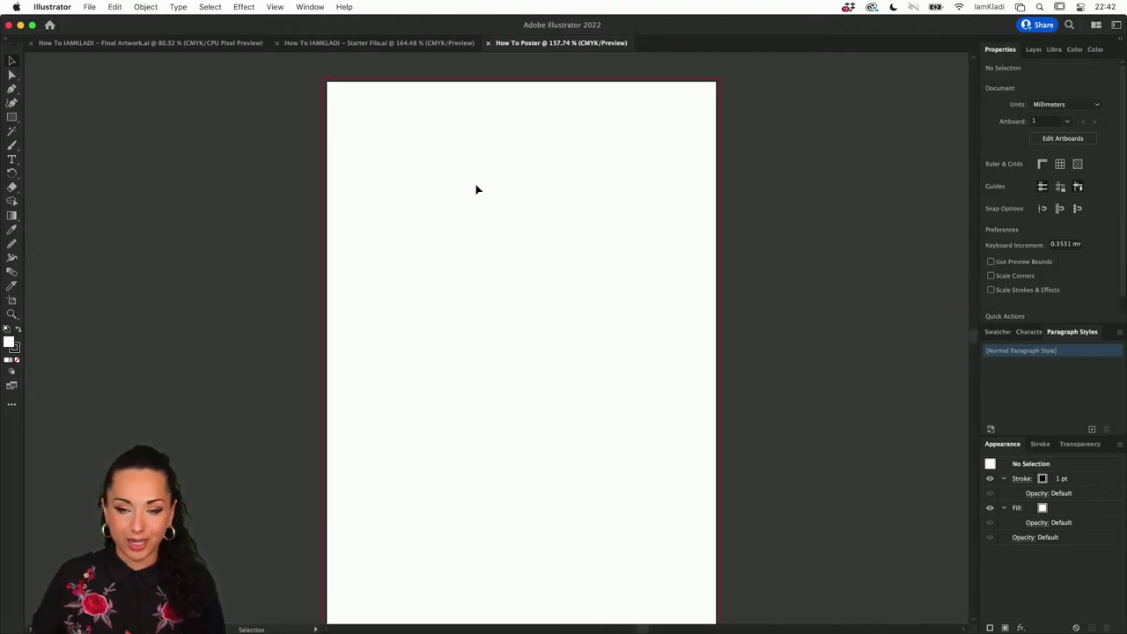
scroll(452, 153, down, 1)
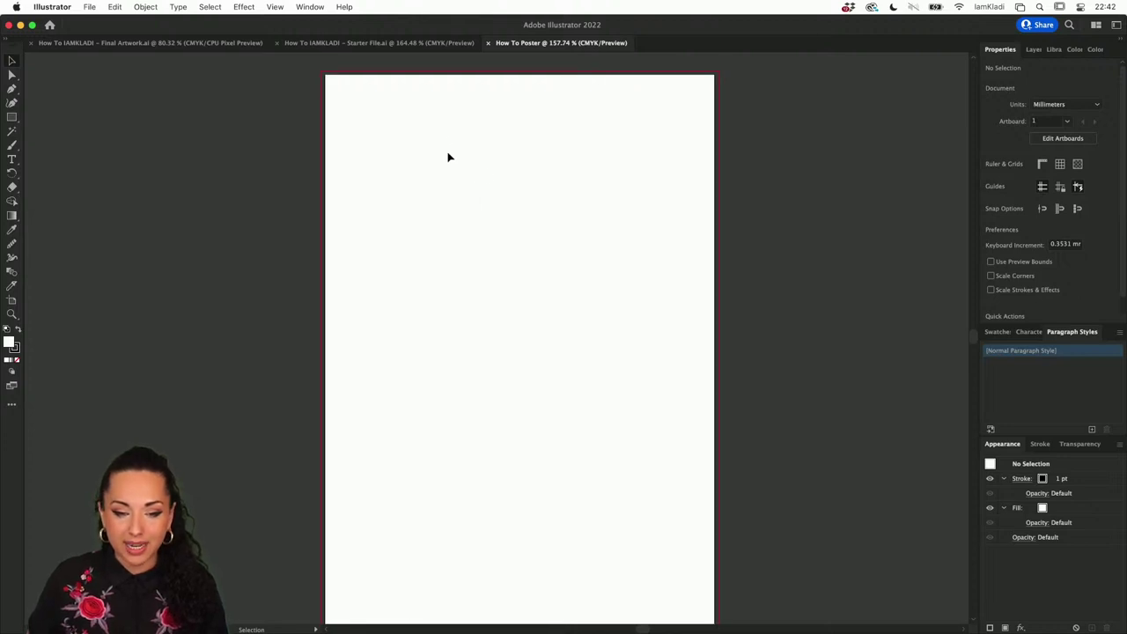
Step: Draw a 297 × 420 mm rectangle snapped to the artboard's corners so that it covers the whole A3 page
click(12, 118)
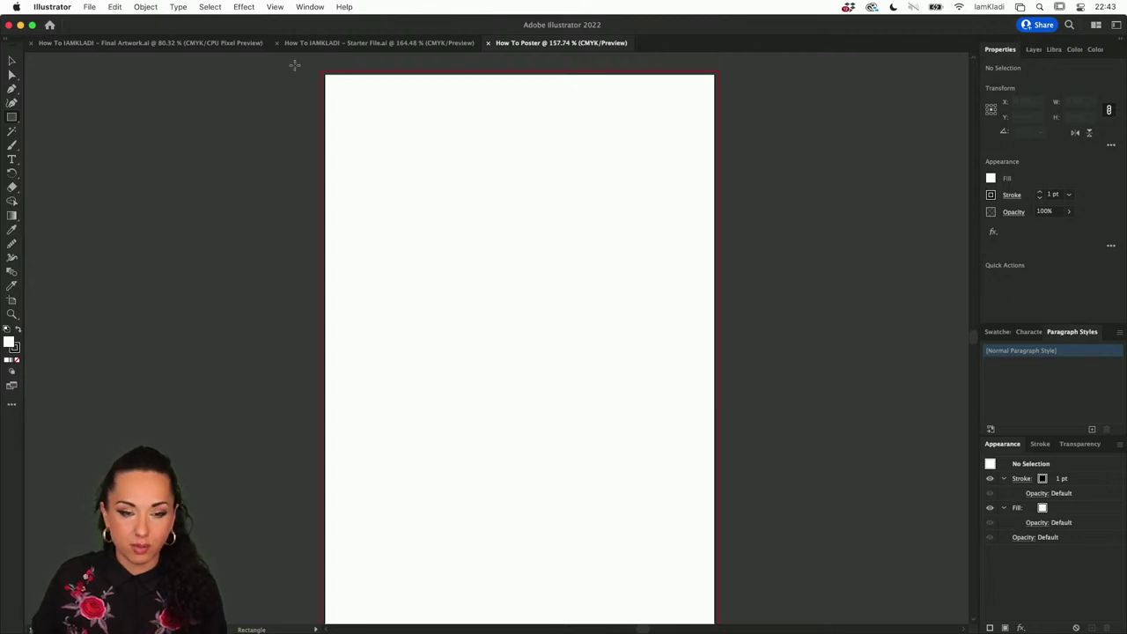
click(275, 8)
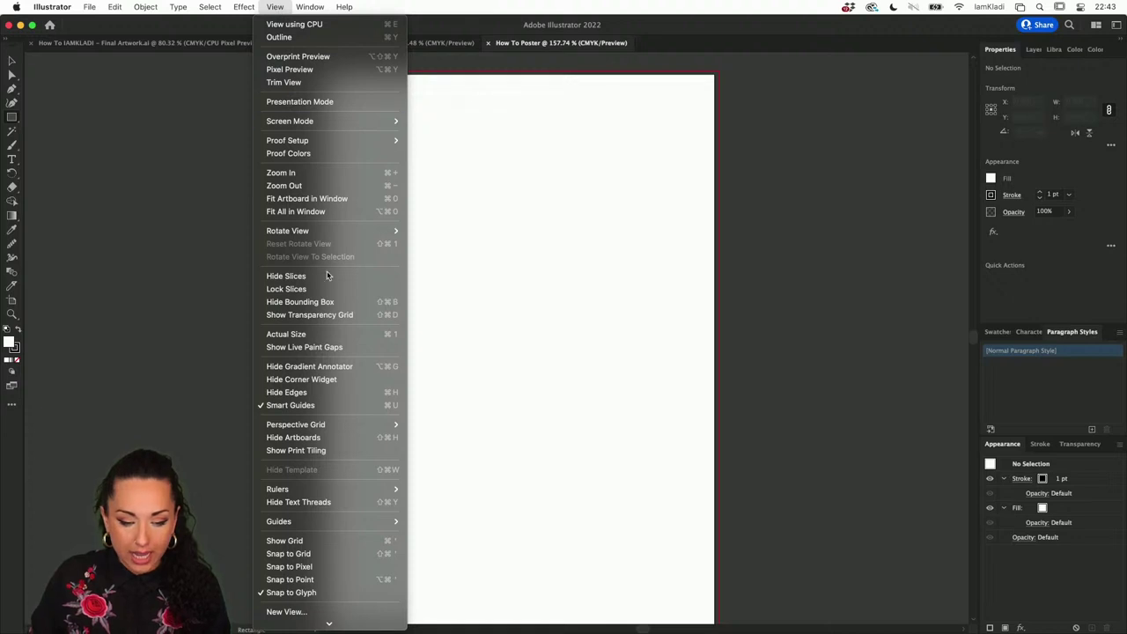
mouse_move(343, 523)
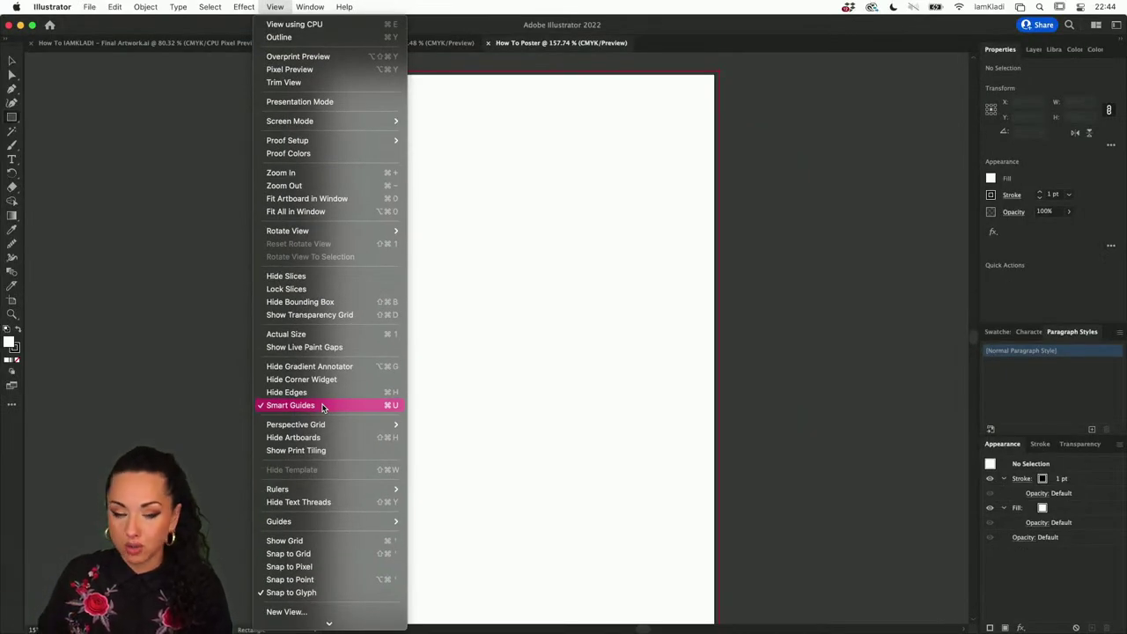
click(546, 343)
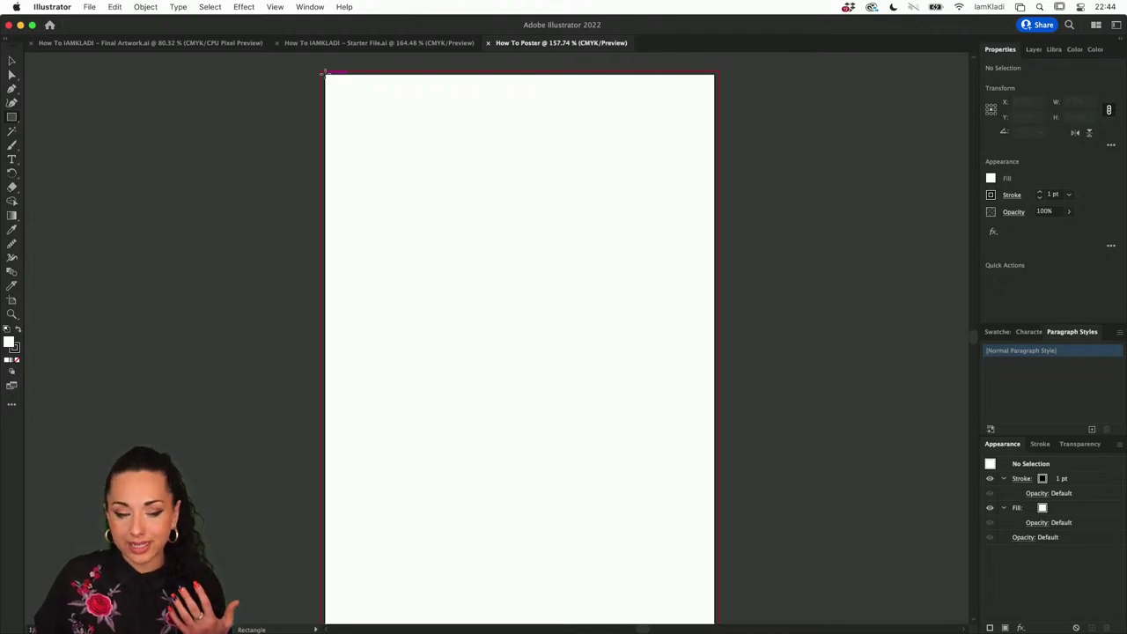
drag(324, 73, 715, 522)
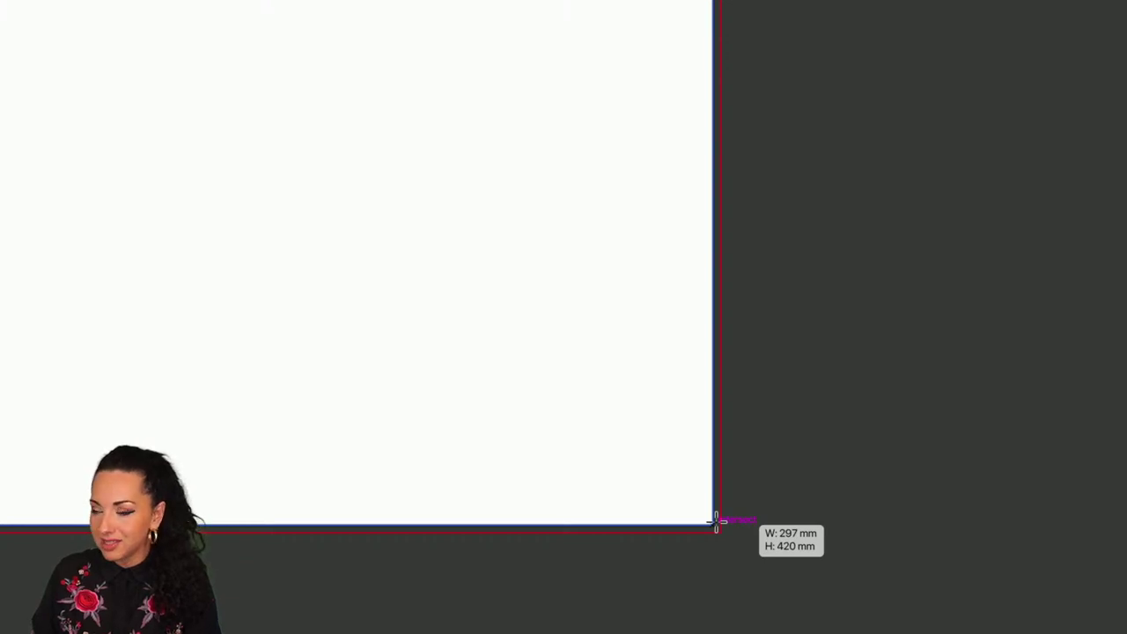
drag(715, 521, 715, 523)
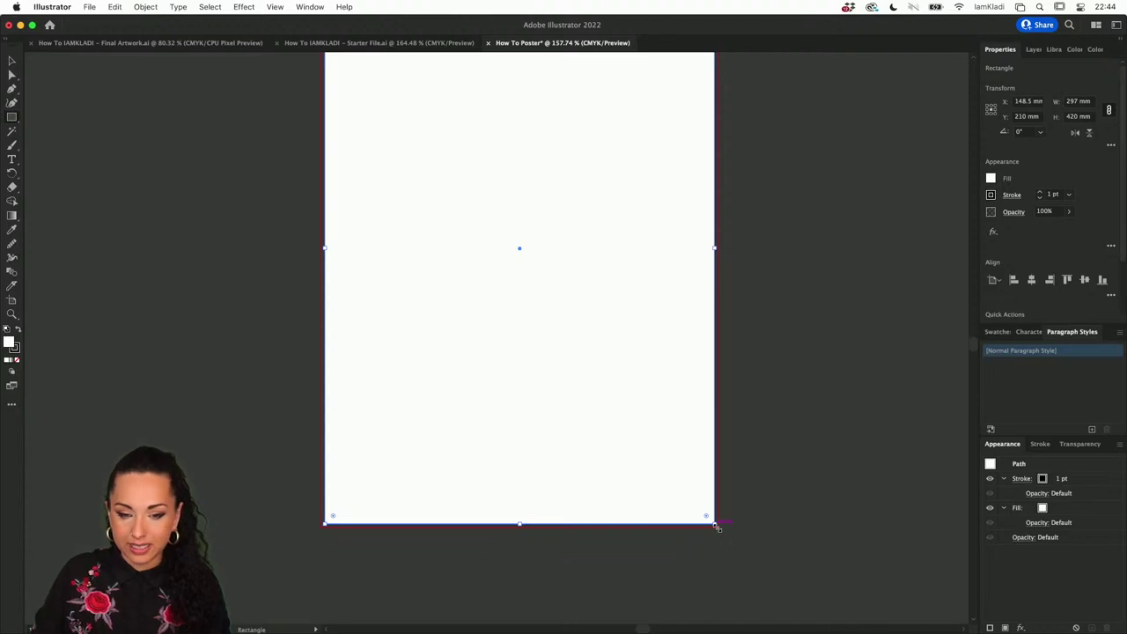
key(super+0)
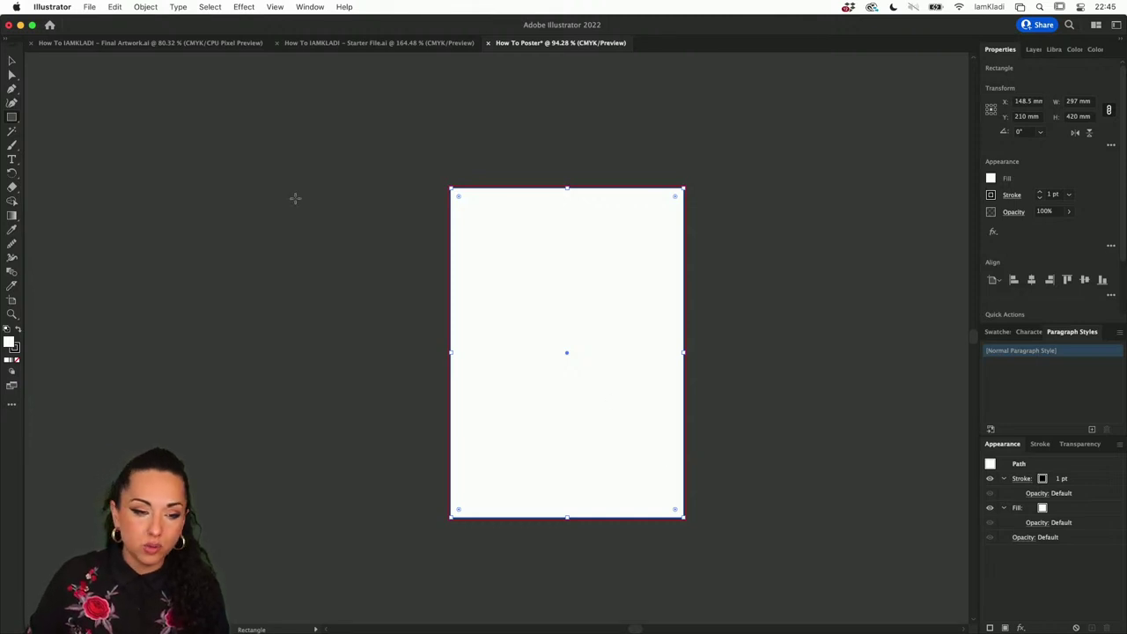
Step: Fill the page-sized rectangle with red, RGB 224, 43, 43
click(147, 7)
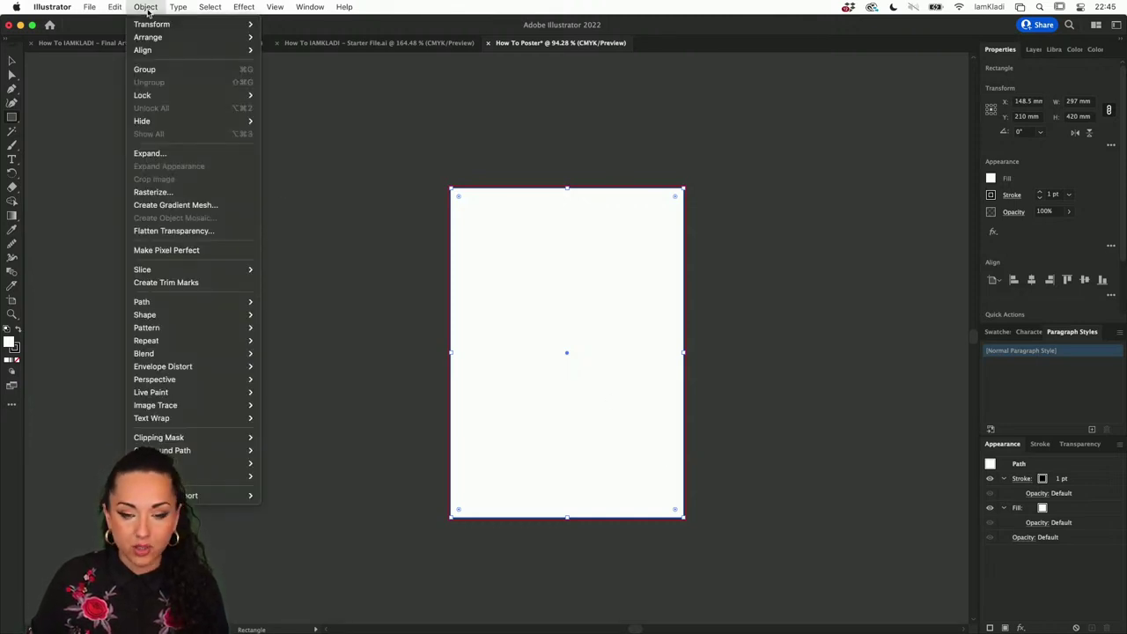
mouse_move(178, 7)
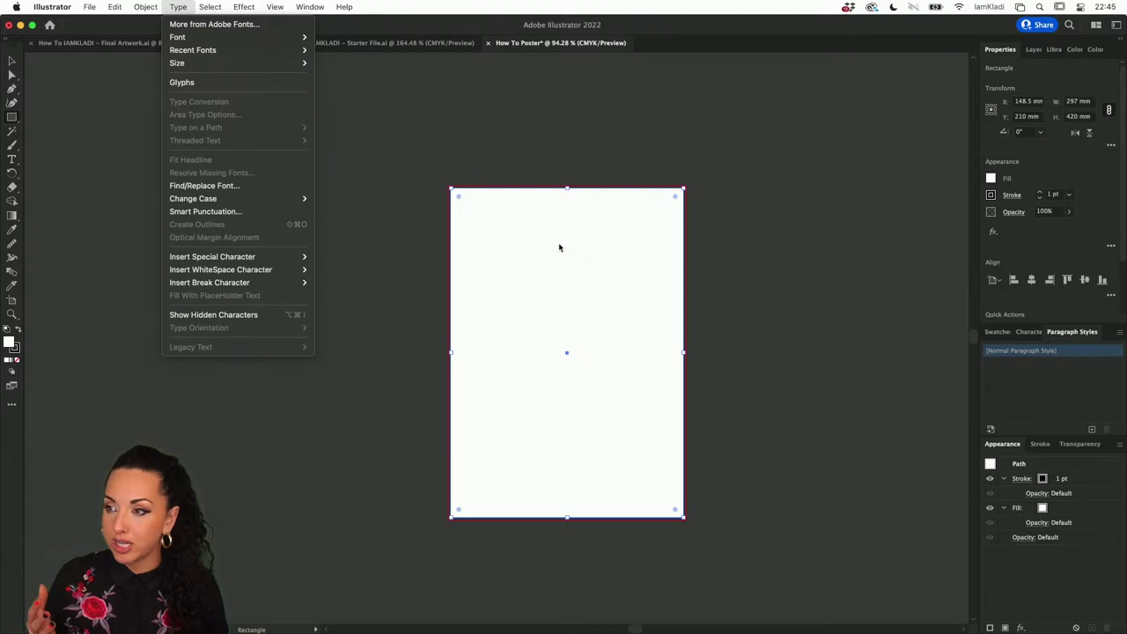
click(86, 346)
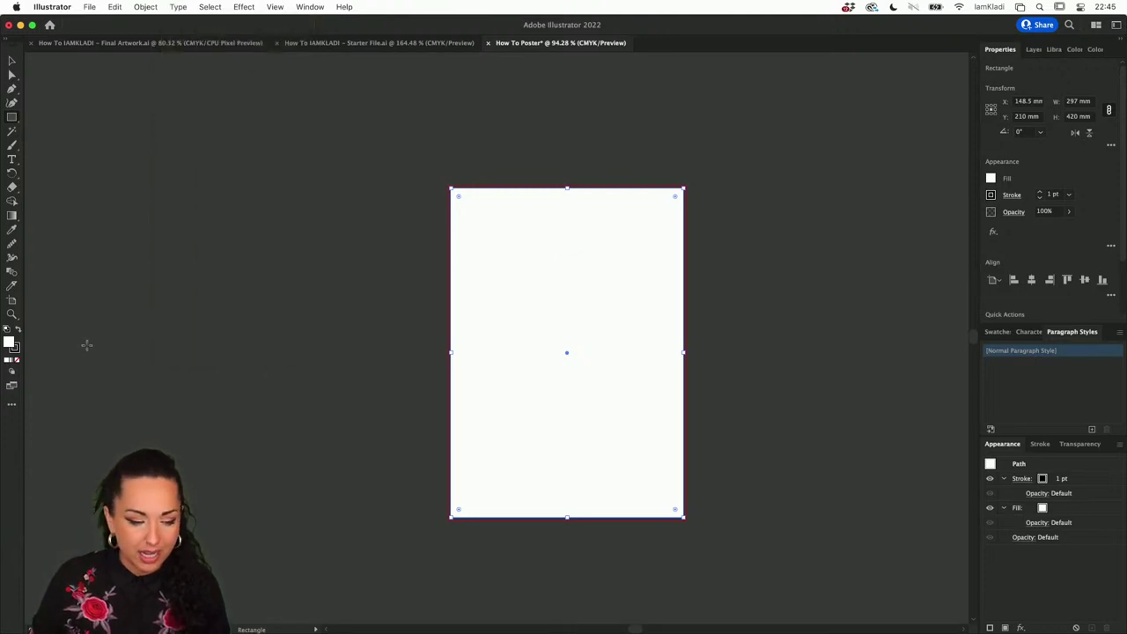
double_click(14, 346)
text(E0282B)
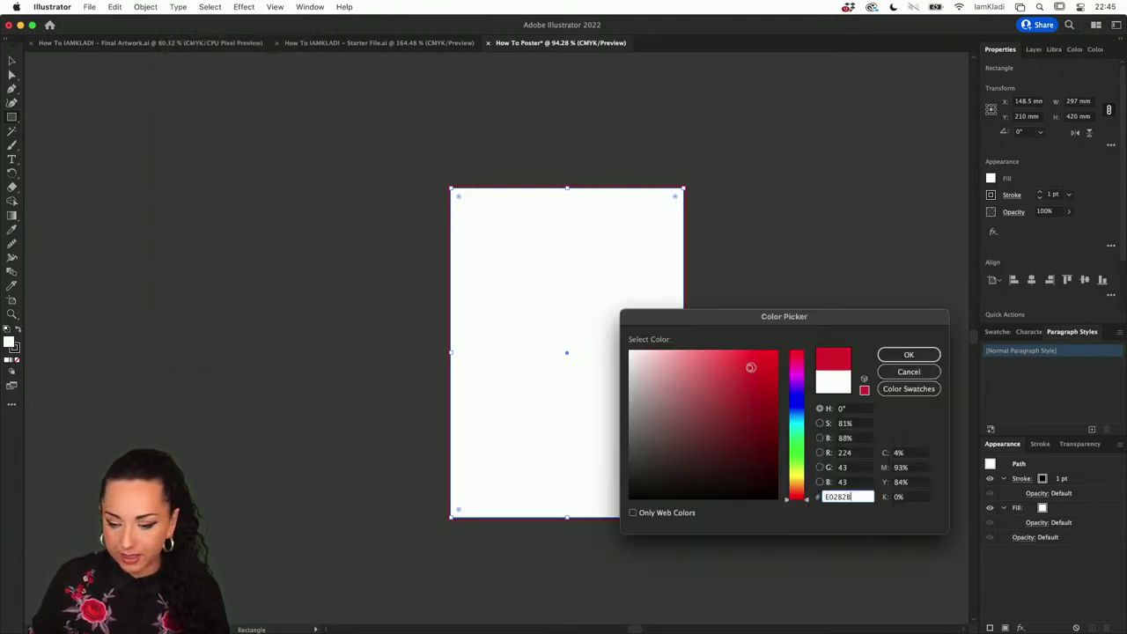
click(907, 359)
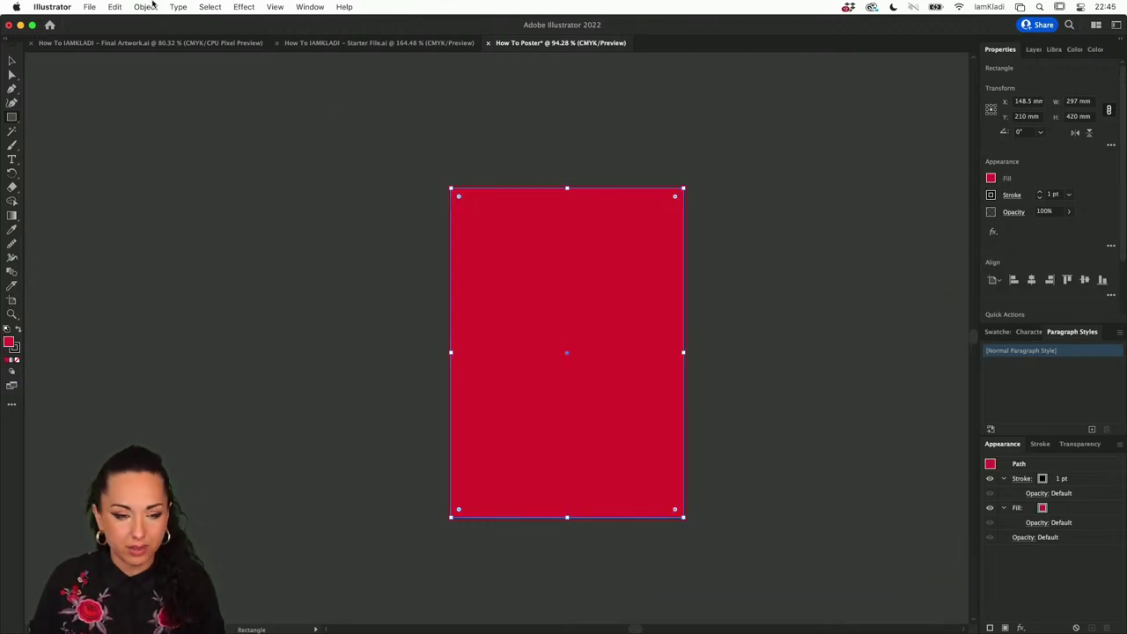
Step: Open the Offset Path settings for the red rectangle
click(150, 7)
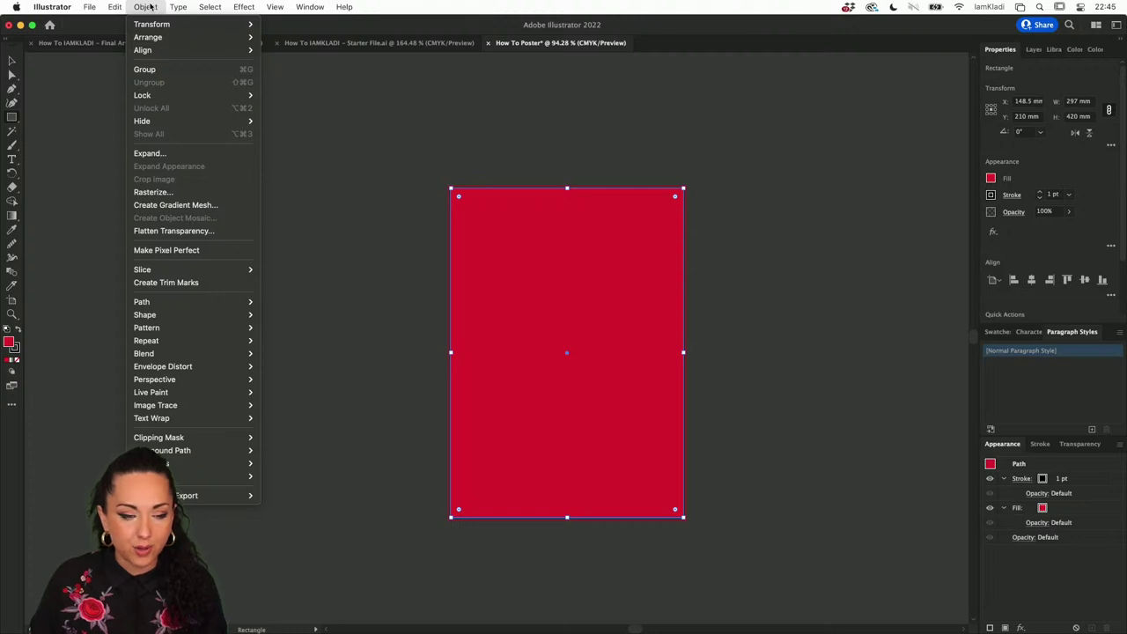
mouse_move(189, 304)
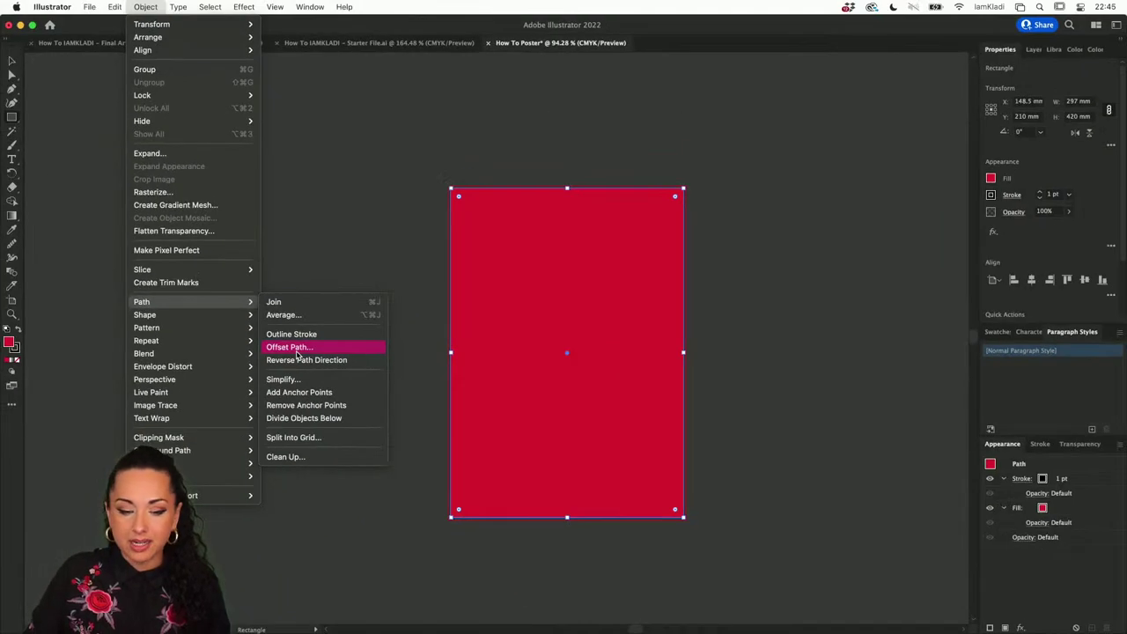
click(296, 350)
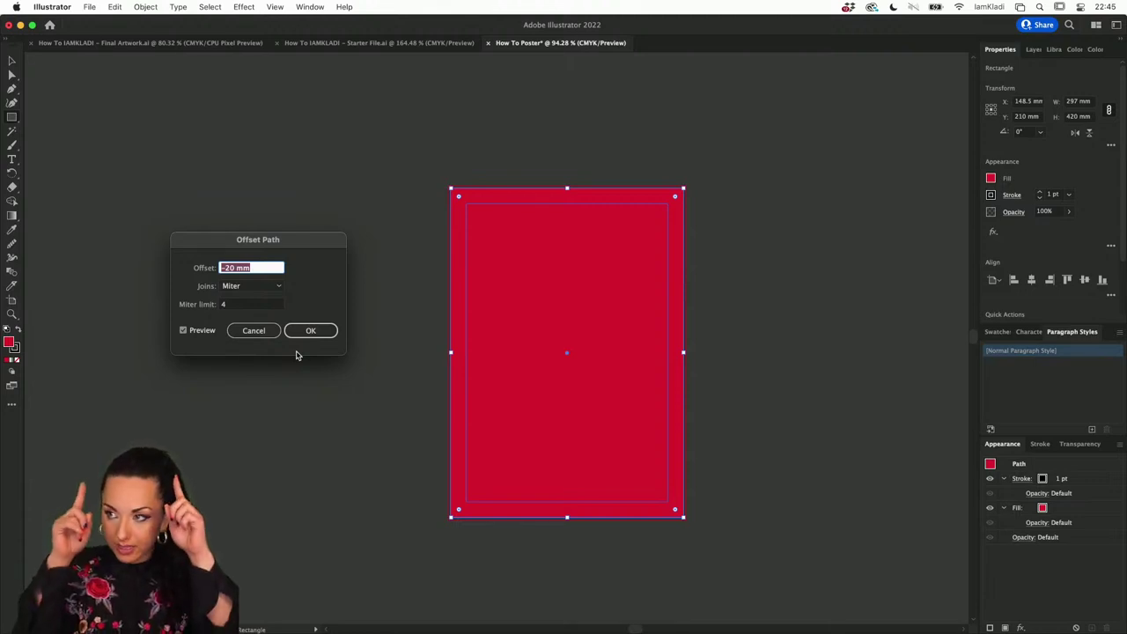
Step: Try a positive 20 mm offset in the preview and look through the join types, keeping Miter
double_click(267, 269)
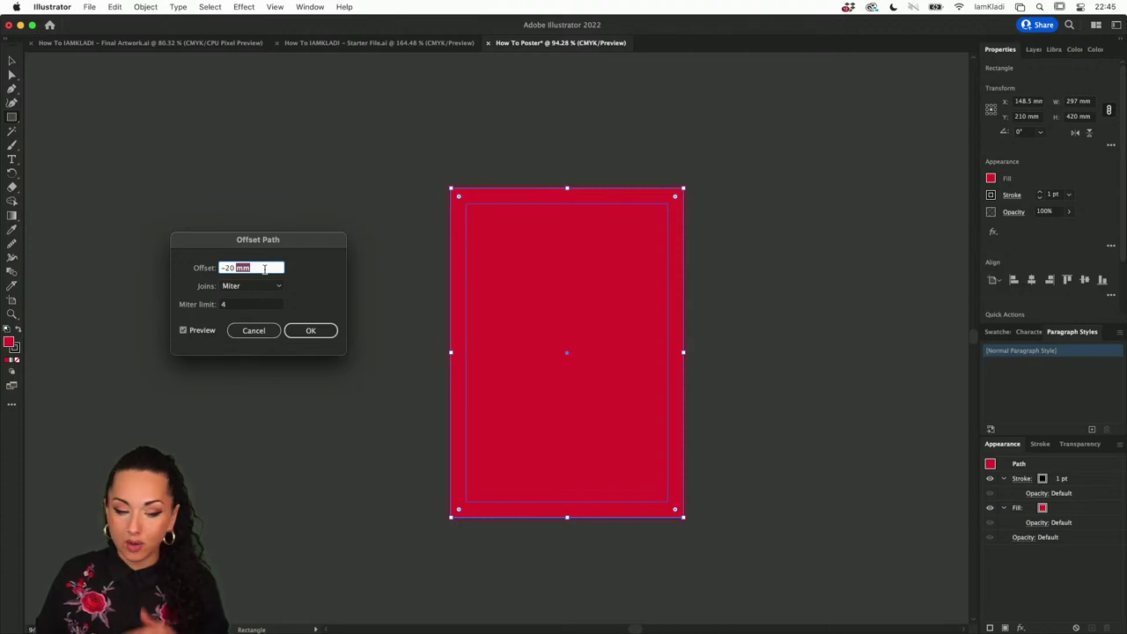
double_click(218, 269)
key(BackSpace)
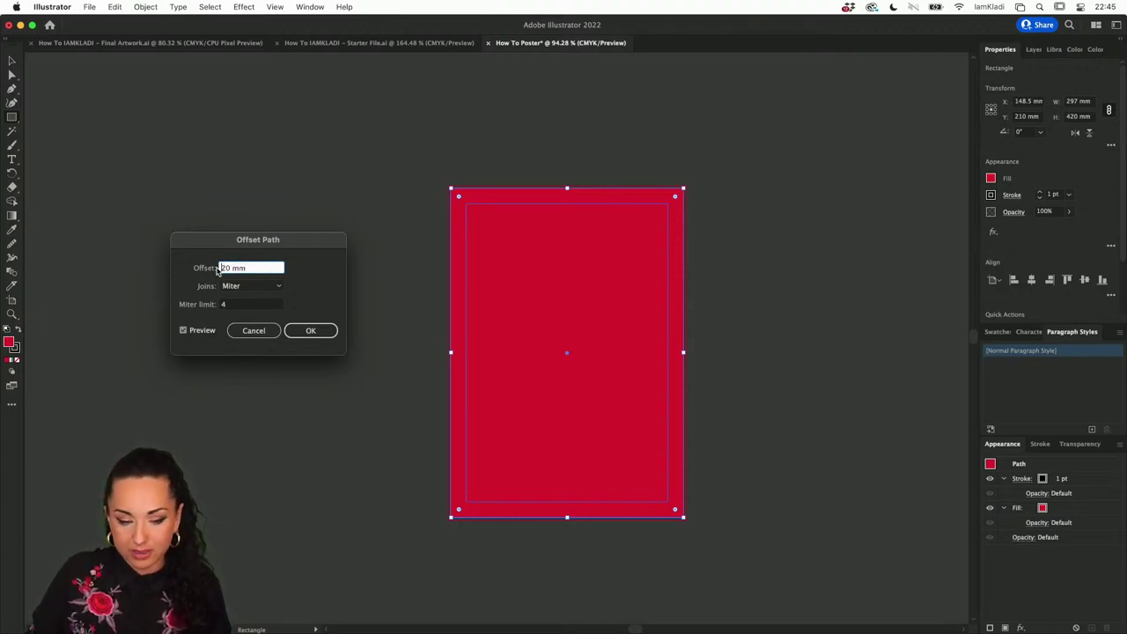
click(271, 289)
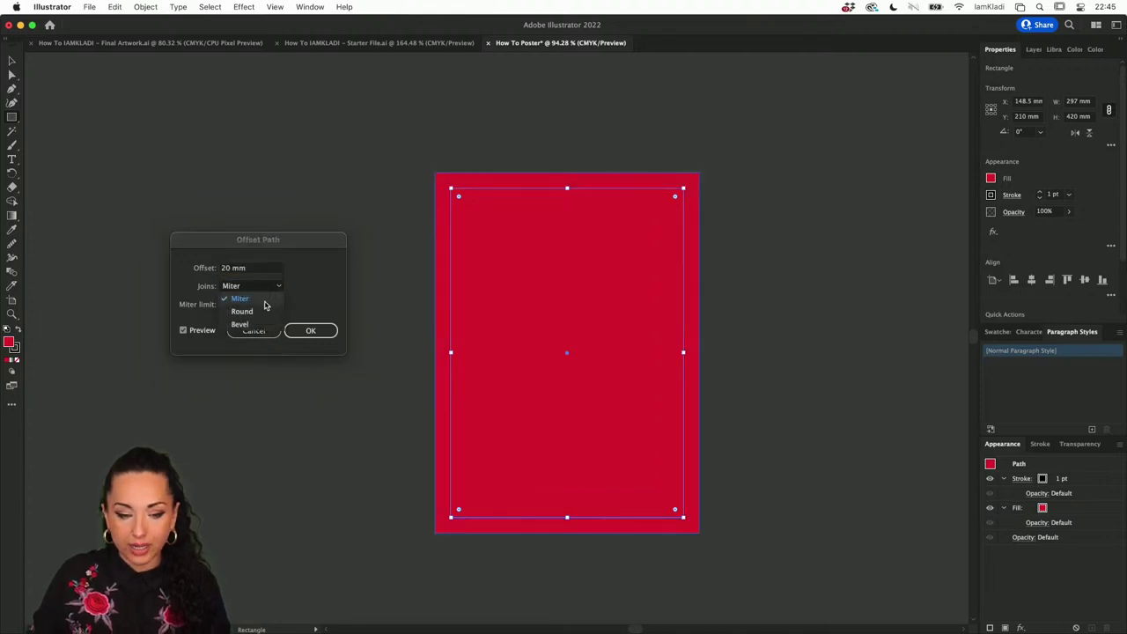
click(263, 272)
double_click(261, 272)
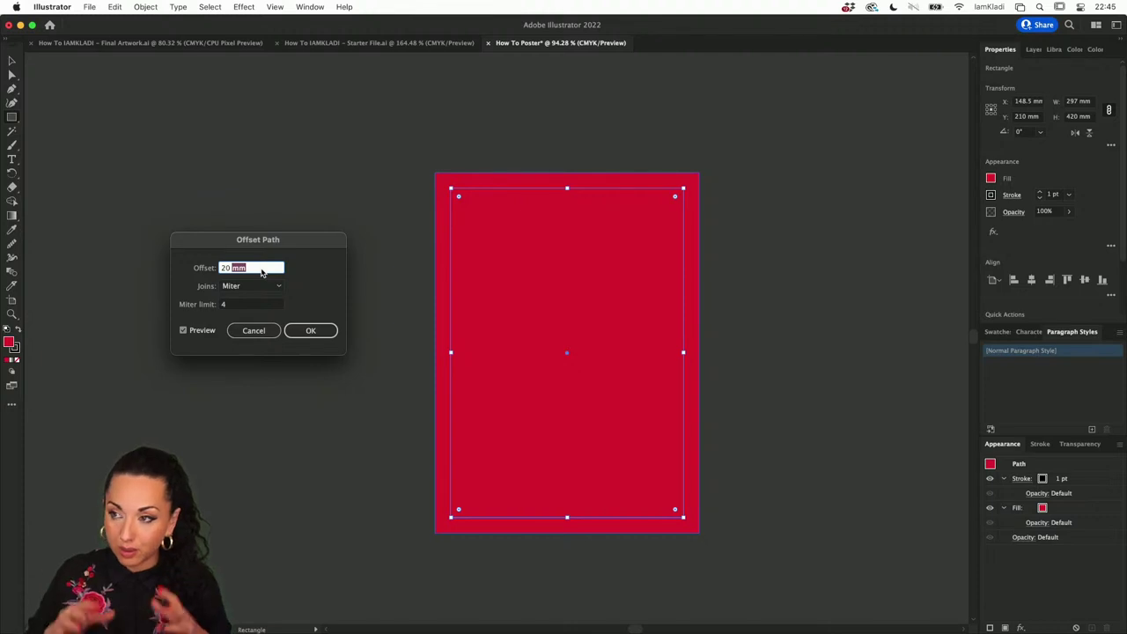
Step: Offset the red rectangle's path by -20 mm to create an inner margin rectangle
click(222, 268)
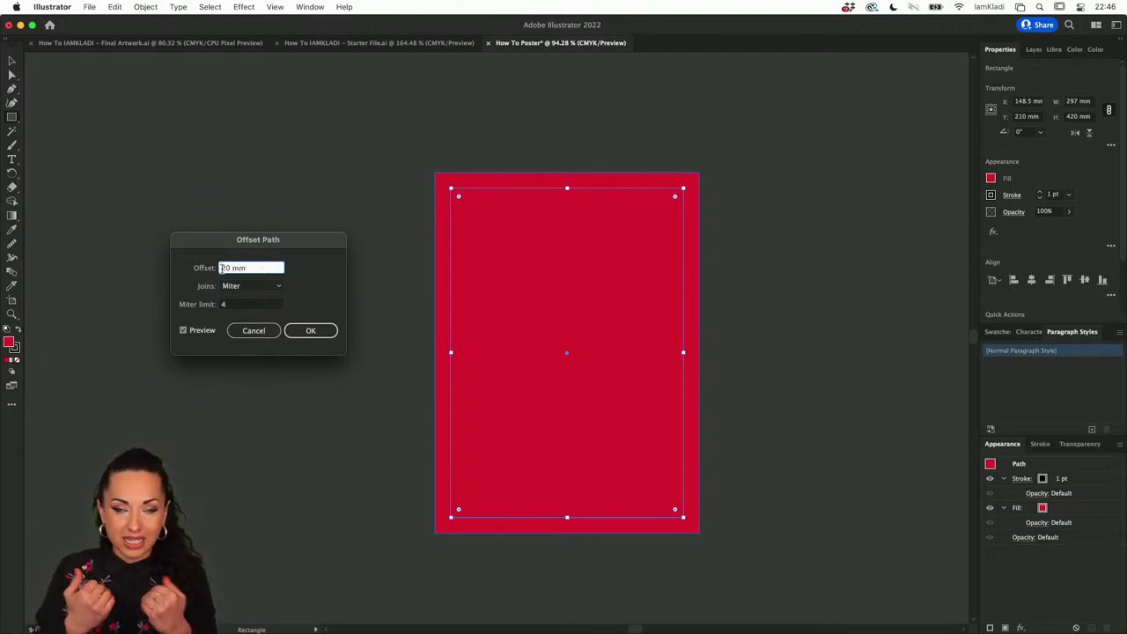
text(-)
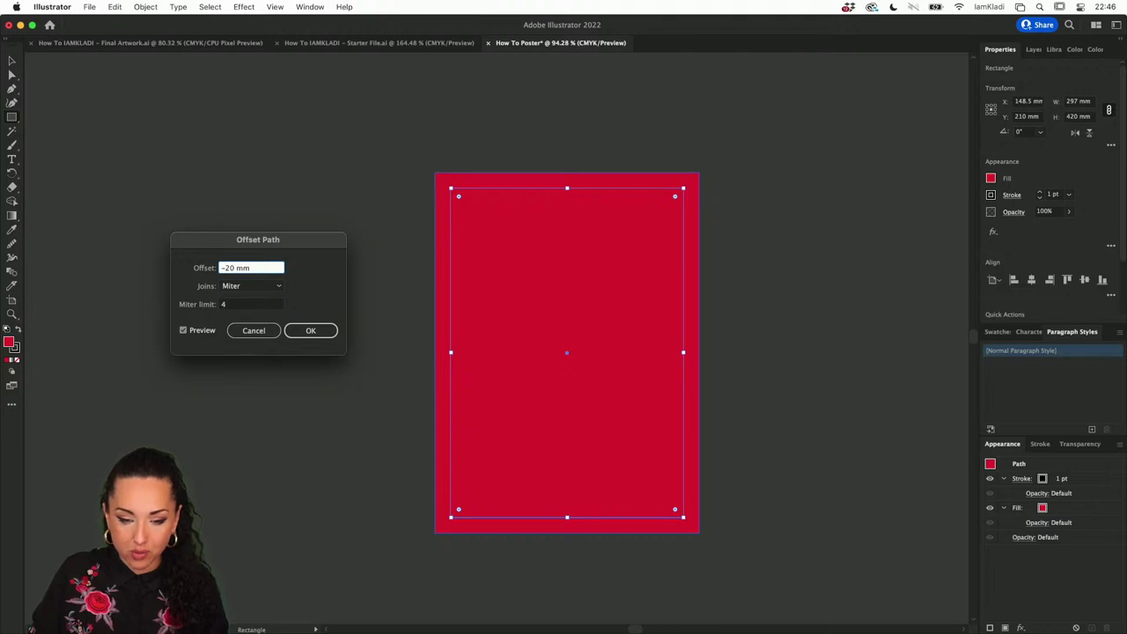
click(251, 305)
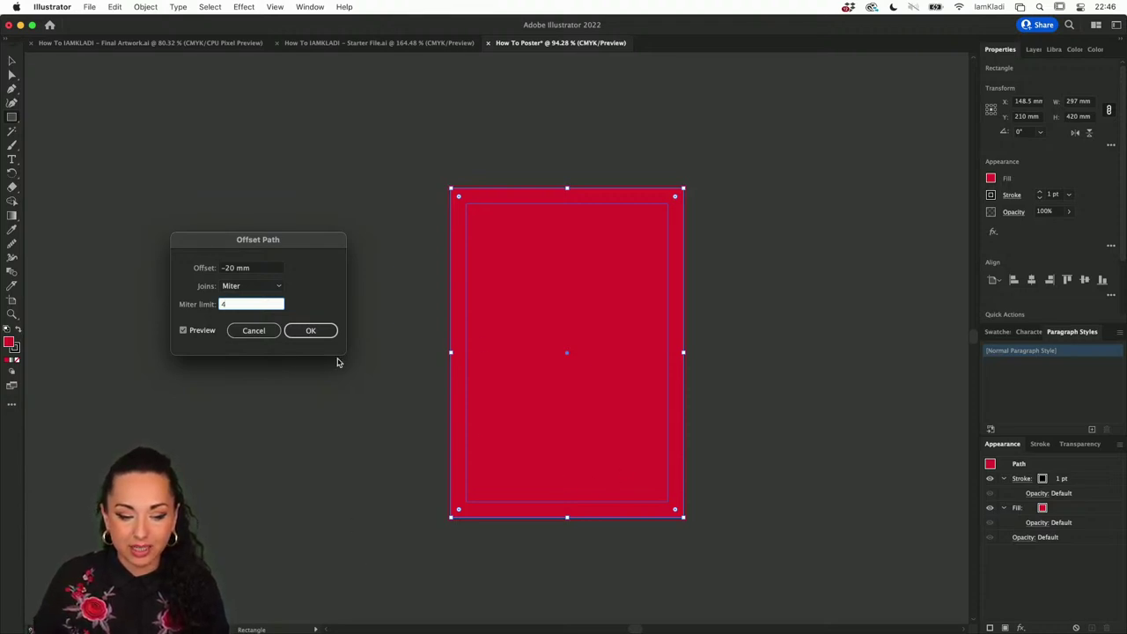
click(317, 336)
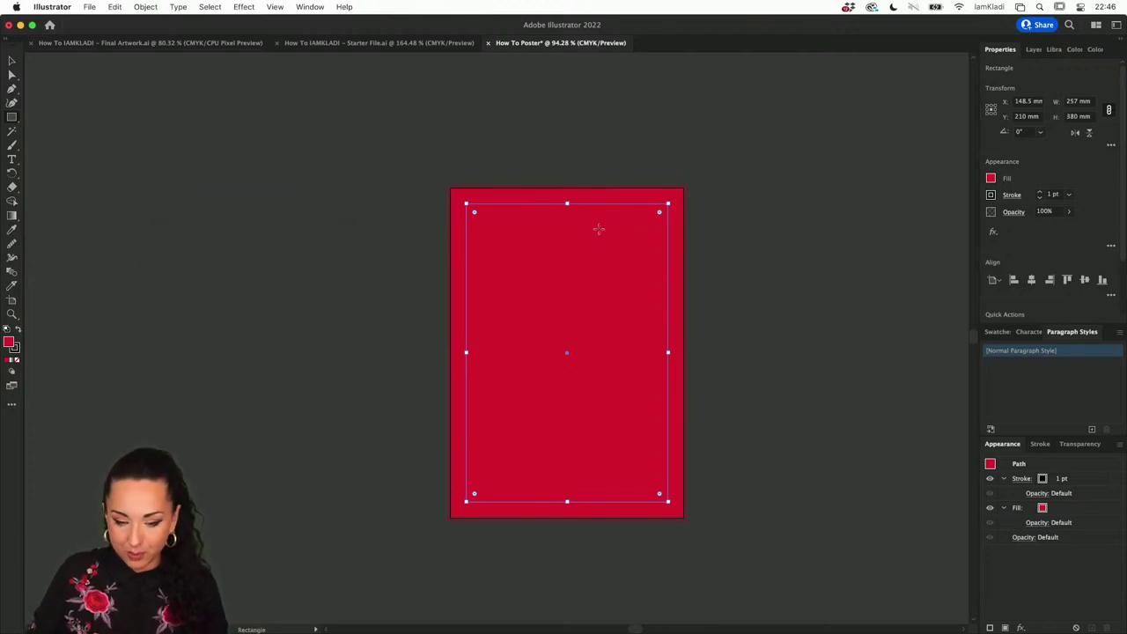
Step: Deselect the inner margin rectangle and select the outer page-sized red rectangle instead
scroll(597, 226, up, 3)
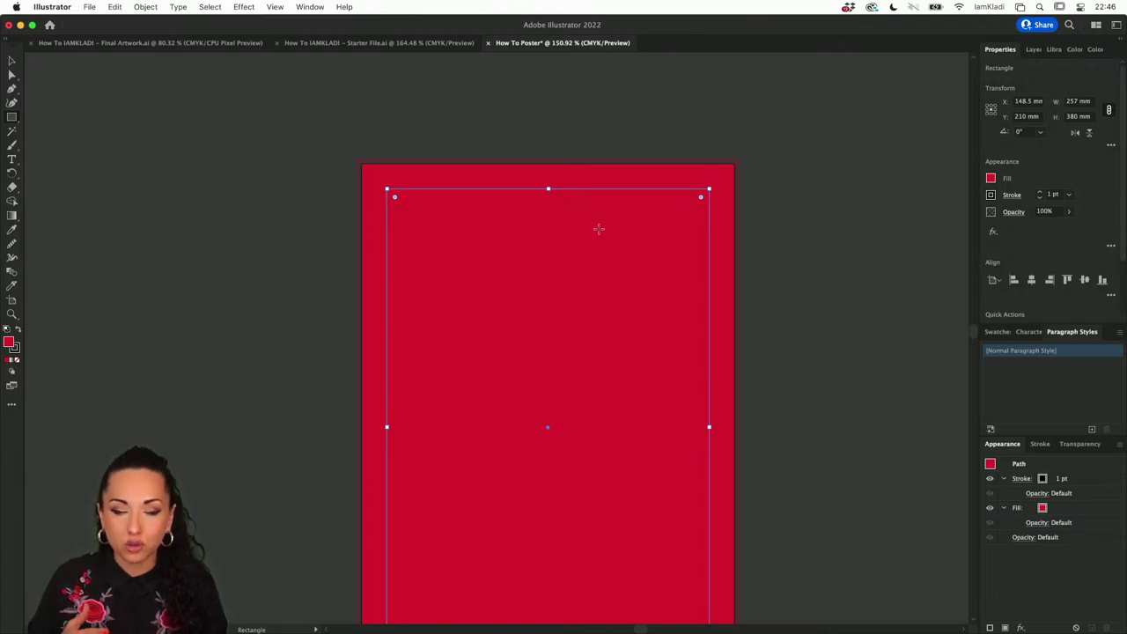
key(super+shift+a)
key(m)
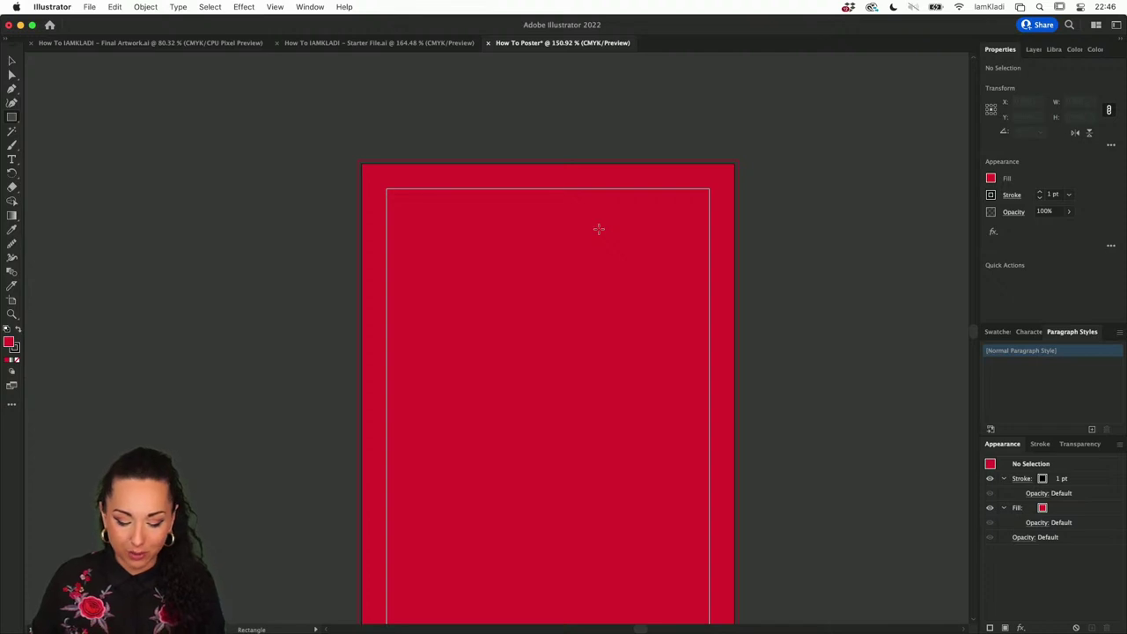
key(v)
click(708, 176)
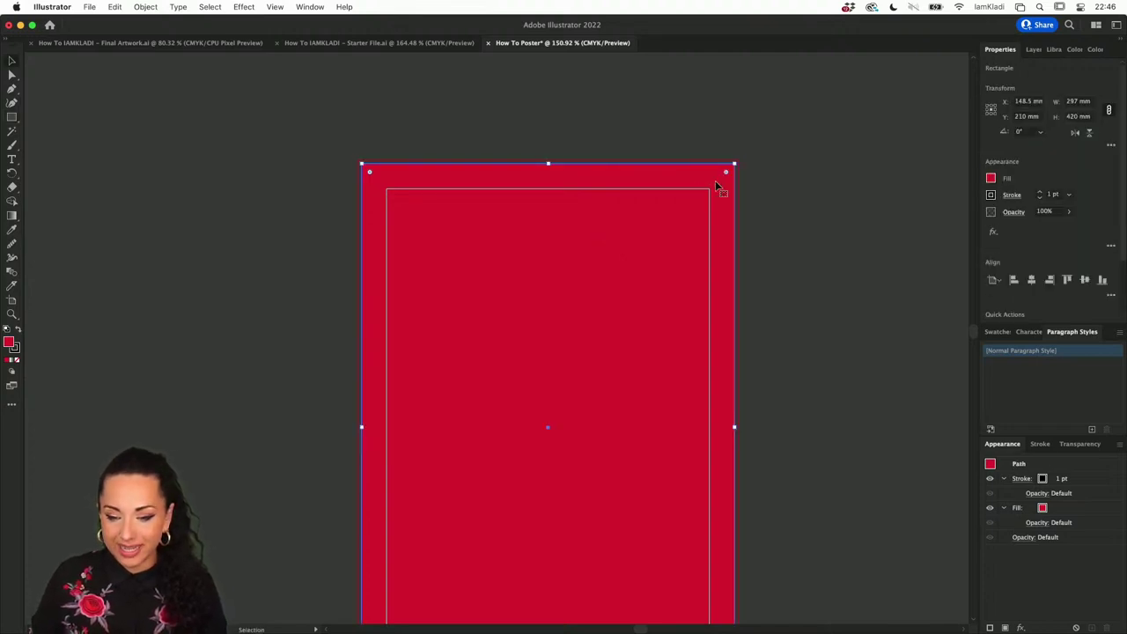
Step: Shift the outer red rectangle about 3 mm to the left of the artboard's centre
scroll(684, 186, up, 3)
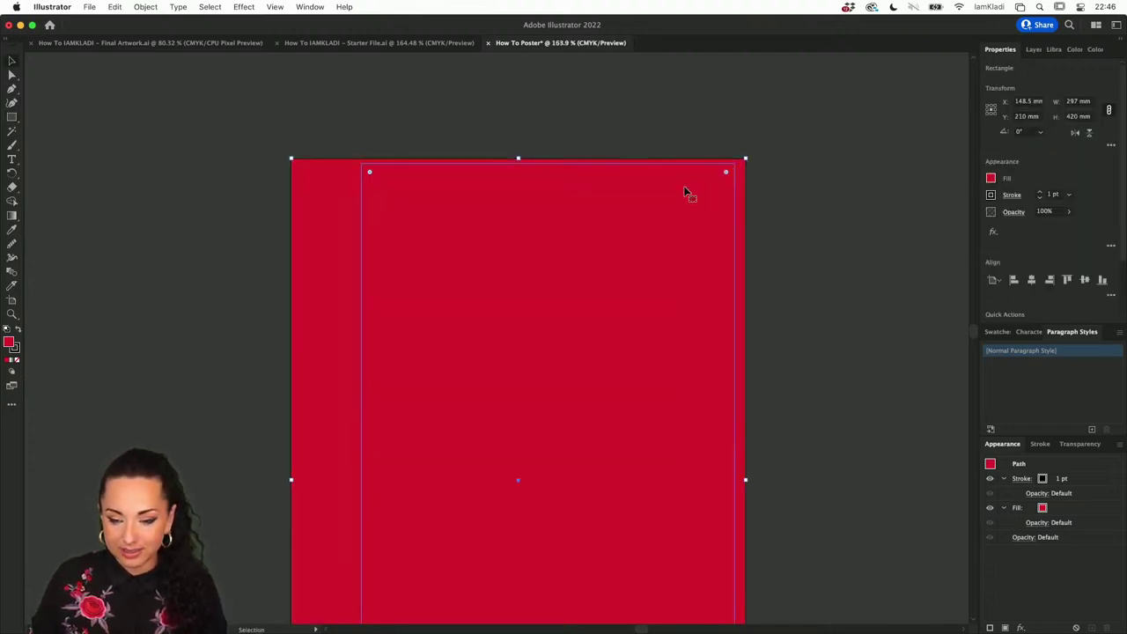
scroll(684, 186, down, 5)
mouse_move(684, 186)
mouse_down()
mouse_move(435, 205)
mouse_move(386, 229)
mouse_move(437, 205)
mouse_move(647, 157)
mouse_move(645, 175)
mouse_move(682, 180)
mouse_up()
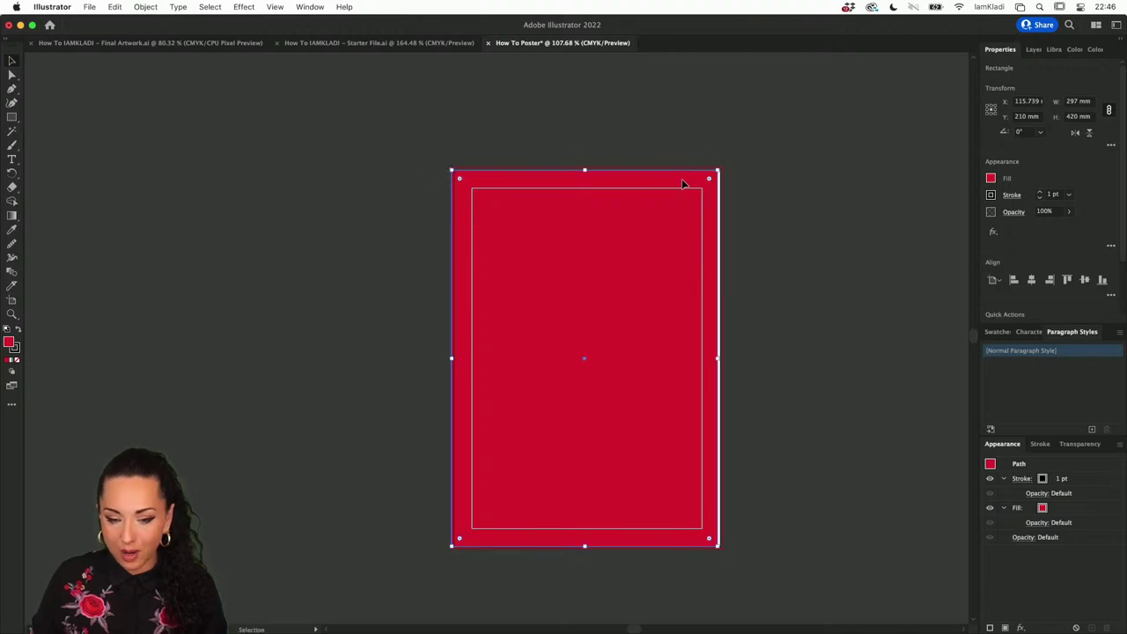
Step: Centre the outer red rectangle horizontally, aligned to the artboard
click(1001, 282)
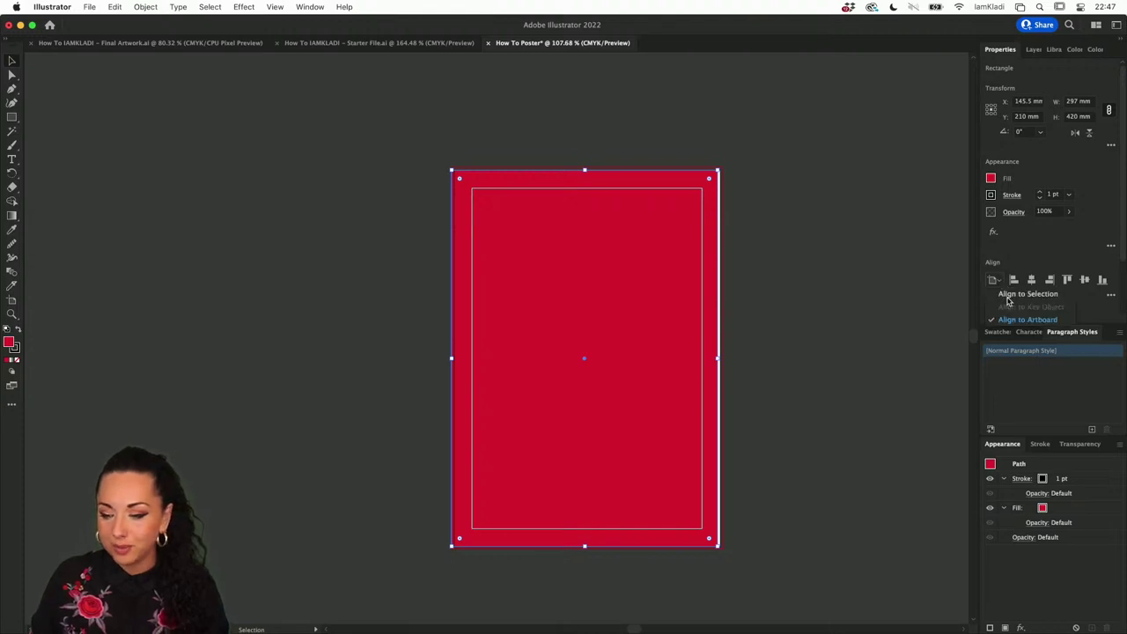
click(1032, 282)
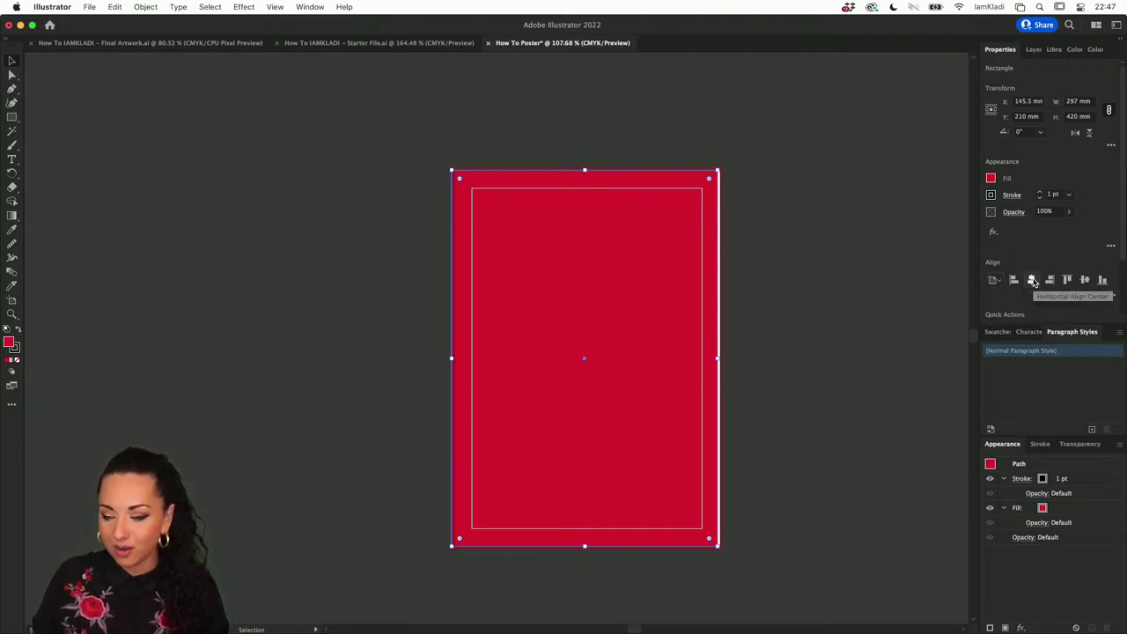
click(1031, 280)
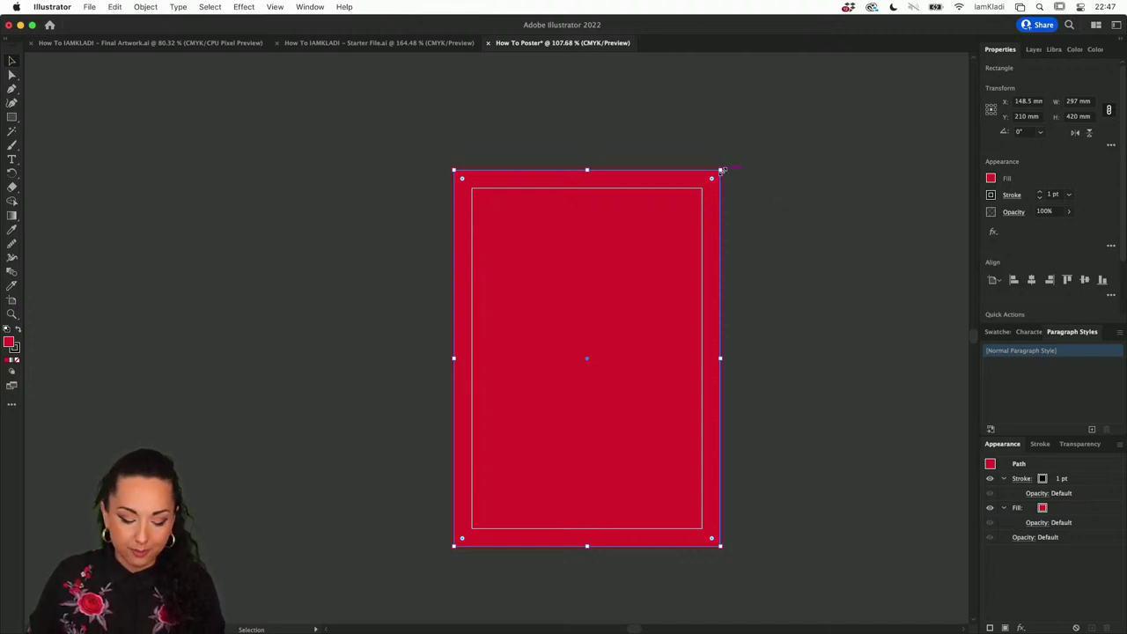
Step: Try scaling the outer rectangle down from its top-right corner towards the inner margin, and undo the change
drag(720, 170, 707, 185)
key(super+z)
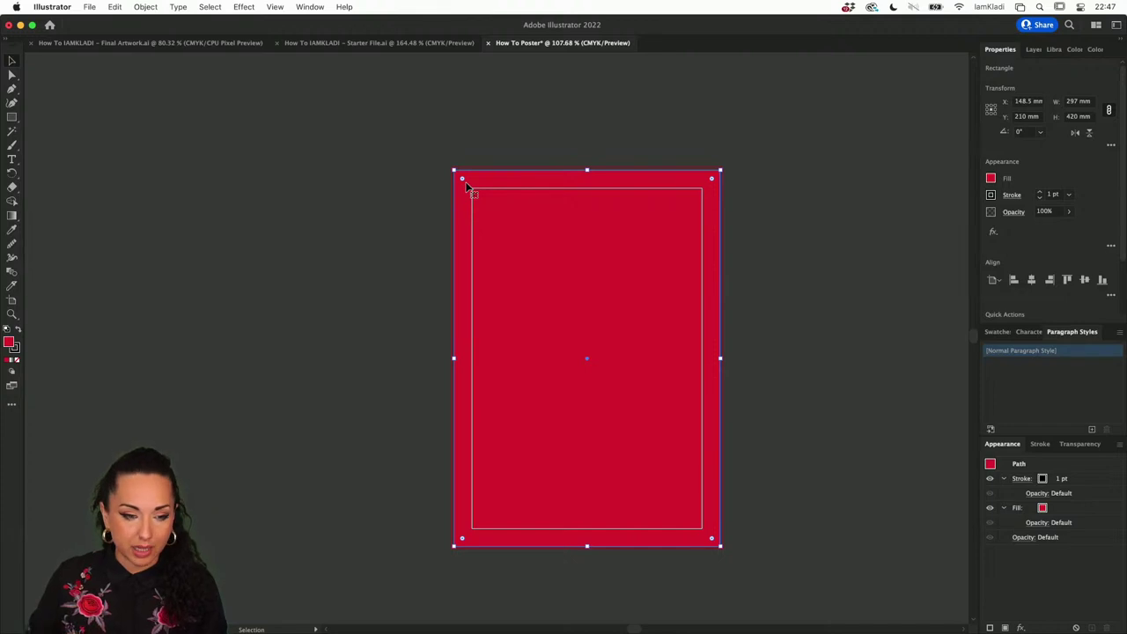
Step: Start splitting the outer red rectangle into a grid, with the preview enabled and 5 rows
click(145, 7)
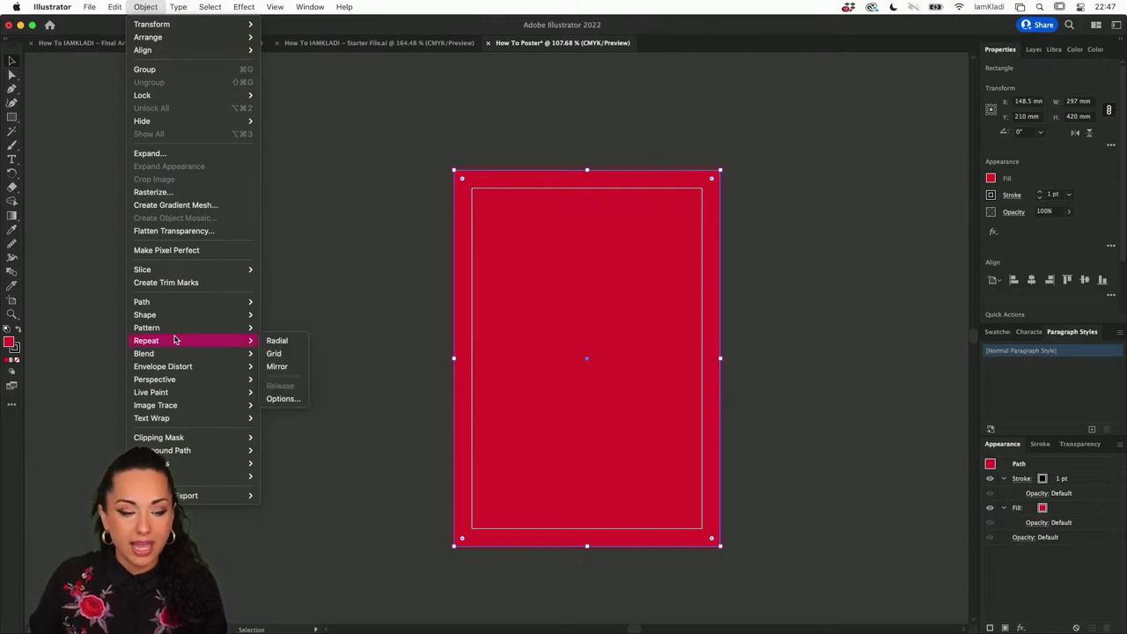
mouse_move(176, 303)
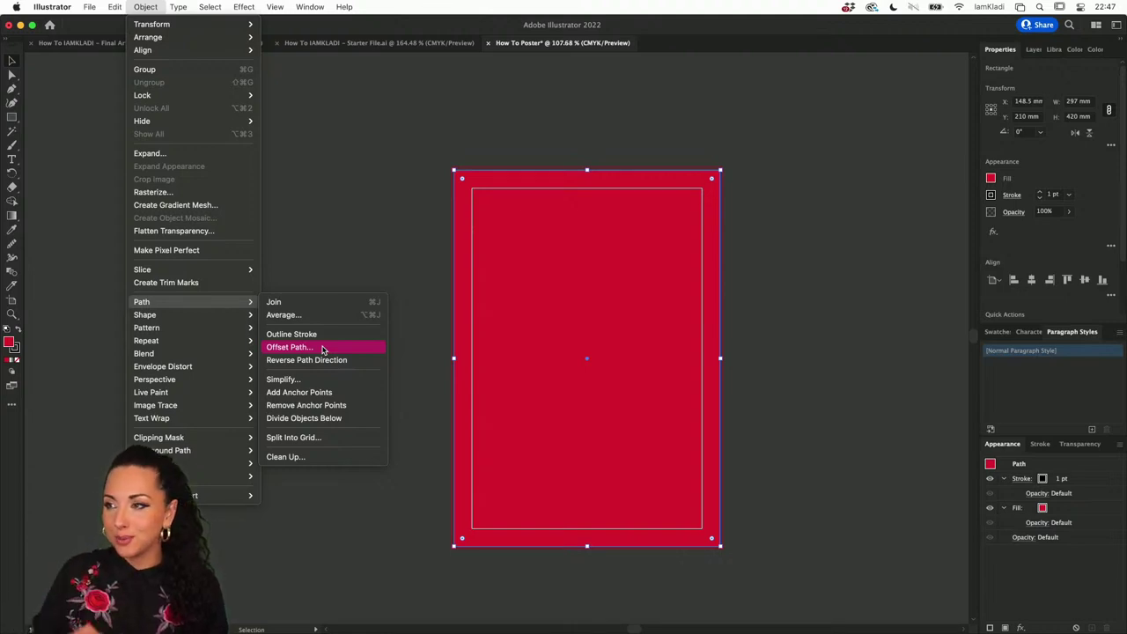
click(336, 438)
drag(776, 342, 754, 277)
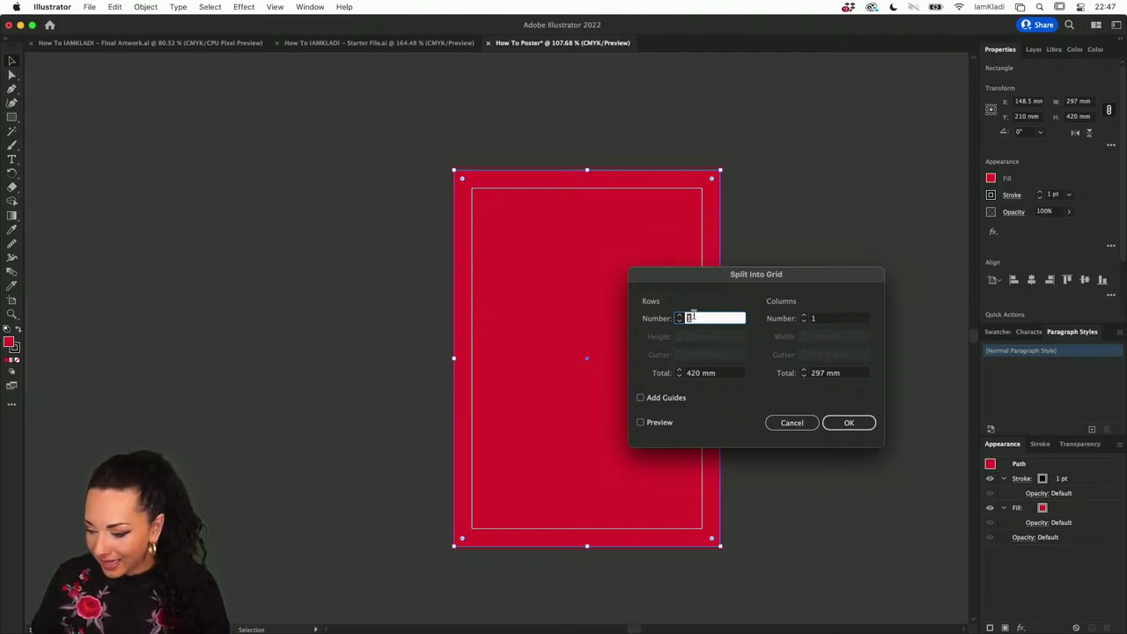
text(3)
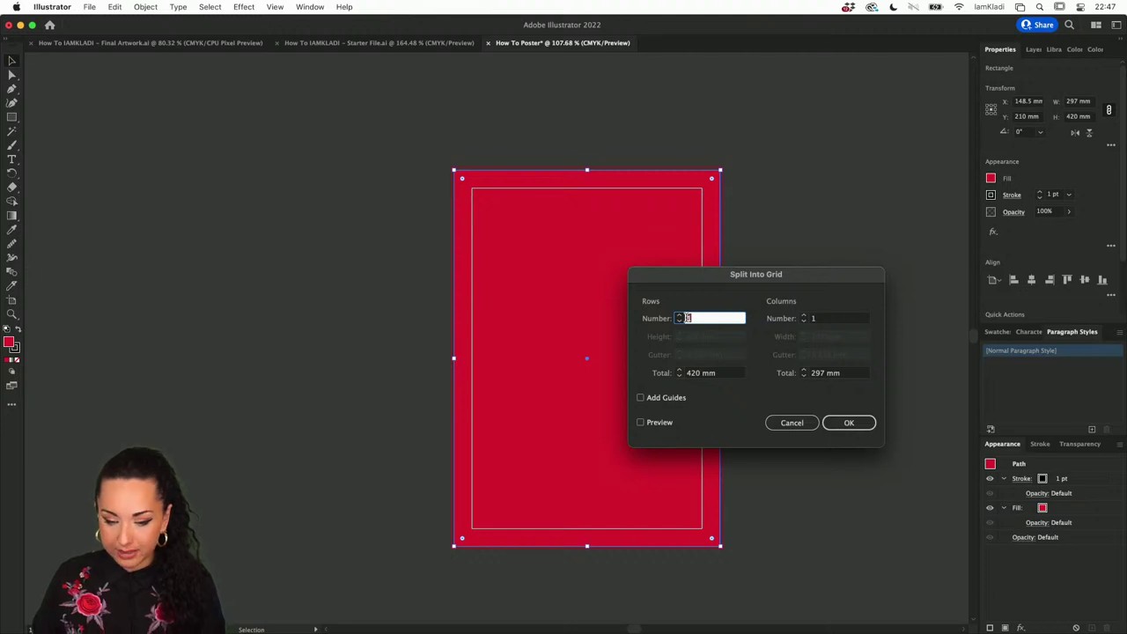
click(679, 321)
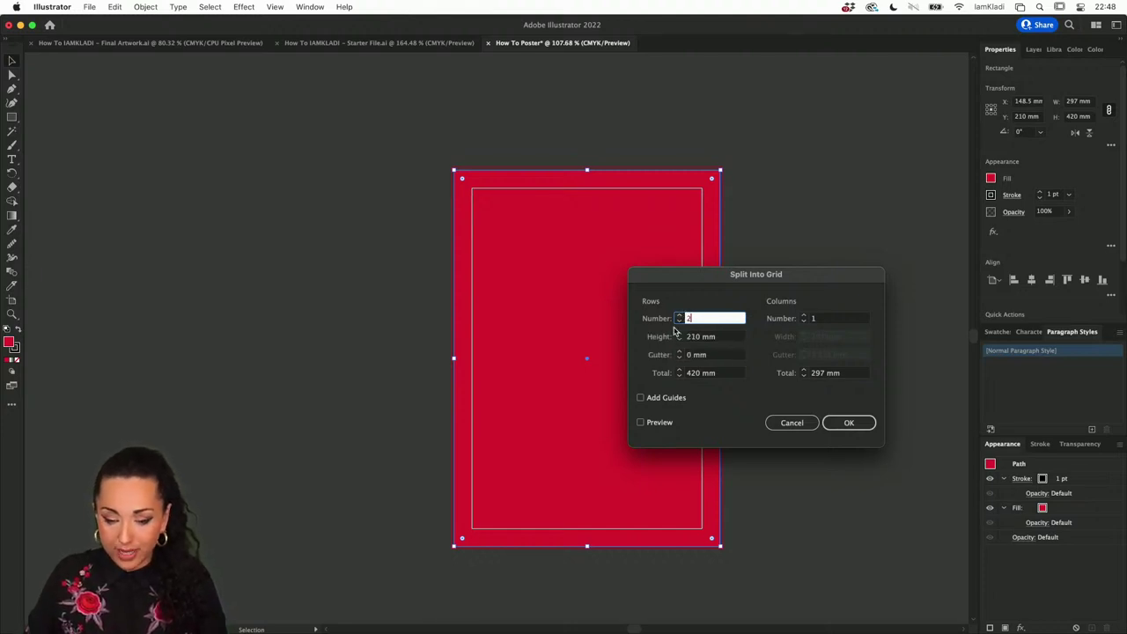
click(656, 422)
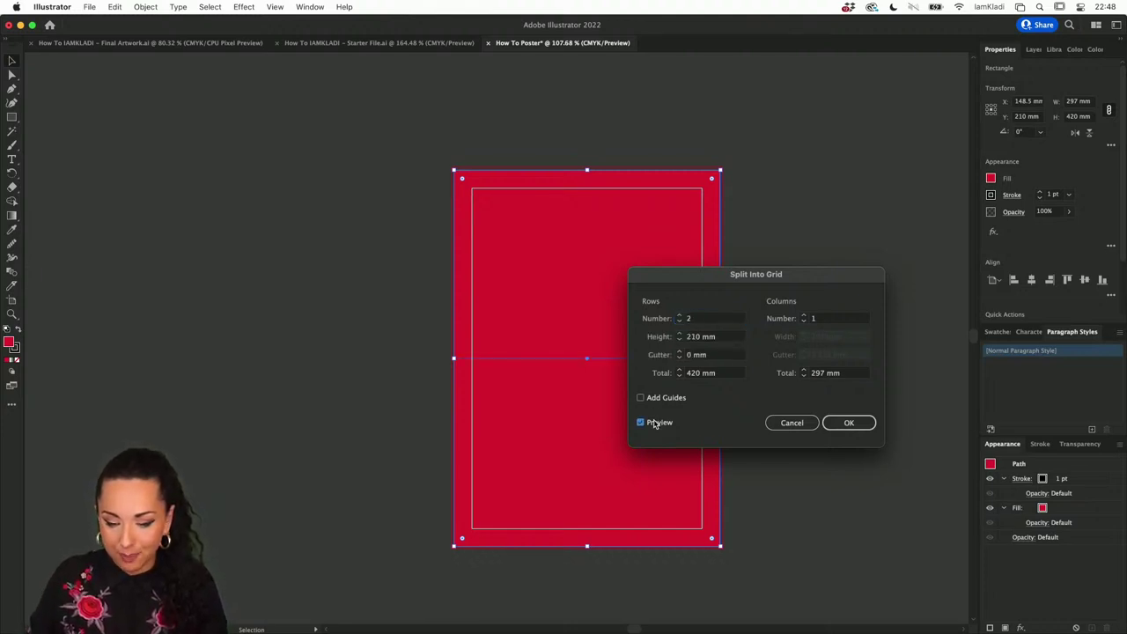
click(679, 316)
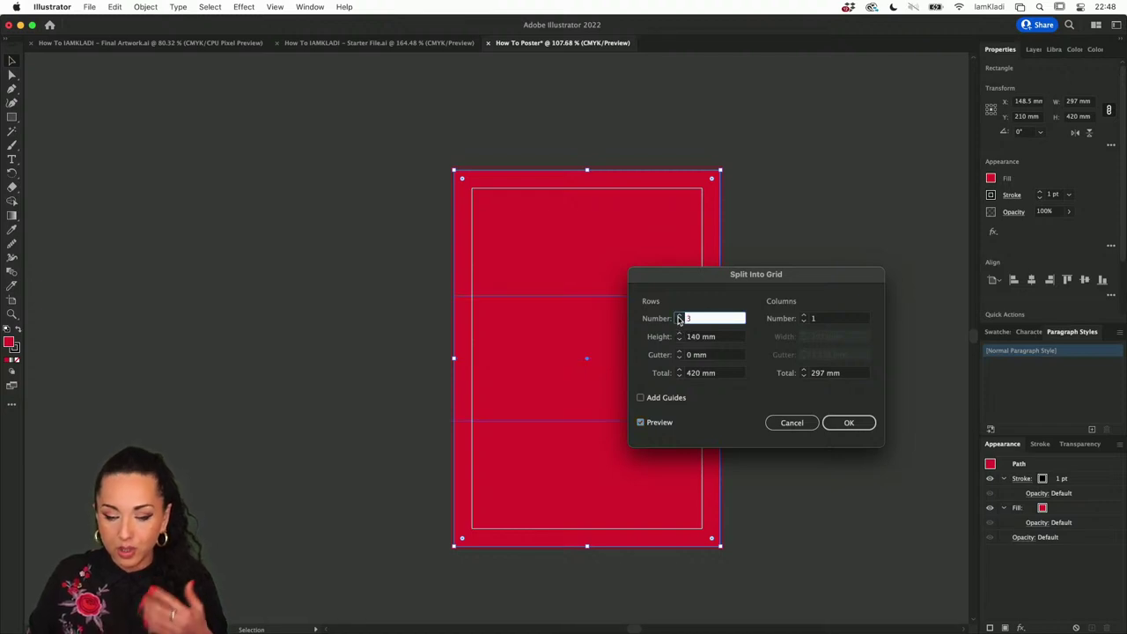
click(679, 316)
click(679, 316)
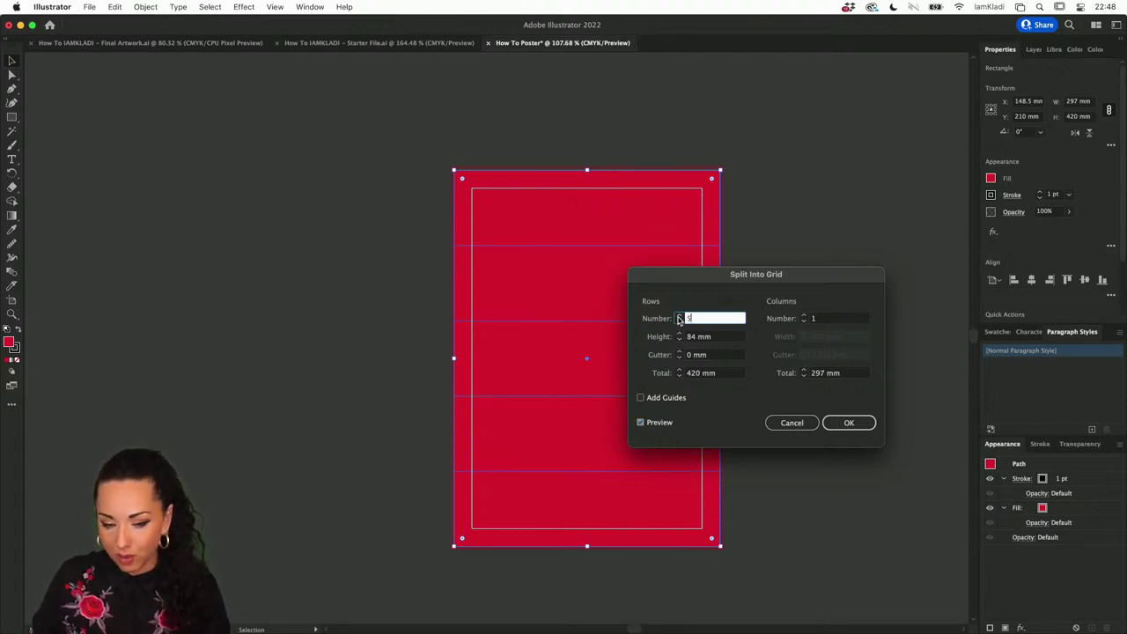
Step: Set the grid to 10 rows and 4 columns
click(803, 316)
click(802, 316)
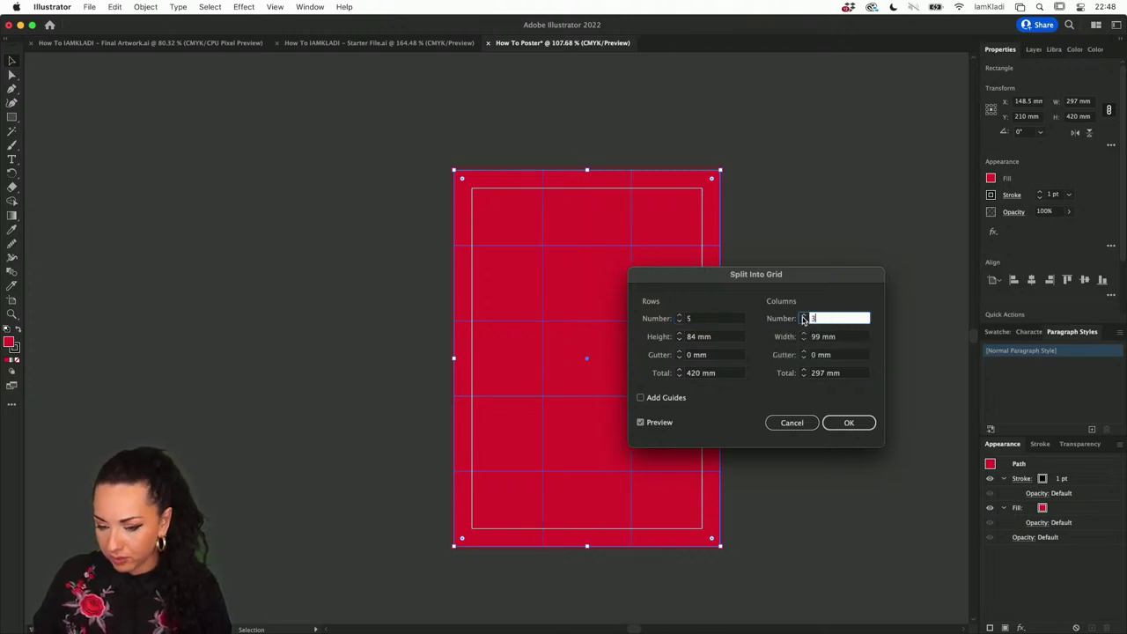
click(803, 316)
click(803, 316)
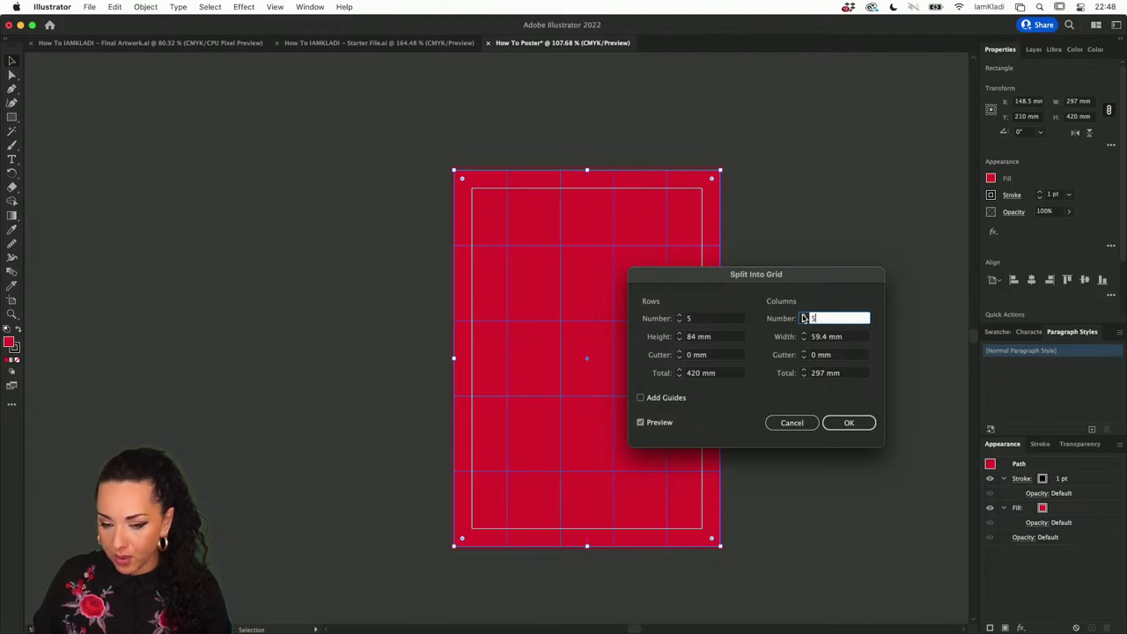
click(679, 316)
click(679, 316)
click(679, 316)
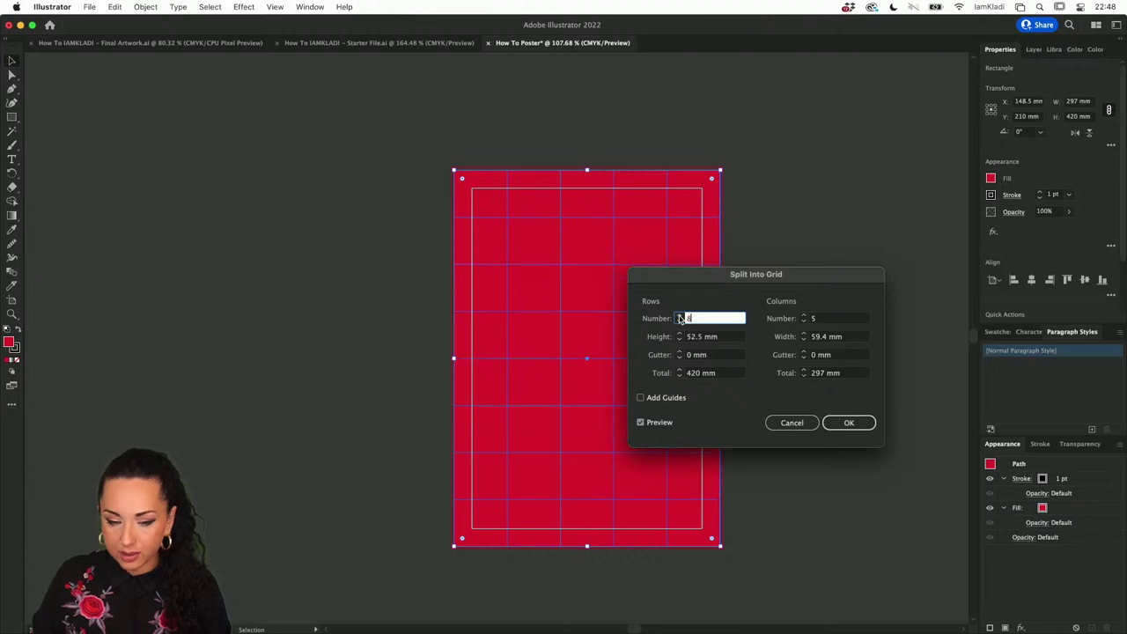
click(679, 316)
click(679, 316)
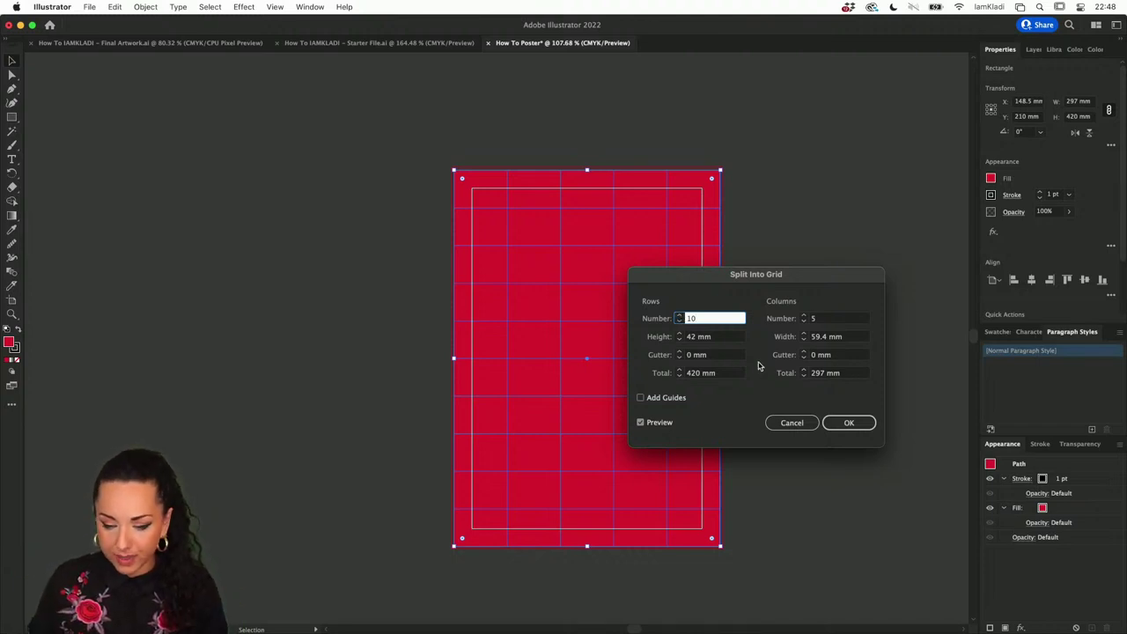
click(804, 322)
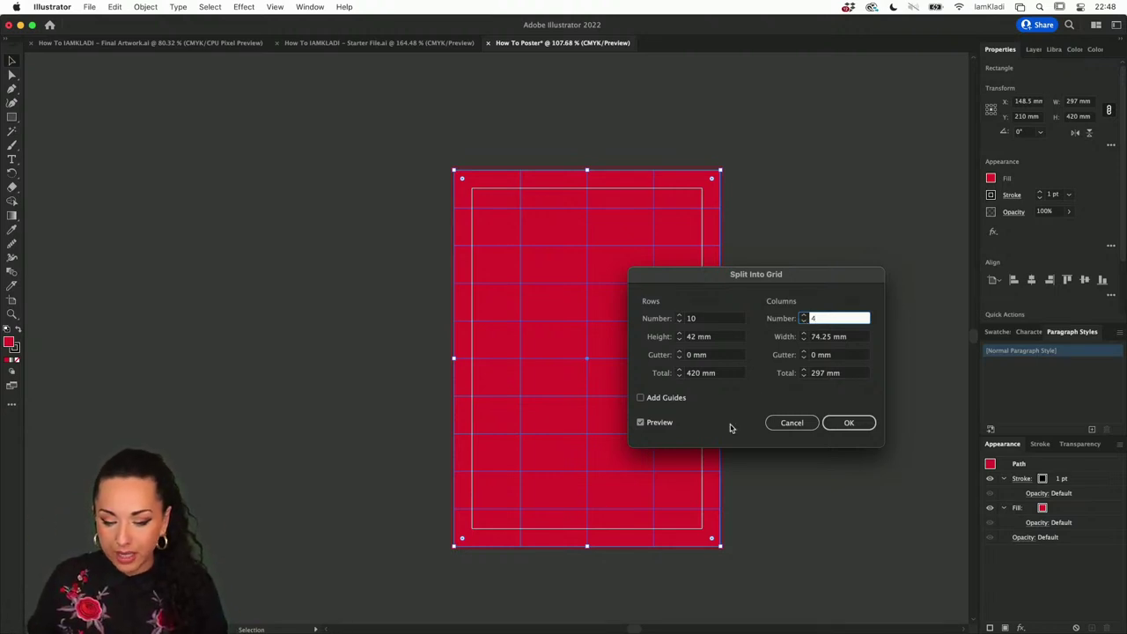
Step: Try the Add Guides option, turn it off again and set the column gutter to 5 mm
click(675, 399)
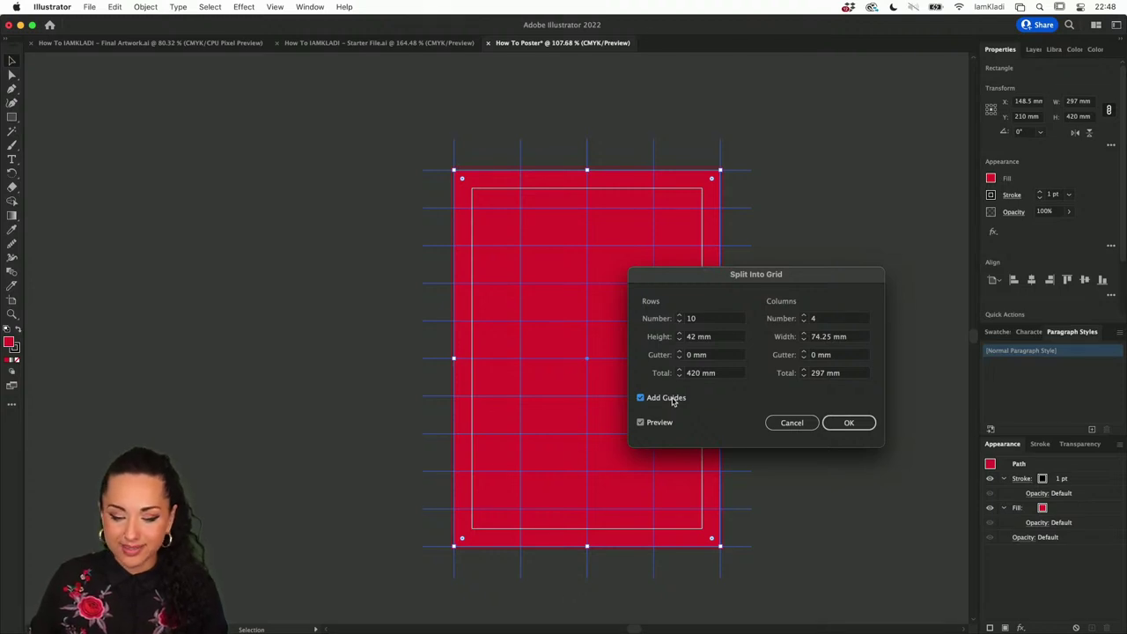
click(675, 401)
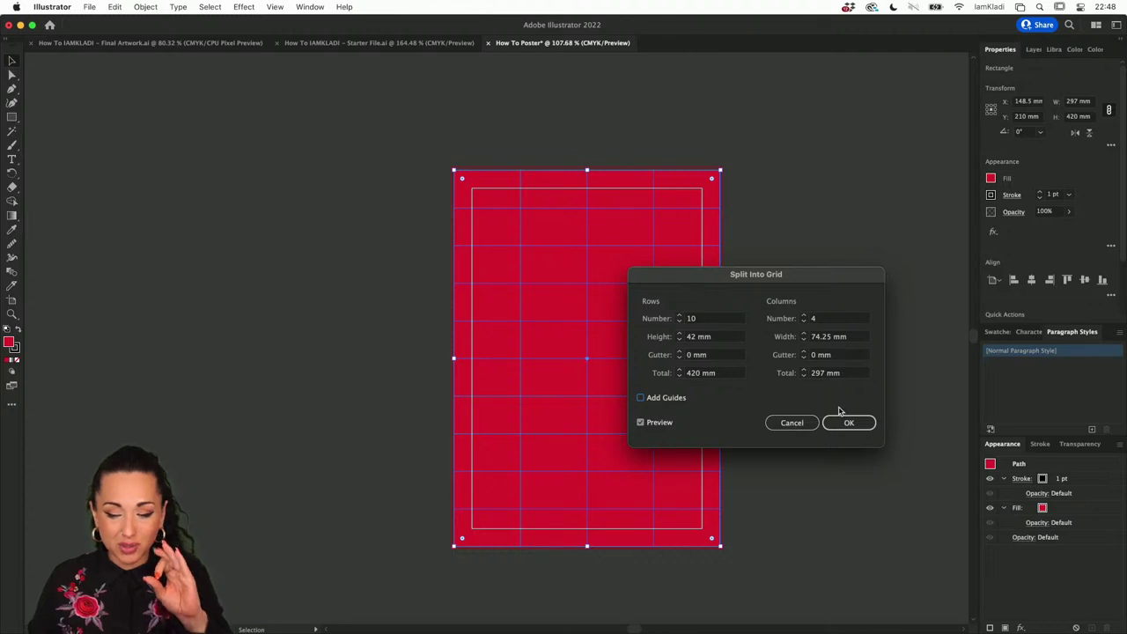
click(805, 355)
key(Up)
key(Up)
key(Up)
key(Up)
key(Up)
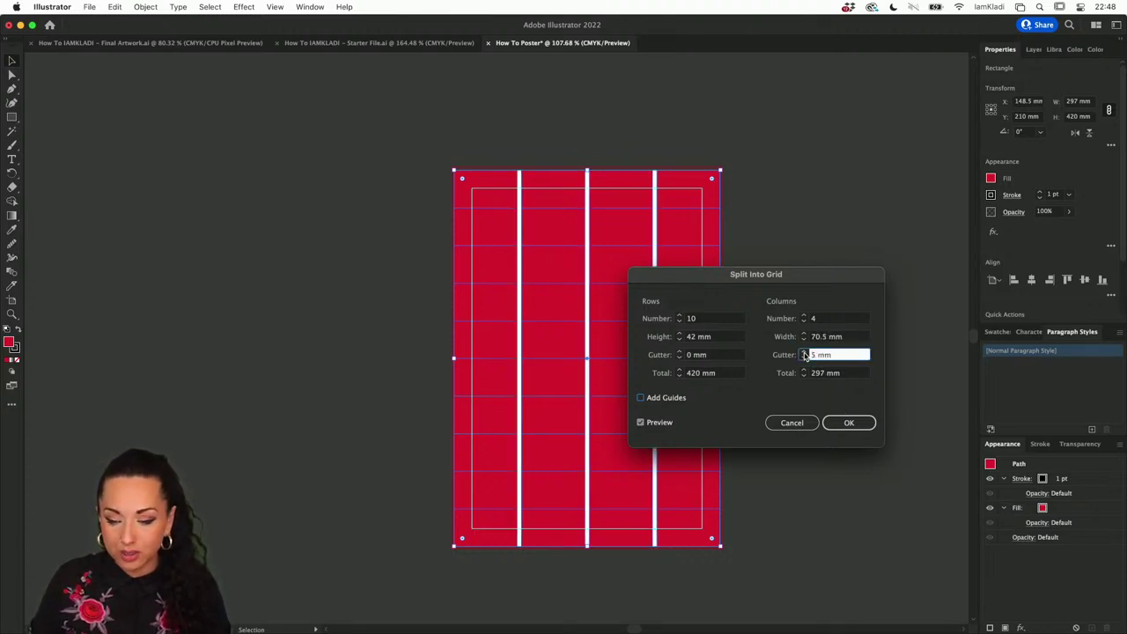
Step: Try a 6 mm row gutter for the grid and return it to 0 mm
click(681, 352)
click(680, 352)
click(681, 352)
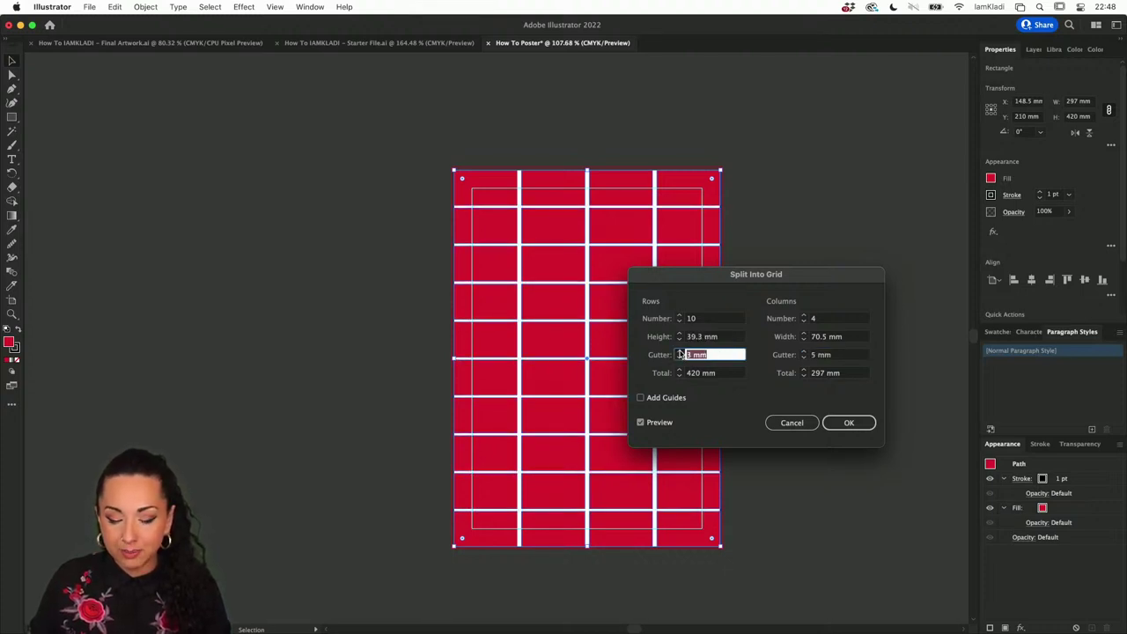
click(681, 352)
click(681, 352)
click(681, 352)
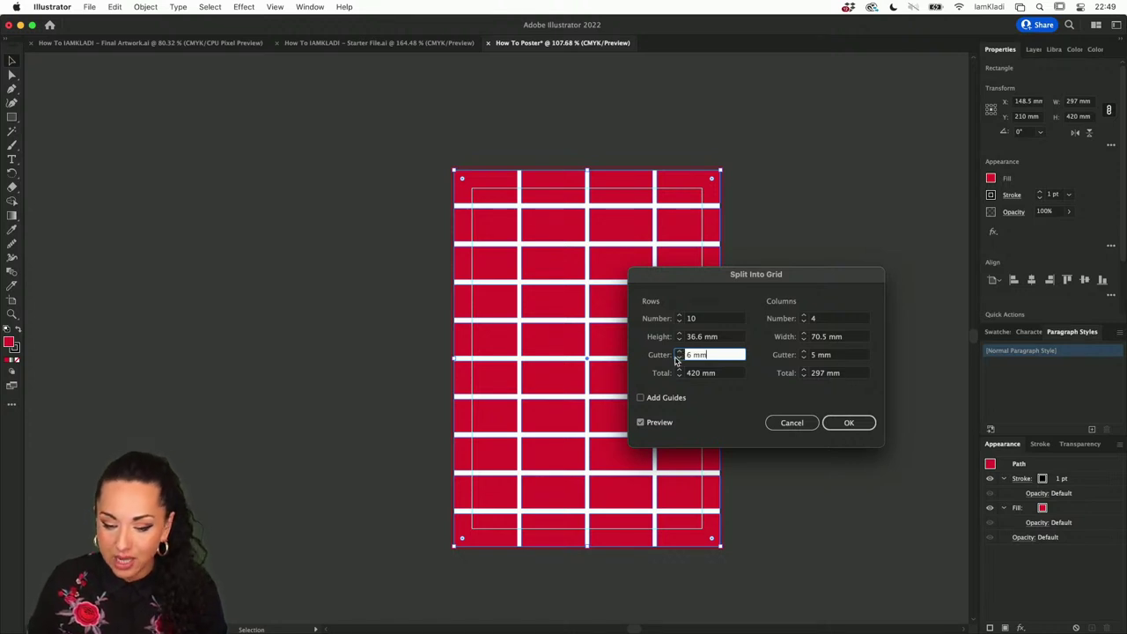
click(679, 358)
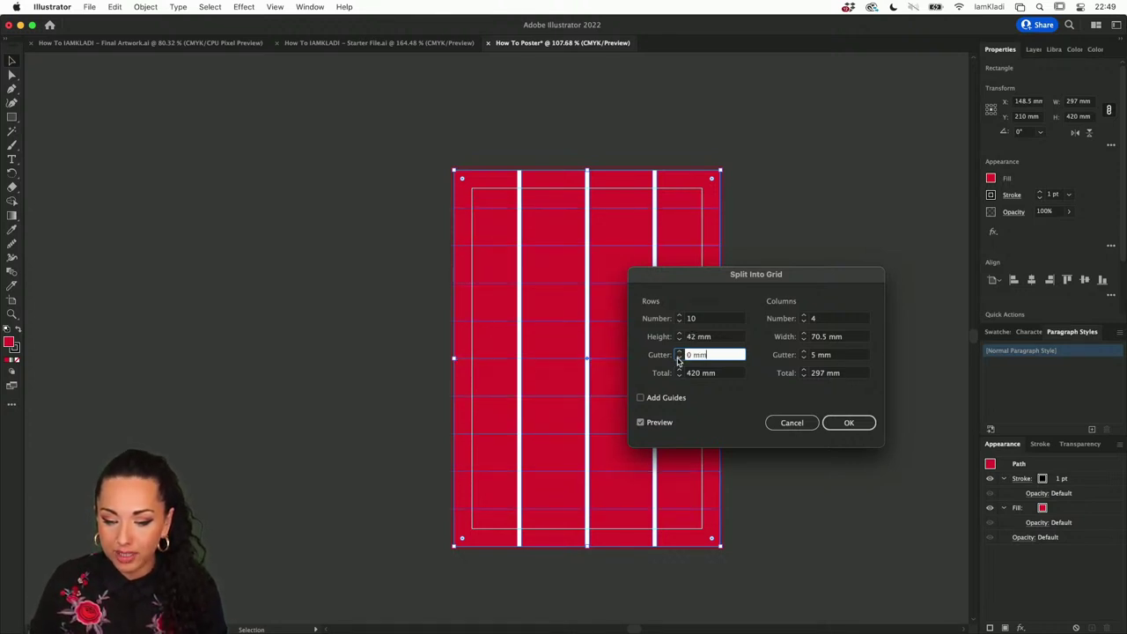
click(679, 358)
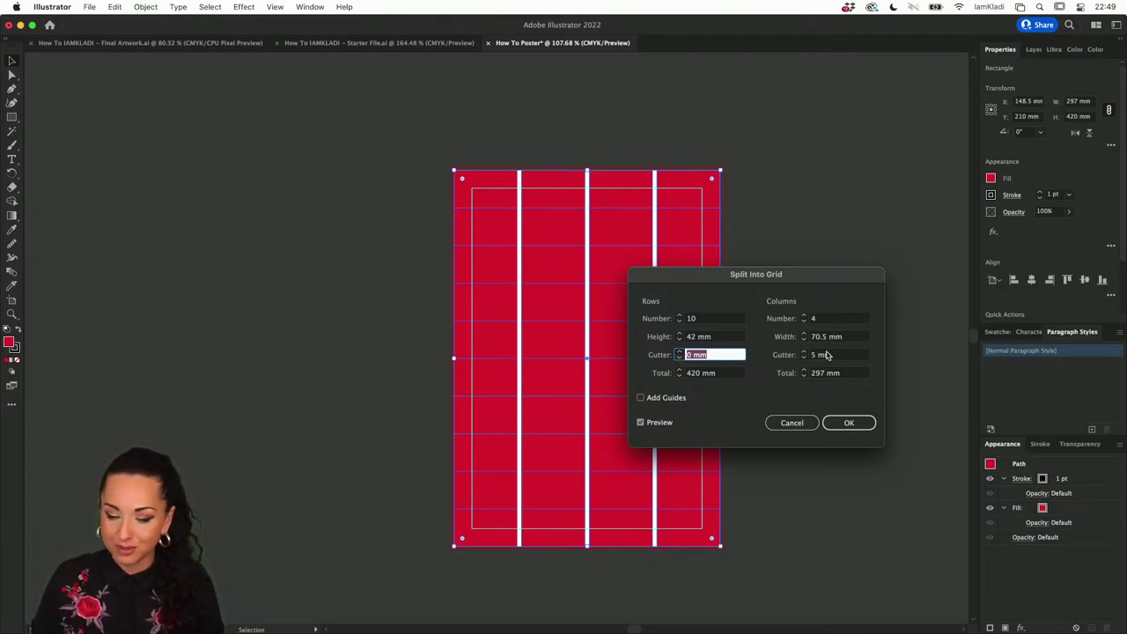
Step: Apply the grid split and convert the resulting grid cells into guides
click(850, 423)
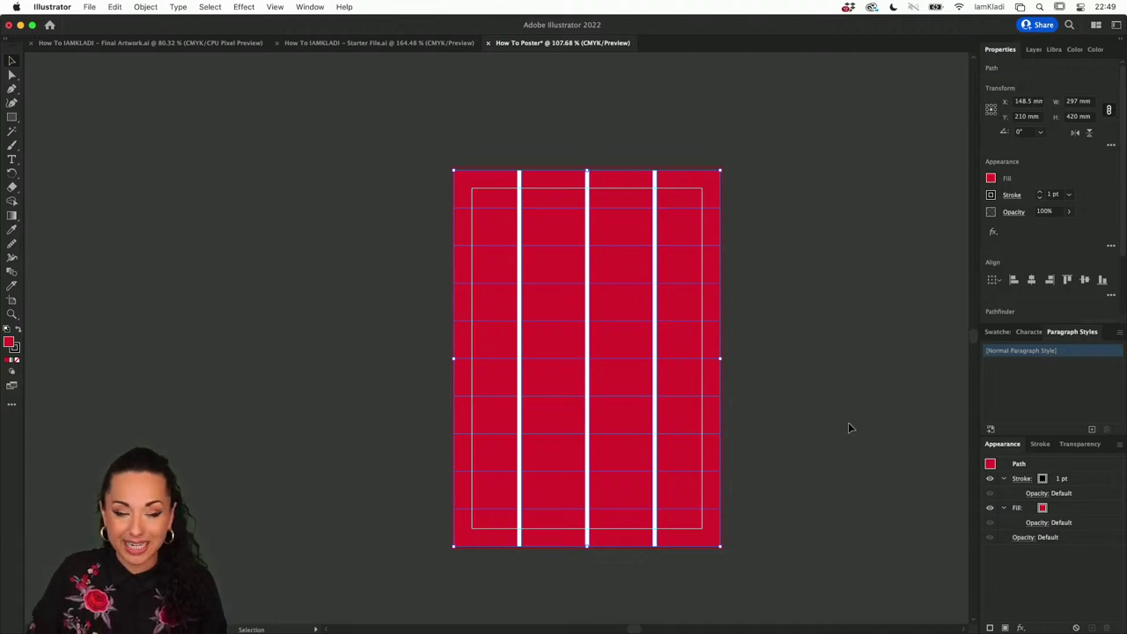
key(Delete)
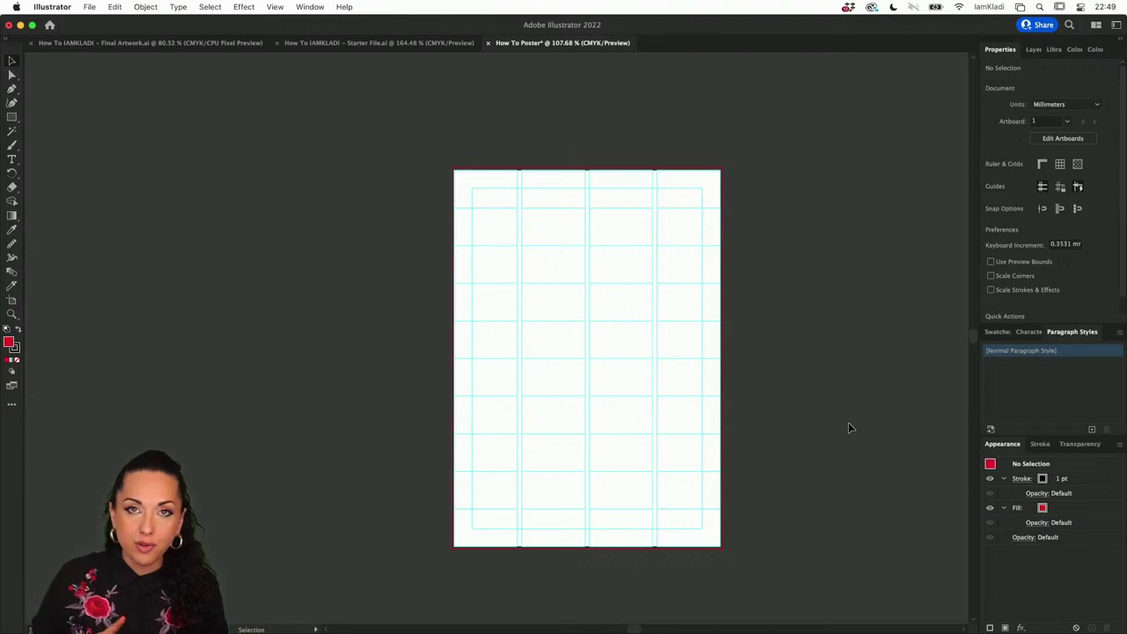
Step: Show the document's layers and rename Layer 1 as Guides
click(1032, 51)
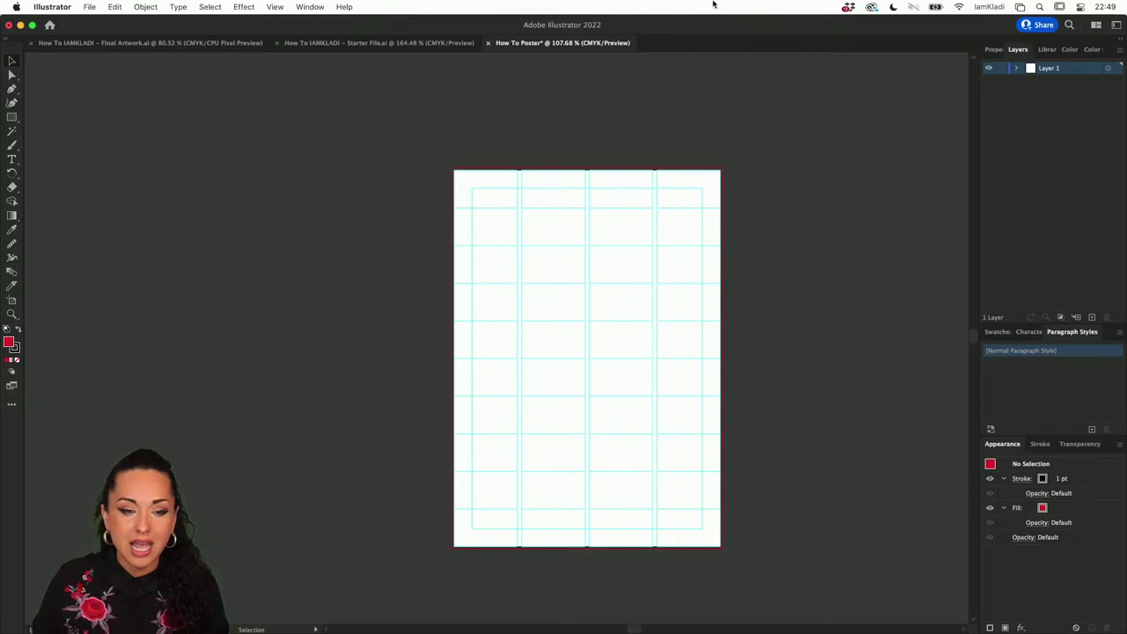
click(310, 7)
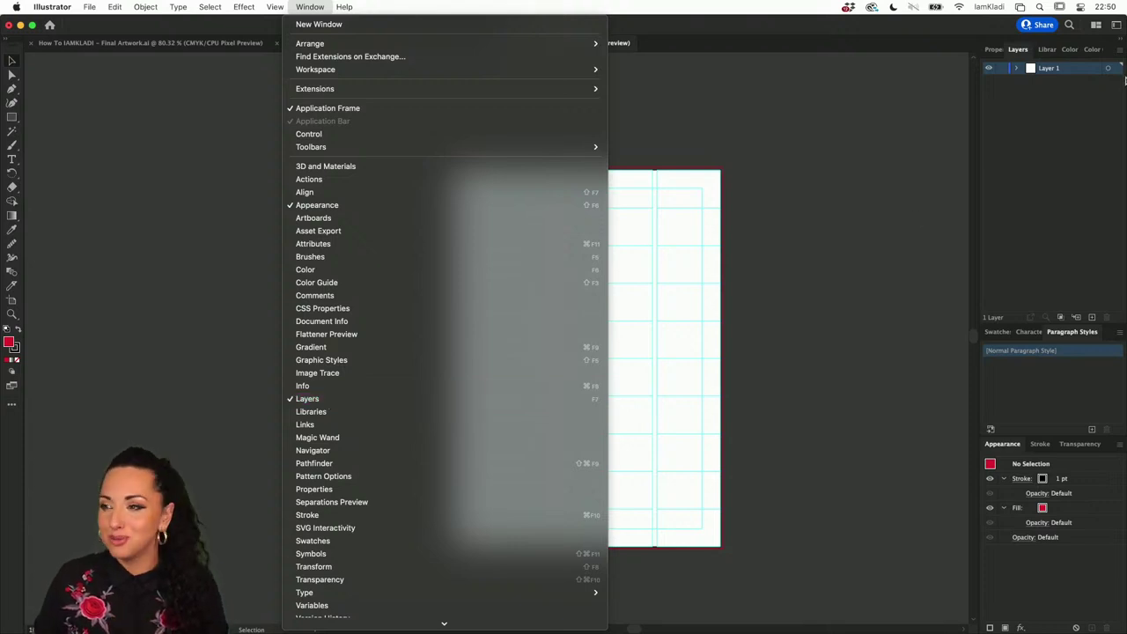
click(1100, 93)
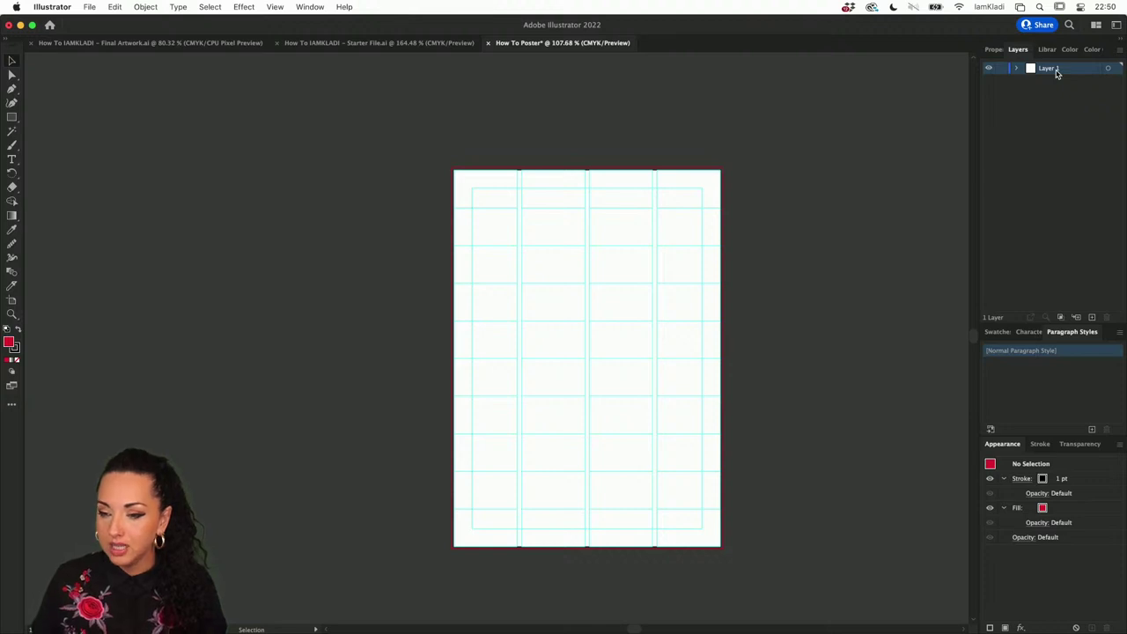
double_click(1053, 70)
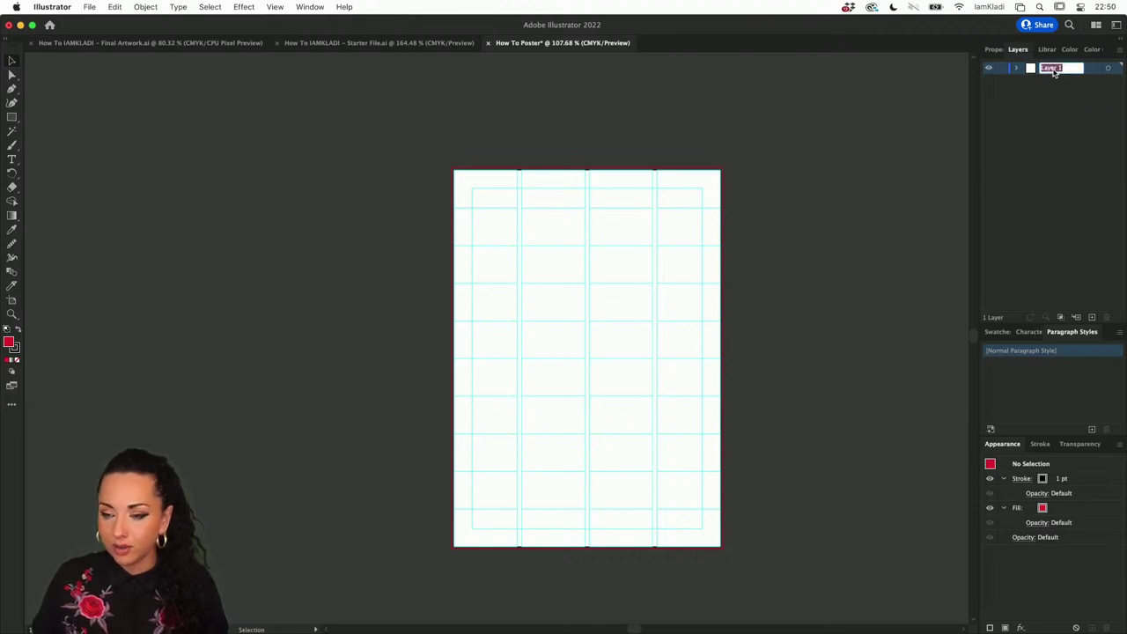
text(Guide)
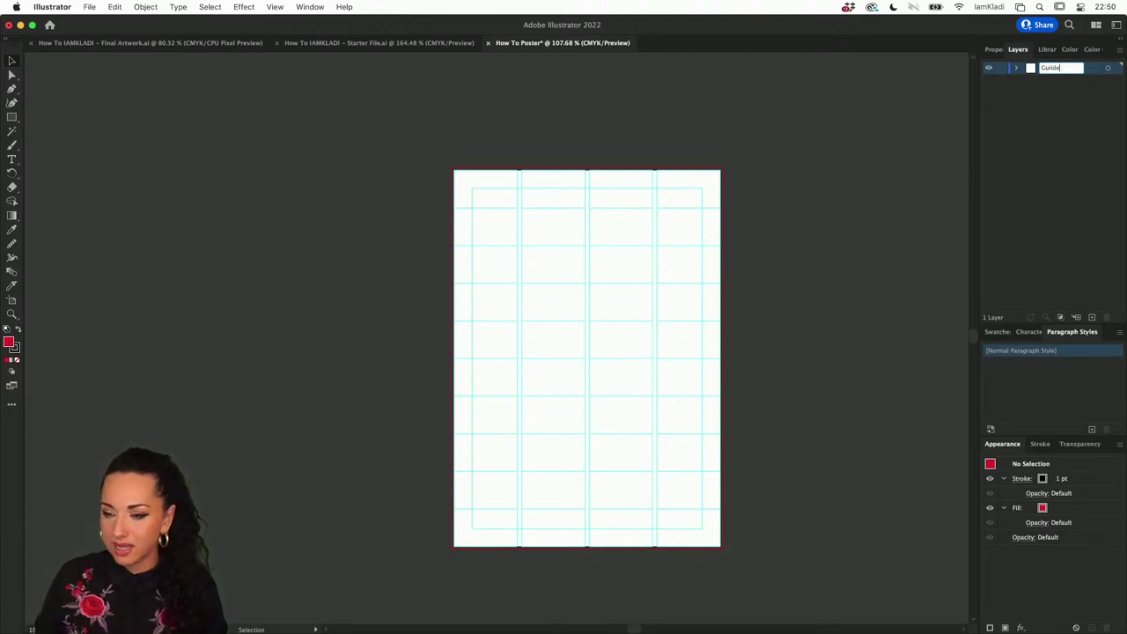
text(s)
key(Return)
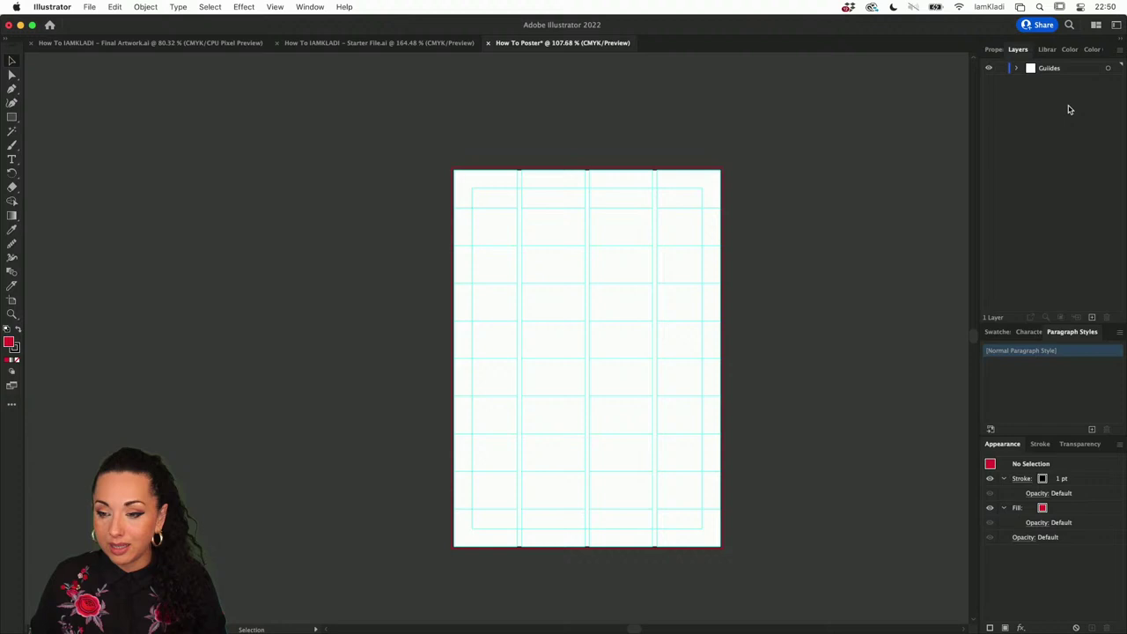
Step: Lock the Guides layer, switching it briefly to outline view and back to preview
click(1002, 68)
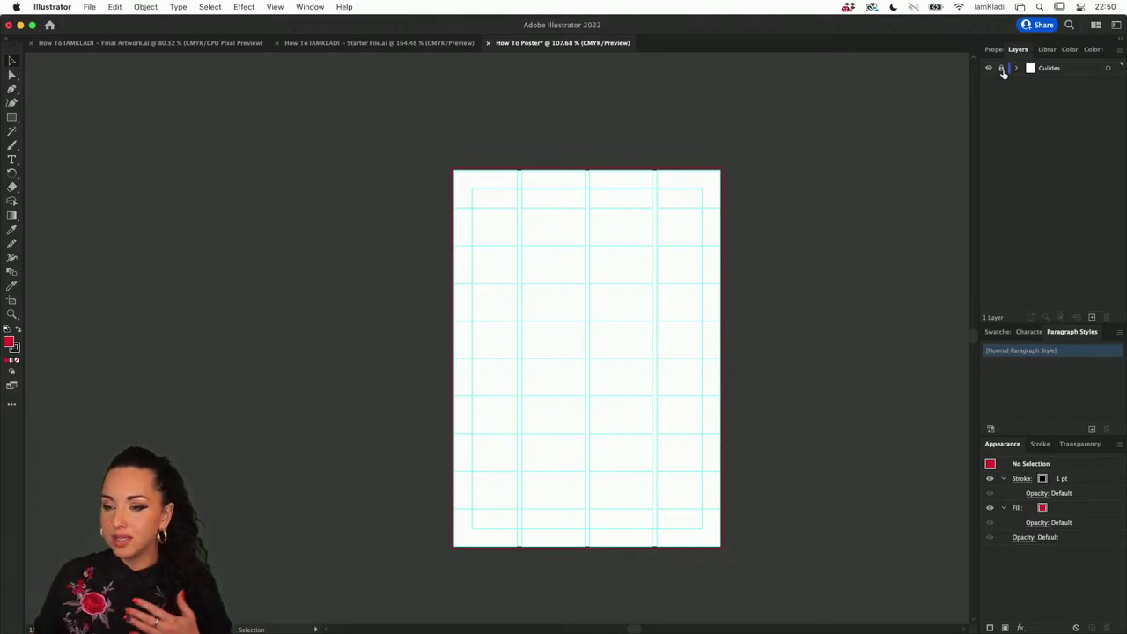
super+click(990, 69)
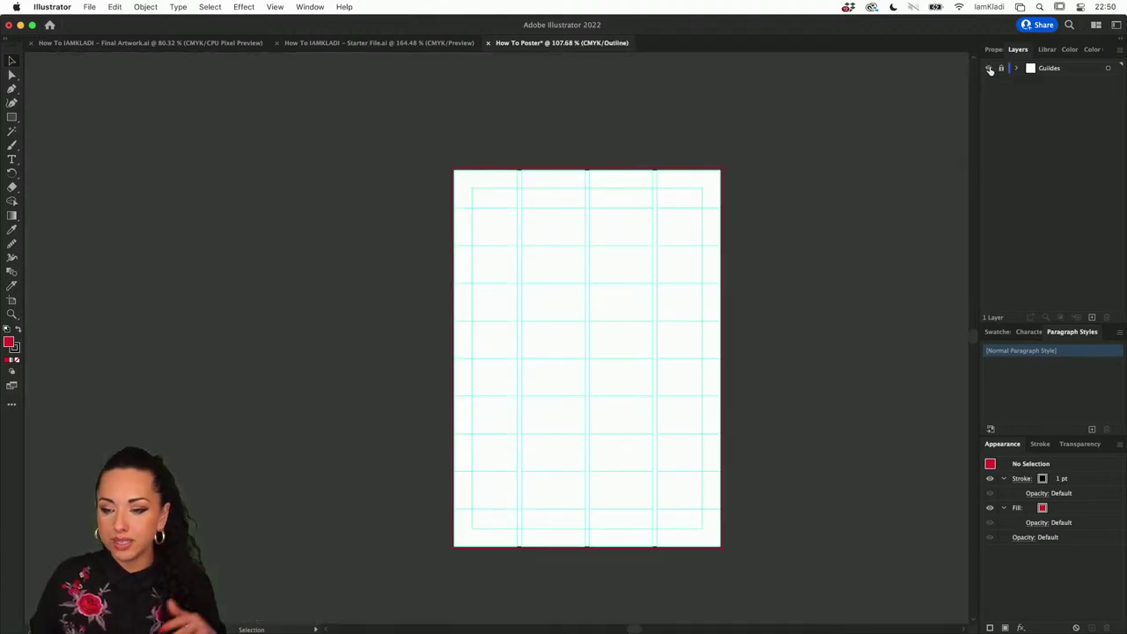
super+click(989, 70)
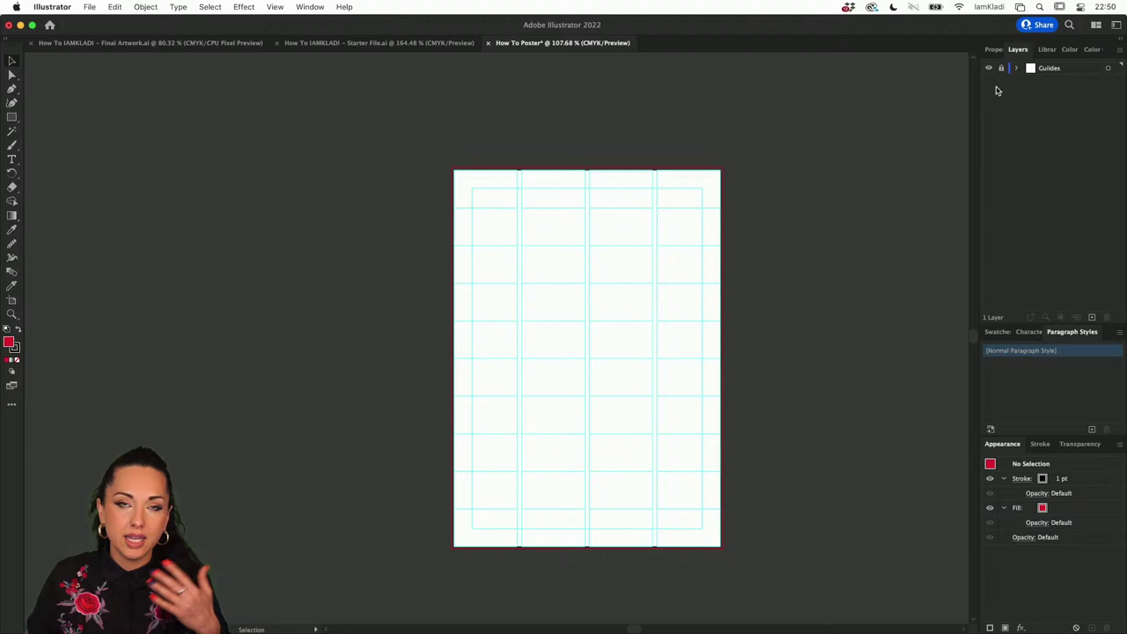
Step: Create a new layer above the guides layer and name it Background
click(1093, 318)
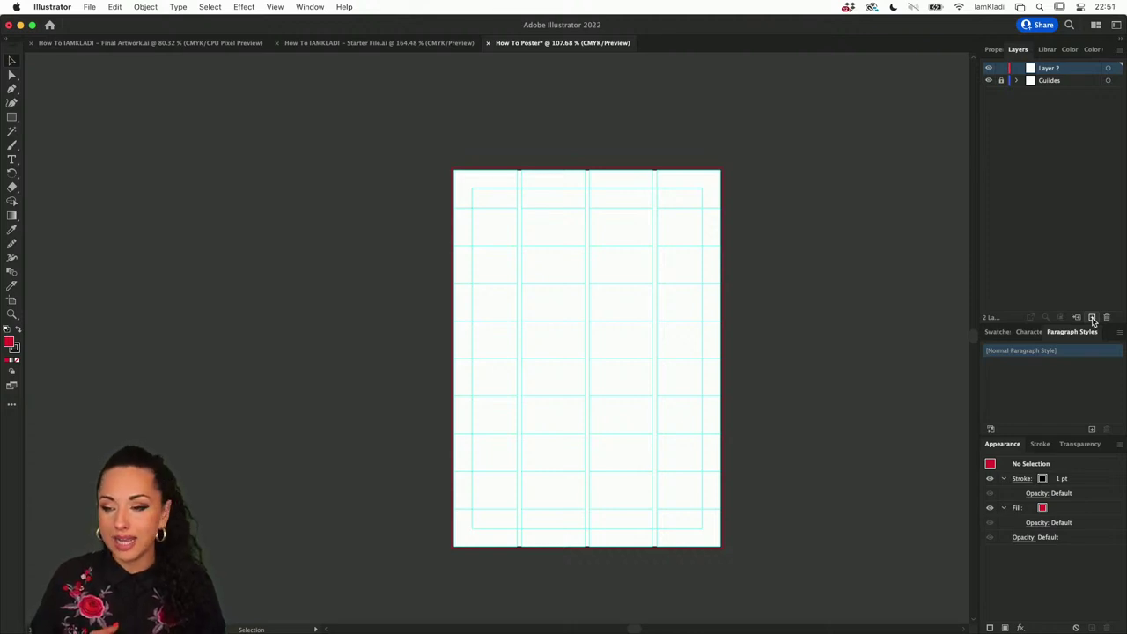
double_click(1063, 70)
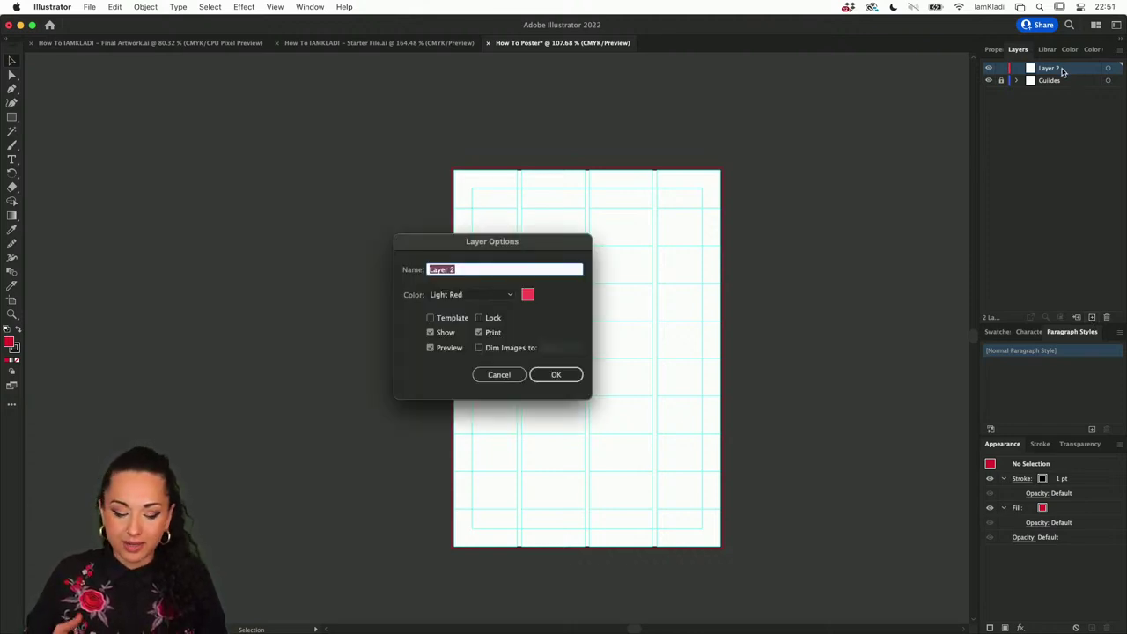
text(Background)
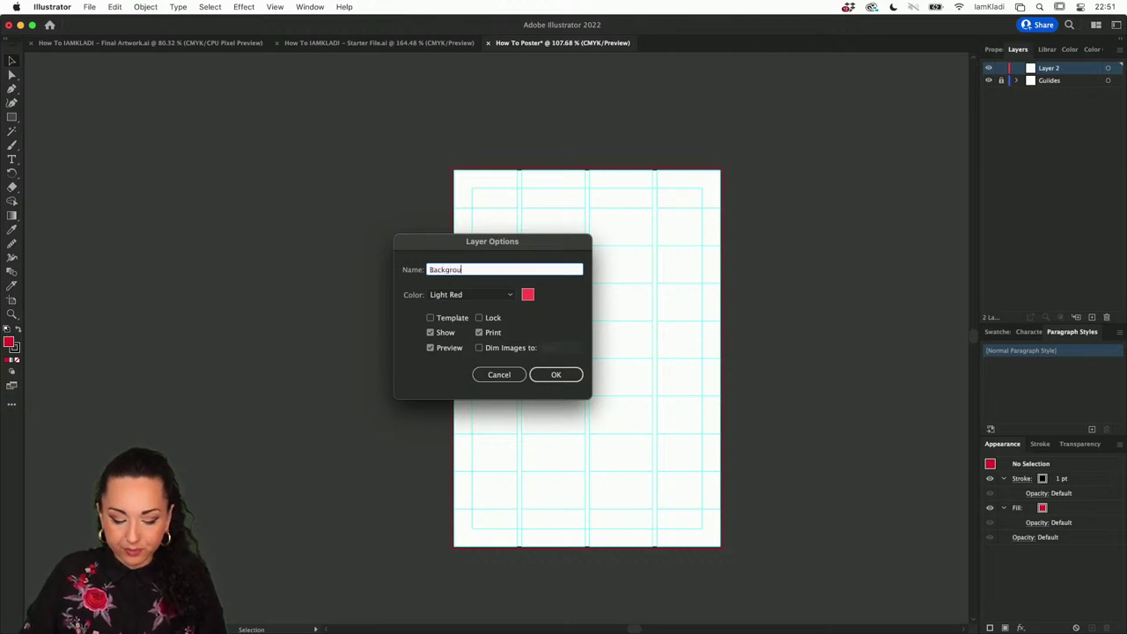
click(556, 374)
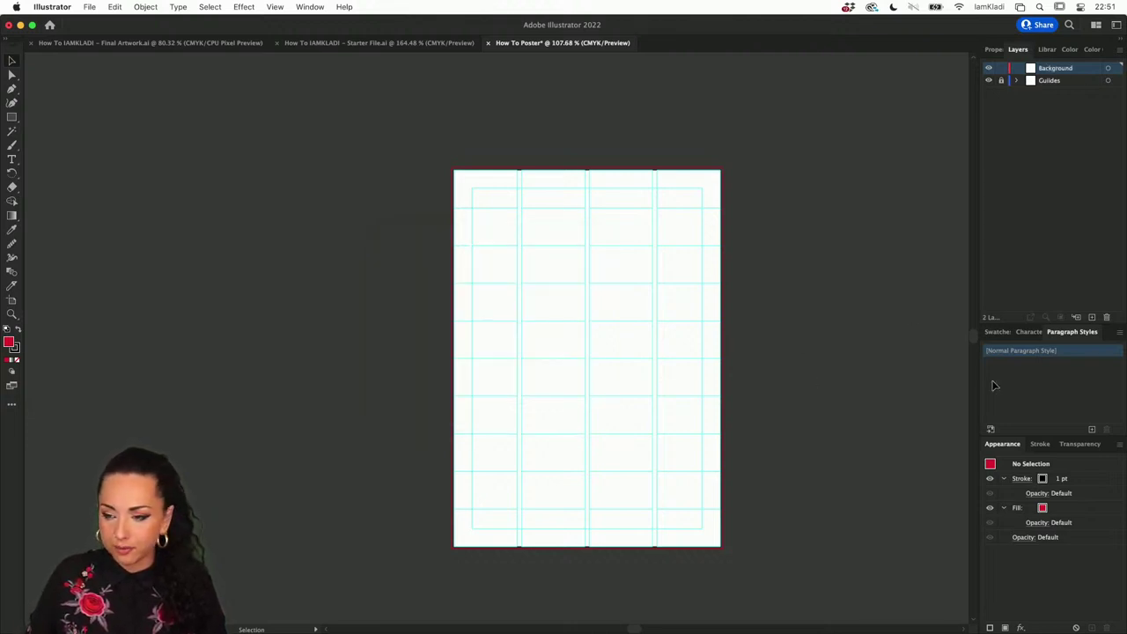
Step: Create a new layer above the Background layer and name it Text
click(1092, 317)
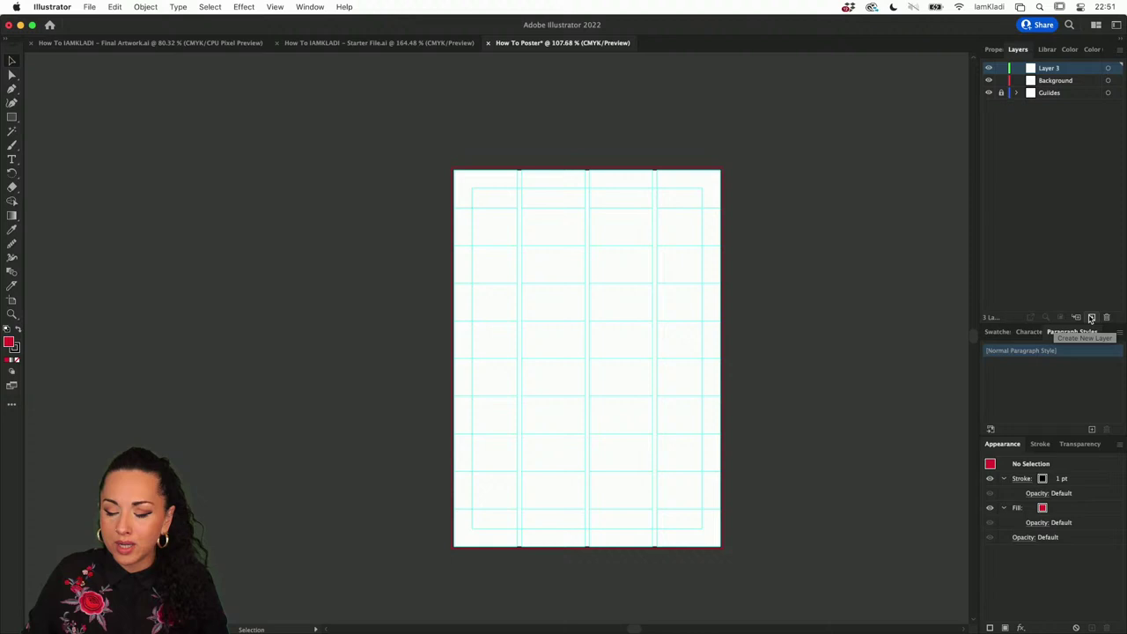
double_click(1053, 69)
text(Text)
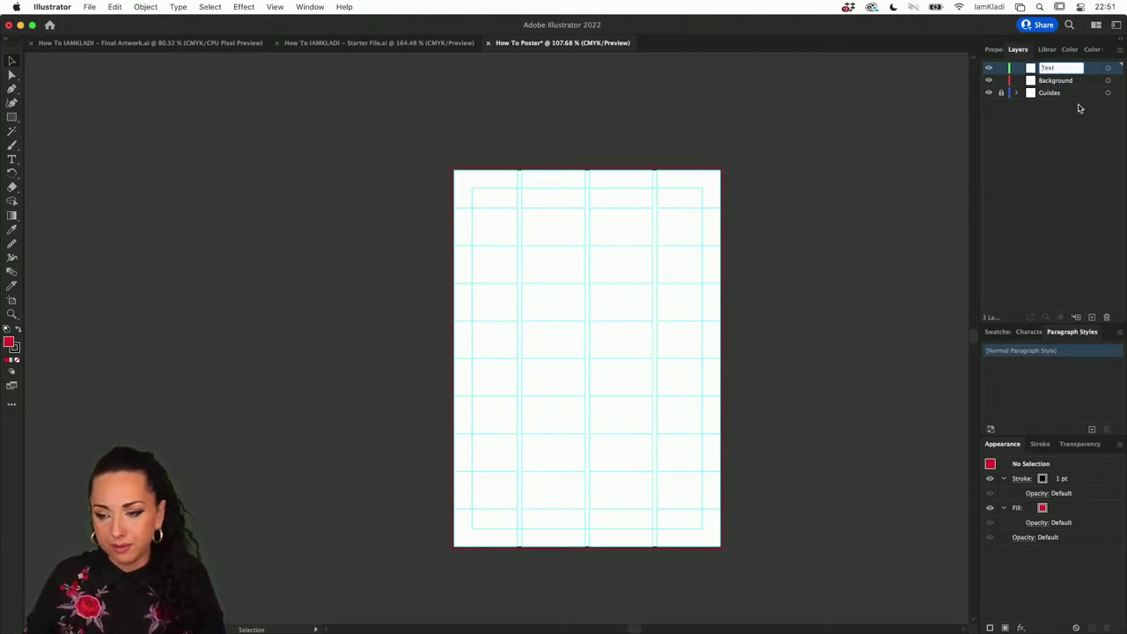
key(Return)
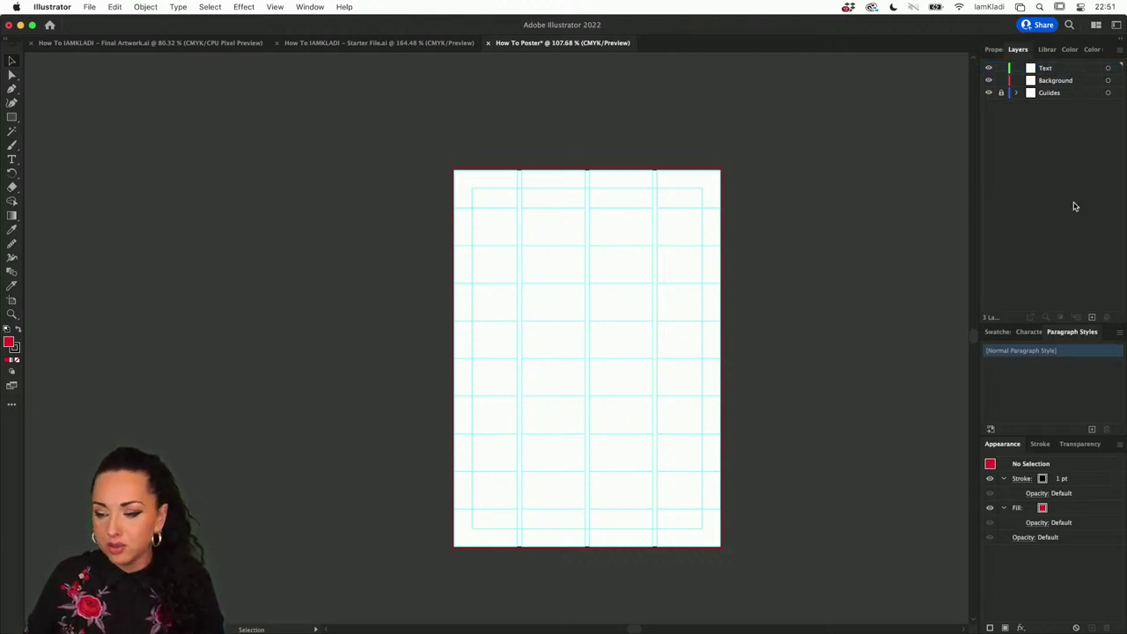
Step: Add another layer above the Text layer and name it Effects
click(1092, 317)
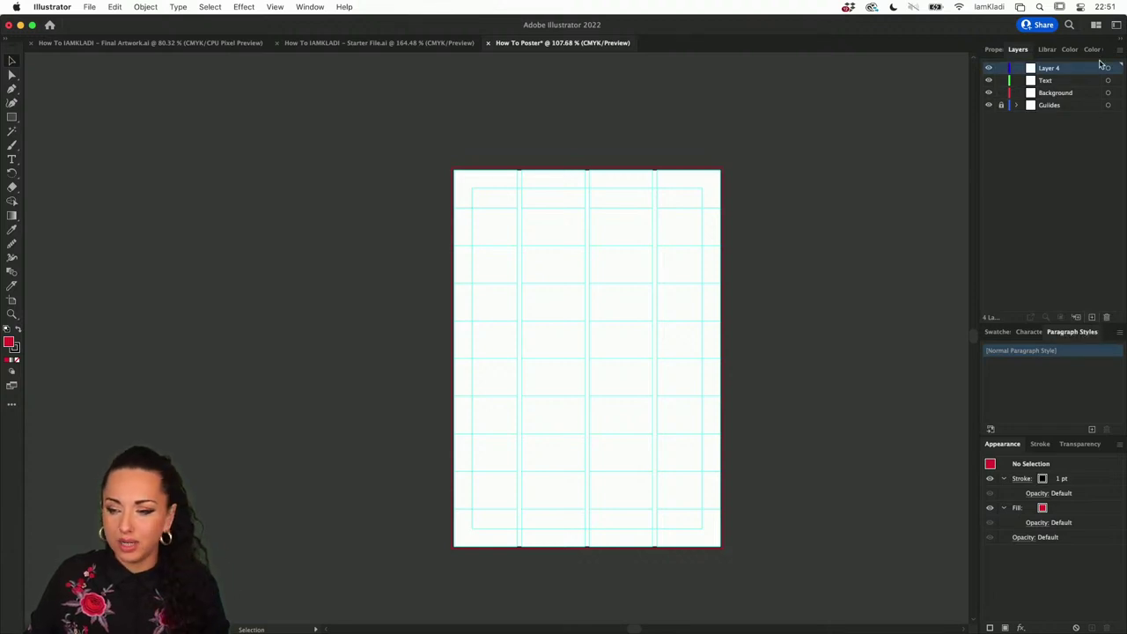
double_click(1059, 69)
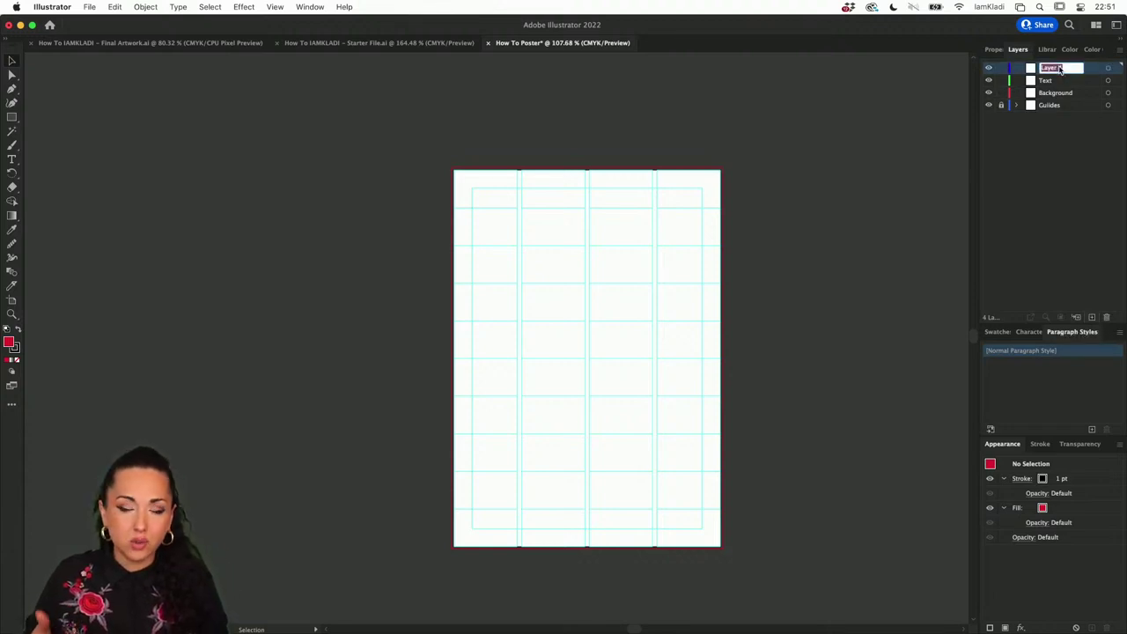
key(BackSpace)
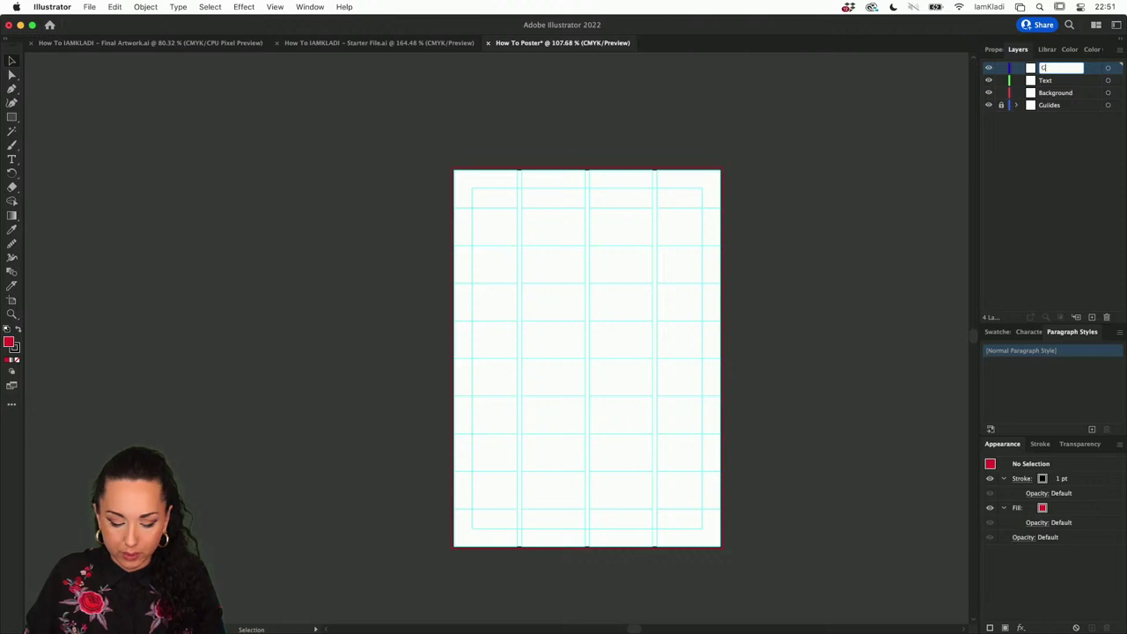
text(Effects)
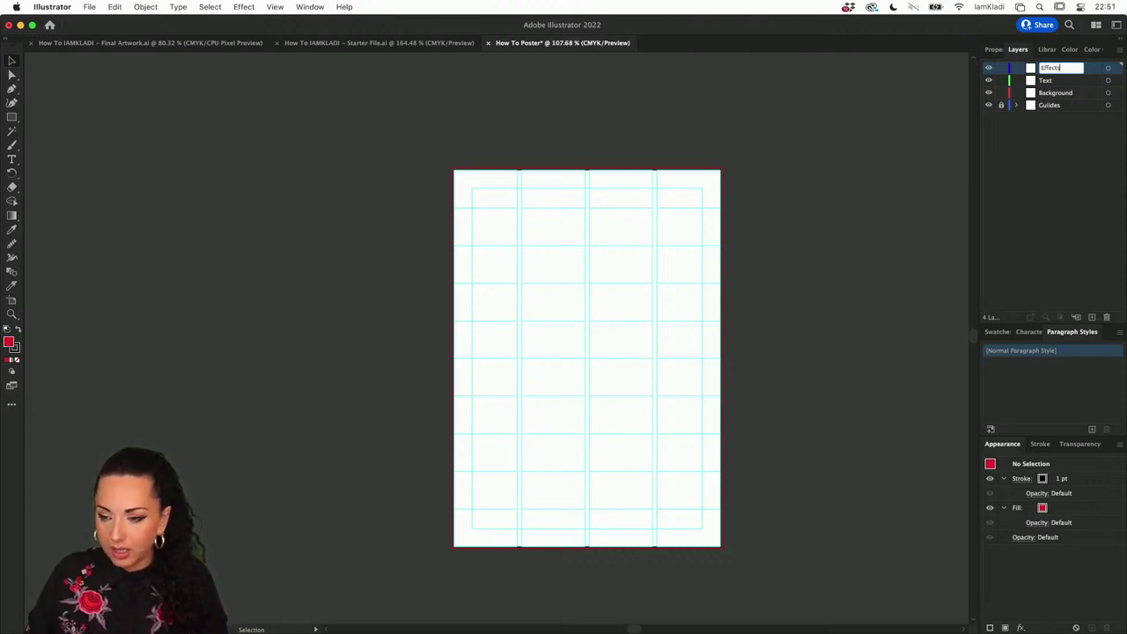
key(Return)
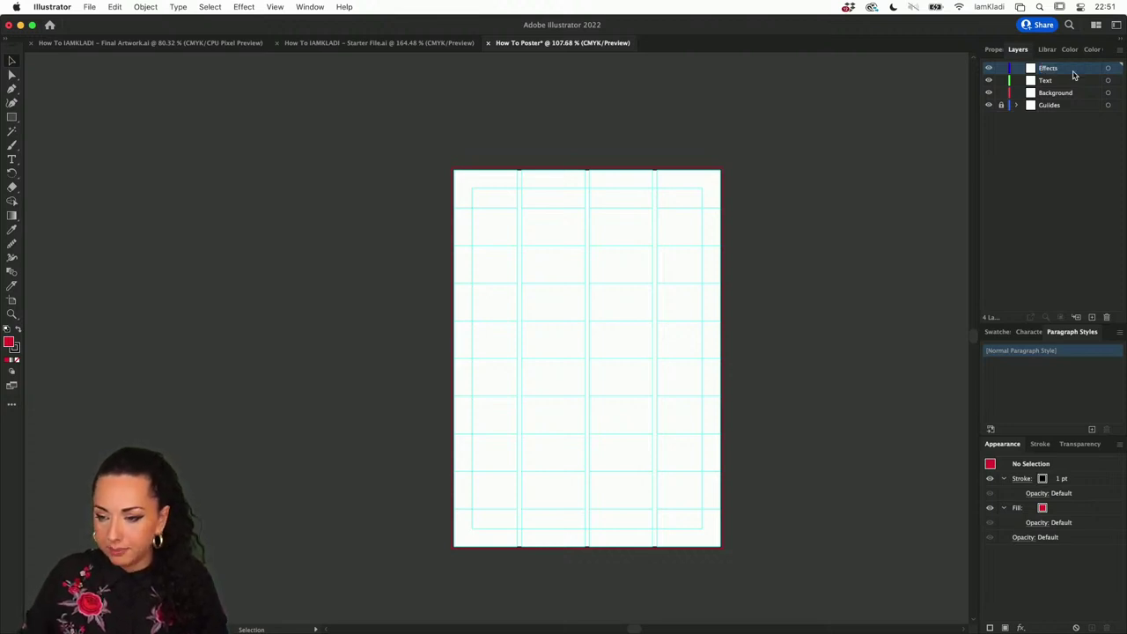
Step: Add a layer above the Effects layer and name it Graphics
click(1092, 318)
double_click(1047, 69)
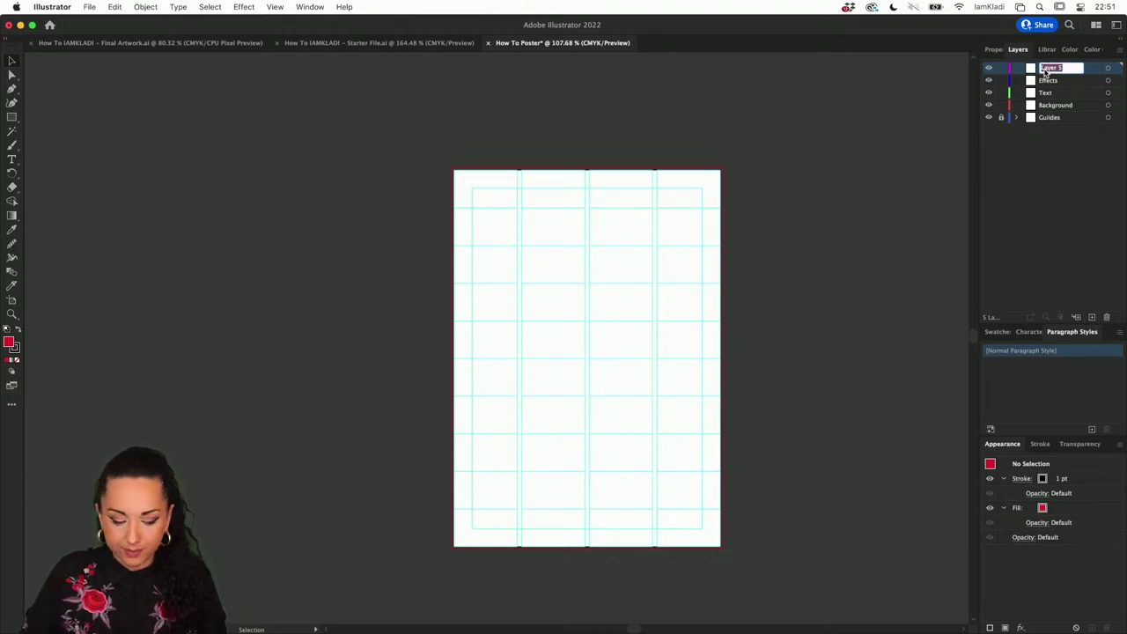
text(Graphic)
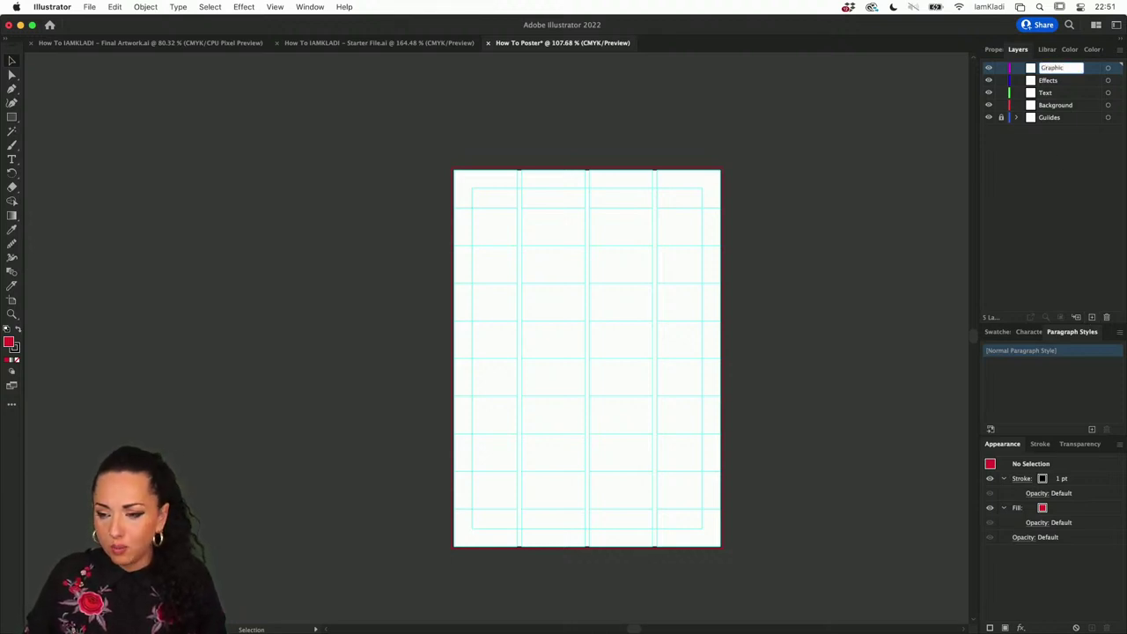
text(s)
key(Return)
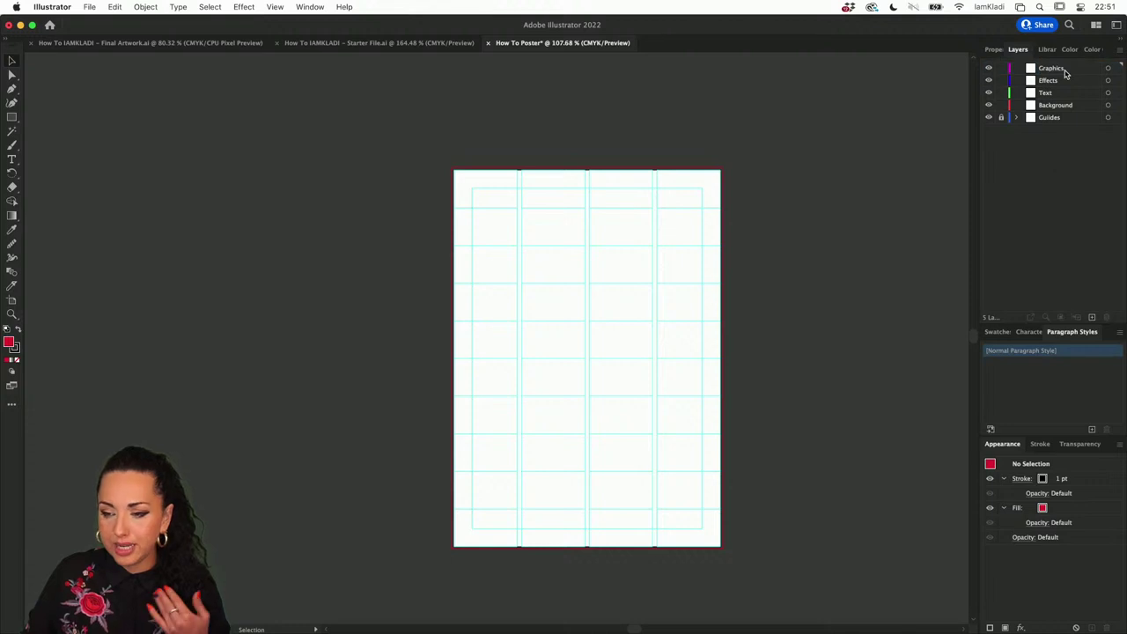
Step: Reorder the layers so Text is topmost, followed by Effects and then Graphics above Background
click(1059, 94)
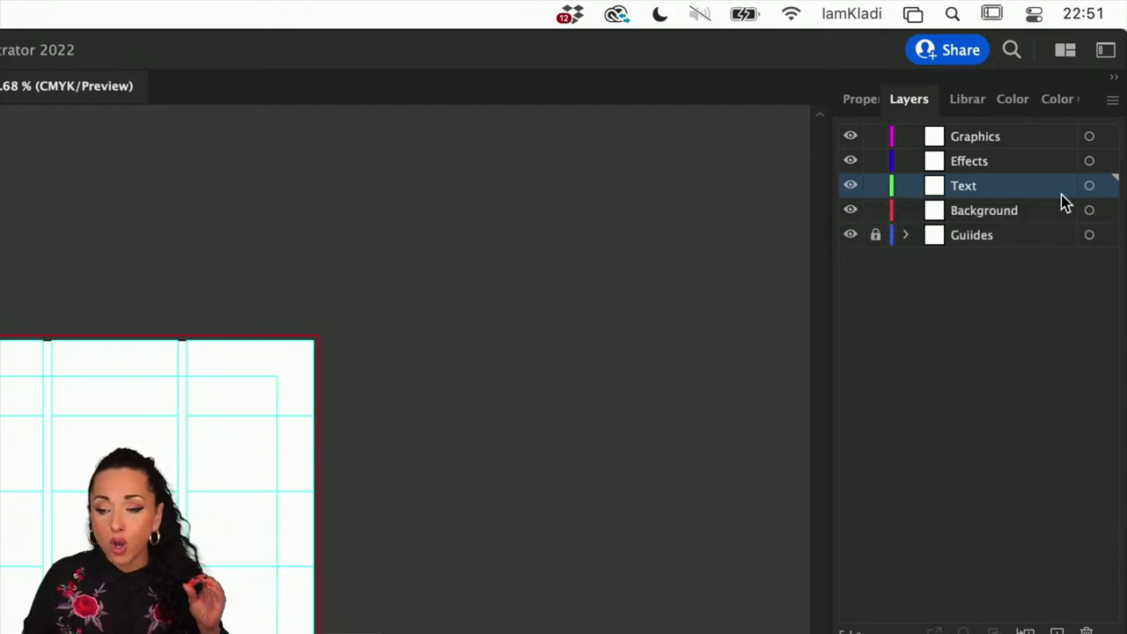
drag(1057, 194, 1034, 131)
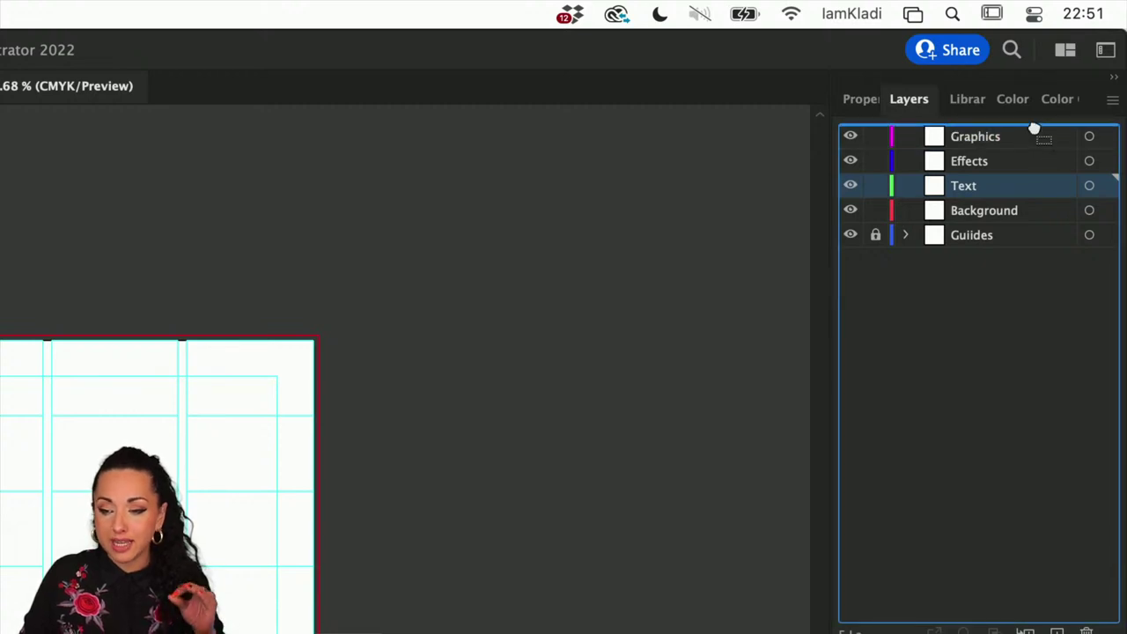
drag(1025, 187, 1013, 155)
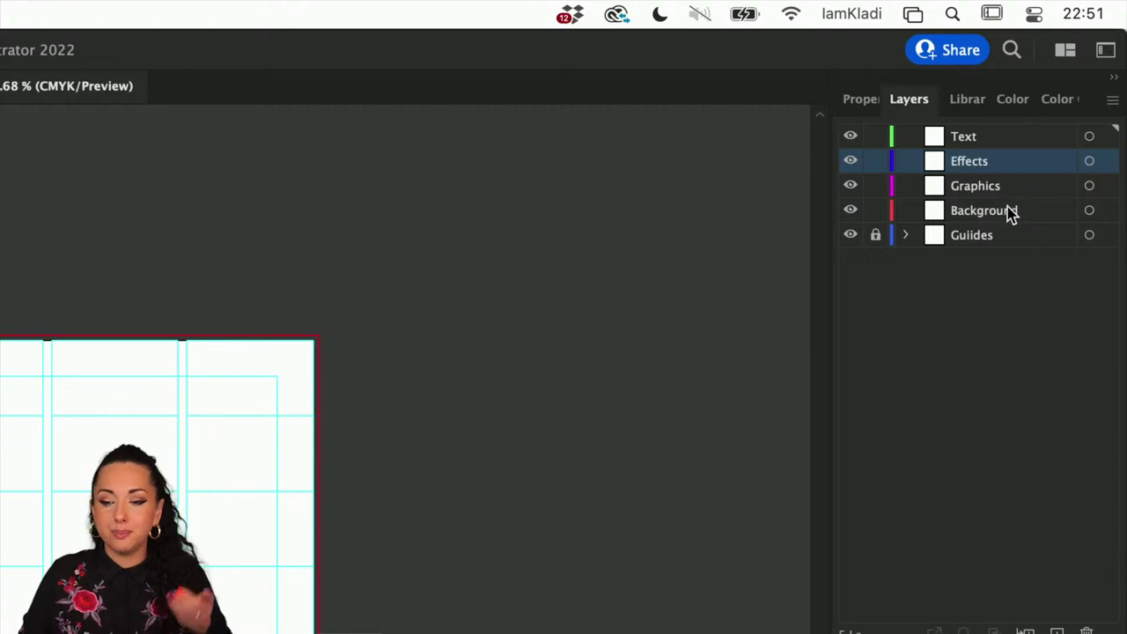
Step: Correct the misspelled name of the guides layer to Guides
mouse_move(996, 240)
mouse_down()
mouse_move(982, 124)
mouse_move(973, 243)
mouse_up()
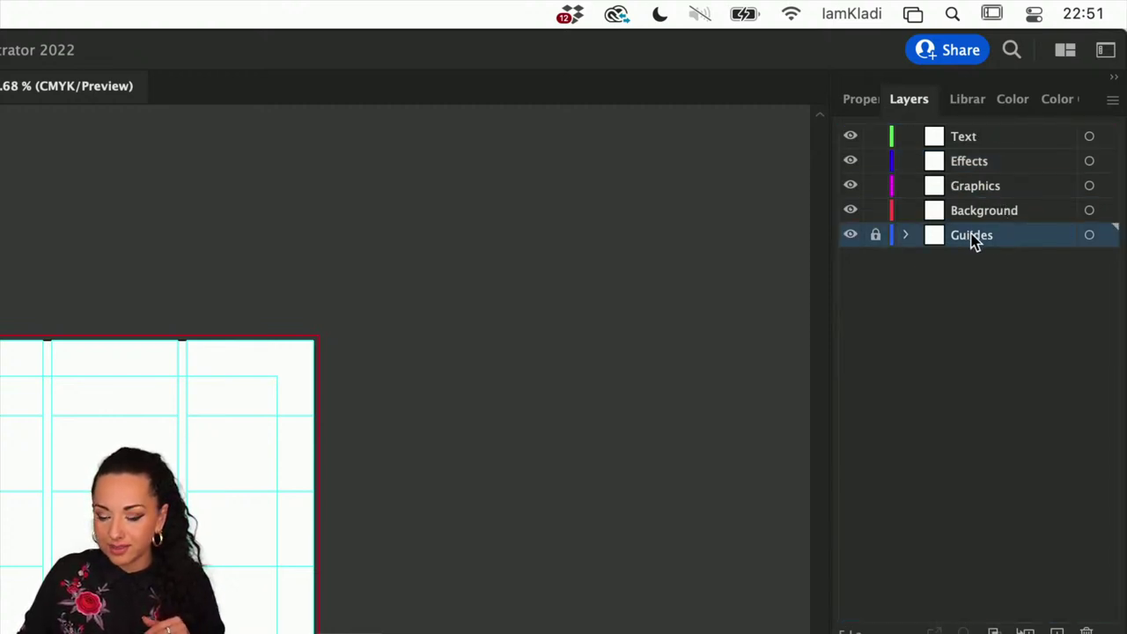
double_click(974, 239)
click(978, 241)
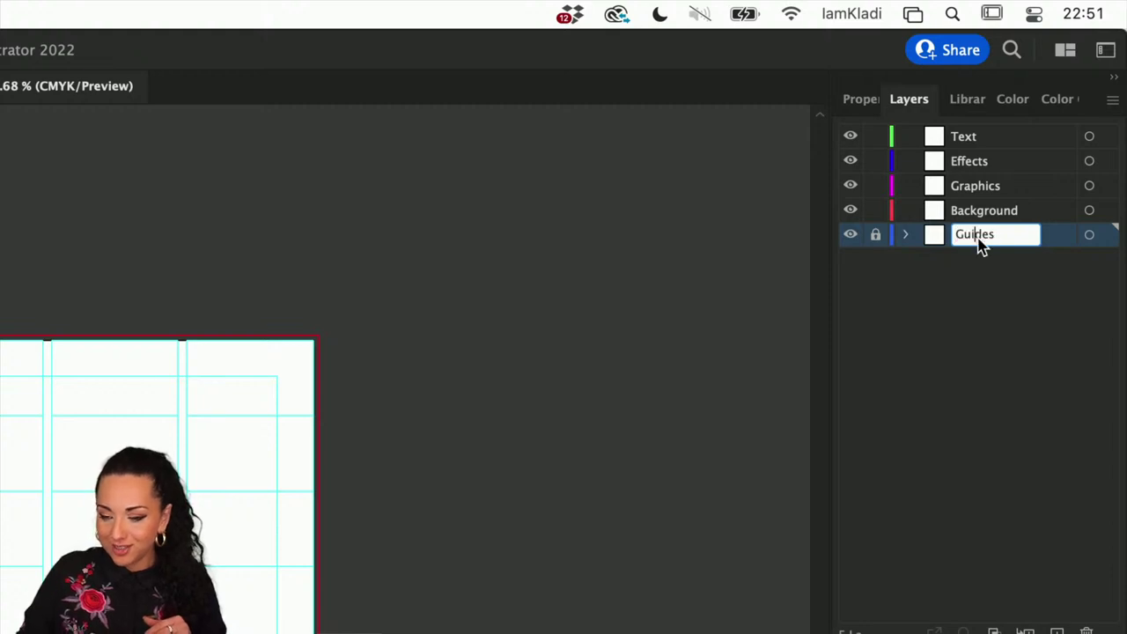
click(953, 352)
Step: Unlock the Guides layer, move it to the top of the layer stack and lock it again
click(876, 236)
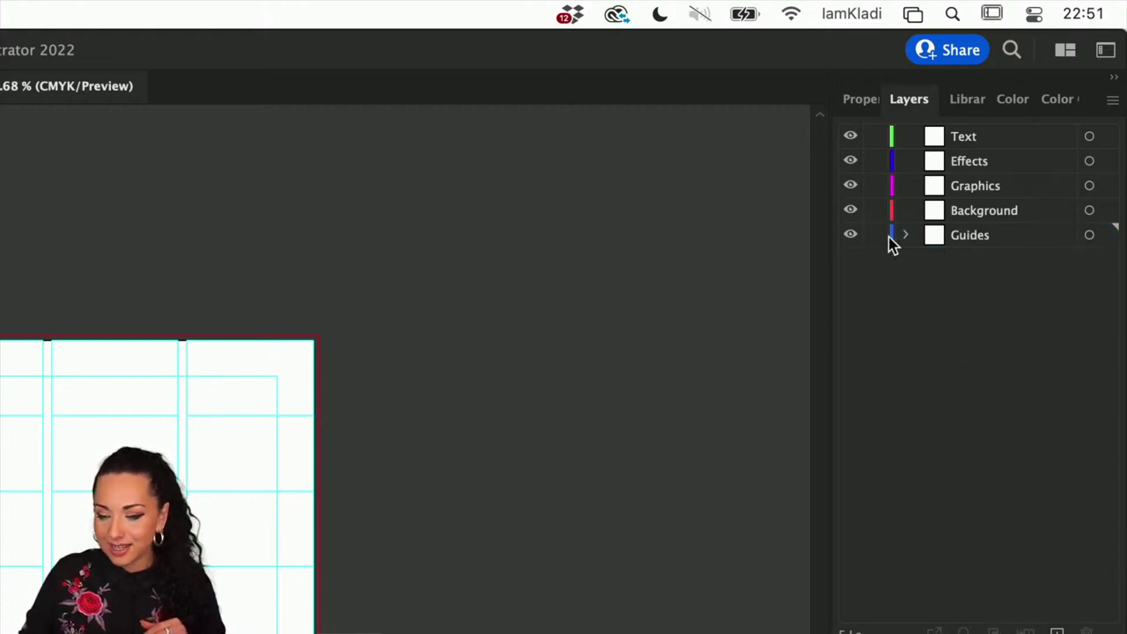
drag(1006, 244, 986, 134)
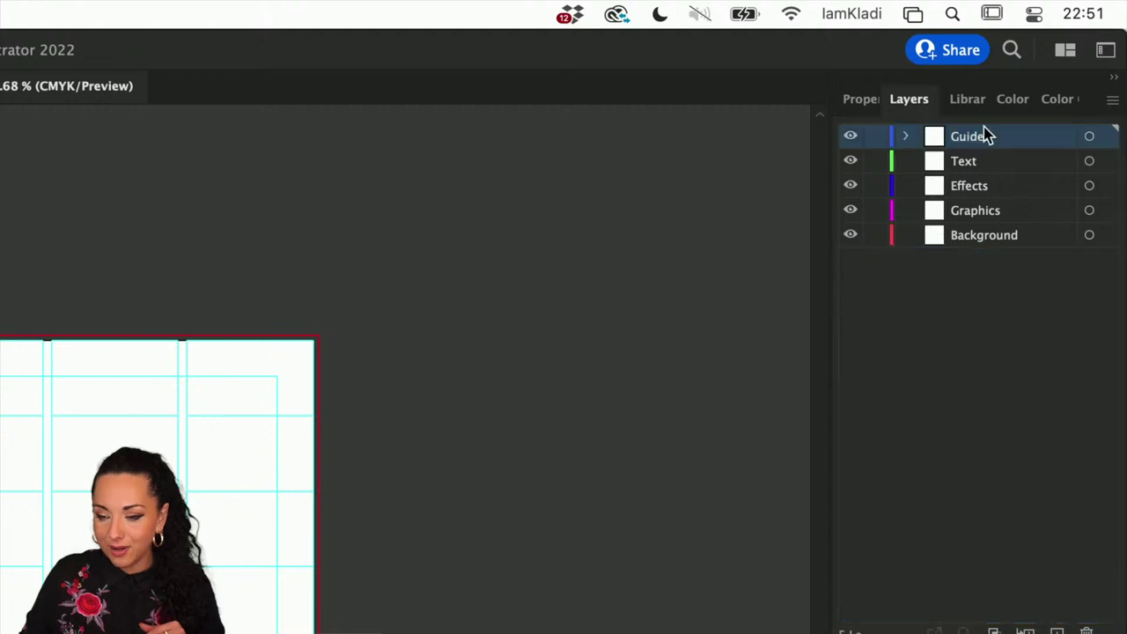
click(876, 137)
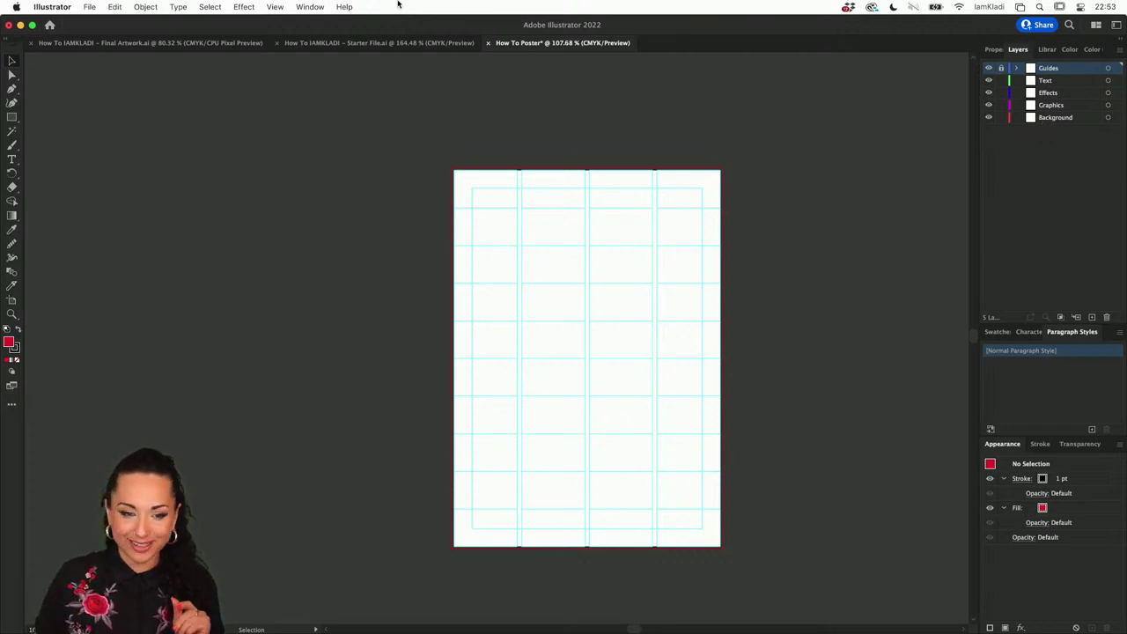
Step: View the finished poster in the Final Artwork document, then return to How To Poster and make the Graphics layer active
click(141, 44)
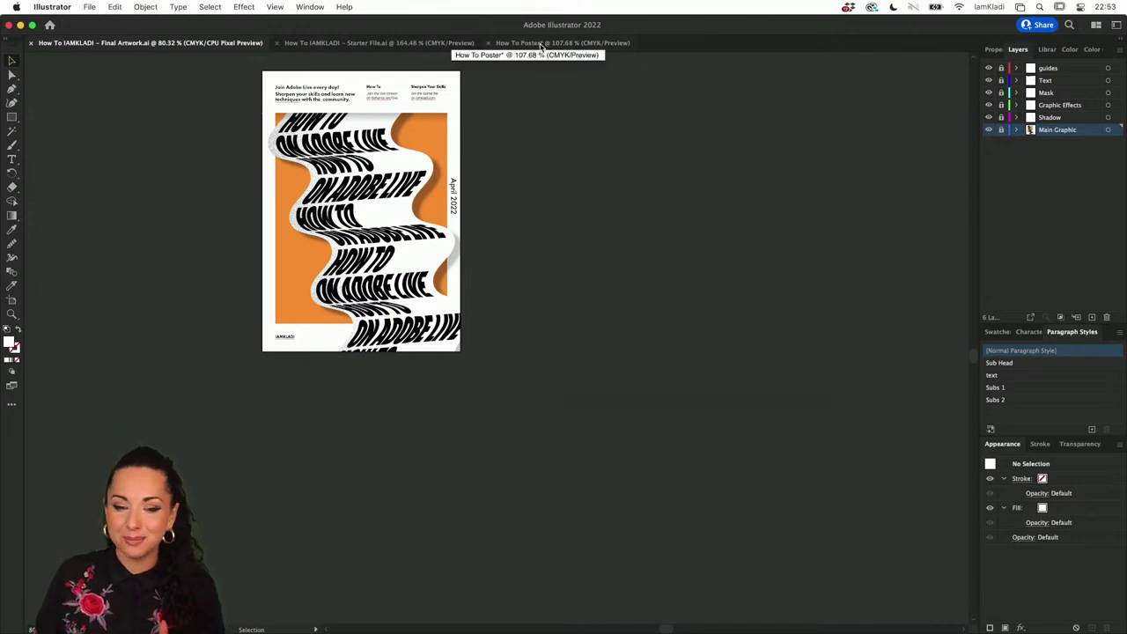
click(540, 45)
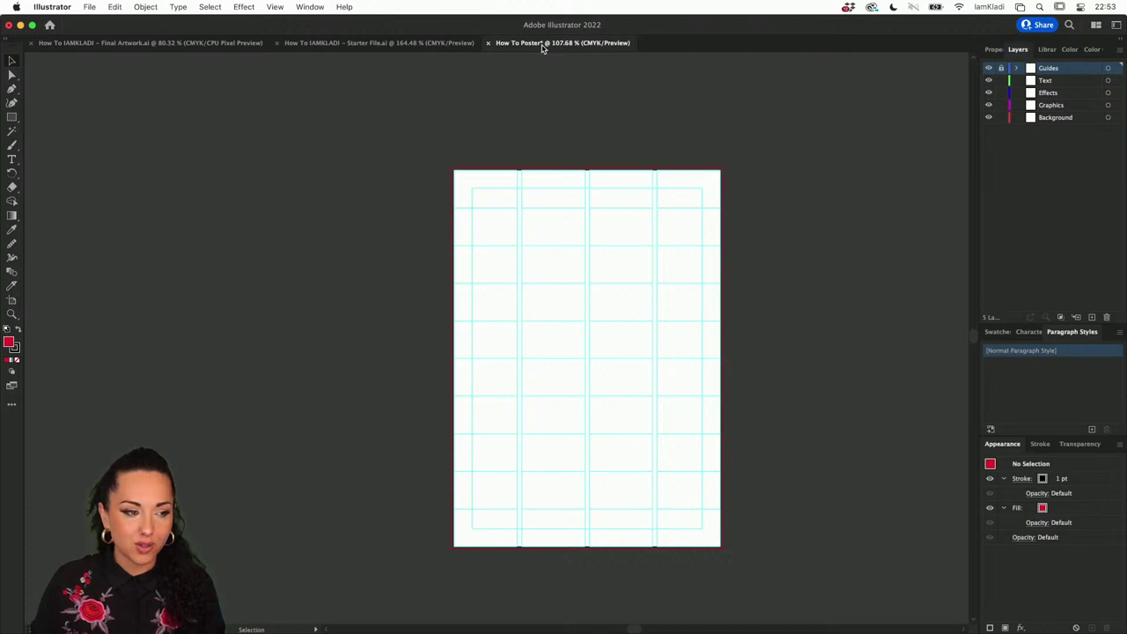
click(1045, 107)
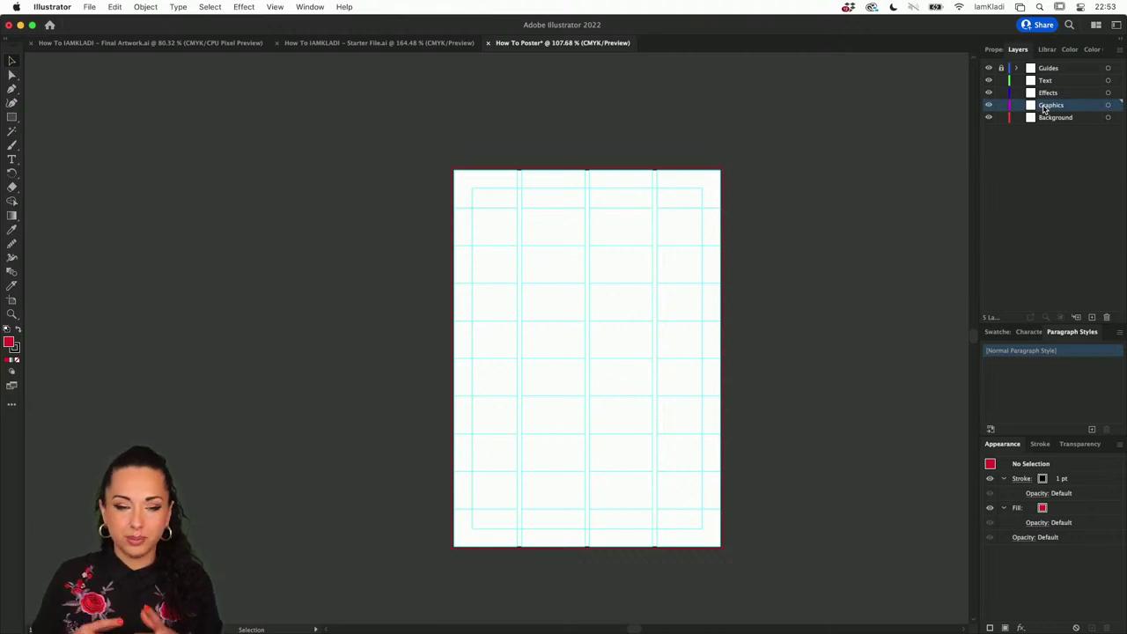
Step: Unlock the Final Artwork's Text layer and copy its three header text blocks into the Starter File, placing them in the artboard's upper half
click(148, 43)
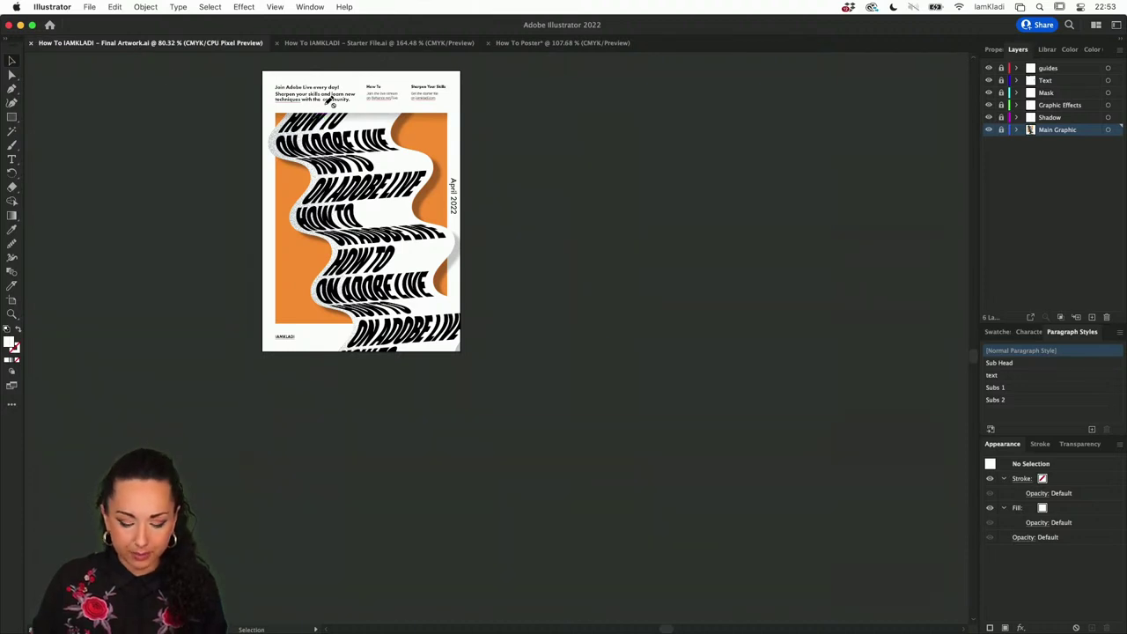
click(1000, 80)
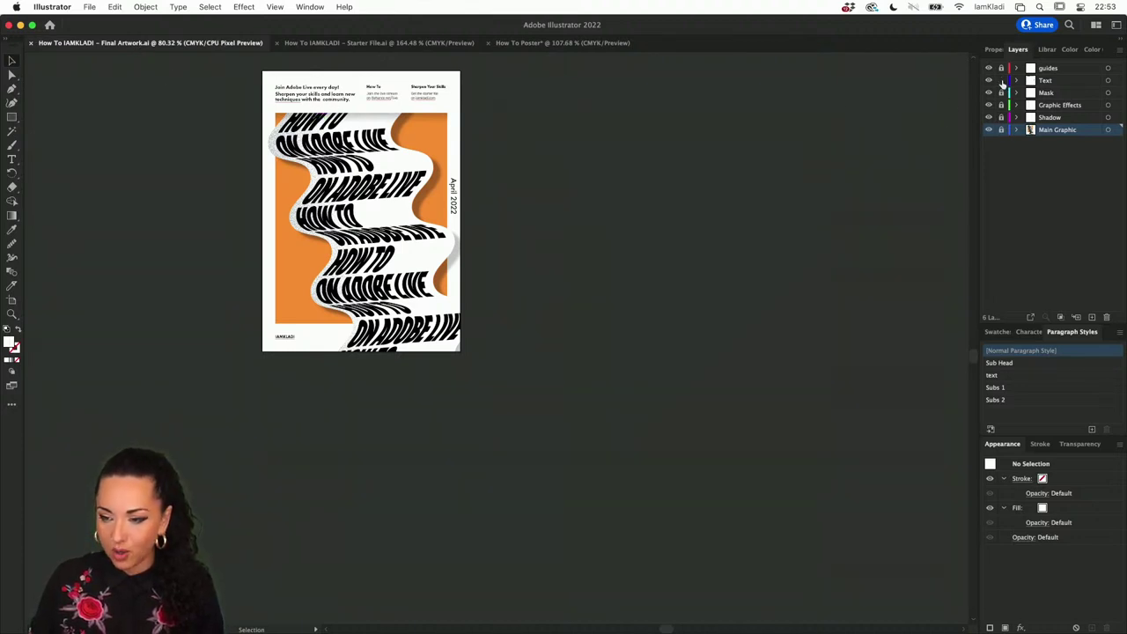
click(326, 95)
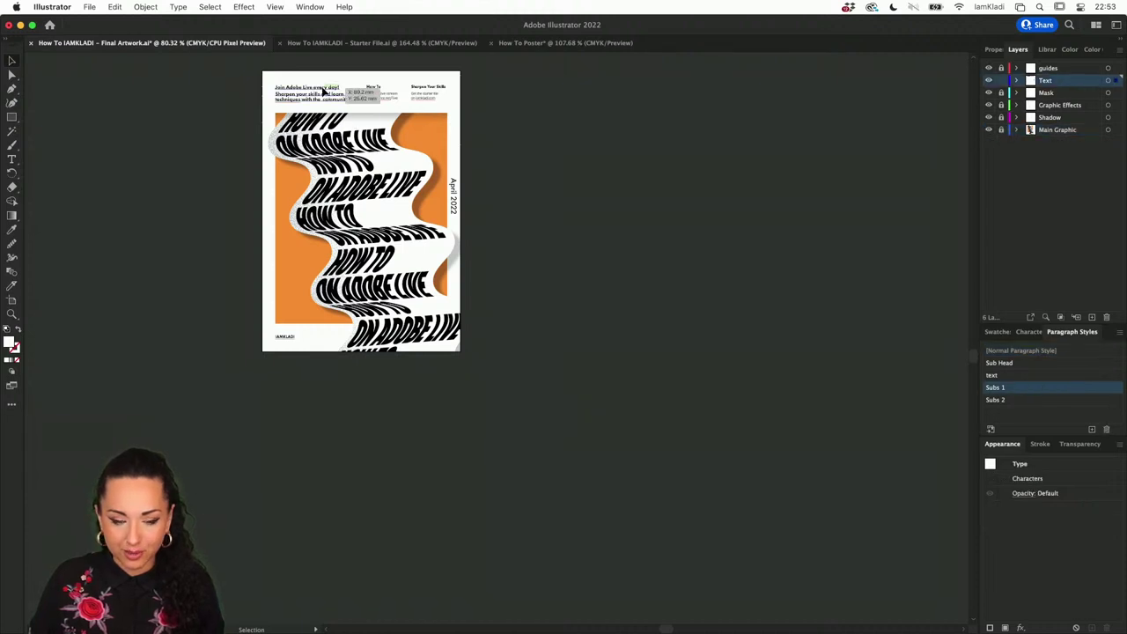
shift+click(385, 93)
shift+click(429, 94)
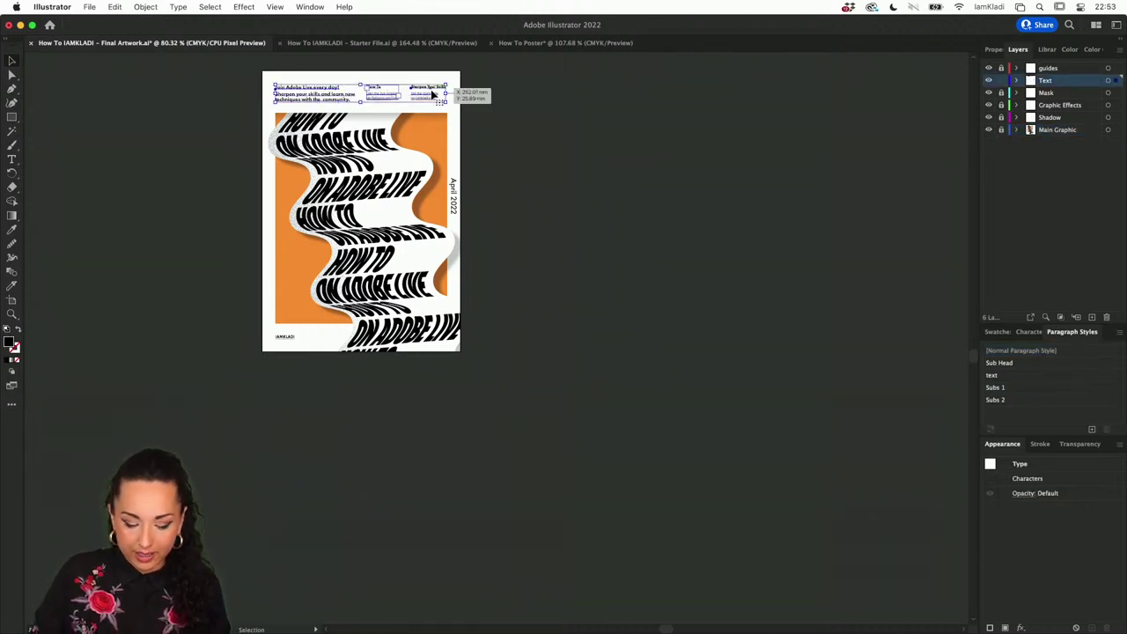
click(447, 43)
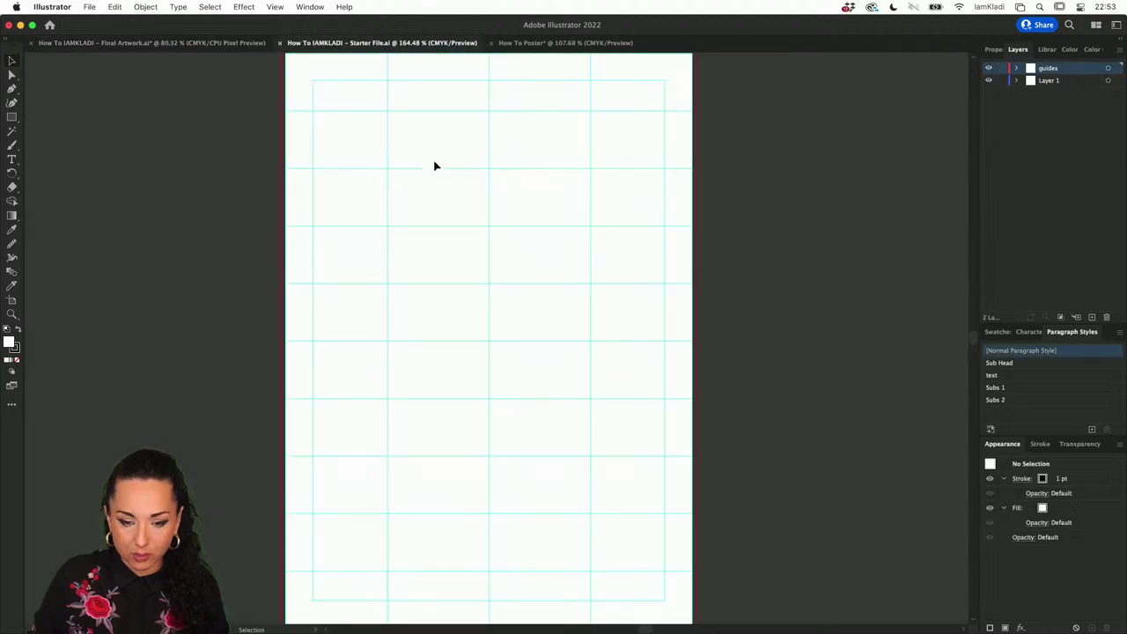
key(super+v)
drag(405, 348, 396, 266)
Step: Deselect the header text in the Final Artwork document and close the document, saving its changes
click(195, 42)
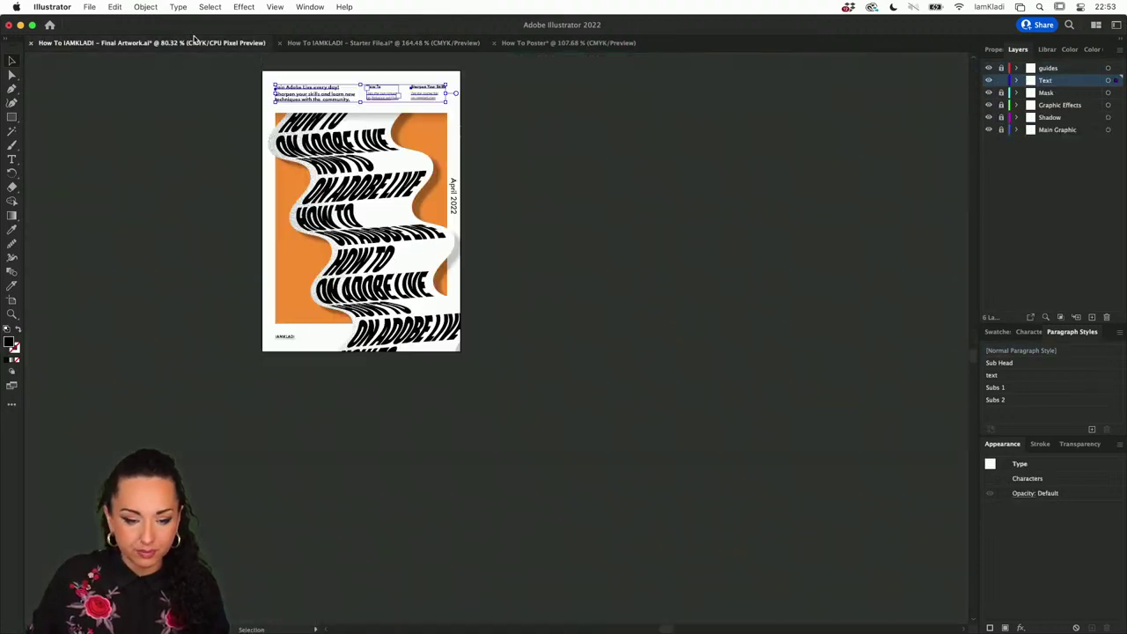
click(507, 188)
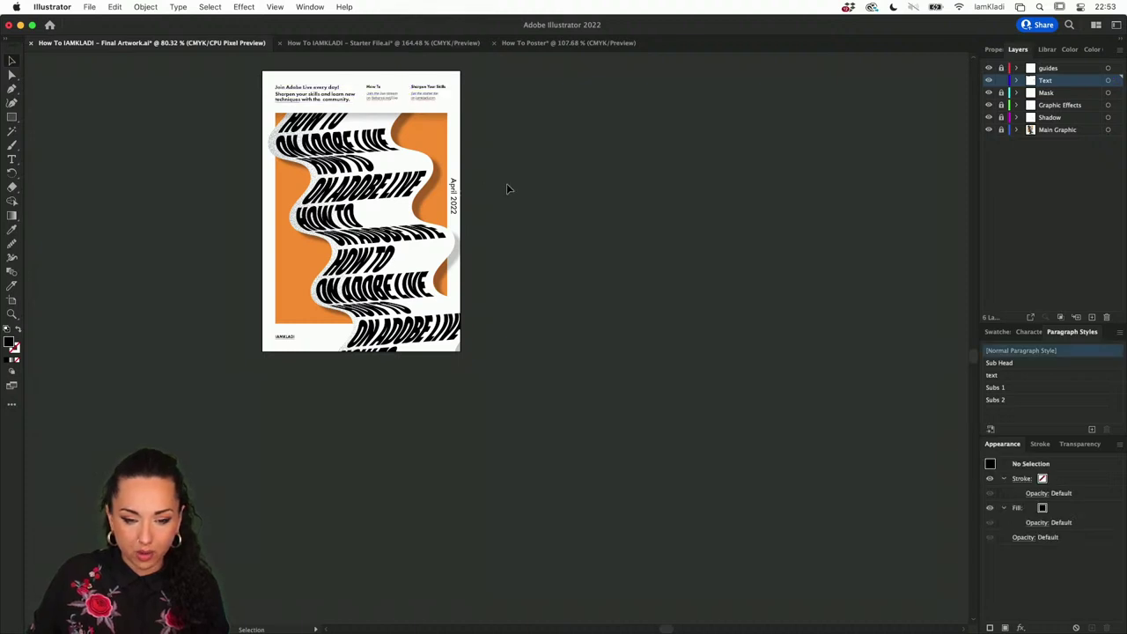
key(super+w)
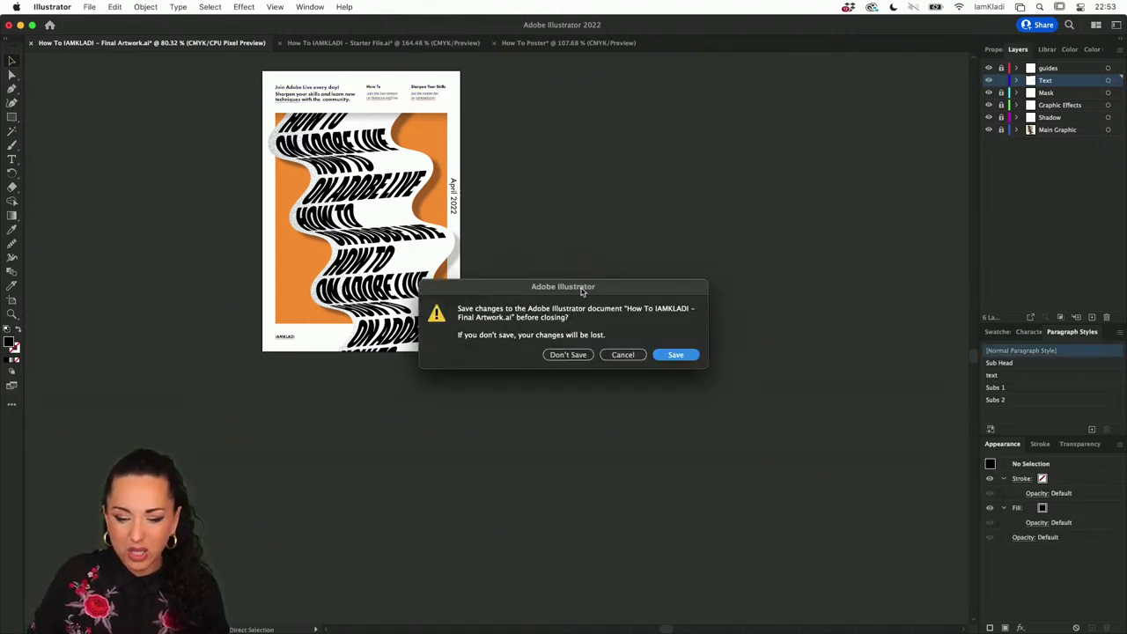
click(674, 354)
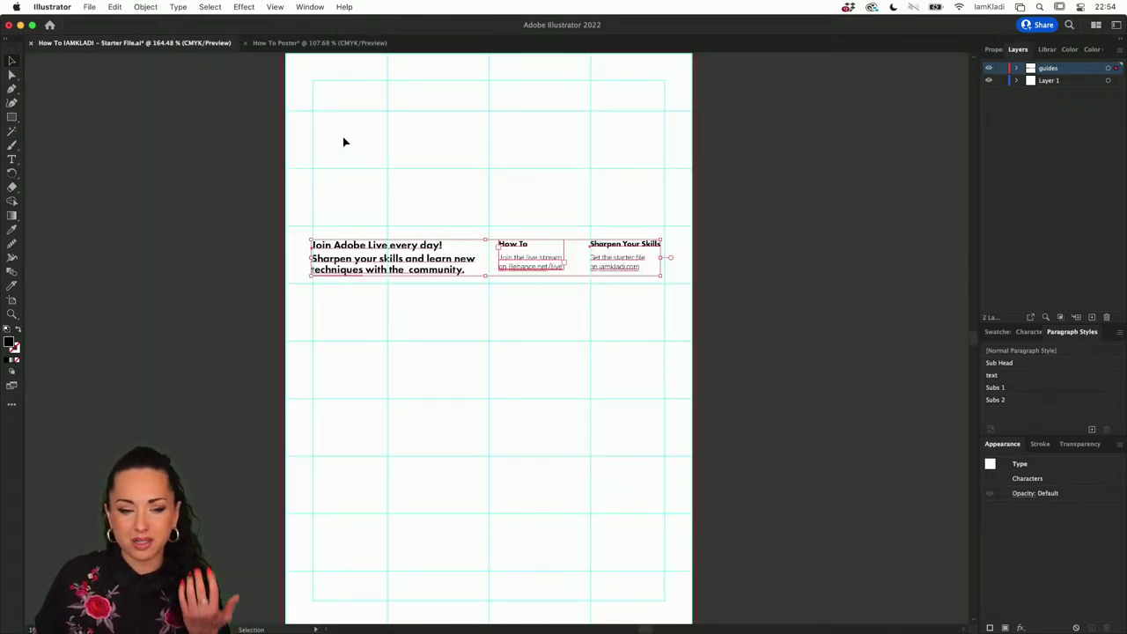
Step: In the How To Poster document, create an area text frame on the Graphics layer, on the empty canvas left of the artboard
click(335, 46)
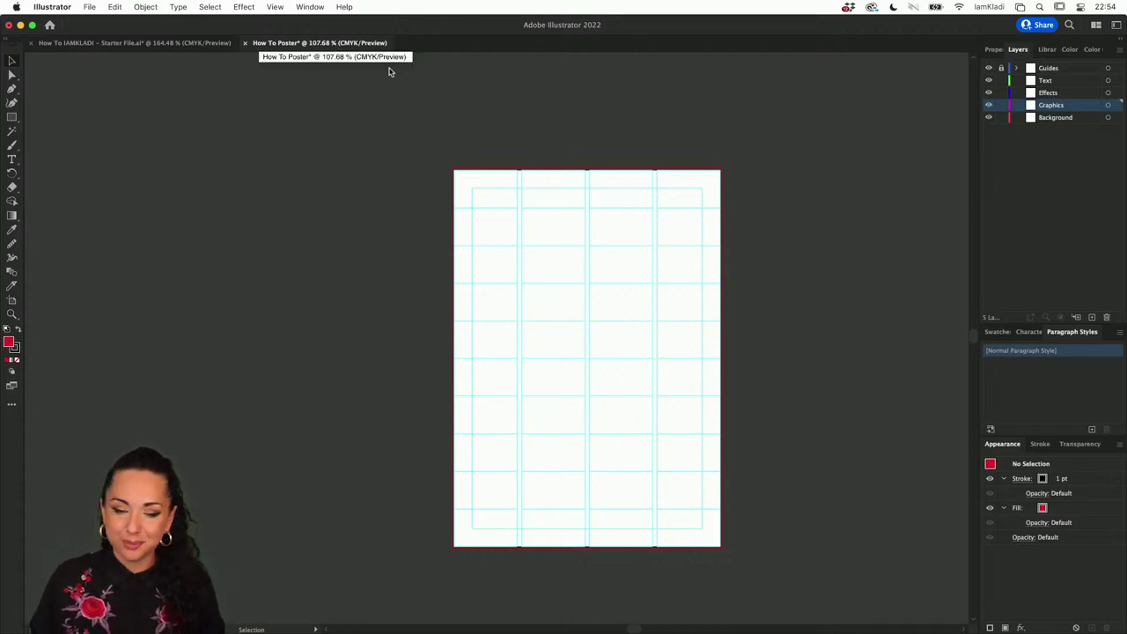
scroll(482, 205, right, 3)
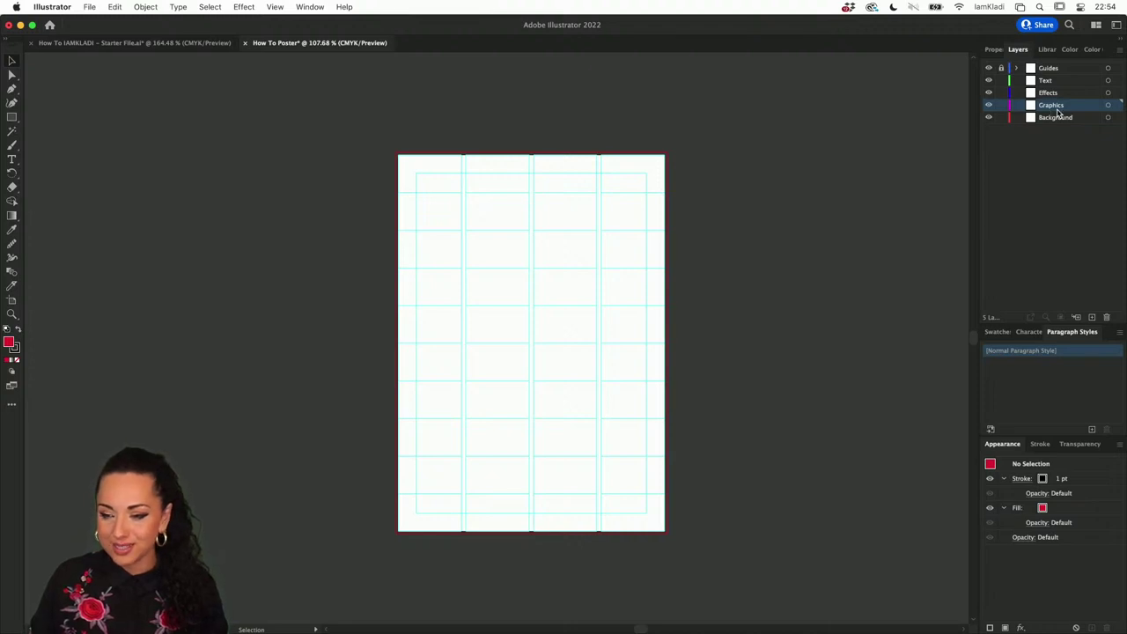
click(11, 161)
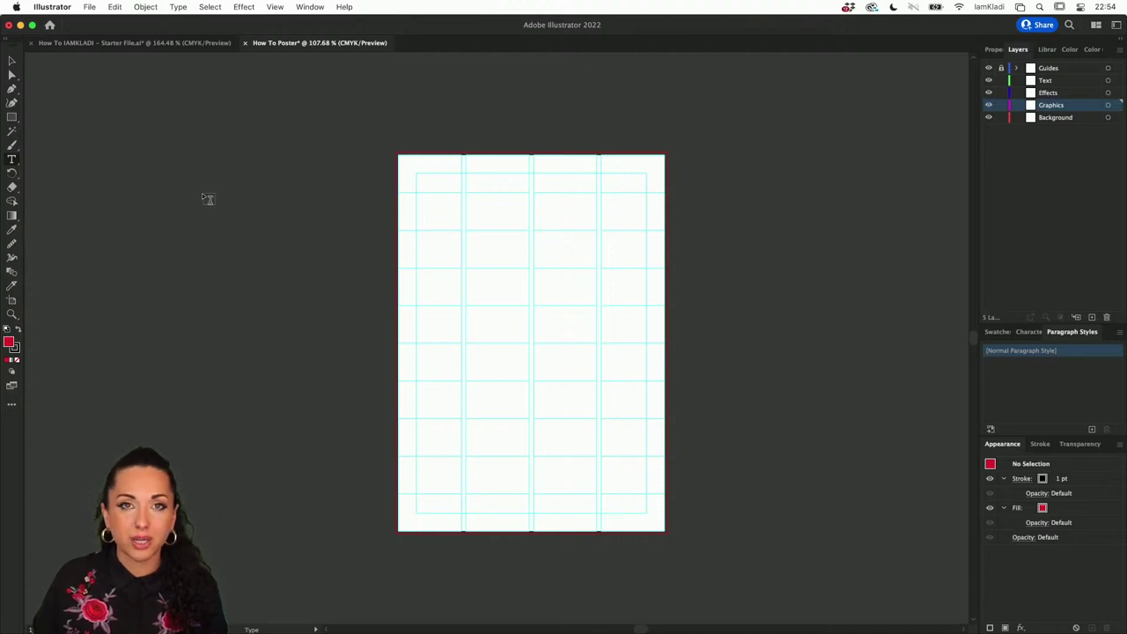
drag(203, 195, 367, 284)
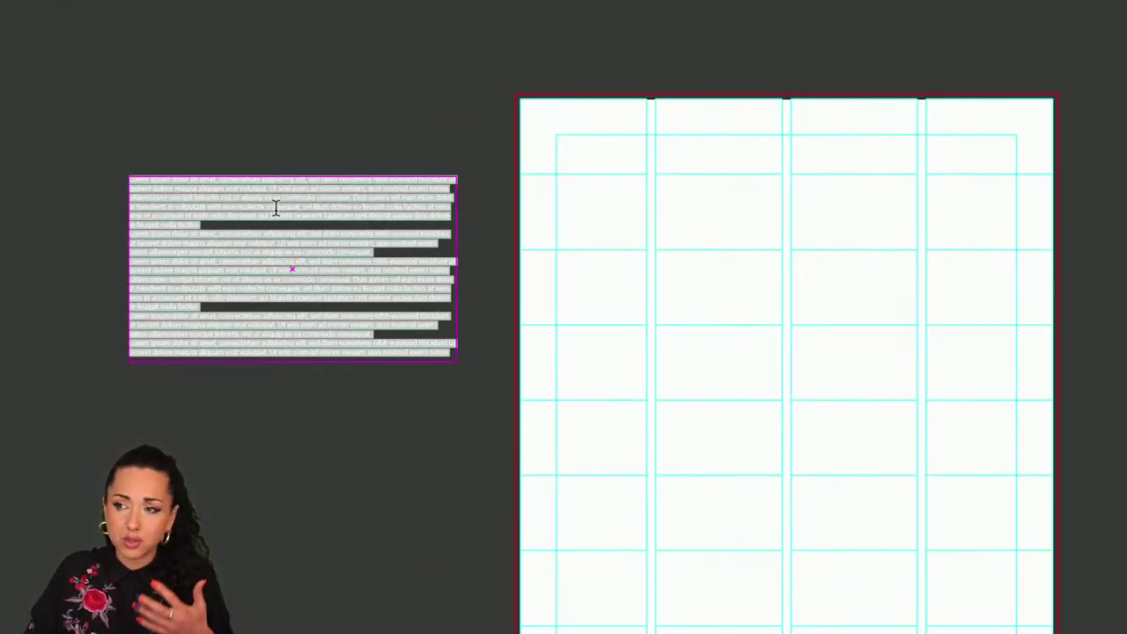
Step: Replace the frame's placeholder text with "HOW TO" on the first line and "ON ADOBE LIVE" on the second
key(BackSpace)
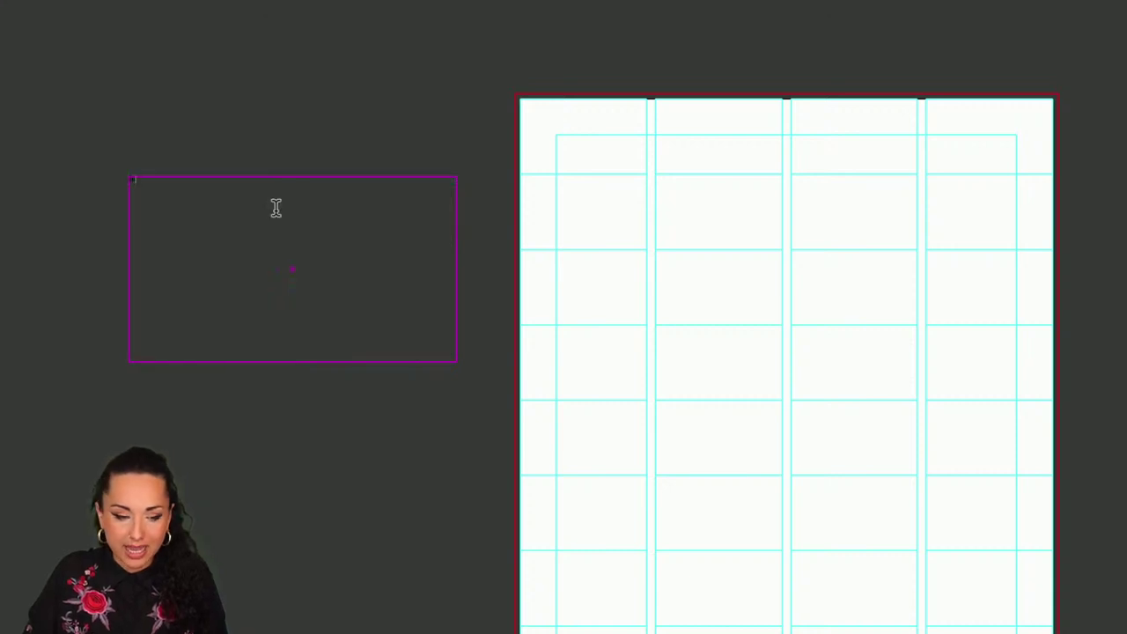
text(The)
key(BackSpace)
key(BackSpace)
key(BackSpace)
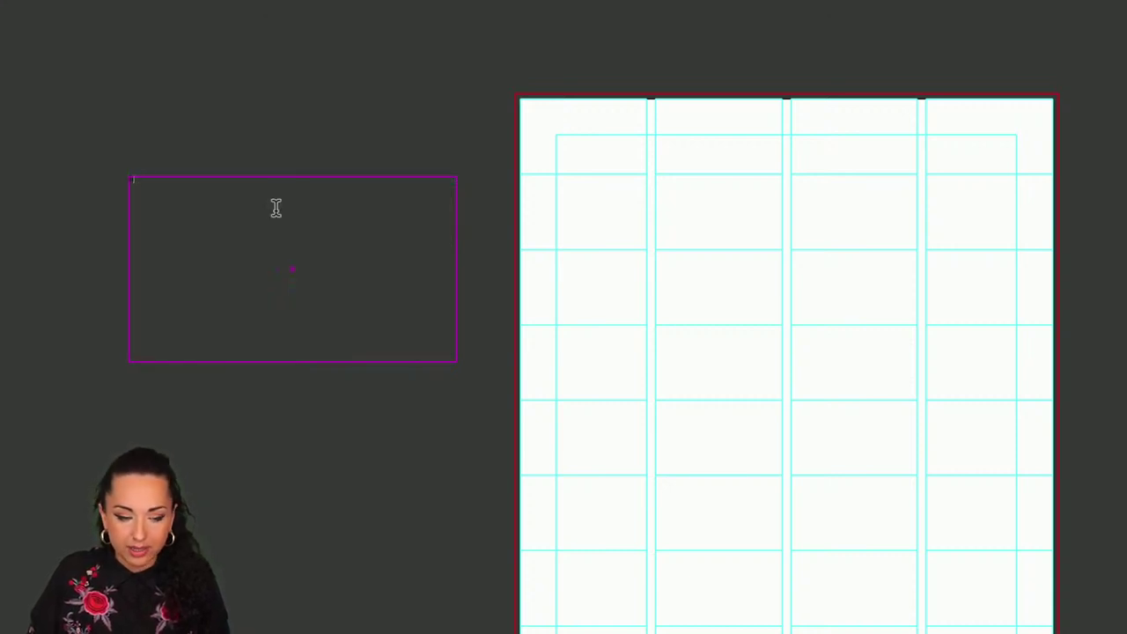
text(T)
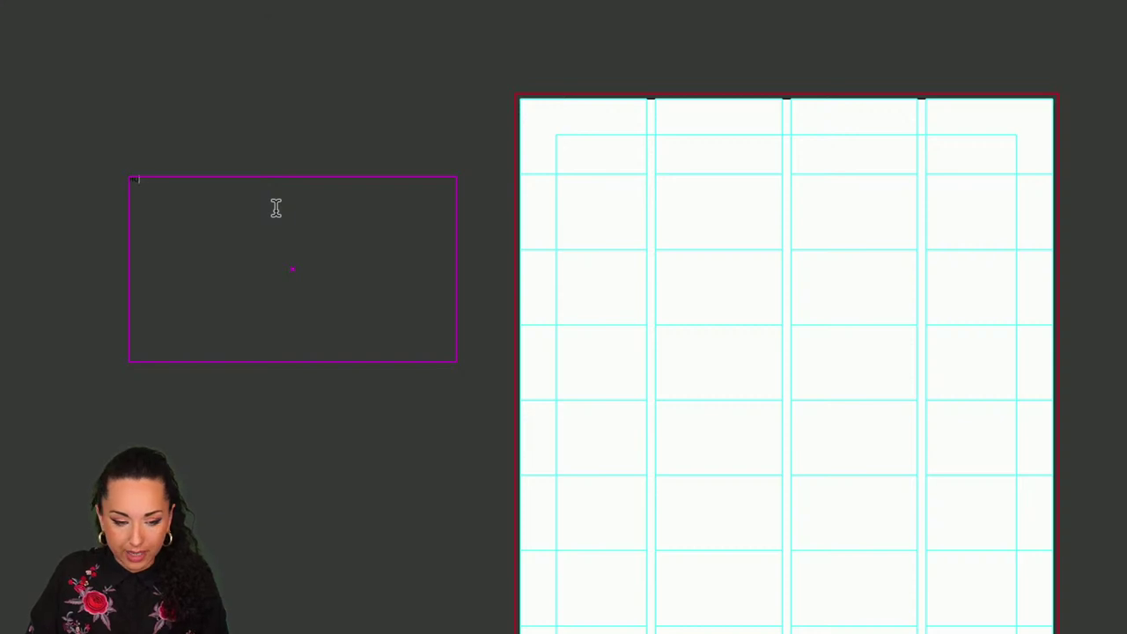
text(he qui)
key(Return)
text(IN ADO)
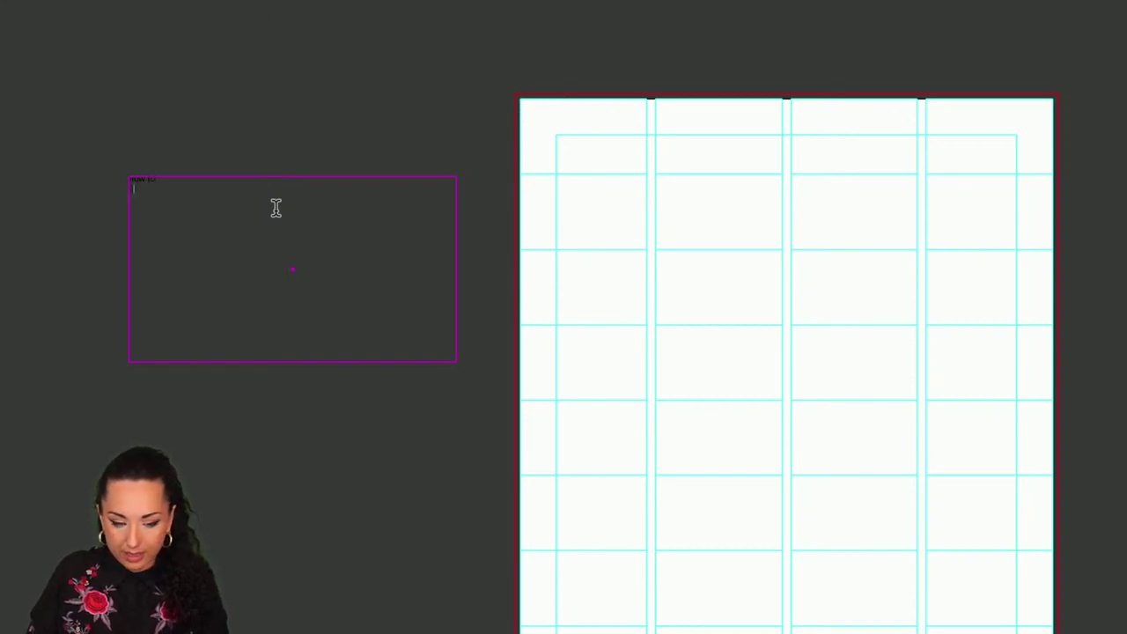
text(BE)
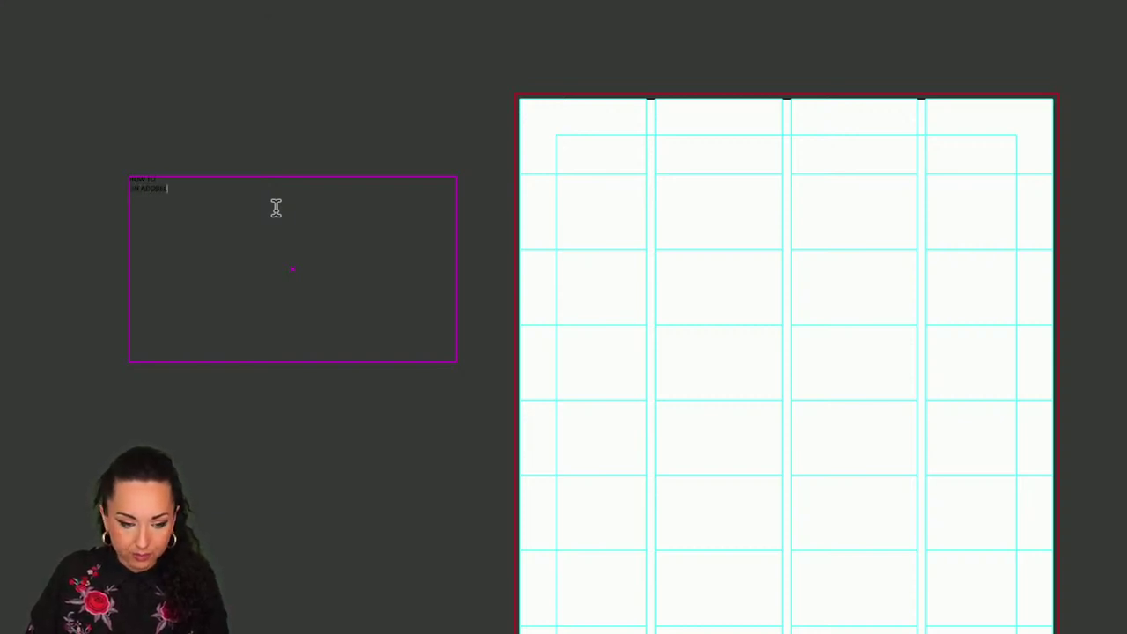
key(BackSpace)
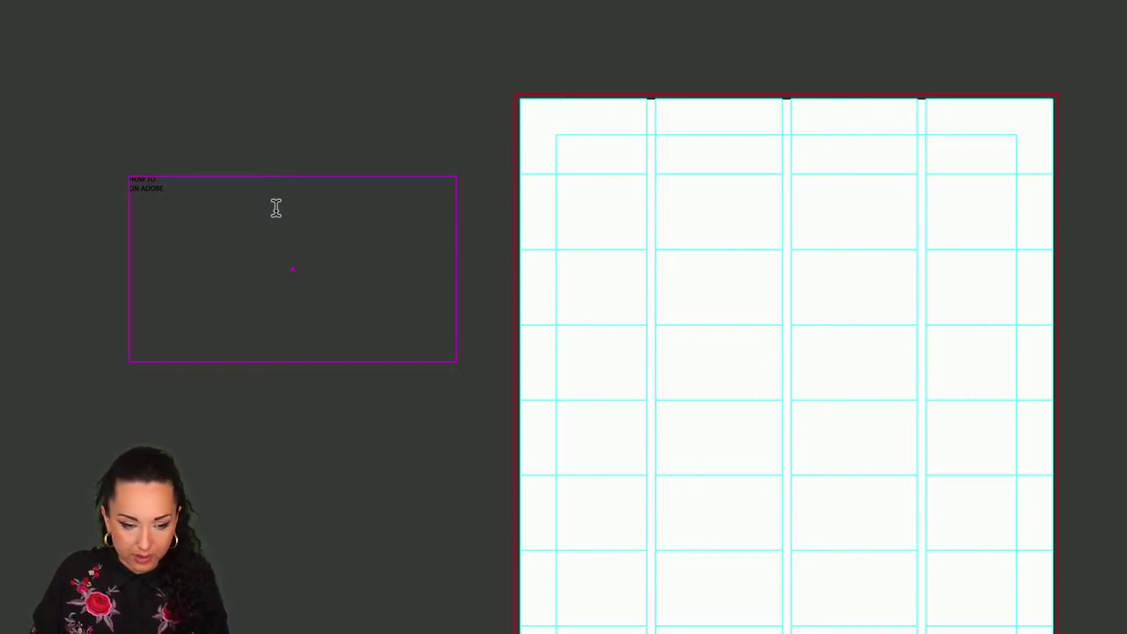
text(E IN)
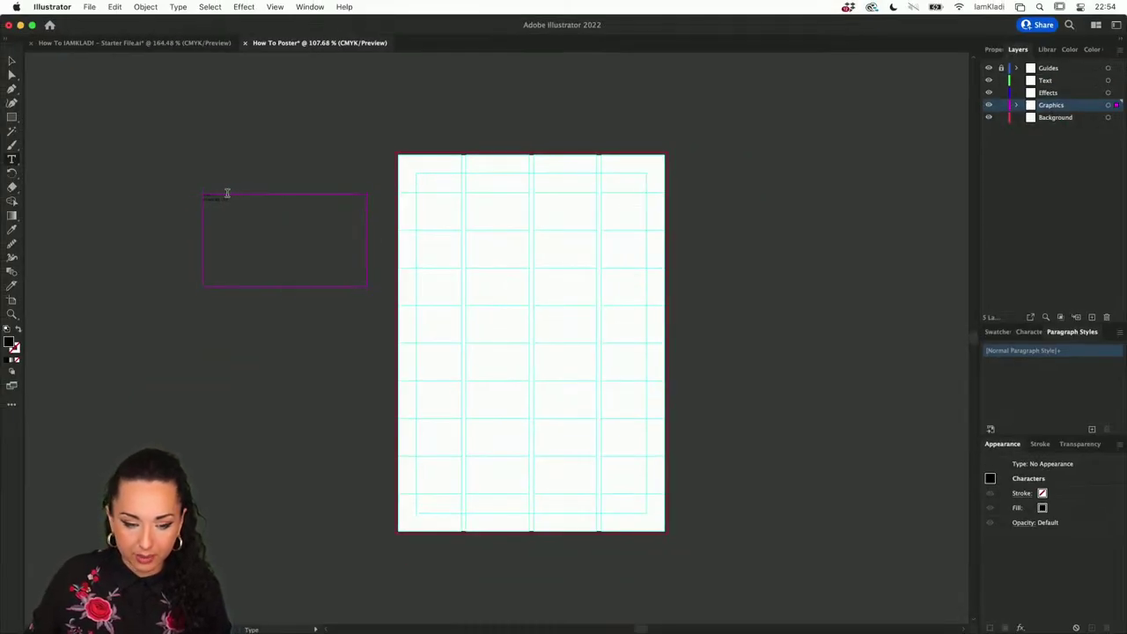
Step: Move the text frame onto the artboard's upper area, at about X 123 mm and Y 115 mm
key(super+a)
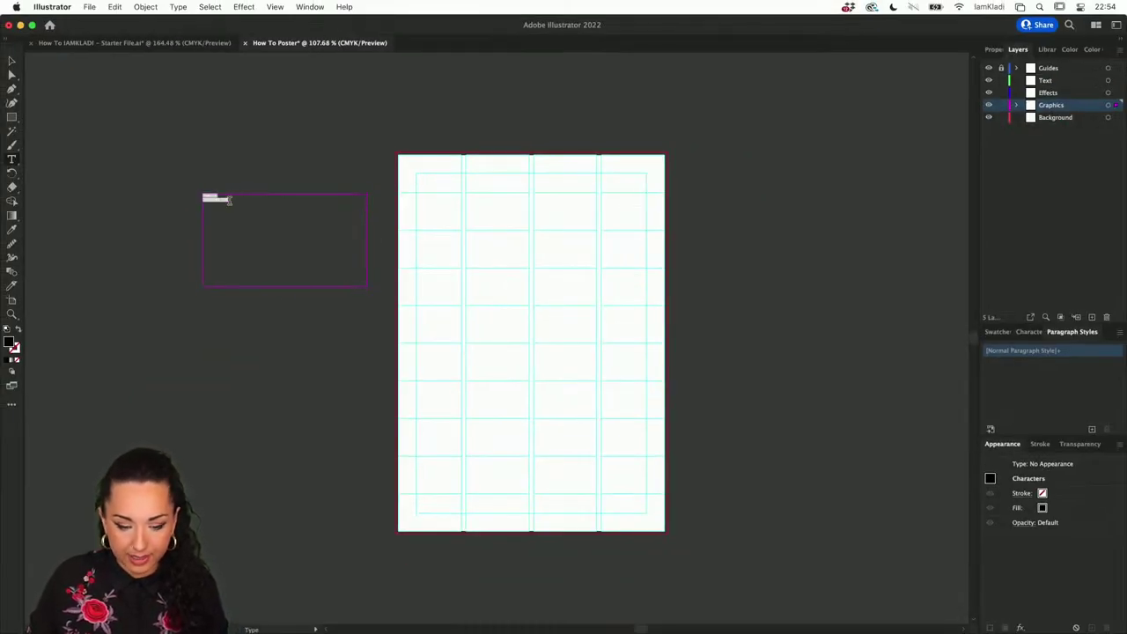
click(993, 50)
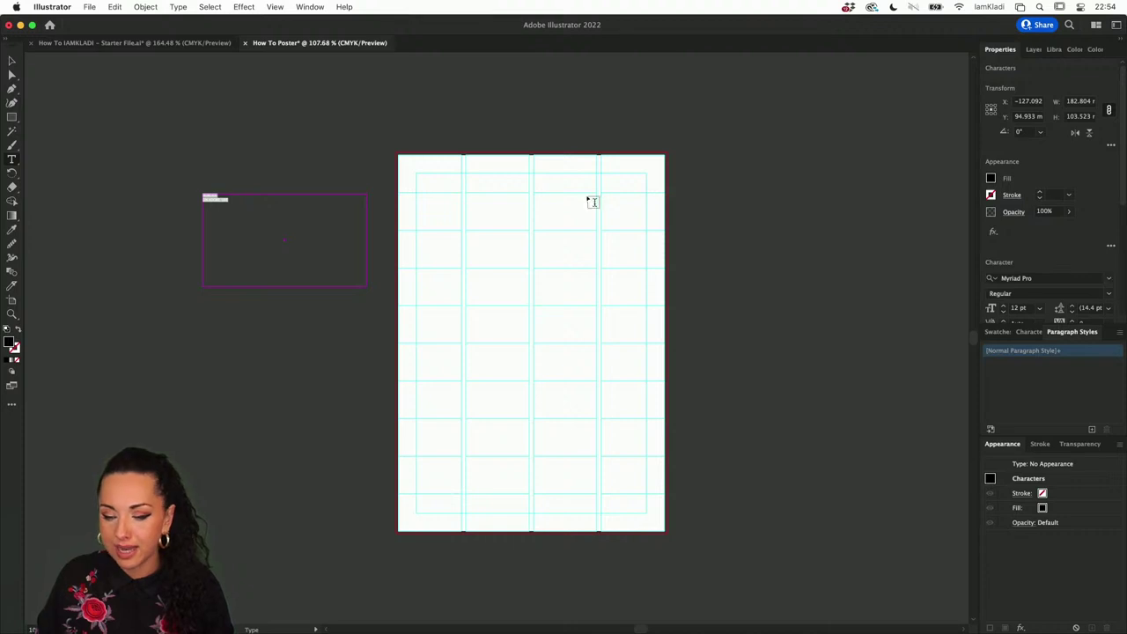
click(12, 60)
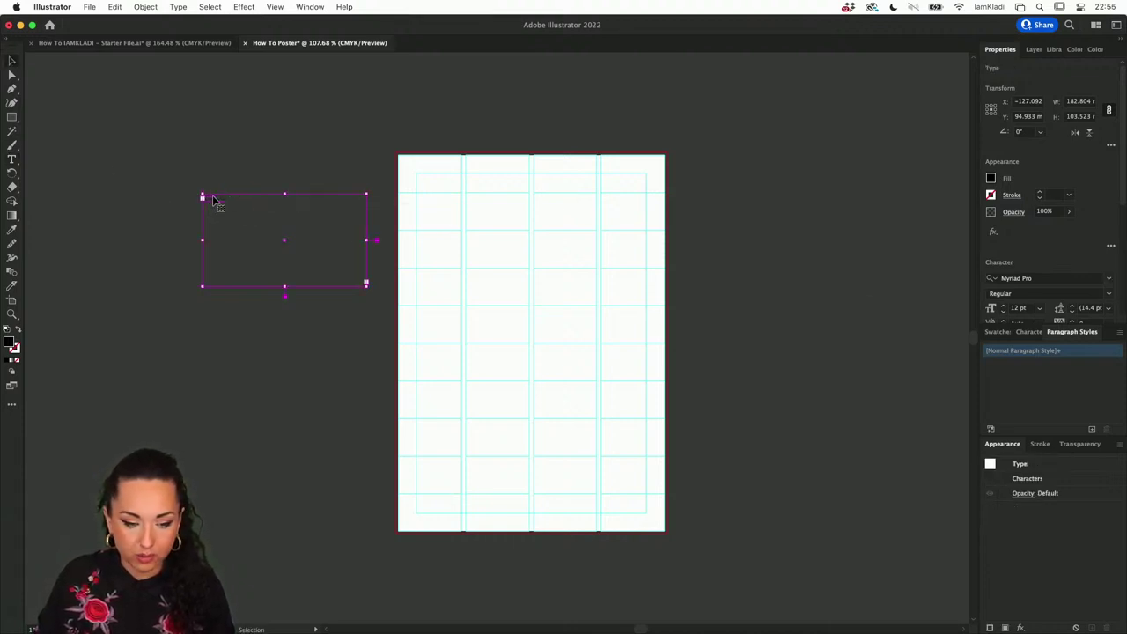
drag(220, 206, 438, 219)
scroll(437, 219, up, 5)
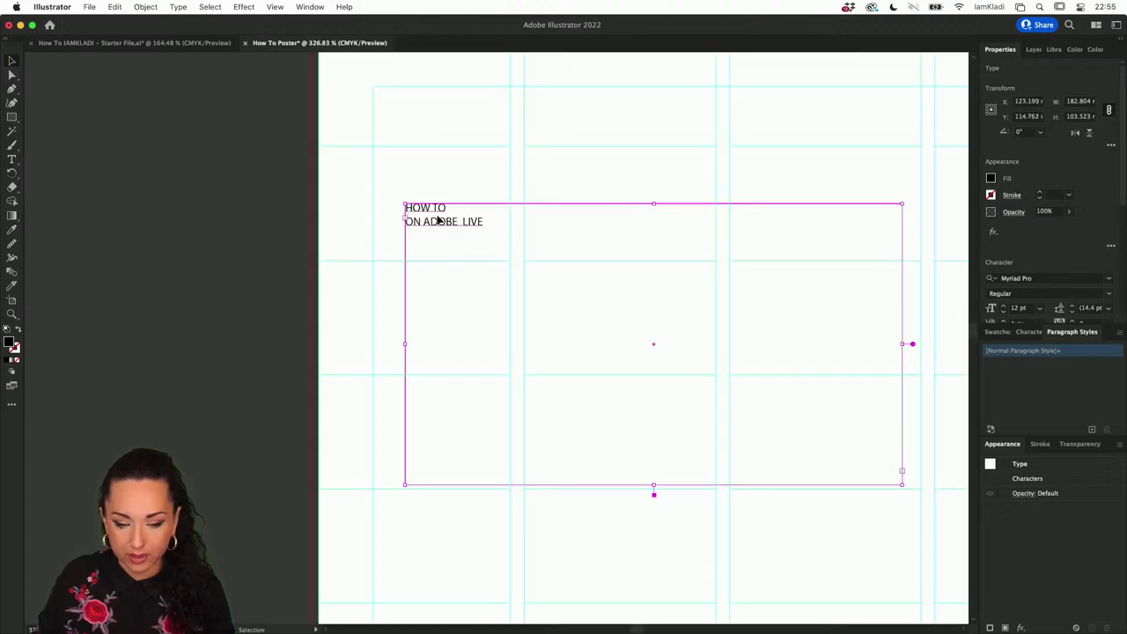
scroll(438, 219, up, 3)
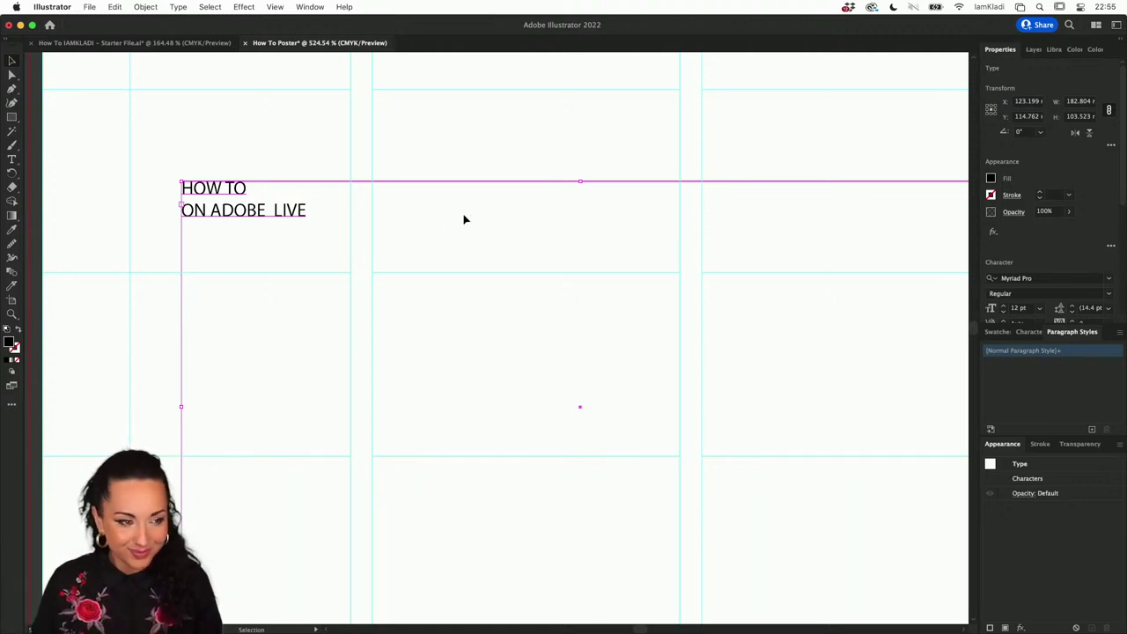
Step: Compare the installed fonts with the additional Adobe Fonts offered for the text, and check the Wi-Fi connection
click(1110, 280)
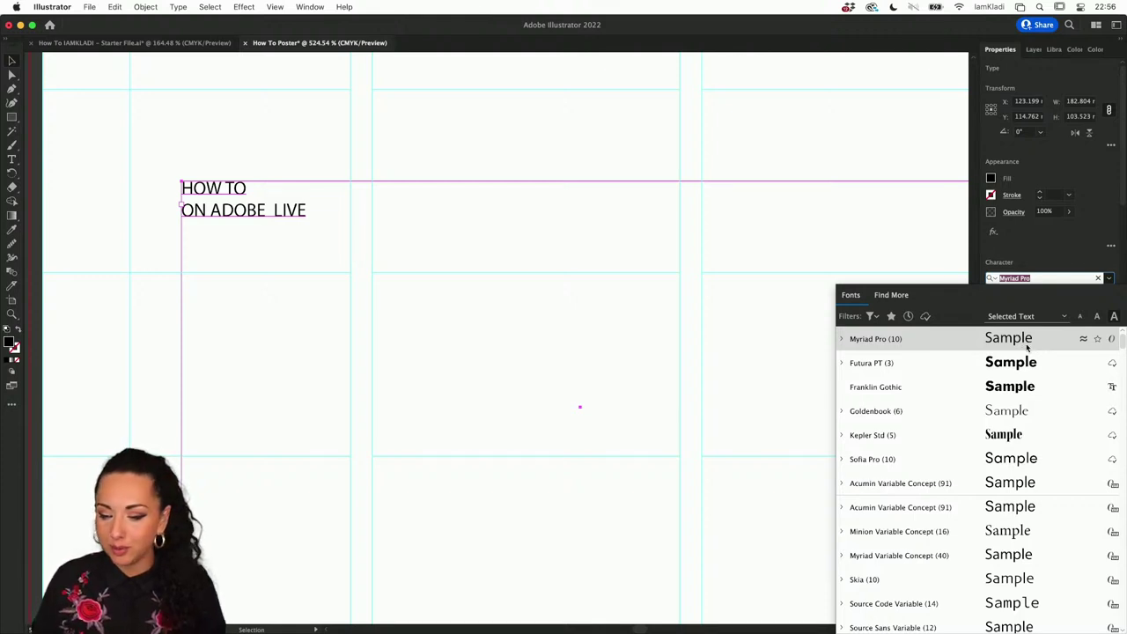
click(883, 298)
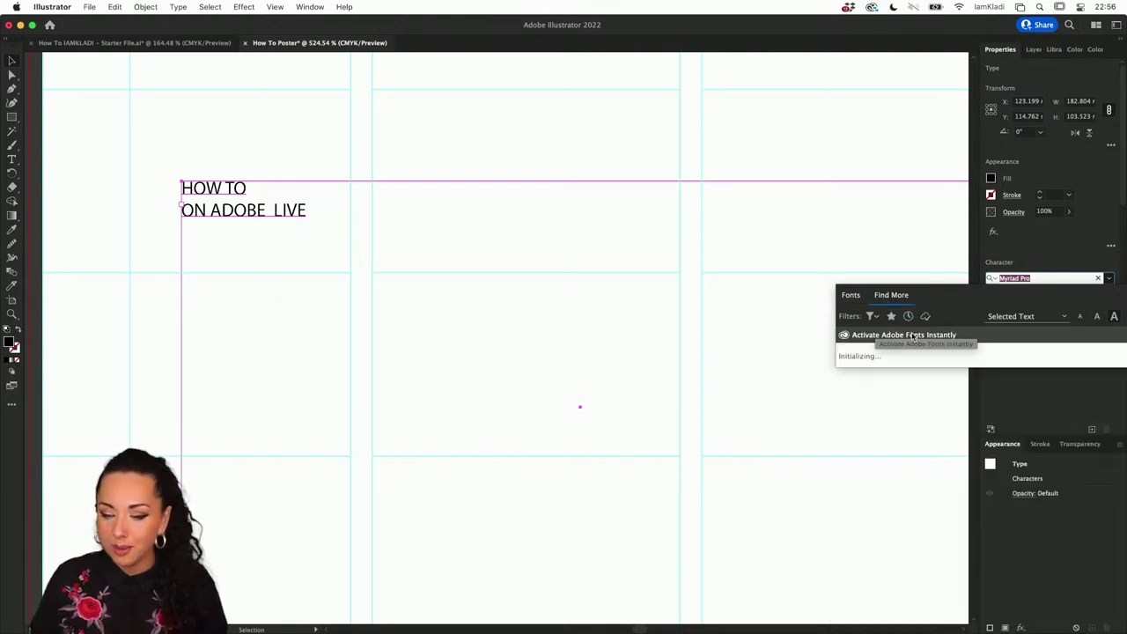
click(852, 299)
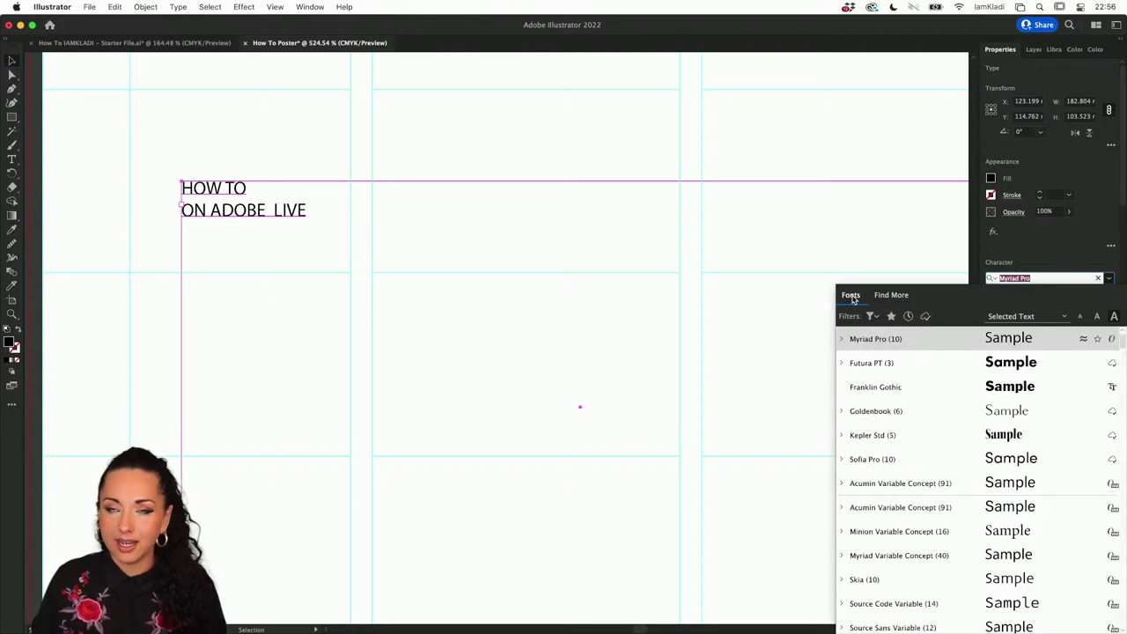
click(902, 296)
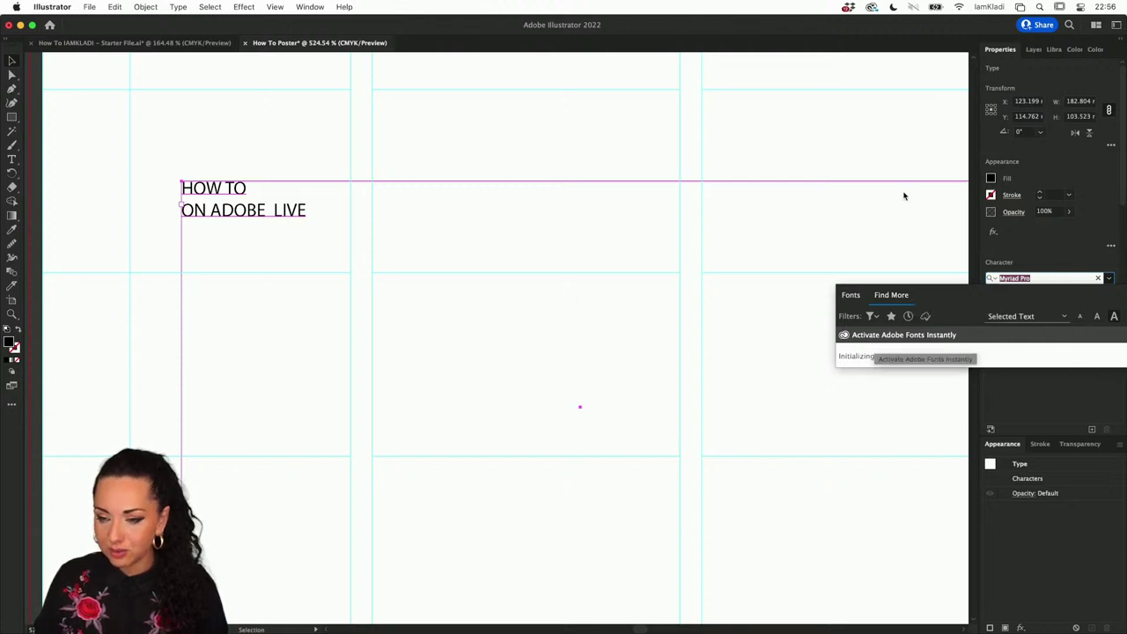
click(959, 7)
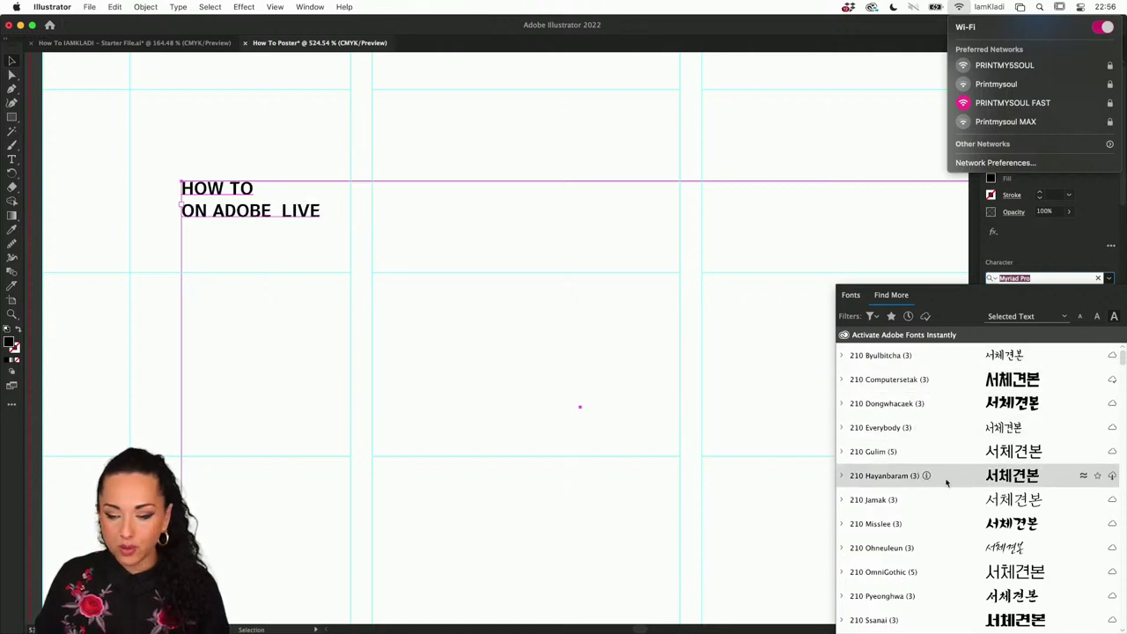
click(913, 252)
click(912, 252)
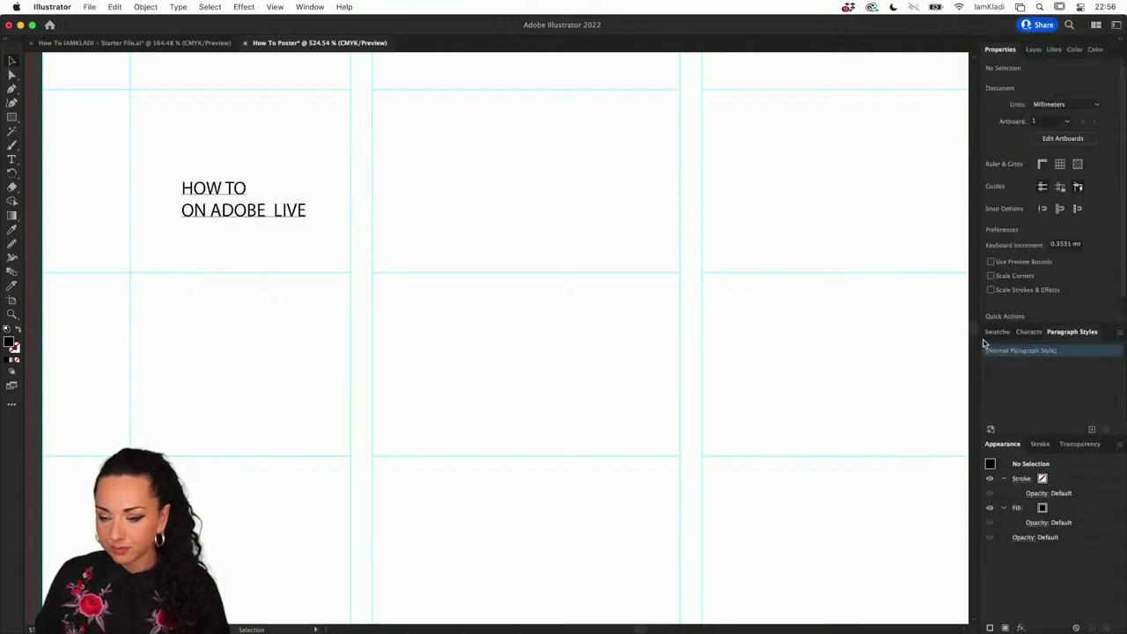
Step: Reselect the text frame and examine the additional Adobe Fonts, returning to the installed font list
click(294, 201)
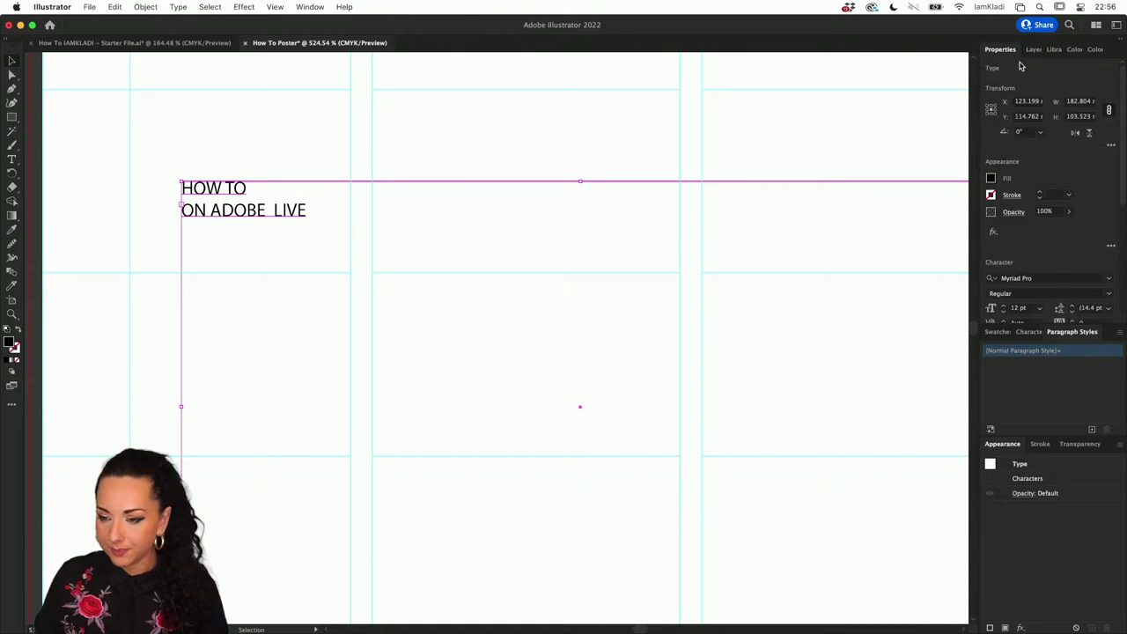
click(1108, 278)
click(891, 295)
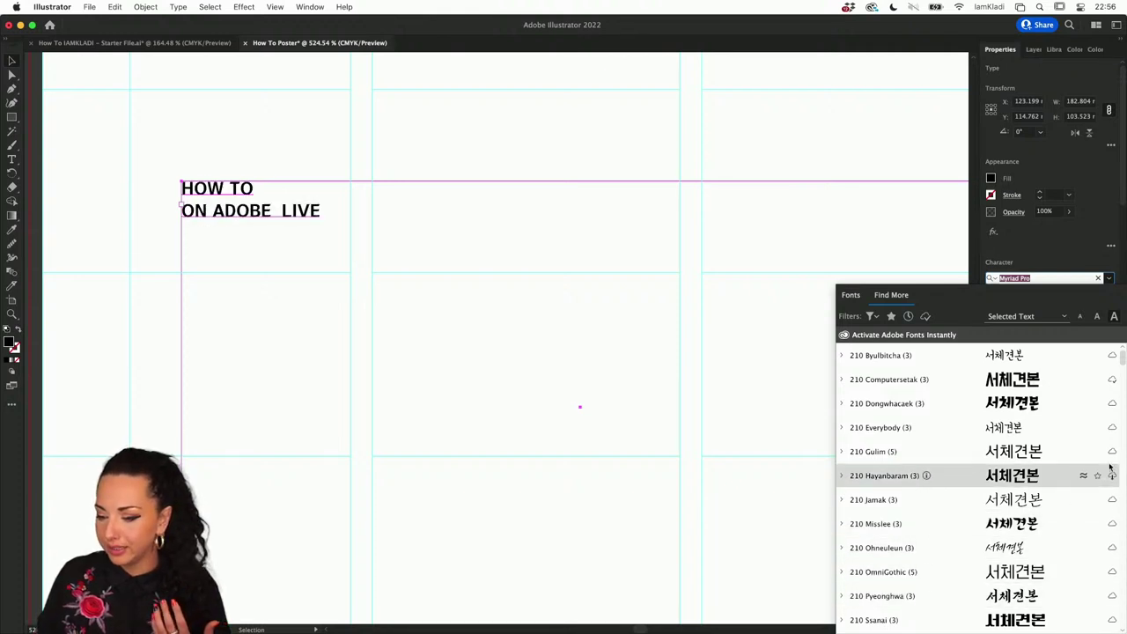
click(852, 296)
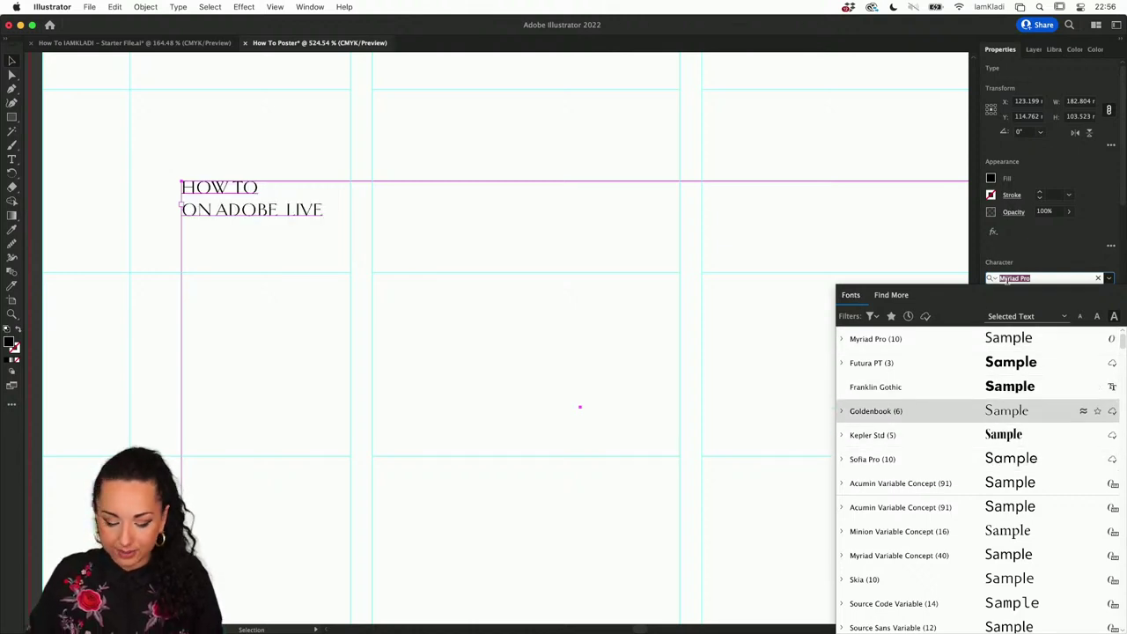
Step: Search the installed fonts for "alternat" and clear the search
text(alt)
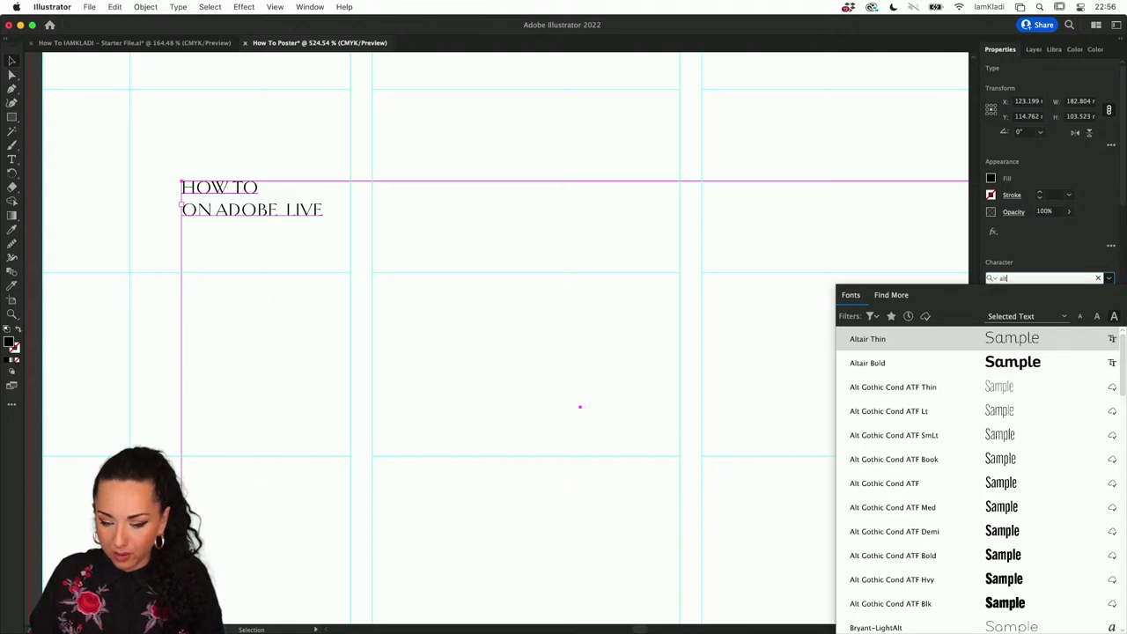
text(e)
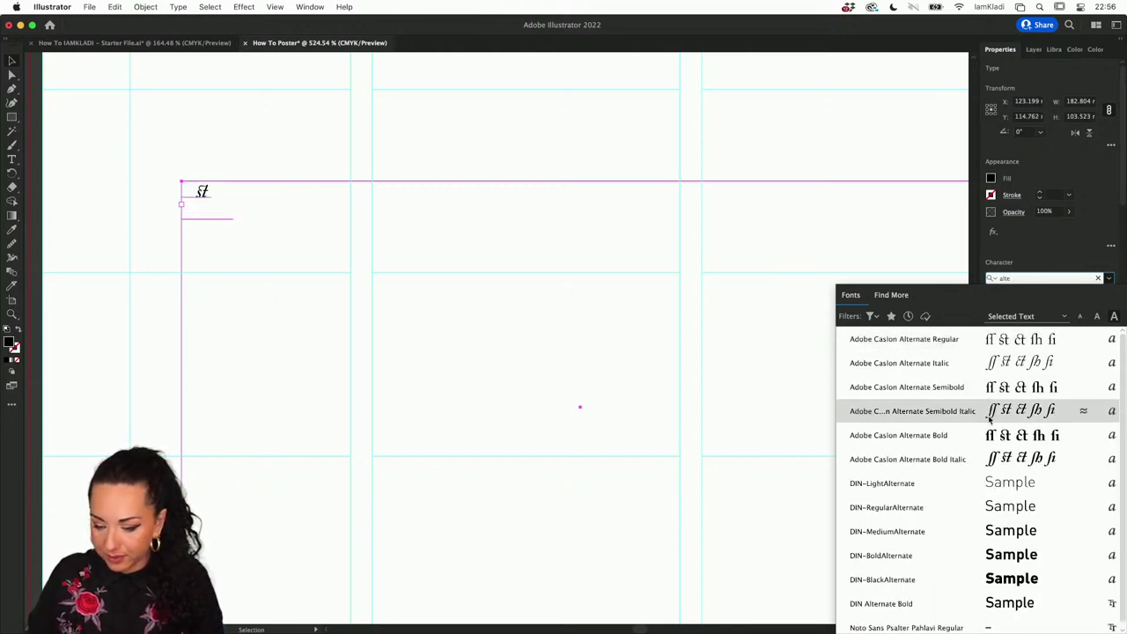
text(rn)
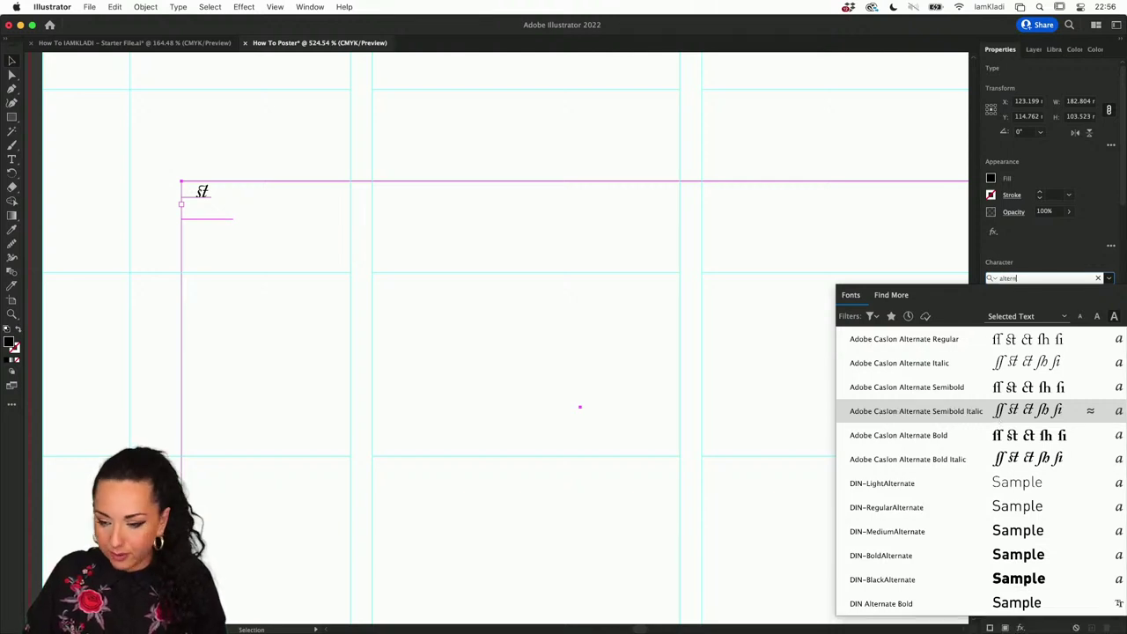
text(at)
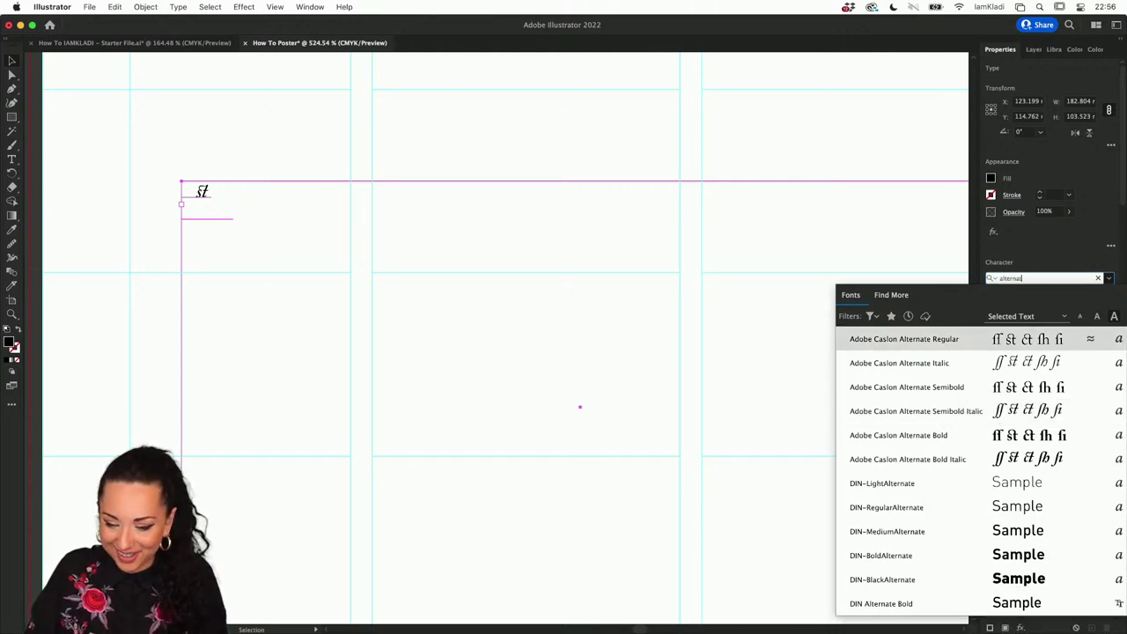
text(w)
key(BackSpace)
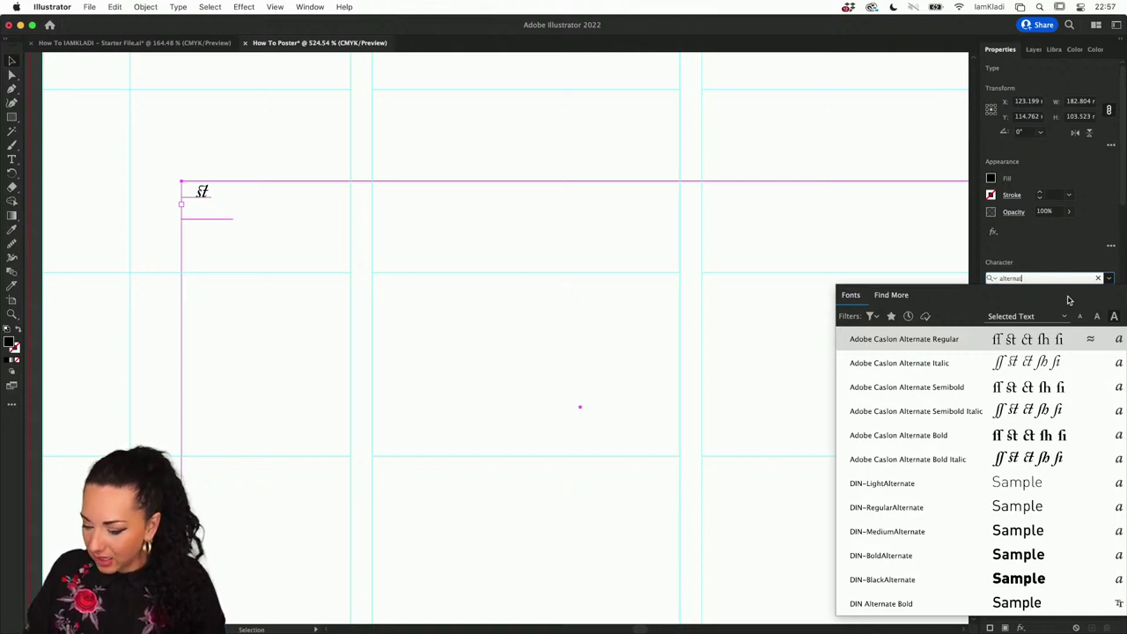
key(BackSpace)
key(BackSpace)
key(BackSpace)
key(BackSpace)
key(BackSpace)
key(BackSpace)
key(BackSpace)
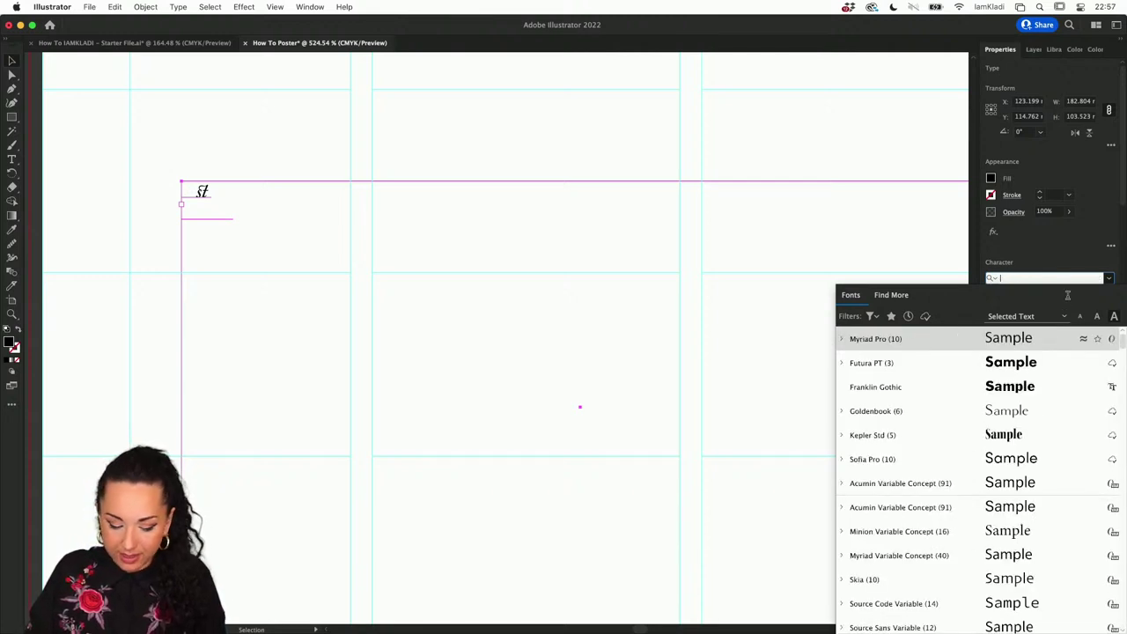
Step: Search the installed fonts for "gothic" and compare the matching typefaces on the headline text
text(gothic)
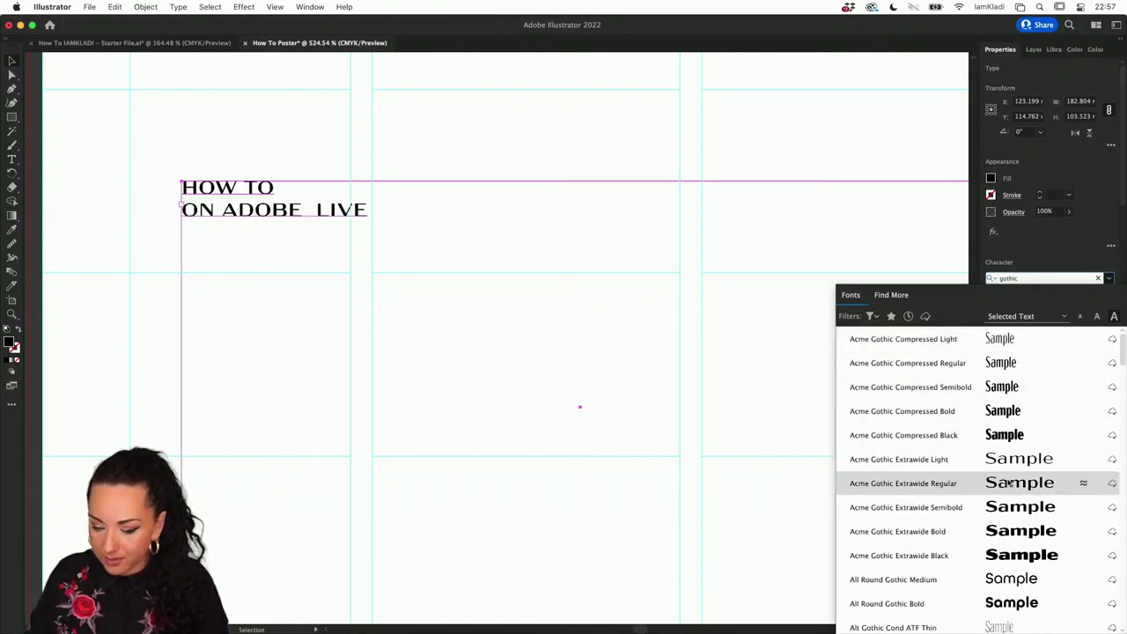
scroll(1004, 449, down, 1)
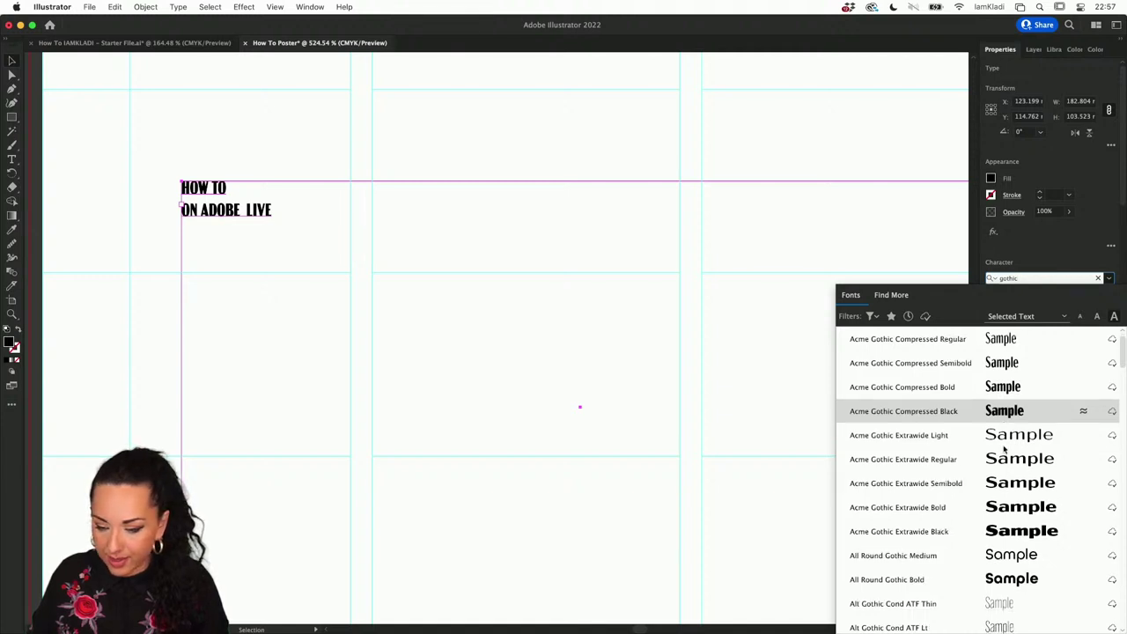
scroll(1003, 449, down, 3)
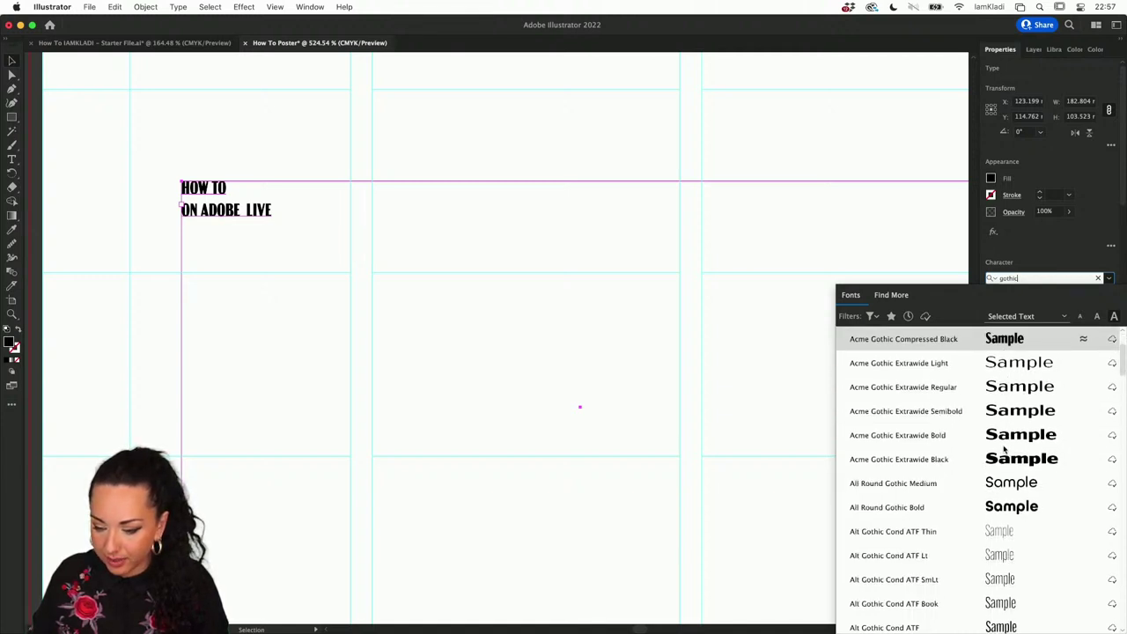
scroll(1003, 449, down, 7)
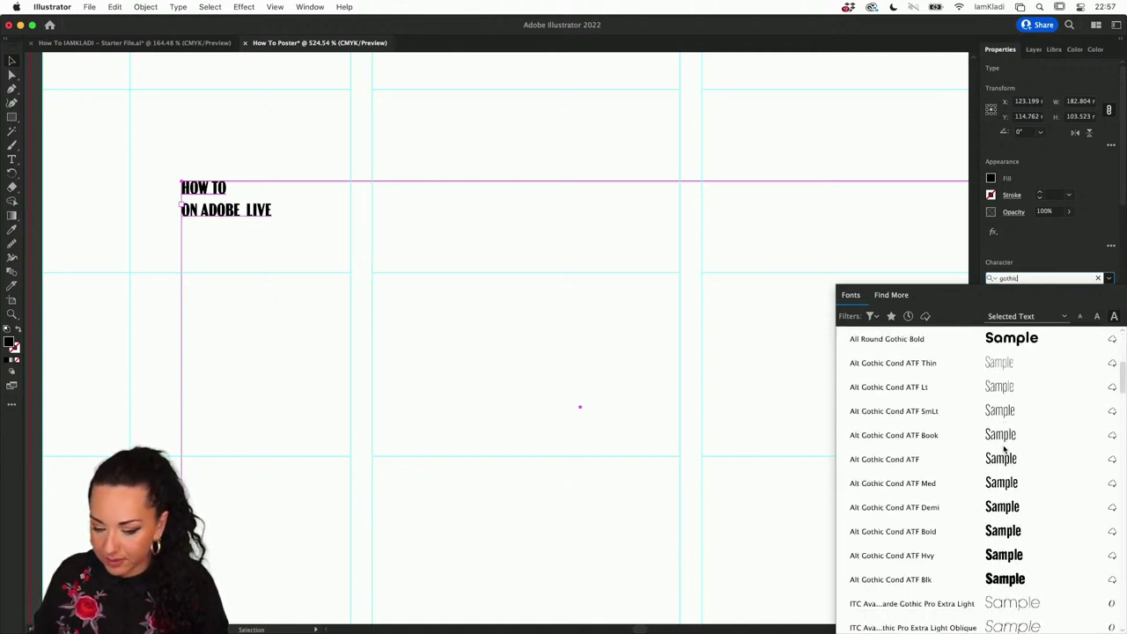
scroll(980, 576, down, 6)
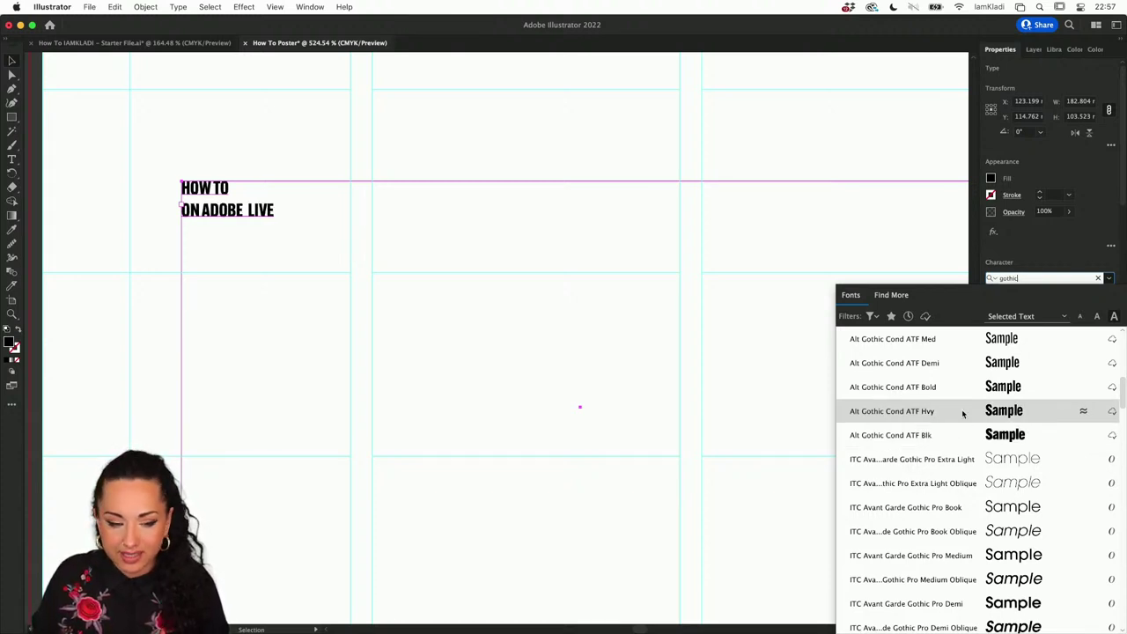
scroll(963, 413, down, 5)
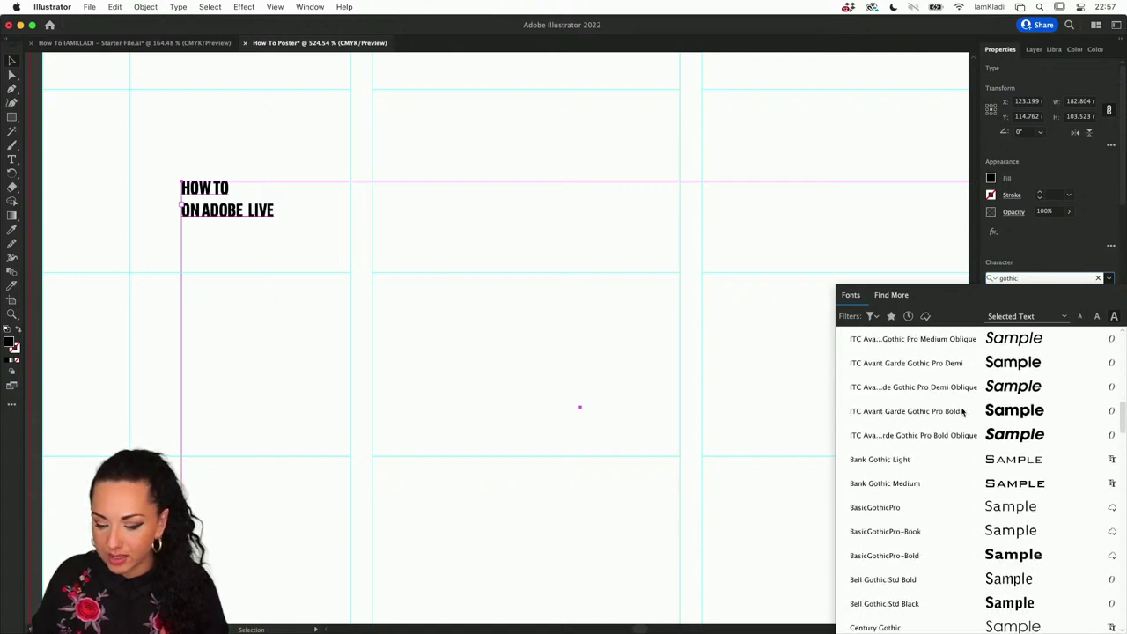
scroll(962, 412, down, 5)
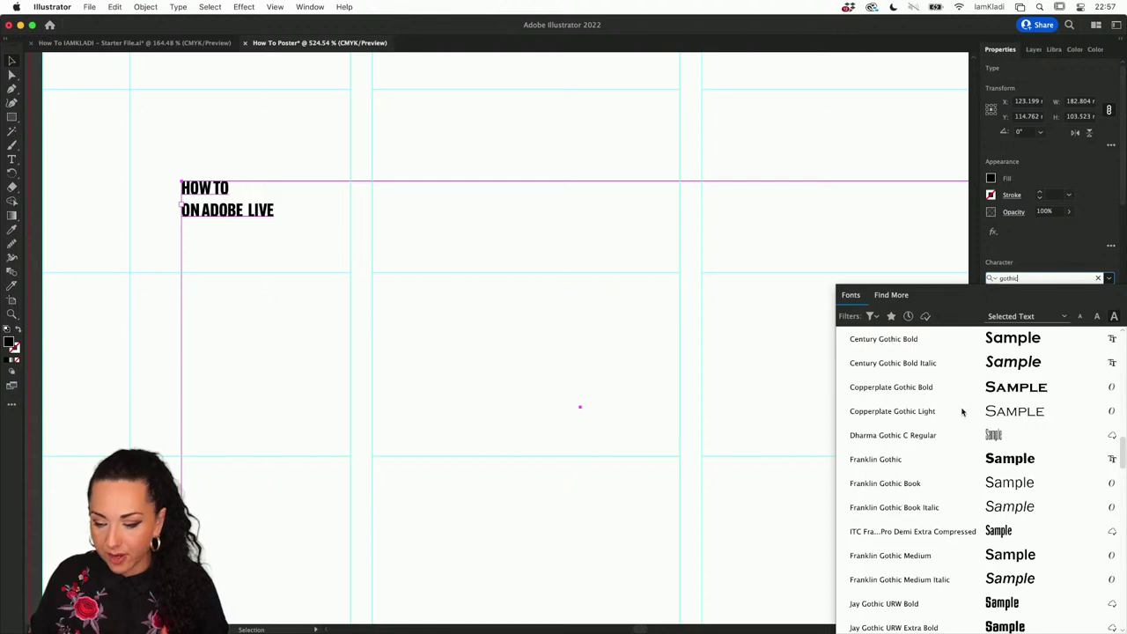
scroll(962, 411, up, 4)
scroll(962, 411, down, 3)
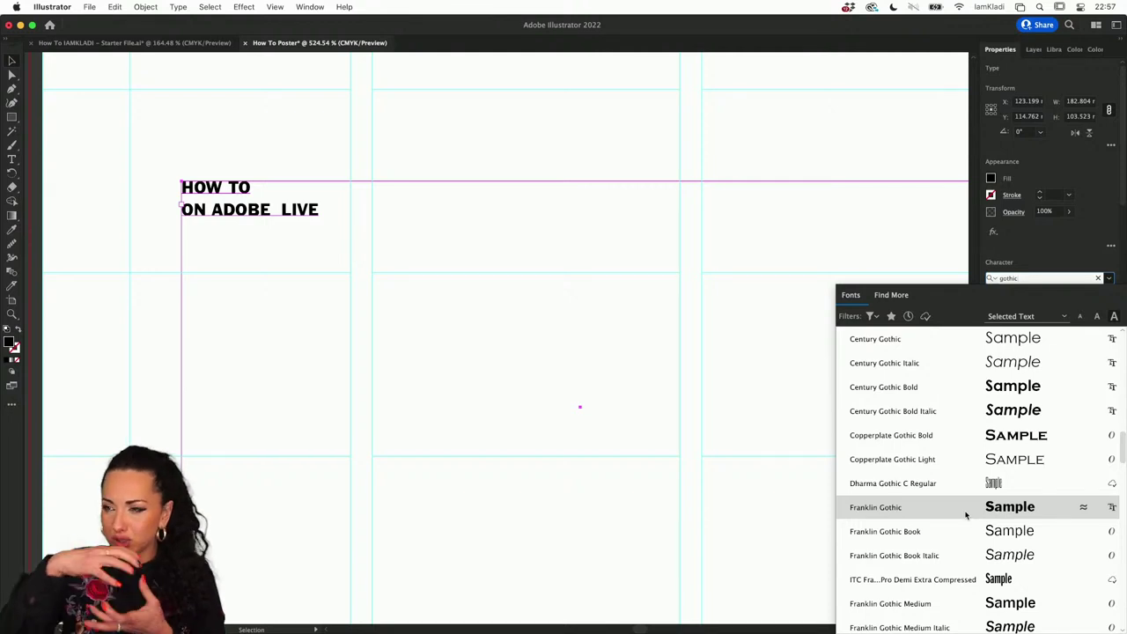
scroll(965, 516, up, 3)
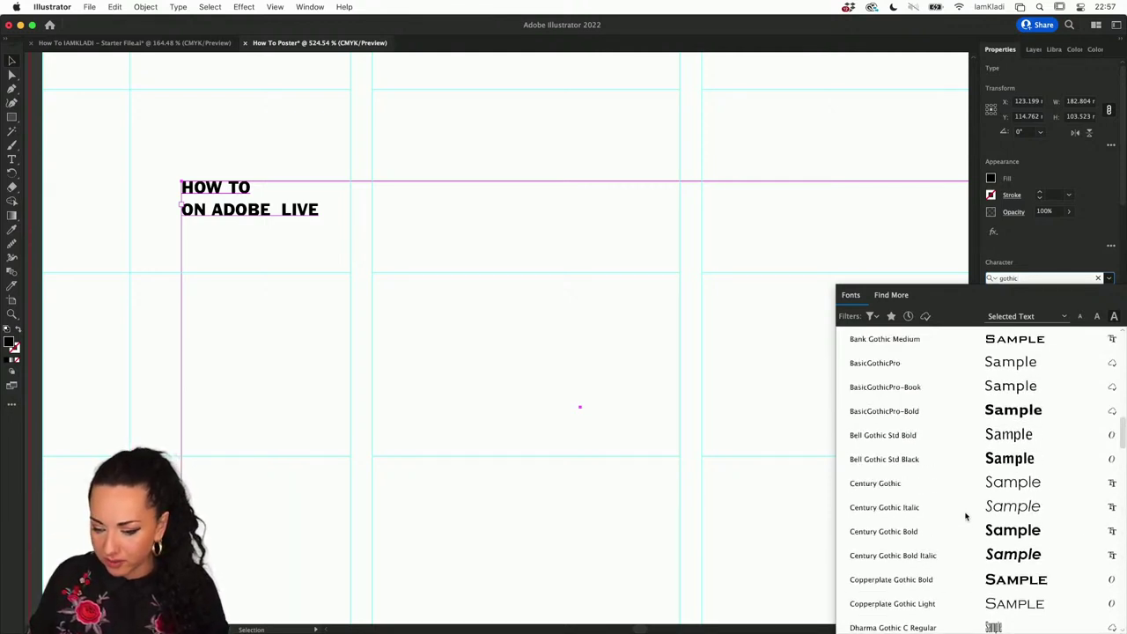
scroll(966, 516, up, 3)
key(Escape)
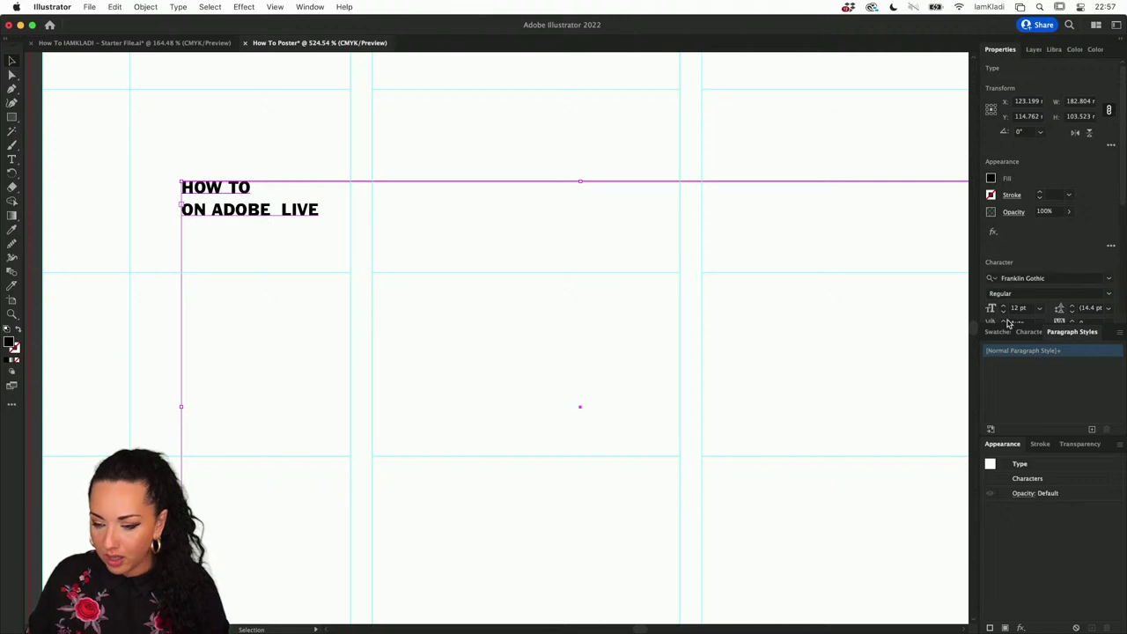
Step: Filter the fonts by "gothi" and apply Alternate Gothic Condensed ATF Black to the headline text
click(1110, 279)
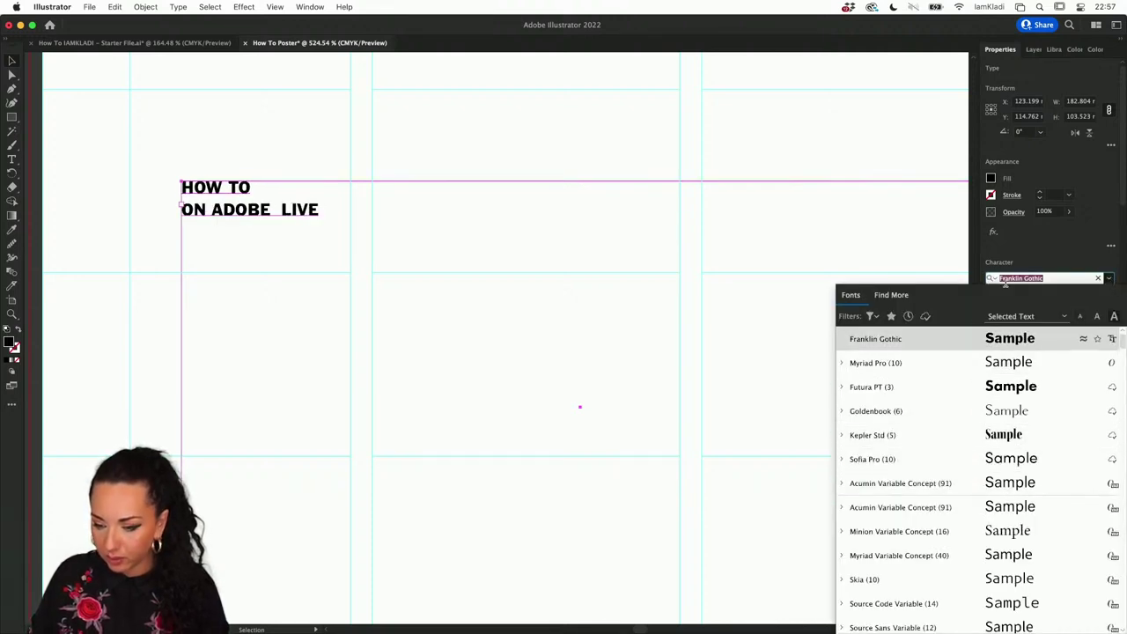
text(goth)
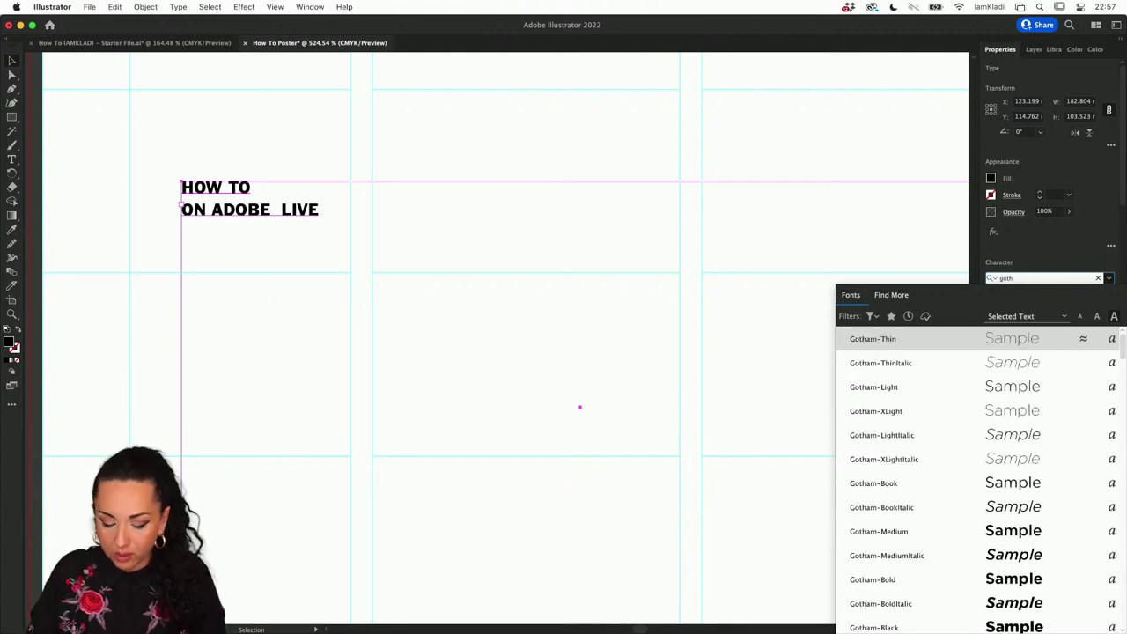
text(i)
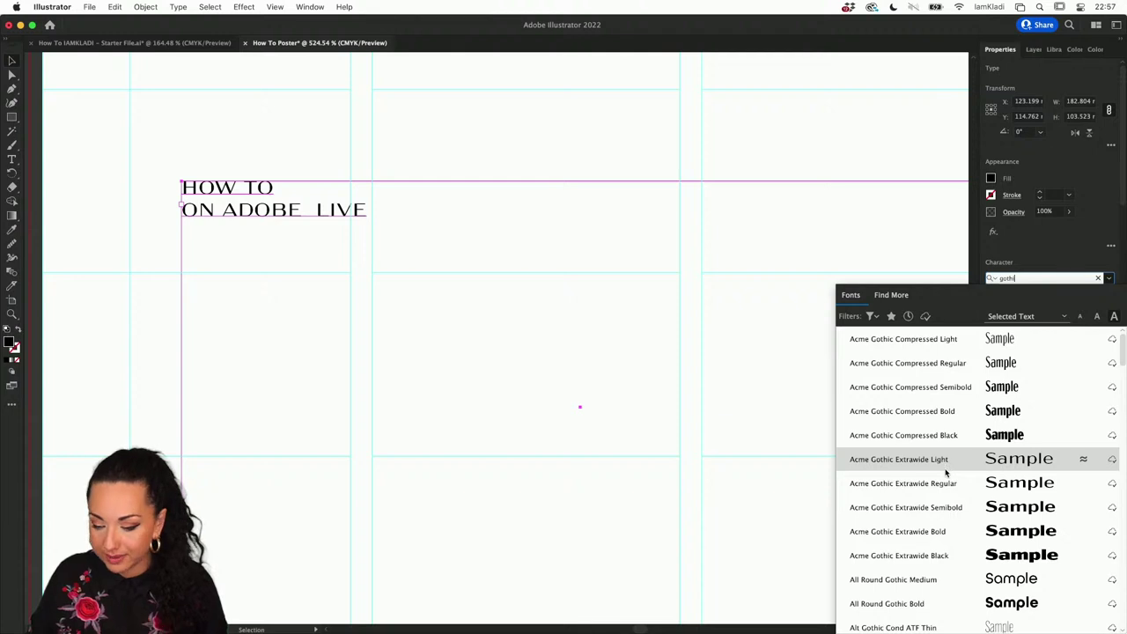
scroll(949, 544, down, 5)
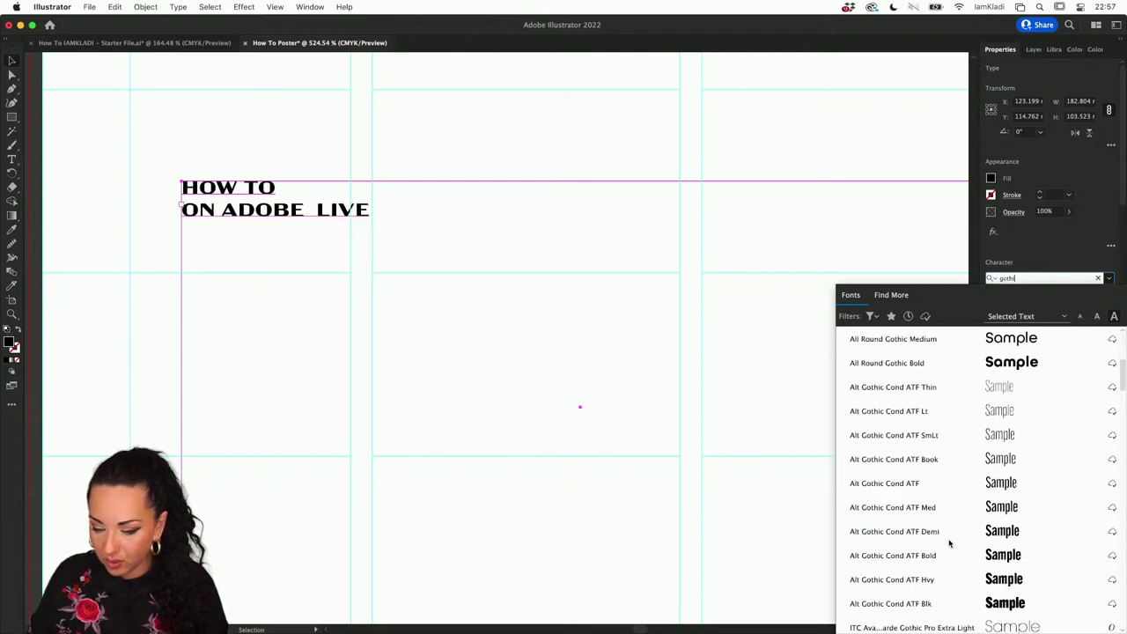
click(923, 606)
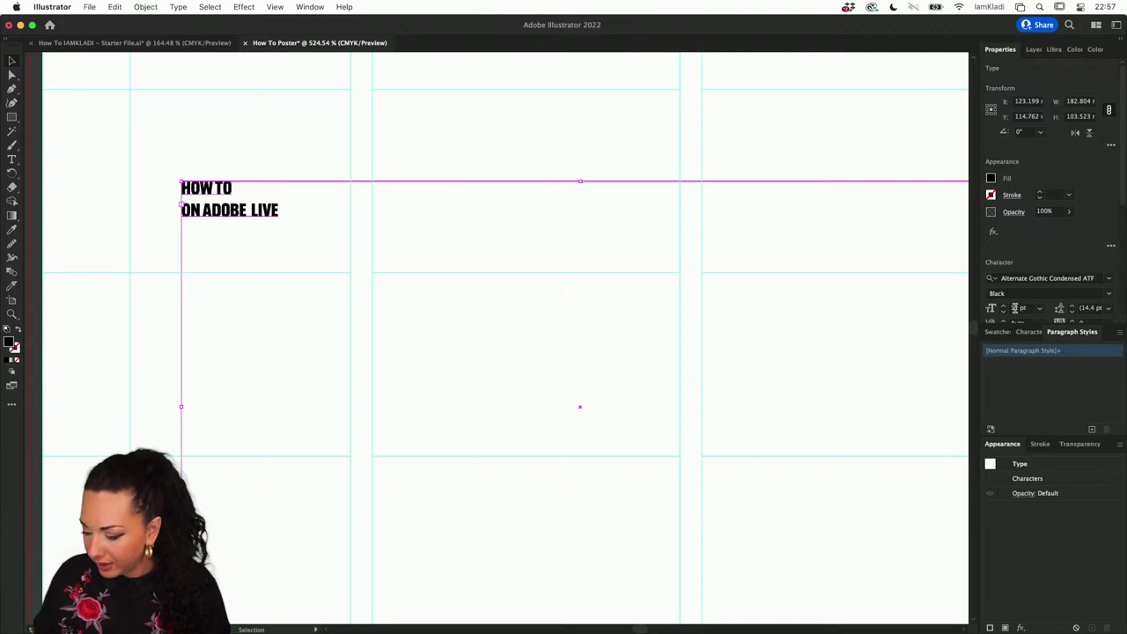
Step: Set the headline text's font size to 89 pt and its leading to 76 pt
click(1015, 307)
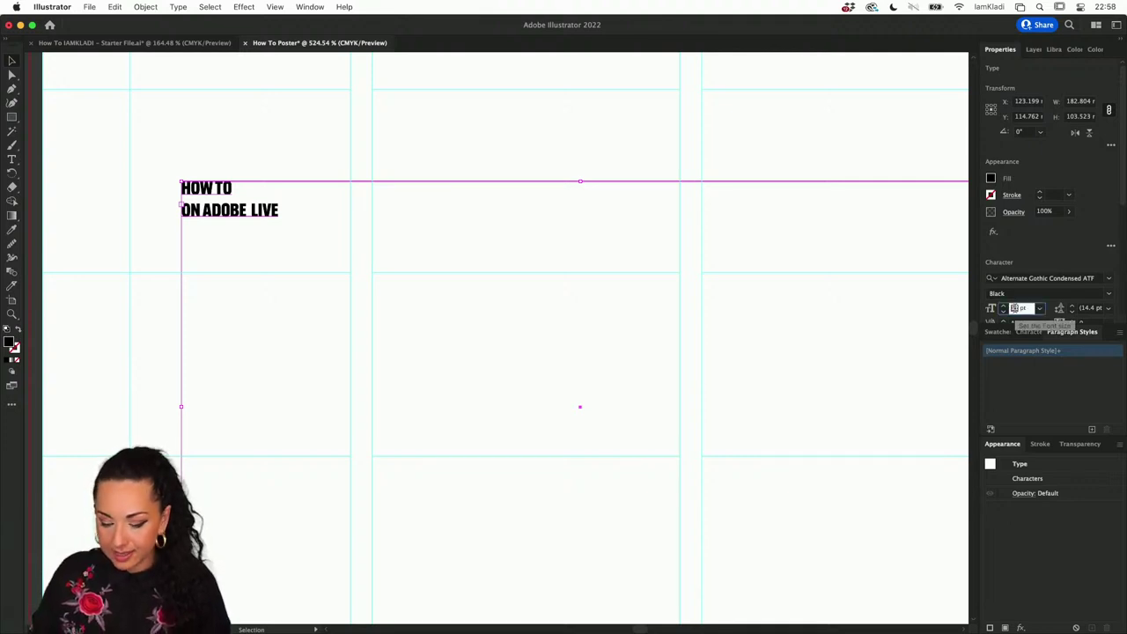
text(83)
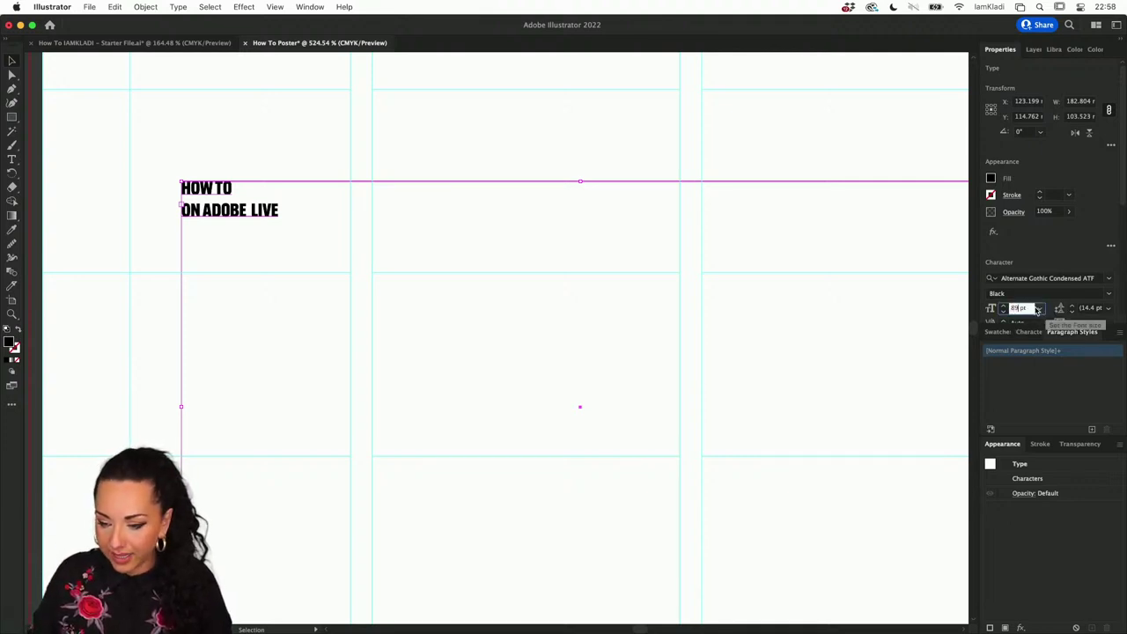
click(1085, 308)
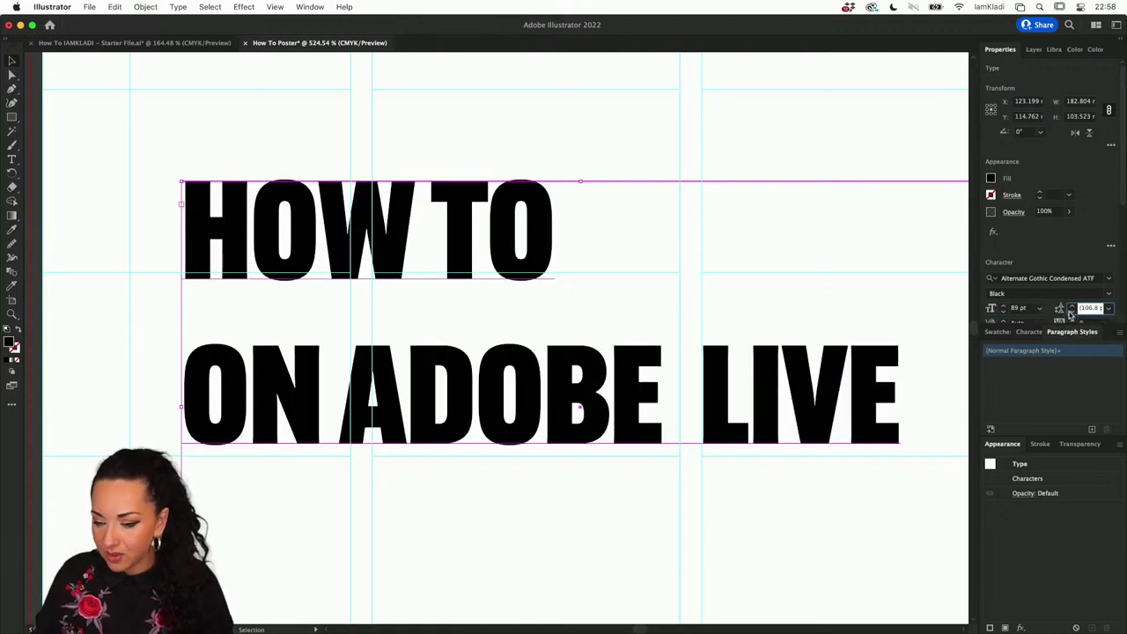
text(15)
key(Return)
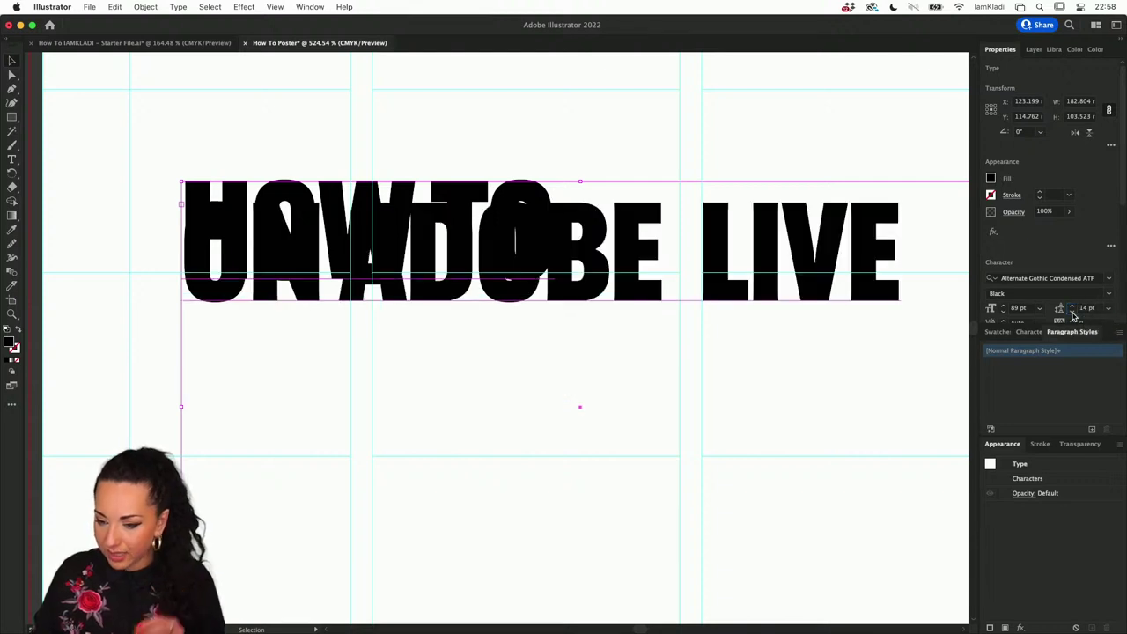
key(Up)
key(Up)
key(Up)
key(Up)
key(Up)
key(Up)
key(Up)
key(Up)
key(Up)
key(Up)
key(Up)
key(Up)
key(Up)
key(Up)
key(Up)
key(Up)
key(Up)
key(Up)
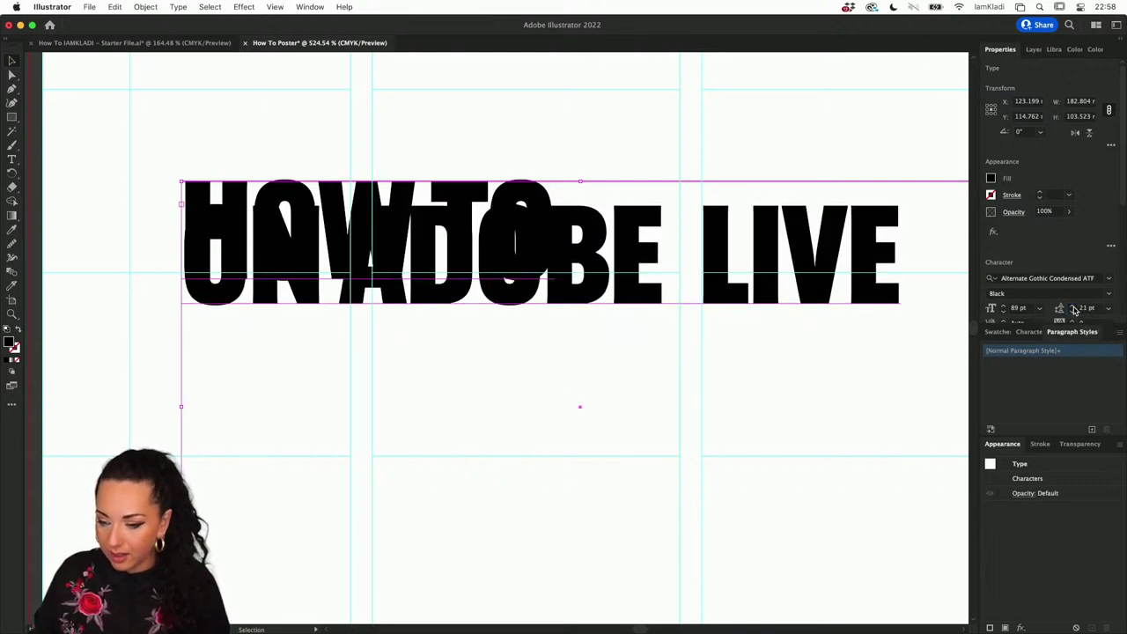
key(Up)
key(Up)
key(Up)
key(Up)
key(Up)
key(Up)
key(Up)
key(Up)
key(Up)
key(Up)
key(Up)
key(Up)
key(Up)
key(Up)
key(Up)
key(Up)
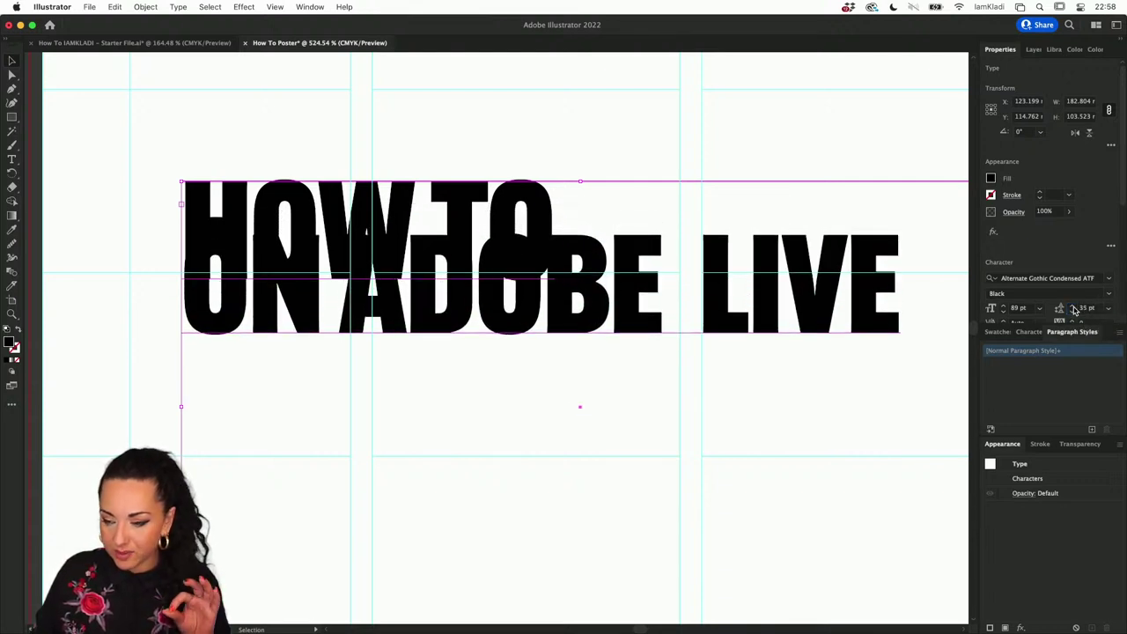
key(Up)
key(Up)
key(Up)
key(Up)
key(Up)
key(Up)
key(Up)
key(Up)
key(Up)
key(Up)
key(Up)
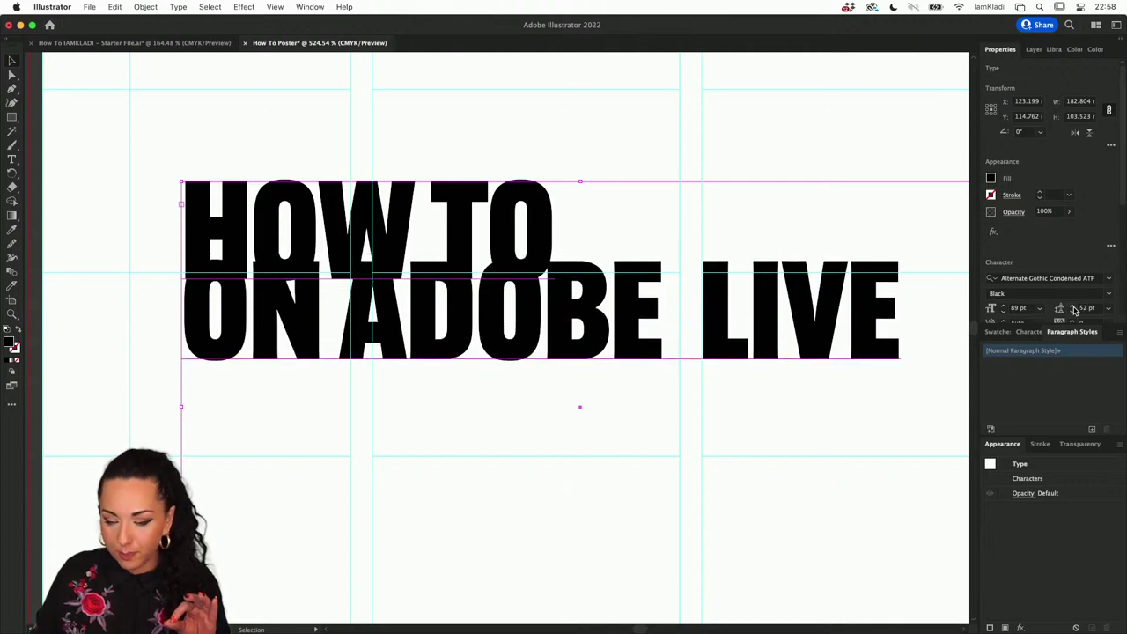
key(Up)
key(Up)
key(Up)
key(Up)
key(Up)
key(Up)
key(Up)
key(Up)
key(Up)
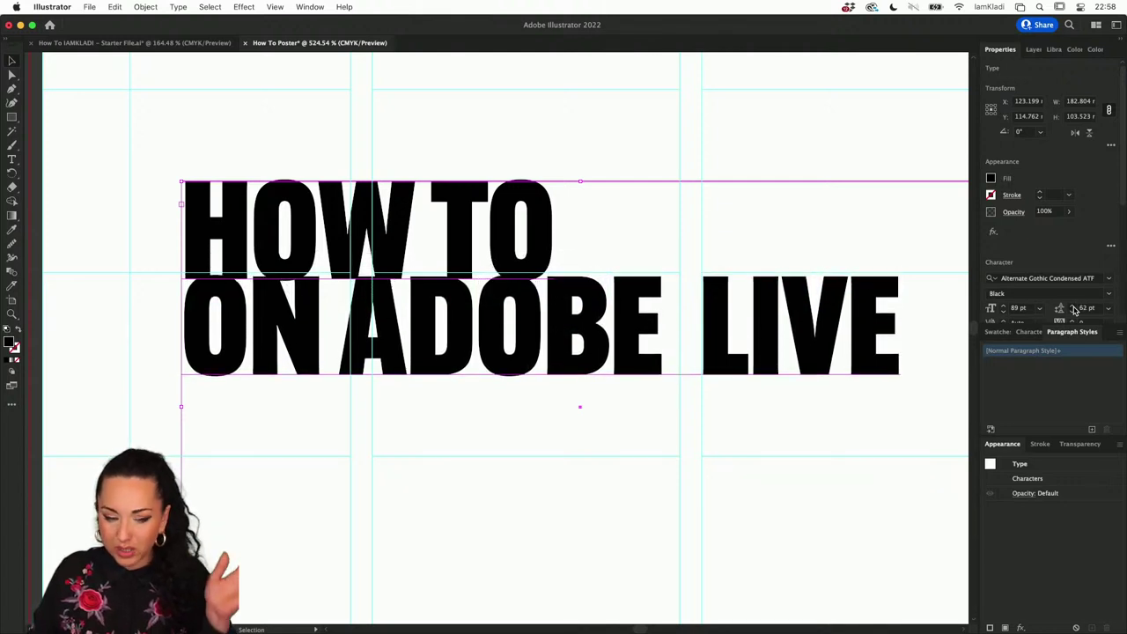
key(Up)
key(Up)
key(Up)
key(Up)
key(Up)
key(Up)
key(Up)
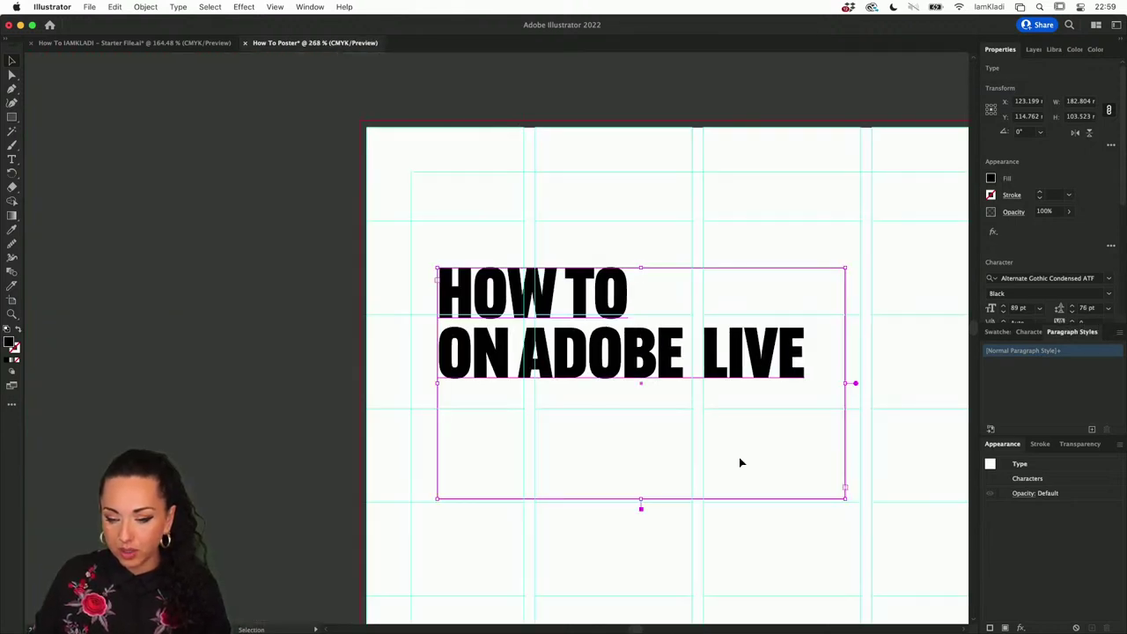
Step: Enlarge the text frame from its lower-right corner to about 242 mm wide and 258 mm high
scroll(738, 459, down, 2)
scroll(738, 458, right, 1)
drag(809, 433, 925, 627)
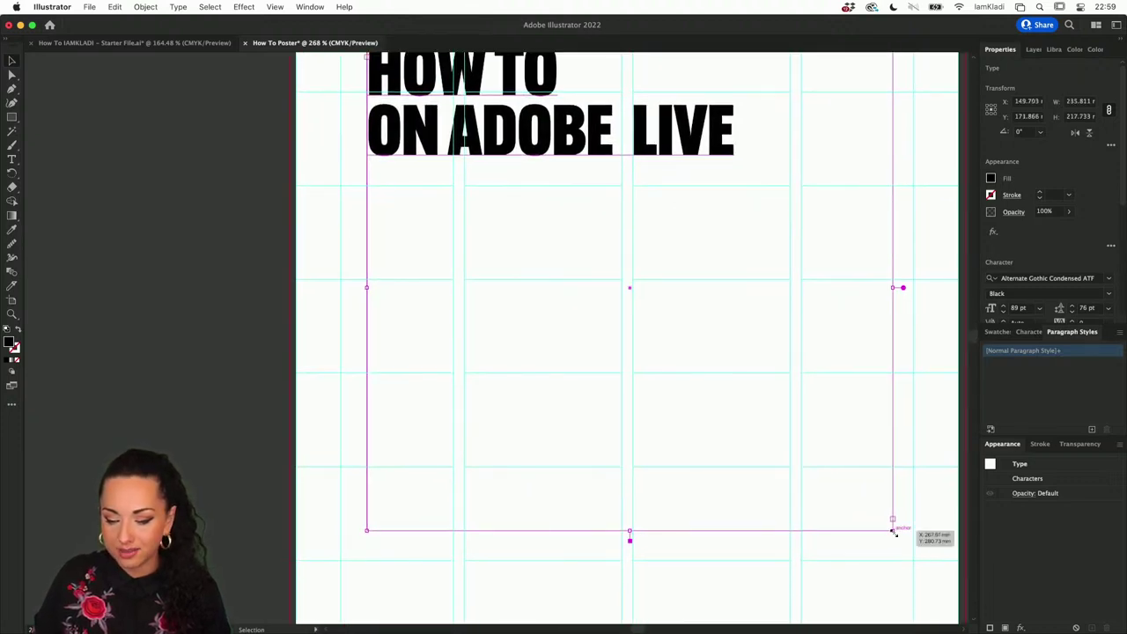
drag(892, 529, 905, 619)
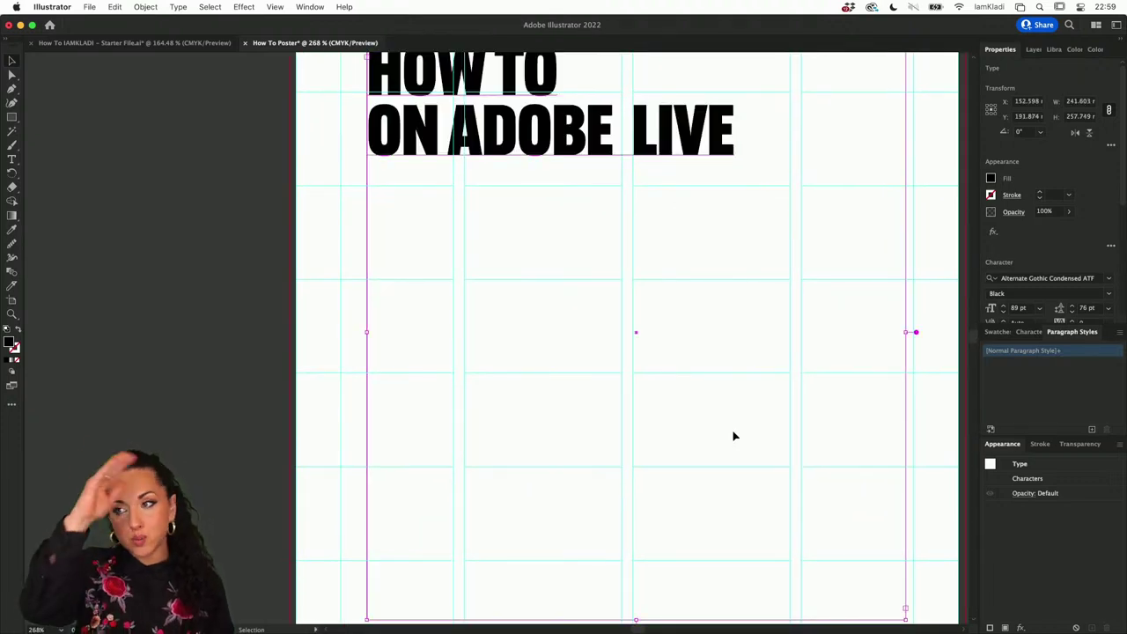
Step: Copy the whole headline and paste it twice below the original, starting each copy on a new line
double_click(587, 153)
key(super+a)
key(super+c)
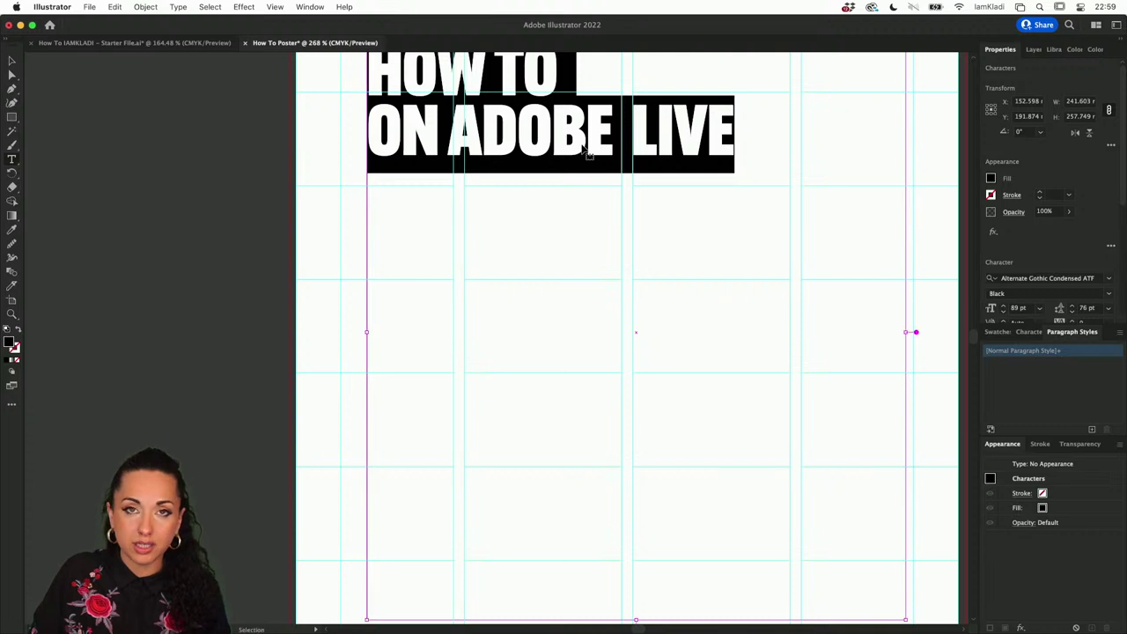
click(580, 144)
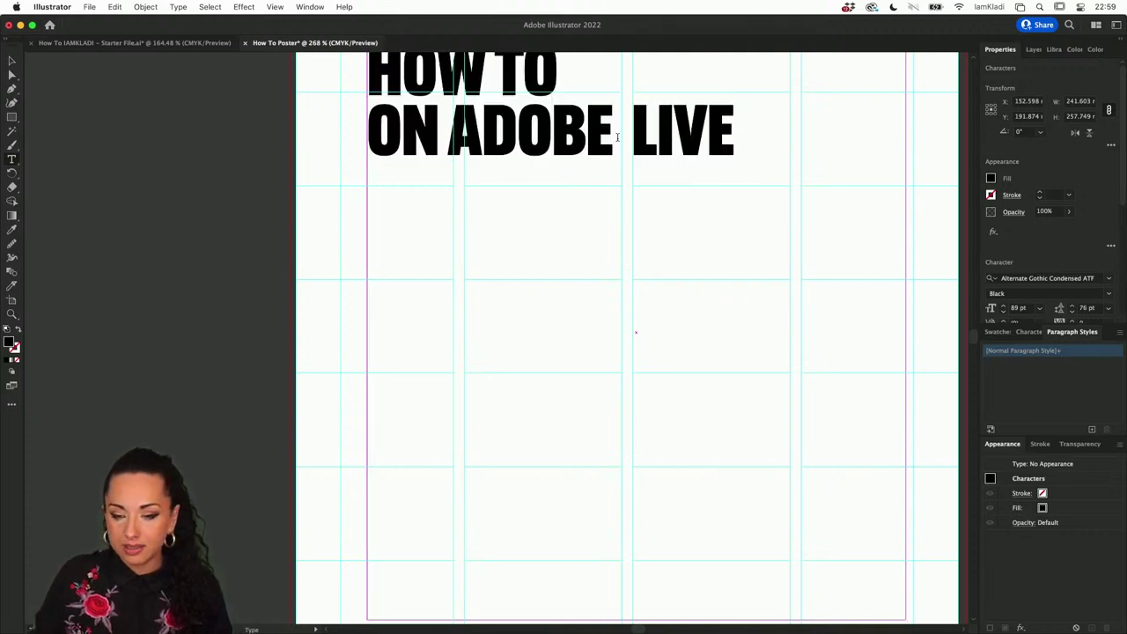
click(730, 129)
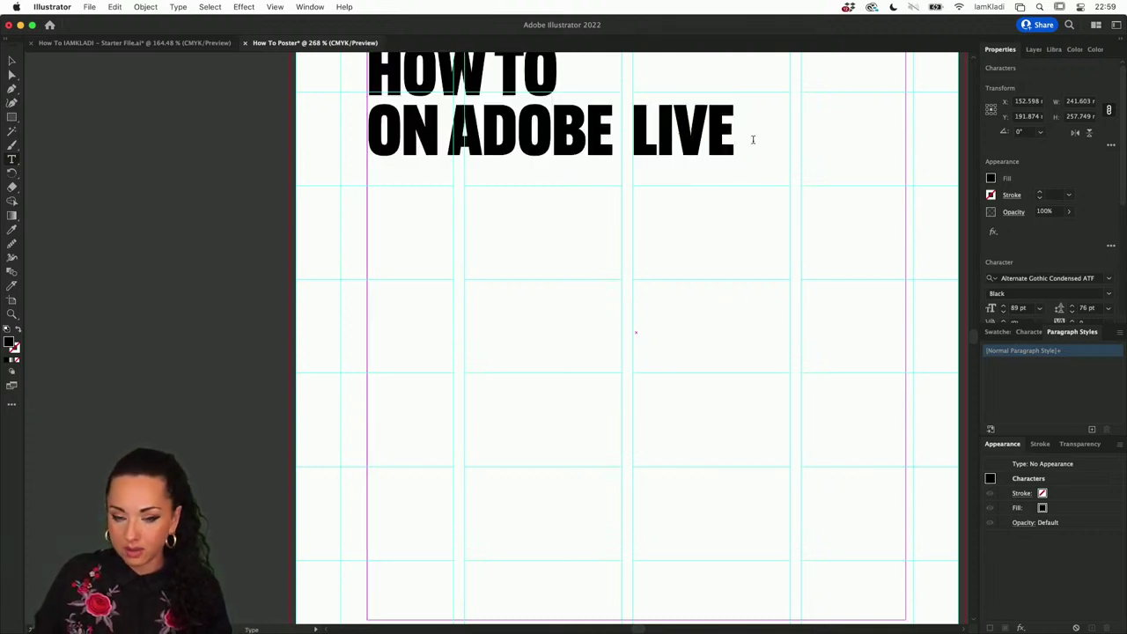
key(super+v)
key(super+v)
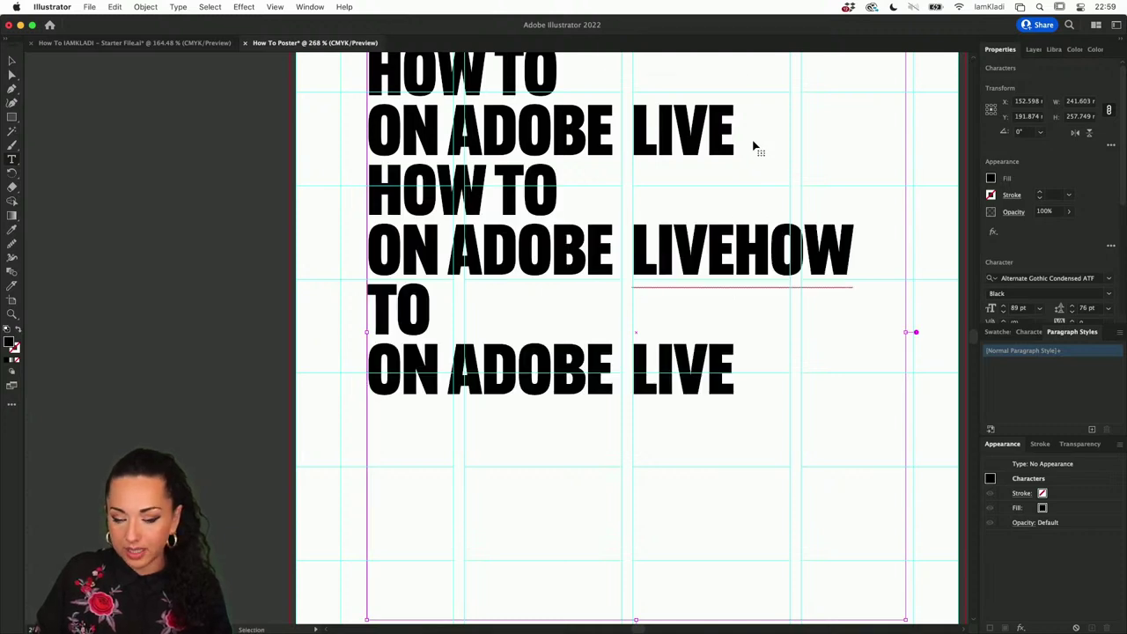
click(733, 246)
key(Return)
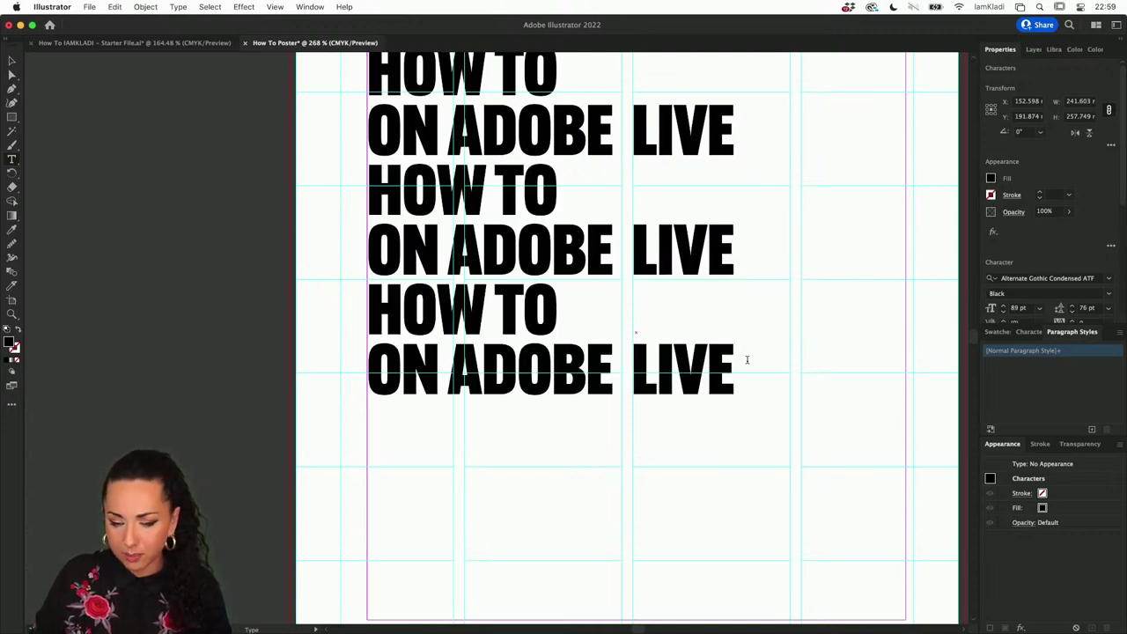
Step: Add two more copies of the headline without blank lines between them to fill the frame, and finish editing the text
scroll(747, 359, down, 2)
key(Return)
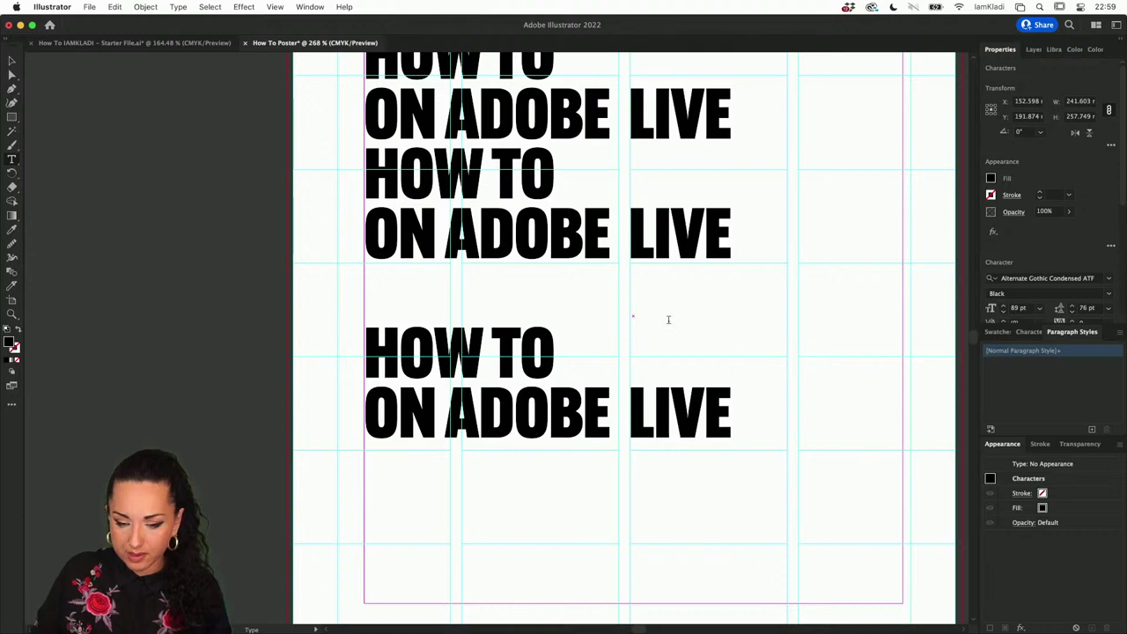
key(BackSpace)
key(super+0)
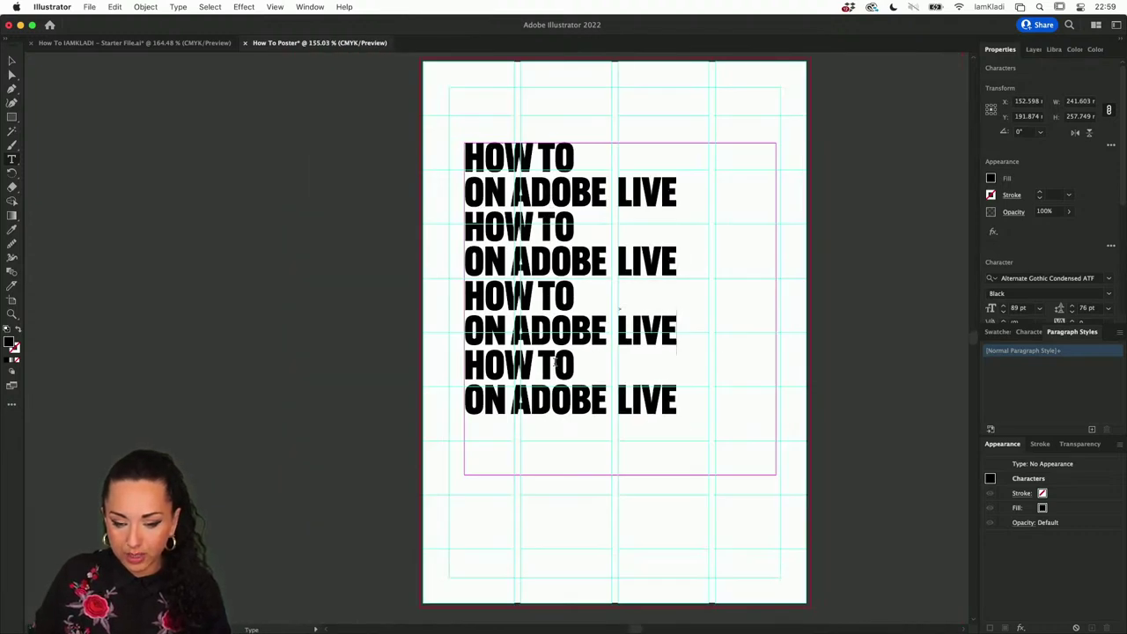
key(Delete)
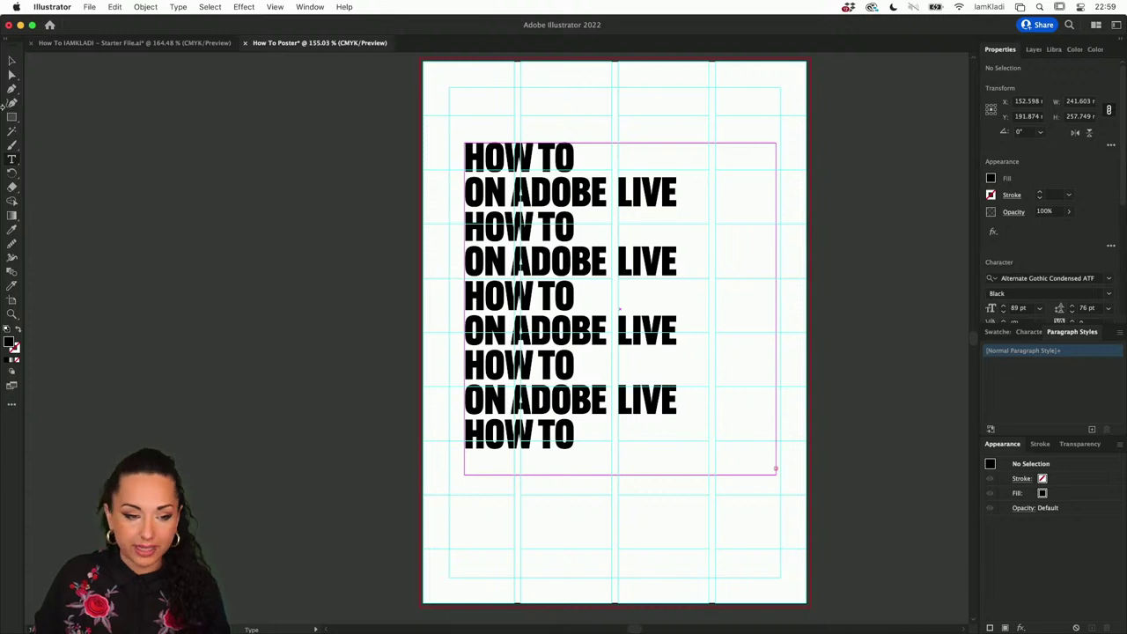
click(13, 61)
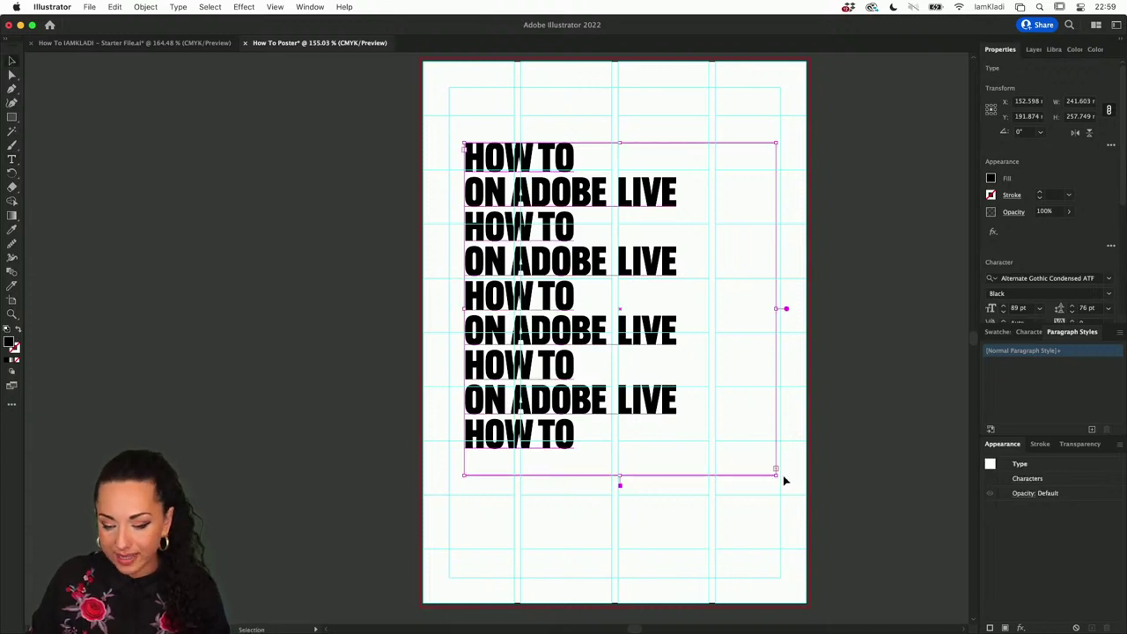
Step: Try the headline text as point type, and resize its area text frame to about 215 mm wide and 341 mm high
drag(777, 470, 783, 563)
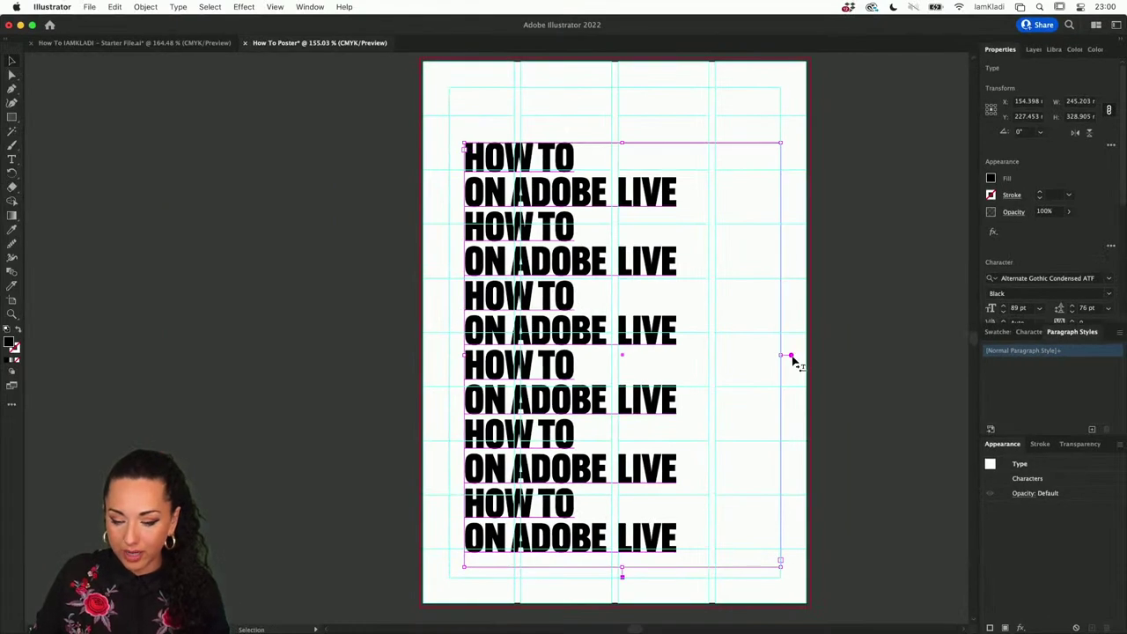
double_click(790, 357)
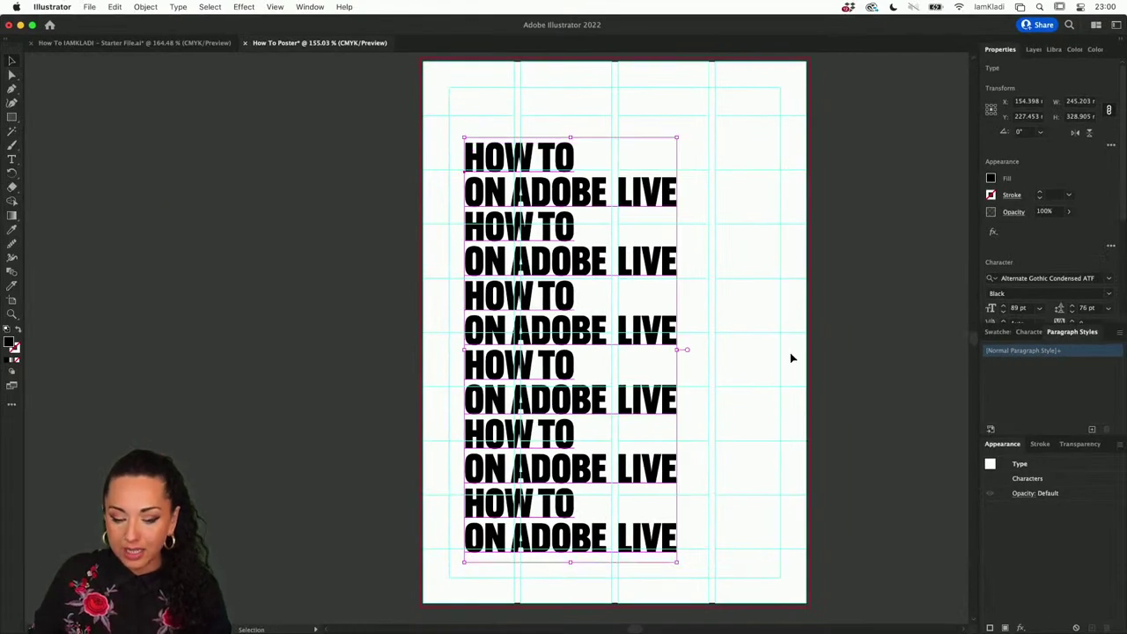
drag(678, 564, 823, 500)
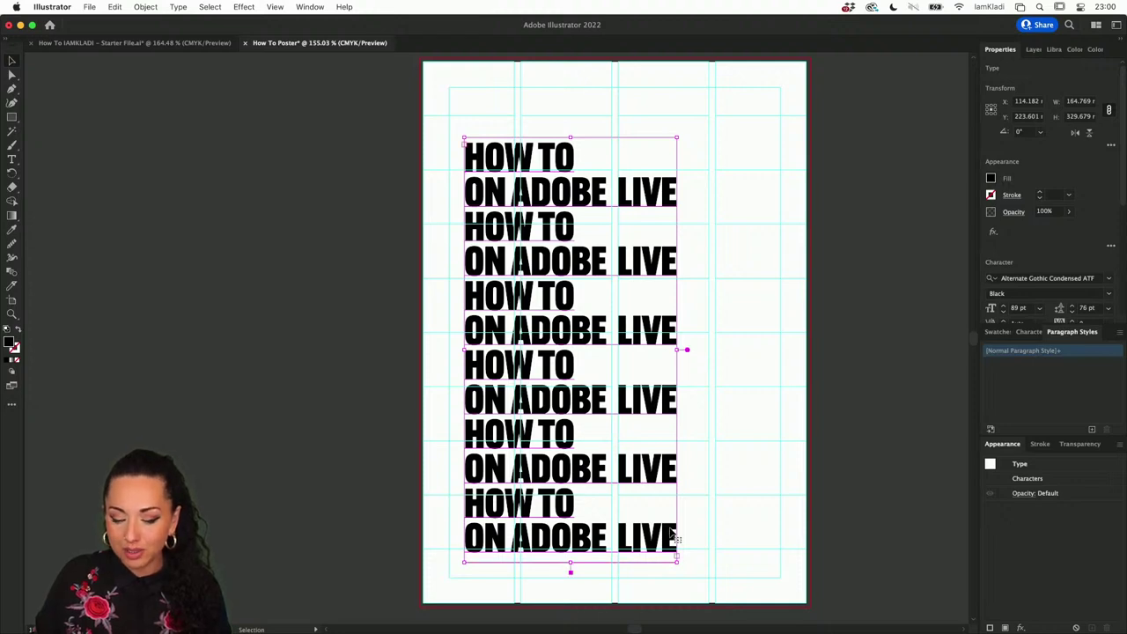
drag(677, 560, 742, 577)
scroll(743, 576, down, 1)
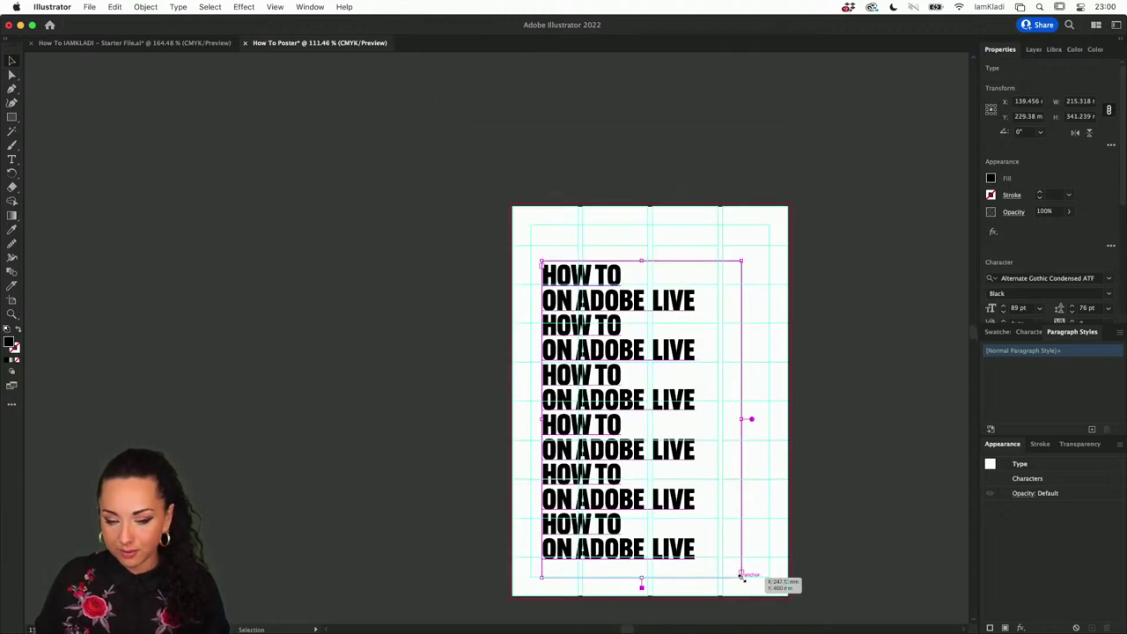
scroll(742, 577, down, 1)
Step: Move the text frame off the artboard onto the canvas at its left, and place a duplicate further left
mouse_move(575, 374)
mouse_down()
mouse_move(409, 332)
mouse_move(612, 328)
mouse_move(579, 364)
mouse_up()
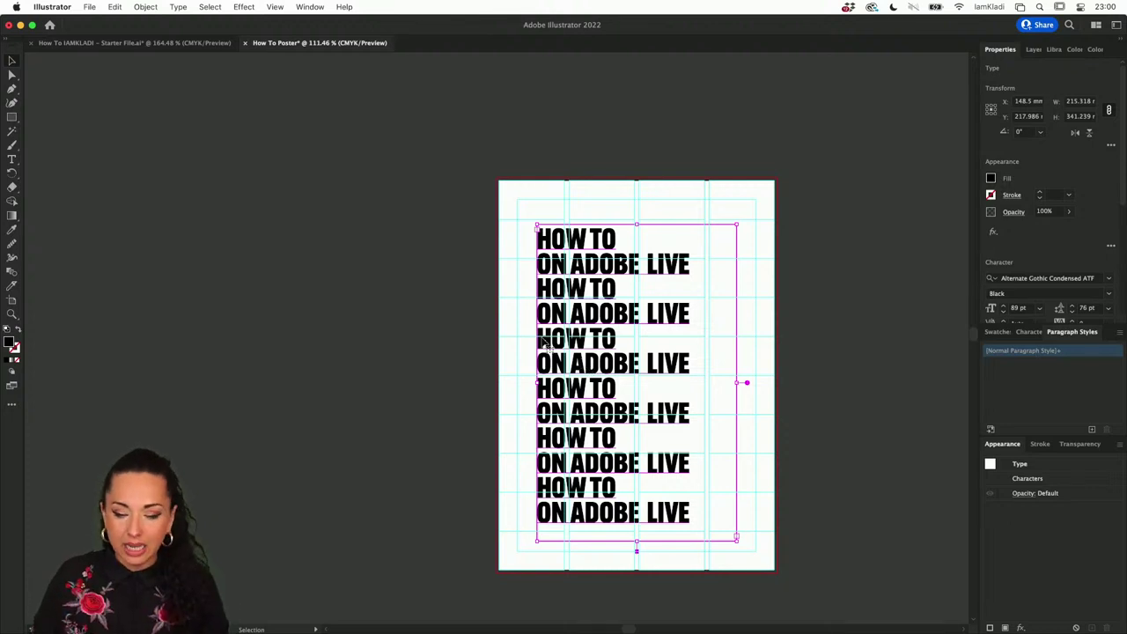
drag(601, 318, 403, 309)
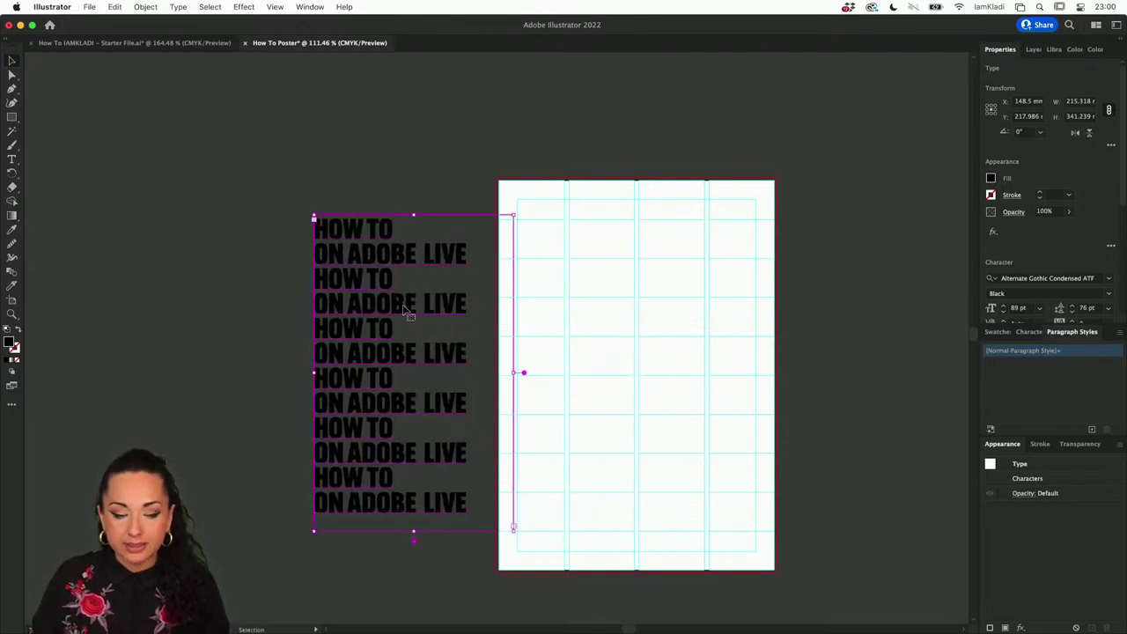
scroll(402, 309, down, 3)
scroll(403, 309, left, 5)
drag(456, 268, 398, 253)
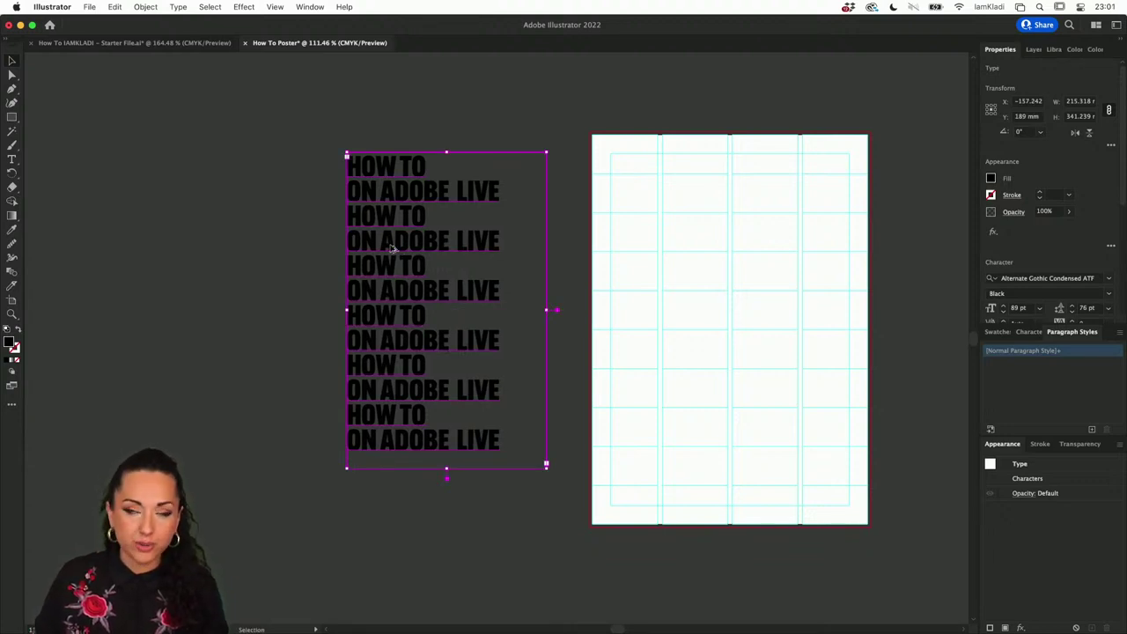
alt+drag(398, 252, 160, 250)
Step: Select the text frame nearest the artboard, display the document's symbols and enlarge their list to show all of them
click(470, 224)
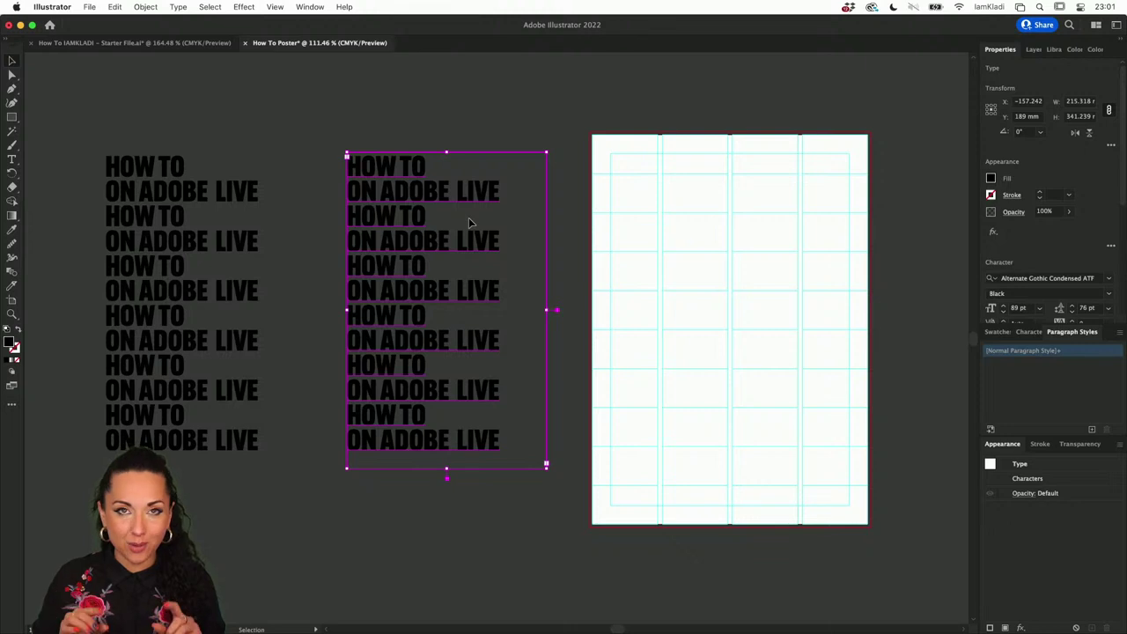
click(305, 7)
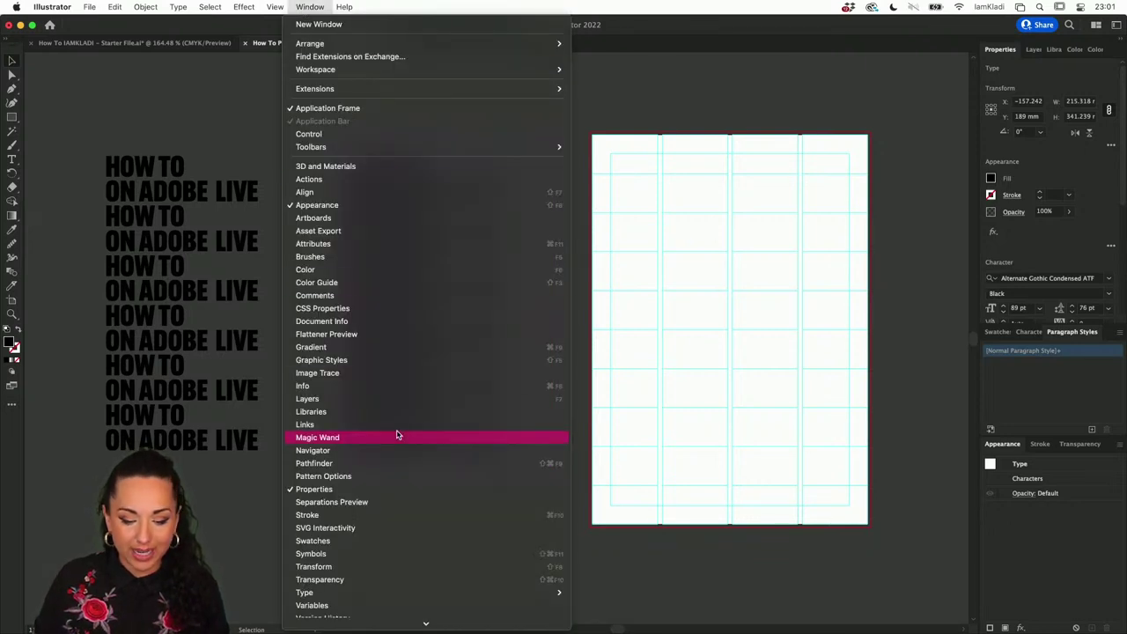
click(355, 553)
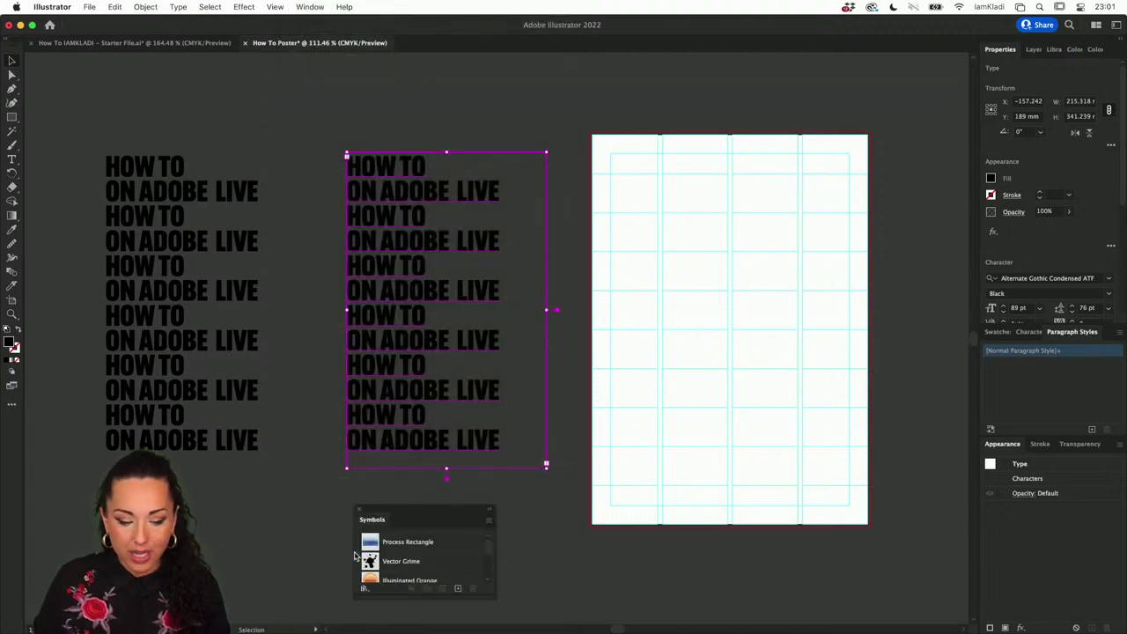
drag(411, 513, 641, 257)
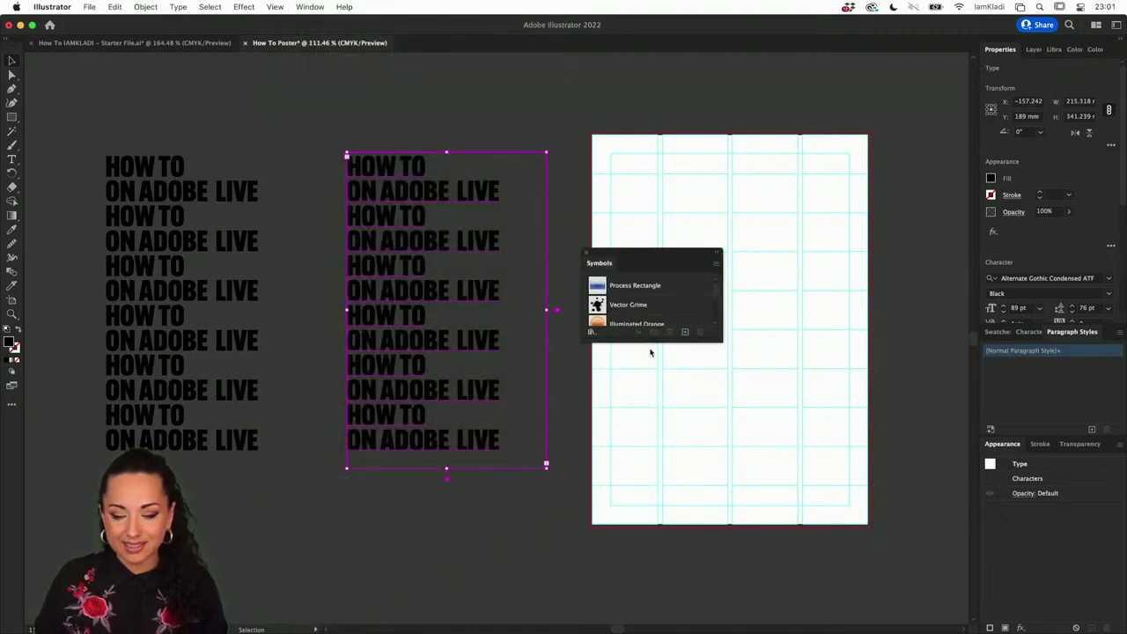
drag(649, 343, 646, 435)
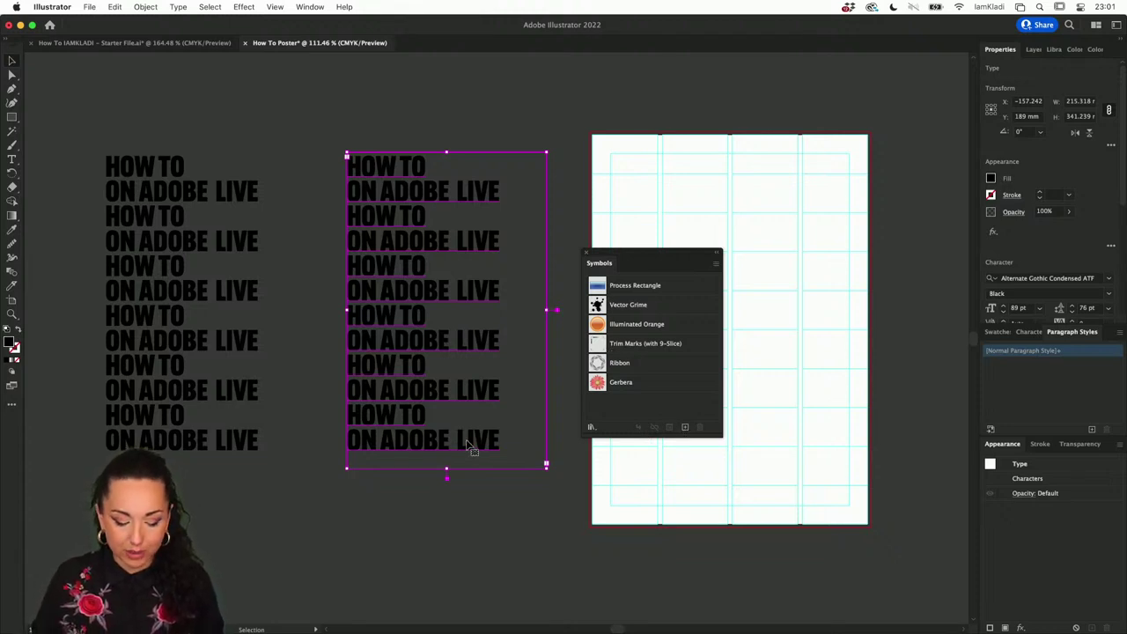
Step: Convert the text nearest the artboard to outlines, and reposition both text blocks side by side on the canvas
key(super+shift+o)
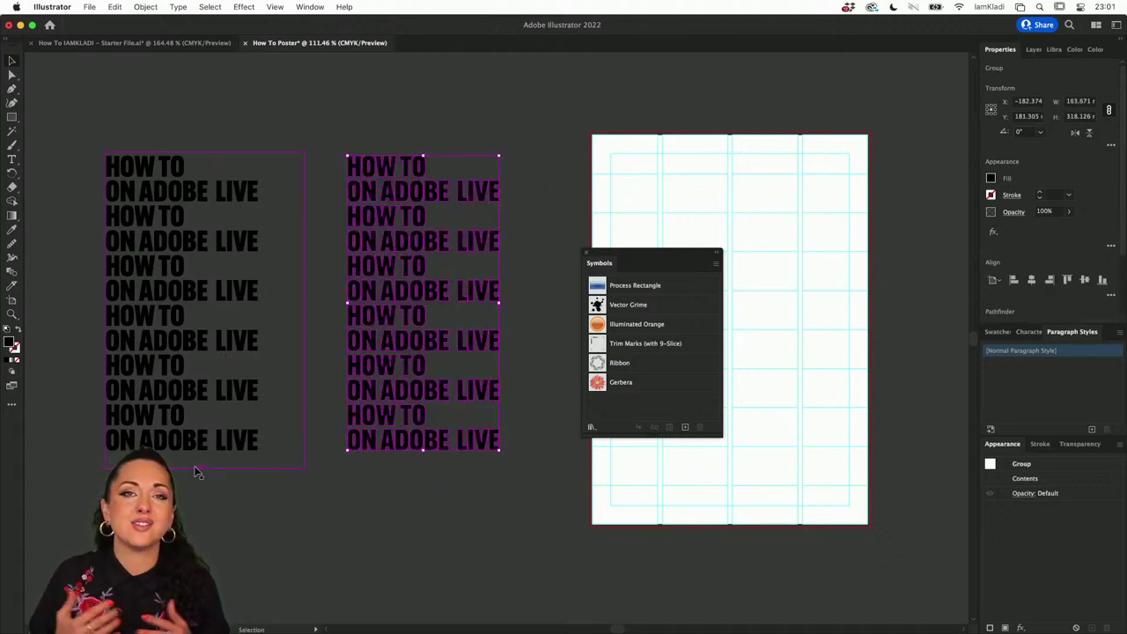
mouse_move(211, 301)
mouse_down()
mouse_move(182, 266)
mouse_move(199, 310)
mouse_up()
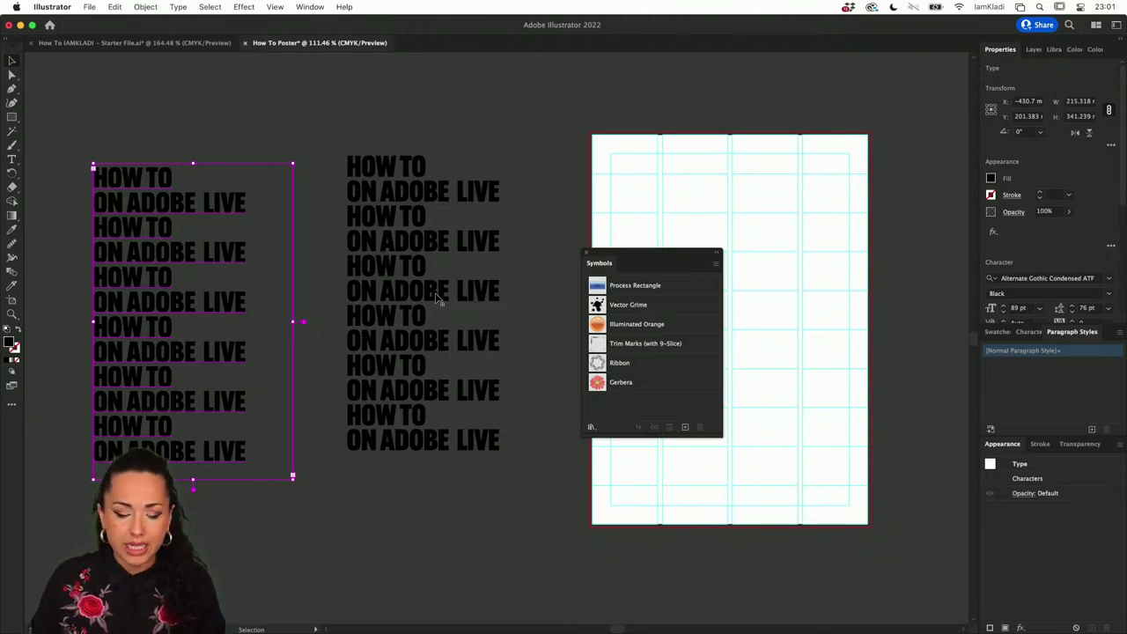
drag(435, 299, 419, 317)
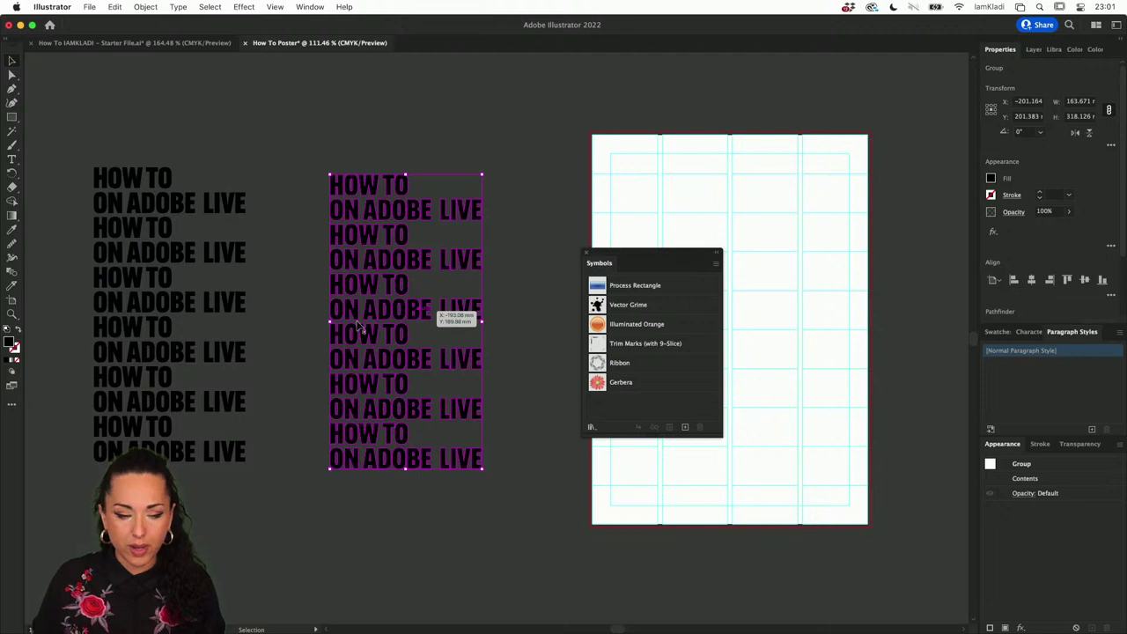
click(137, 324)
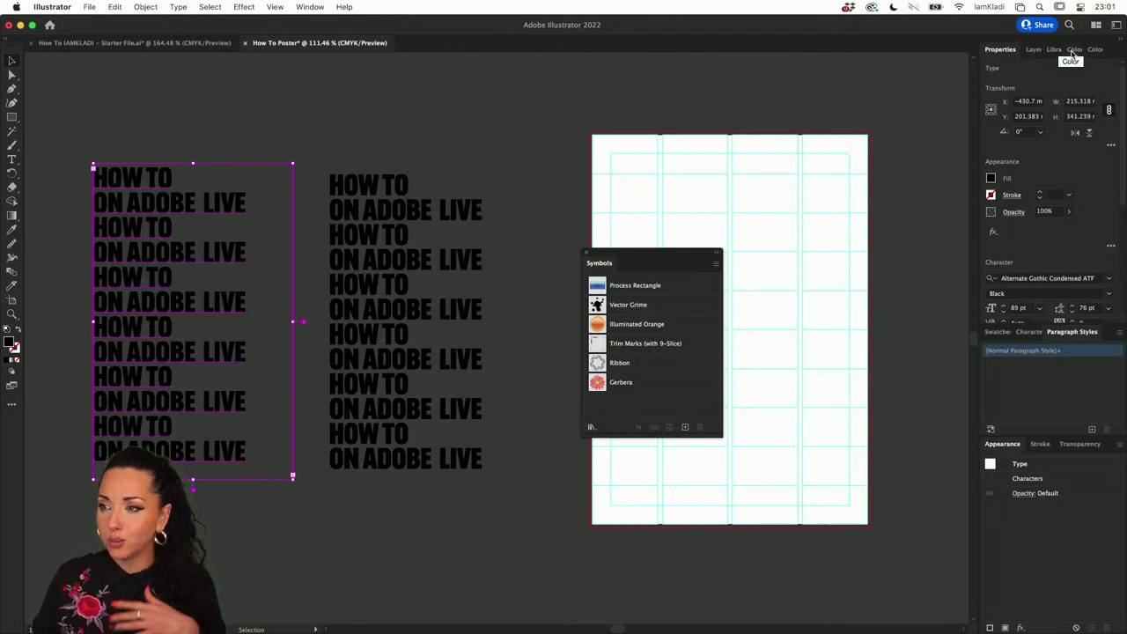
drag(425, 209, 446, 203)
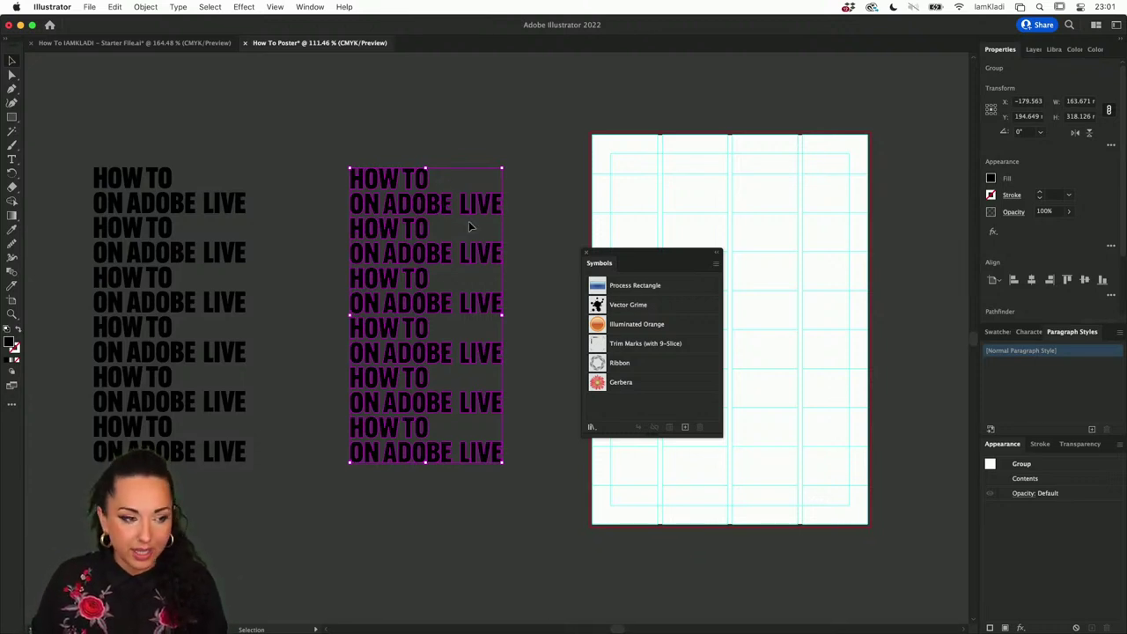
drag(439, 212, 432, 215)
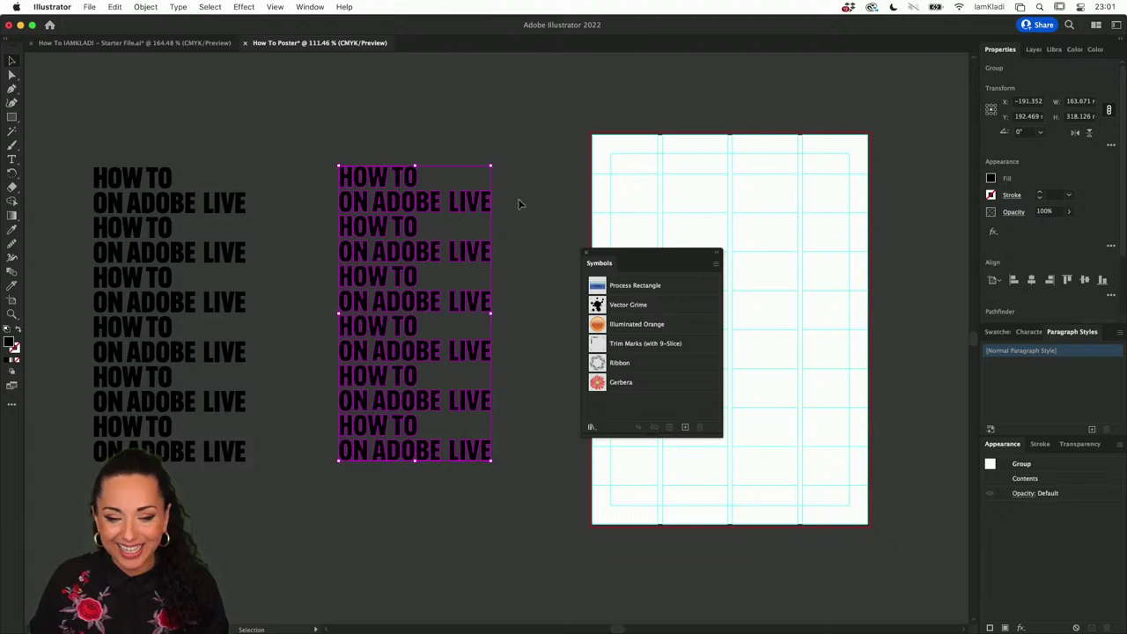
Step: Save the outlined text as a dynamic symbol named "Text" with export type Movie Clip, and move the symbol list clear of the artboard
click(685, 428)
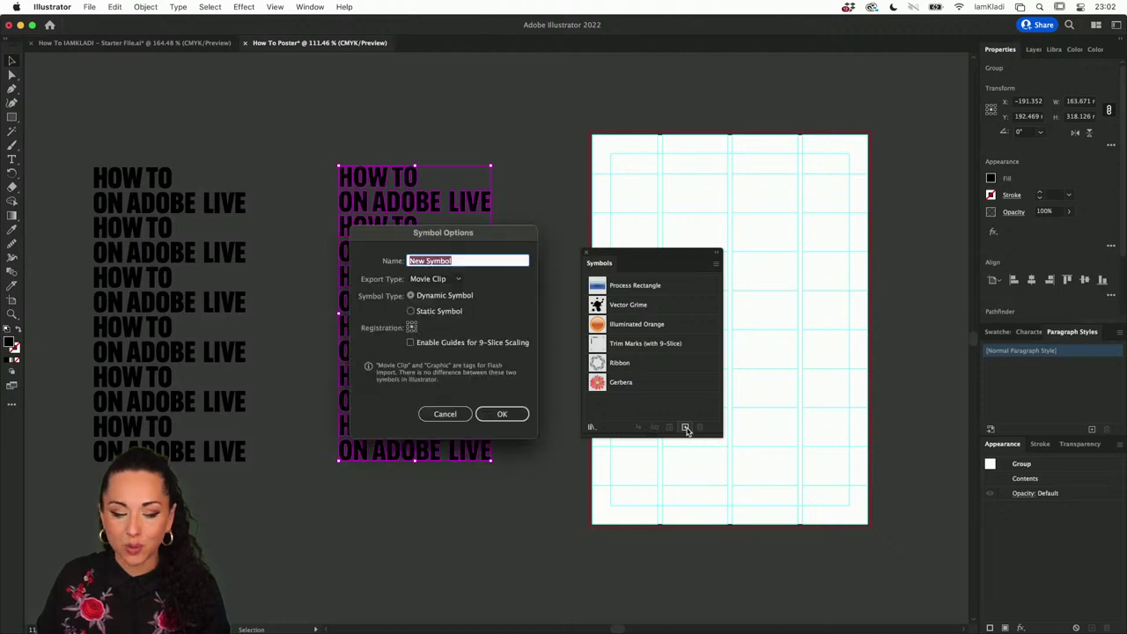
text(Te)
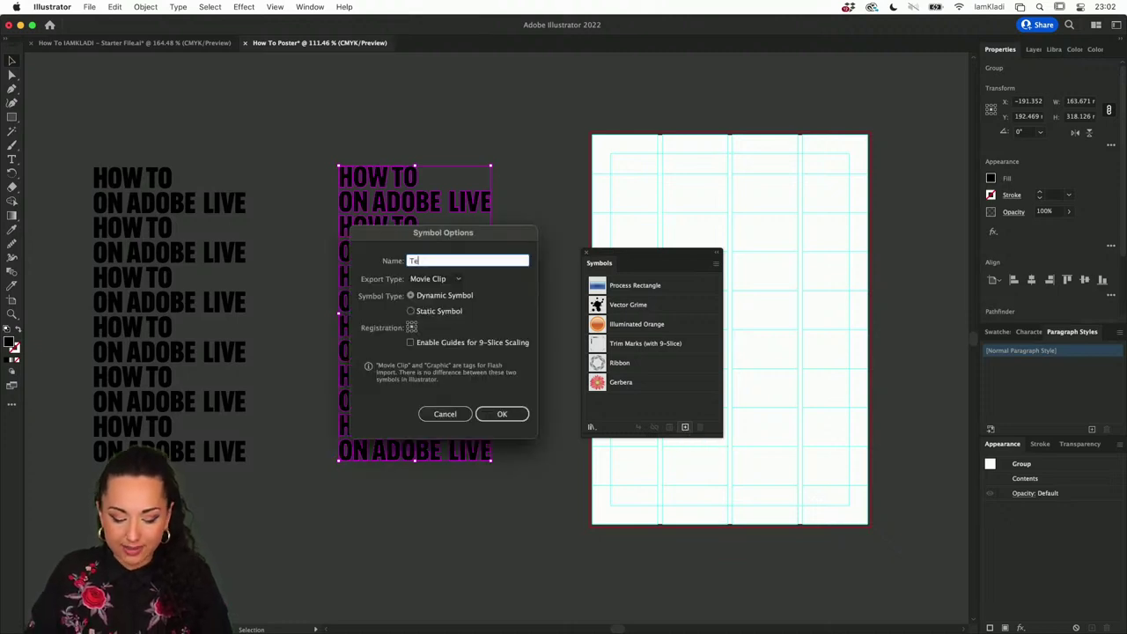
text(xt)
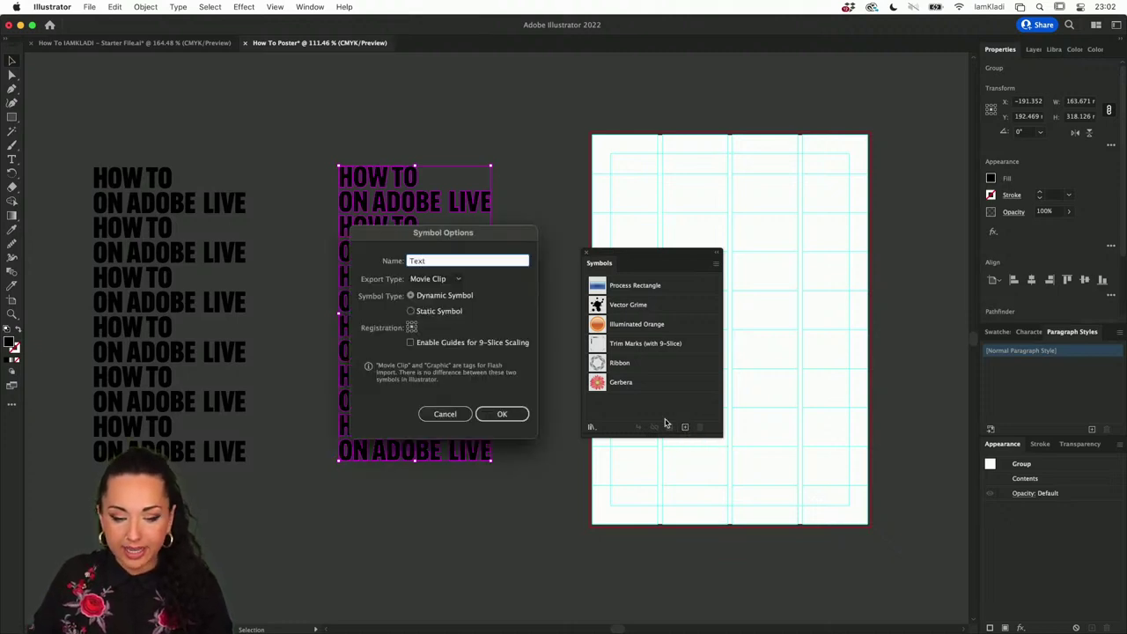
click(455, 279)
click(465, 293)
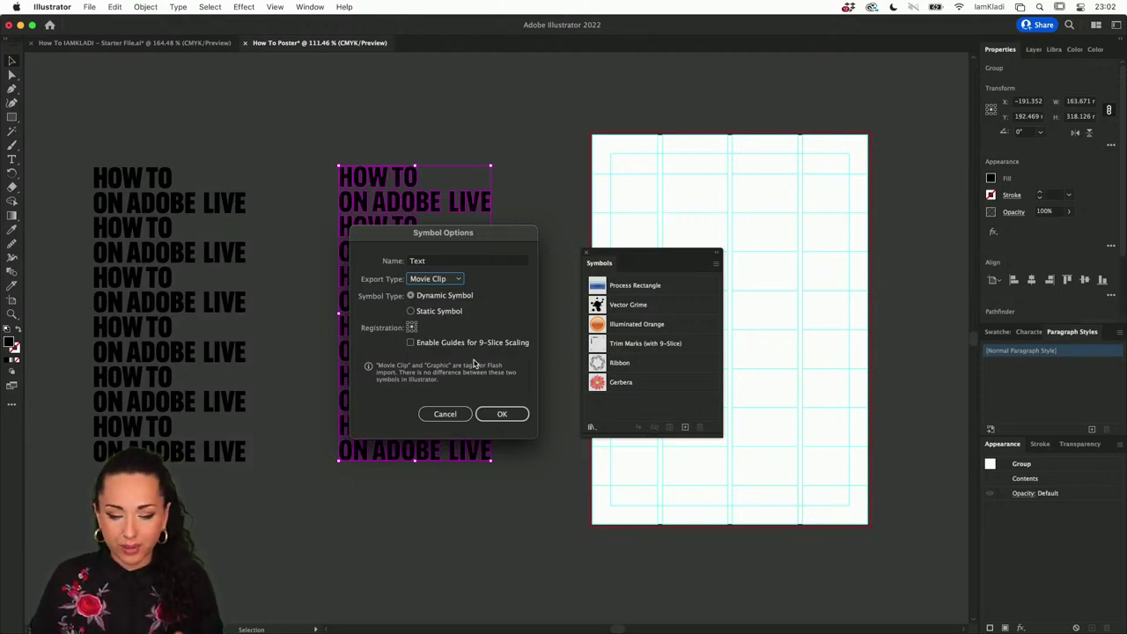
click(500, 413)
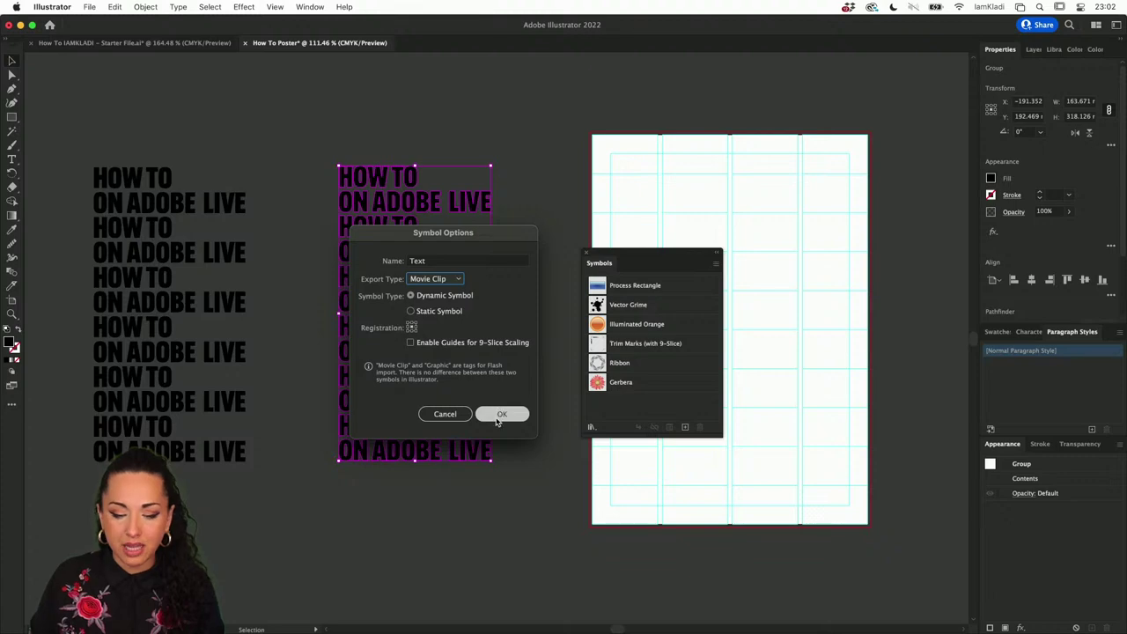
click(497, 419)
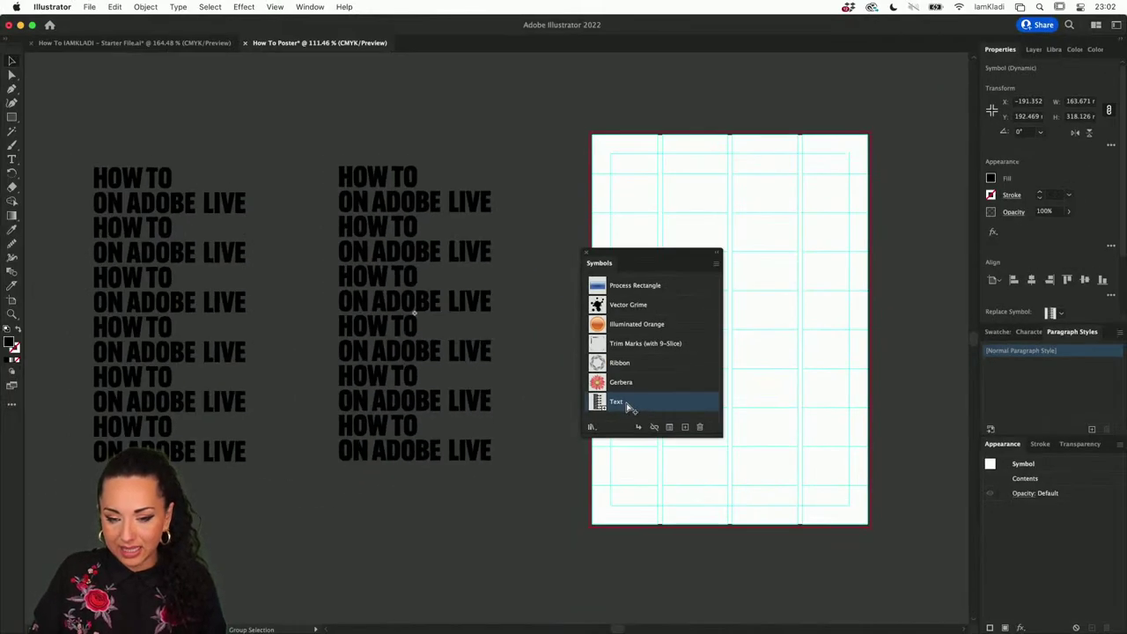
drag(607, 263, 115, 392)
scroll(757, 282, right, 3)
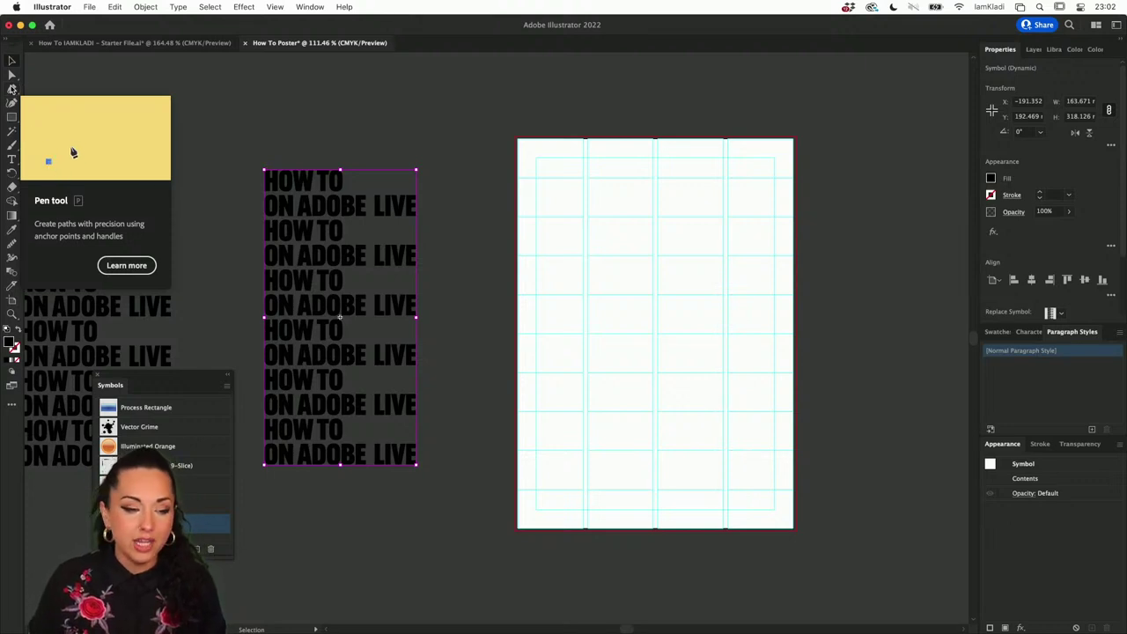
Step: Try a wavy path about 182 mm wide with the Curvature tool, swap its fill for a stroke, and delete it
click(11, 103)
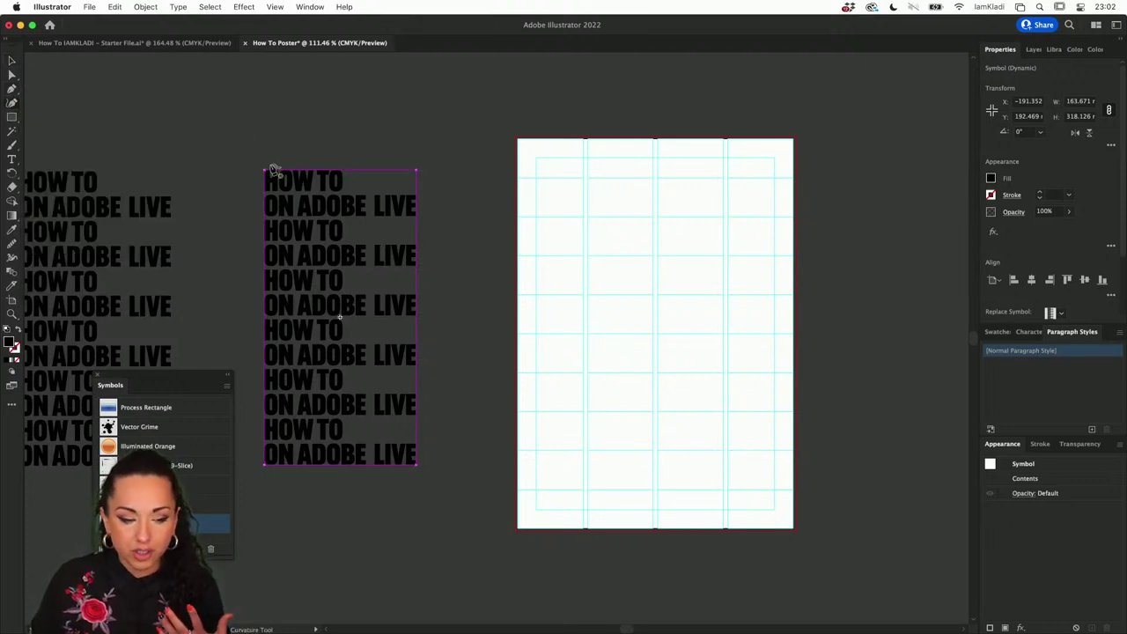
click(565, 240)
click(654, 207)
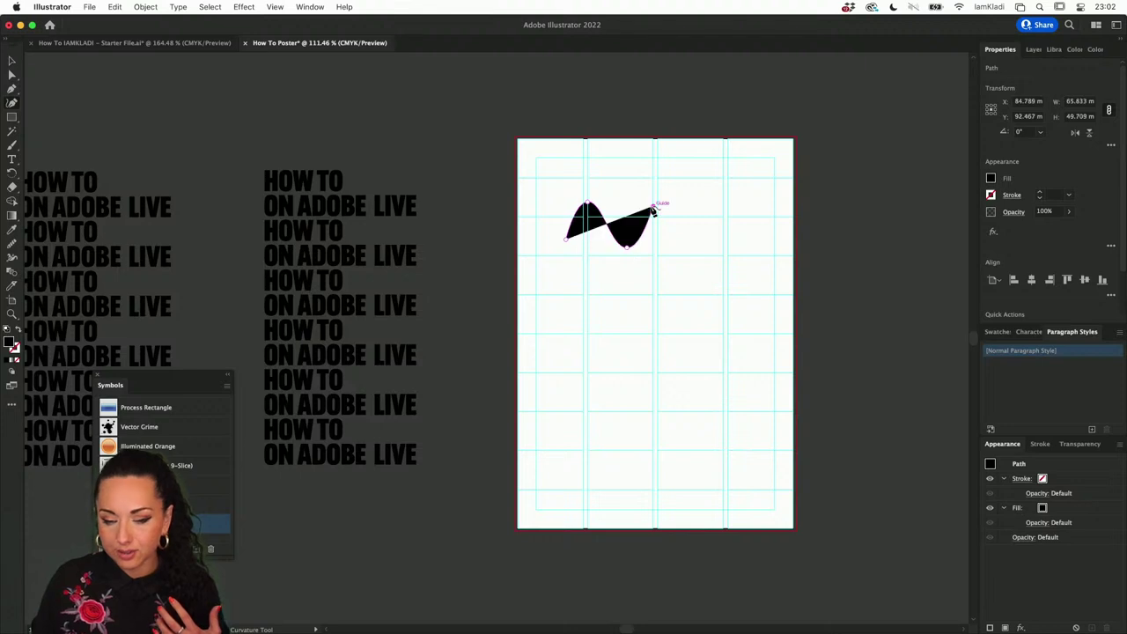
click(675, 233)
click(699, 264)
click(711, 199)
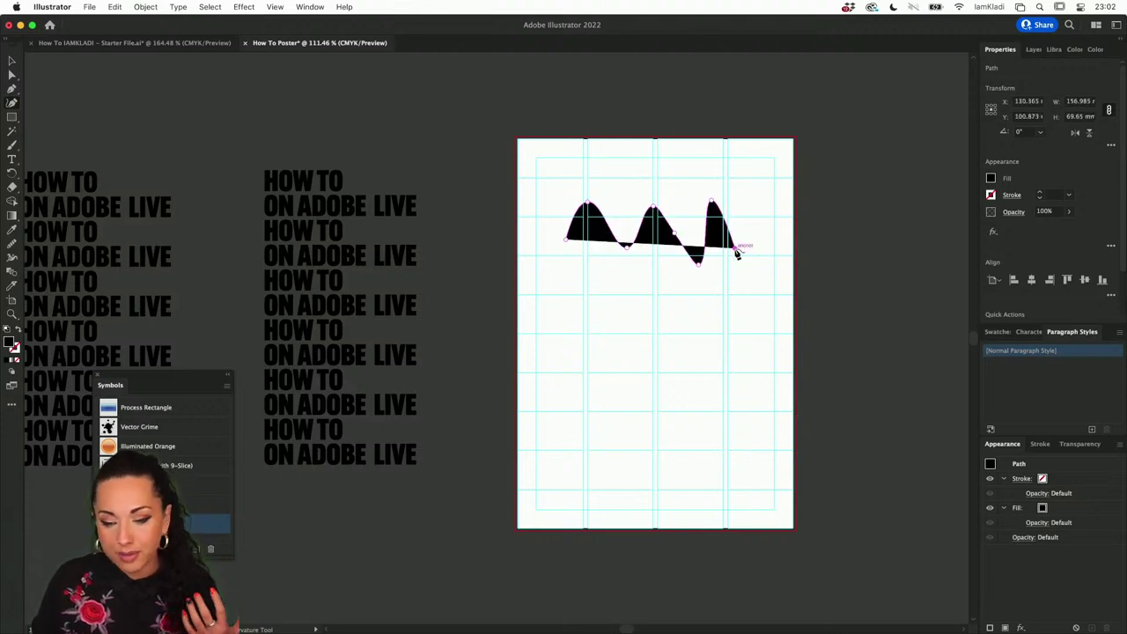
click(736, 250)
key(shift+x)
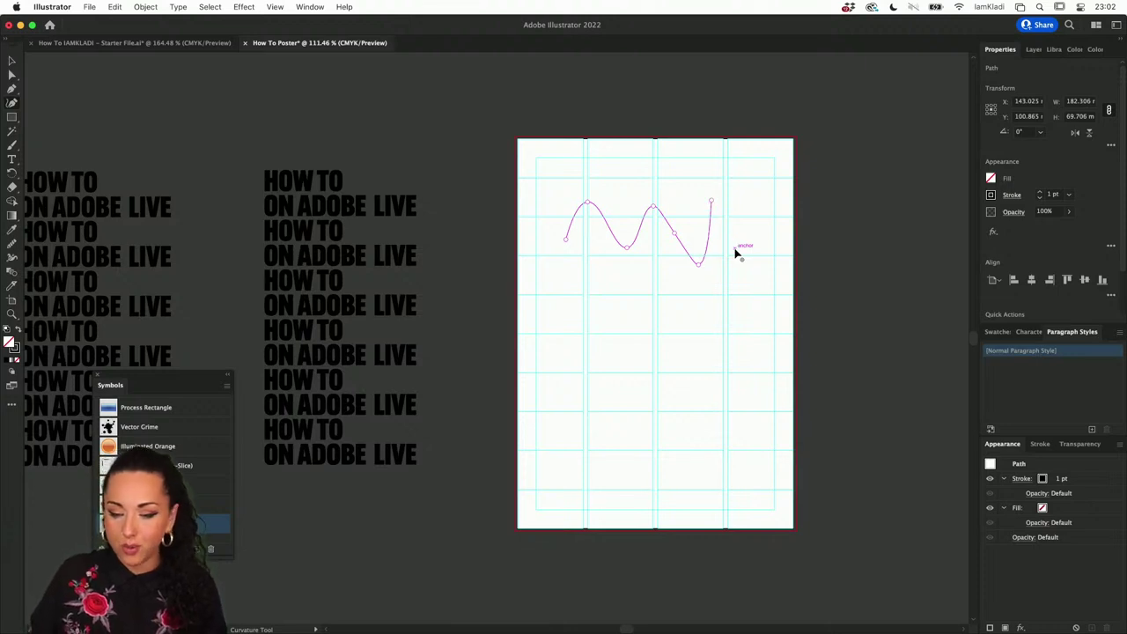
key(Delete)
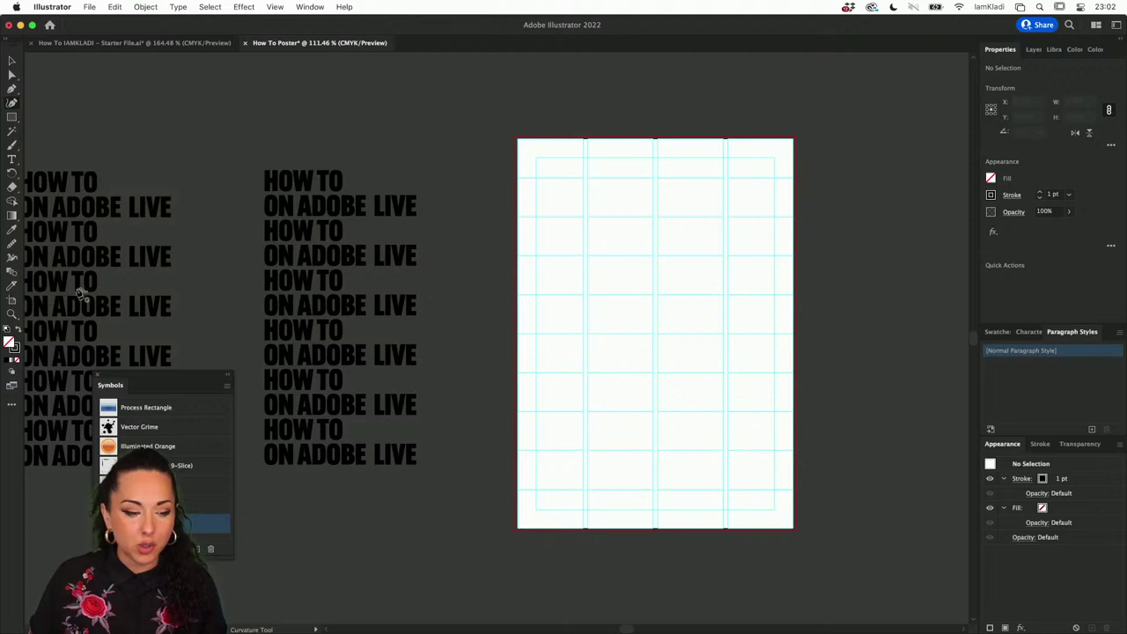
Step: Draw a straight horizontal line about 237 mm long across the upper part of the artboard, and select it
click(12, 118)
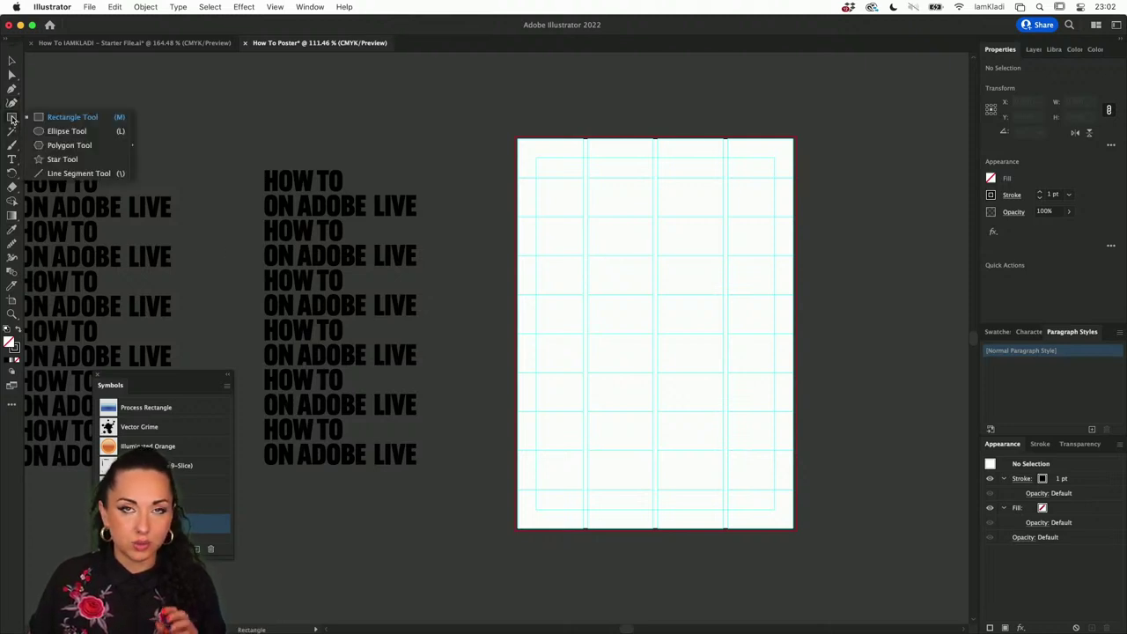
click(85, 173)
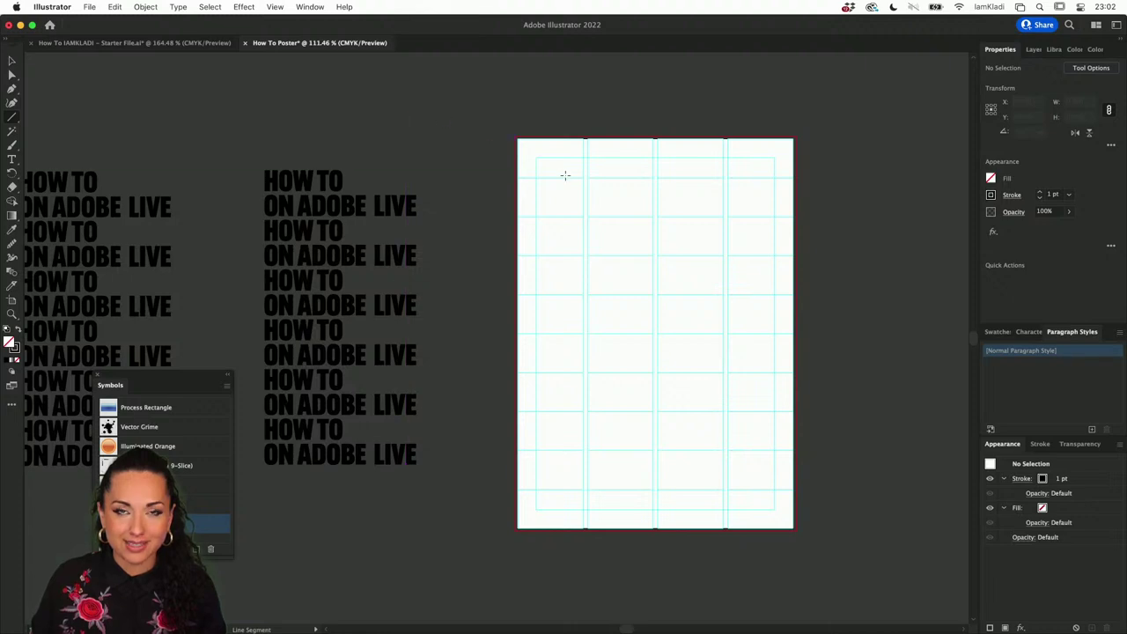
drag(544, 248, 764, 248)
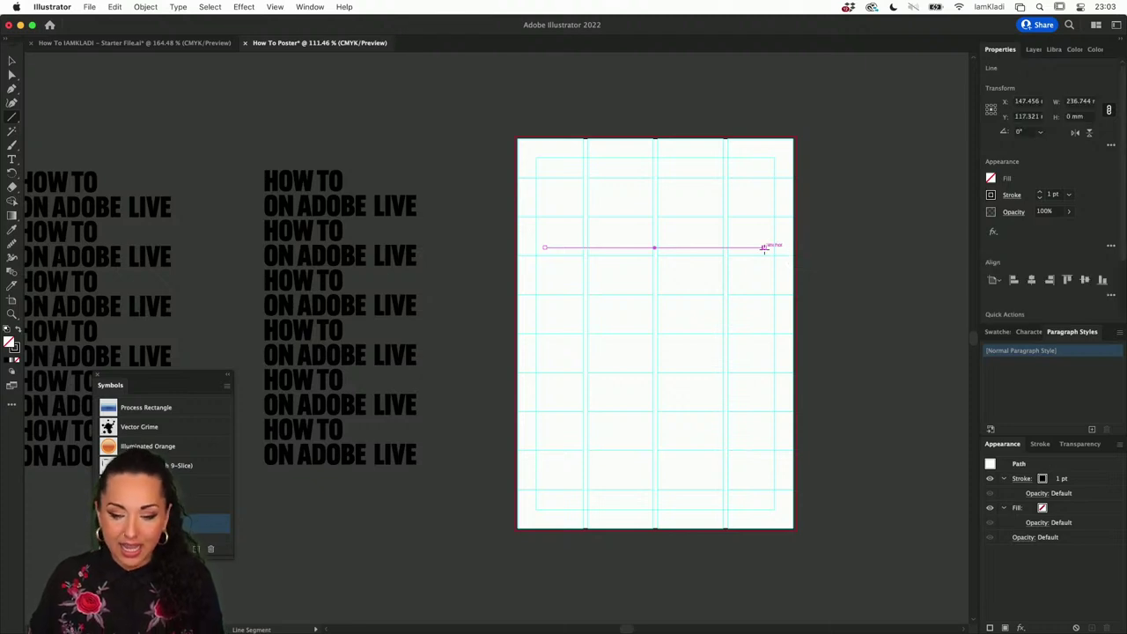
key(v)
click(805, 280)
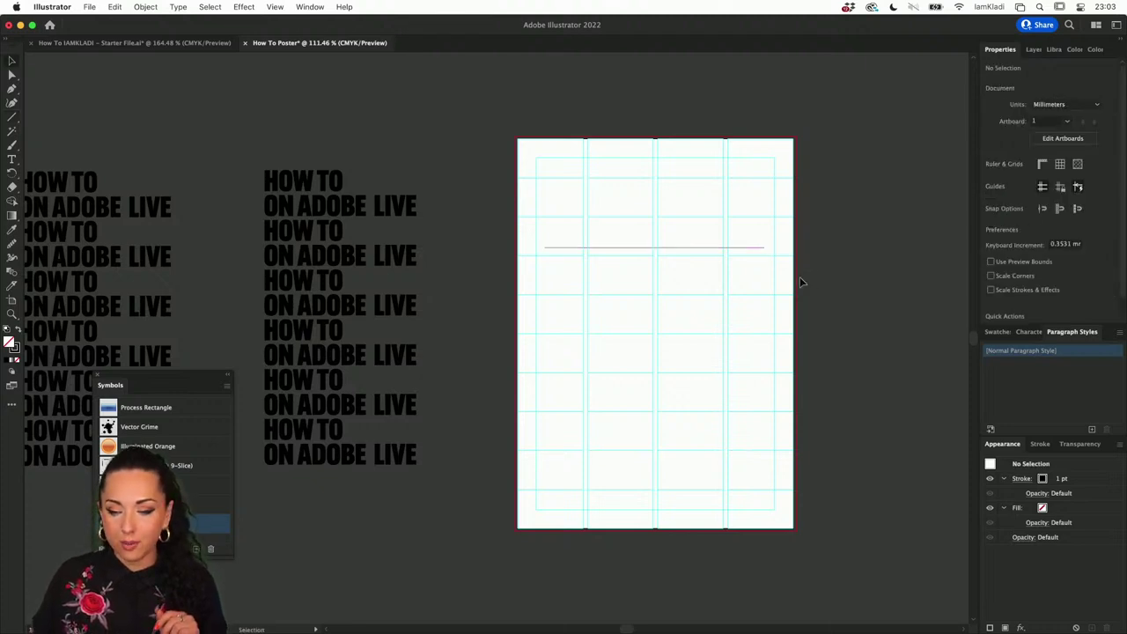
click(757, 248)
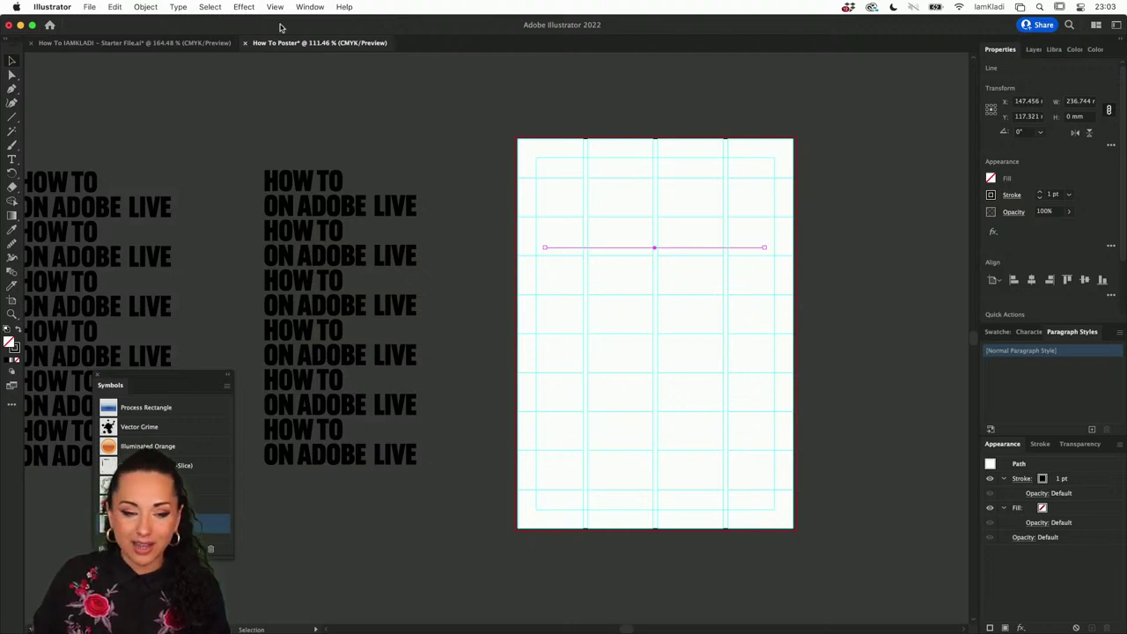
Step: Start a Zig Zag effect on the line with 20 ridges per segment and smooth points, keeping its dialog clear of the artboard
click(247, 9)
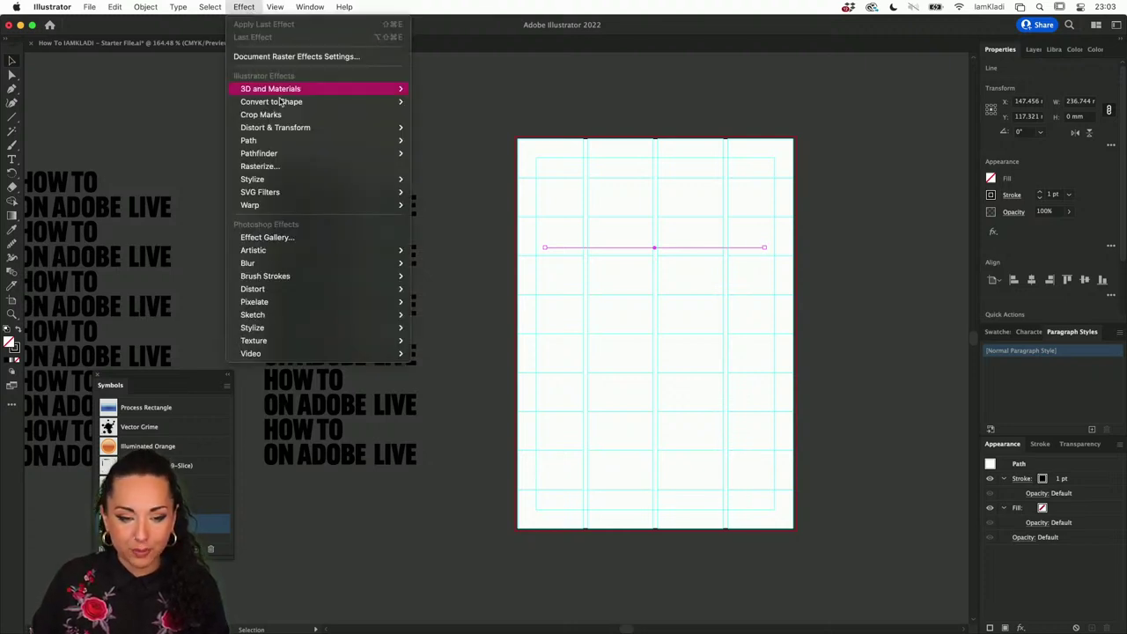
mouse_move(379, 127)
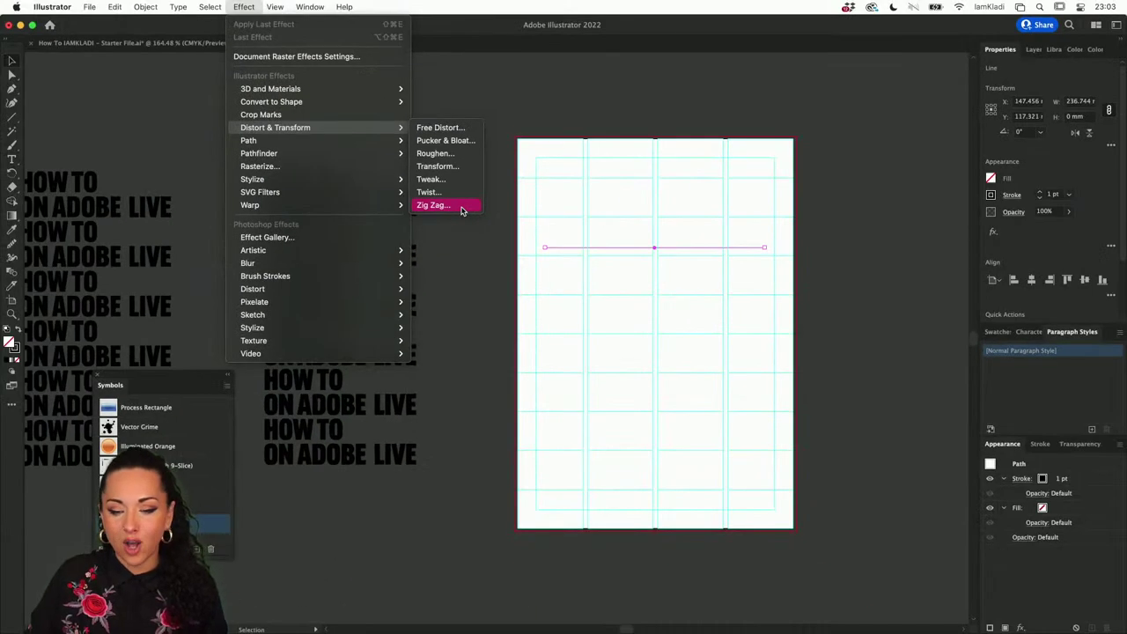
click(462, 210)
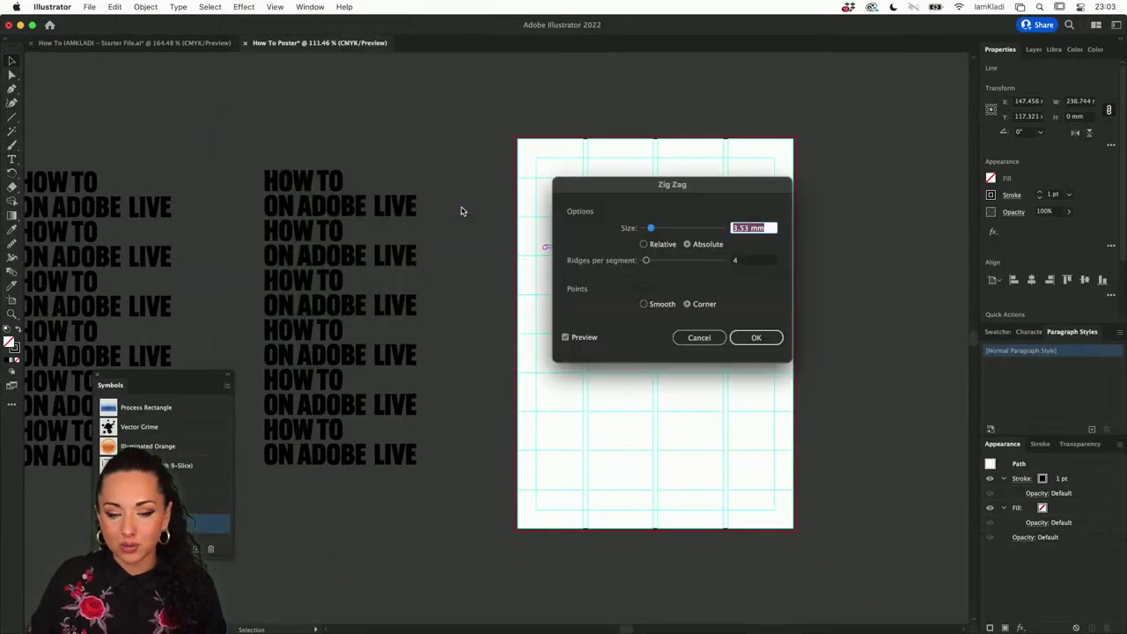
drag(661, 183, 364, 180)
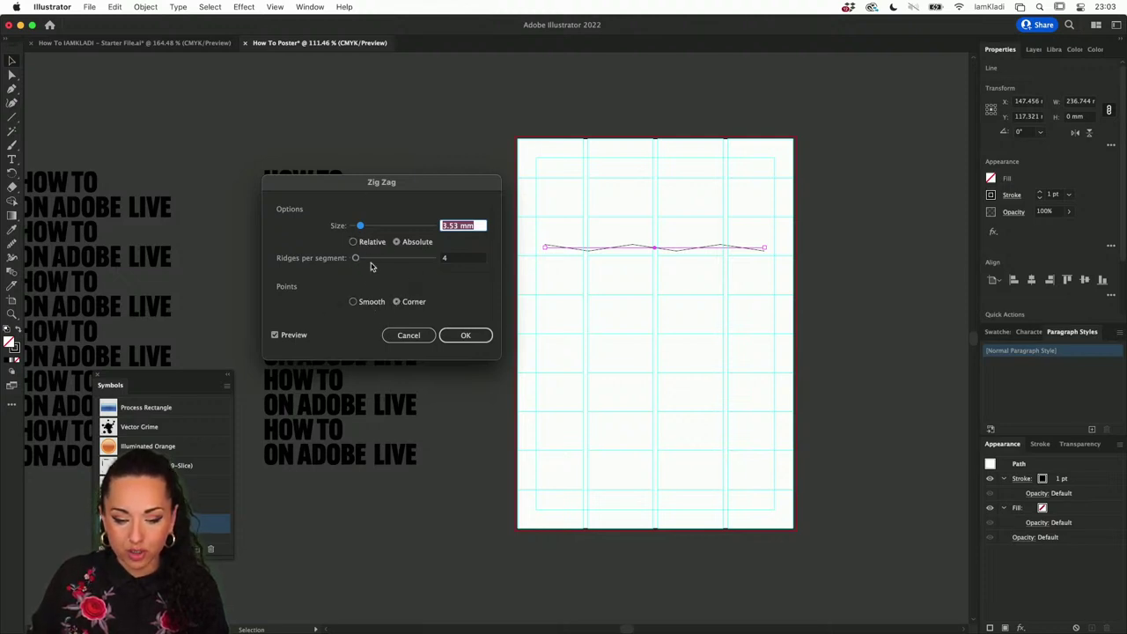
drag(357, 258, 371, 257)
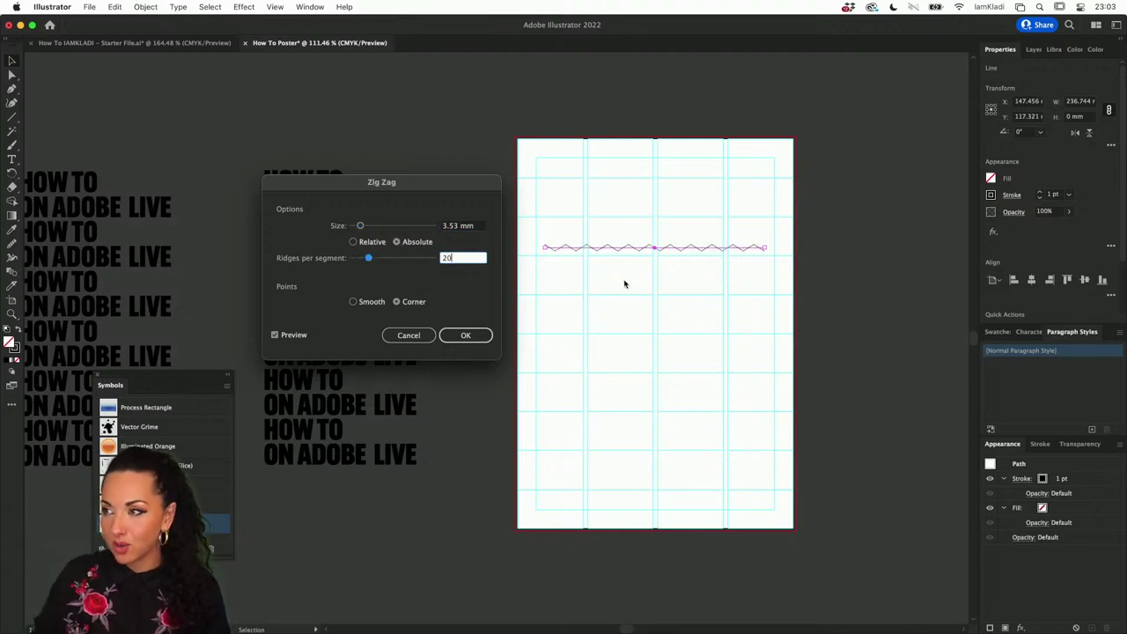
click(363, 304)
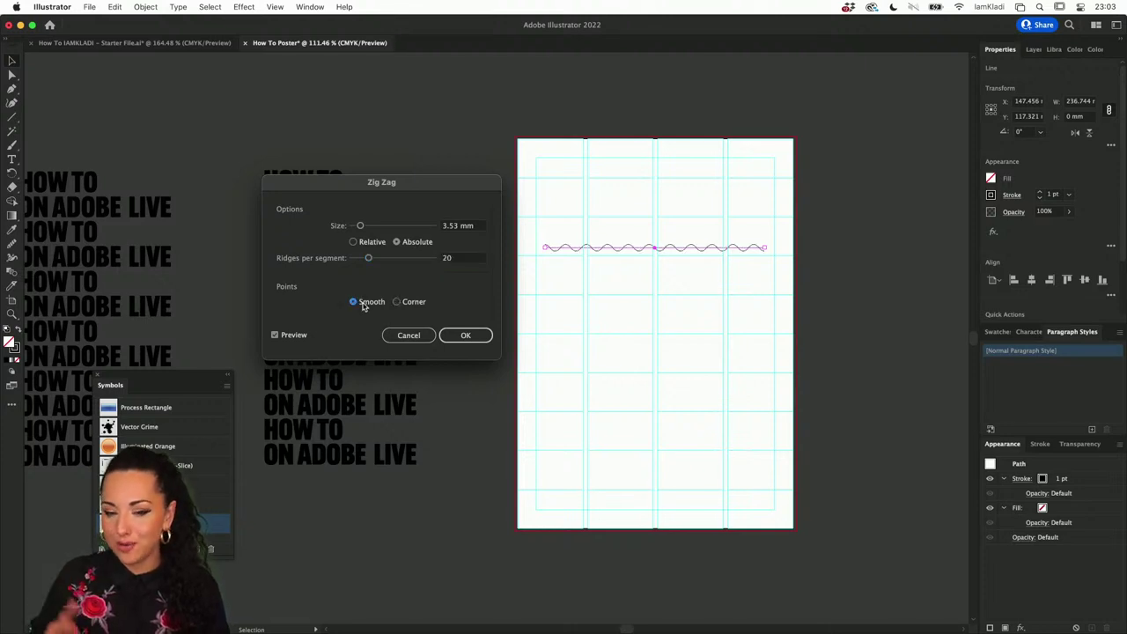
Step: Set the zig zag size to 14 mm absolute and the ridges per segment to 7
double_click(456, 226)
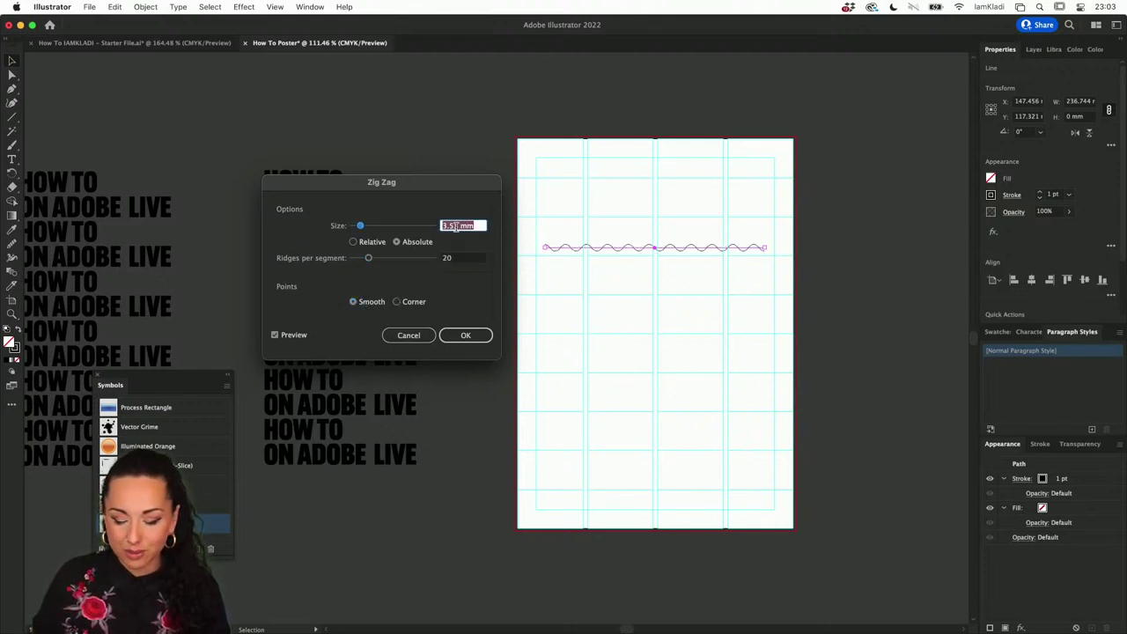
text(14)
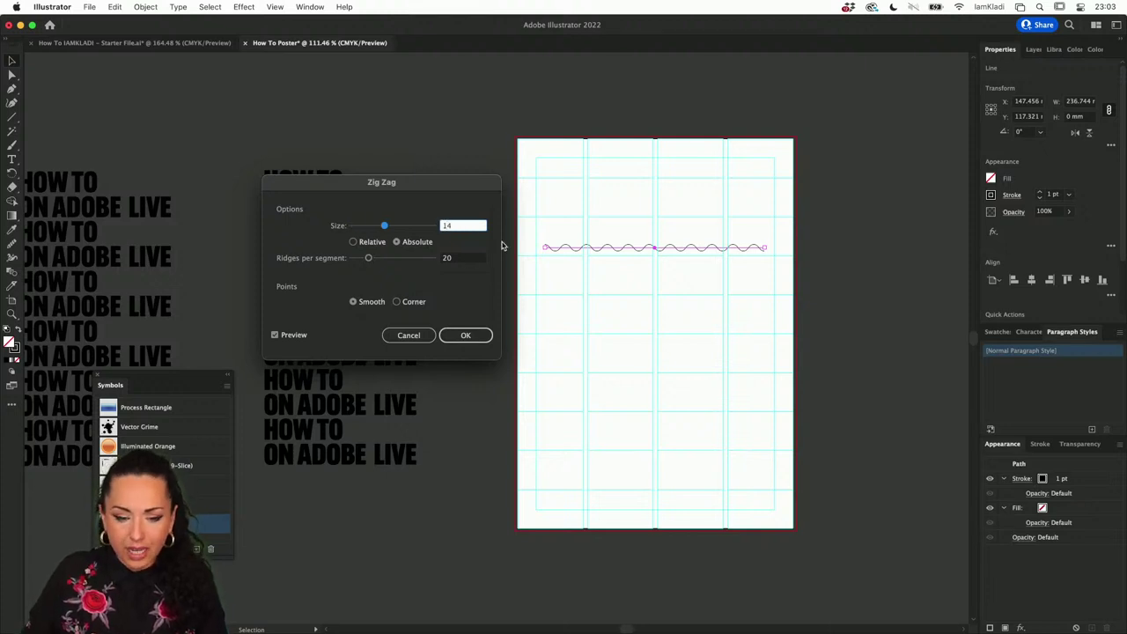
click(461, 258)
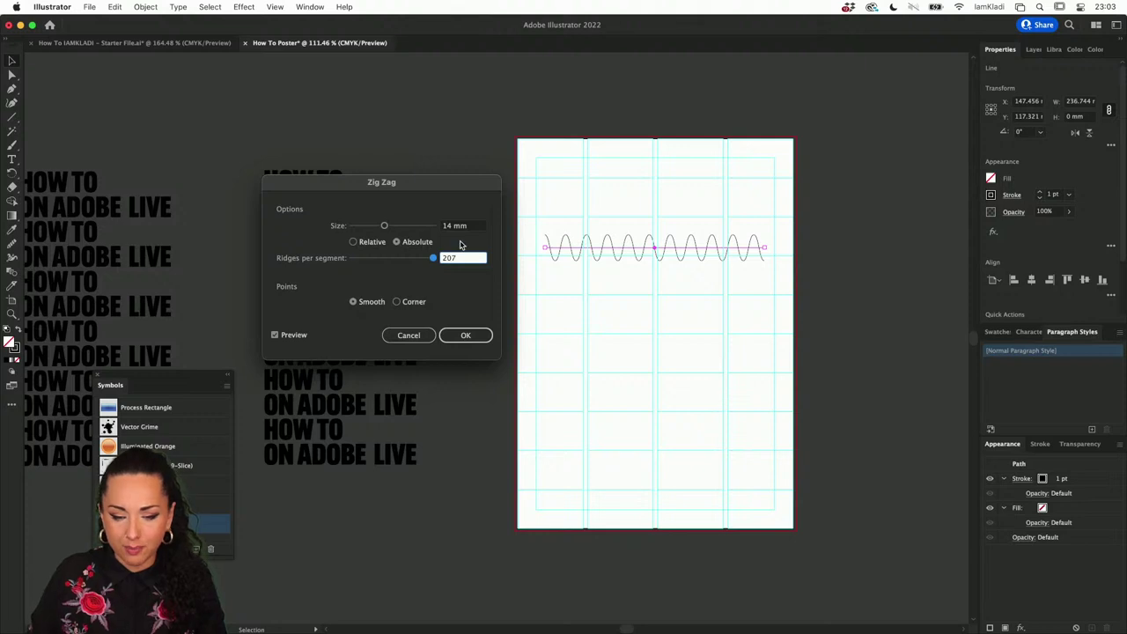
key(super+a)
text(7)
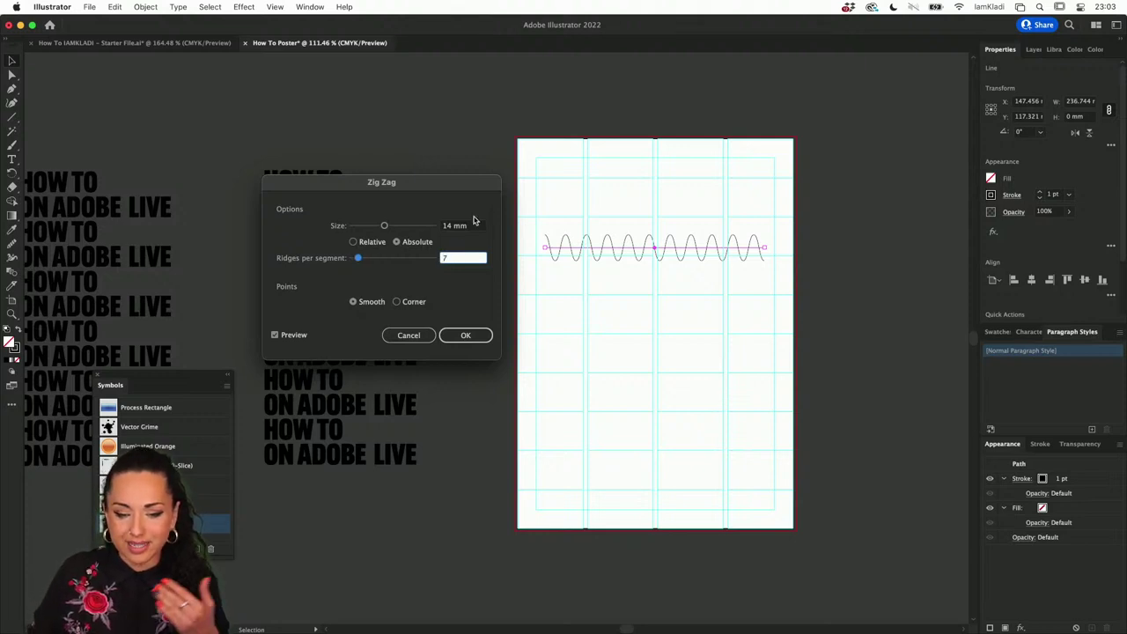
key(Tab)
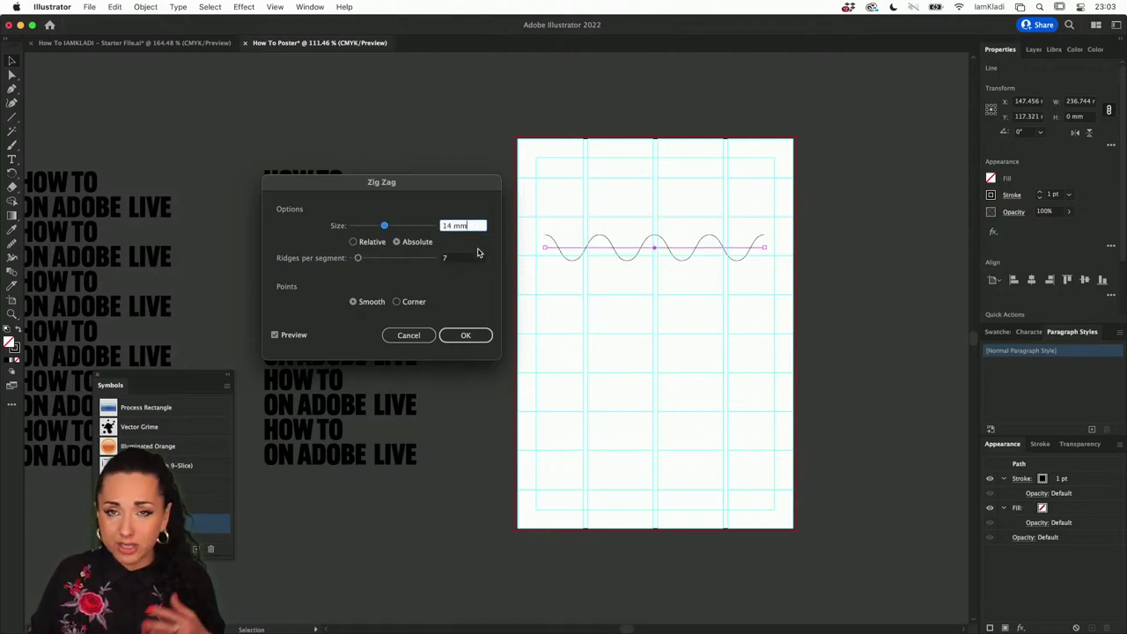
click(459, 334)
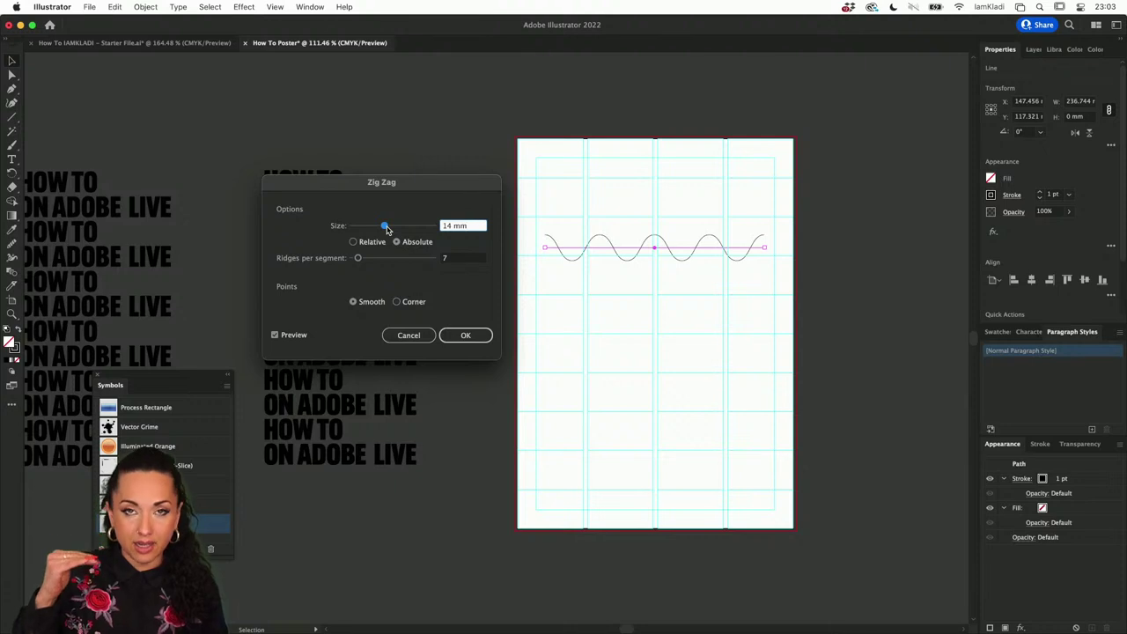
Step: Try 34 ridges per segment, set the count back to 7 with smooth points, and apply the Zig Zag effect
drag(358, 258, 382, 262)
double_click(480, 258)
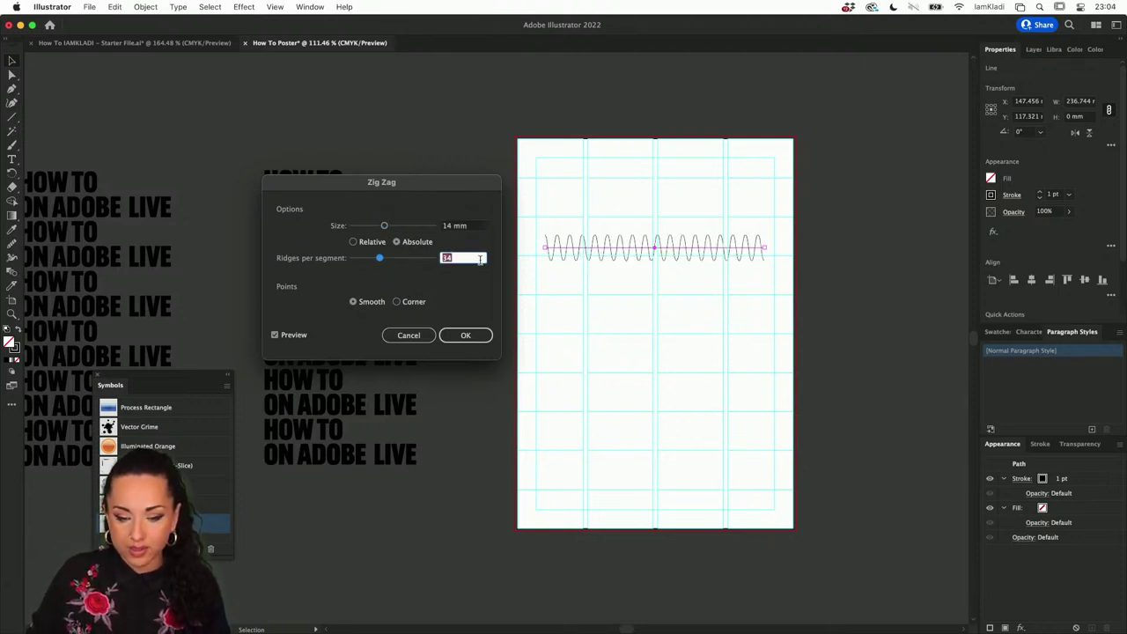
text(7)
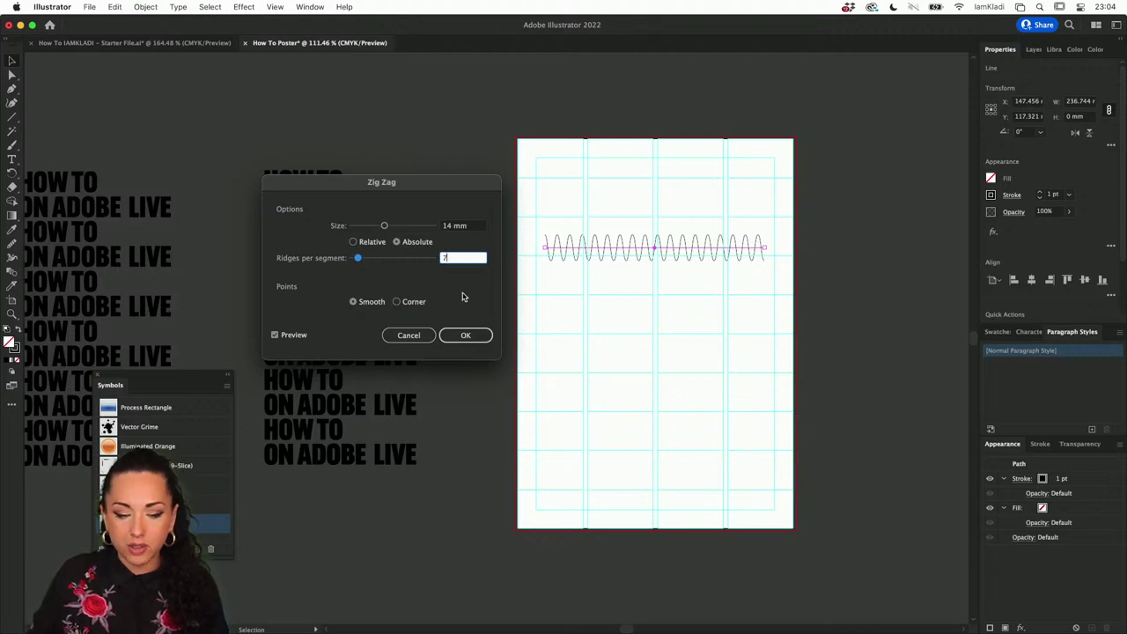
click(378, 304)
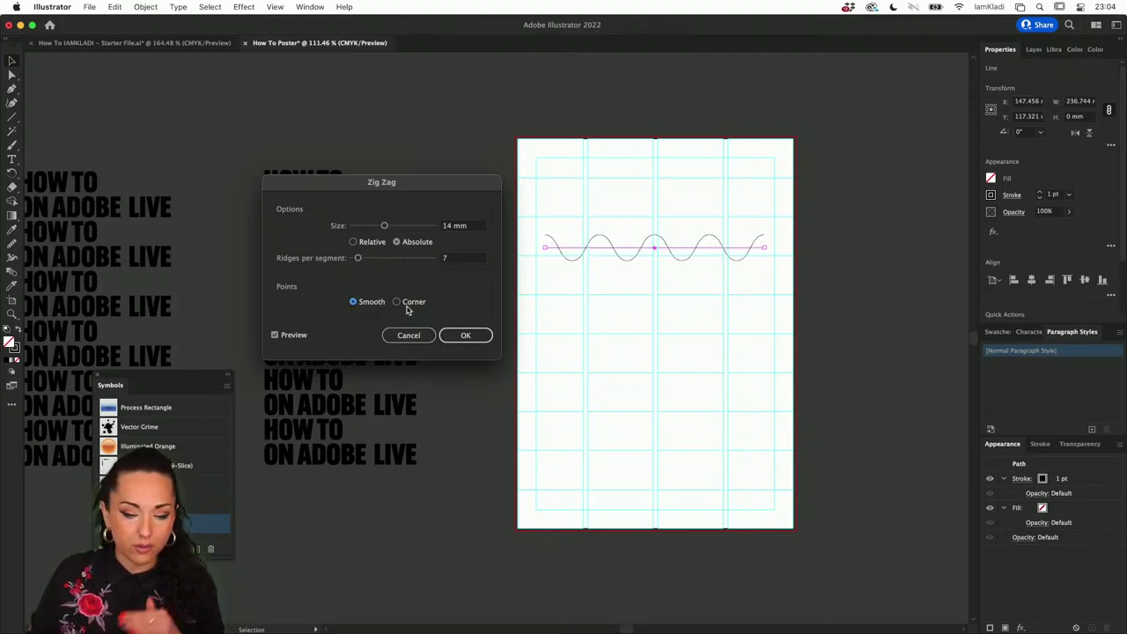
click(466, 335)
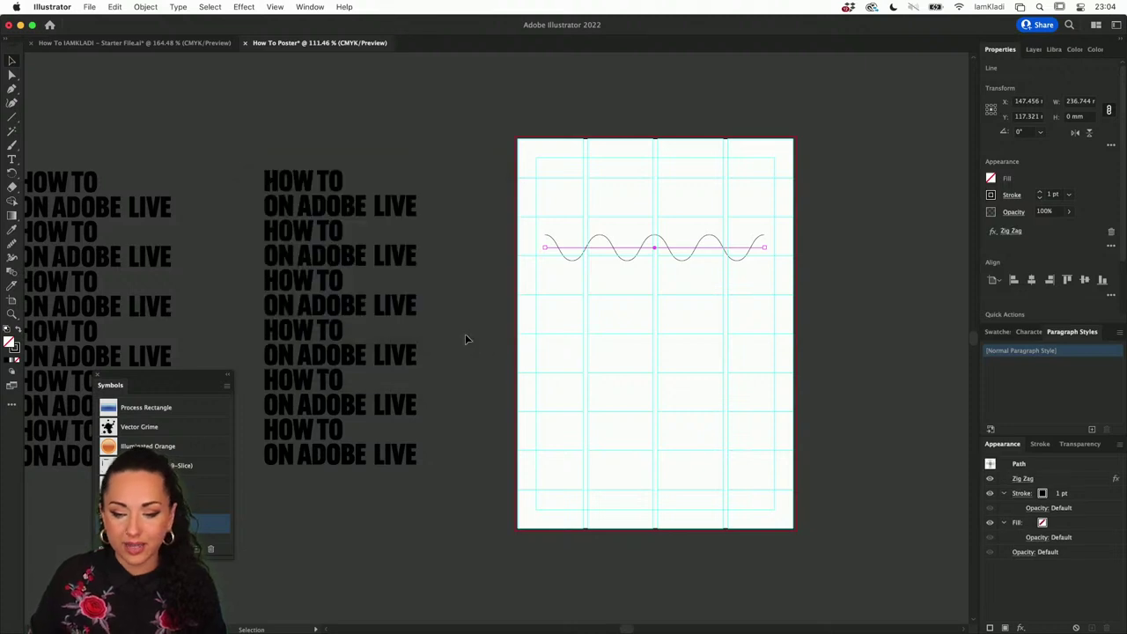
Step: Duplicate the wavy line and place the copy off the artboard, above the text block farthest from it
scroll(682, 251, left, 3)
scroll(682, 251, down, 2)
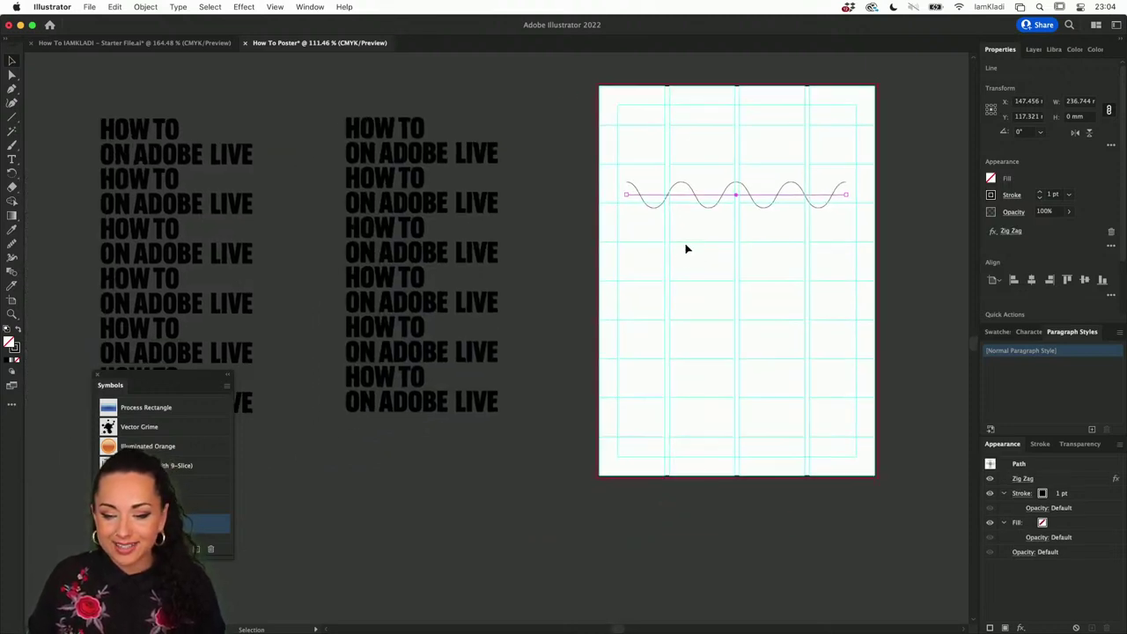
drag(746, 197, 186, 93)
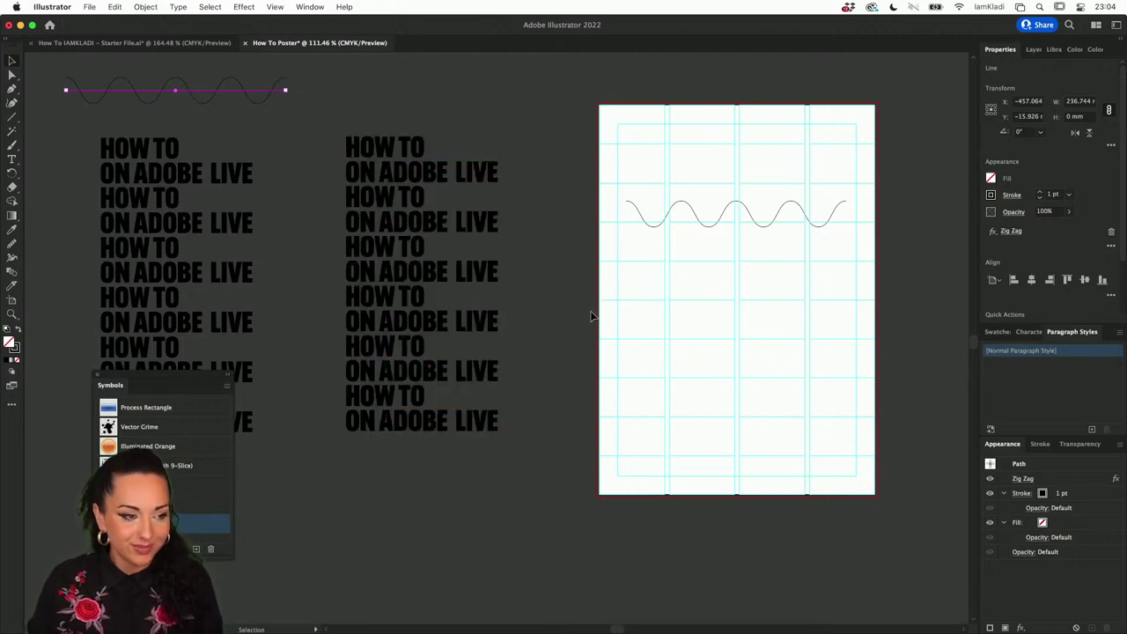
Step: View the finished reference poster Artboard 1-100.jpg enlarged in Preview, and return to the How To Poster document in Illustrator
drag(607, 312, 518, 360)
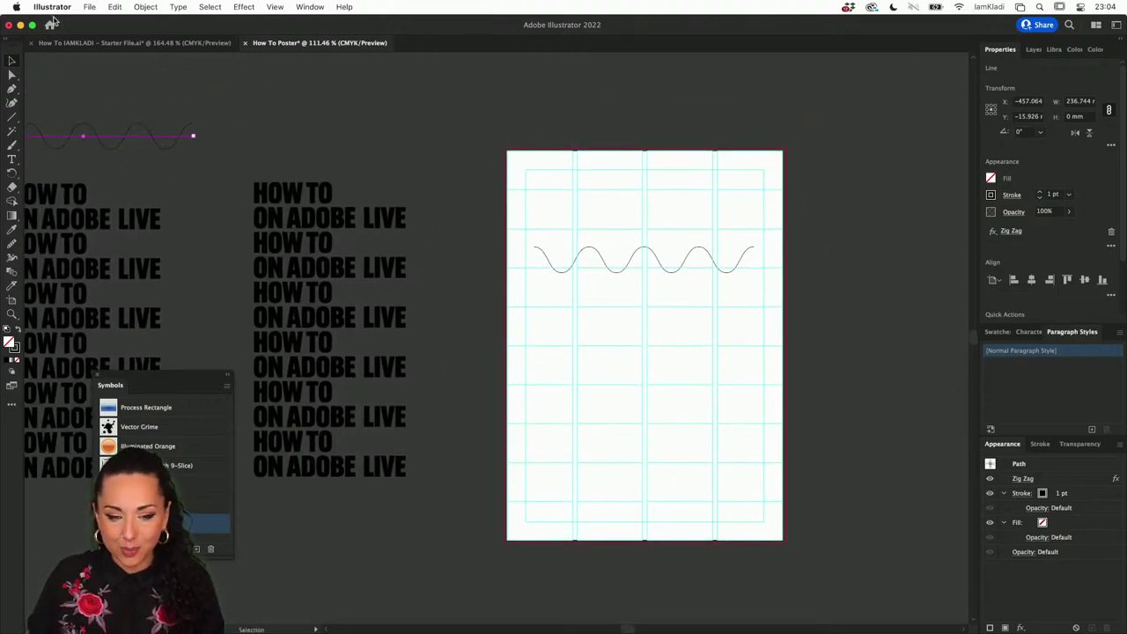
mouse_move(1126, 1)
double_click(768, 497)
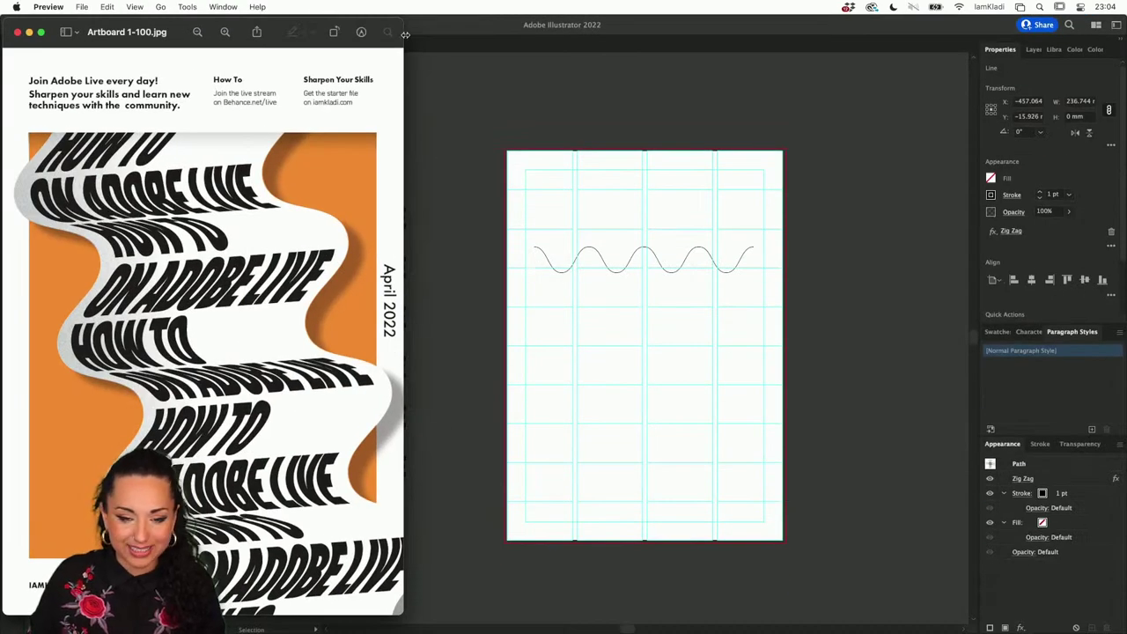
double_click(401, 35)
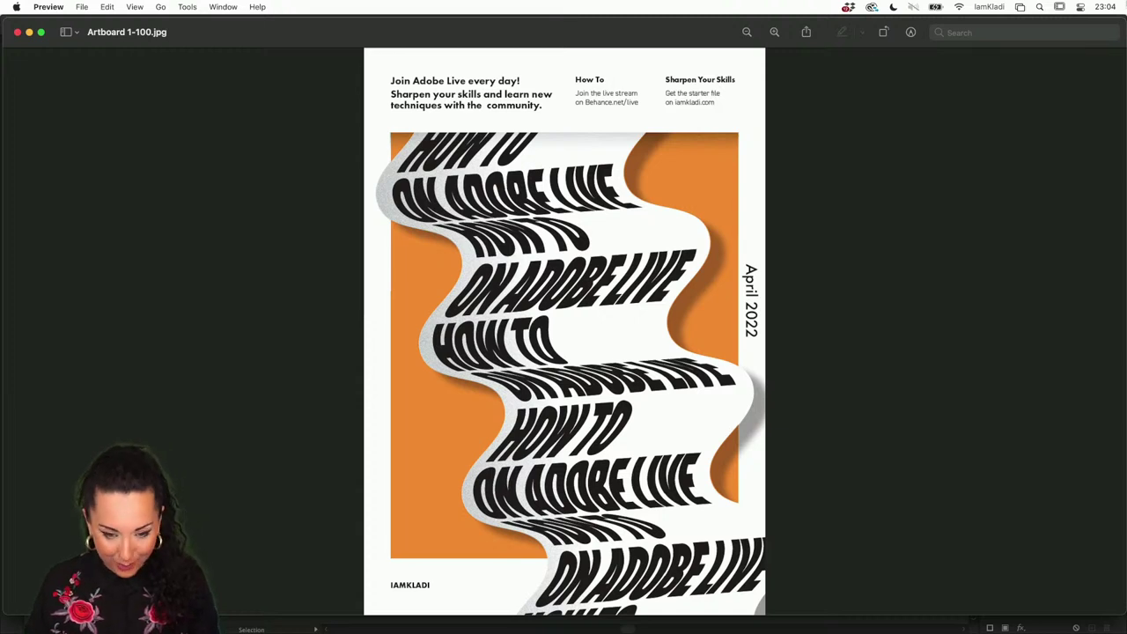
mouse_move(273, 623)
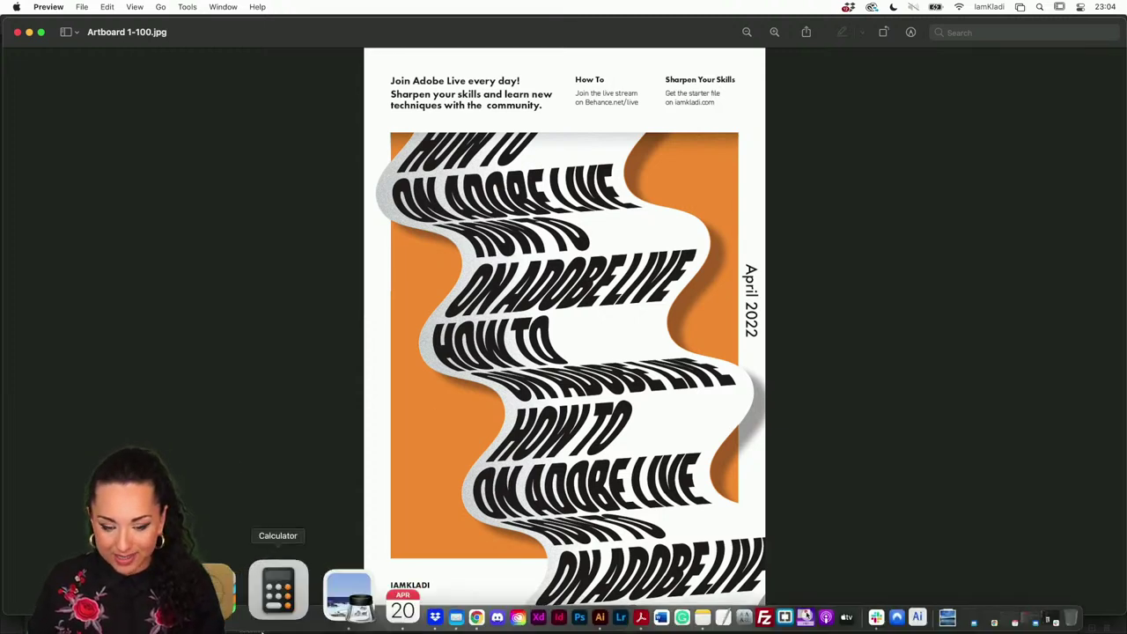
click(489, 604)
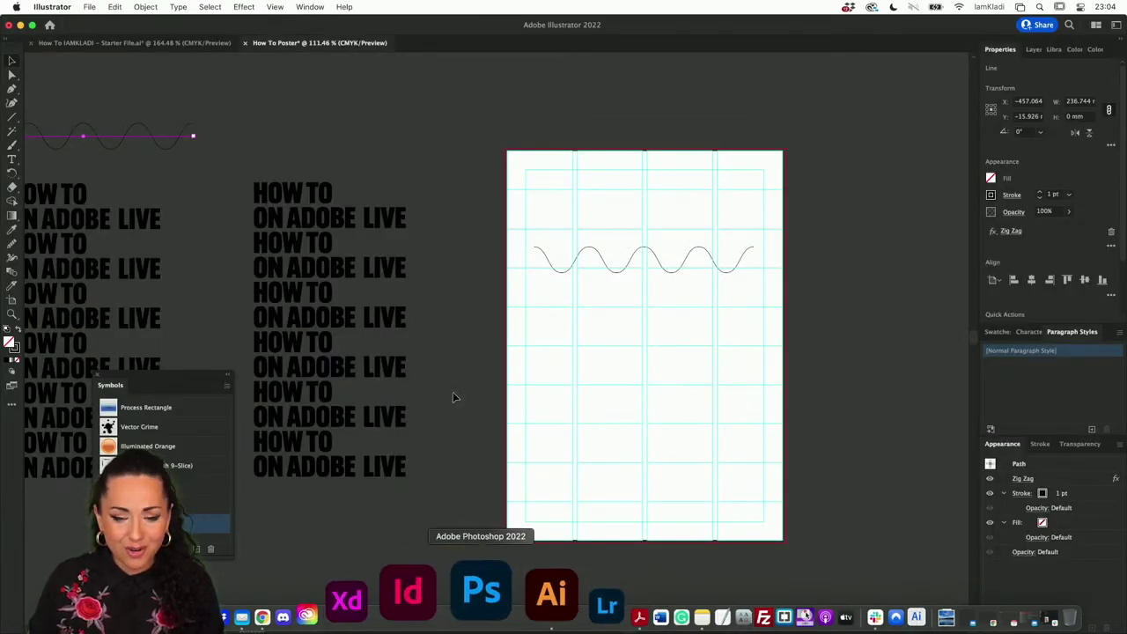
Step: Centre the wavy line horizontally on the artboard and start a 3D Extrude & Bevel (Classic) effect on it with the preview enabled
click(606, 261)
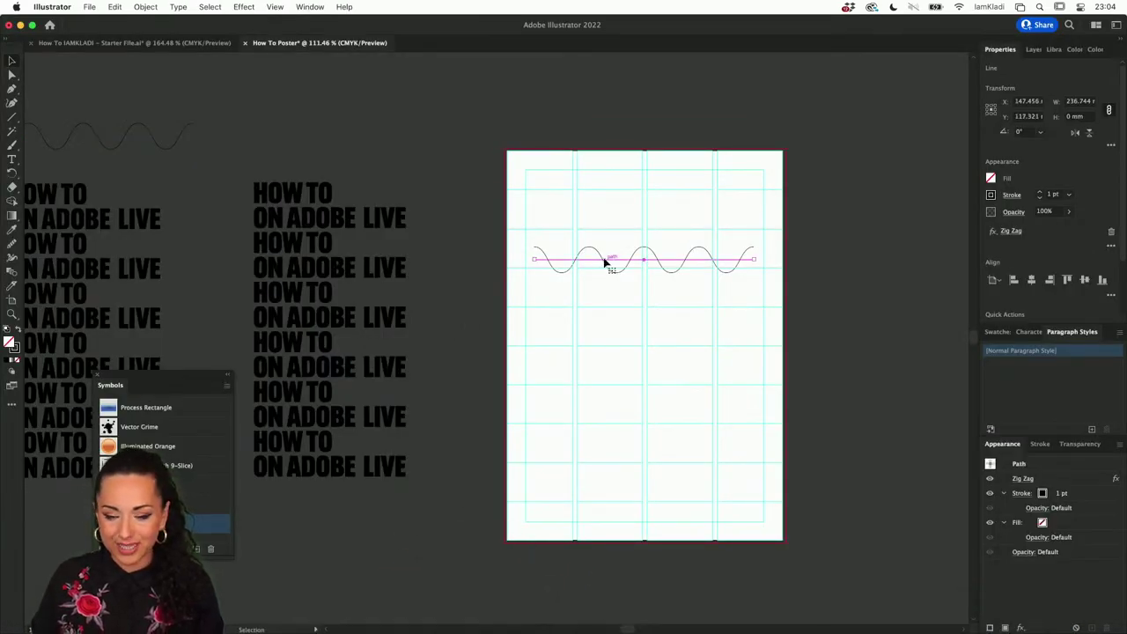
mouse_move(606, 261)
mouse_down()
mouse_move(616, 259)
mouse_move(605, 270)
mouse_up()
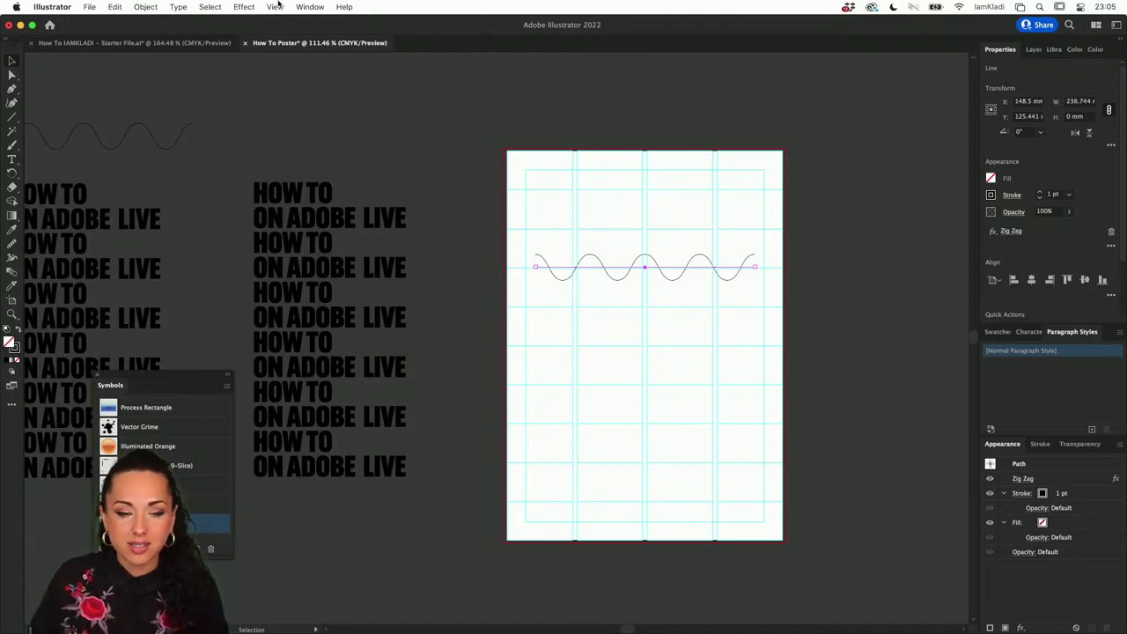
click(247, 7)
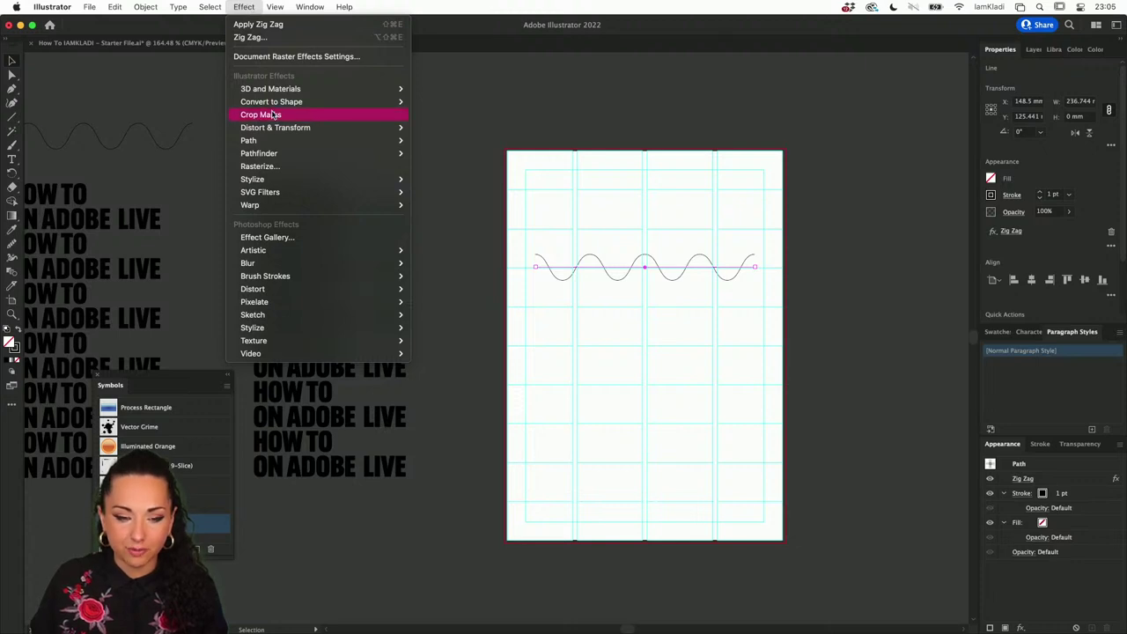
mouse_move(272, 91)
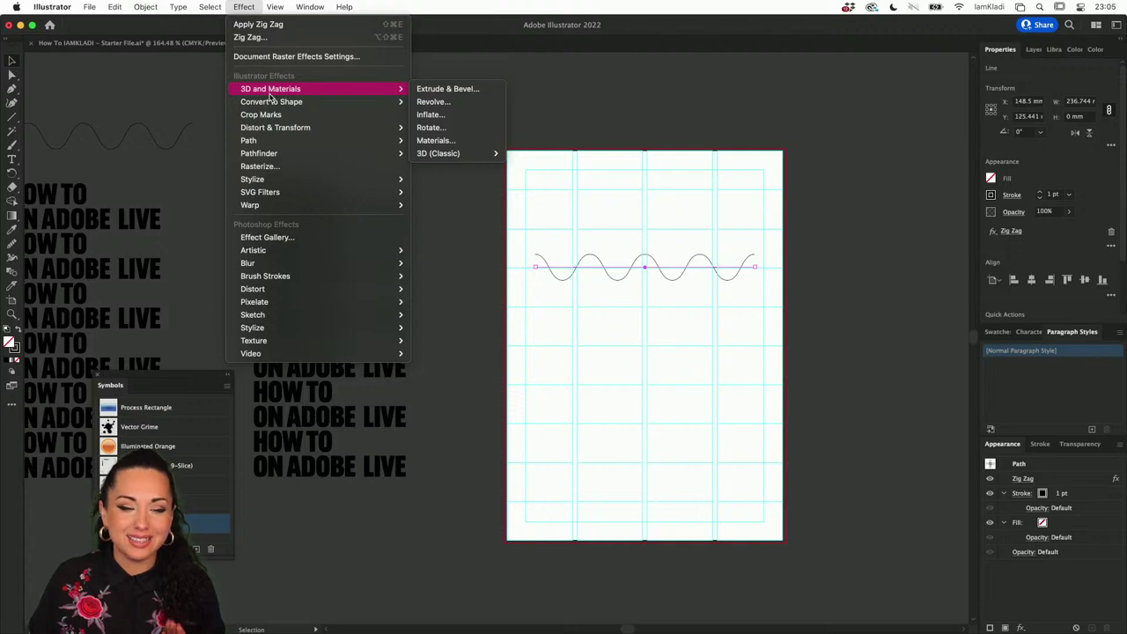
mouse_move(461, 155)
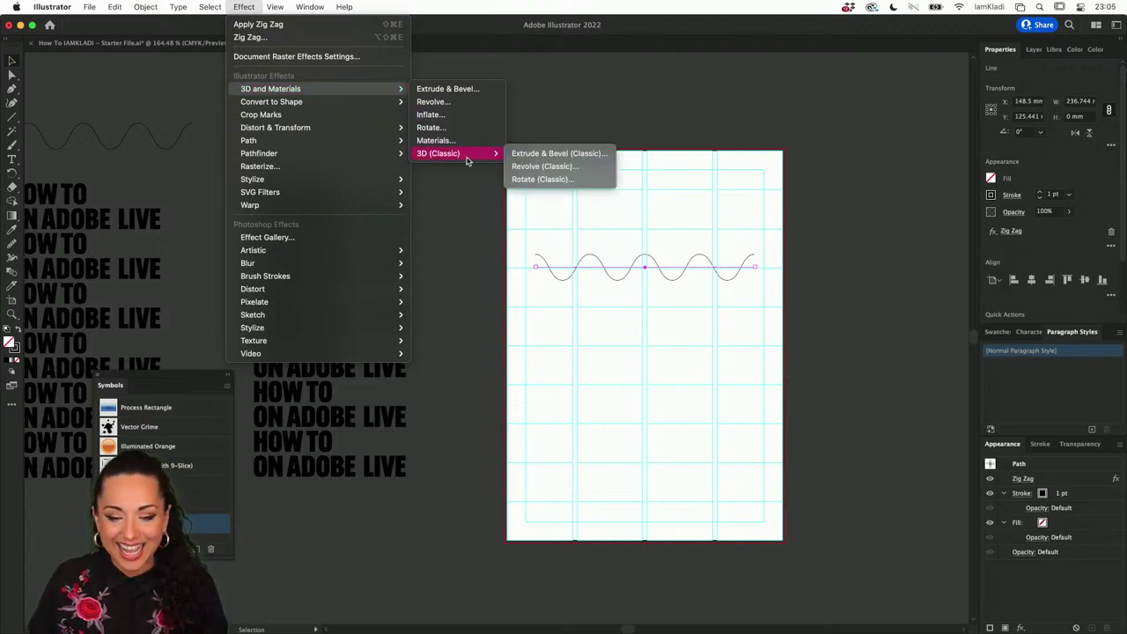
click(597, 154)
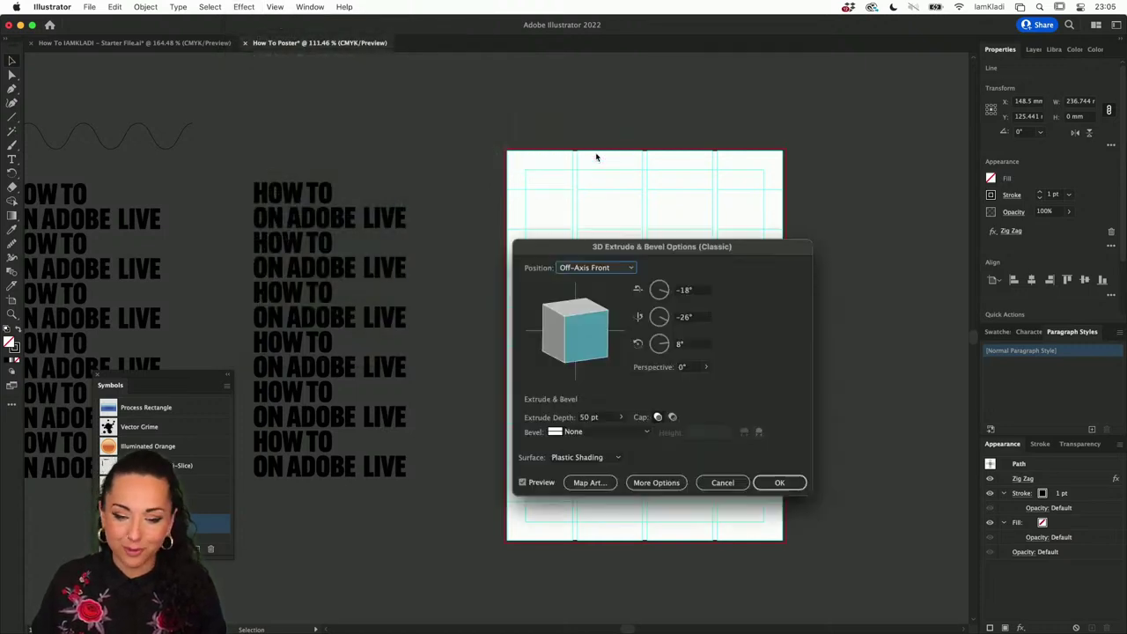
drag(658, 256, 342, 208)
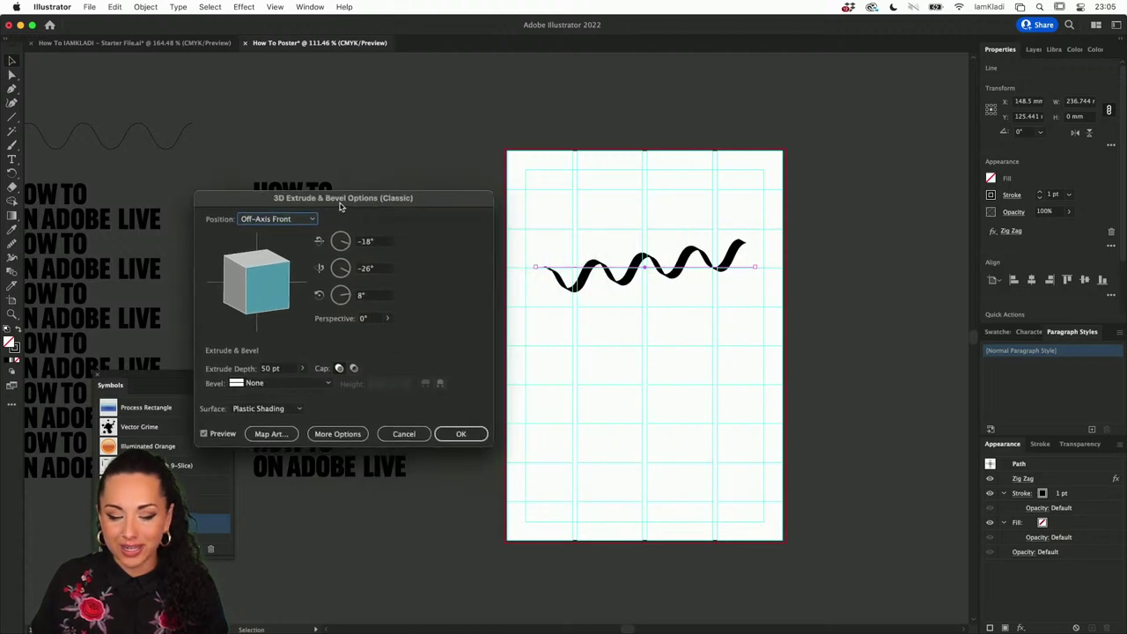
click(222, 437)
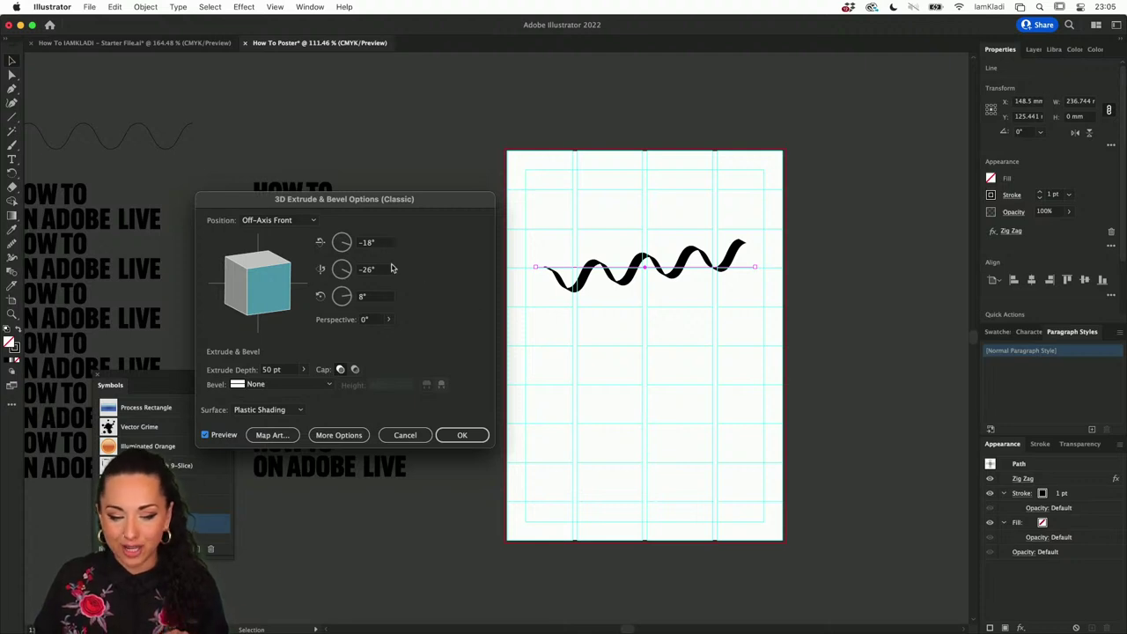
Step: Set the extrusion's rotation to 28° around the X axis, -6° around Y and -74° around Z
mouse_move(260, 273)
mouse_down()
mouse_move(263, 254)
mouse_move(236, 273)
mouse_move(255, 269)
mouse_move(247, 282)
mouse_move(260, 287)
mouse_up()
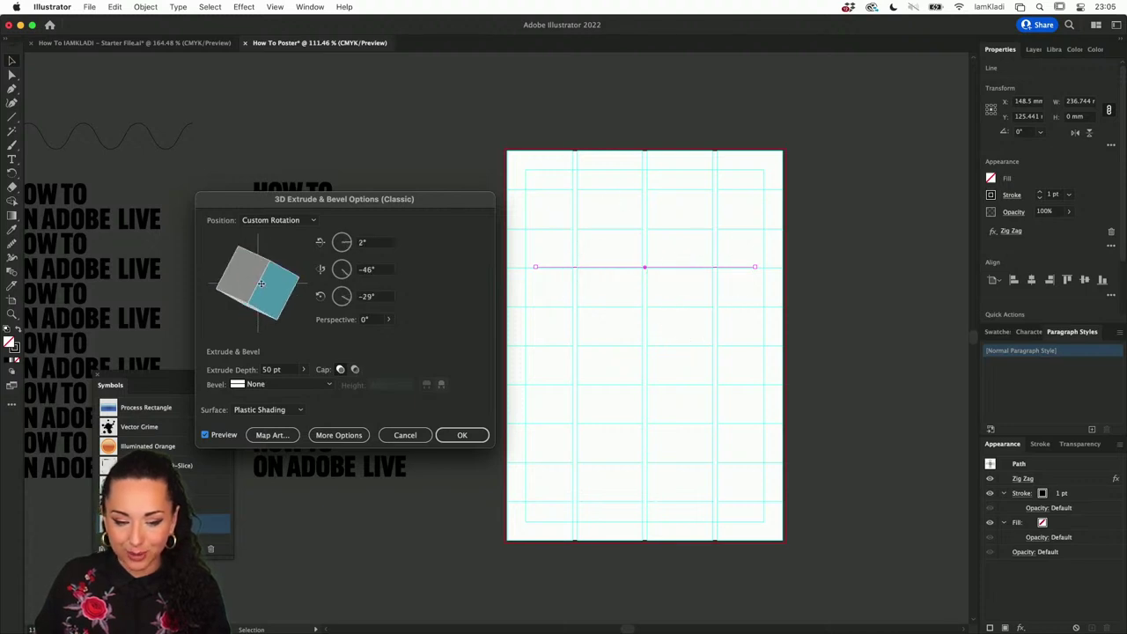
click(381, 243)
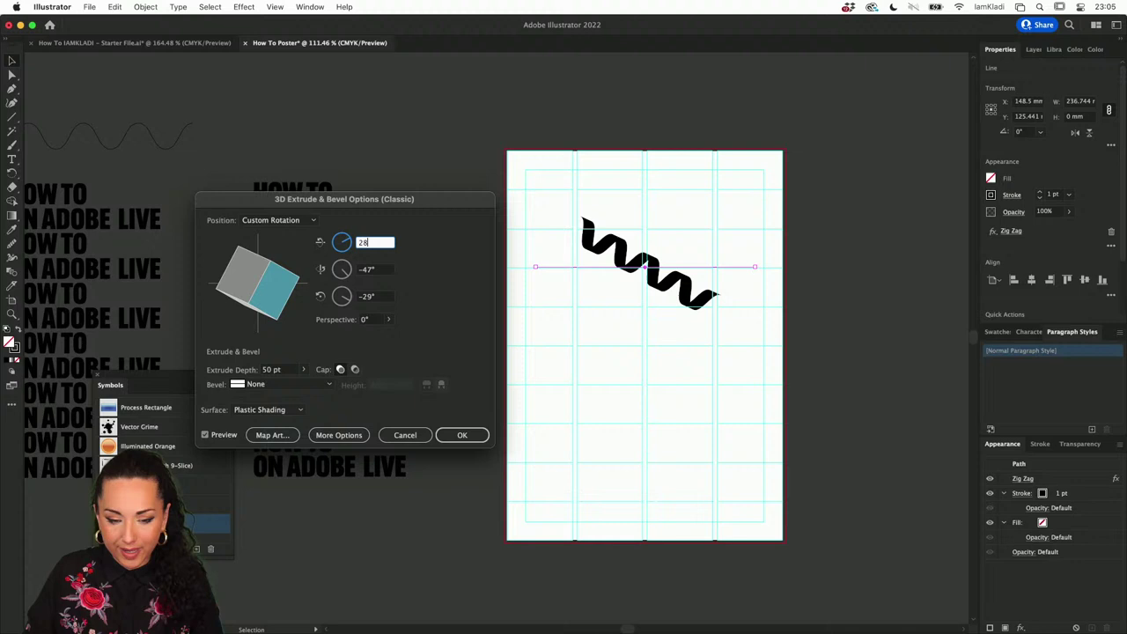
click(367, 269)
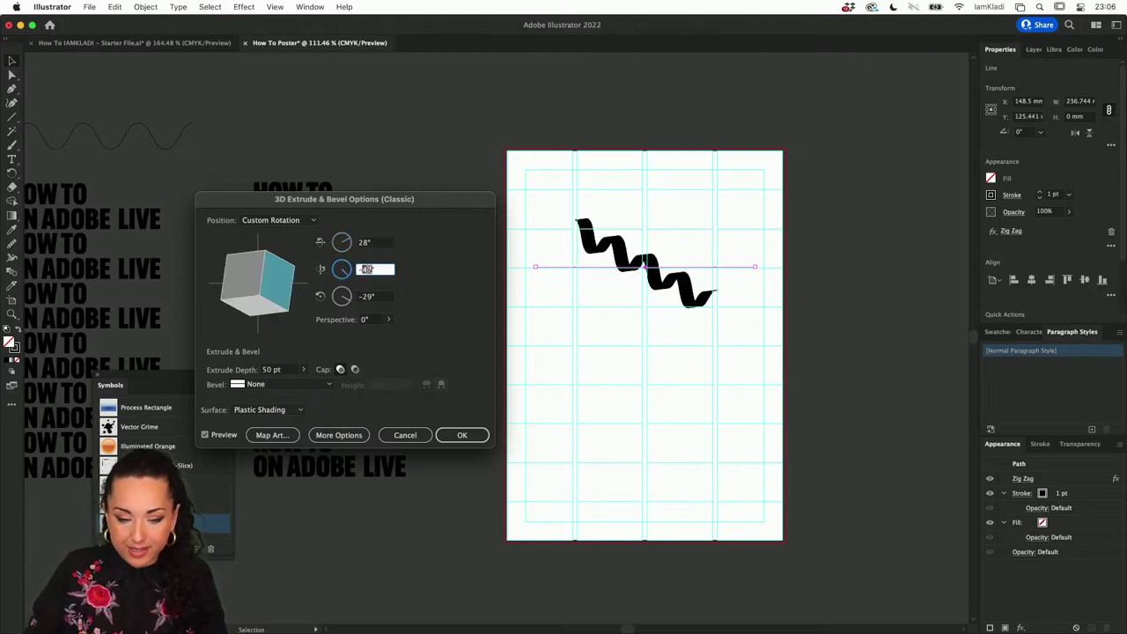
text(-6)
click(370, 298)
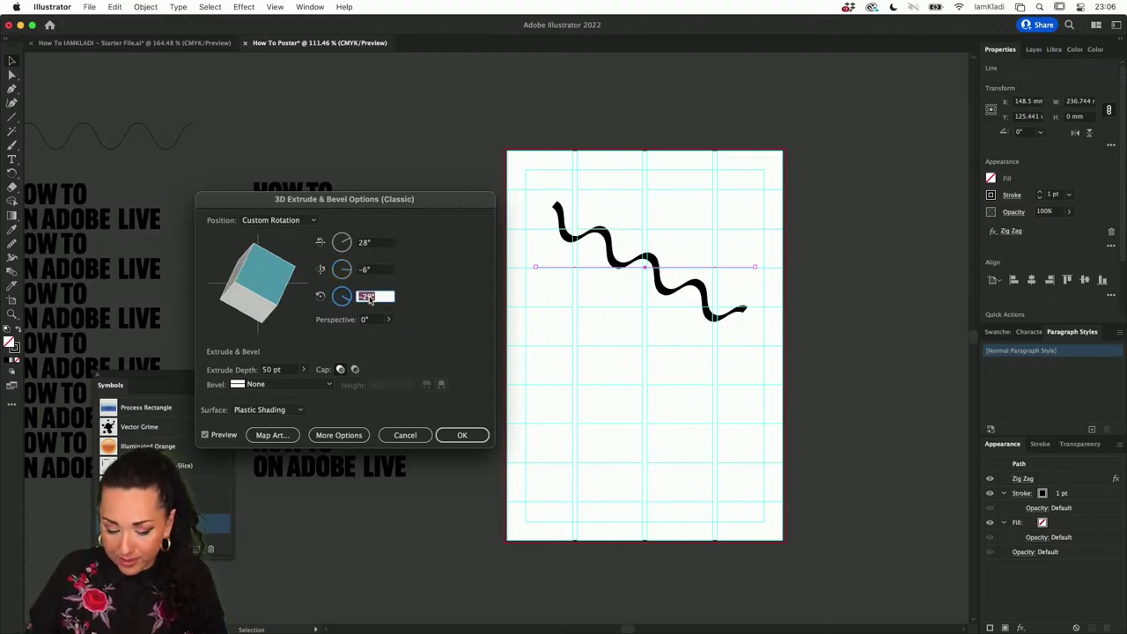
text(74)
click(379, 273)
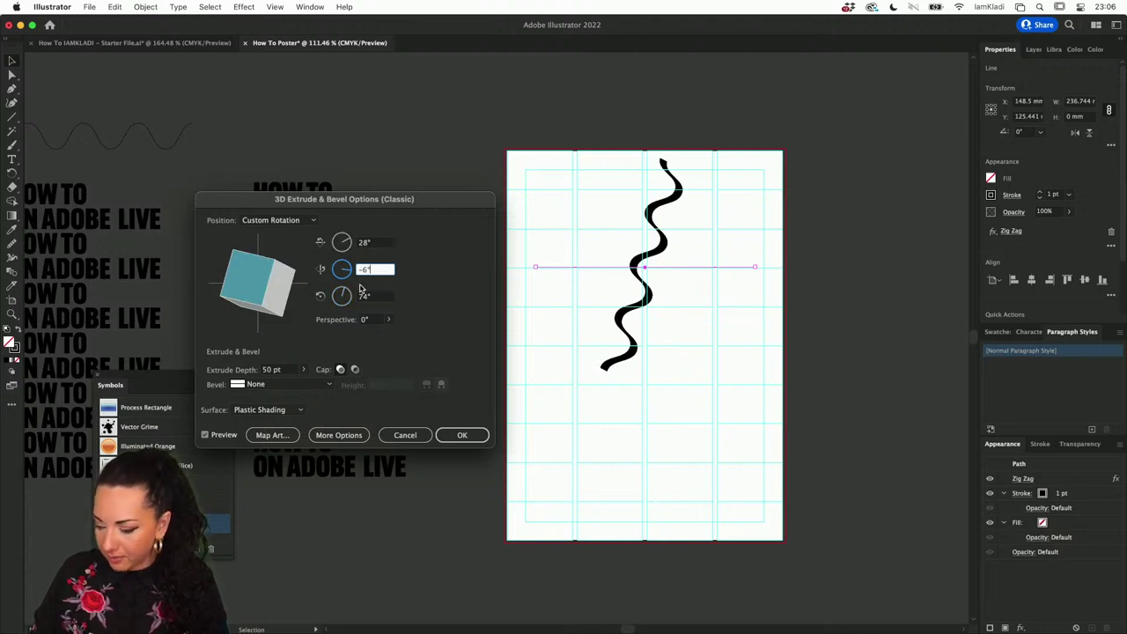
click(363, 297)
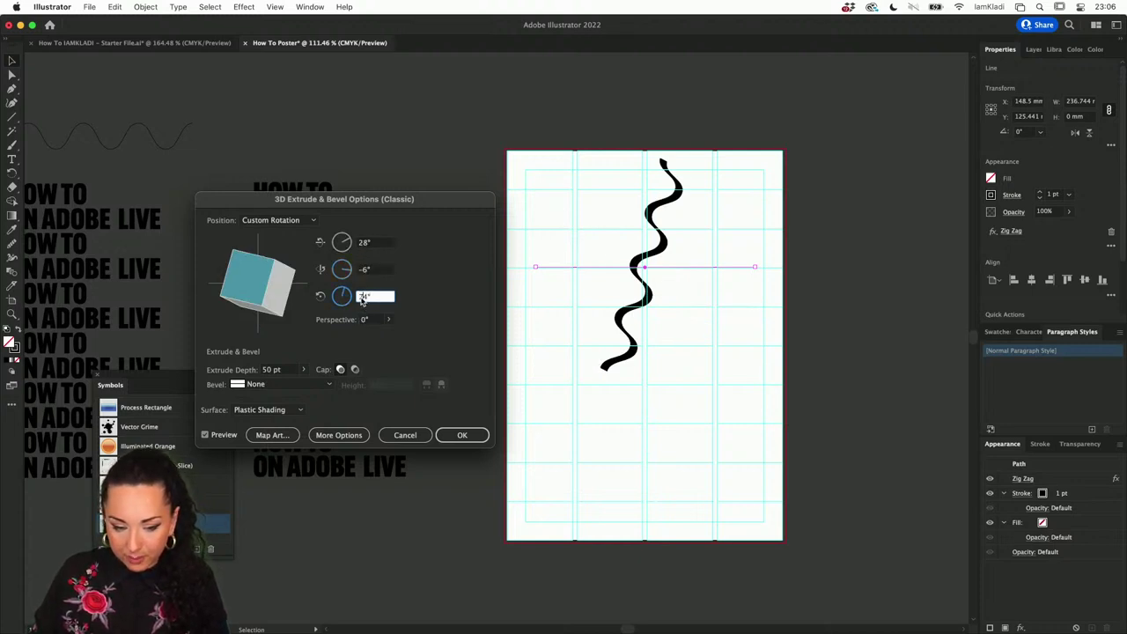
text(-74)
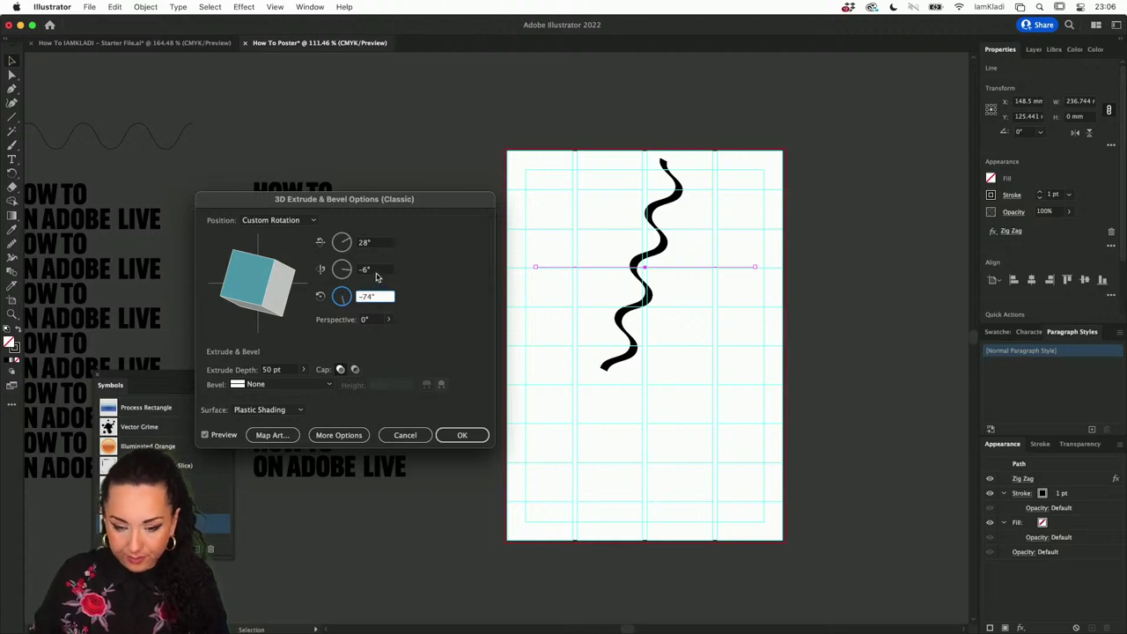
click(377, 271)
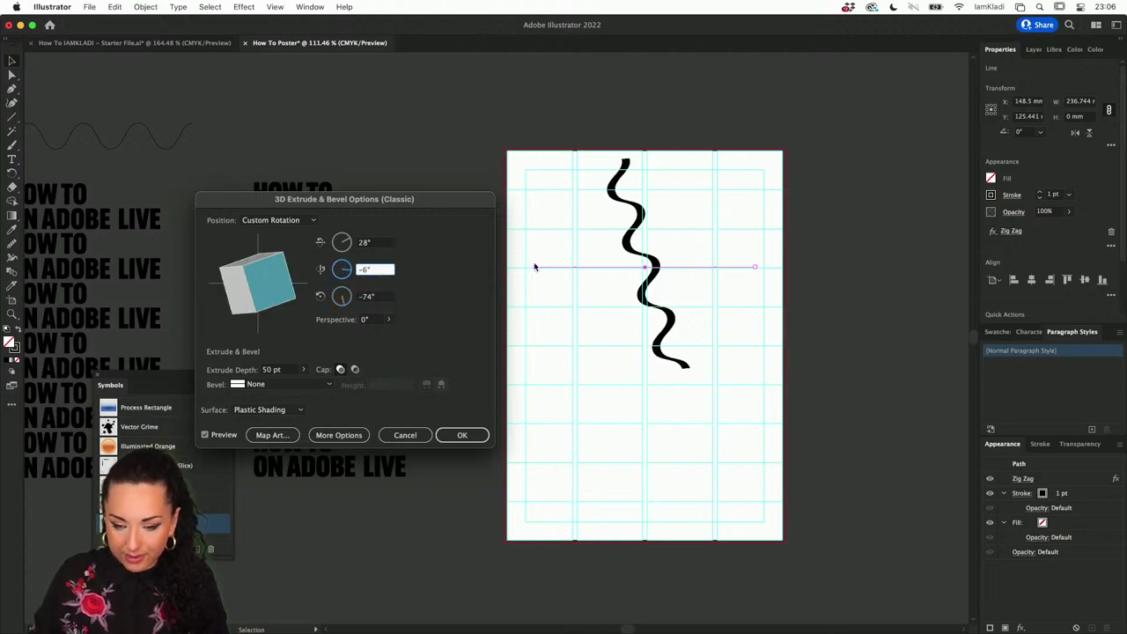
text(-6)
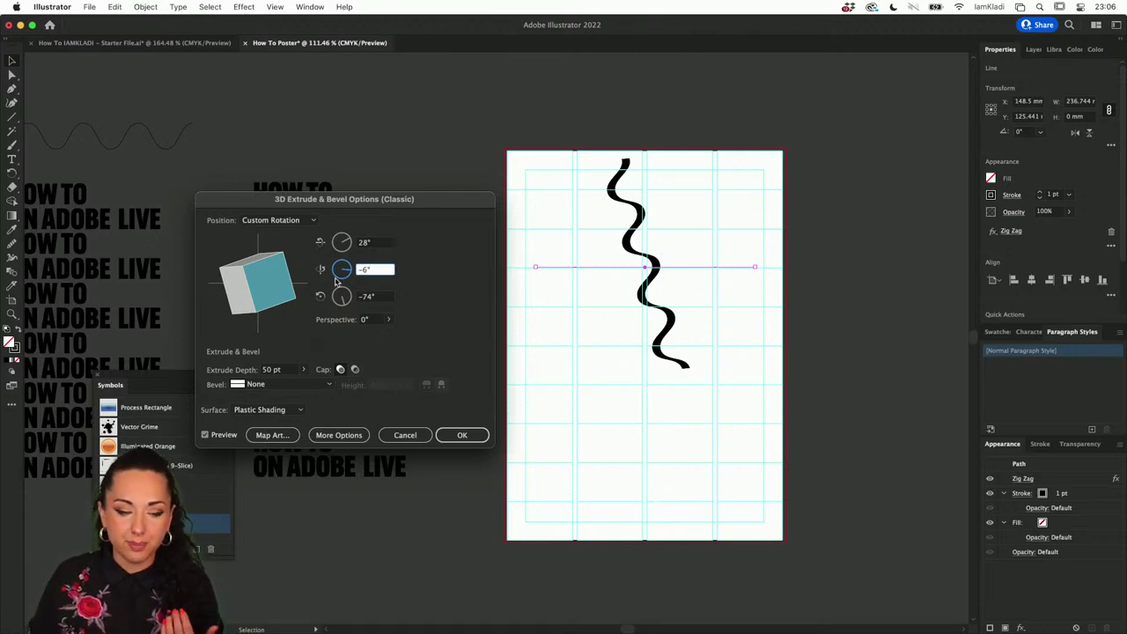
Step: Increase the extrude depth to about 830 pt and apply the 3D effect
click(306, 373)
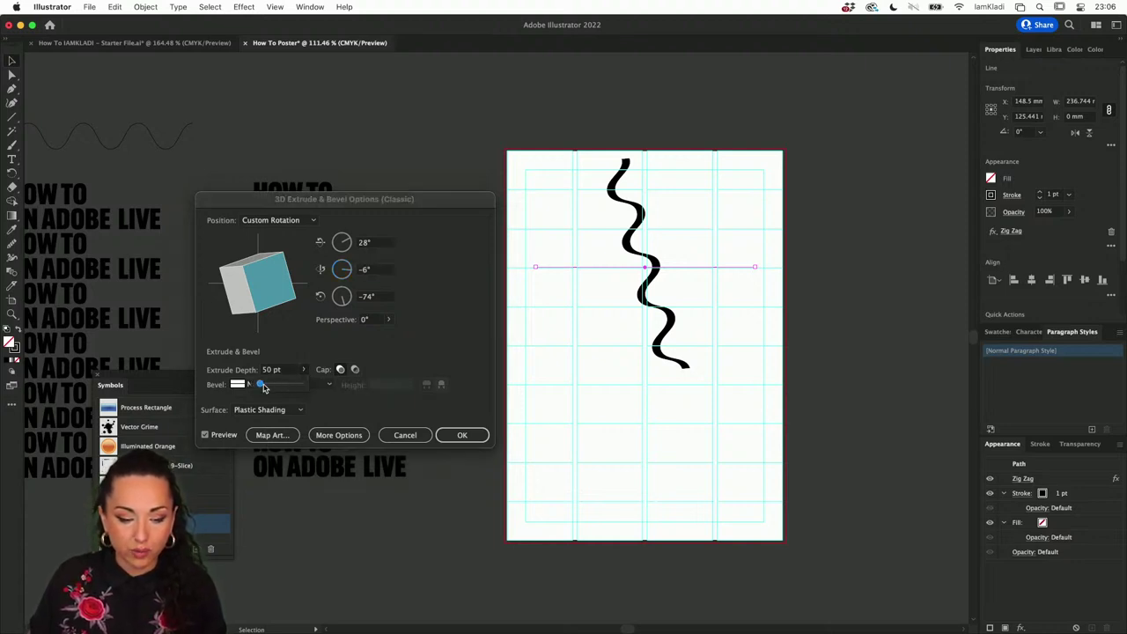
click(264, 388)
drag(264, 387, 282, 387)
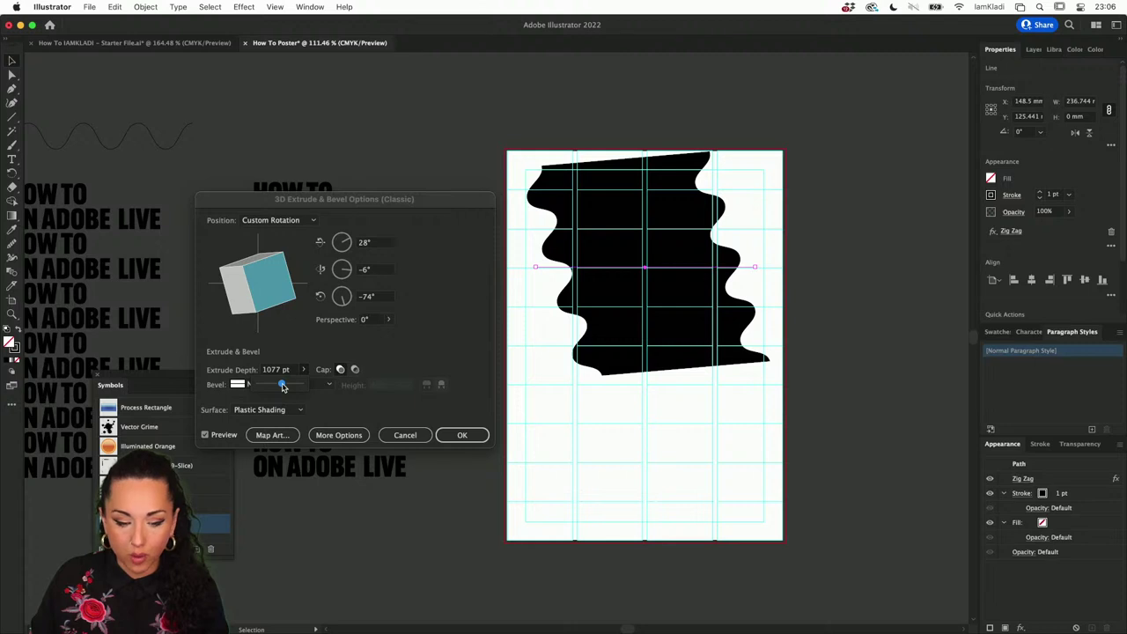
drag(283, 387, 277, 386)
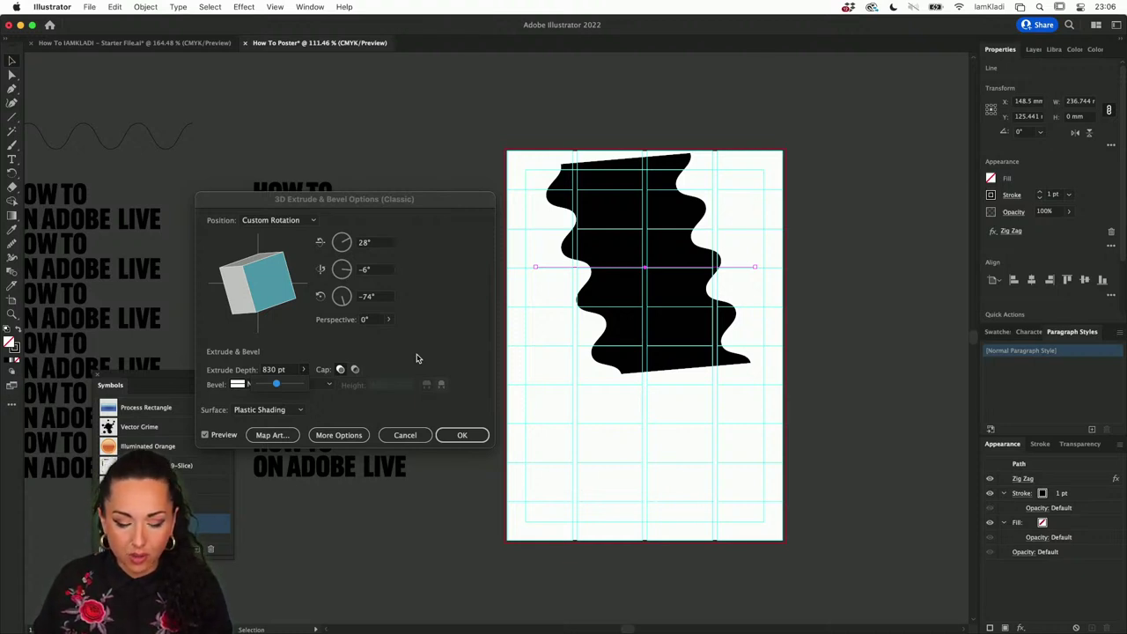
click(462, 436)
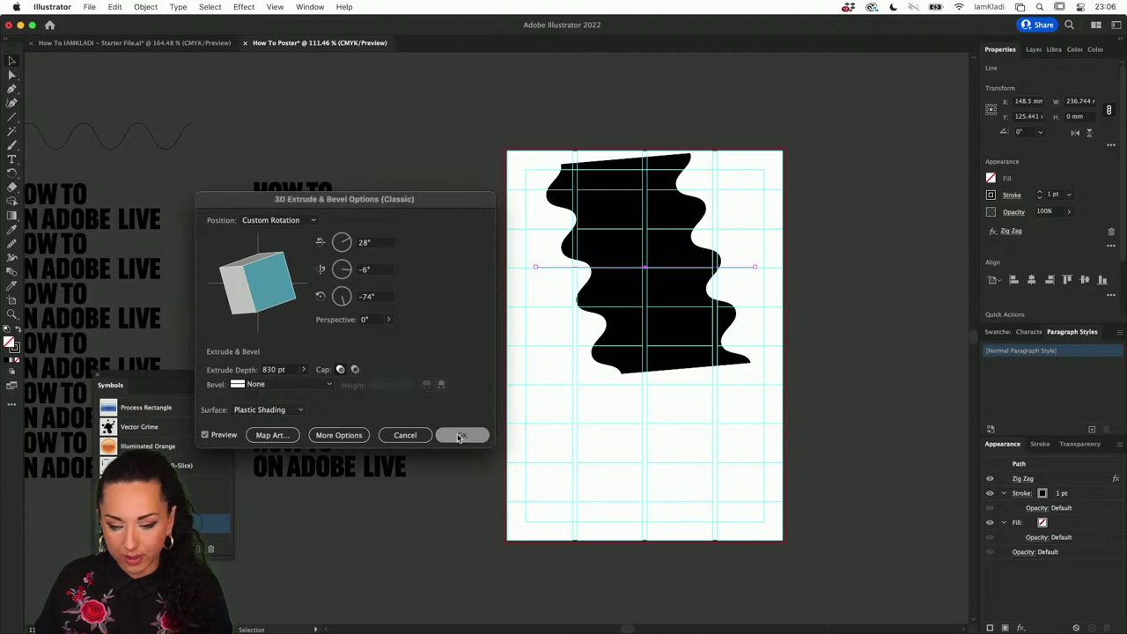
Step: Move the extruded wave down to the middle of the artboard, at about X 151 mm and Y 206 mm
drag(661, 279, 664, 357)
scroll(663, 356, down, 3)
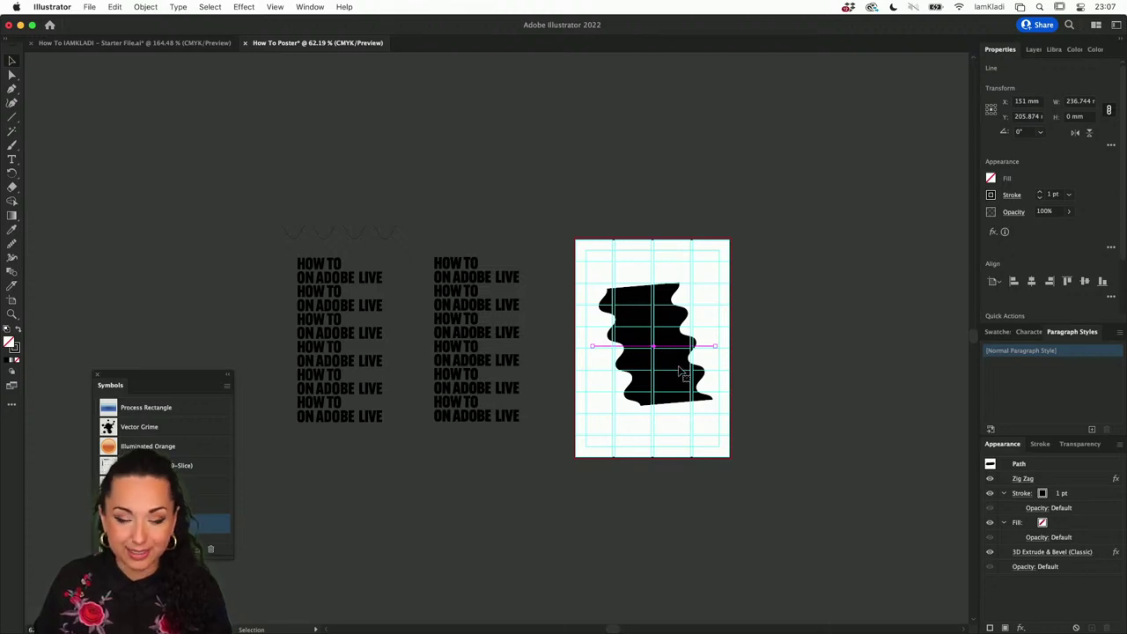
mouse_move(683, 379)
mouse_down()
mouse_move(421, 327)
mouse_move(247, 346)
mouse_up()
click(687, 361)
scroll(680, 361, up, 5)
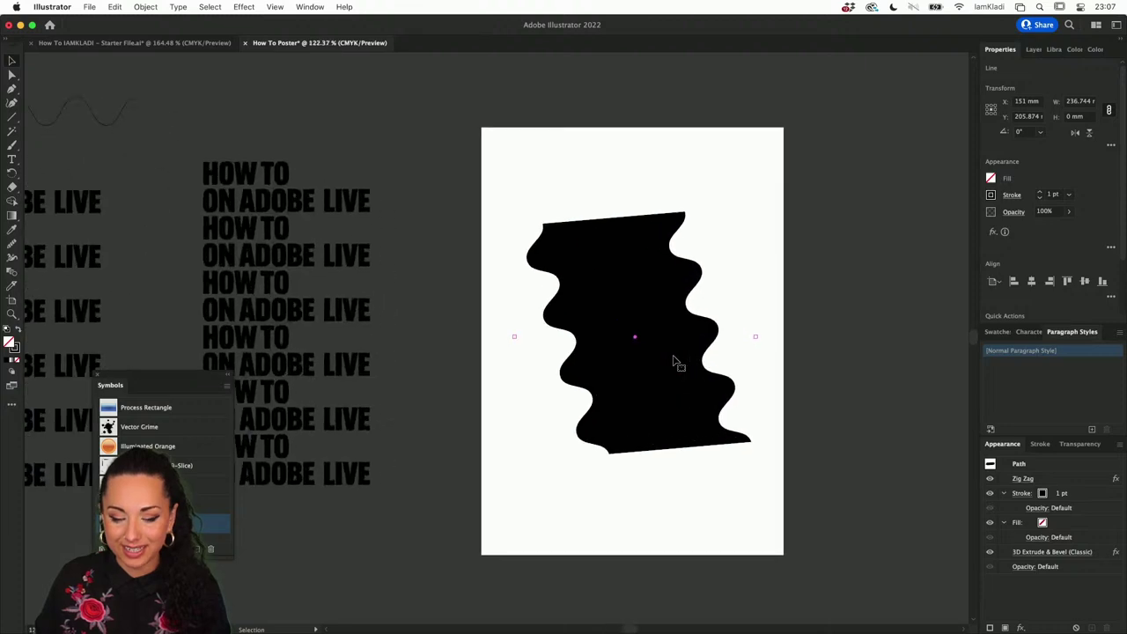
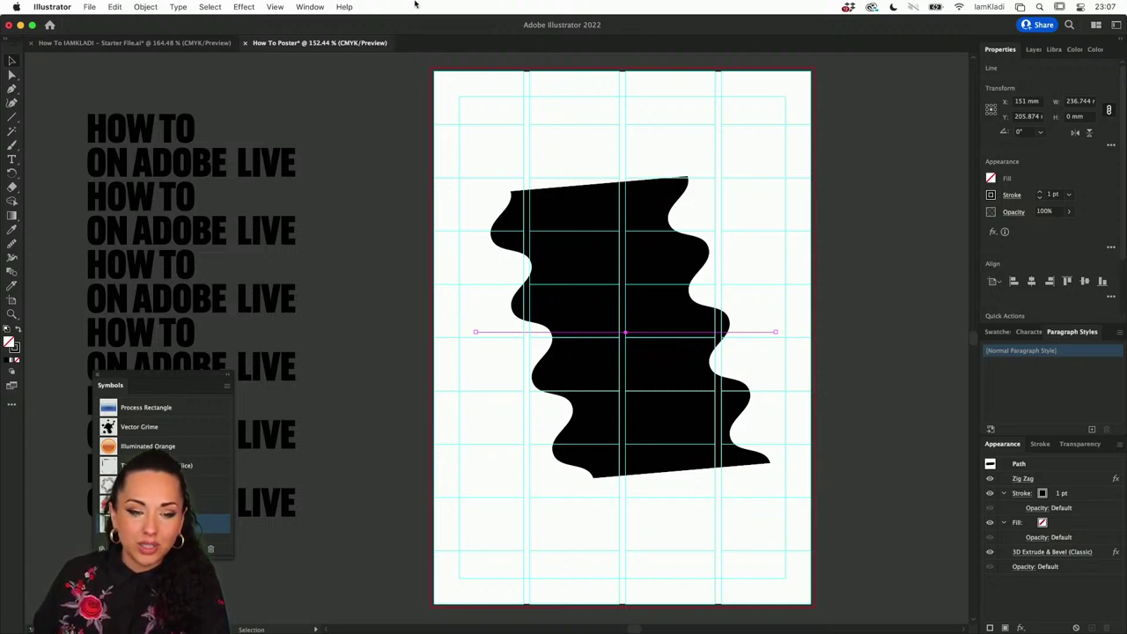
Step: Float the Appearance panel beside the artboard, enlarge it, and select the HOW TO ON ADOBE LIVE text symbol to view its attributes
click(308, 7)
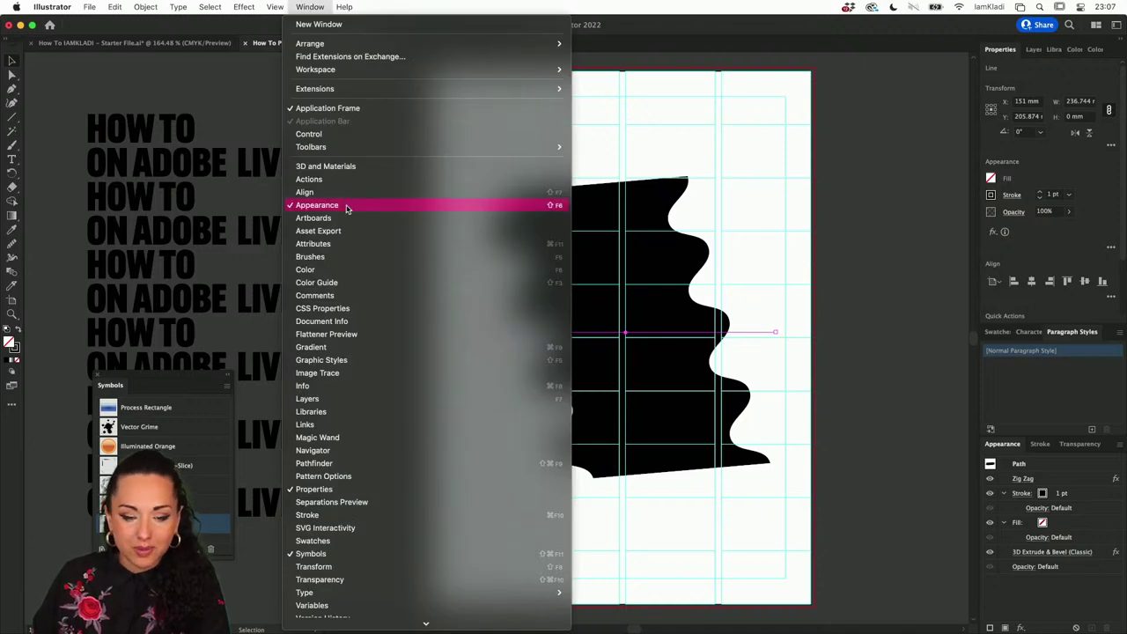
click(1012, 449)
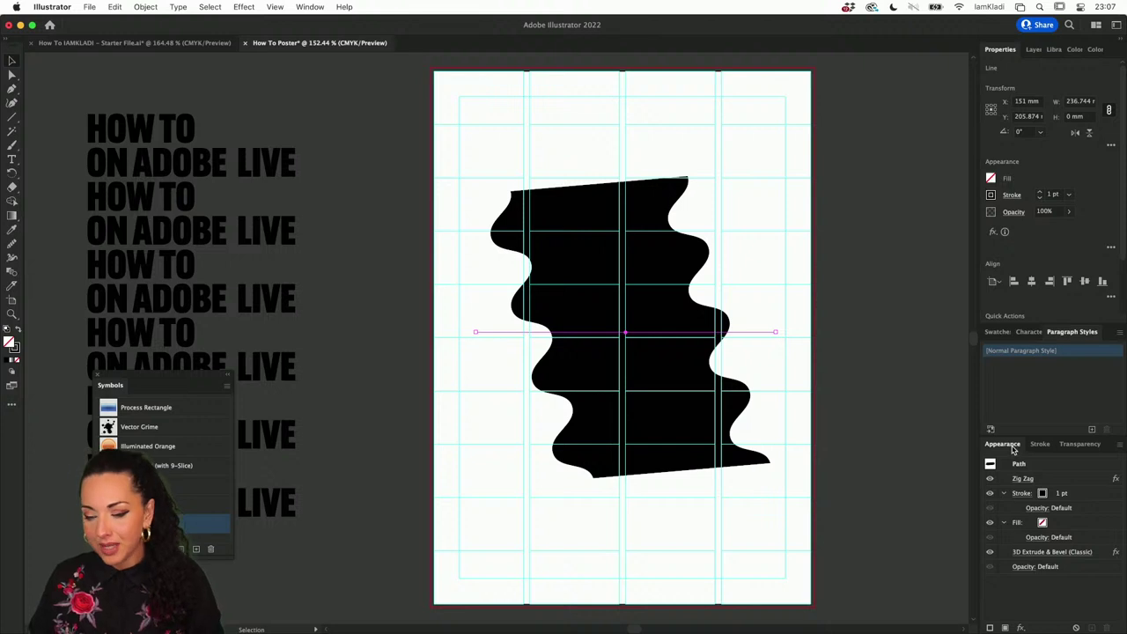
drag(1012, 447, 699, 197)
drag(403, 88, 334, 126)
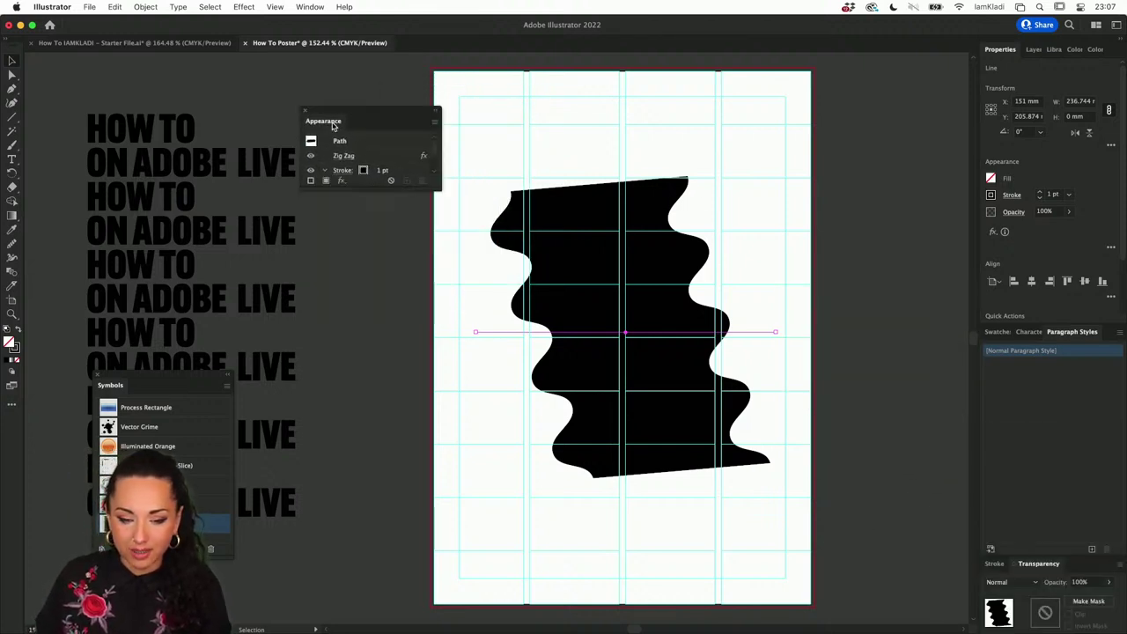
mouse_move(438, 195)
mouse_down()
mouse_move(458, 355)
mouse_move(475, 366)
mouse_up()
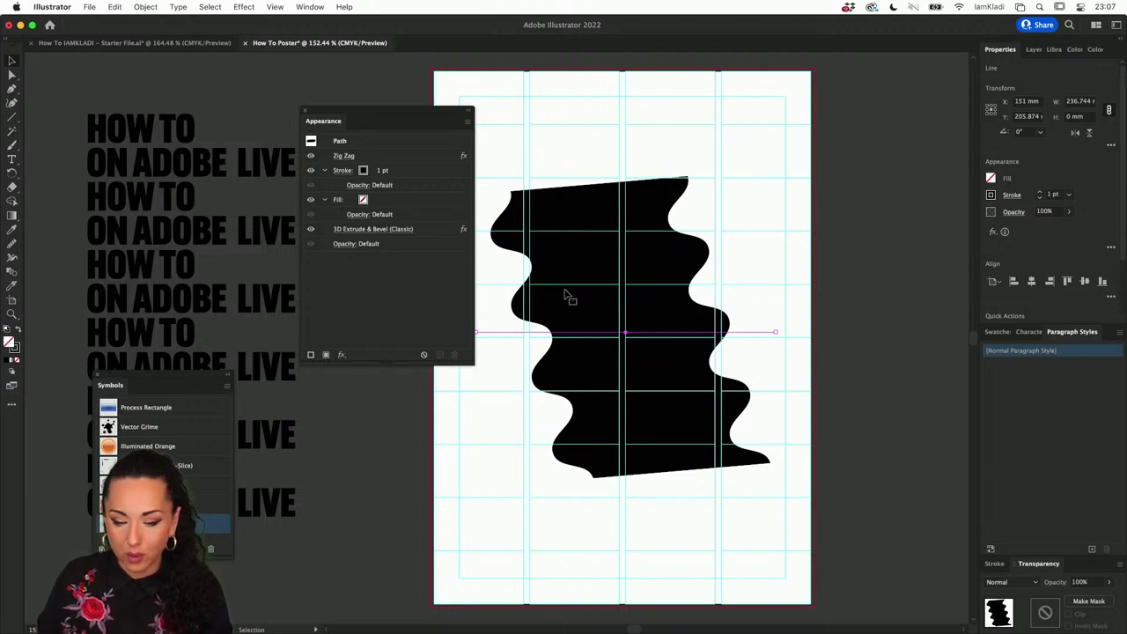
click(221, 222)
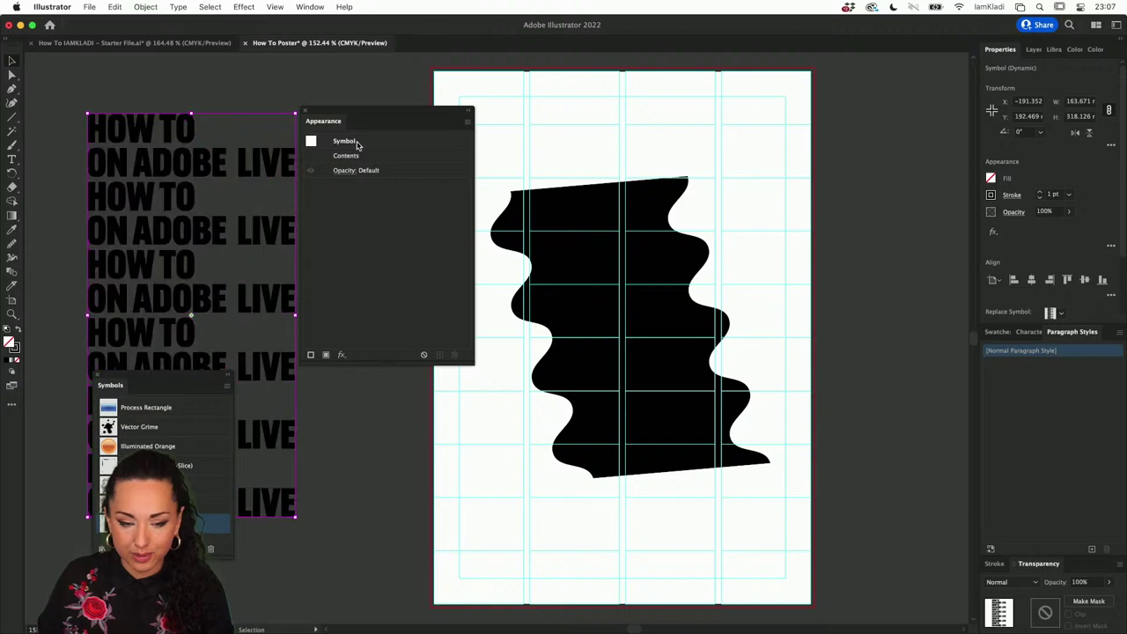
scroll(253, 161, left, 5)
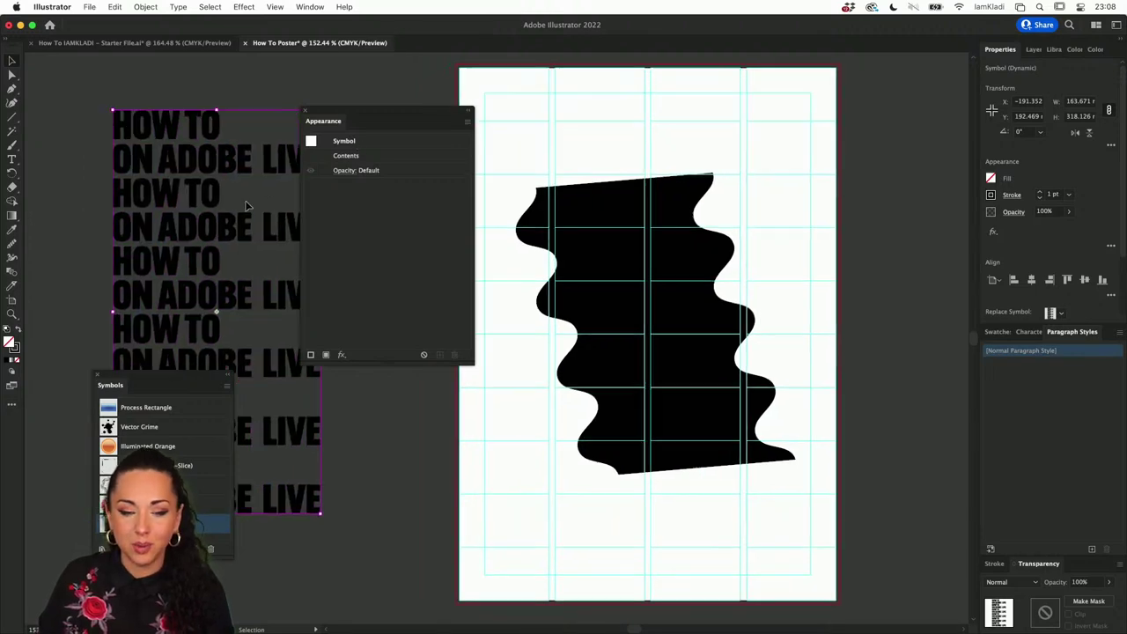
Step: Select the extruded wave on the artboard and compare its shape with the Zig Zag effect hidden and shown
click(18, 329)
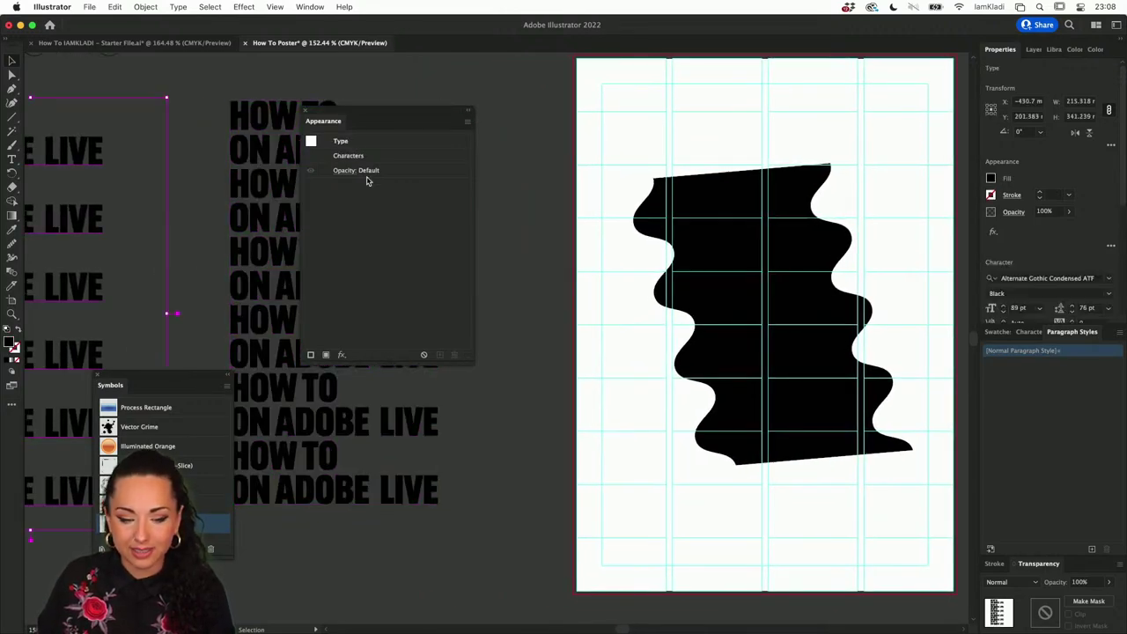
click(692, 215)
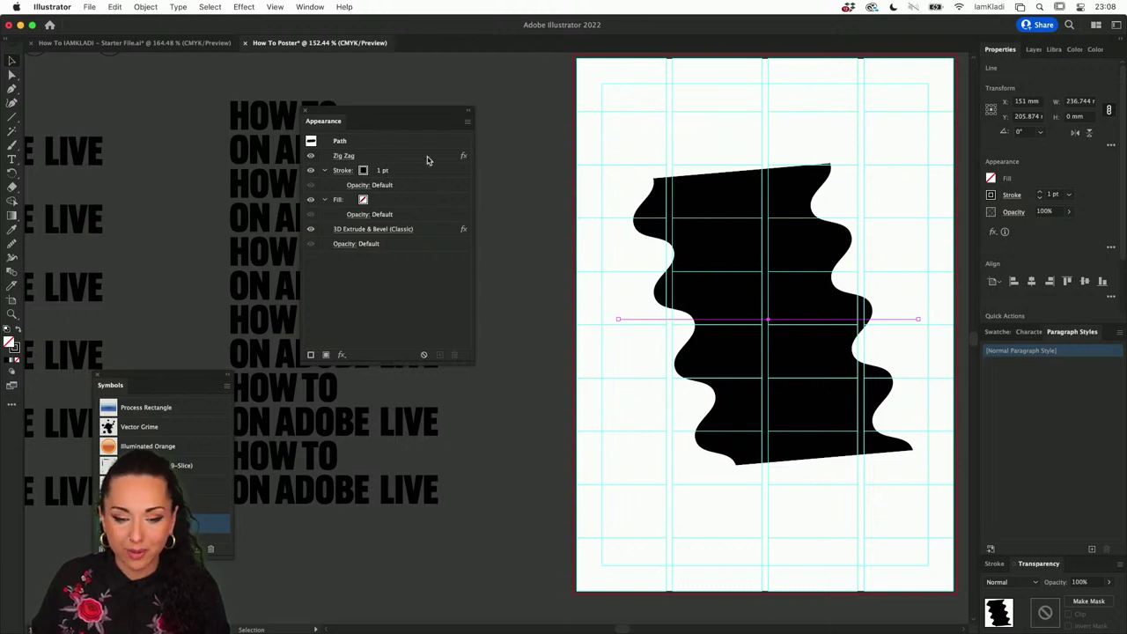
click(310, 156)
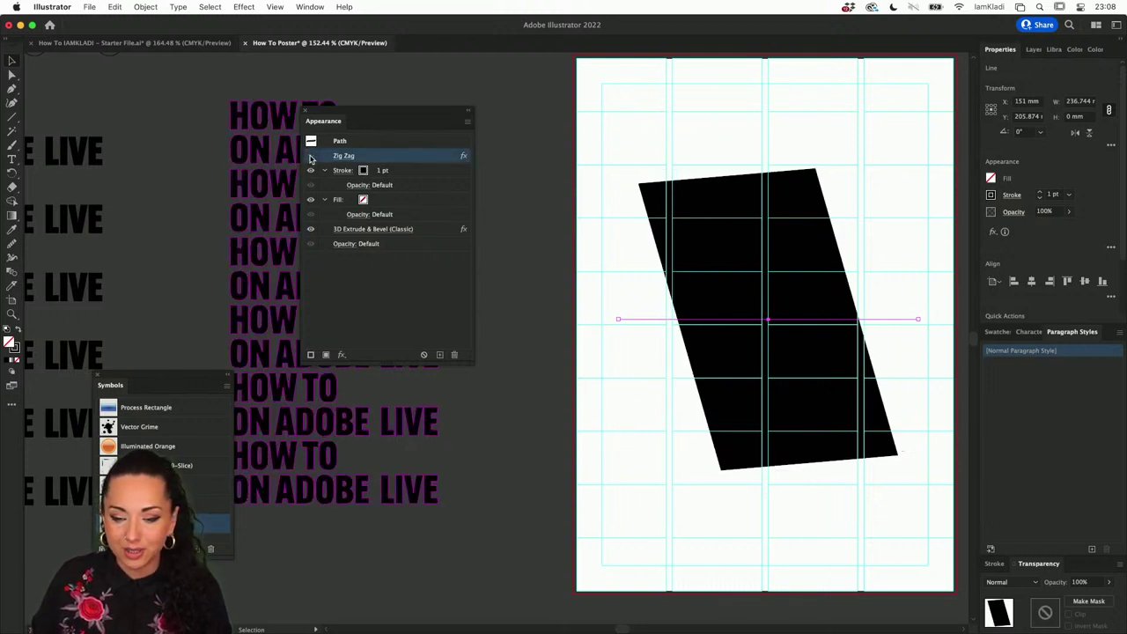
click(310, 156)
click(310, 156)
click(310, 156)
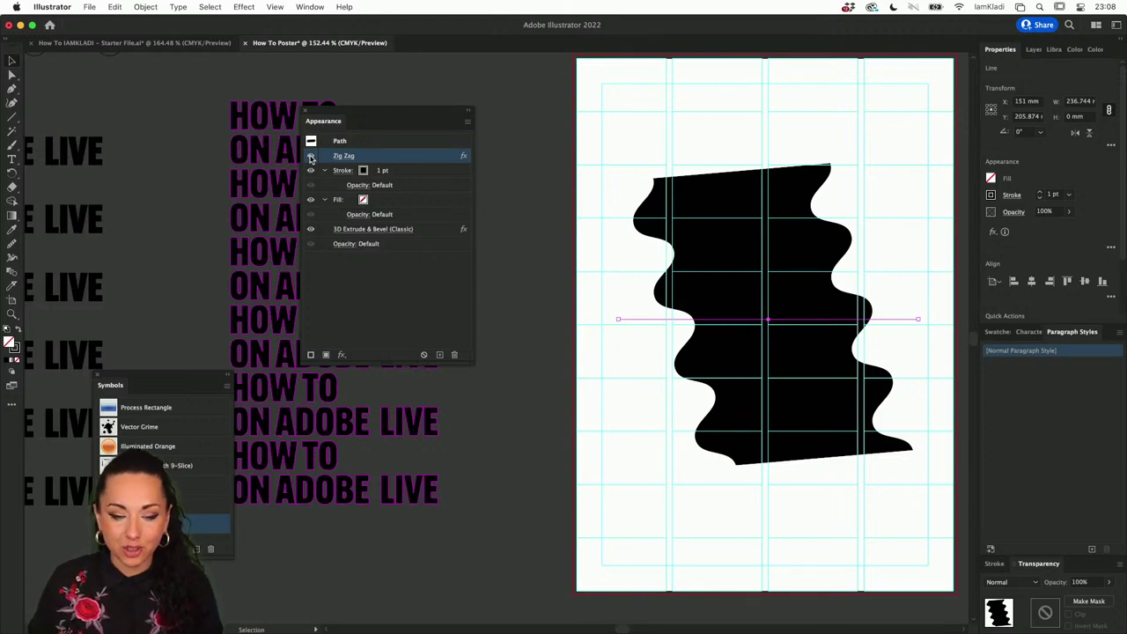
Step: Switch the wave's 3D Extrude & Bevel effect off and on to compare the flat line with the extruded shape
click(313, 231)
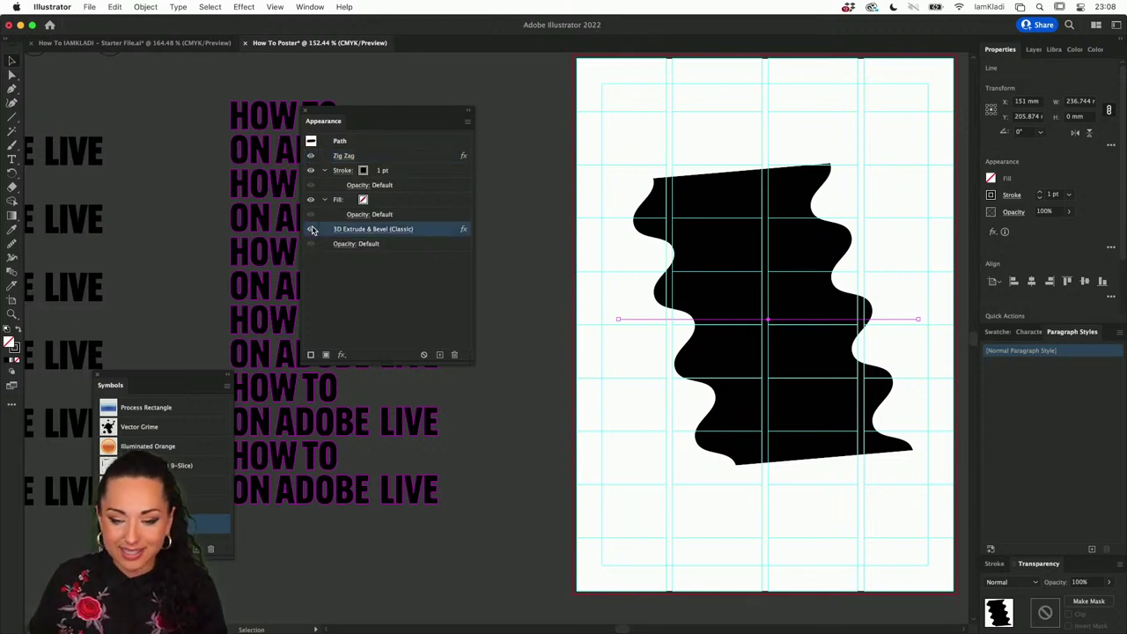
click(310, 229)
click(311, 230)
click(311, 231)
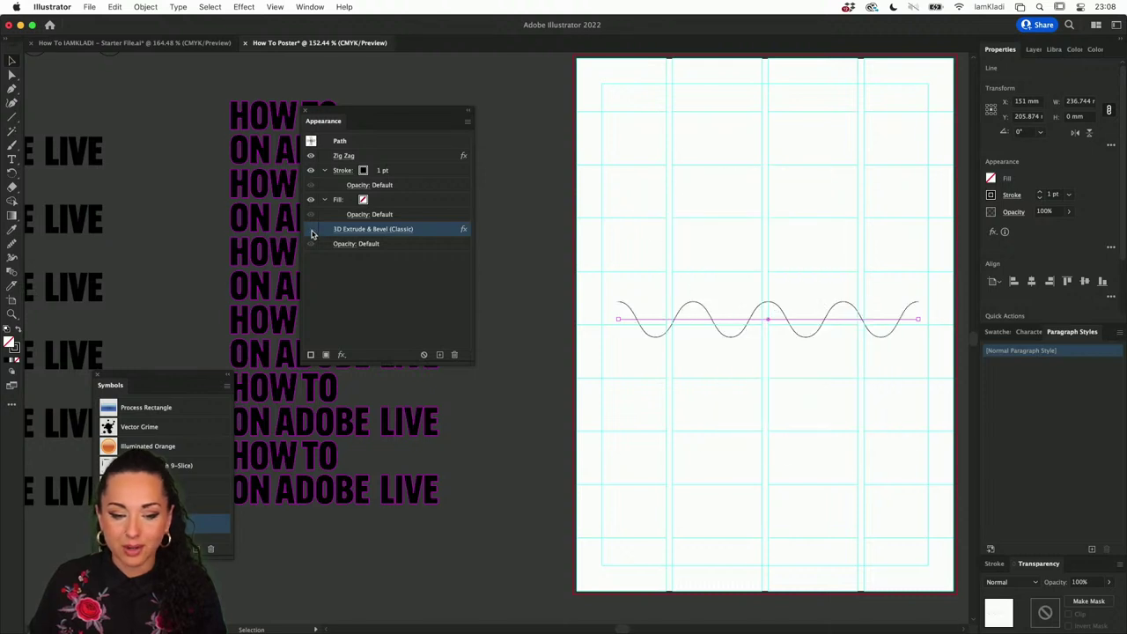
click(310, 231)
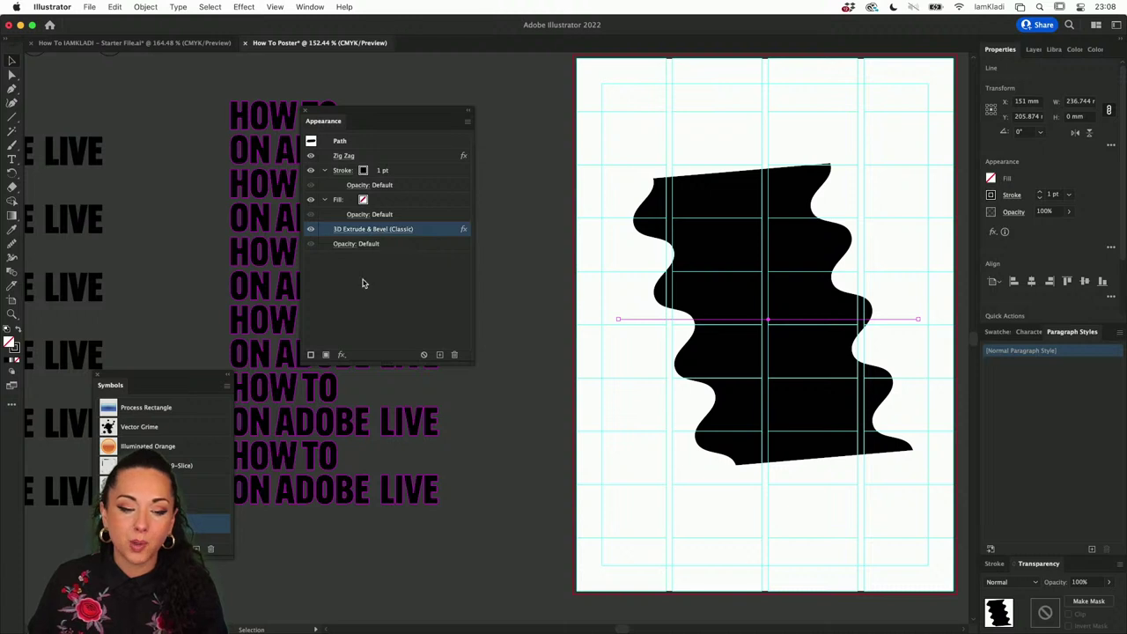
Step: Reopen the wave's 3D Extrude & Bevel settings and go to surface 3 of 4 in Map Art
click(384, 233)
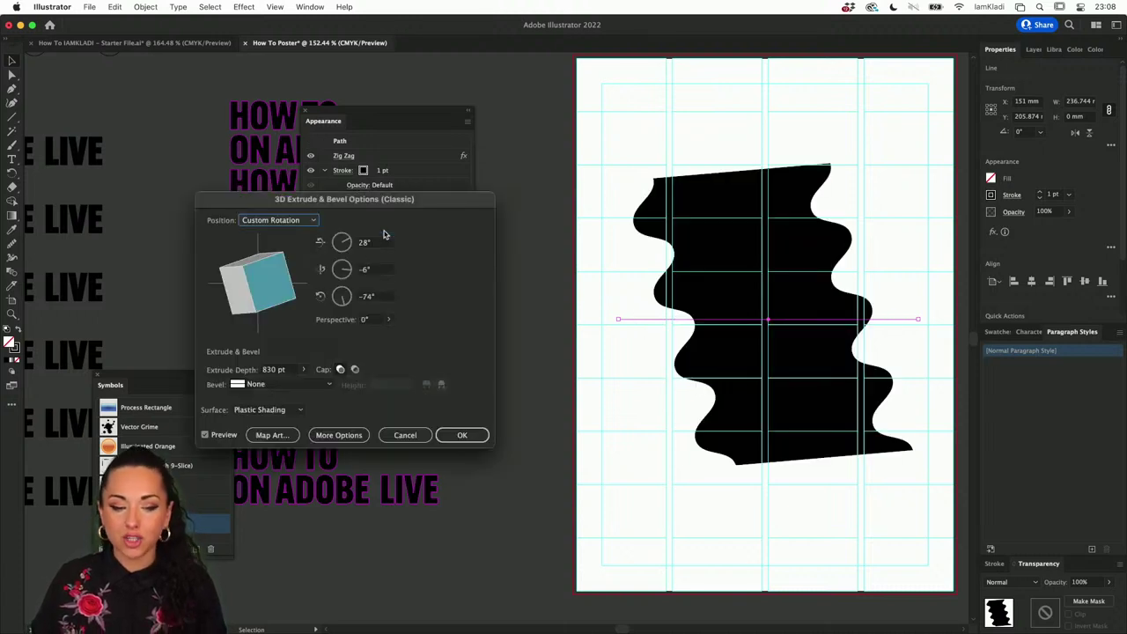
drag(384, 199, 482, 297)
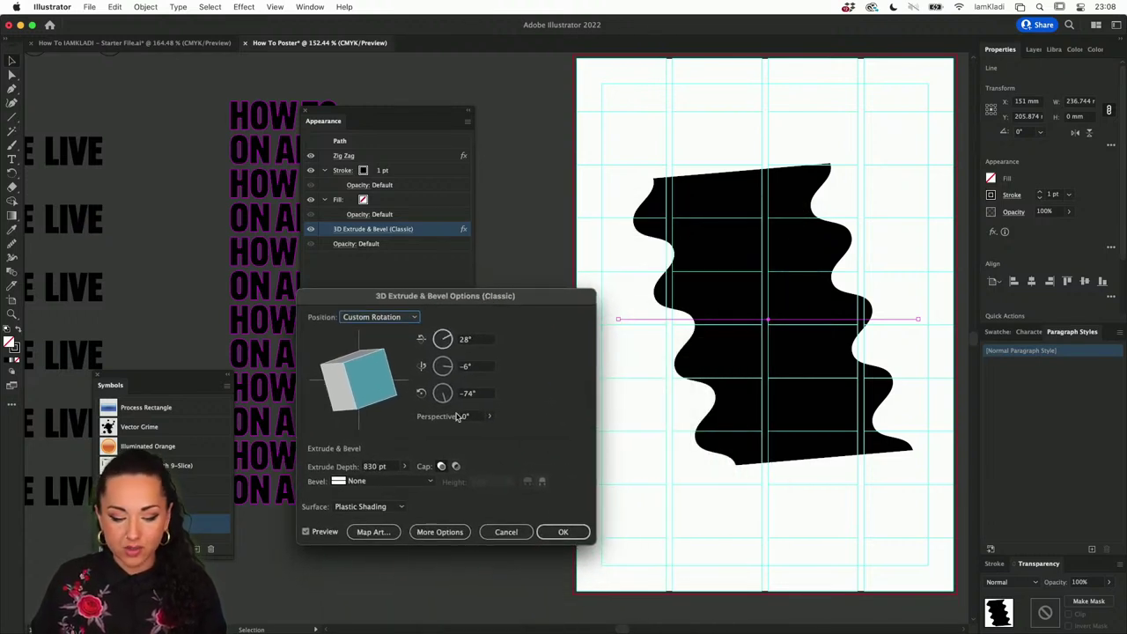
click(388, 533)
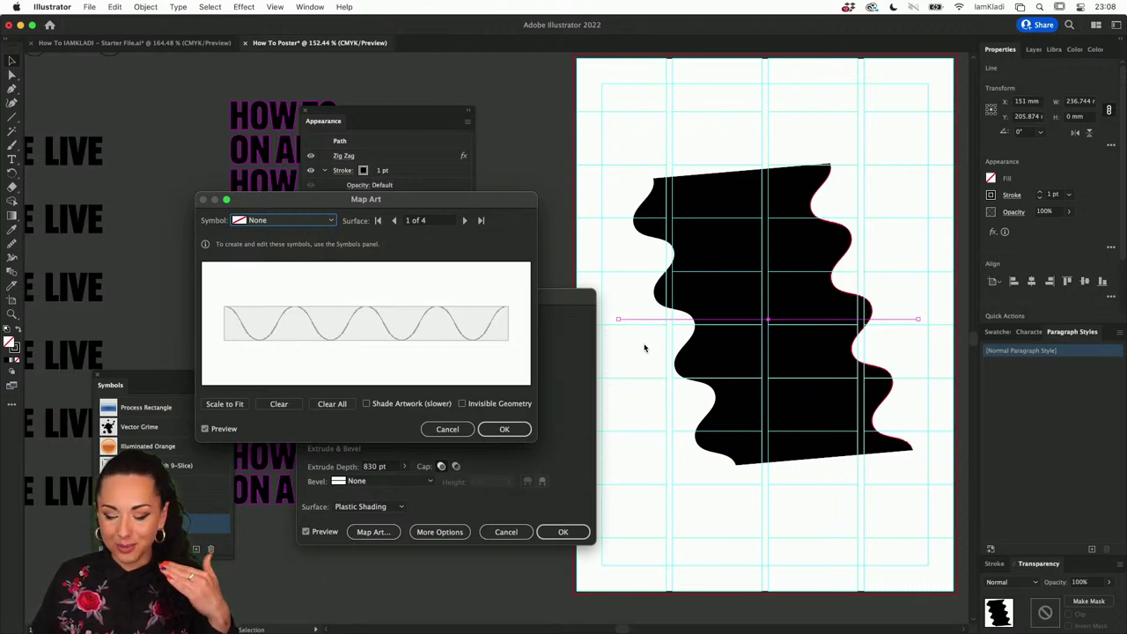
key(alt)
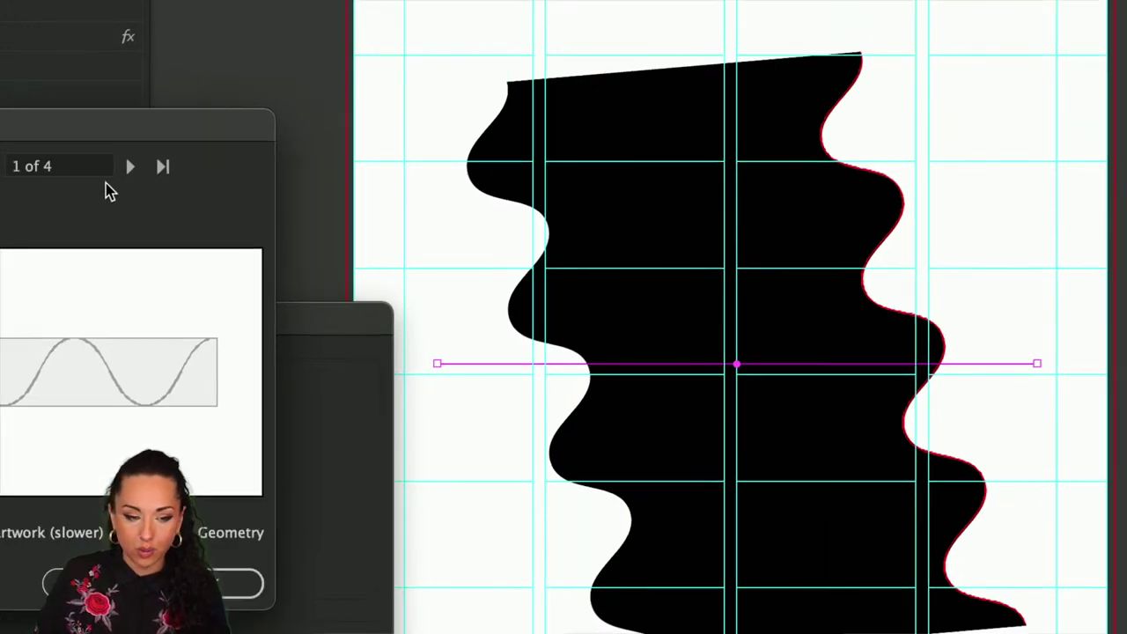
click(130, 170)
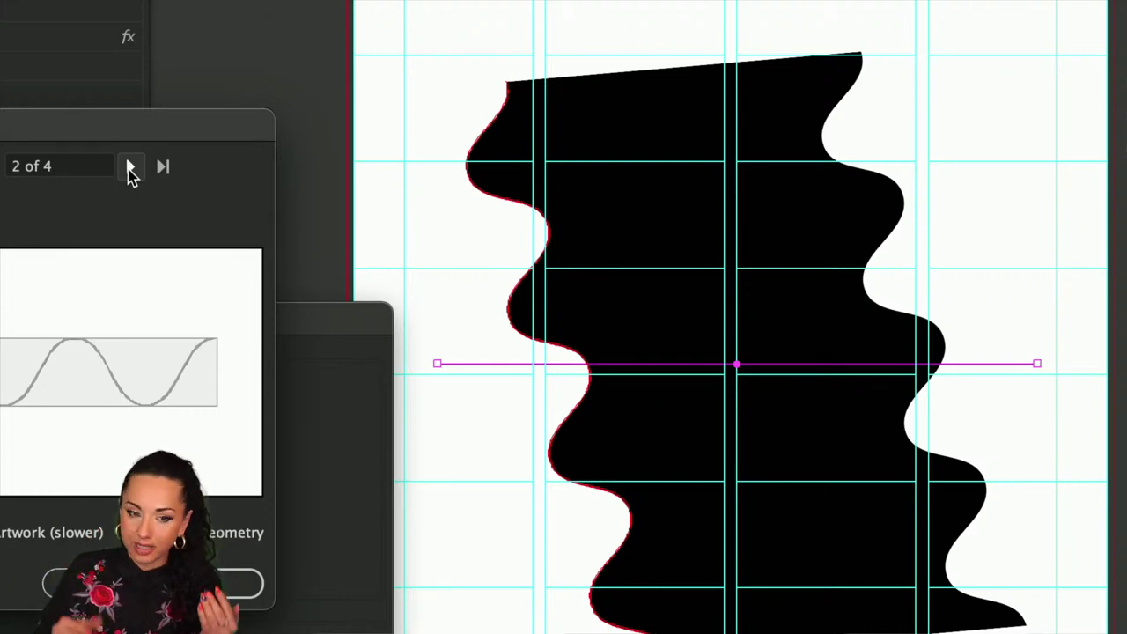
click(130, 169)
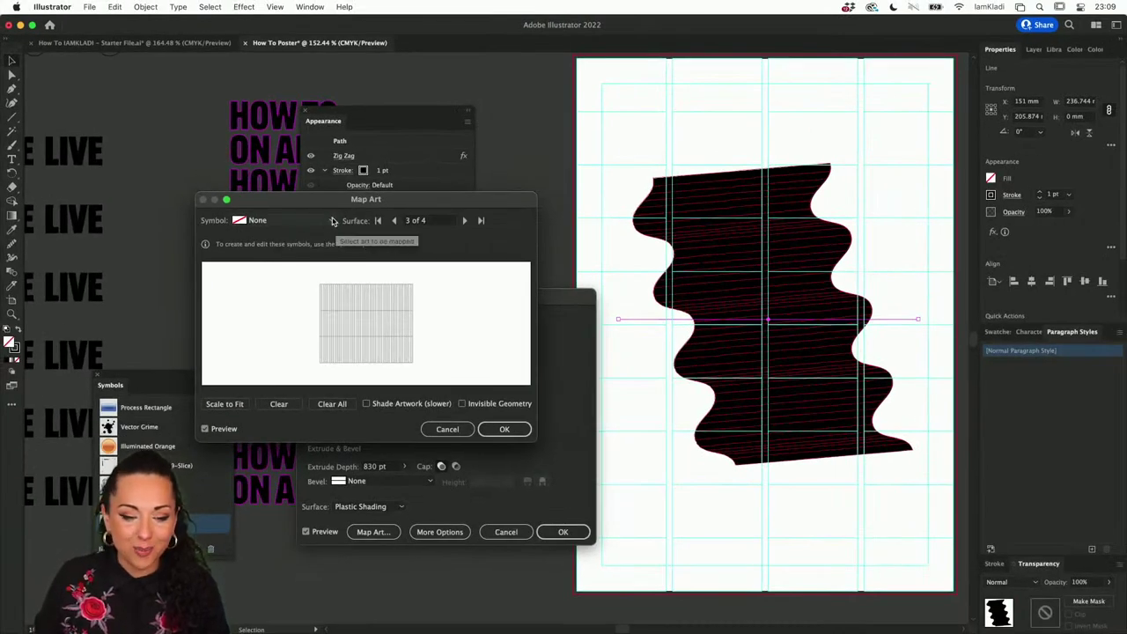
Step: Map the Text symbol onto surface 3 and enable Invisible Geometry so only the artwork is drawn
click(333, 221)
click(275, 323)
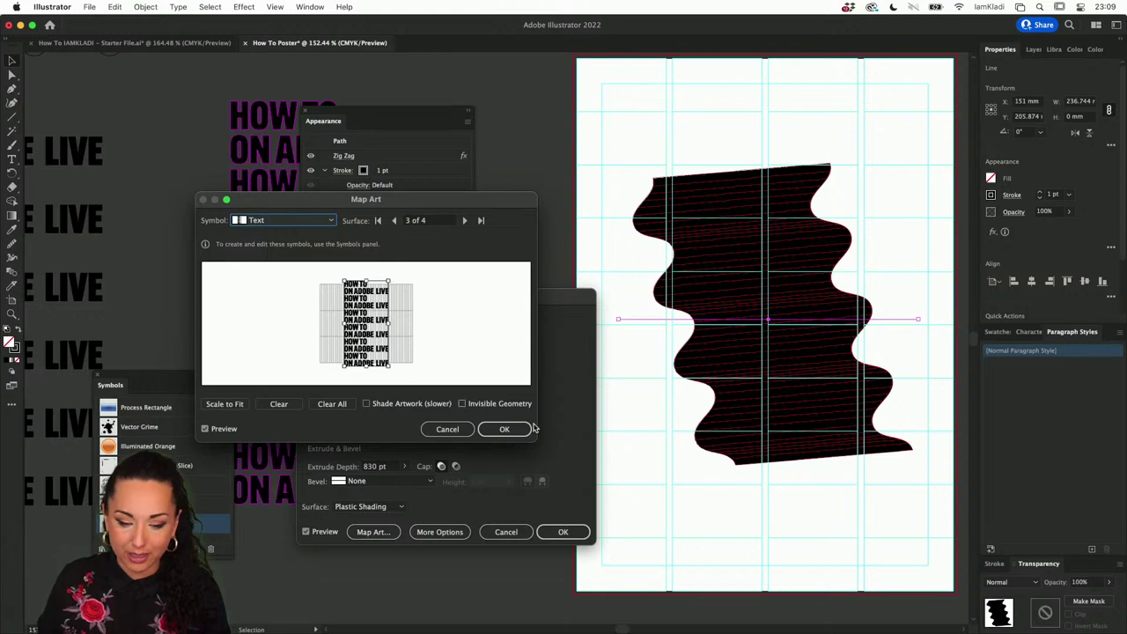
click(483, 407)
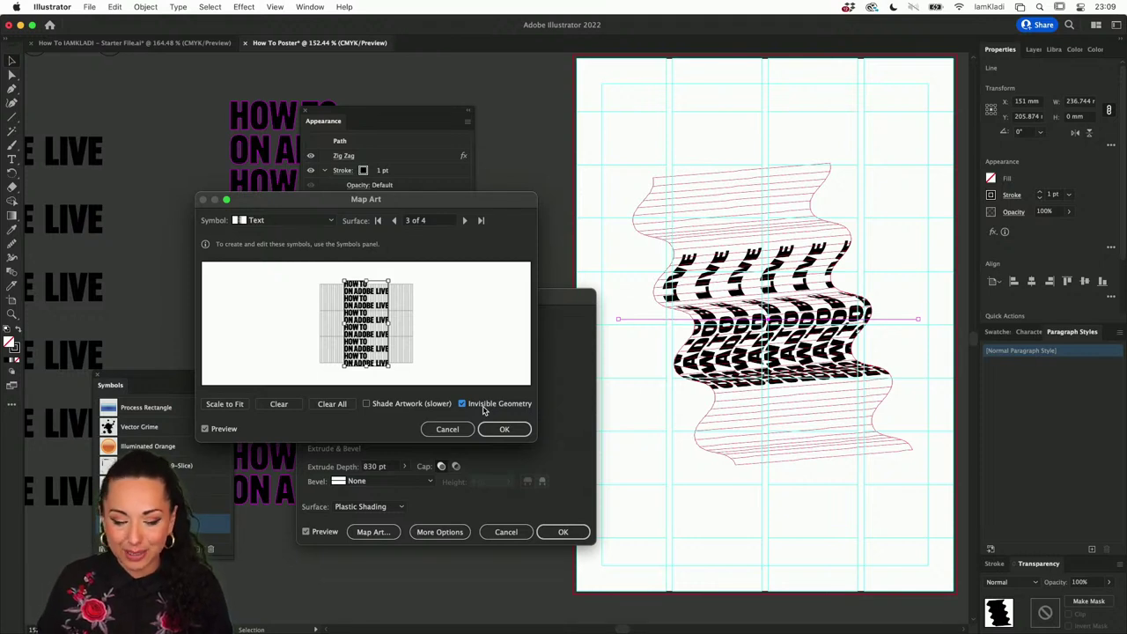
click(482, 407)
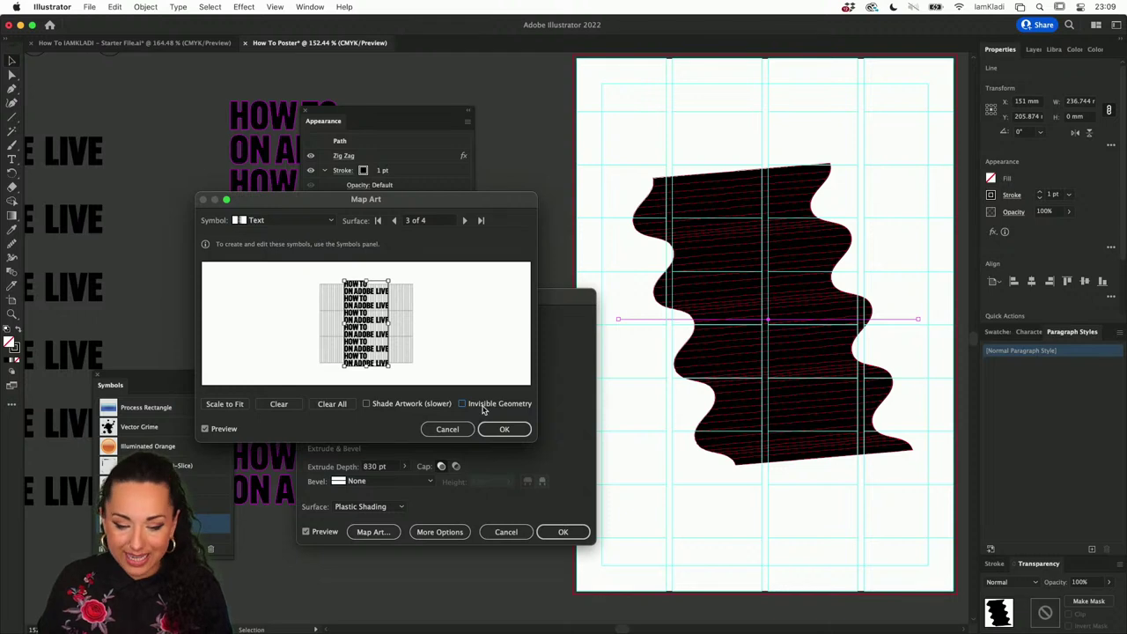
click(482, 408)
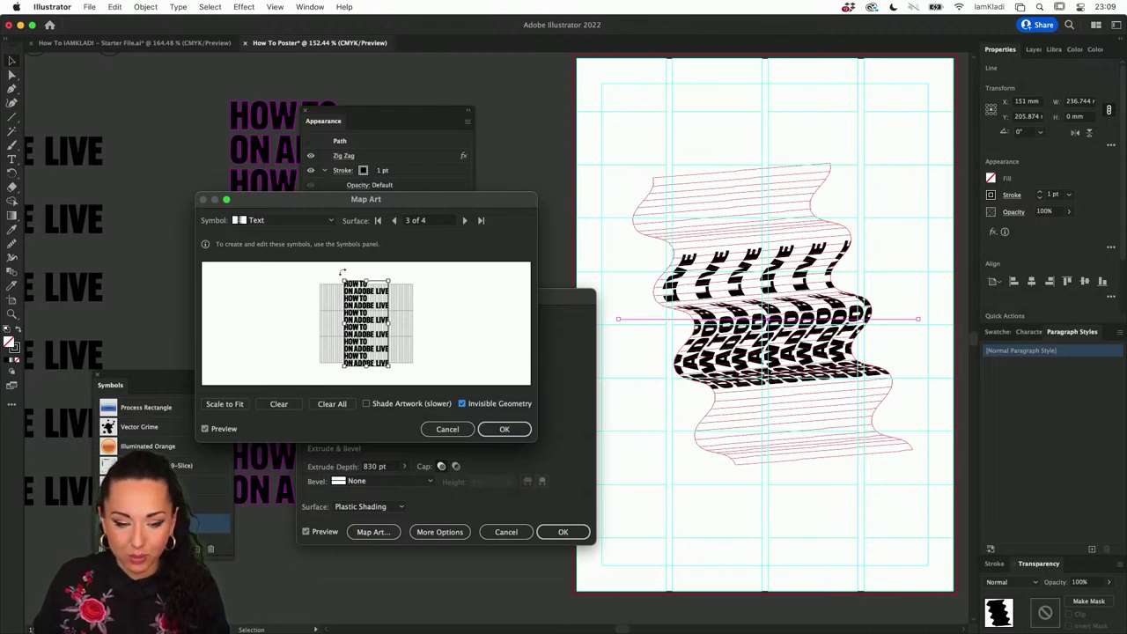
Step: Rotate the mapped text to read upright across the wave, enlarge and align it over the surface, and apply the effect
drag(343, 275, 343, 369)
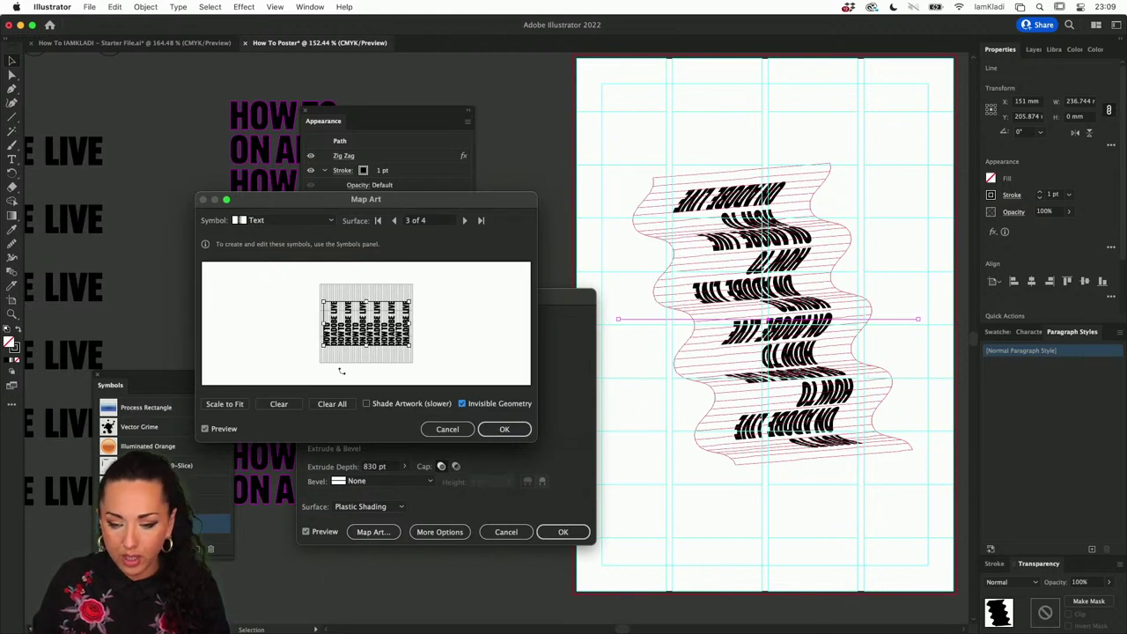
drag(413, 298, 299, 333)
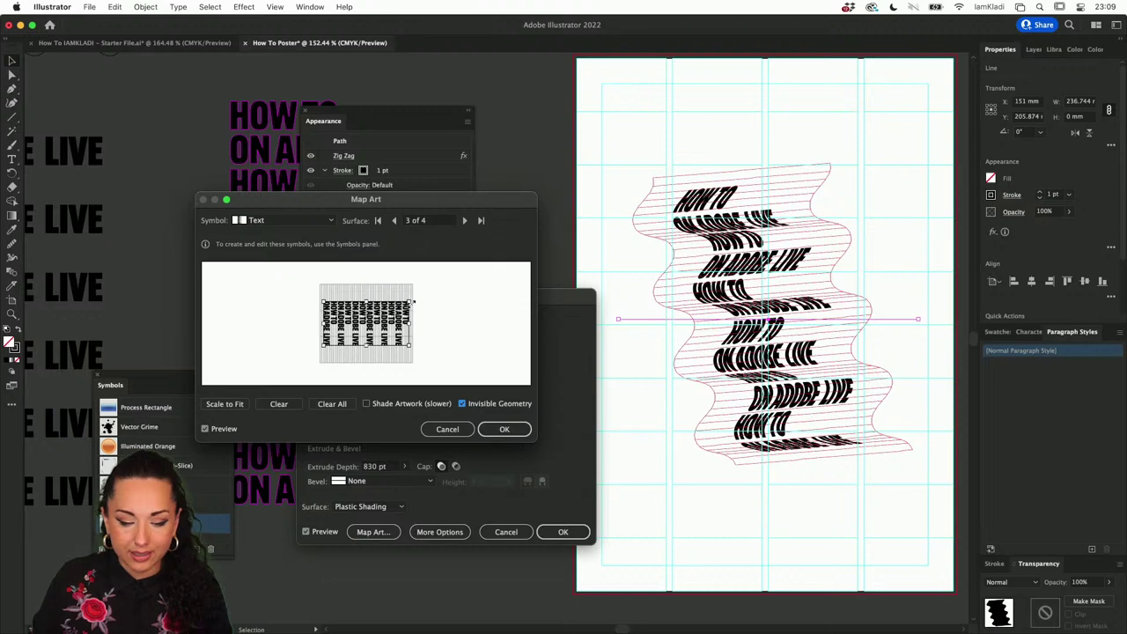
mouse_move(413, 301)
mouse_down()
mouse_move(435, 289)
mouse_move(391, 305)
mouse_up()
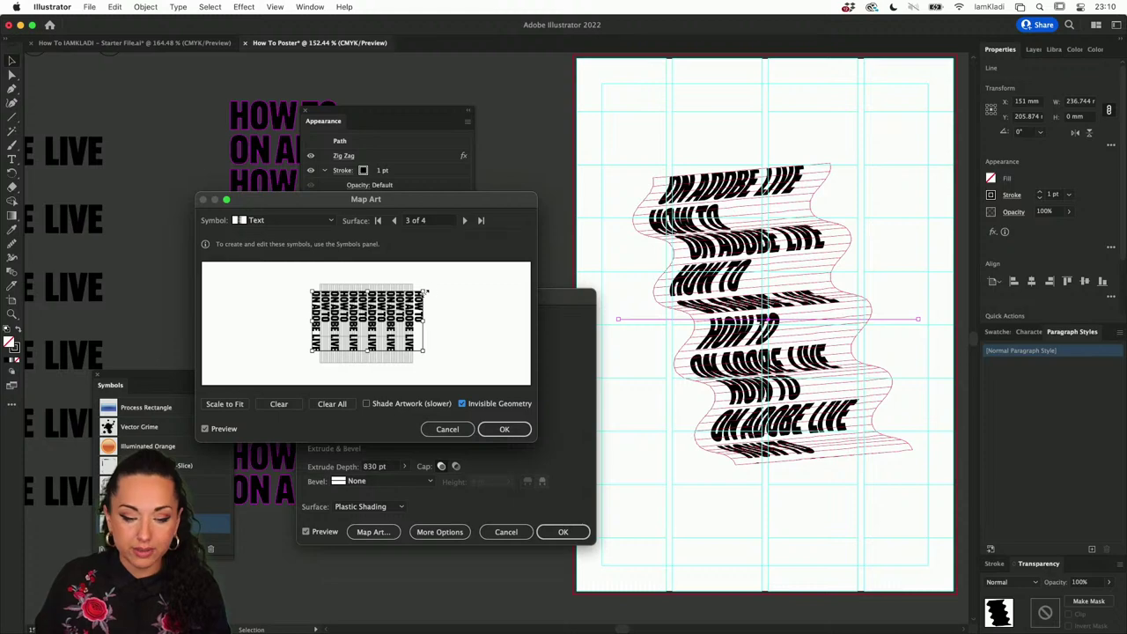
mouse_move(425, 292)
mouse_down()
mouse_move(445, 279)
mouse_move(401, 311)
mouse_move(420, 302)
mouse_move(408, 302)
mouse_up()
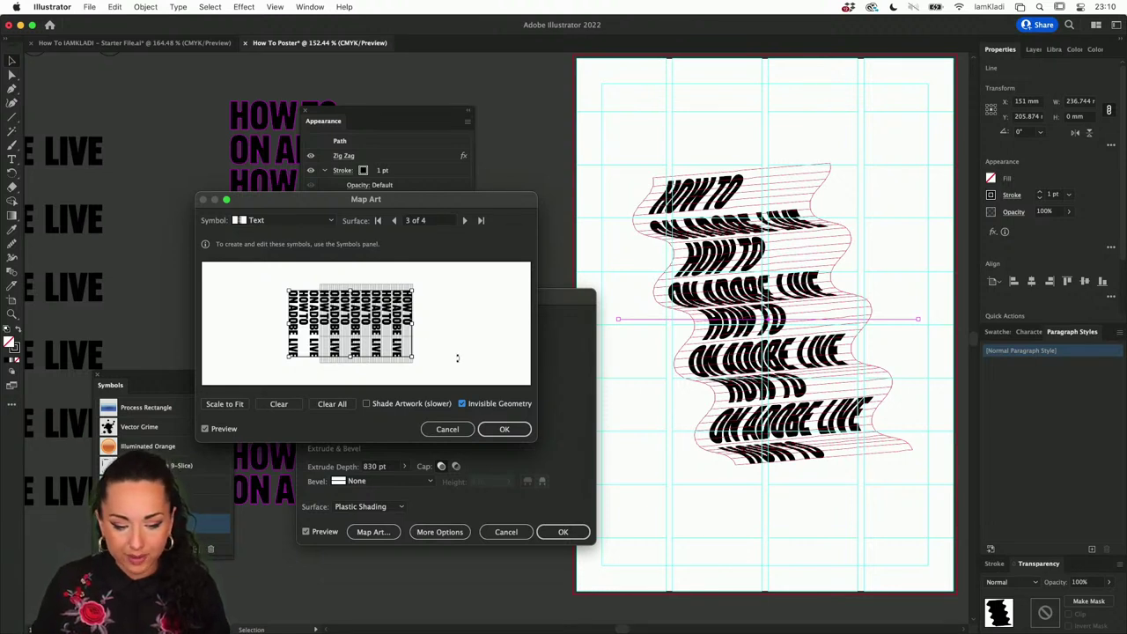
click(504, 429)
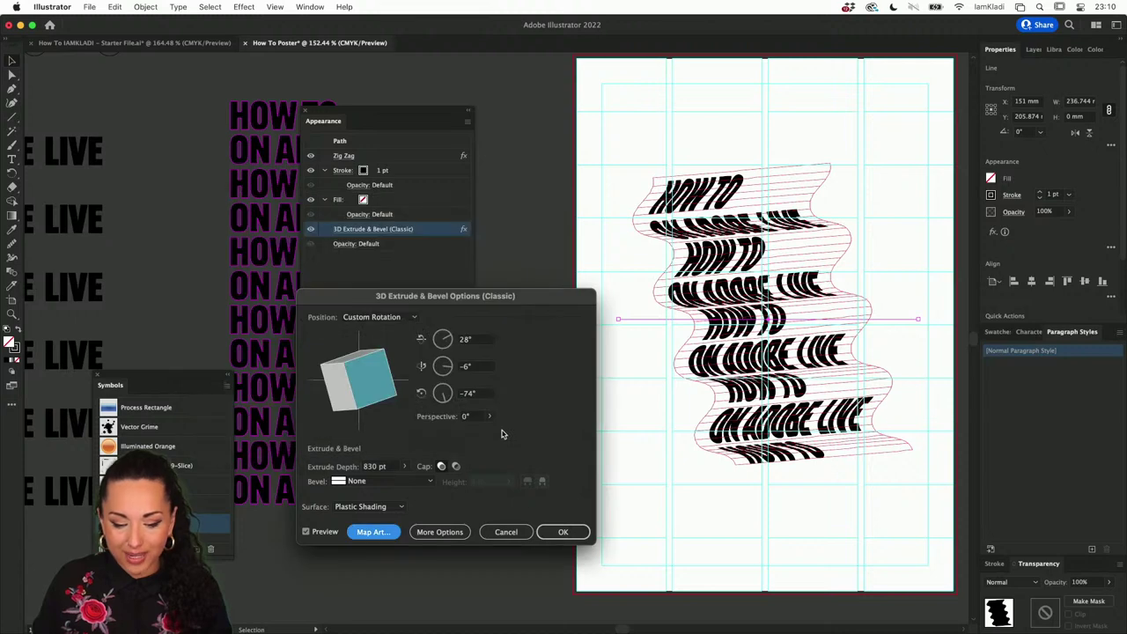
click(550, 533)
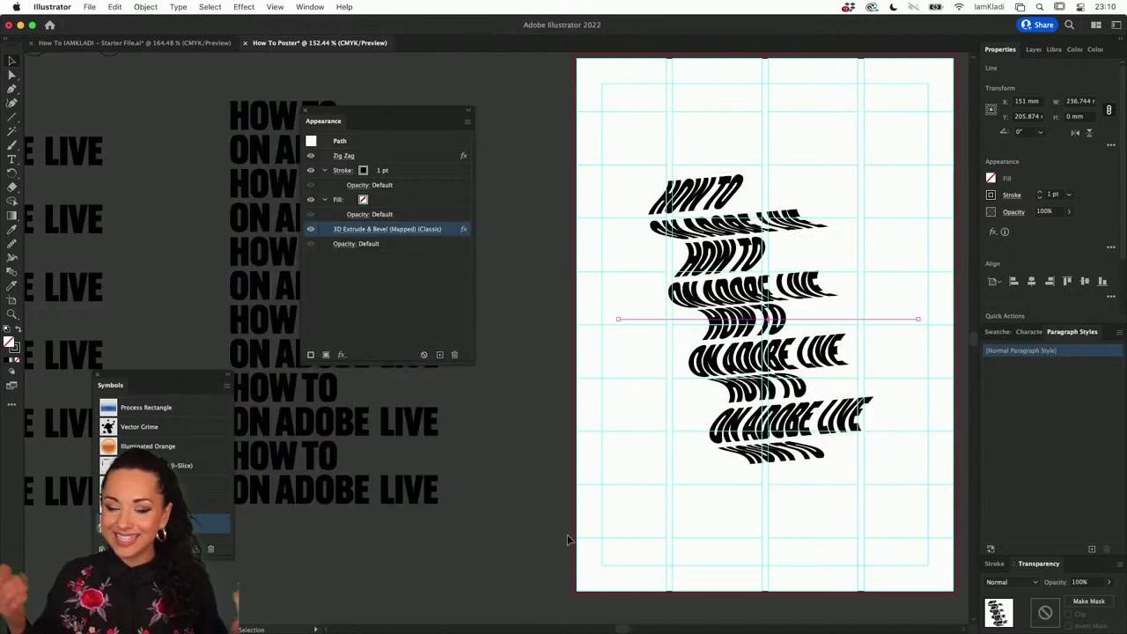
Step: Move the mapped text wave to about X 167 mm, Y 208 mm, and place a copy of the black wave over the artboard's right edge
scroll(695, 422, right, 3)
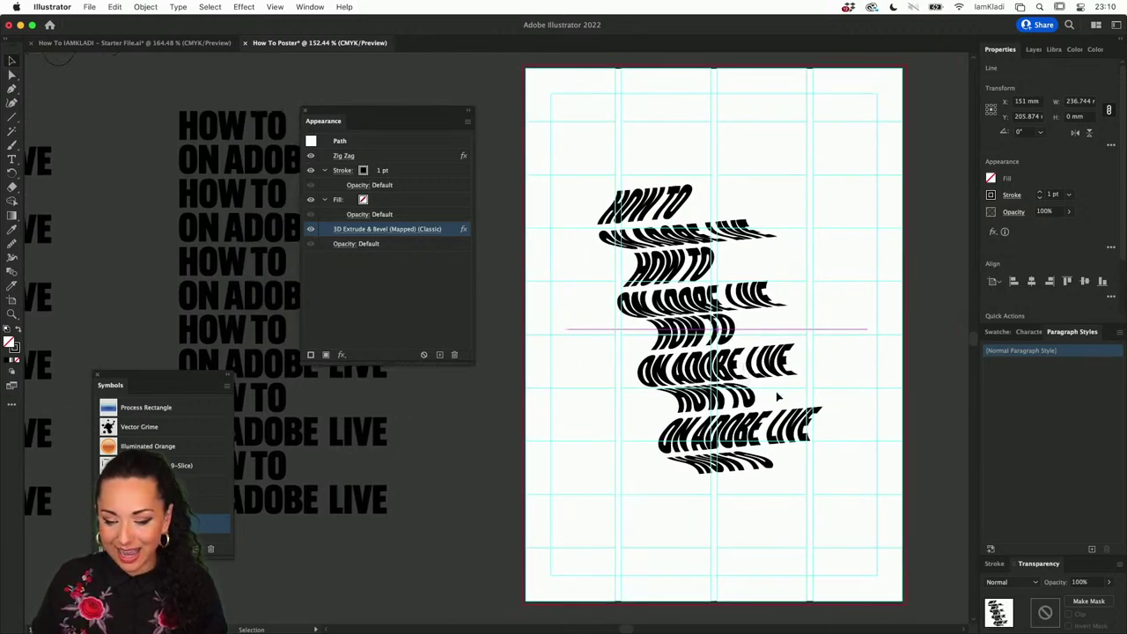
mouse_move(696, 243)
mouse_down()
mouse_move(740, 262)
mouse_move(709, 233)
mouse_up()
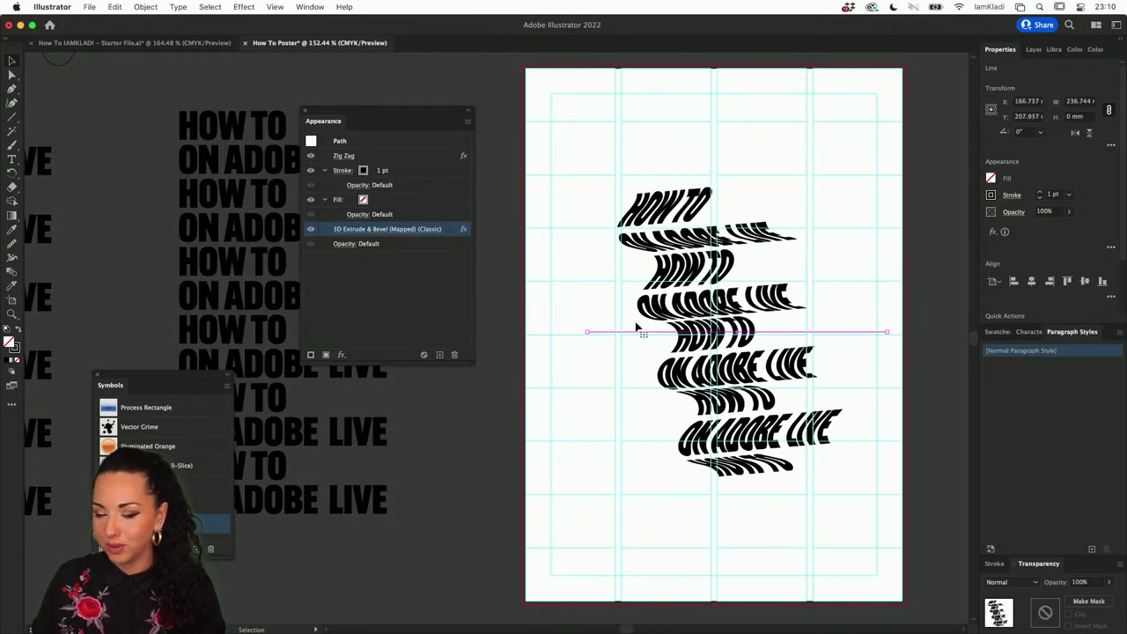
scroll(612, 353, down, 3)
scroll(612, 353, down, 2)
key(super+semicolon)
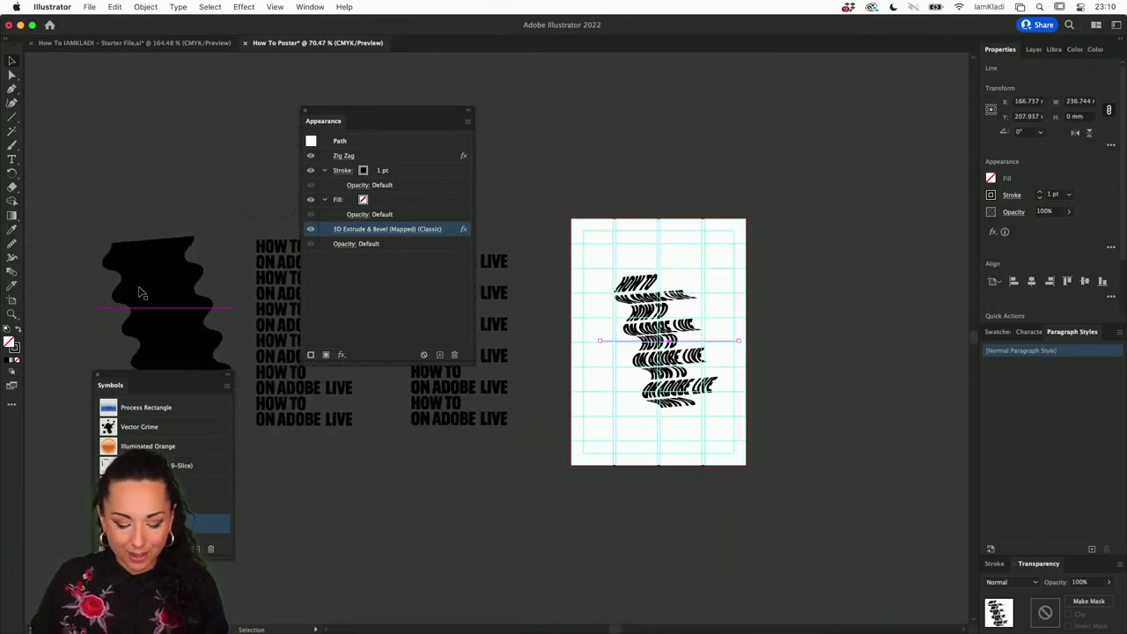
drag(140, 293, 754, 320)
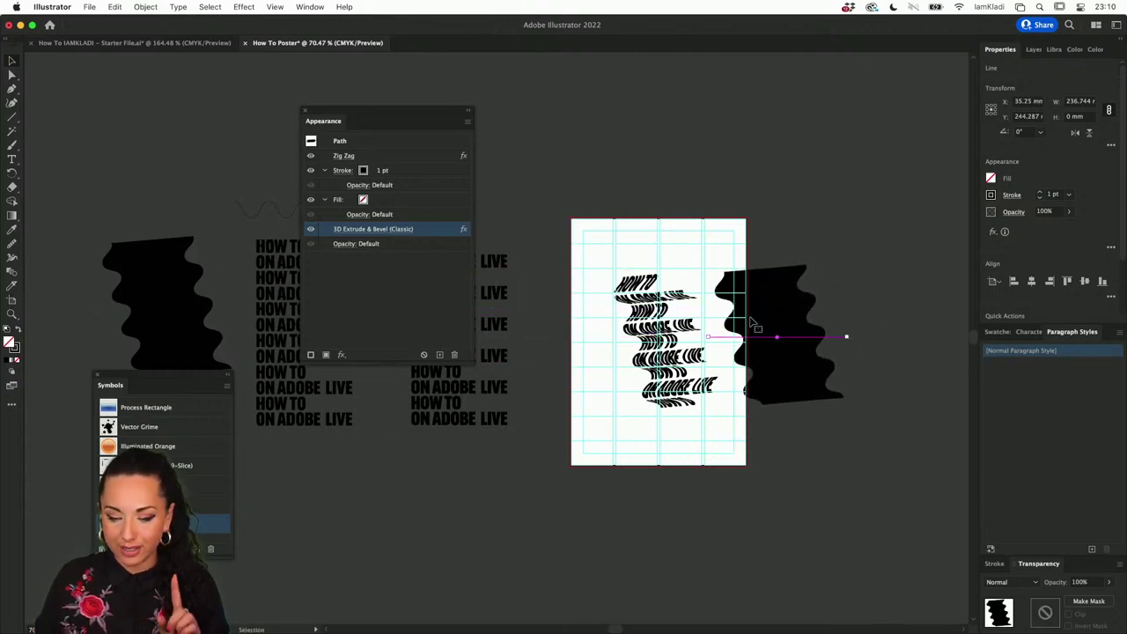
Step: Draw a rectangle on the Background layer between the side margin guides, enclosing the mapped text
click(1032, 50)
click(1044, 120)
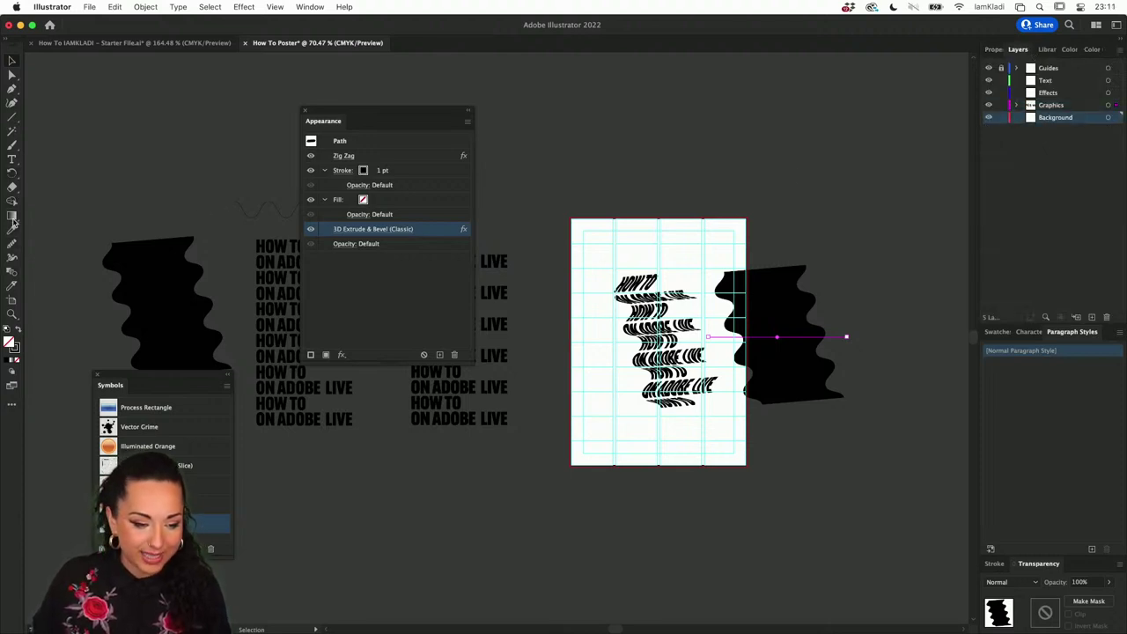
click(12, 118)
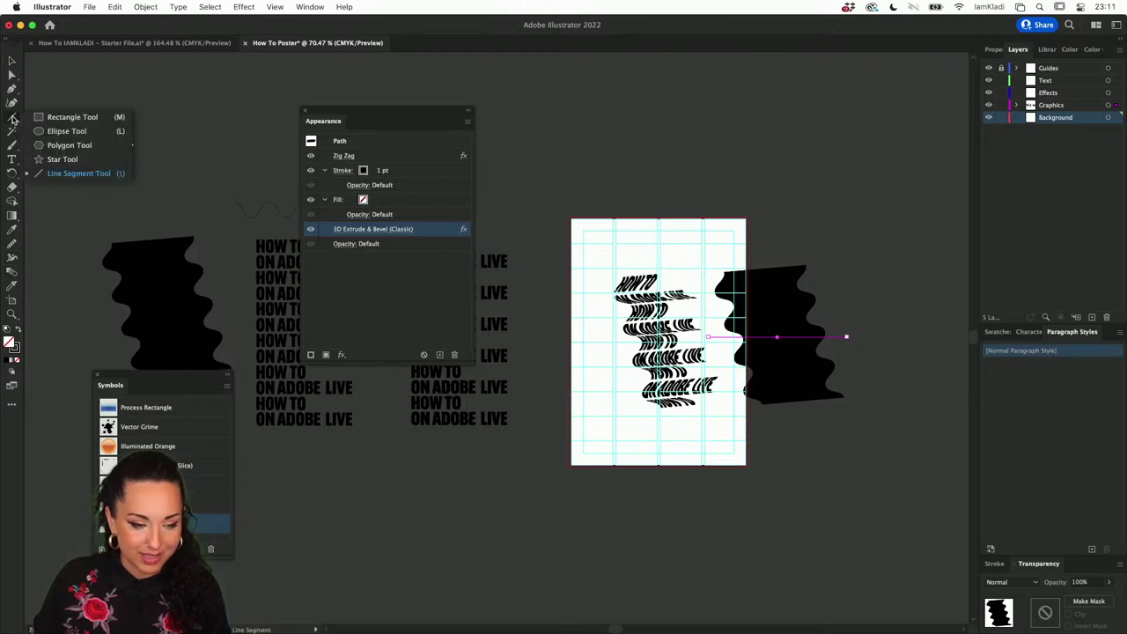
click(73, 117)
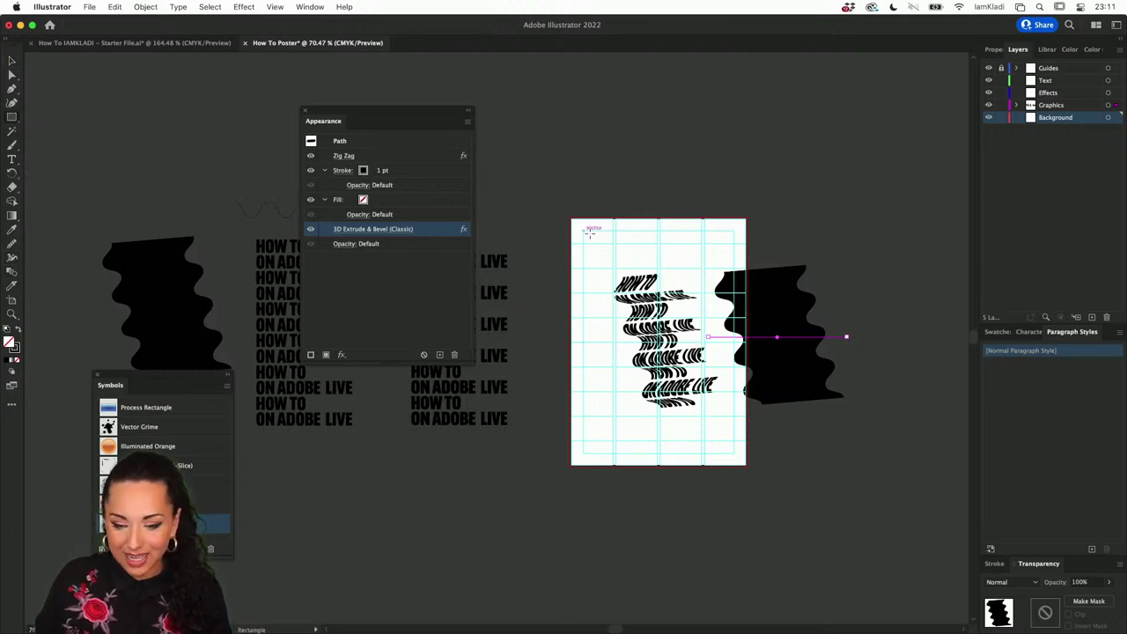
drag(590, 266, 734, 441)
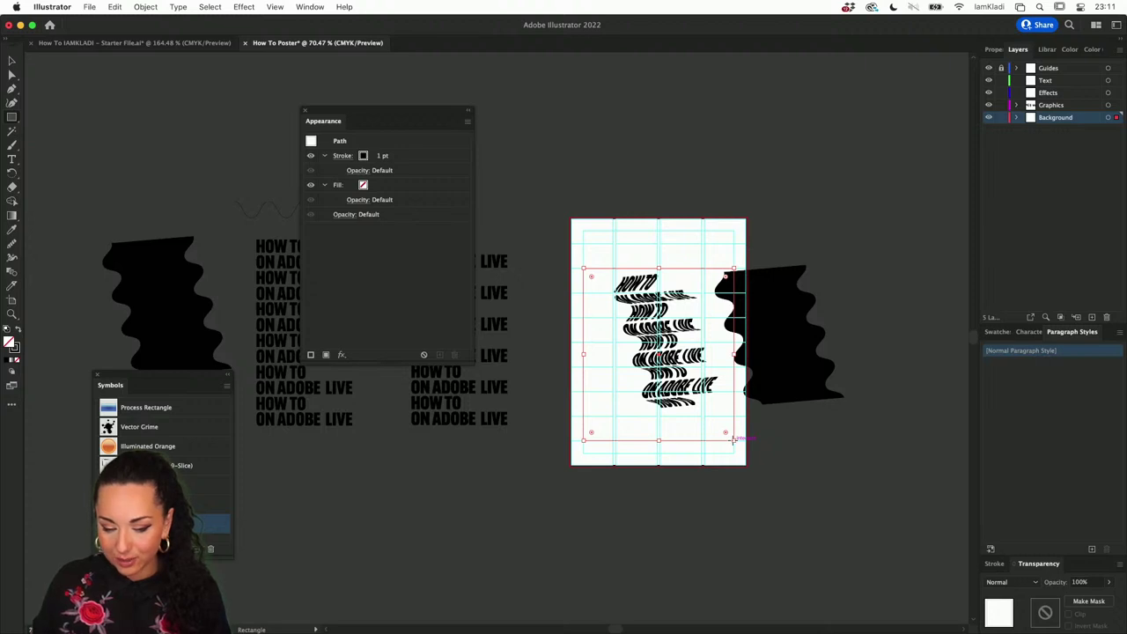
Step: Swap the rectangle's fill and stroke so it has a black fill and no stroke
click(16, 331)
key(super+z)
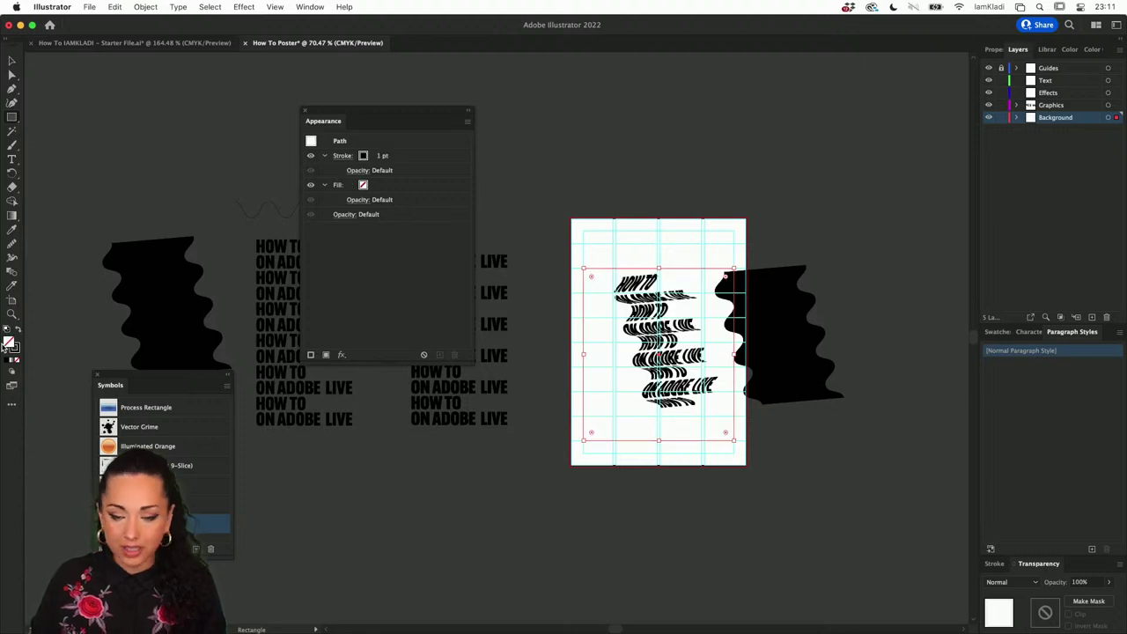
key(shift+x)
key(shift+x)
key(shift+x)
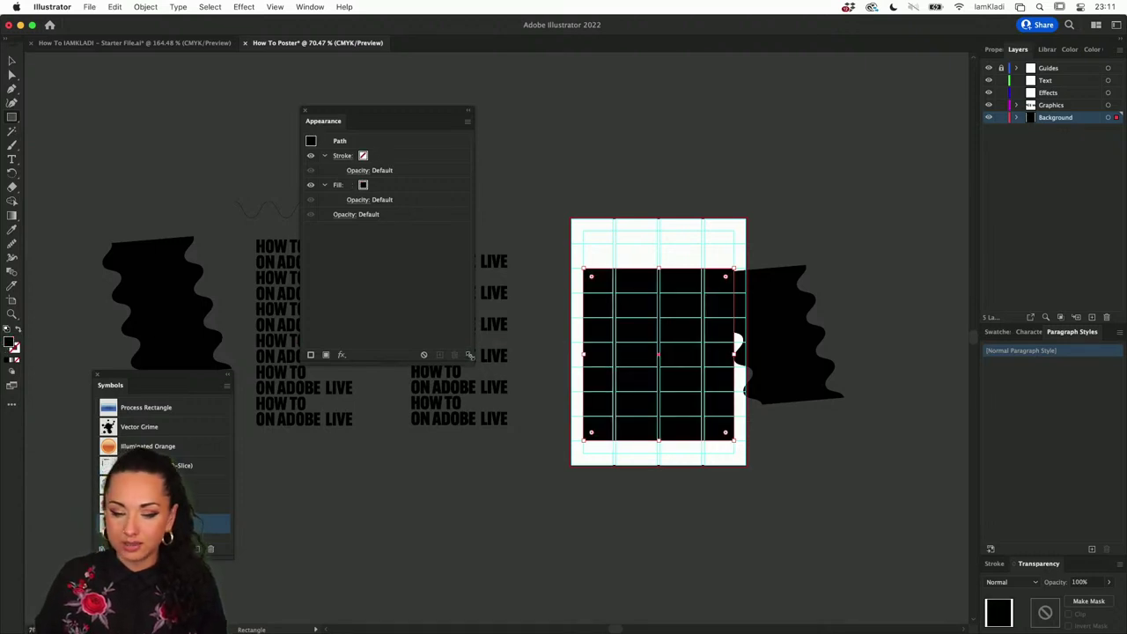
scroll(656, 316, up, 6)
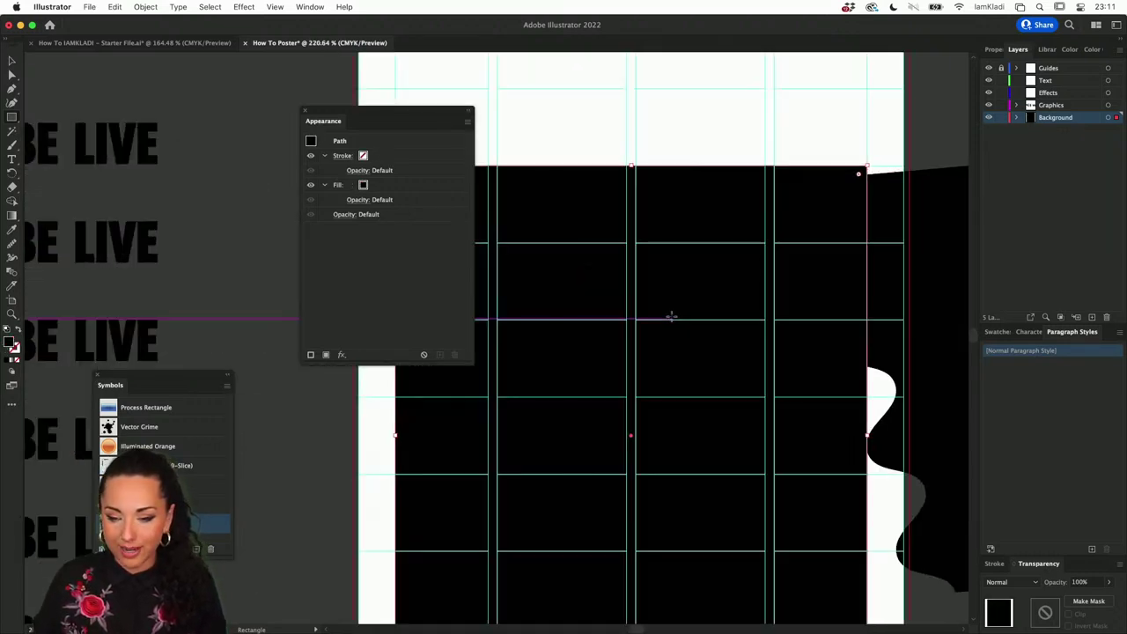
scroll(671, 315, left, 2)
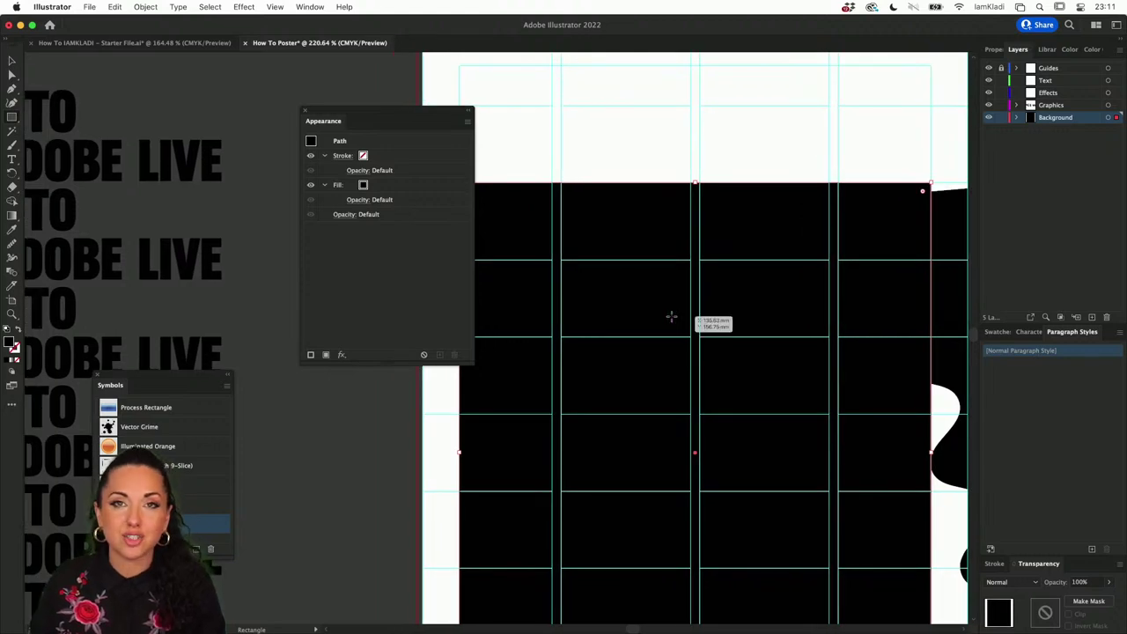
Step: Swap the rectangle's fill and stroke repeatedly, ending with no fill and a black stroke
key(shift+x)
key(shift+x)
key(shift+x)
key(shift+x)
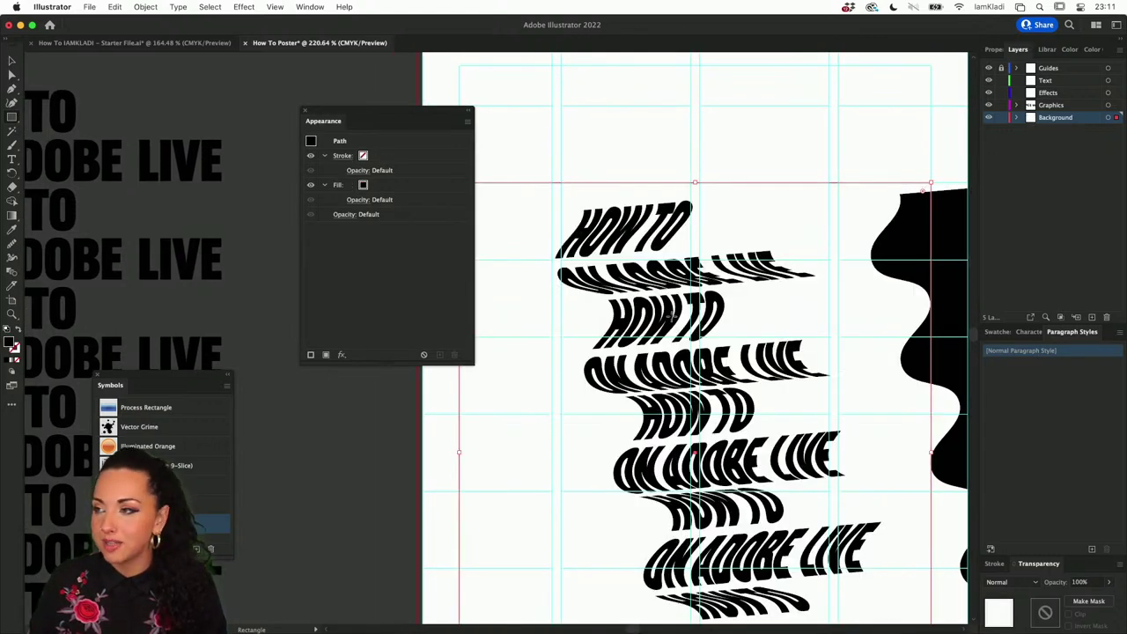
key(shift+x)
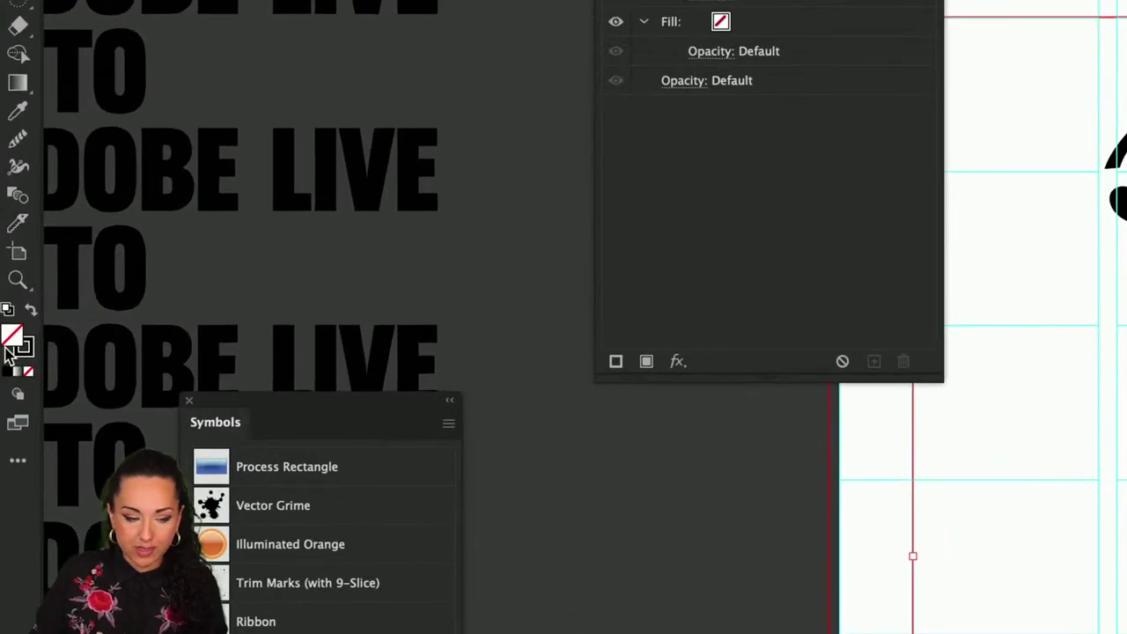
Step: Toggle the active colour attribute between fill and stroke, leaving the stroke active
key(x)
key(x)
key(x)
key(x)
key(x)
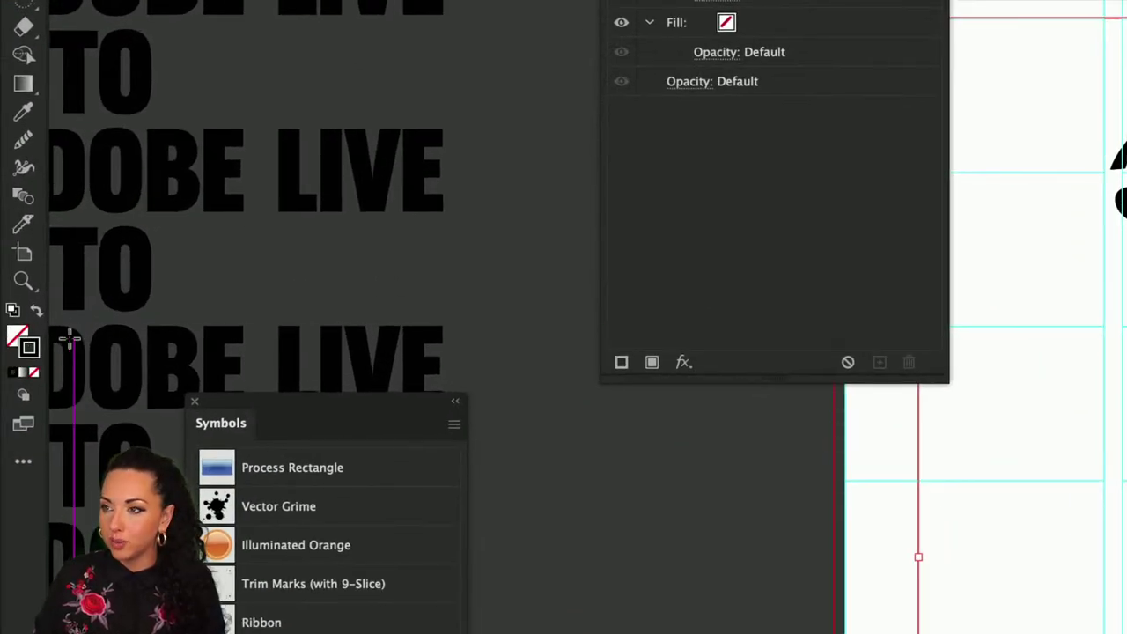
key(x)
key(x)
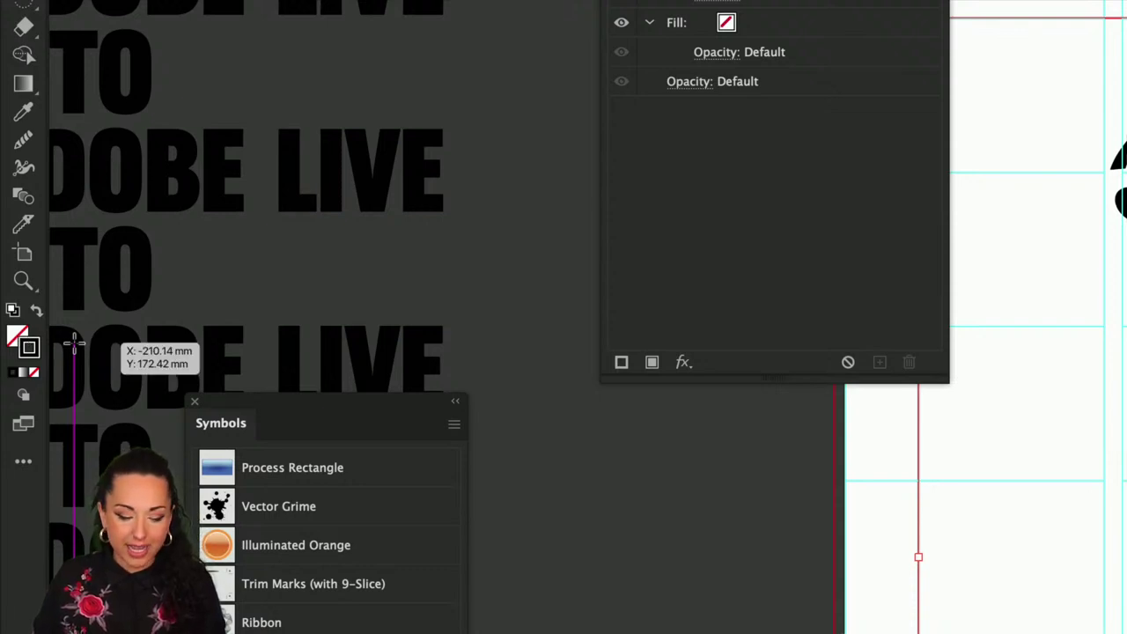
Step: Swap the rectangle's fill and stroke back to a black fill with no stroke
key(shift+x)
key(shift+x)
key(shift+x)
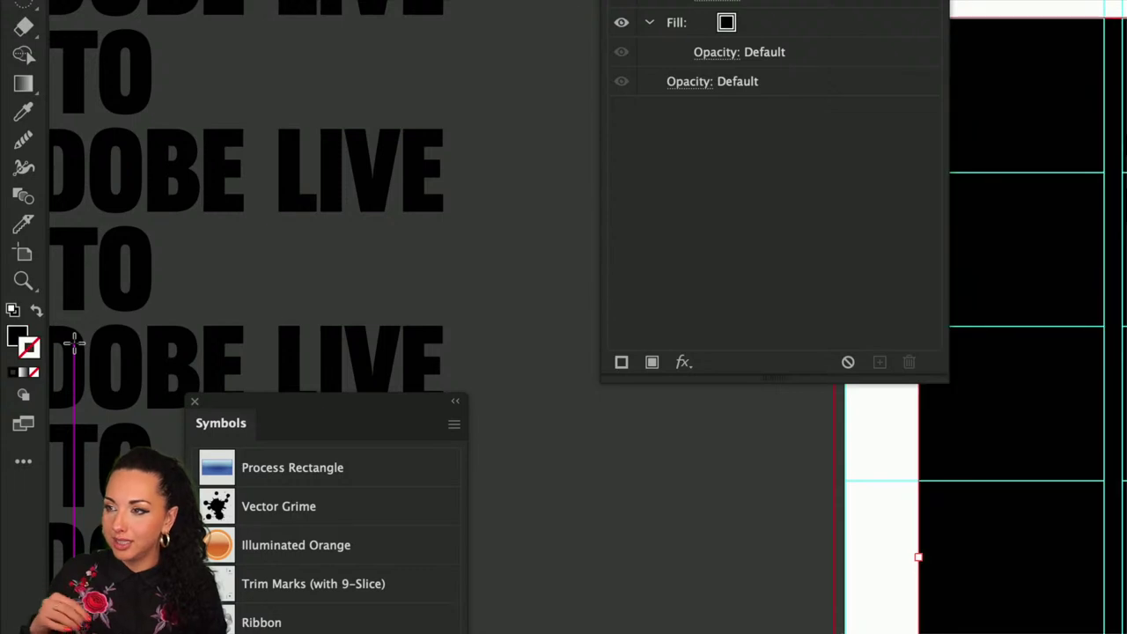
key(shift+x)
key(shift+x)
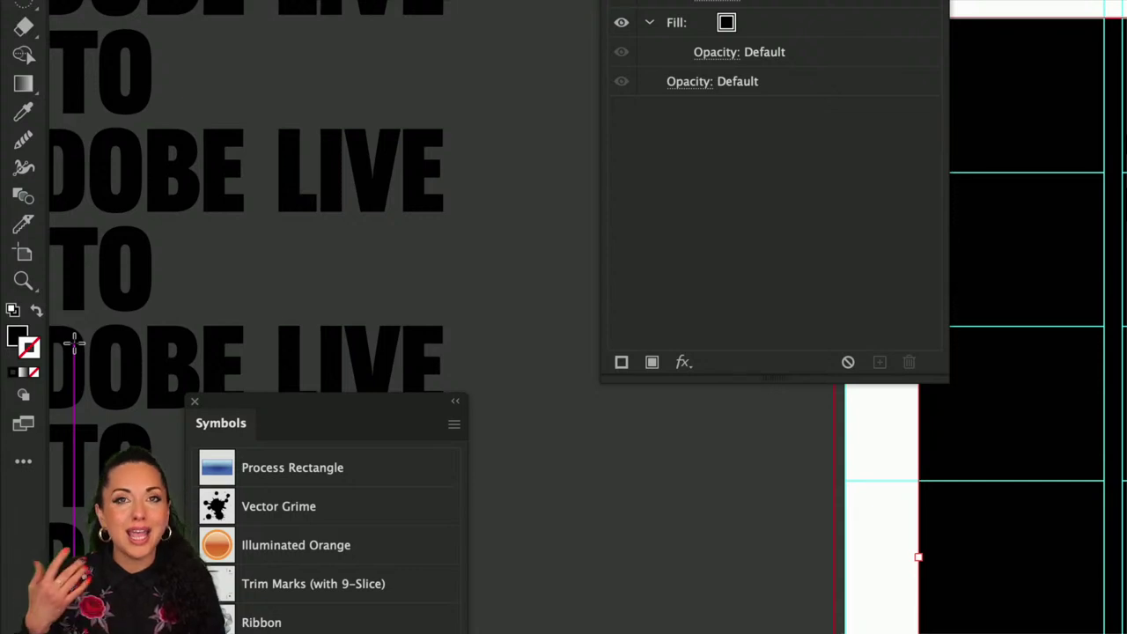
Step: Reset the rectangle to the default fill and stroke colours, and remove its stroke
key(d)
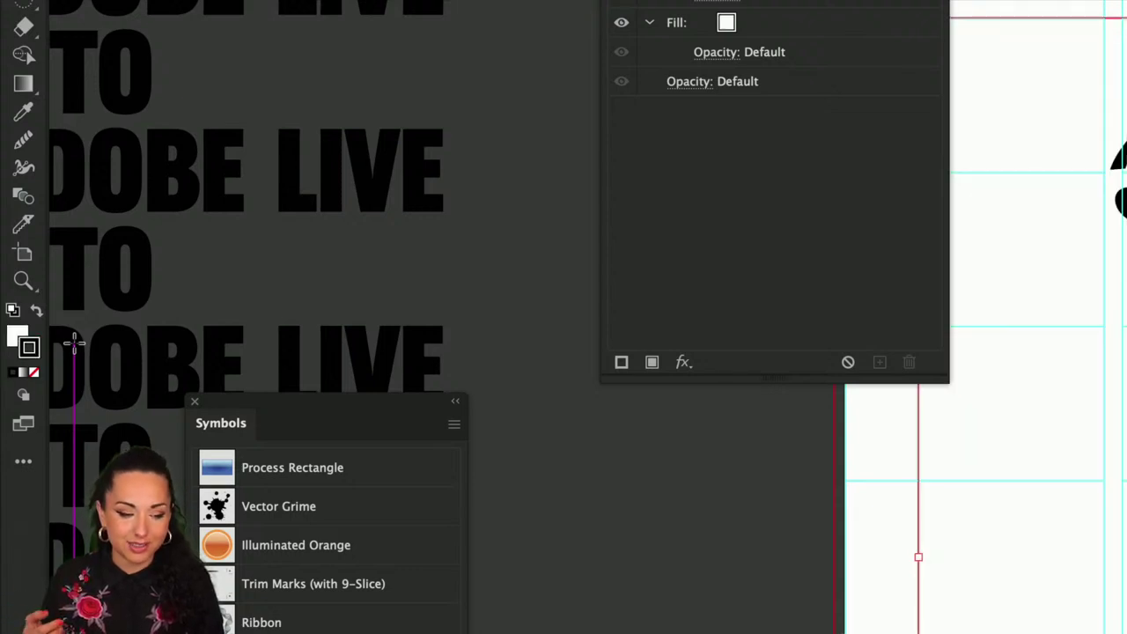
scroll(712, 481, down, 5)
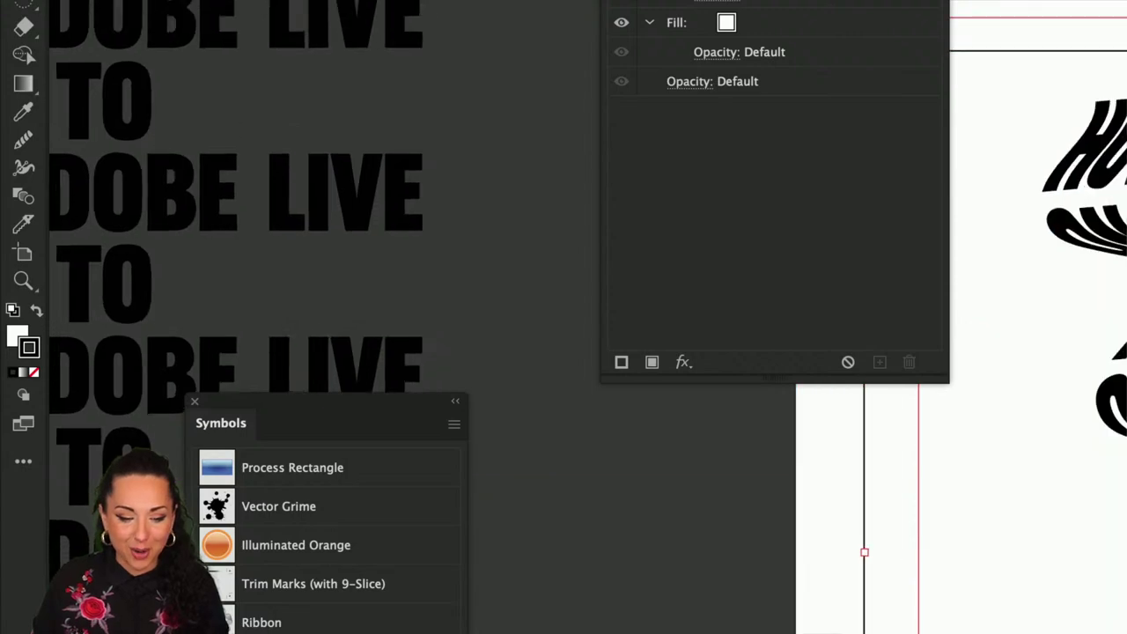
scroll(712, 481, down, 5)
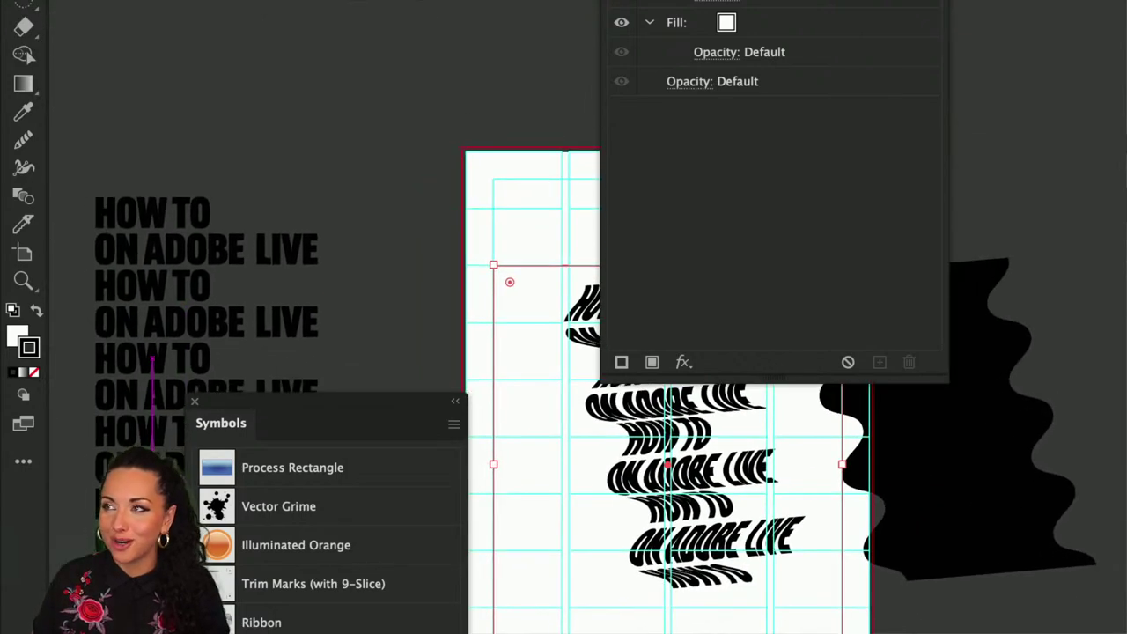
click(38, 374)
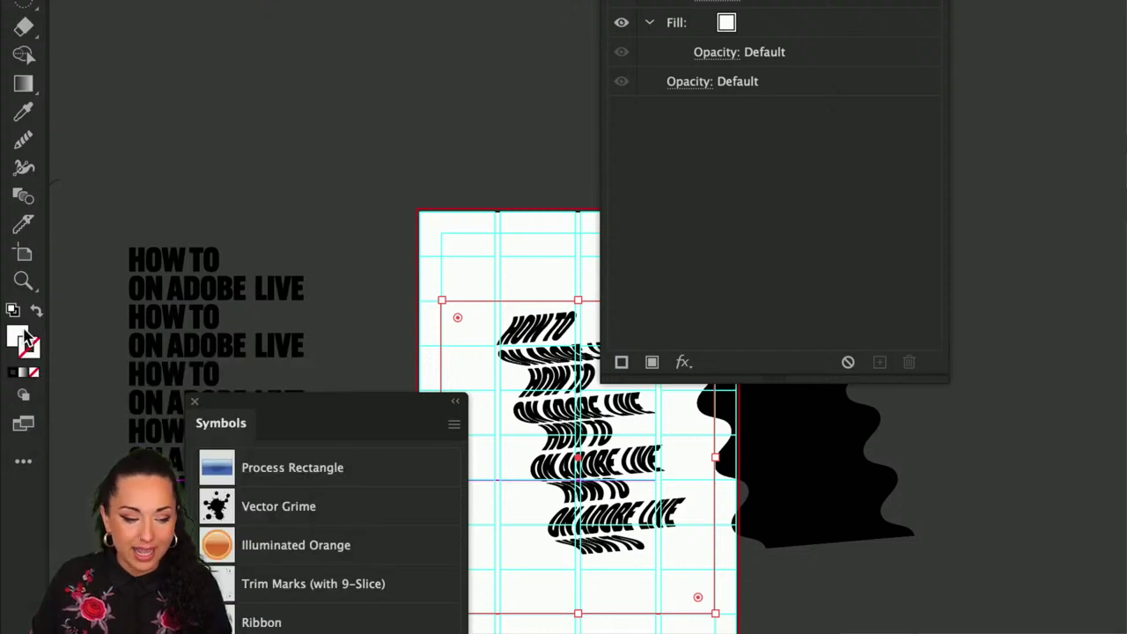
Step: Fill the background rectangle with the orange colour F78F08
click(18, 338)
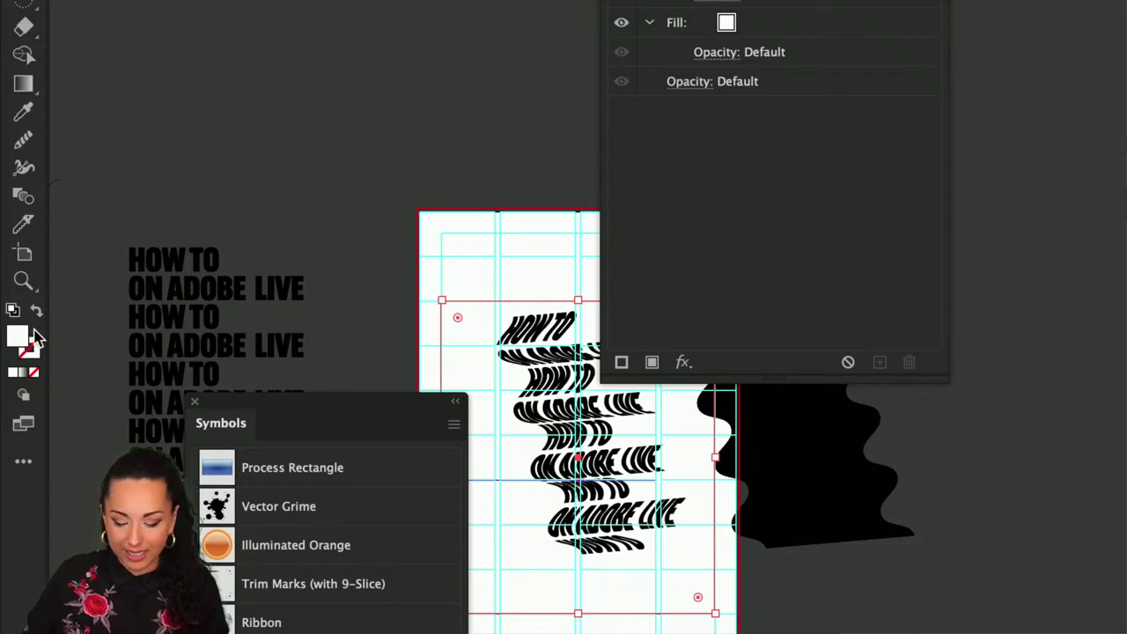
double_click(21, 338)
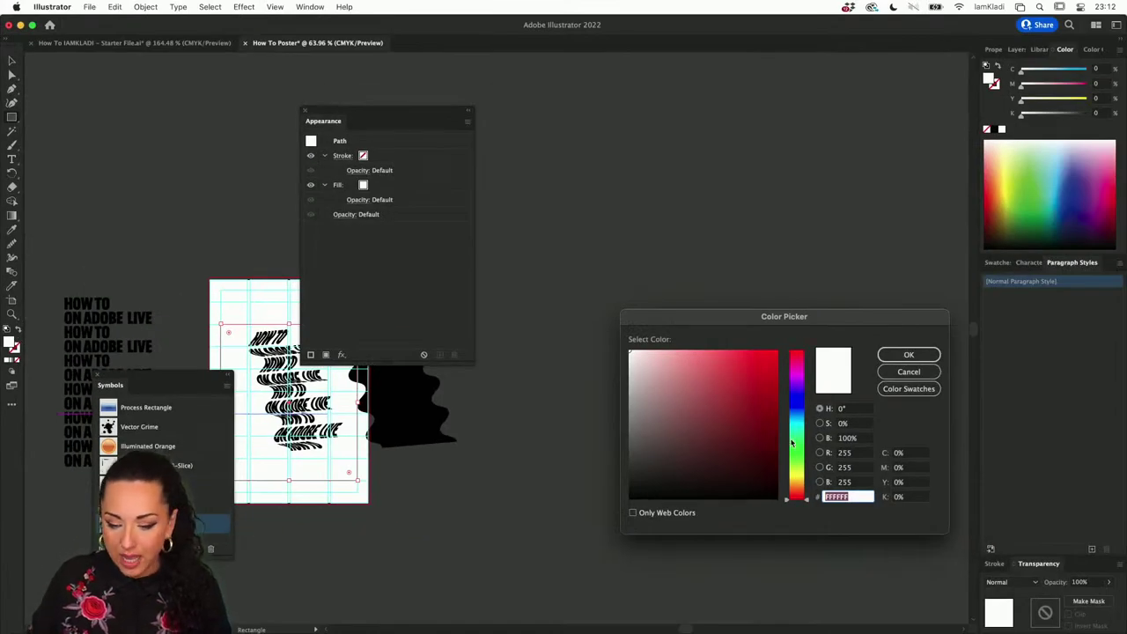
click(796, 486)
click(777, 348)
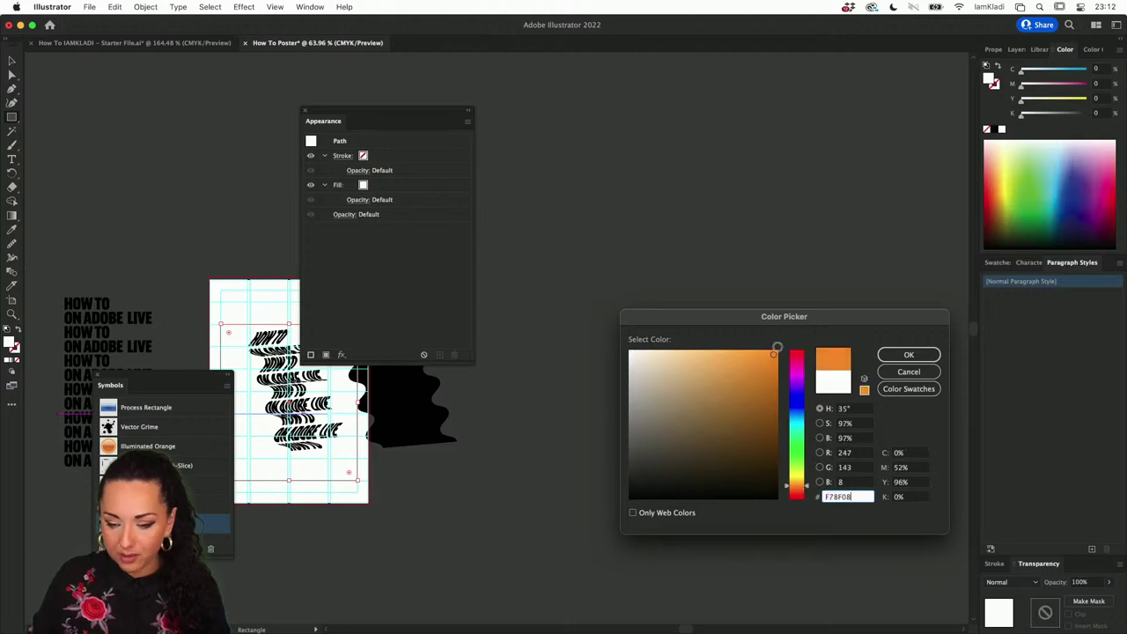
click(908, 354)
Step: Switch to Preview to examine the finished poster Artboard 1-100.jpg, and return to Illustrator
mouse_move(515, 607)
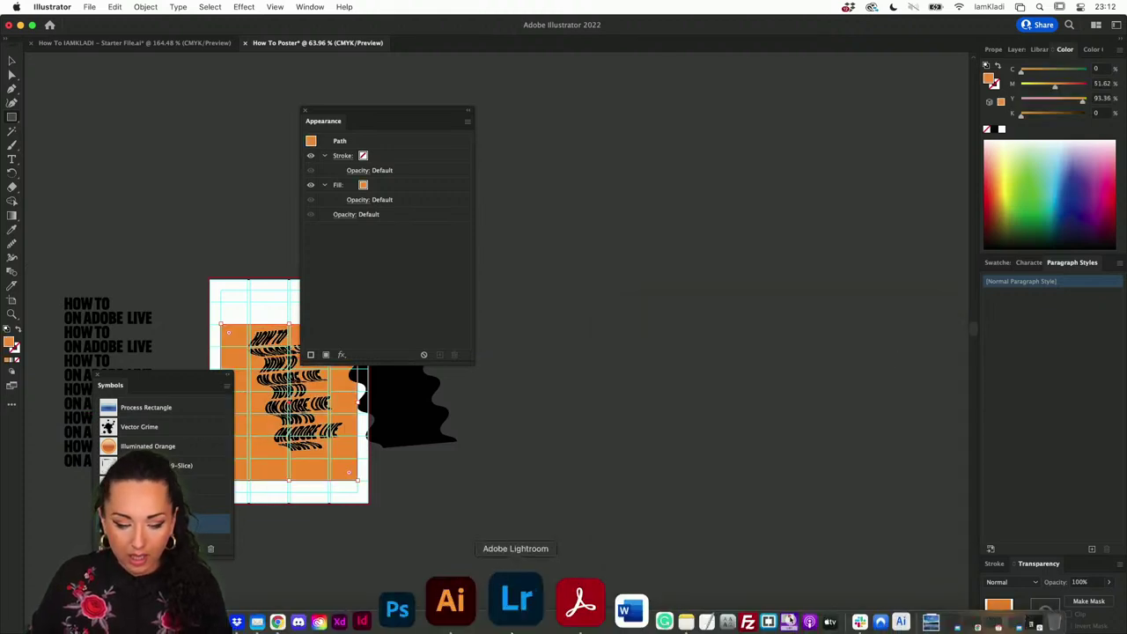
key(ctrl+Up)
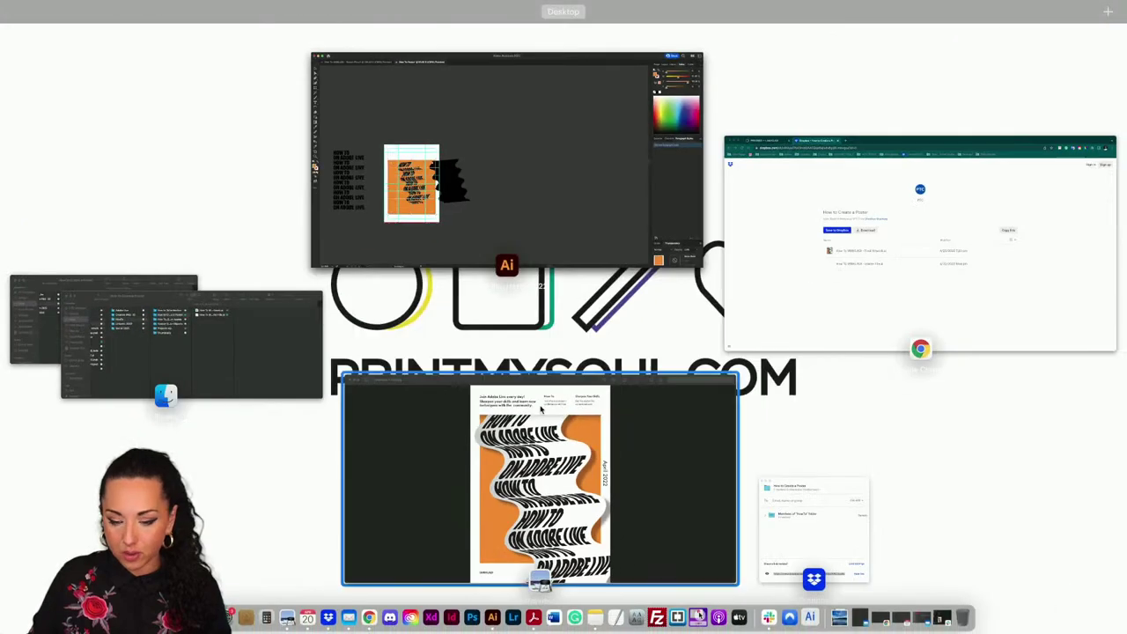
click(647, 413)
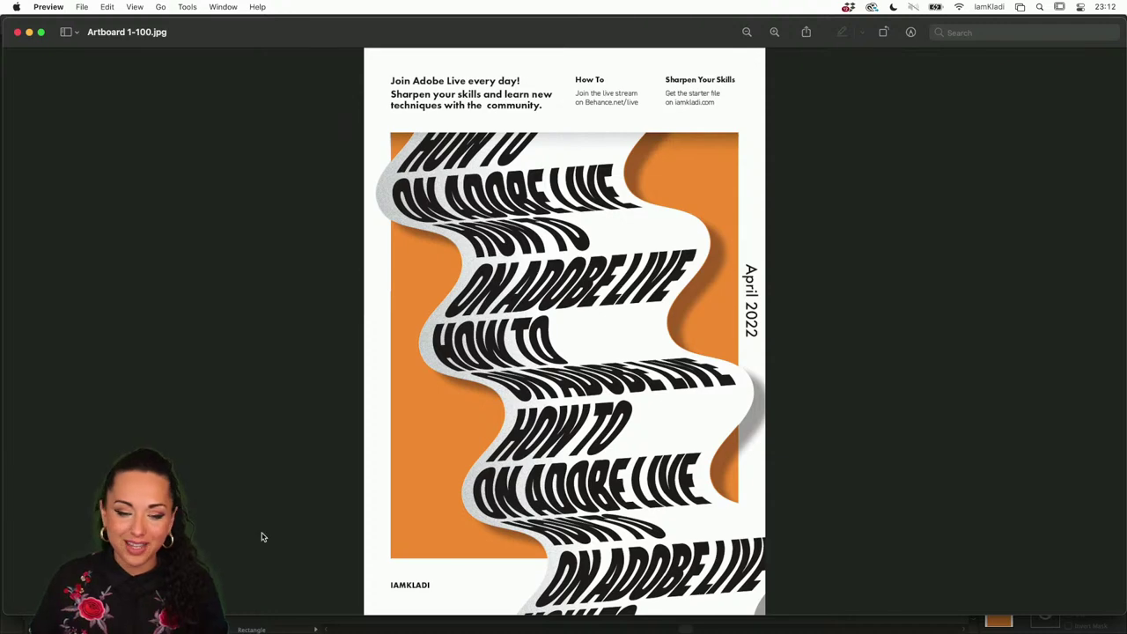
key(ctrl+Up)
click(530, 212)
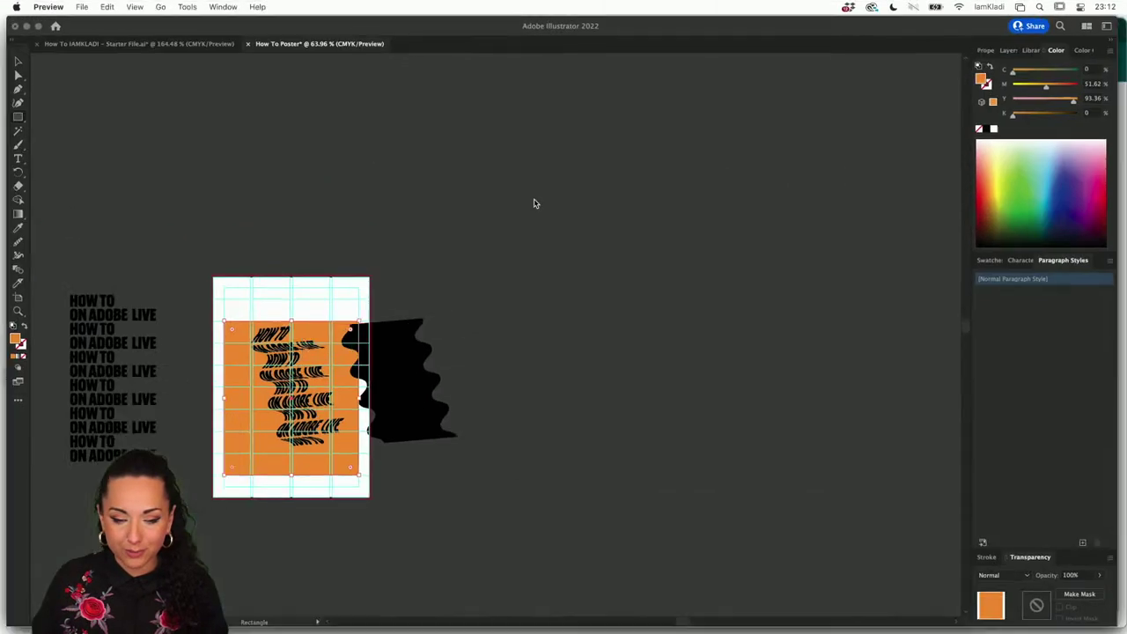
Step: Give the black wave copy a white stroke and move it over the mapped text on the orange rectangle
drag(272, 137, 783, 91)
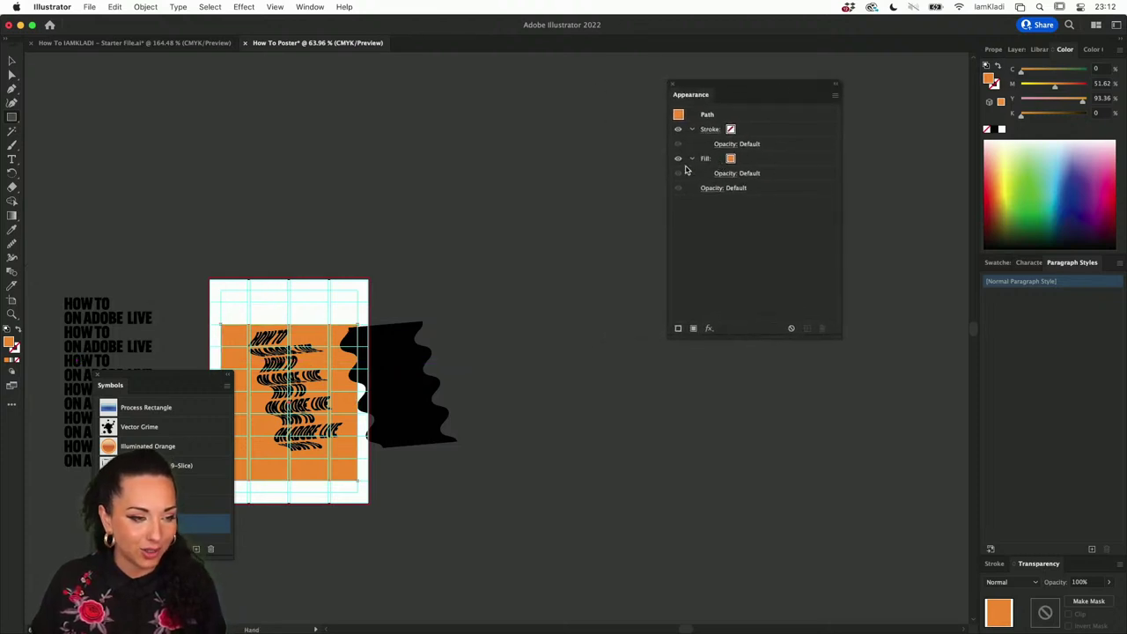
drag(622, 199, 806, 203)
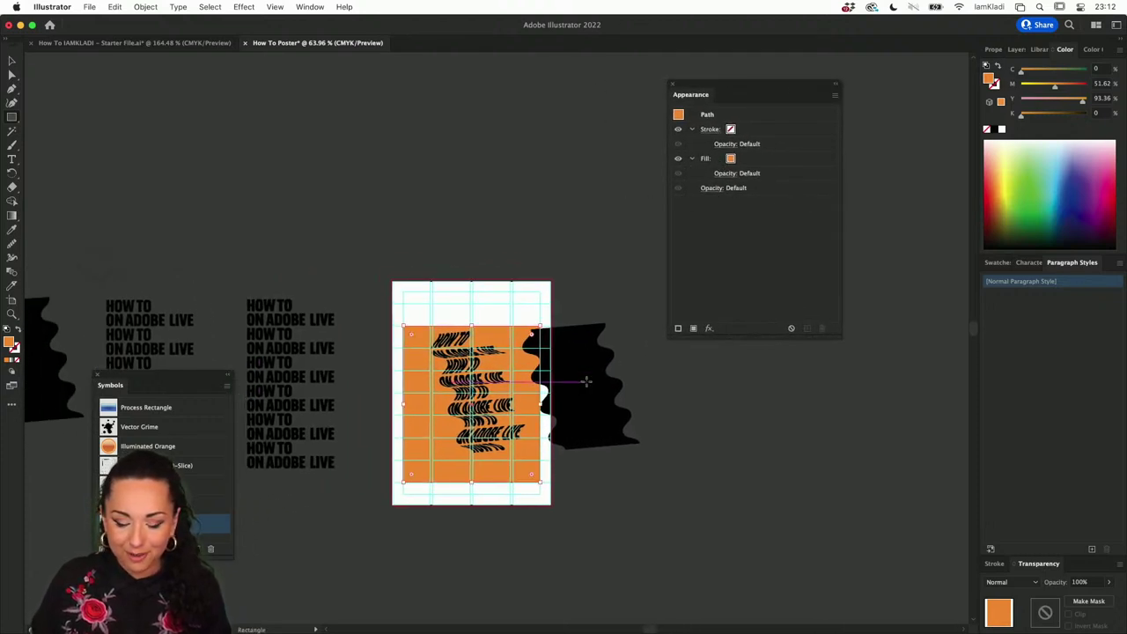
key(v)
drag(490, 395, 597, 385)
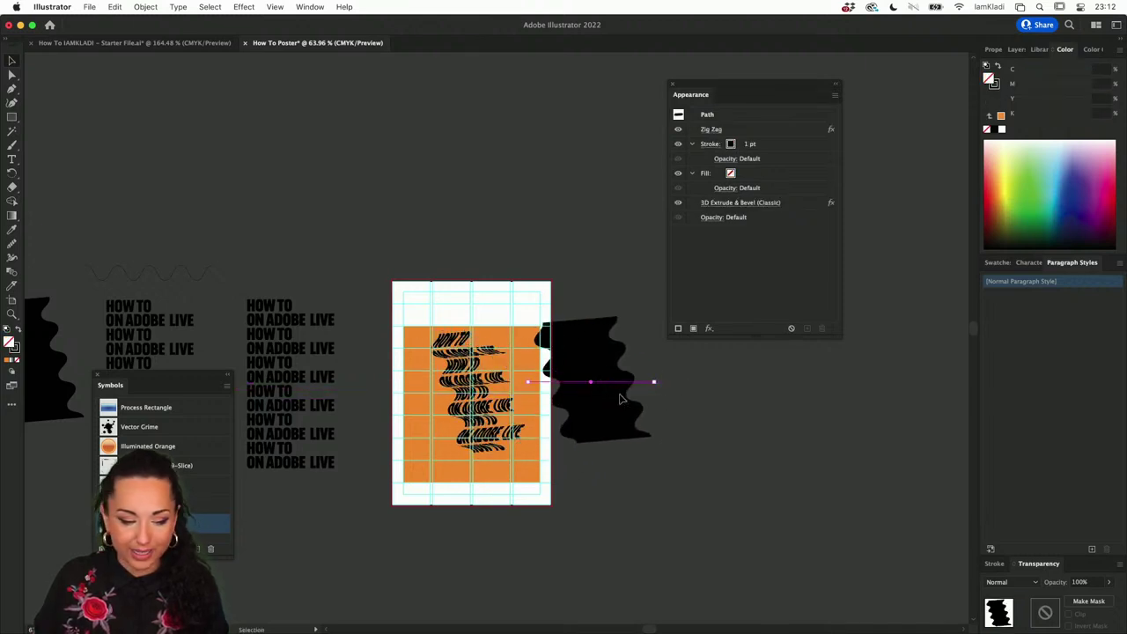
click(17, 349)
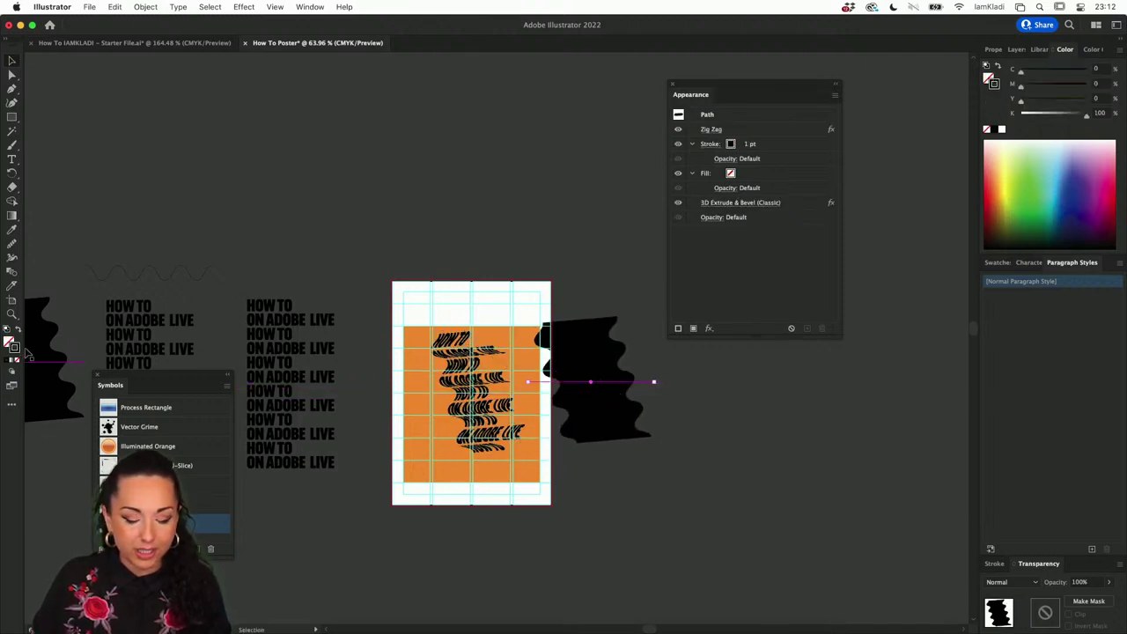
click(1002, 130)
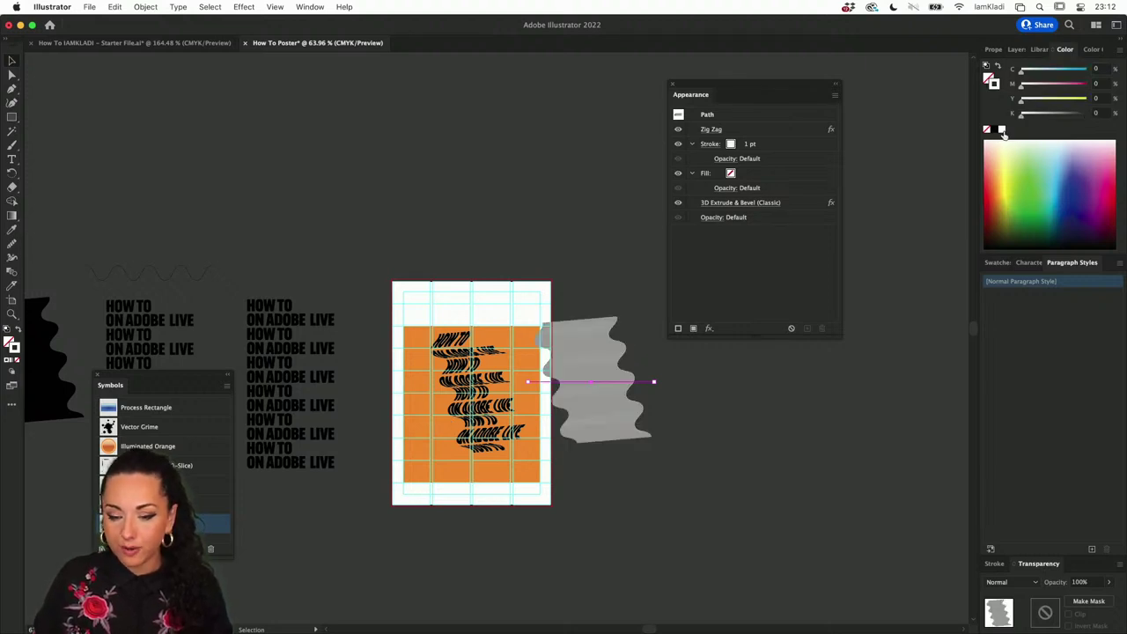
drag(606, 392, 527, 398)
Step: Set the Surface of the plain wave's 3D Extrude & Bevel (Classic) effect to No Shading
scroll(526, 398, up, 6)
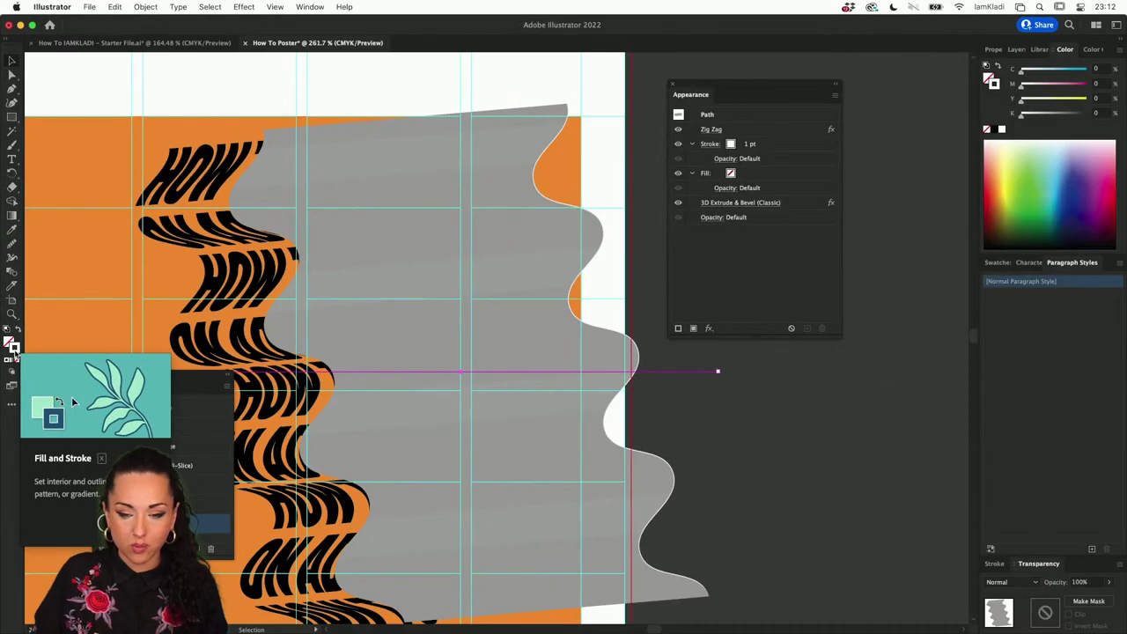
click(739, 204)
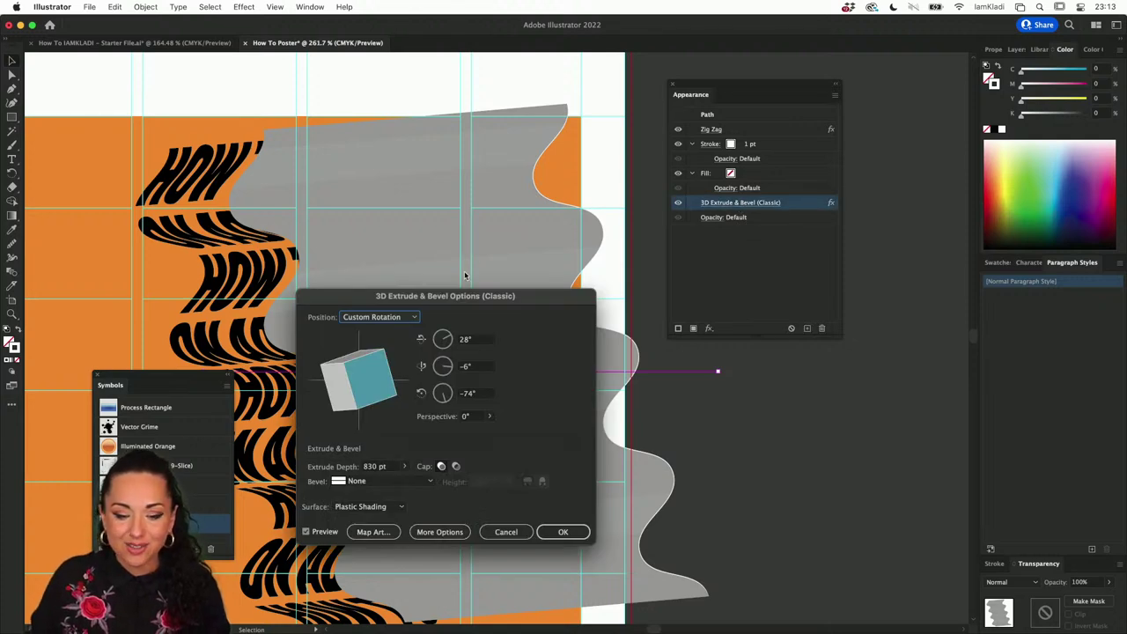
mouse_move(458, 297)
mouse_down()
mouse_move(734, 190)
mouse_move(785, 222)
mouse_move(802, 197)
mouse_up()
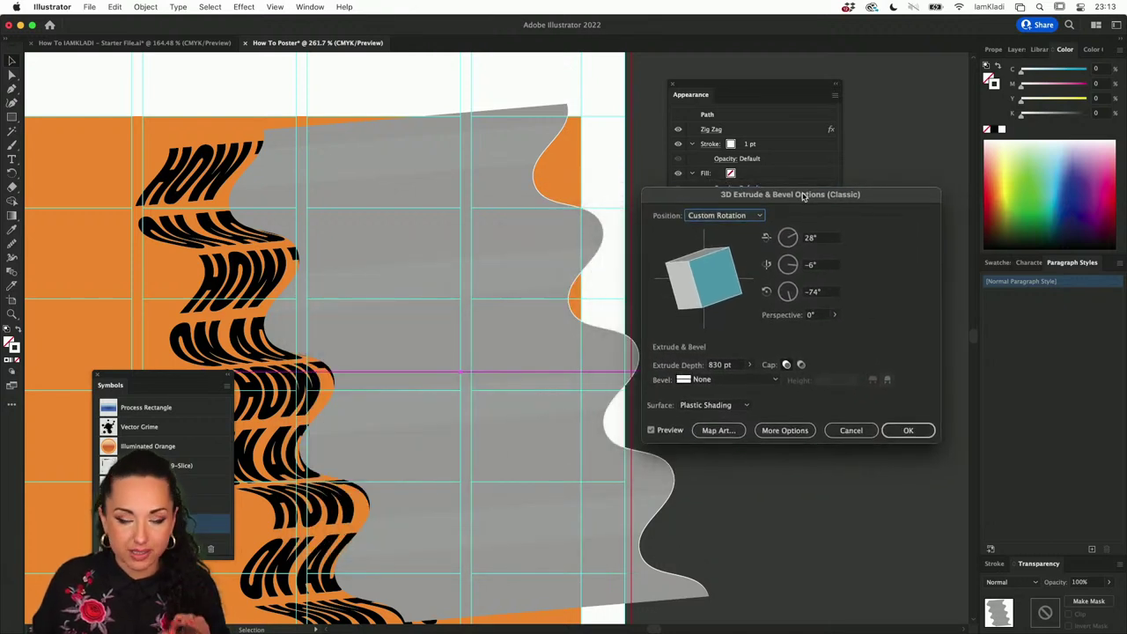
click(746, 406)
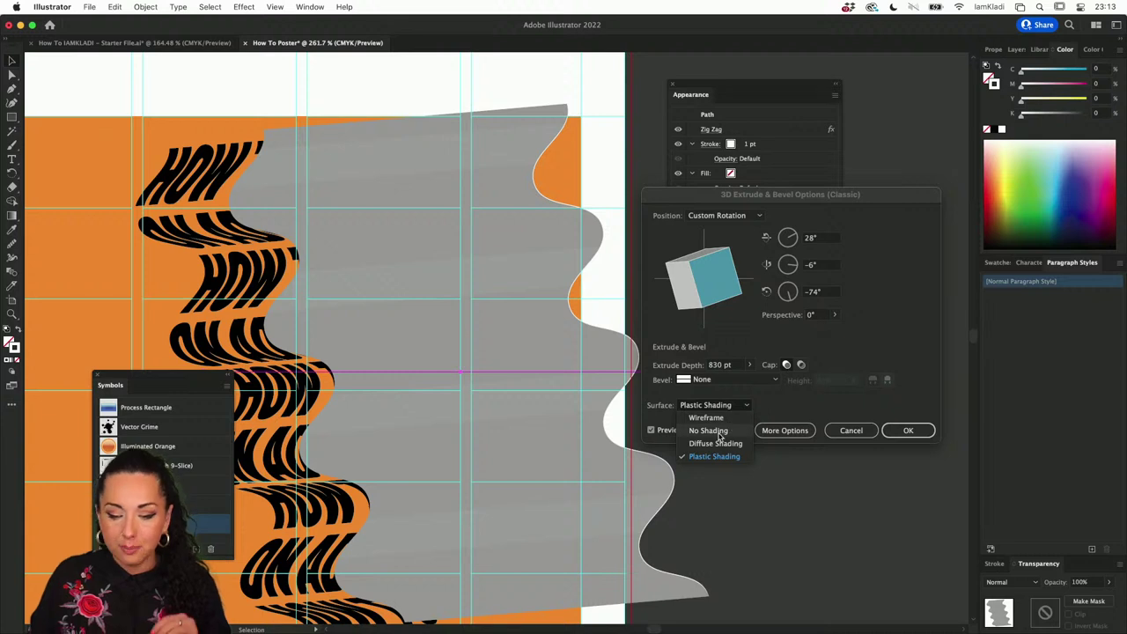
click(712, 430)
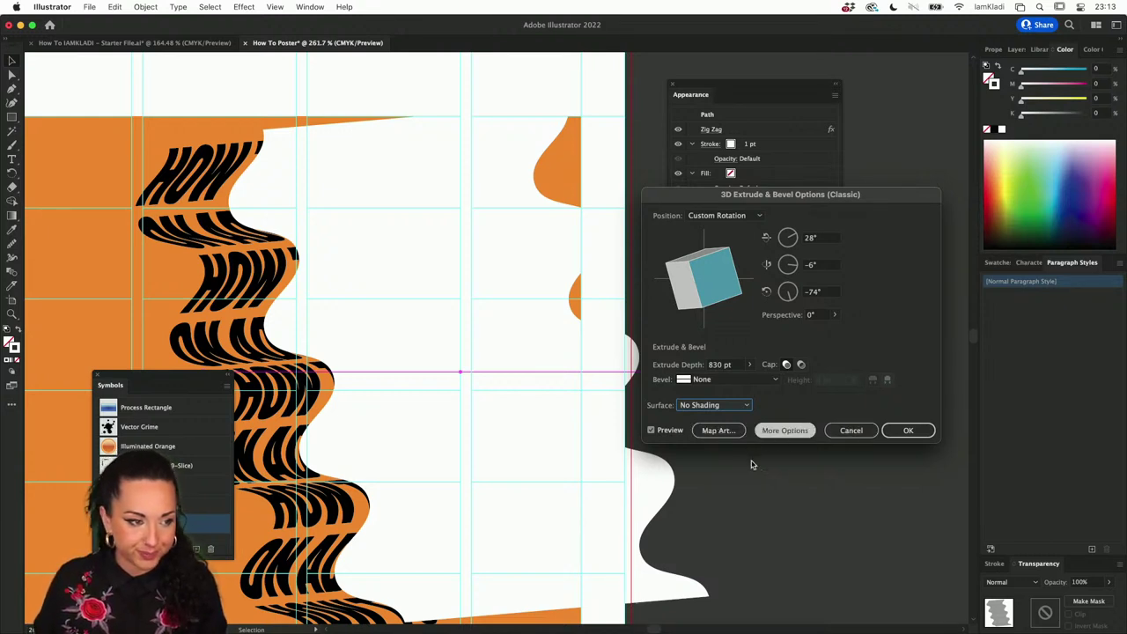
click(907, 429)
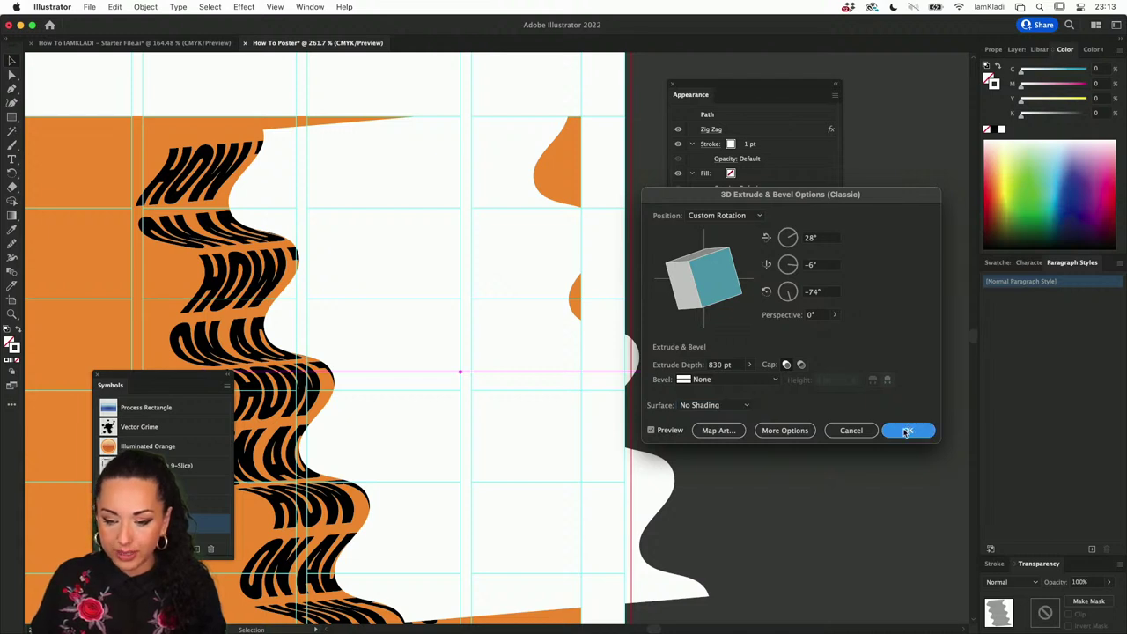
Step: Select the mapped text wave and bring it in front of the white wave
click(209, 186)
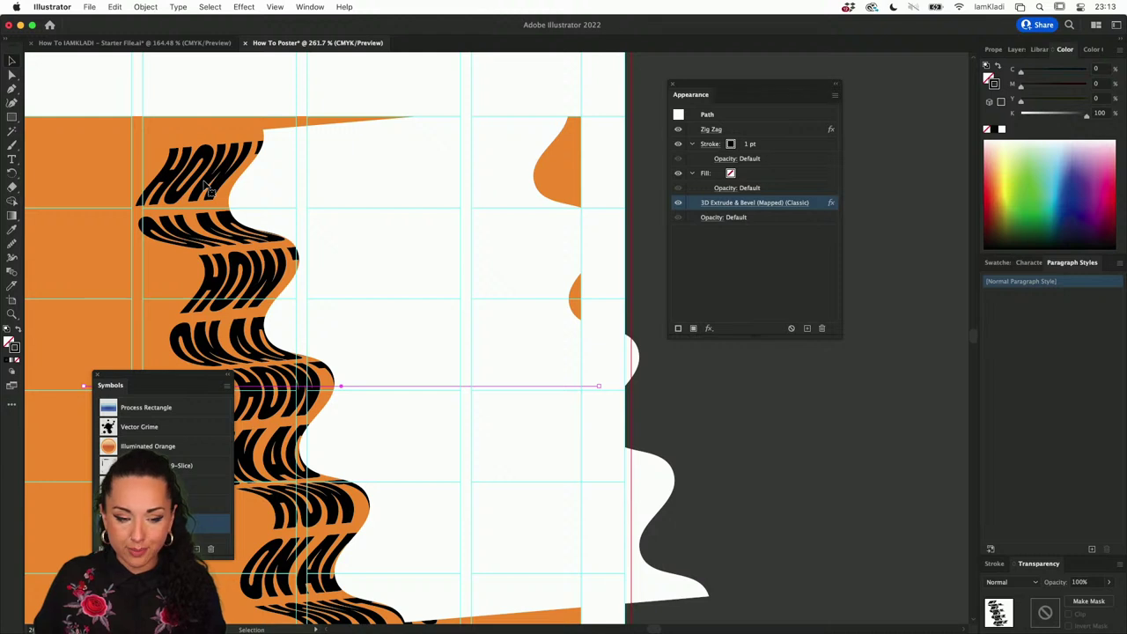
scroll(203, 184, left, 5)
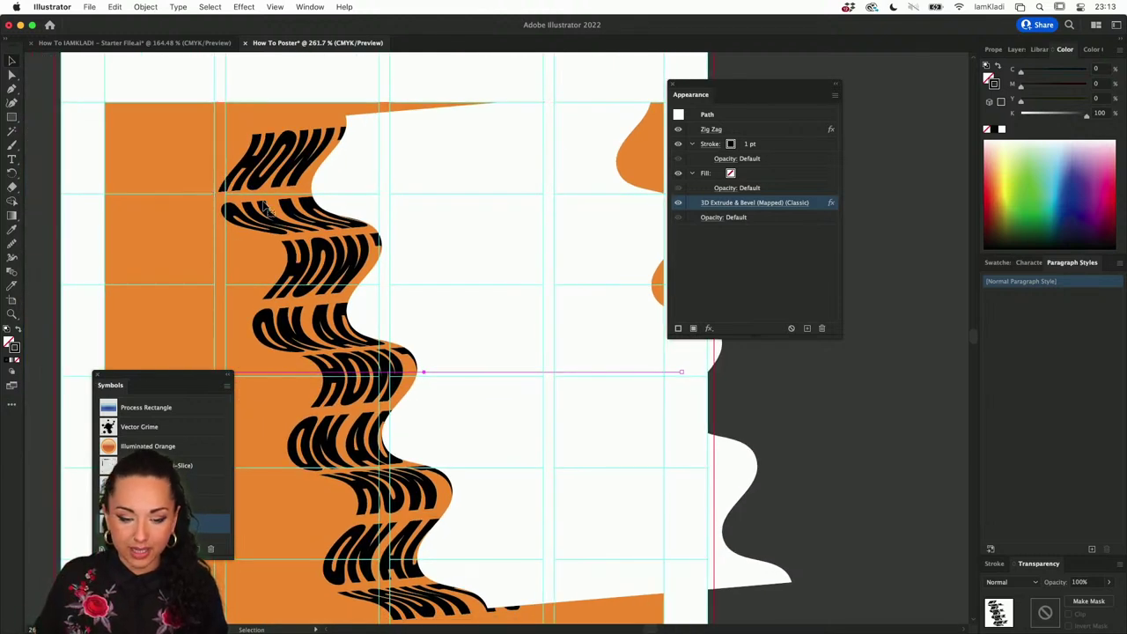
key(a)
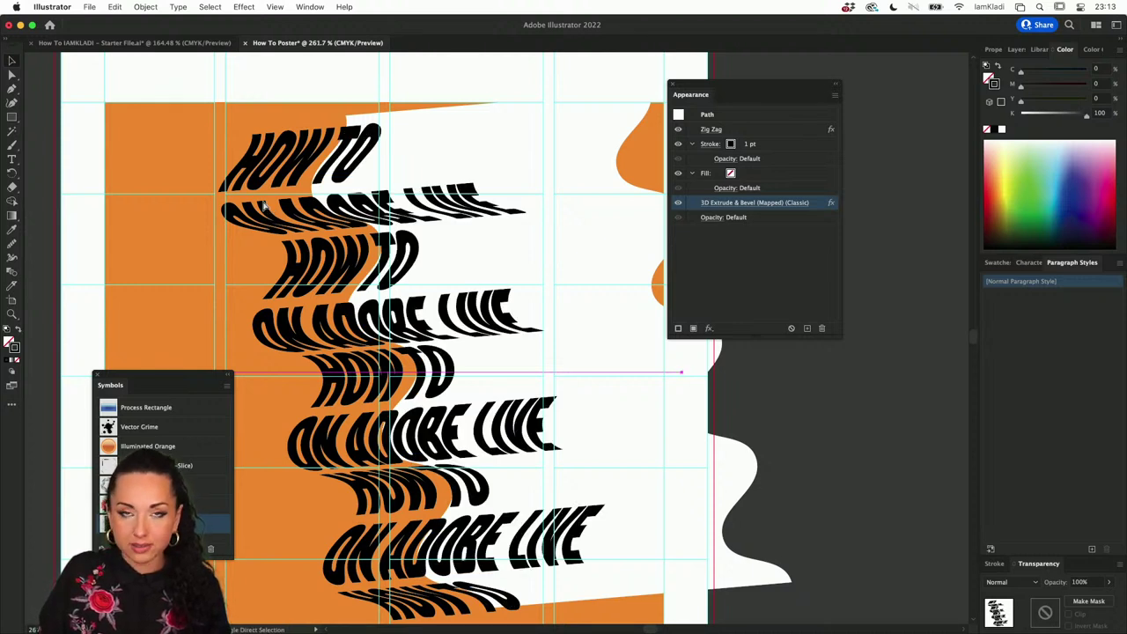
Step: Align the white wave to the mapped text wave as key object, centring it horizontally and vertically
key(v)
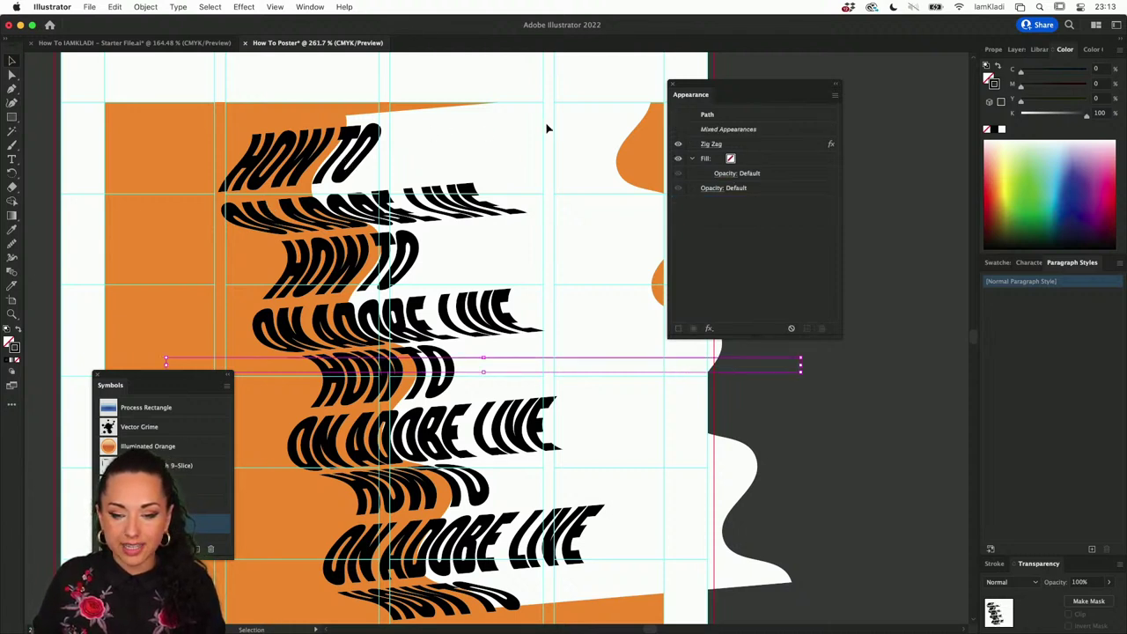
click(995, 51)
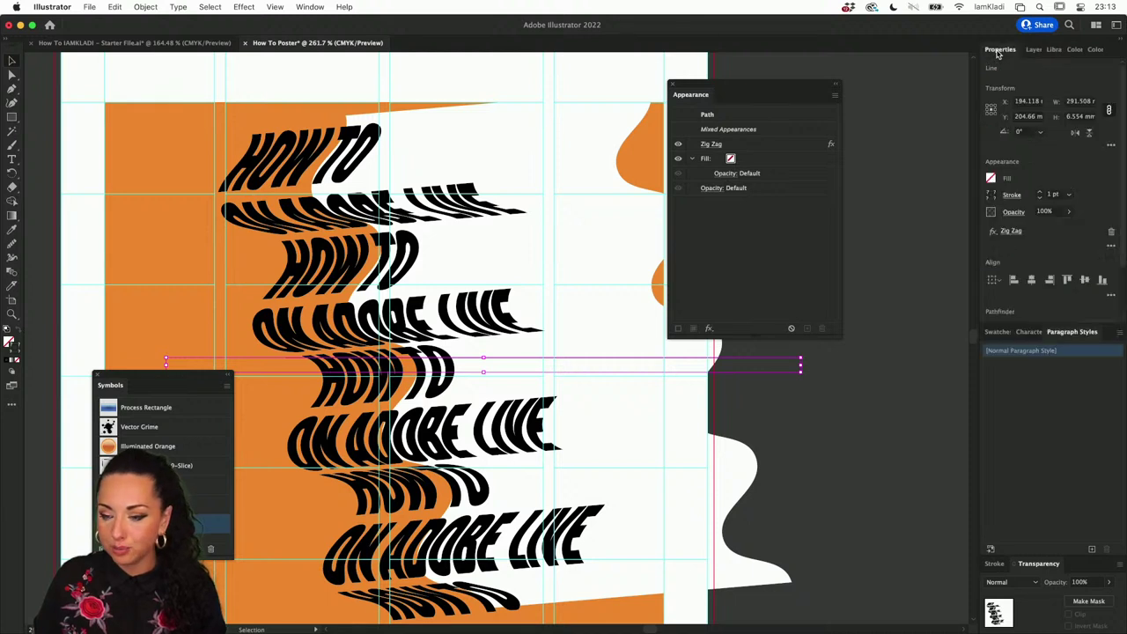
click(993, 280)
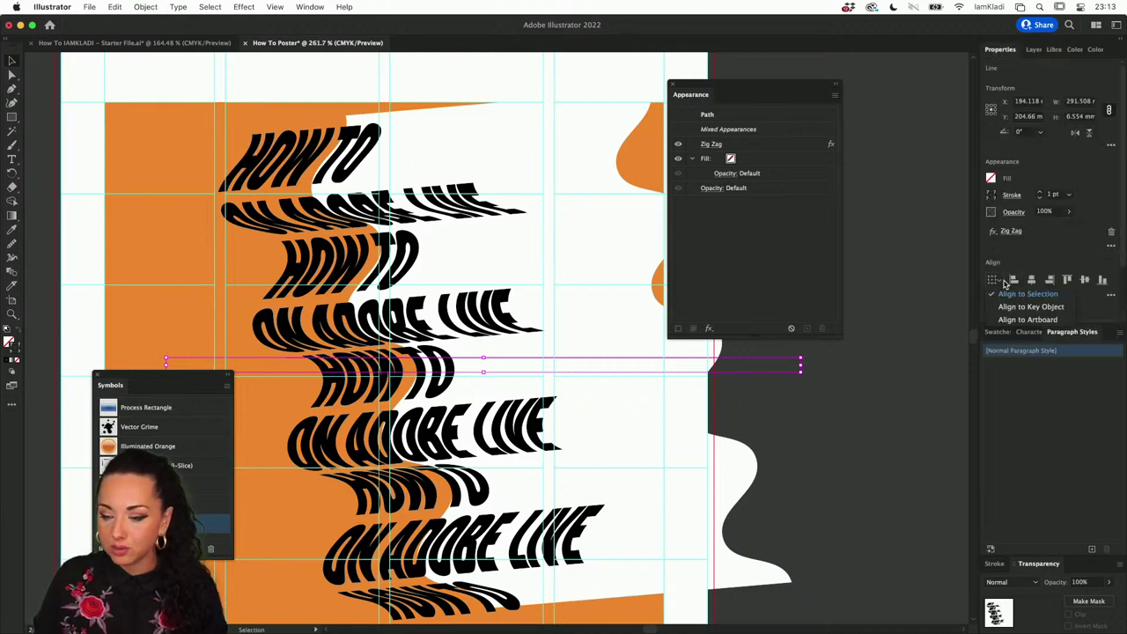
click(1017, 297)
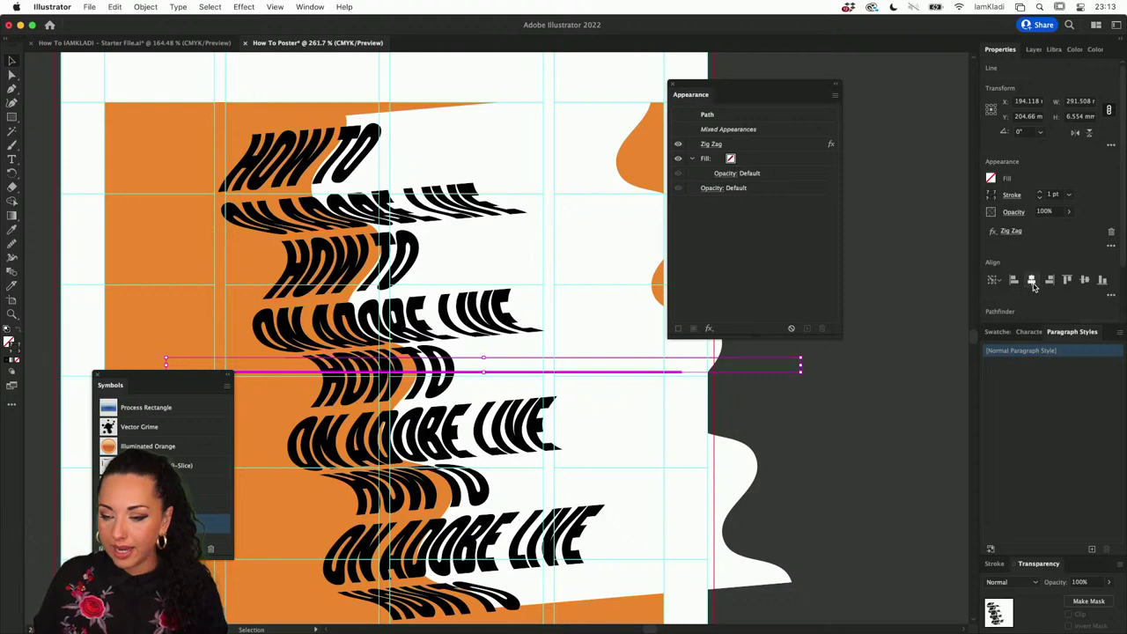
click(1031, 280)
click(1084, 280)
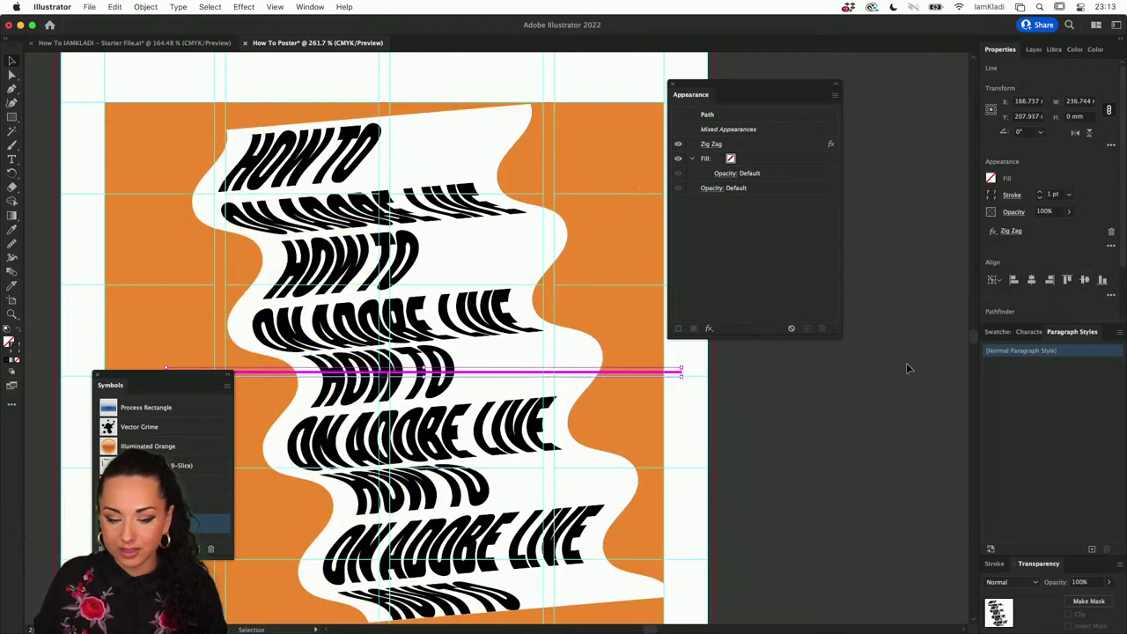
click(867, 404)
key(super+0)
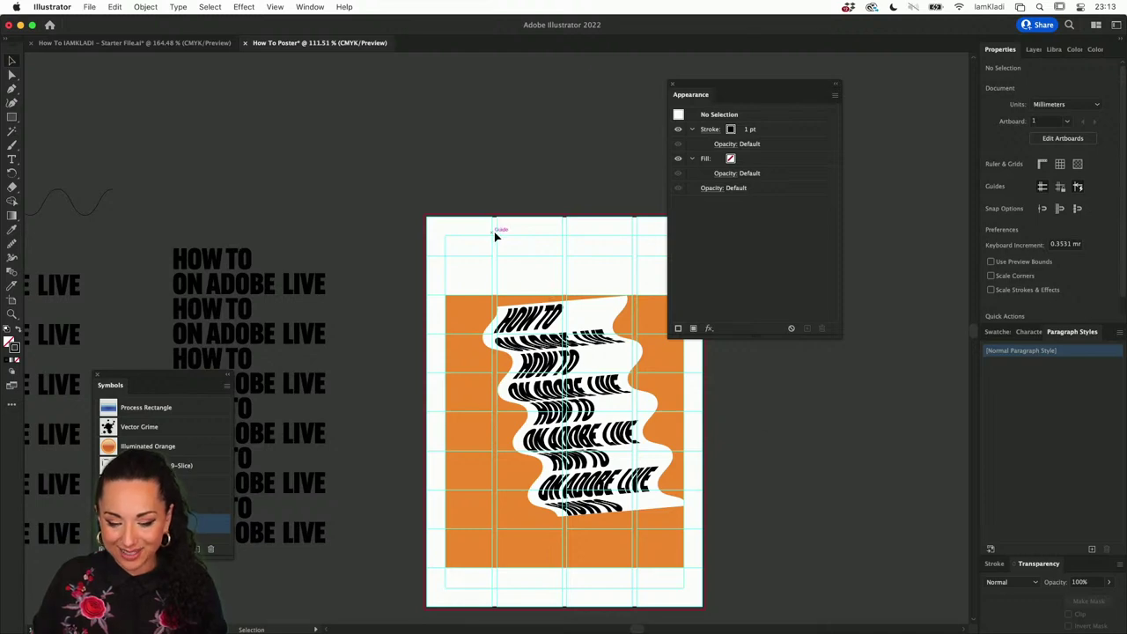
Step: Lock the Background layer that holds the orange rectangle
click(571, 349)
key(super+shift+a)
scroll(644, 313, down, 5)
scroll(643, 313, right, 5)
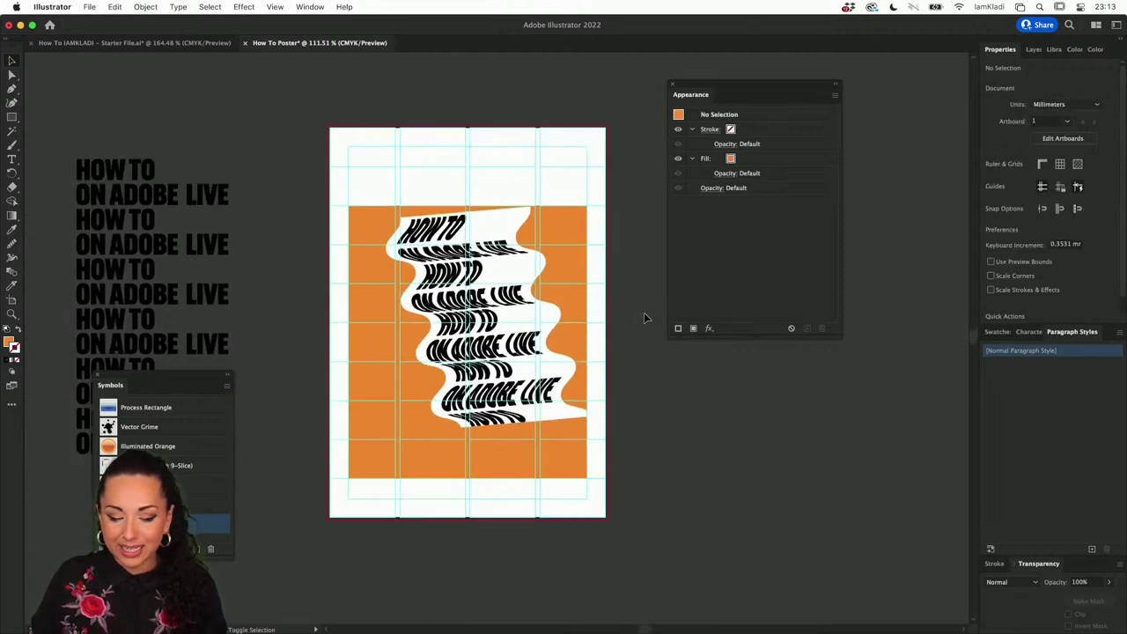
click(1036, 49)
click(1001, 117)
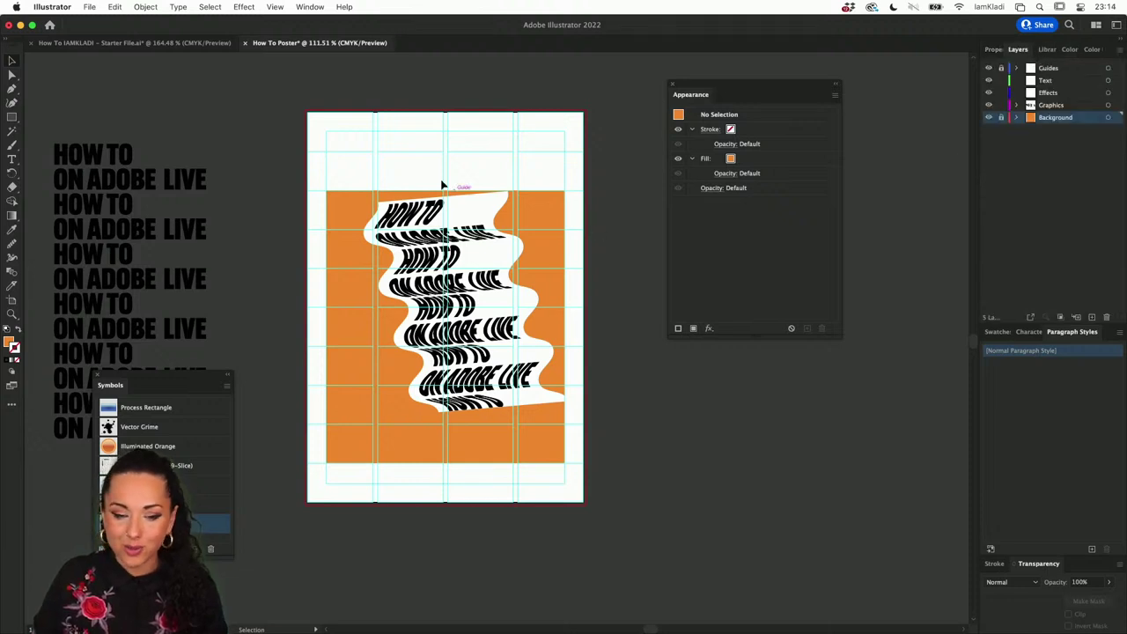
Step: Try Expand Appearance on the mapped text wave and the white wave together, and undo the expansion
click(533, 326)
click(517, 304)
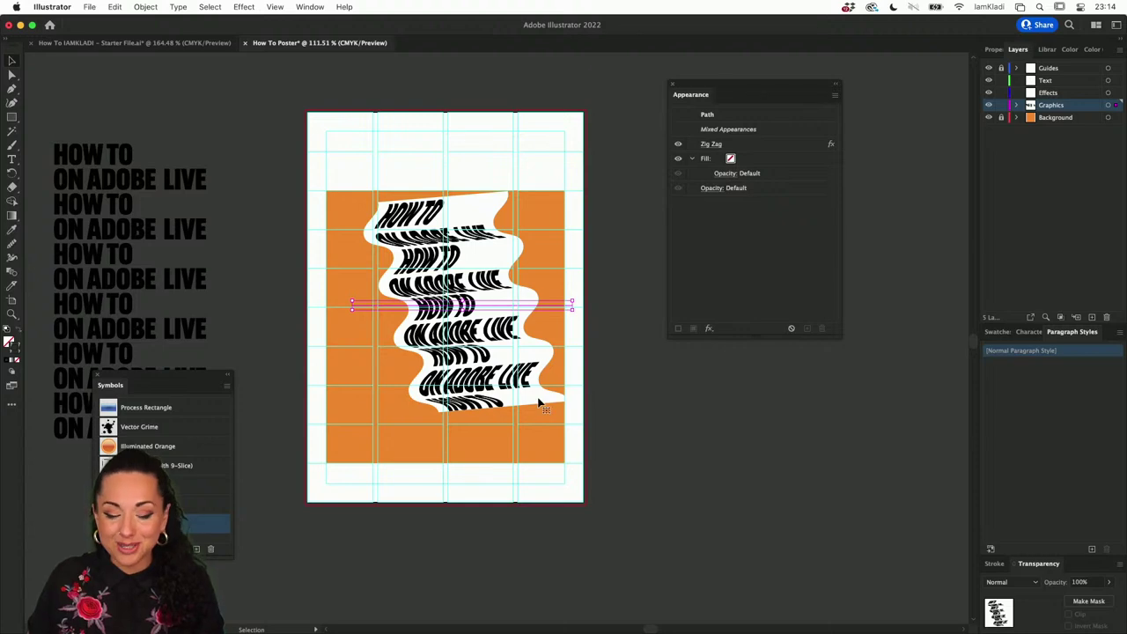
mouse_move(573, 305)
mouse_down()
mouse_move(620, 330)
mouse_move(611, 313)
mouse_move(576, 310)
mouse_up()
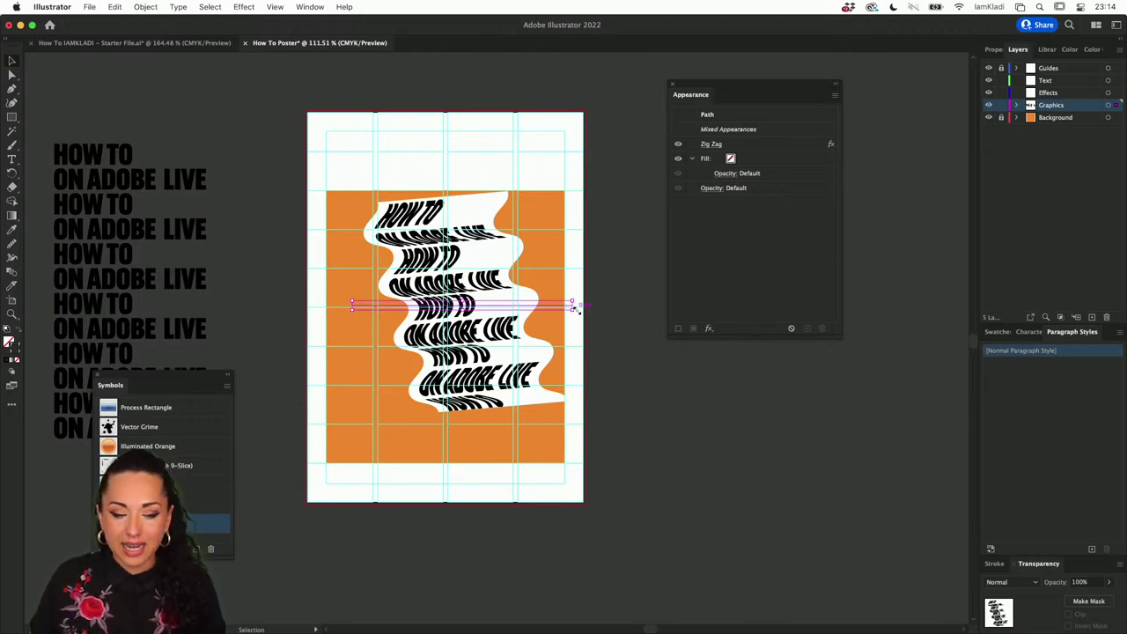
click(146, 7)
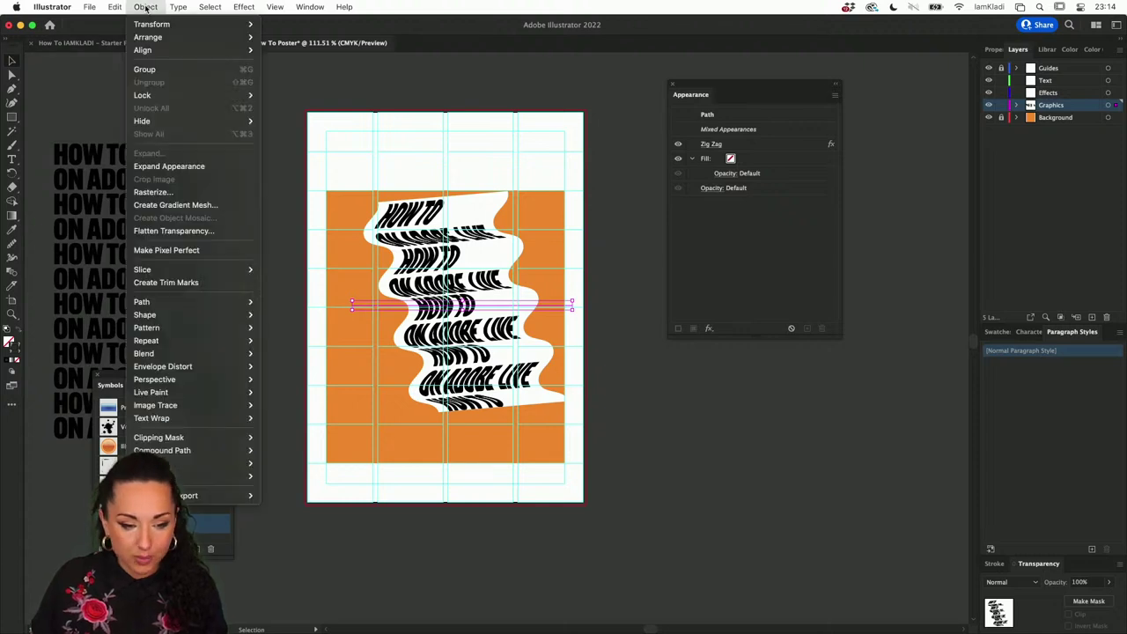
click(184, 167)
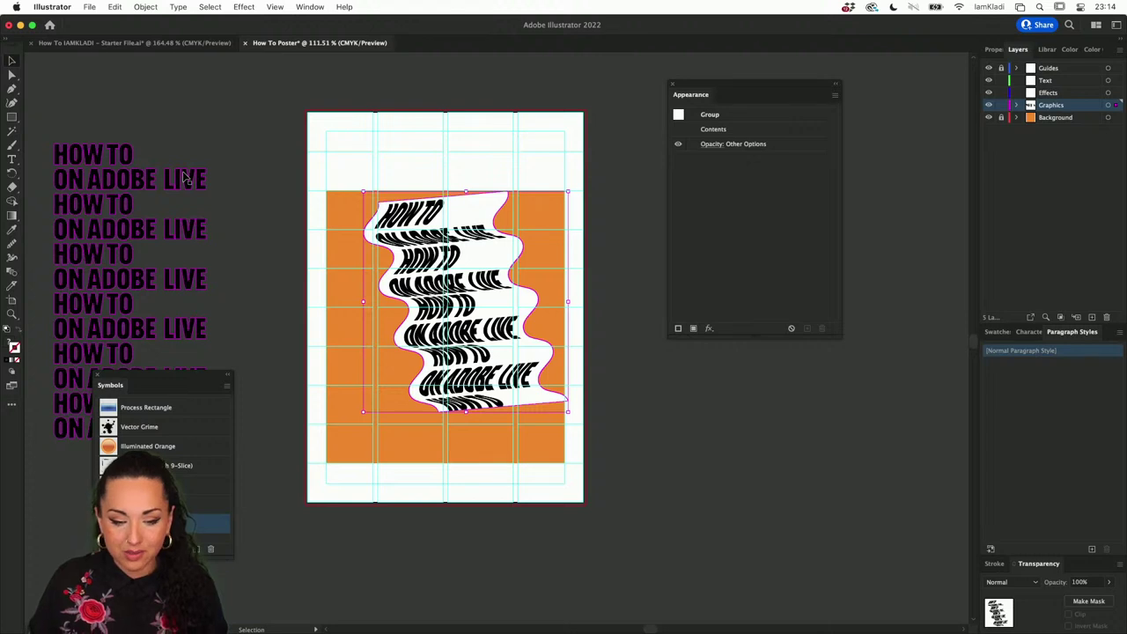
drag(437, 262, 437, 262)
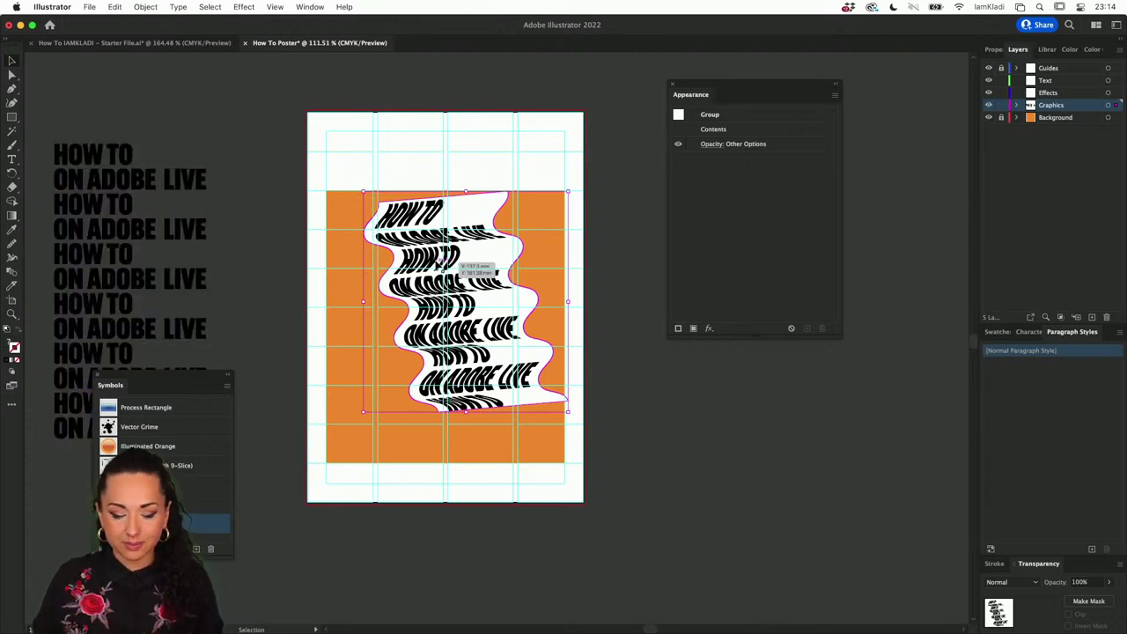
key(super+z)
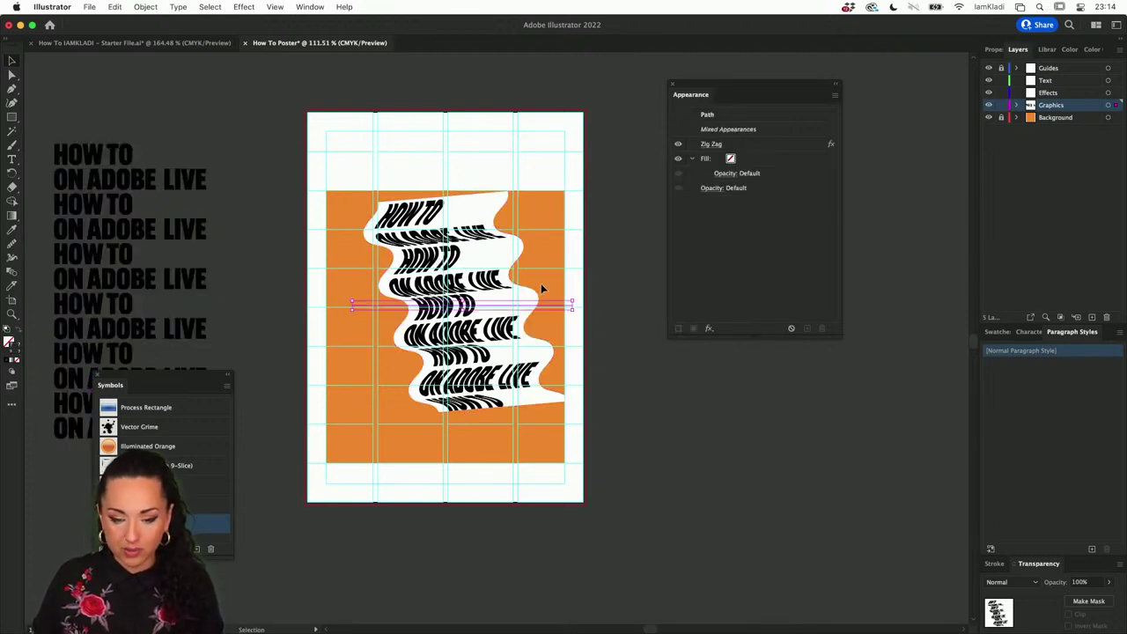
Step: Examine the two wave paths in Outline view, move them slightly upward together, and return to Preview
scroll(541, 288, up, 5)
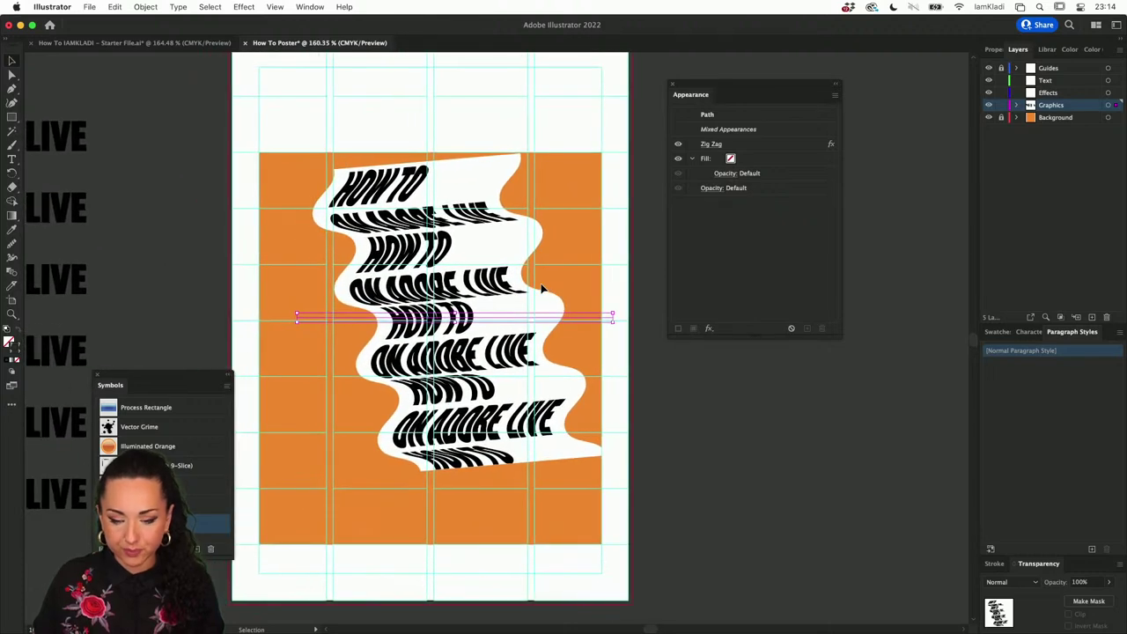
scroll(540, 288, up, 2)
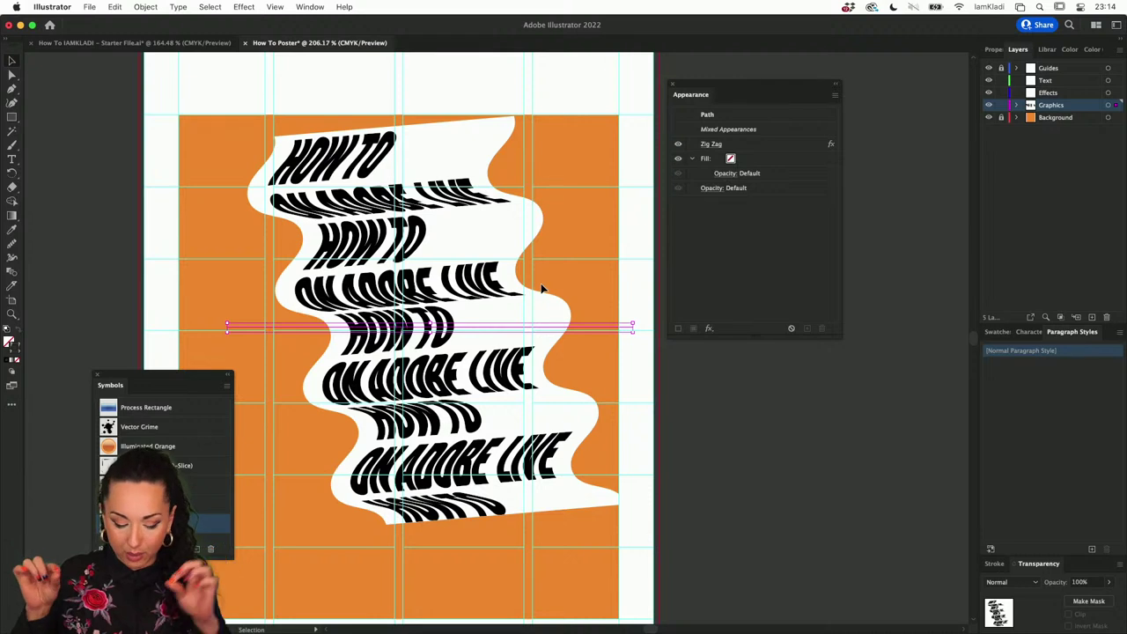
key(super+y)
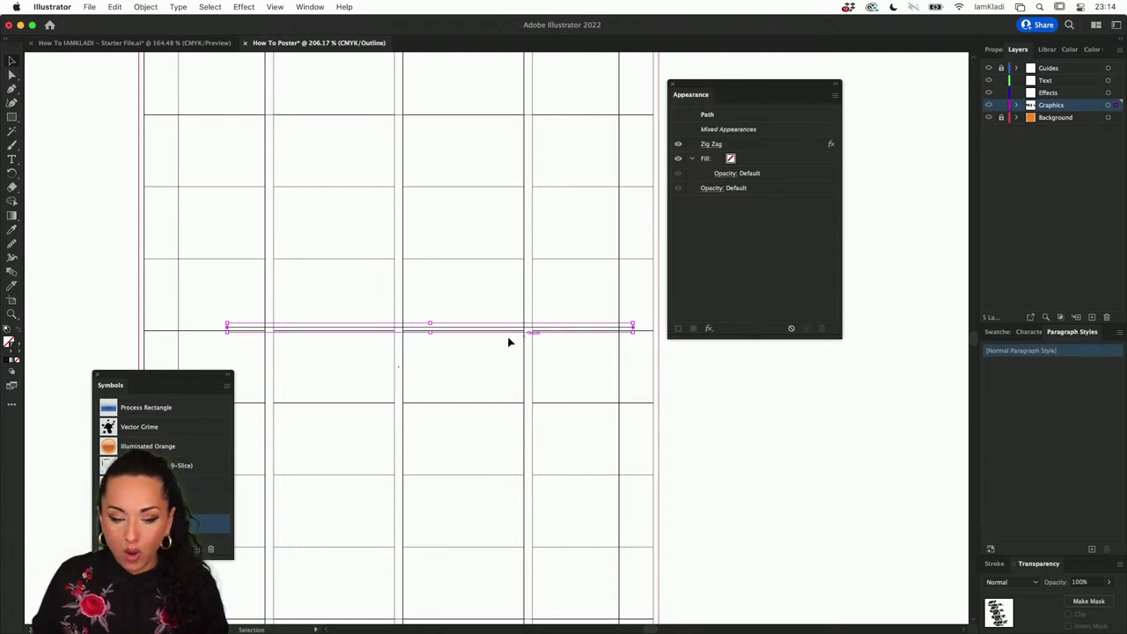
drag(478, 329, 478, 311)
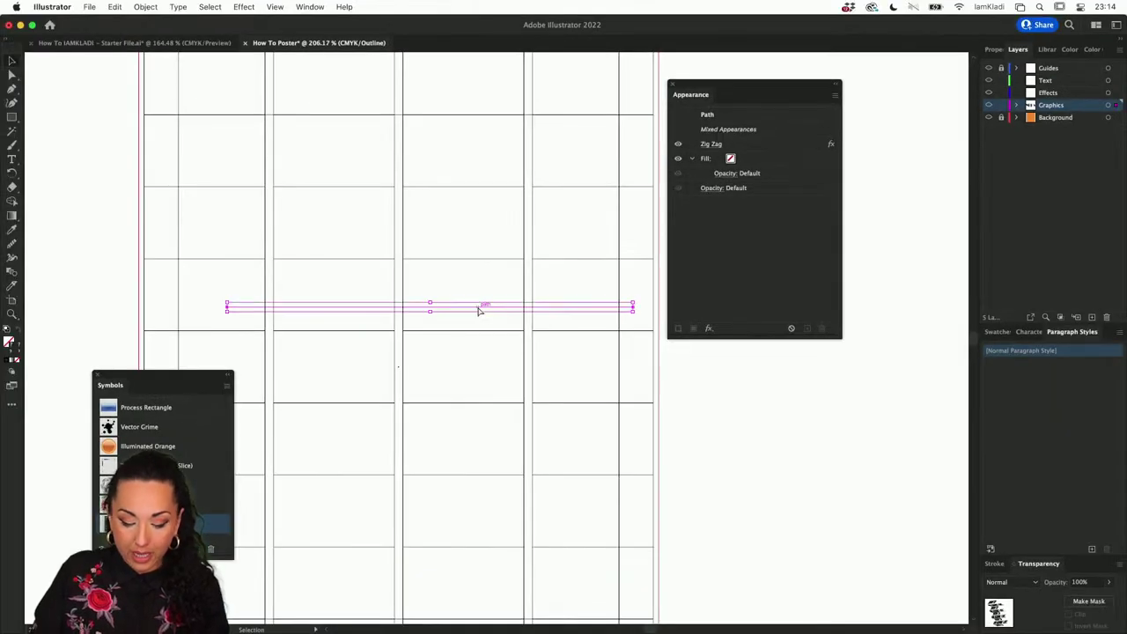
key(super+y)
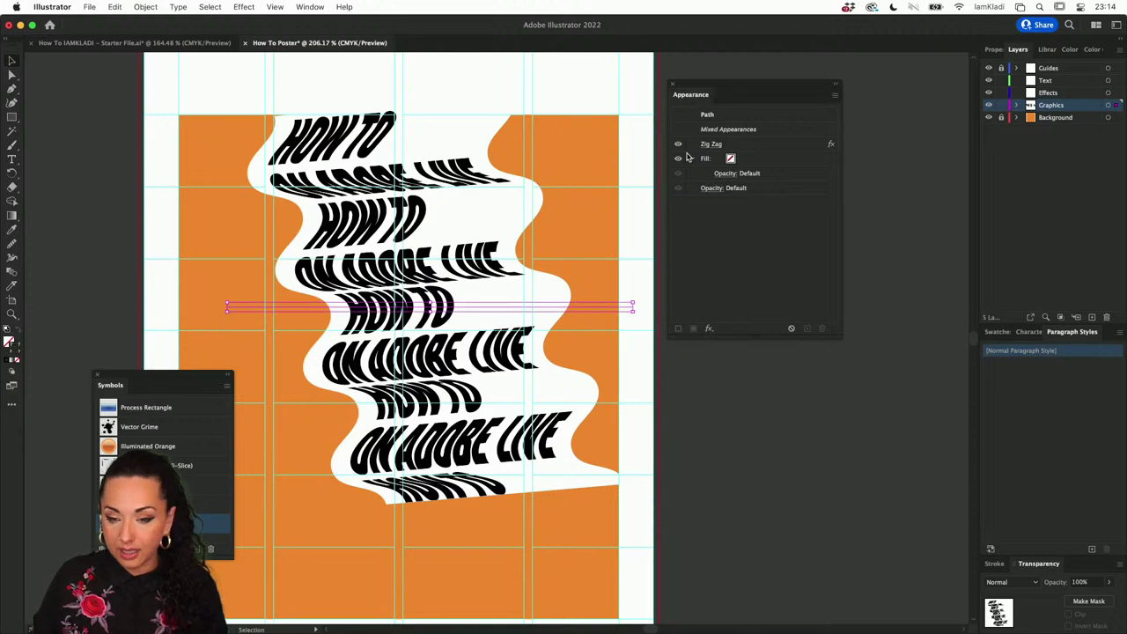
Step: Hide and show the Zig Zag effect on both waves to compare the artwork, and deselect them
click(678, 144)
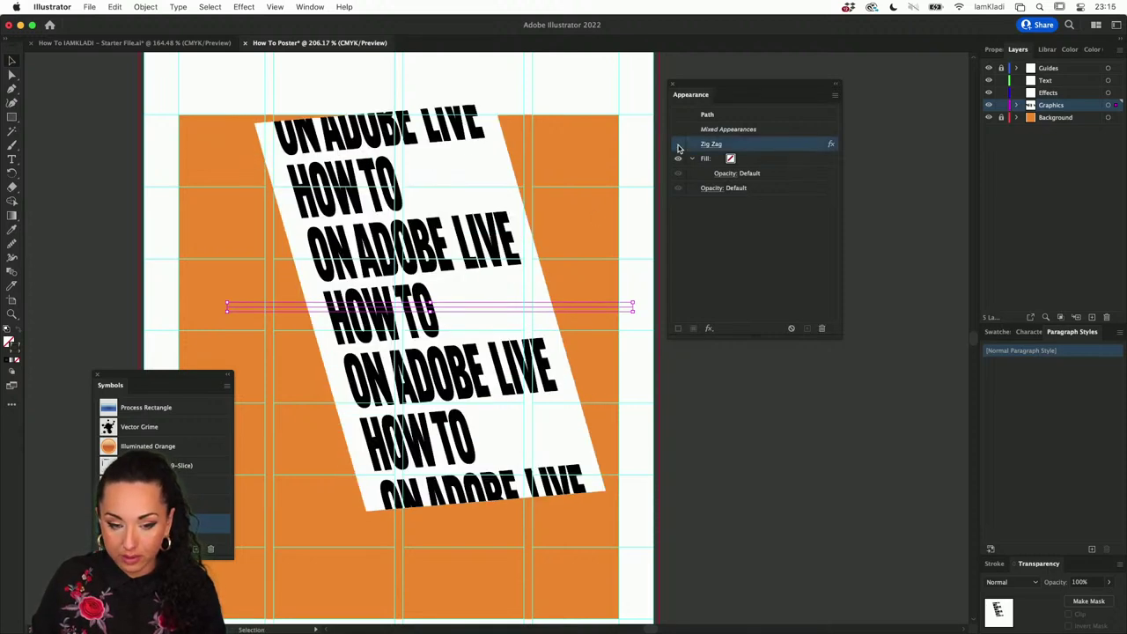
click(678, 144)
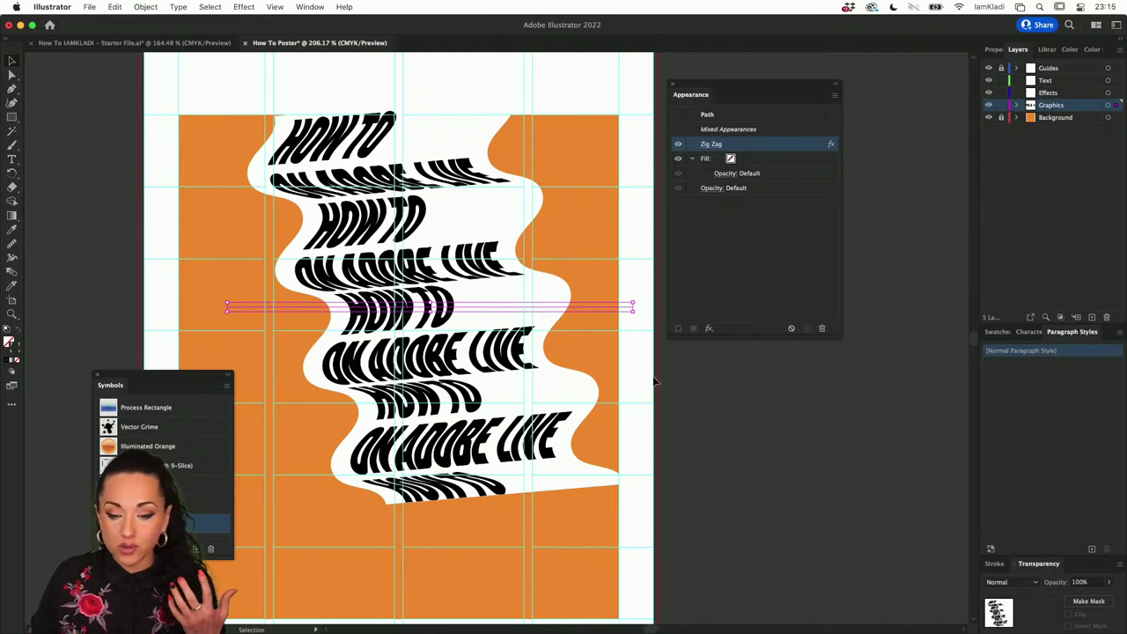
click(717, 436)
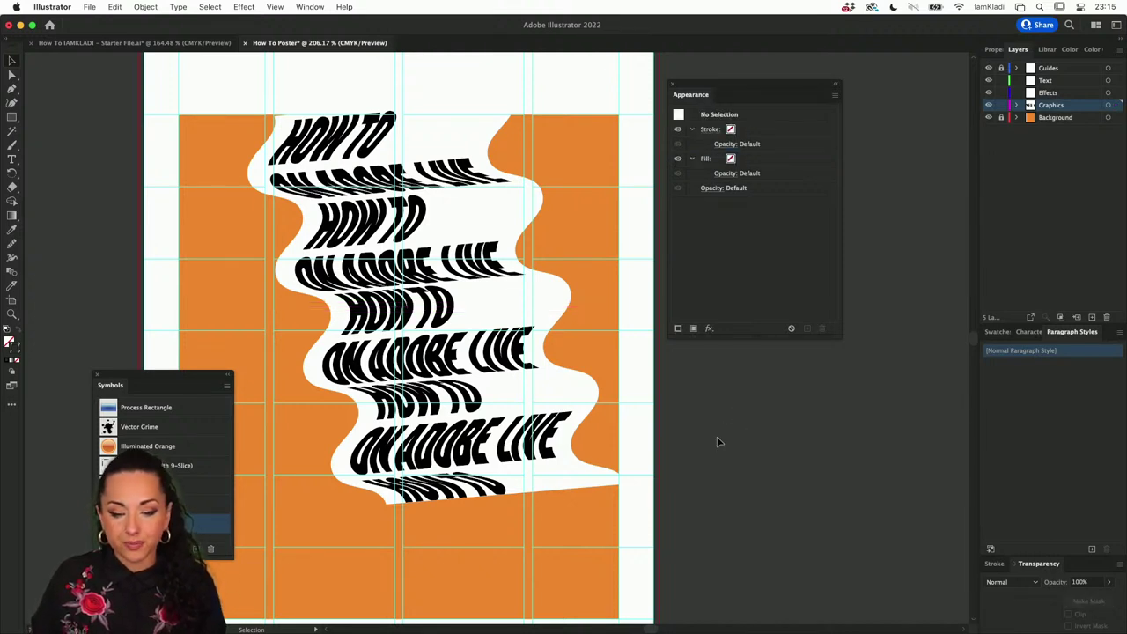
Step: Expand the appearance of the mapped text wave and the white wave, and inspect the expanded paths in Outline view
click(432, 310)
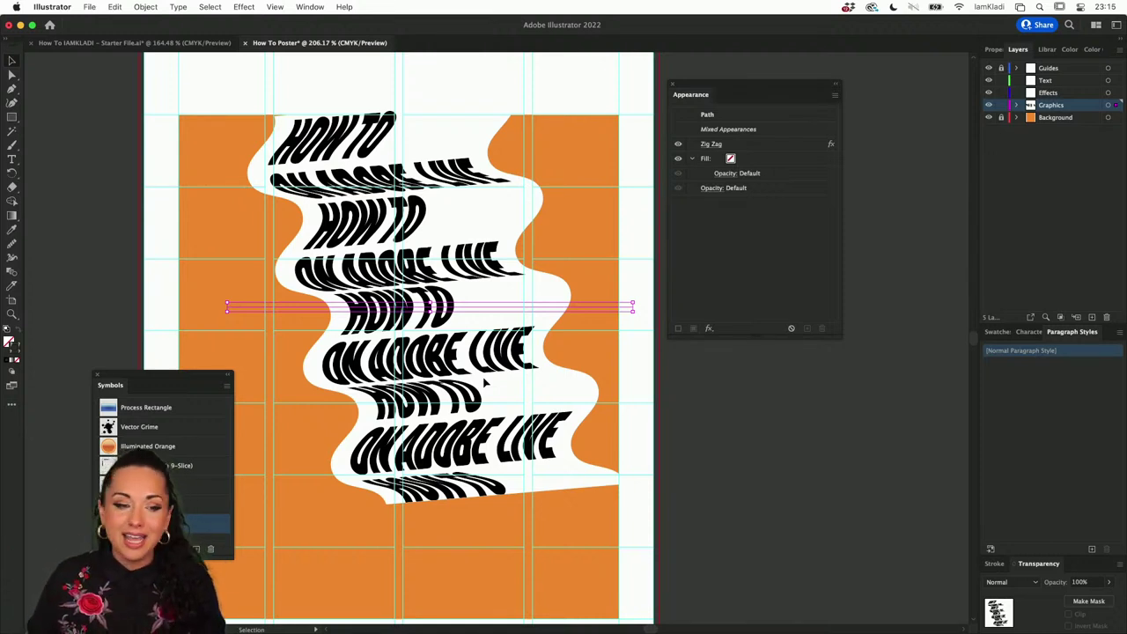
click(146, 7)
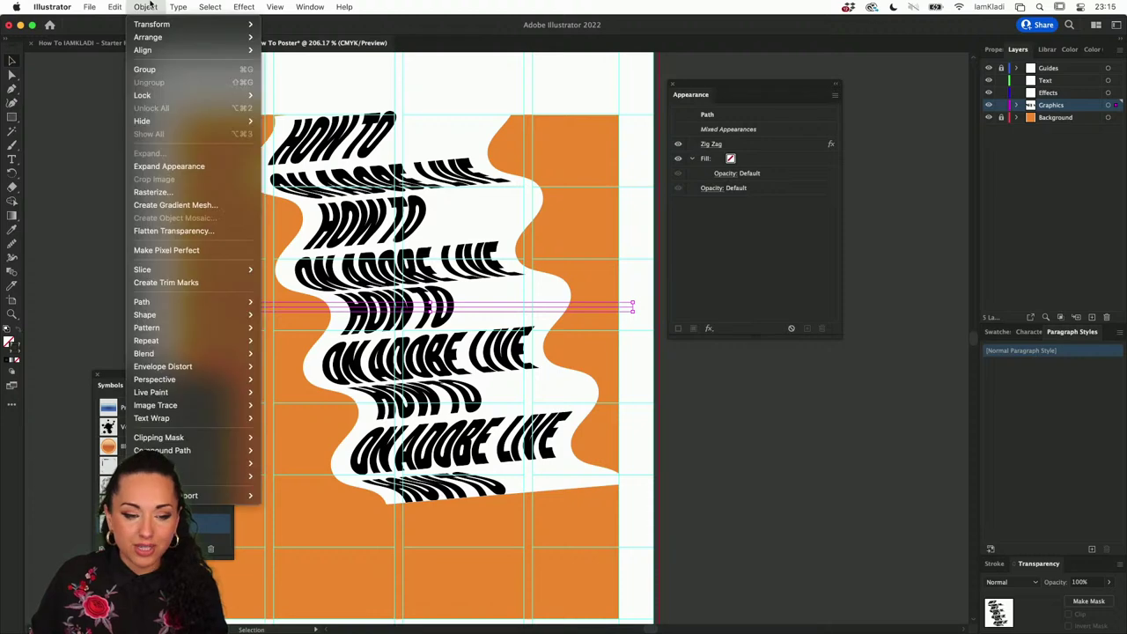
click(169, 165)
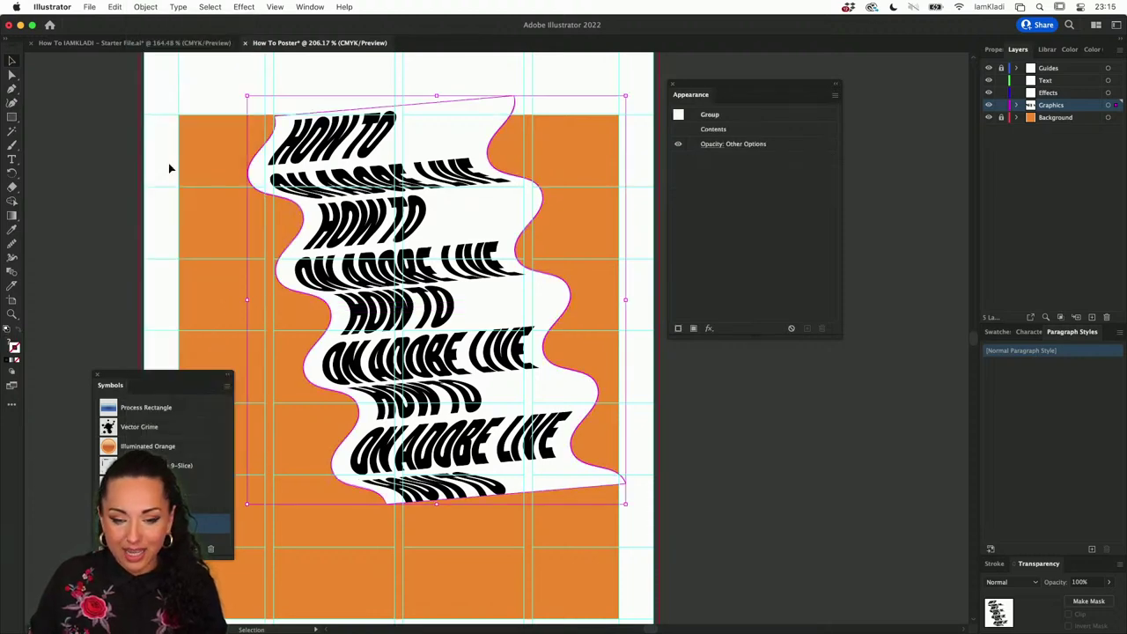
key(super+y)
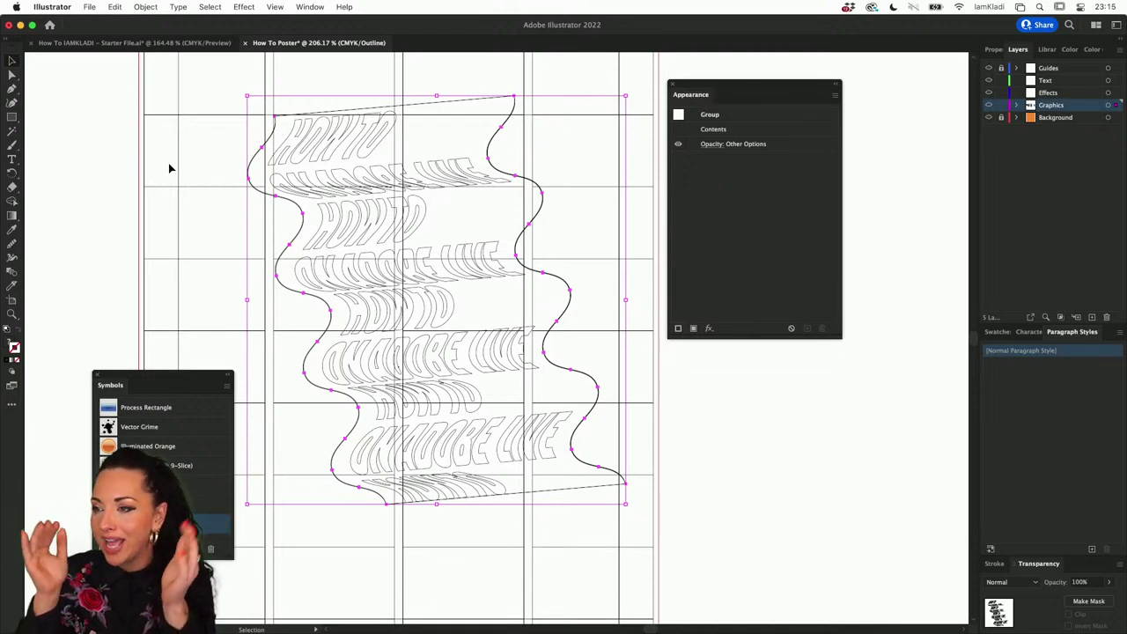
key(super+y)
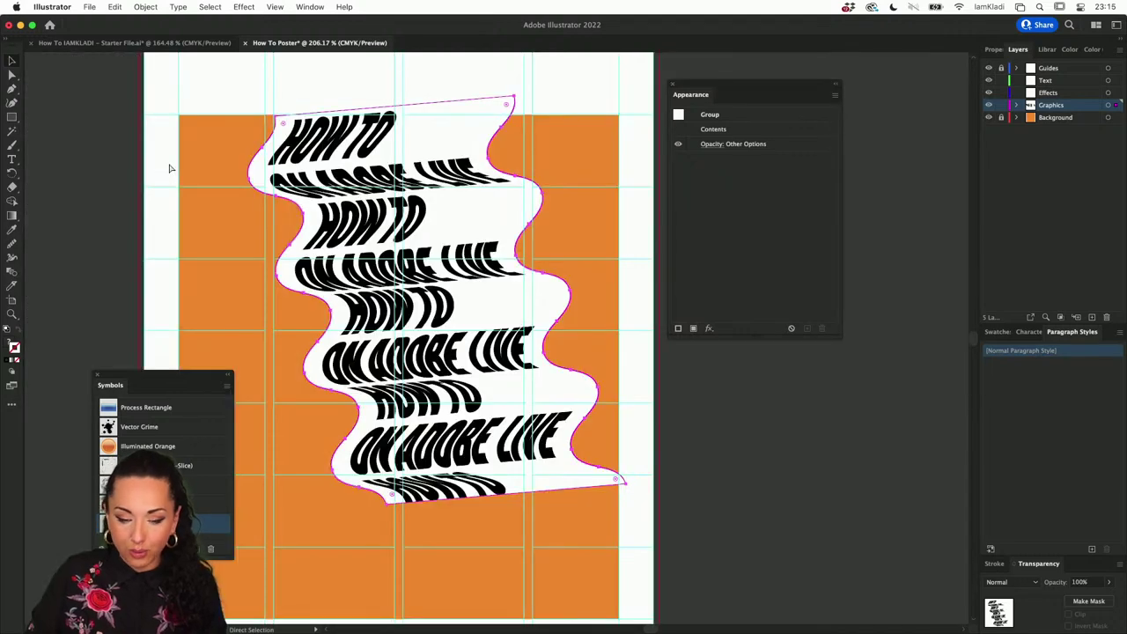
Step: Enlarge the expanded waves together and reposition them up and to the left over the orange rectangle, extending past the artboard's right edge
drag(626, 503, 753, 614)
scroll(752, 614, down, 2)
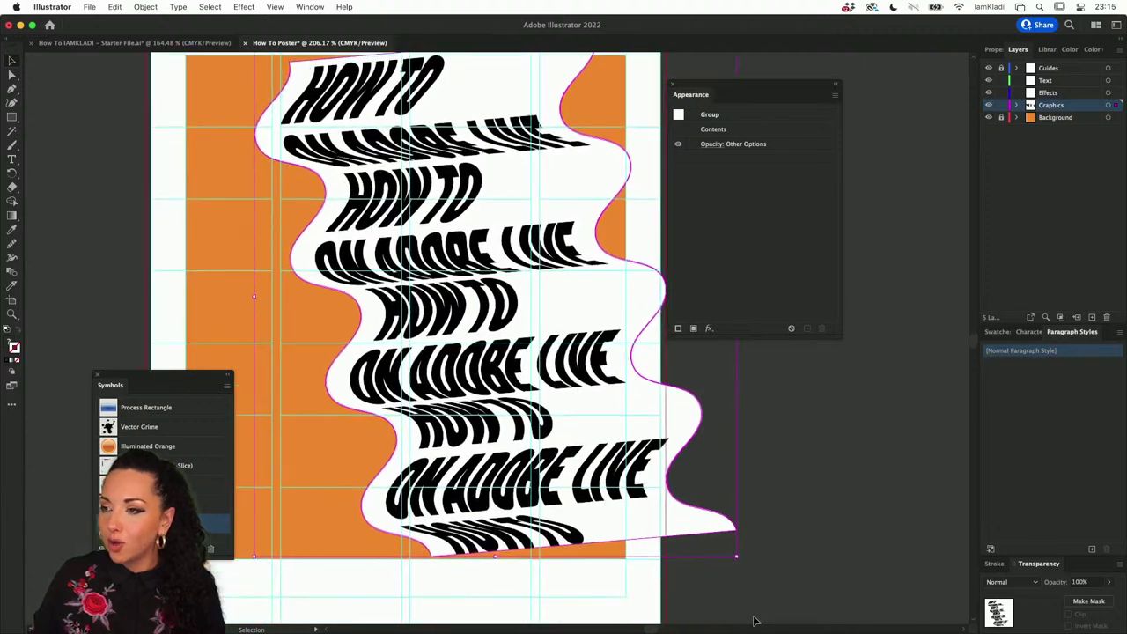
scroll(753, 590, down, 5)
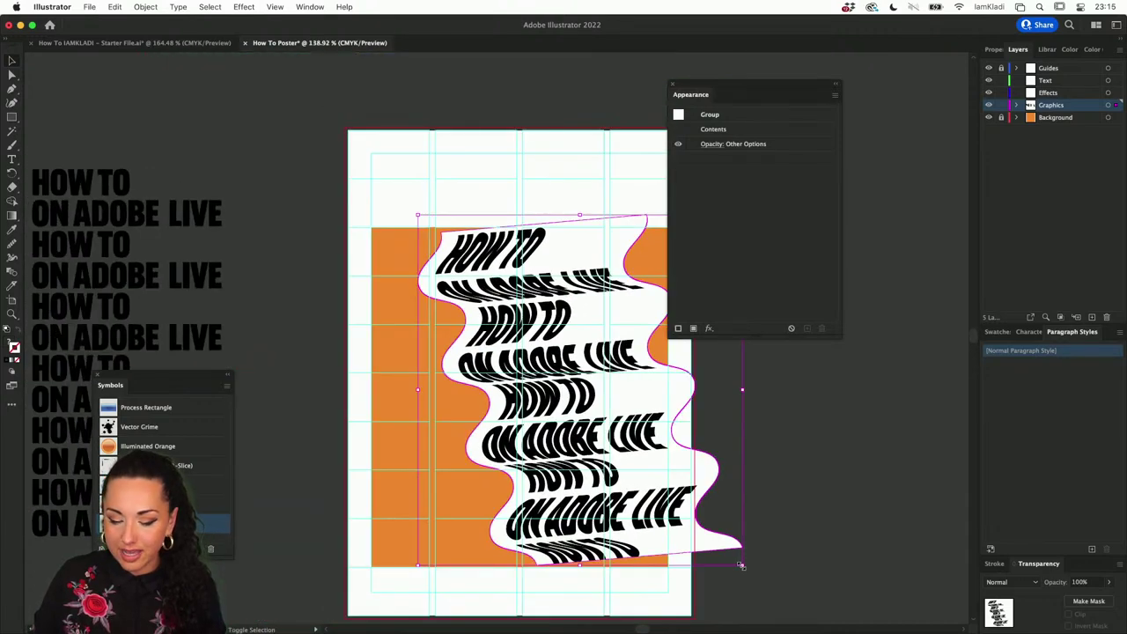
mouse_move(744, 564)
mouse_down()
mouse_move(777, 584)
mouse_move(650, 433)
mouse_move(728, 409)
mouse_move(711, 535)
mouse_move(714, 518)
mouse_move(773, 584)
mouse_move(760, 575)
mouse_up()
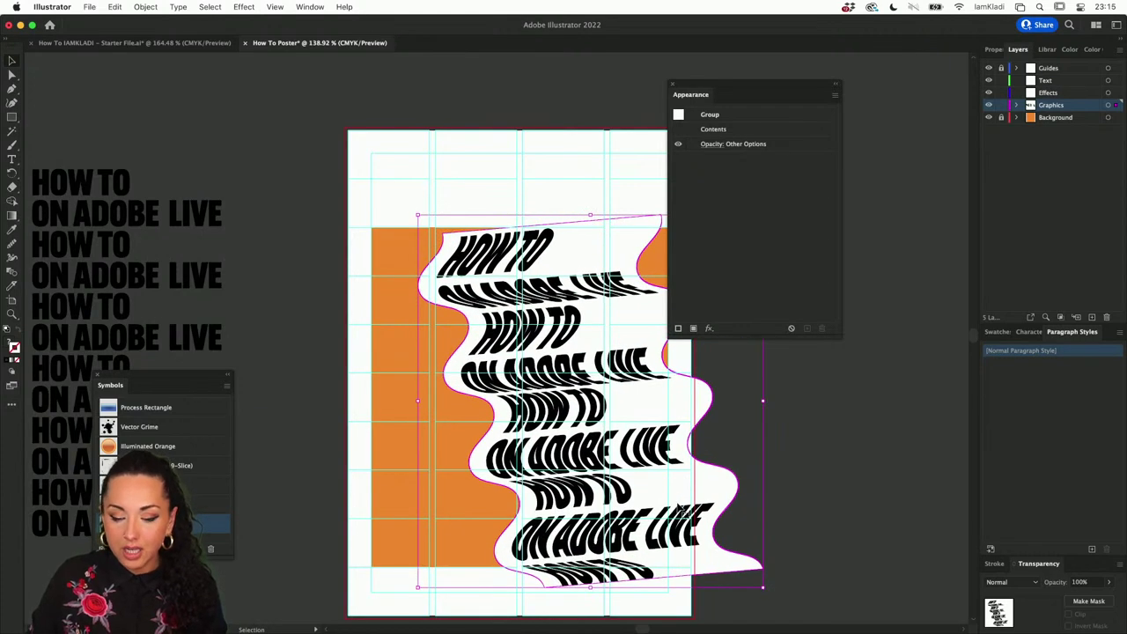
mouse_move(683, 508)
mouse_down()
mouse_move(628, 500)
mouse_move(641, 500)
mouse_up()
click(743, 513)
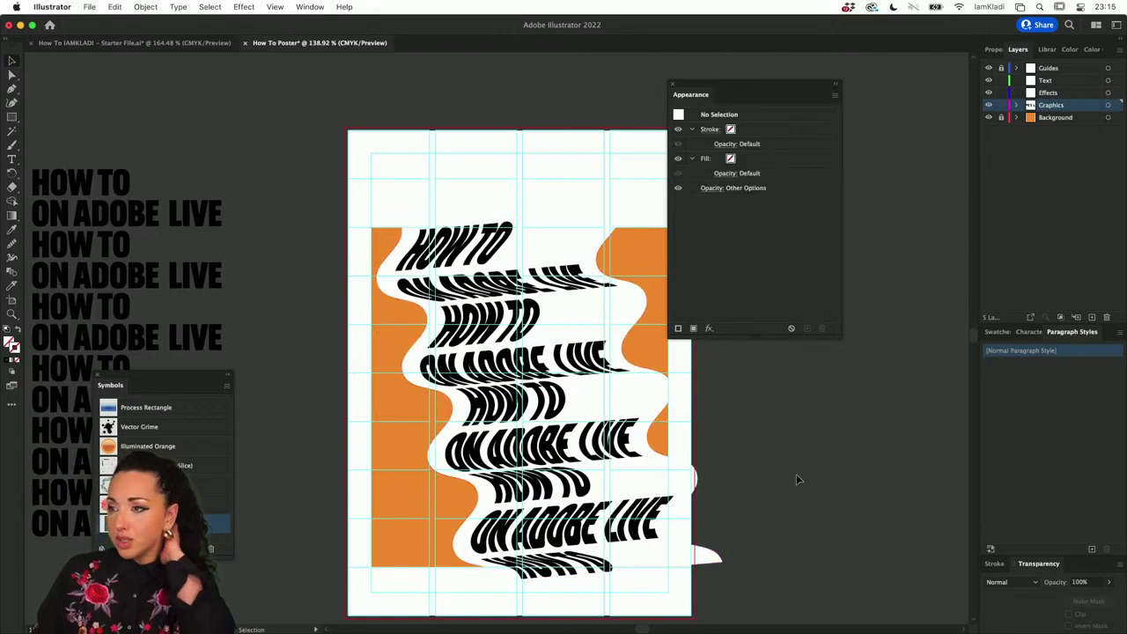
Step: Add a Drop Shadow effect to the white wave behind the mapped text, keeping the artwork visible beside its settings
click(635, 318)
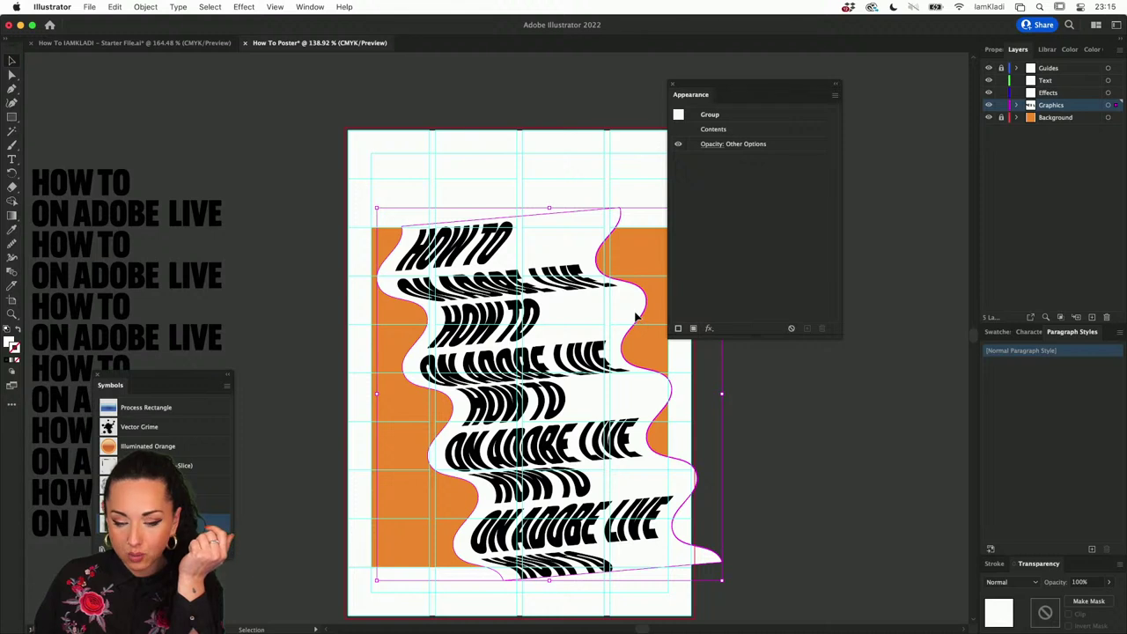
drag(636, 317, 623, 340)
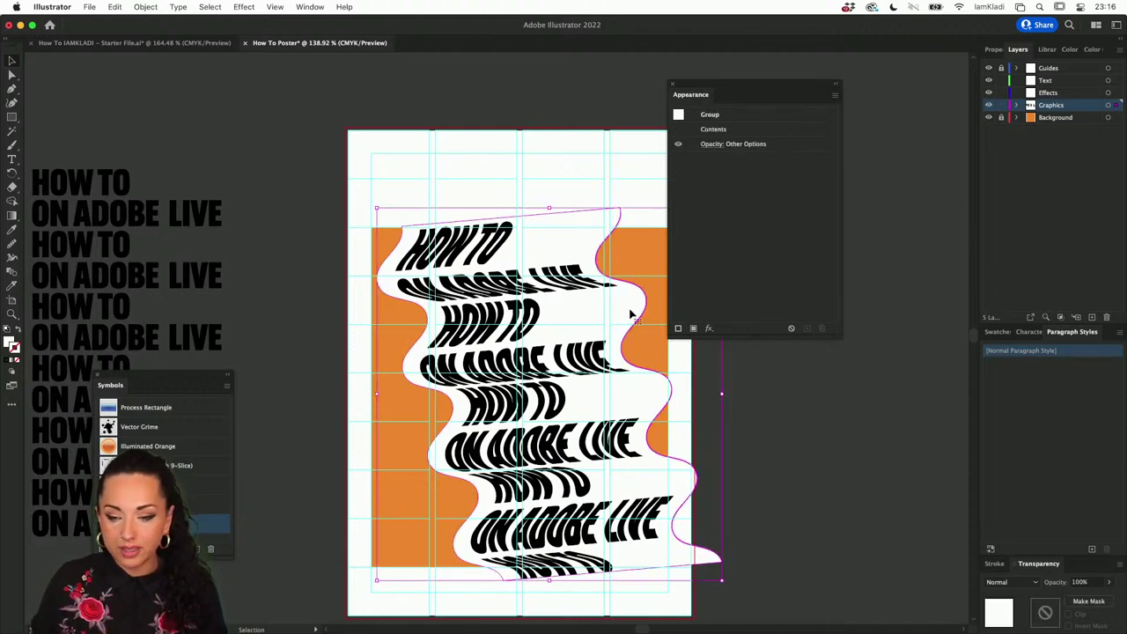
click(709, 329)
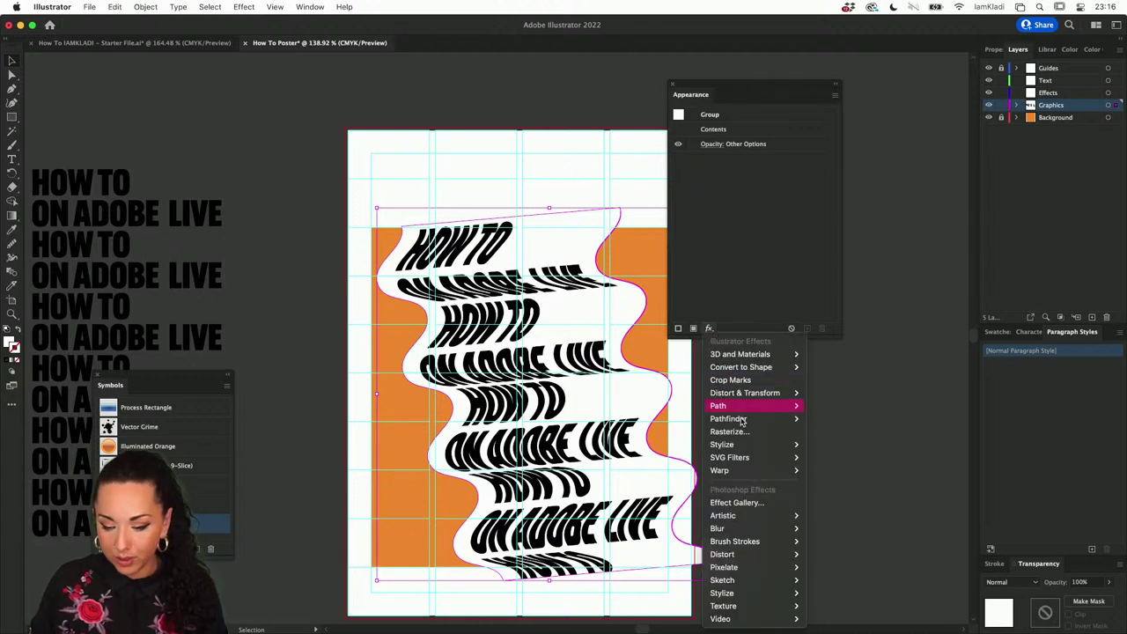
mouse_move(744, 444)
click(841, 444)
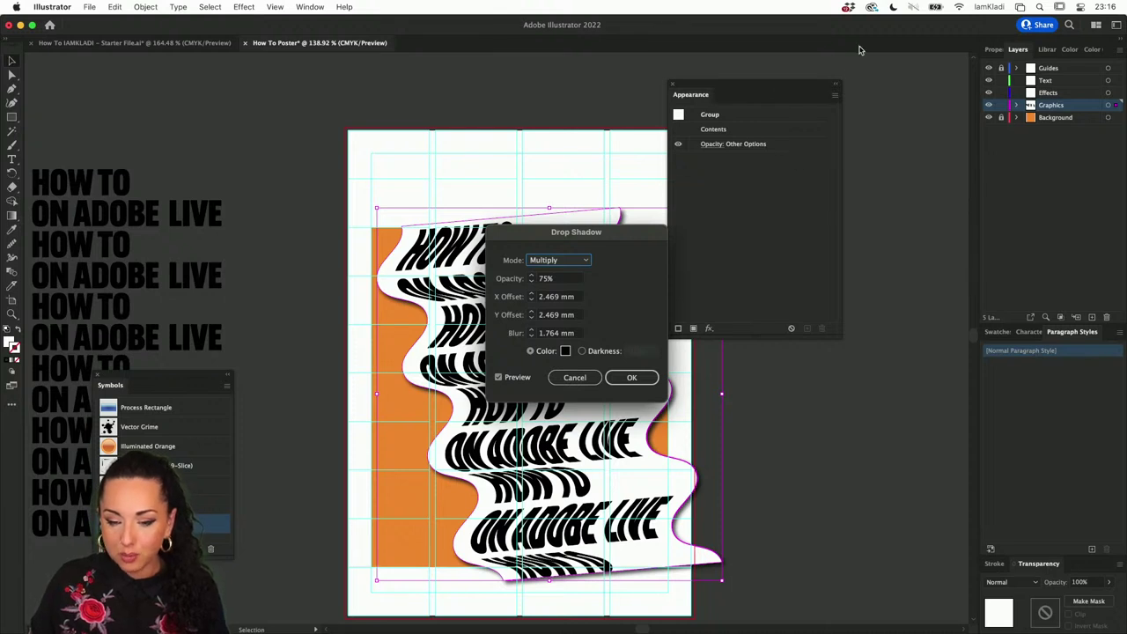
drag(617, 232, 840, 219)
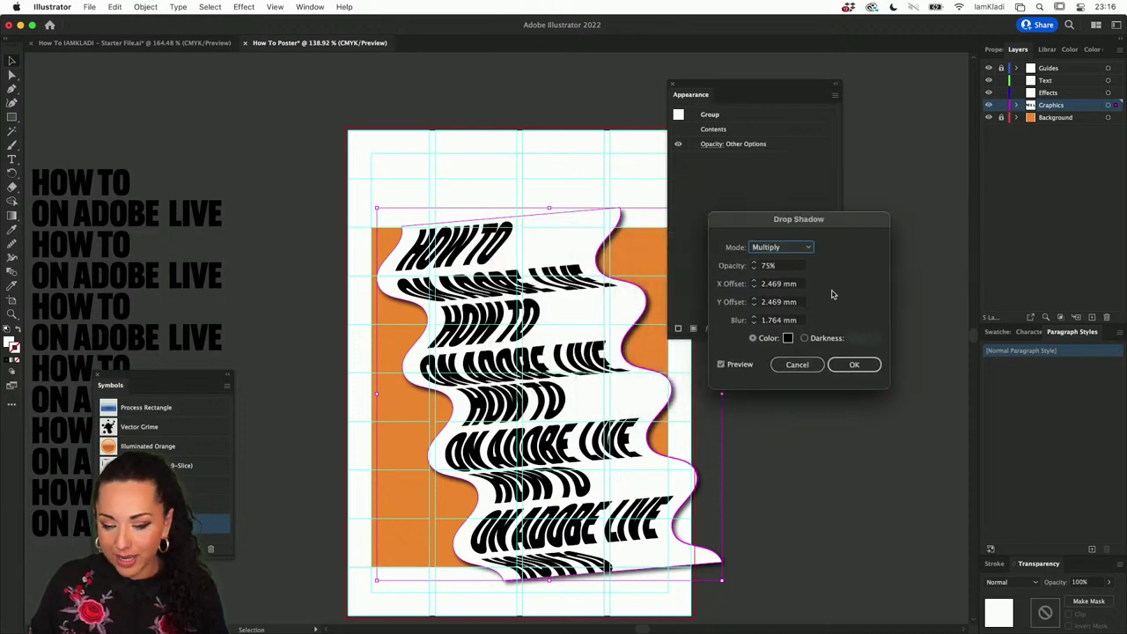
Step: Set the white wave's drop shadow X offset to 4 mm and its Y offset to 1 mm
click(754, 282)
key(Down)
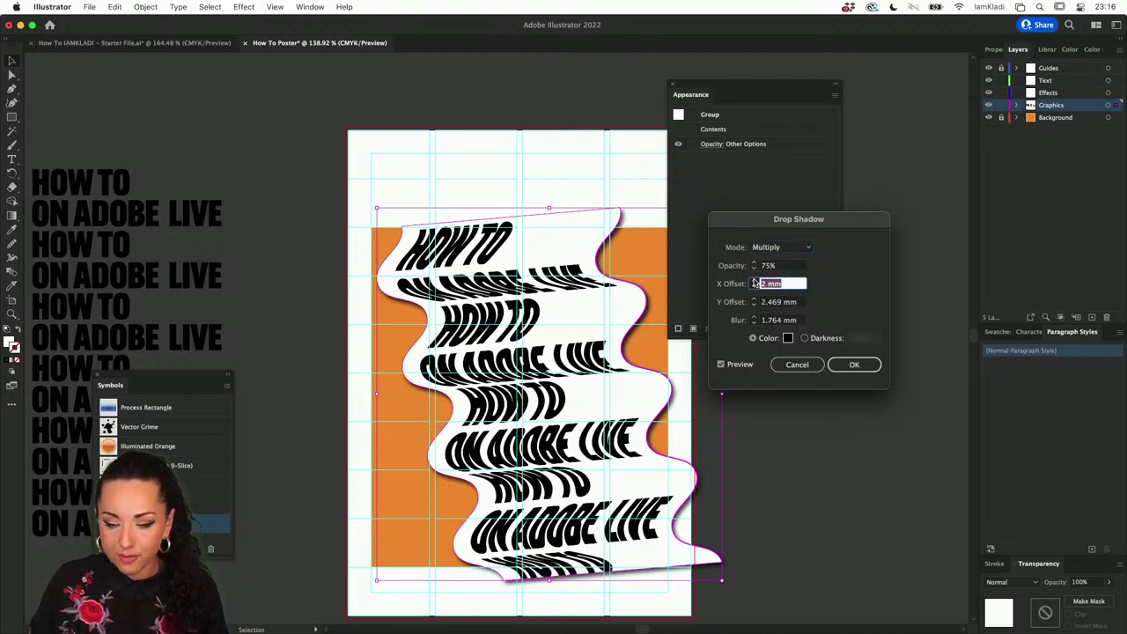
click(753, 281)
click(753, 281)
click(754, 281)
click(754, 281)
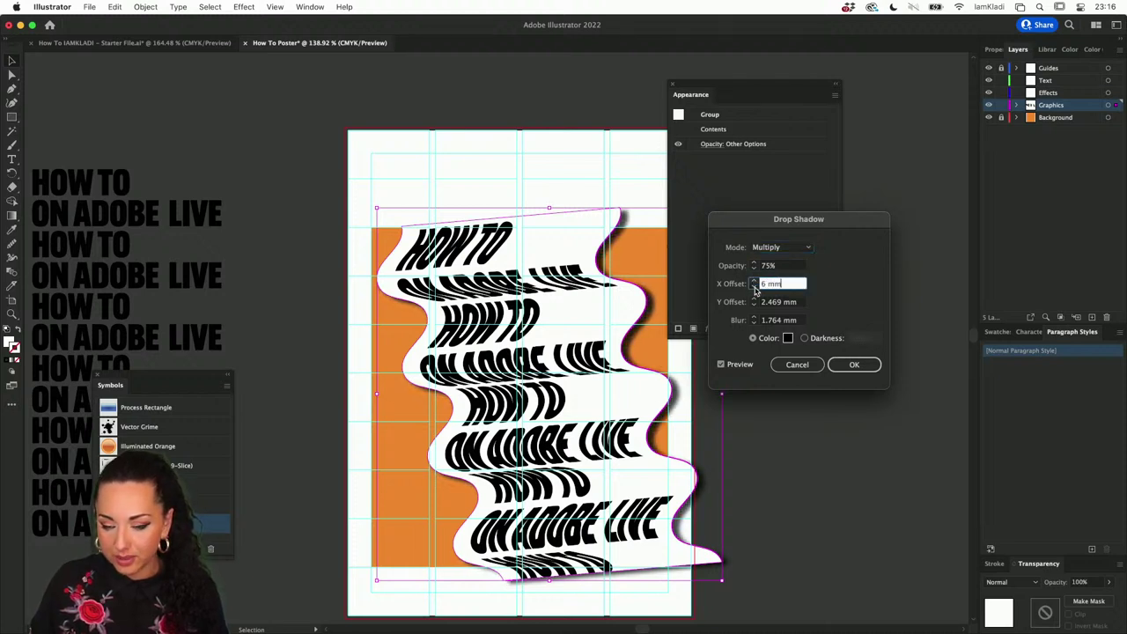
click(754, 282)
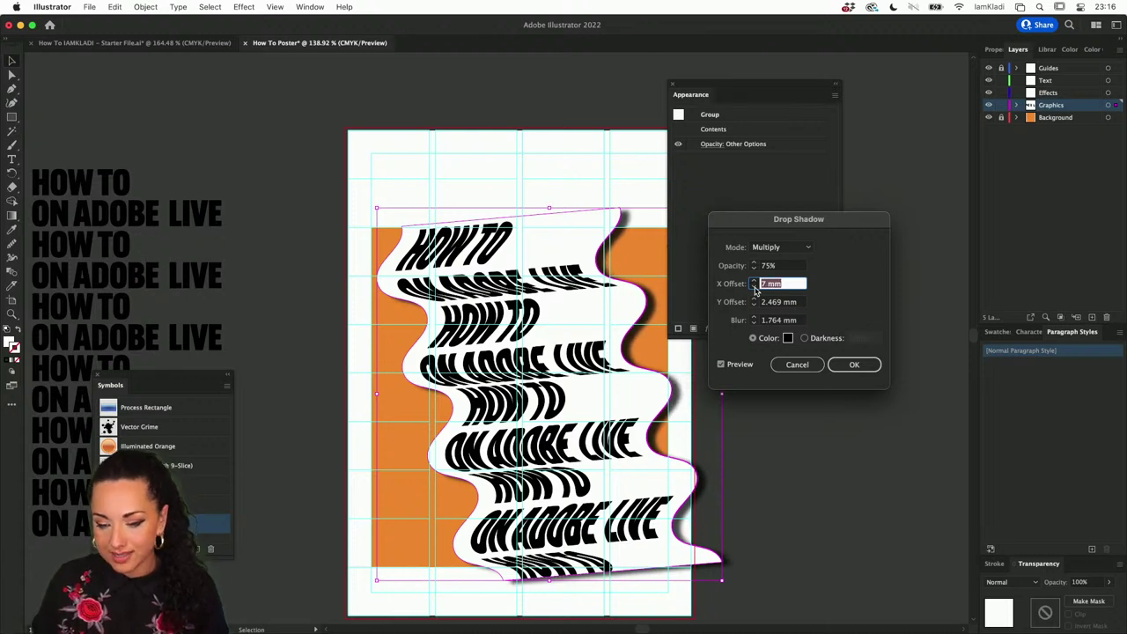
click(754, 287)
click(753, 287)
click(754, 287)
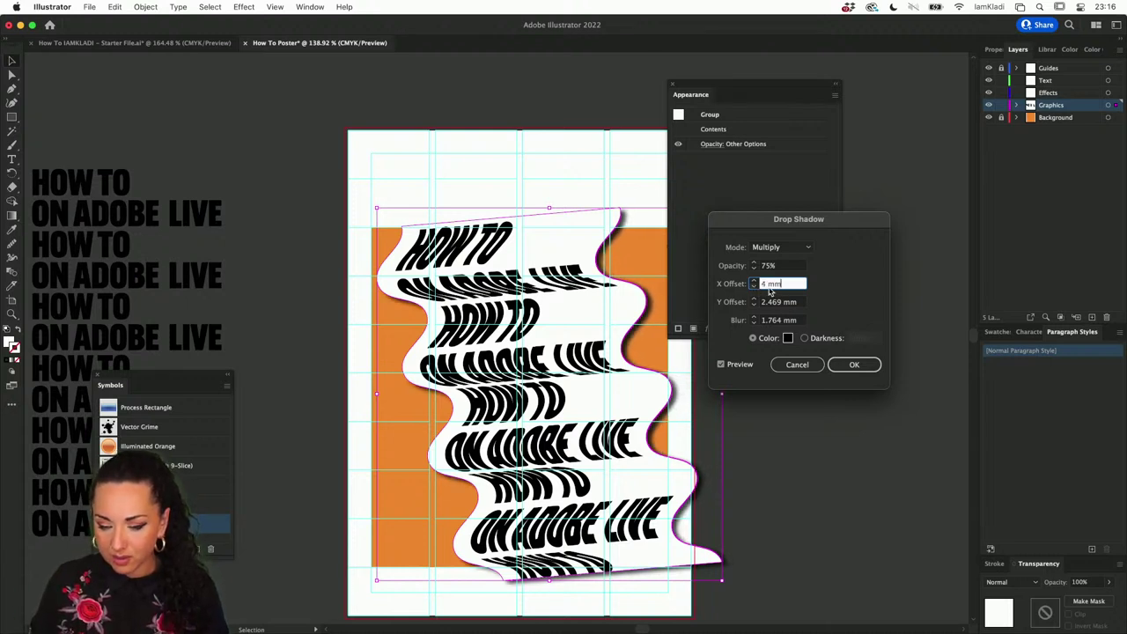
click(753, 305)
click(753, 306)
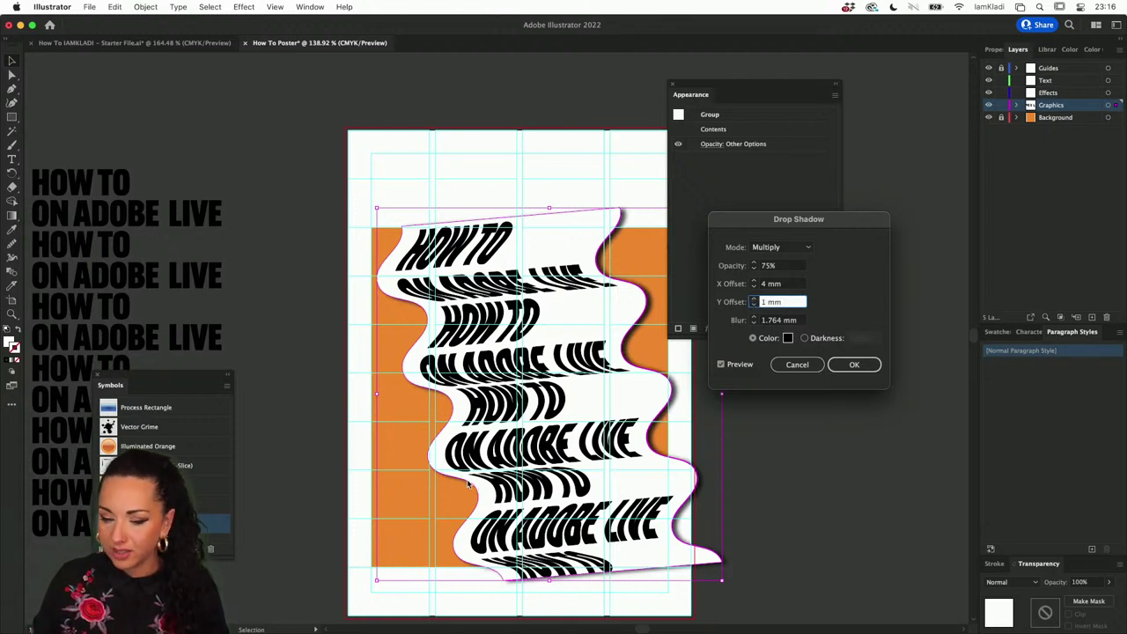
Step: Try a 5 mm X offset, soften the shadow with a 7 mm blur, and set the X offset to 4 mm
click(753, 281)
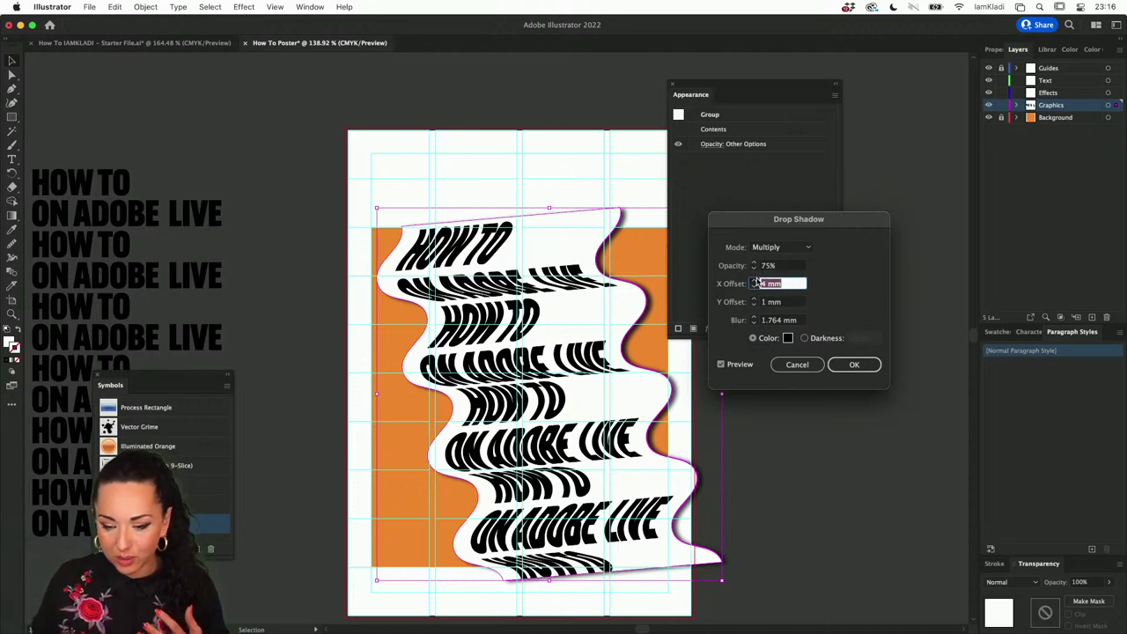
click(754, 320)
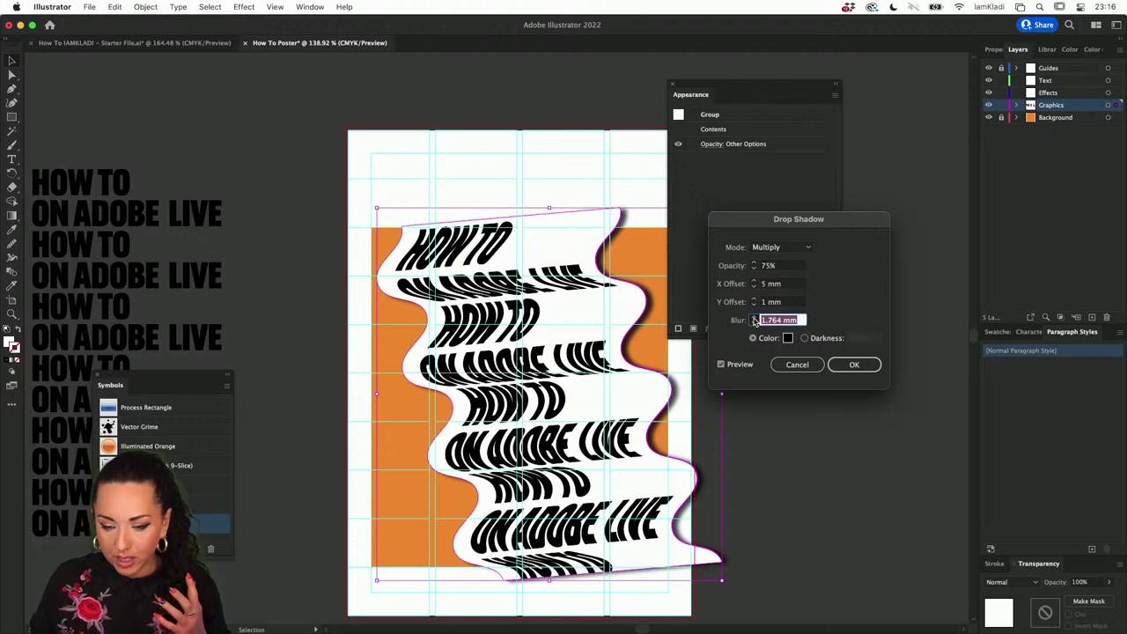
text(5 mm)
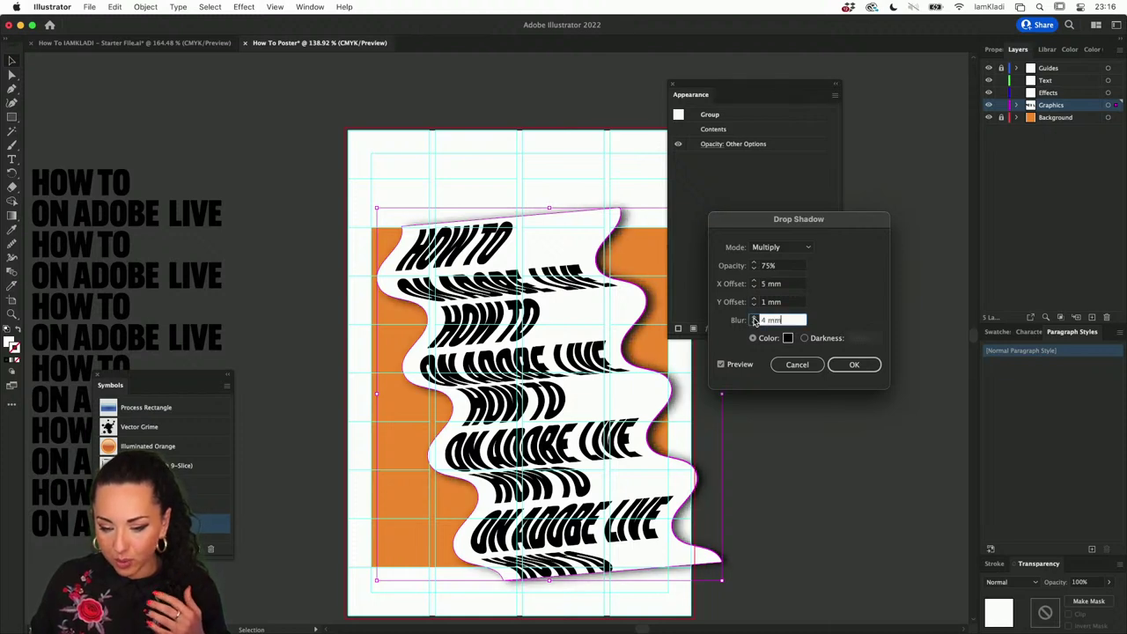
click(754, 318)
click(754, 317)
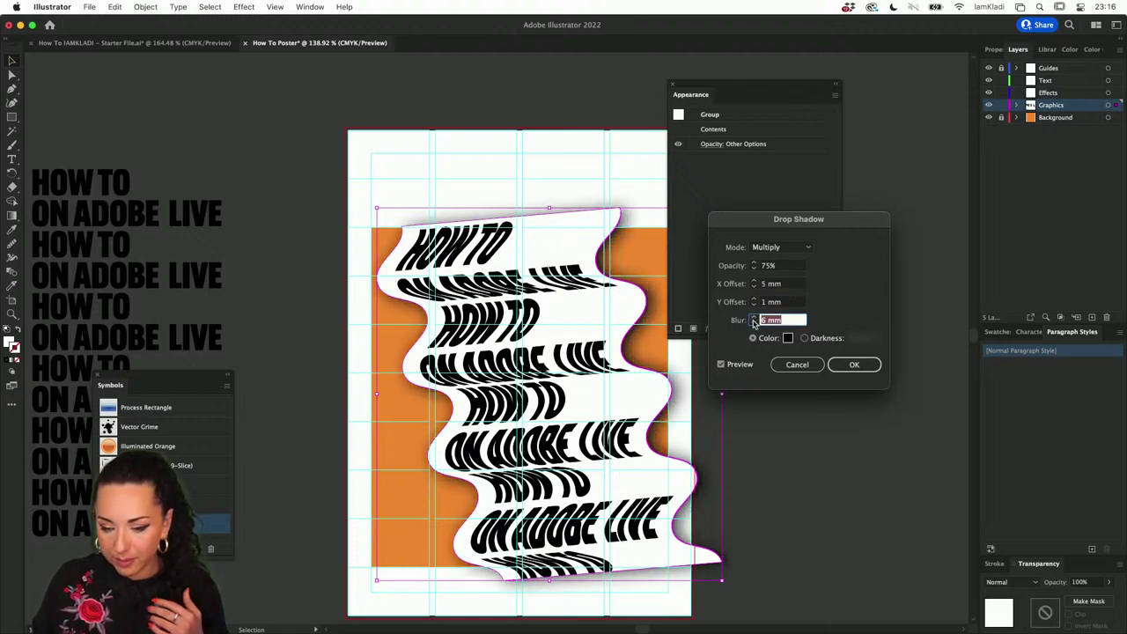
click(754, 318)
click(754, 318)
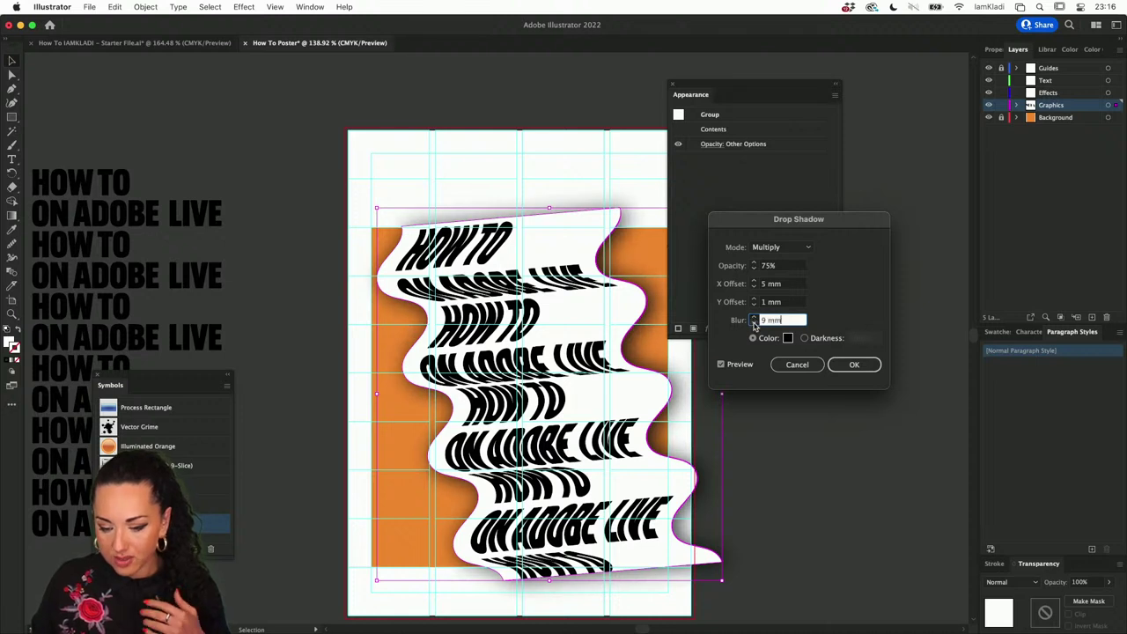
click(754, 323)
click(753, 323)
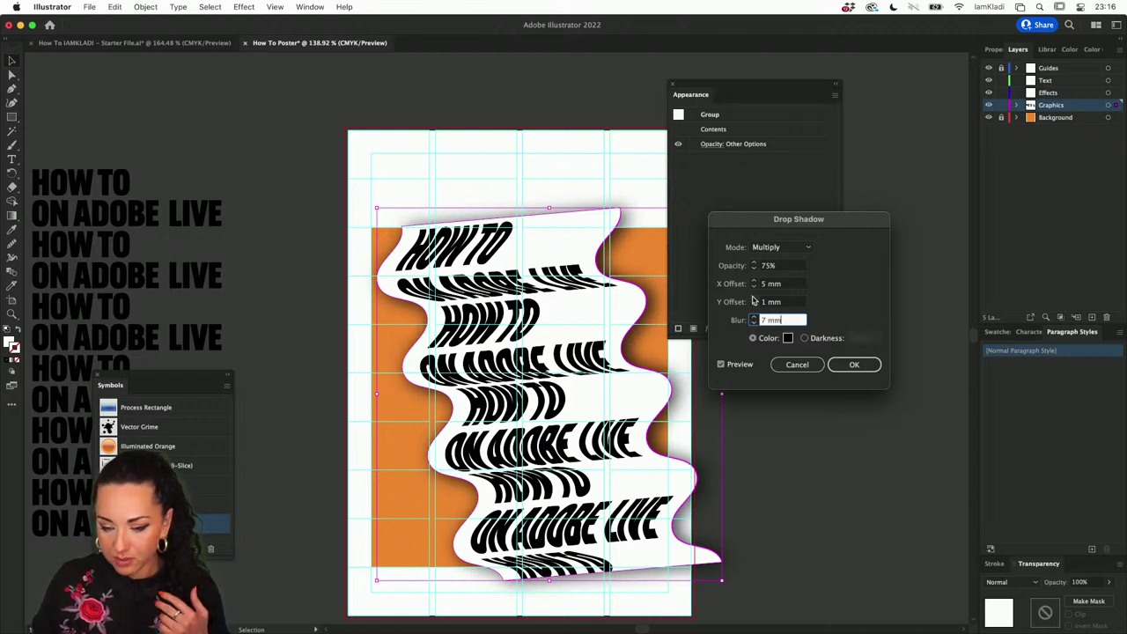
click(754, 286)
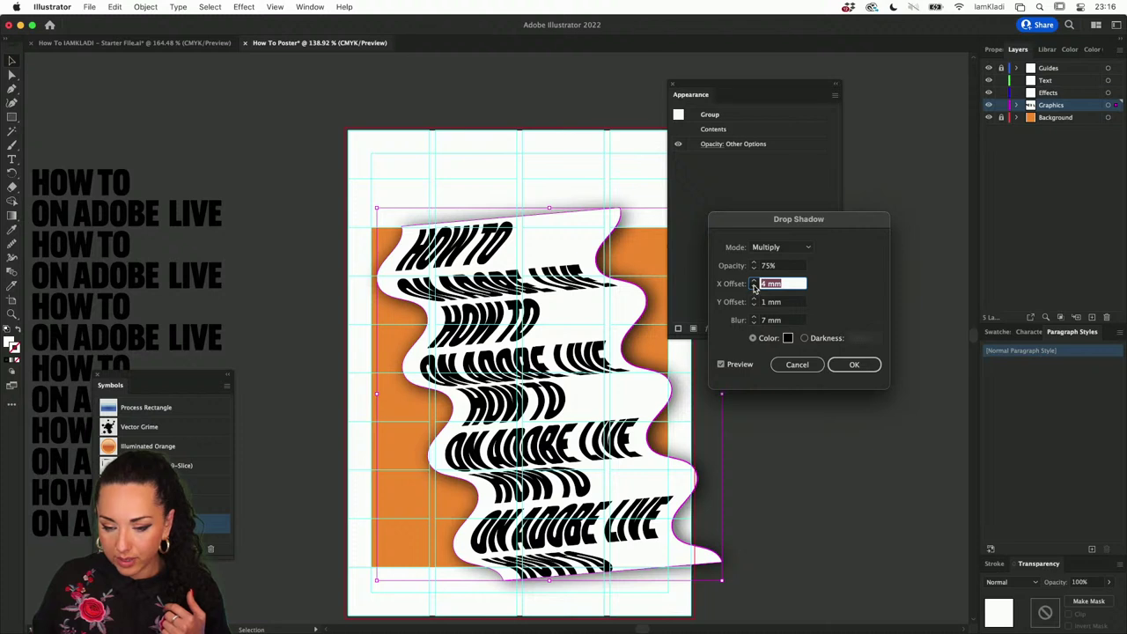
click(754, 287)
click(753, 287)
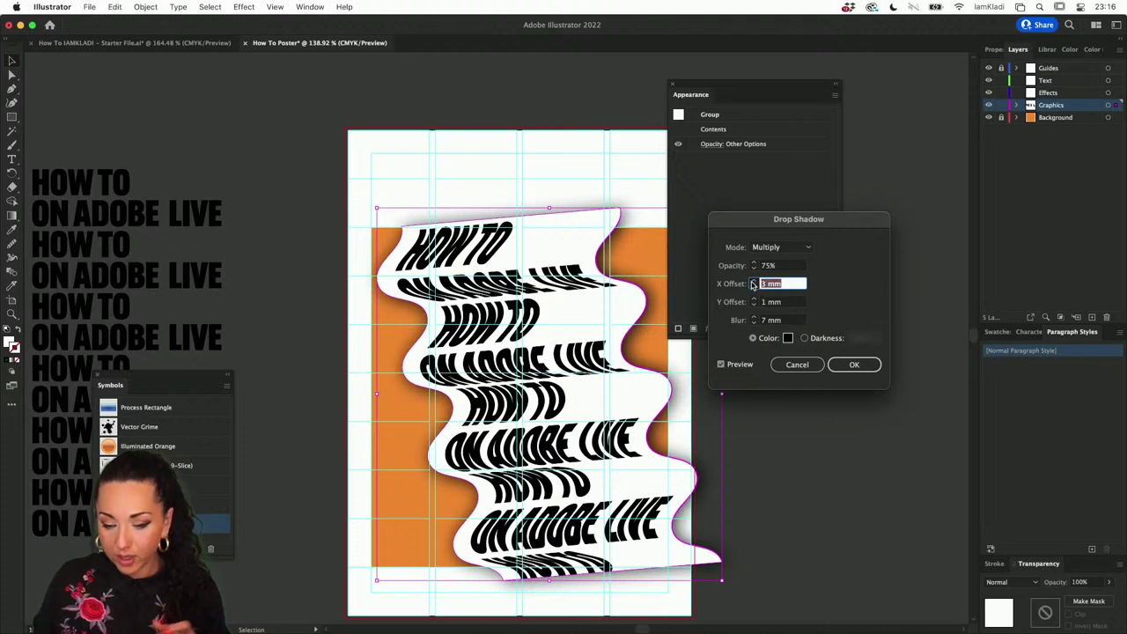
click(753, 284)
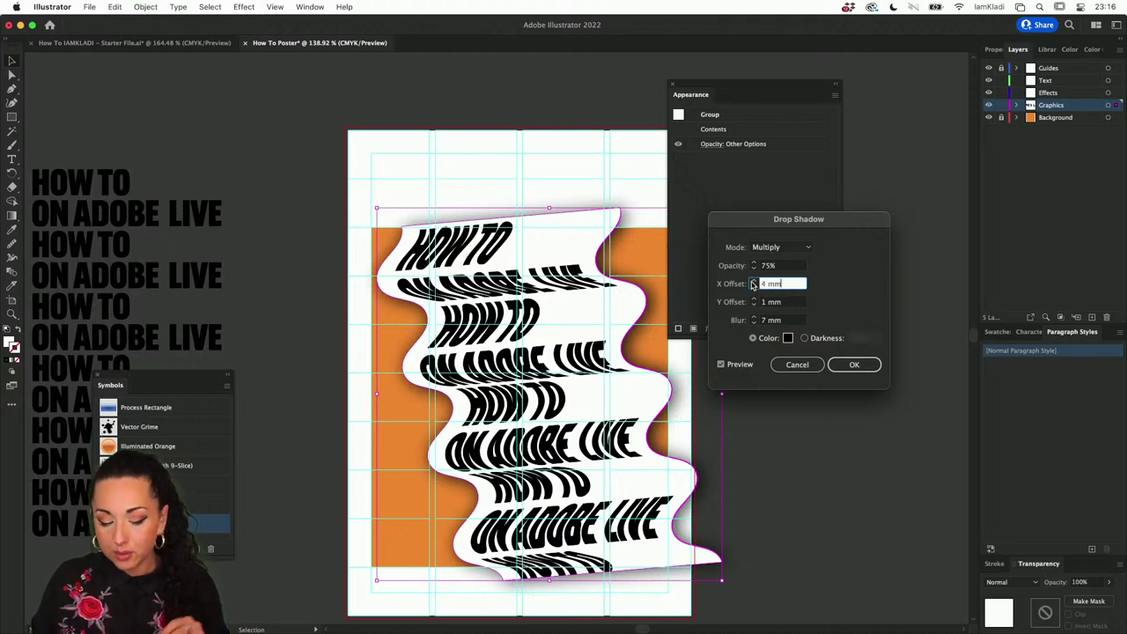
Step: Lower the drop shadow's opacity gradually to 46%
click(753, 268)
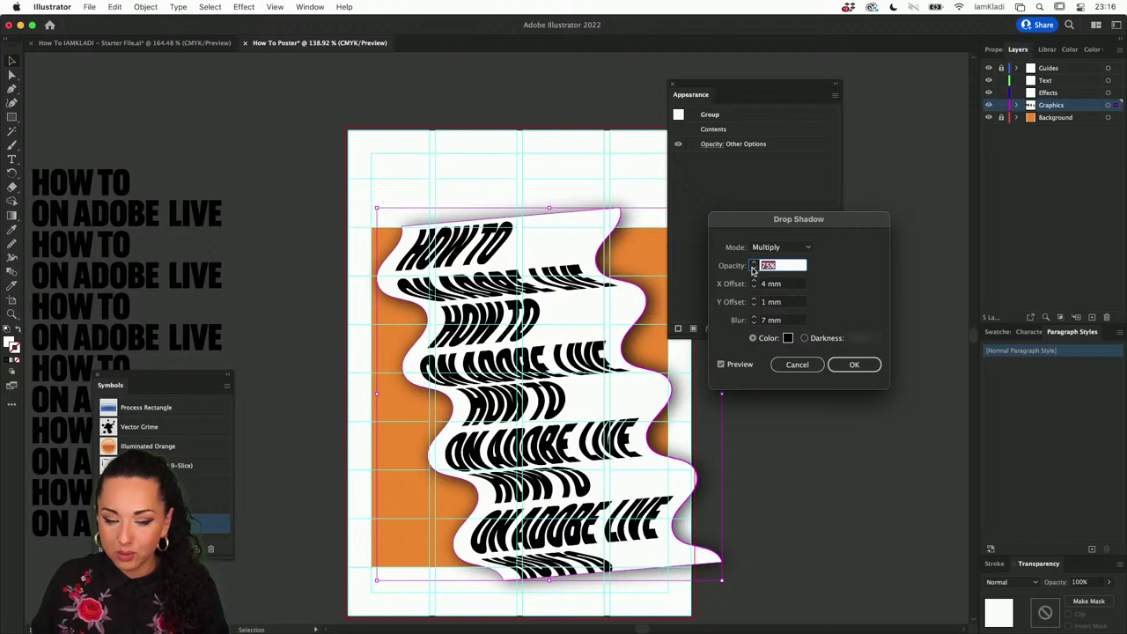
click(753, 269)
click(752, 269)
click(752, 269)
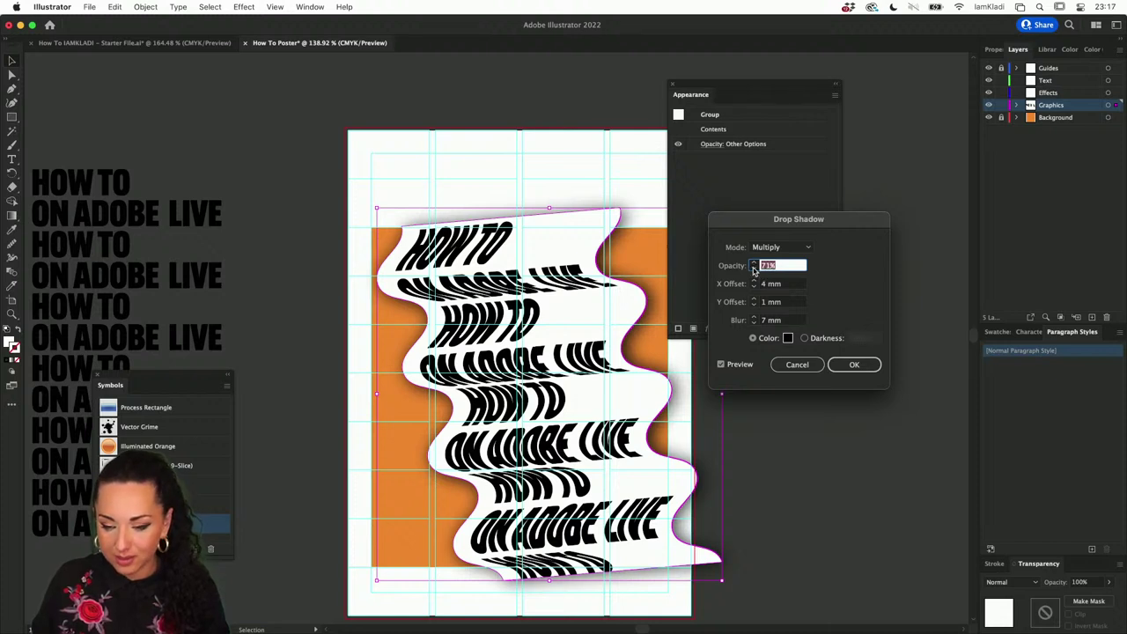
click(752, 269)
click(753, 269)
click(752, 269)
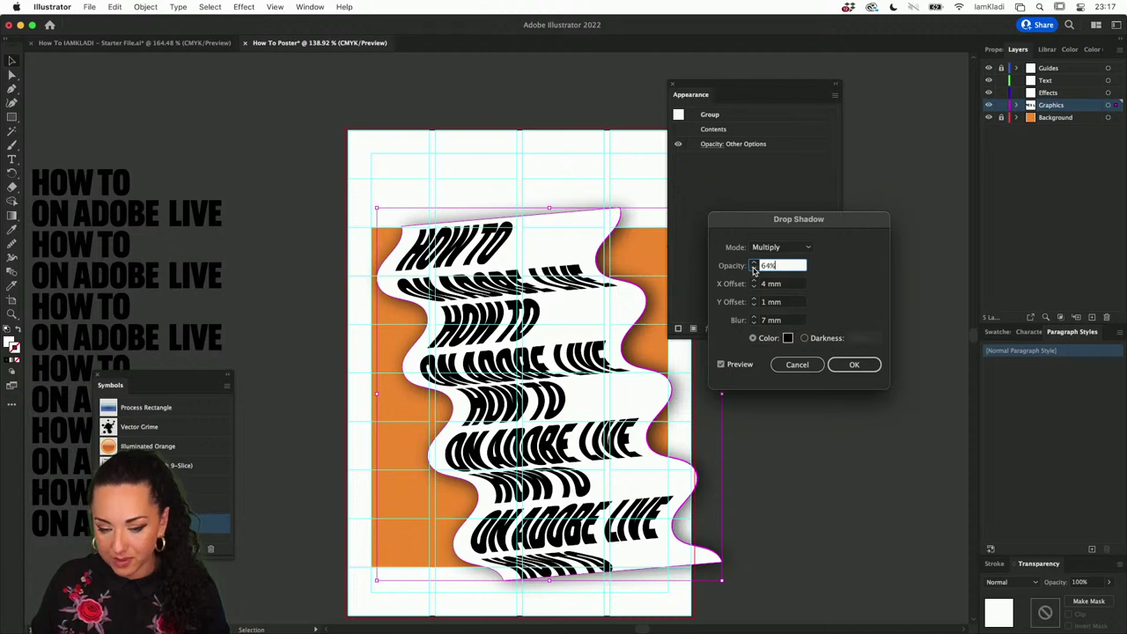
click(753, 269)
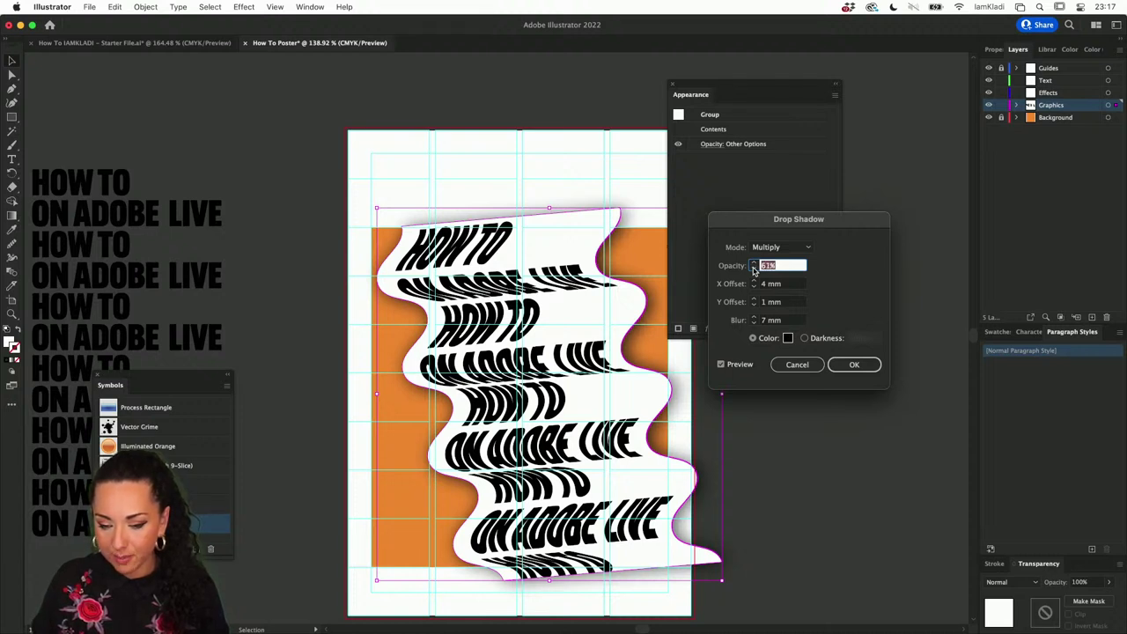
click(752, 269)
click(753, 269)
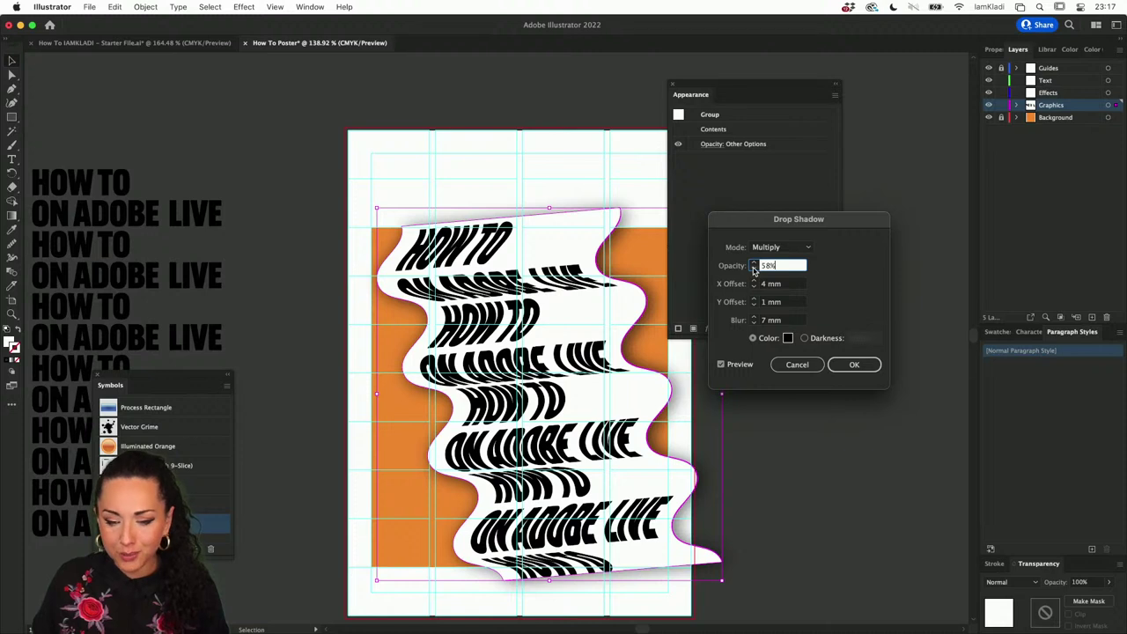
click(753, 269)
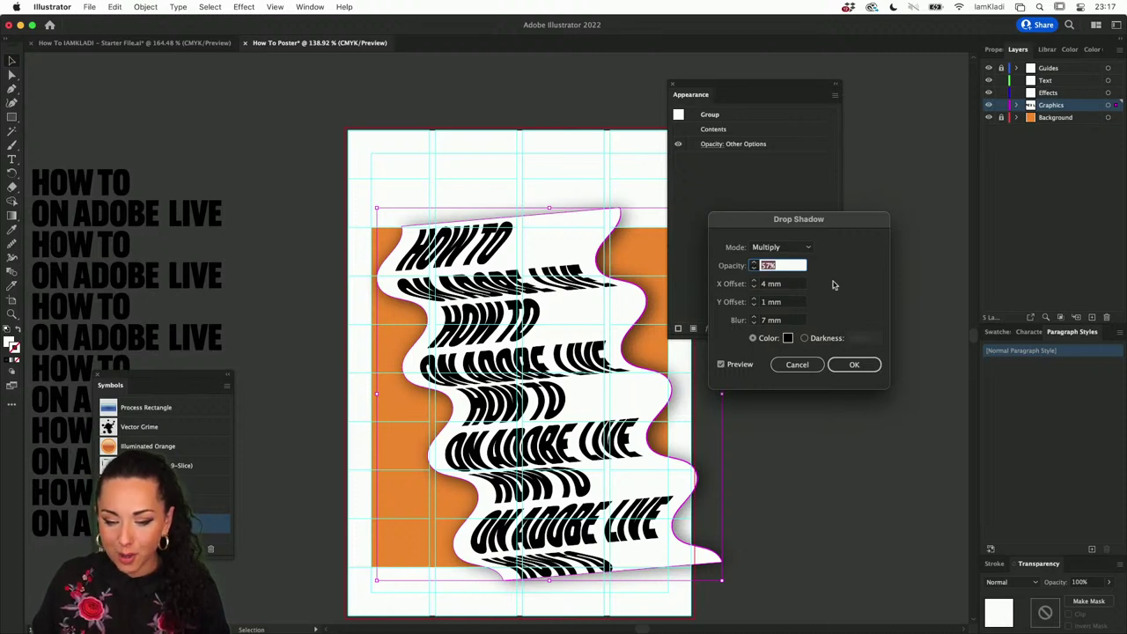
text(53)
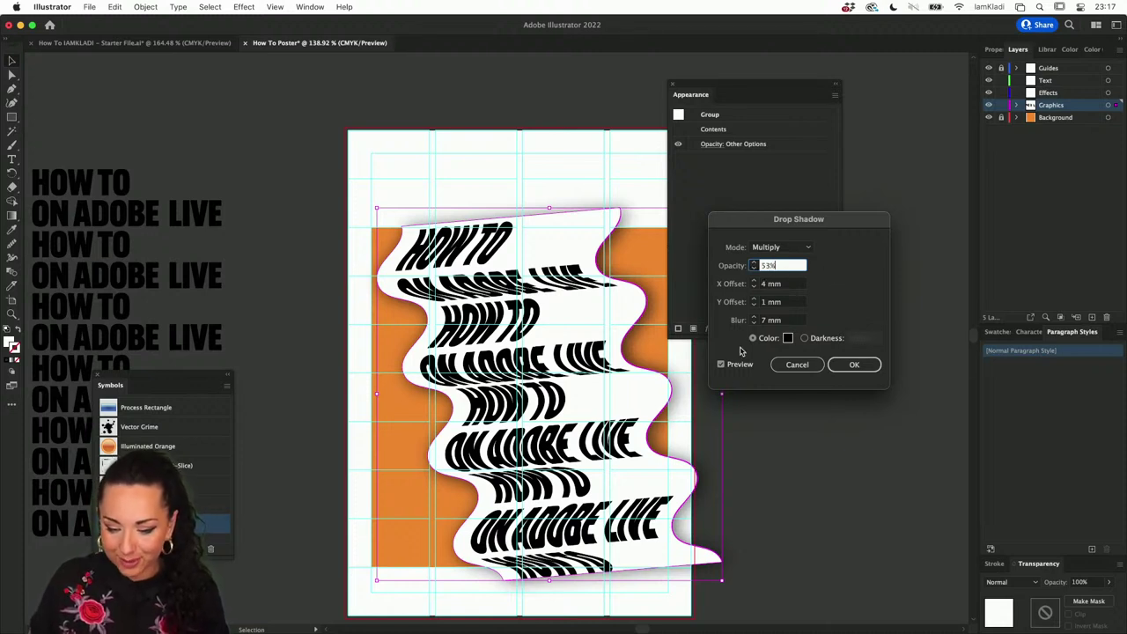
text(50)
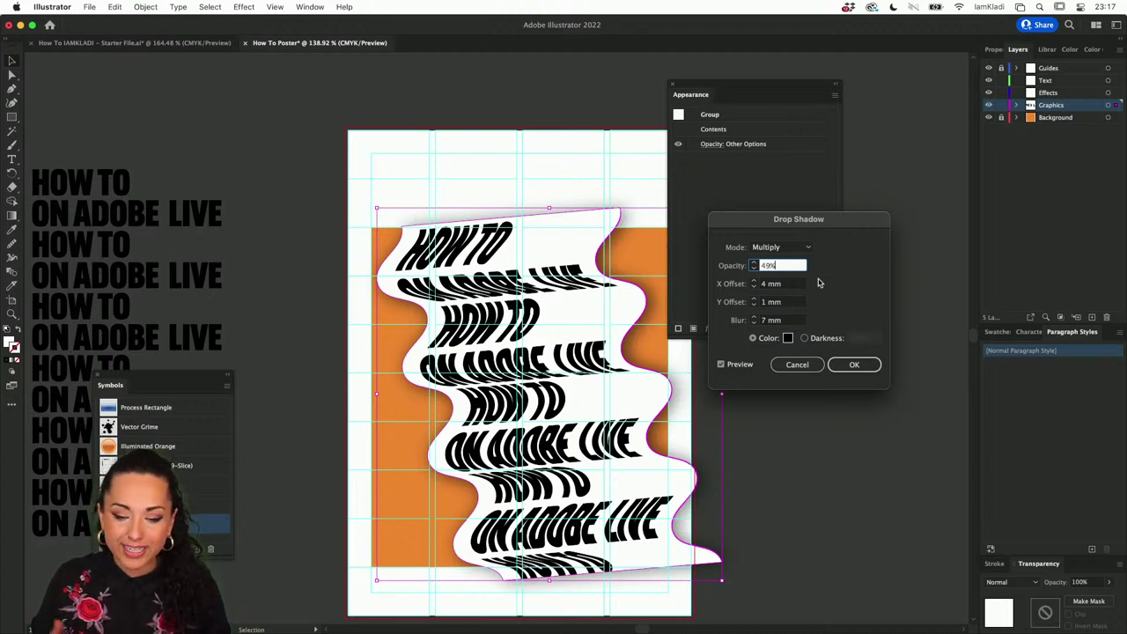
Step: Reduce the drop shadow's X offset to 3 mm
click(754, 285)
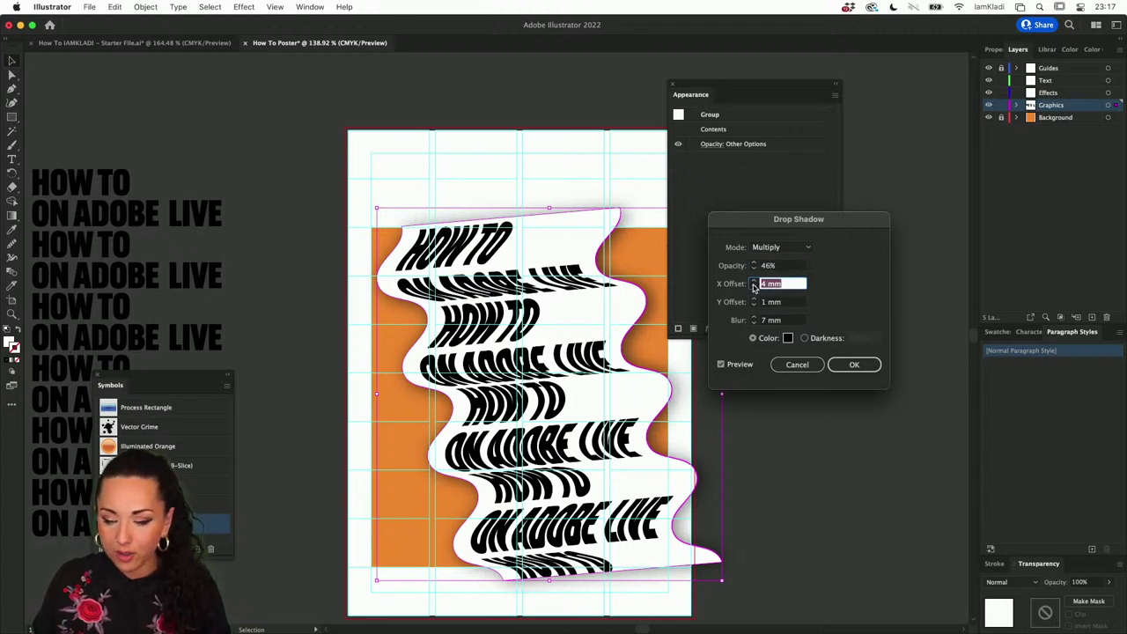
click(754, 287)
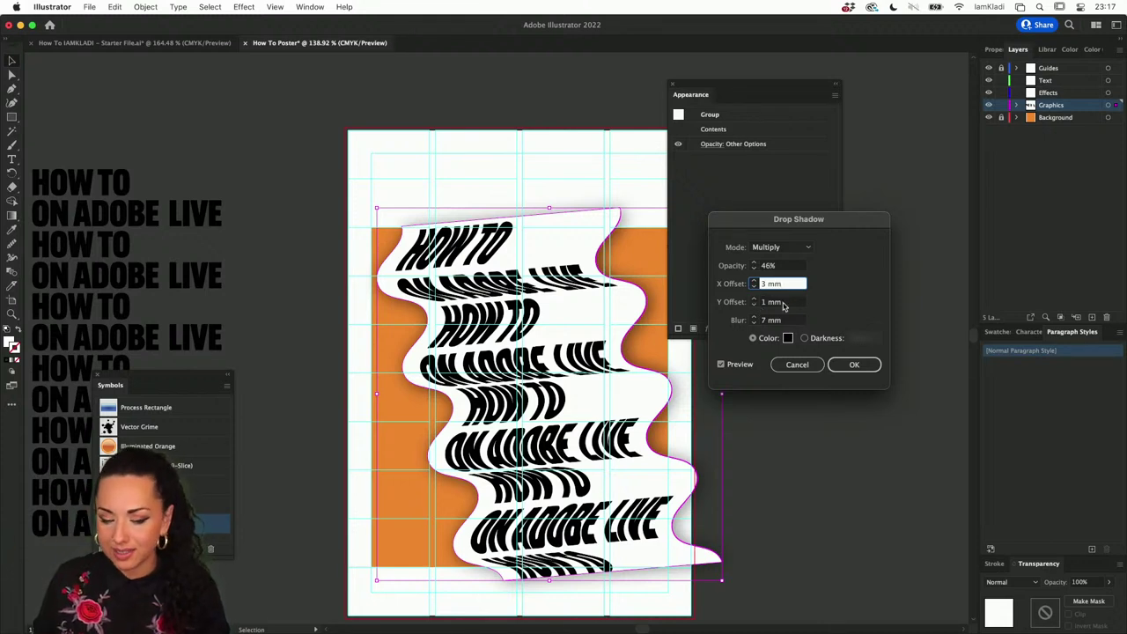
click(858, 374)
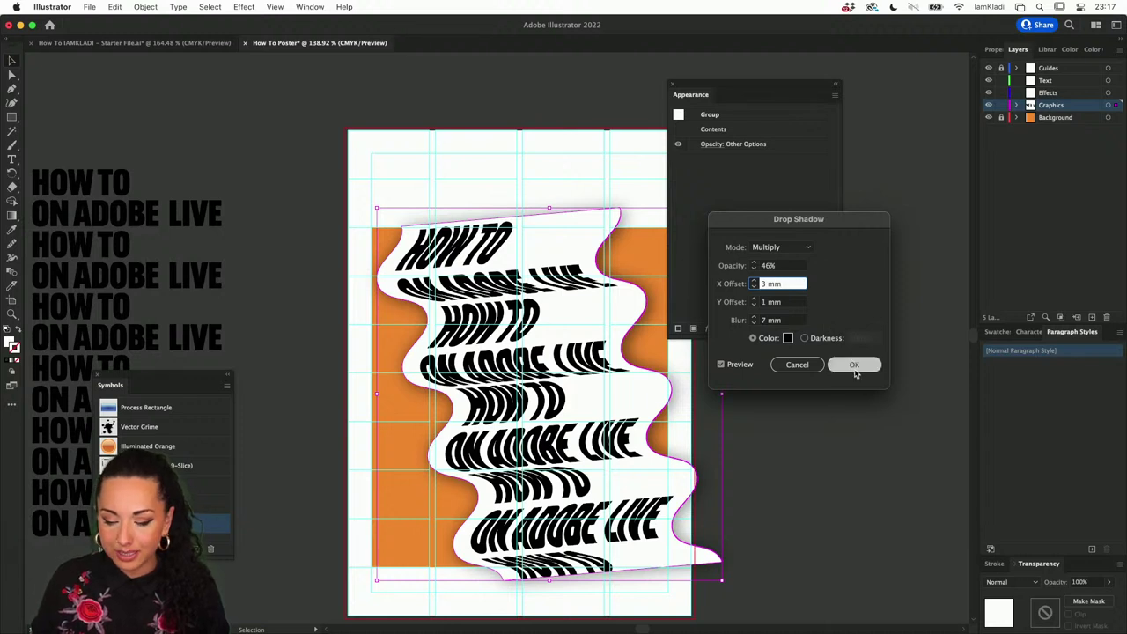
Step: Change the drop shadow's color to a dark reddish orange, about A54504
click(788, 338)
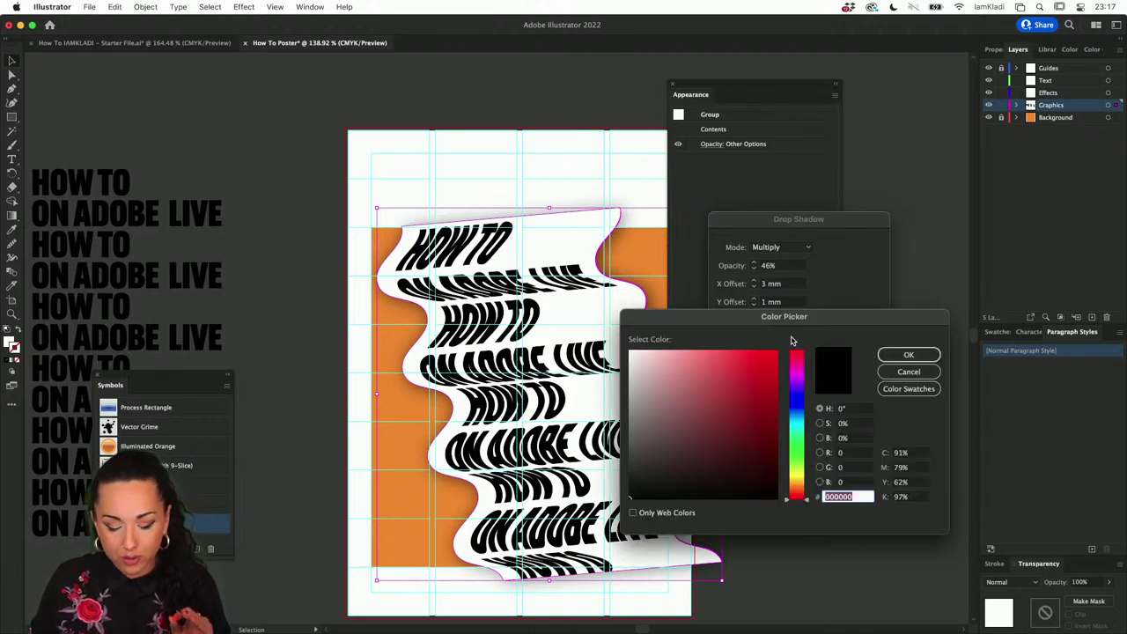
click(796, 487)
drag(767, 420, 771, 410)
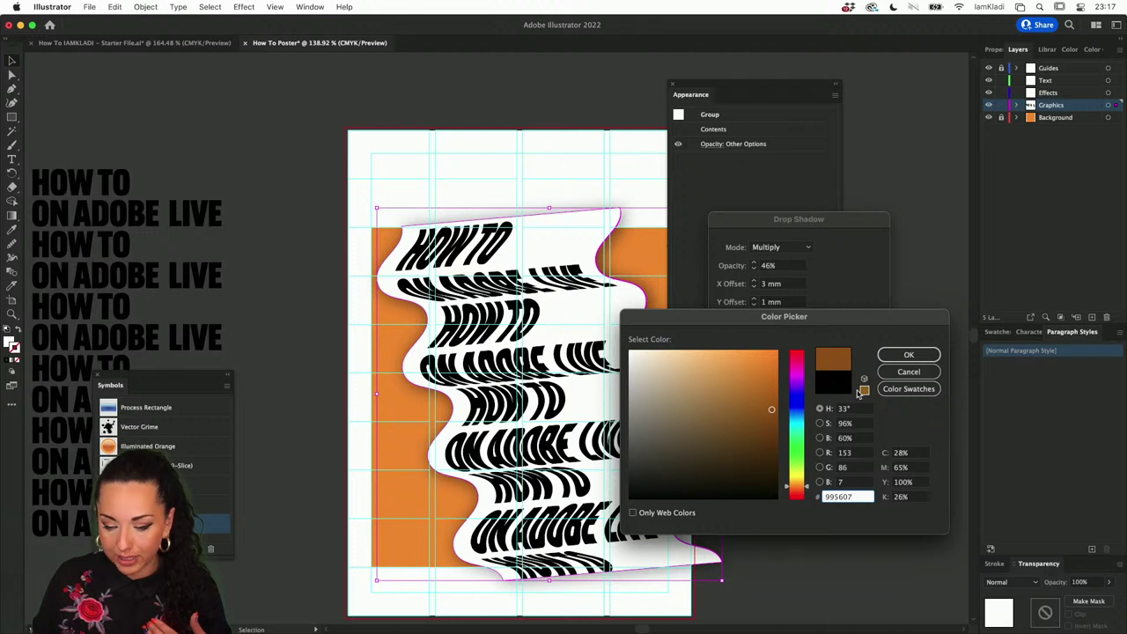
click(798, 489)
drag(771, 409, 773, 403)
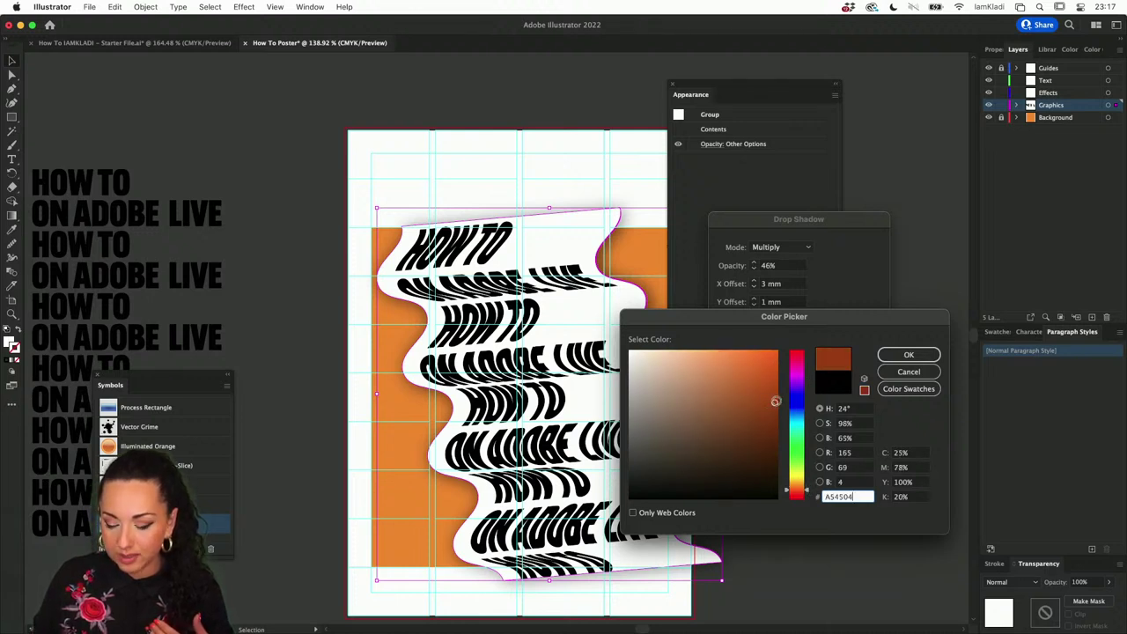
click(890, 355)
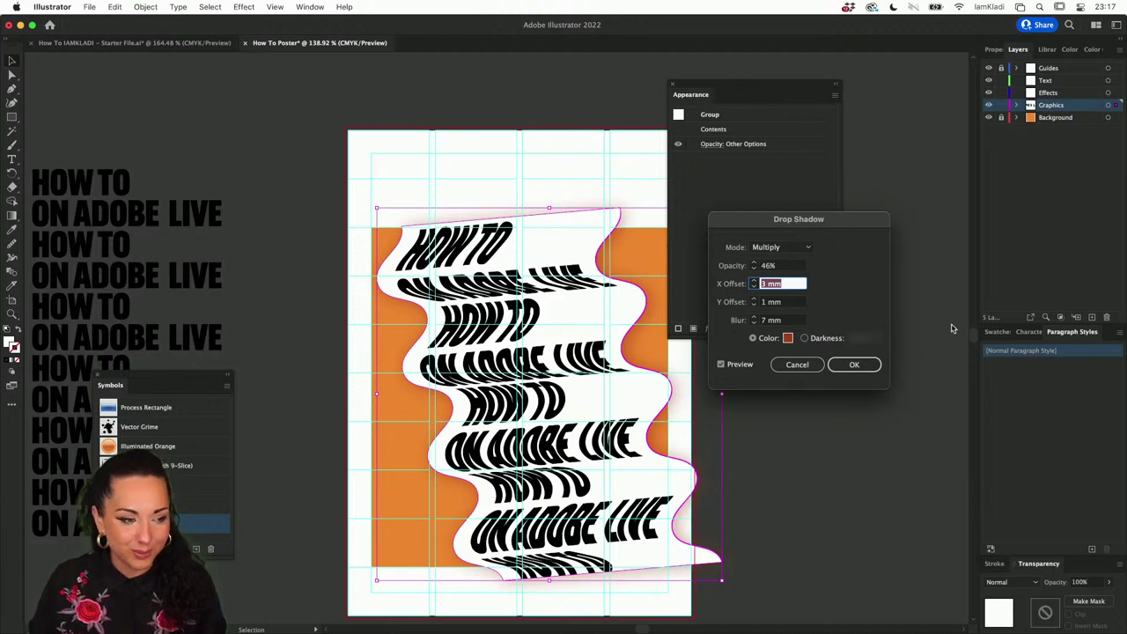
Step: Raise the drop shadow's opacity to 65% and apply the effect to the white wave
click(755, 266)
text(50)
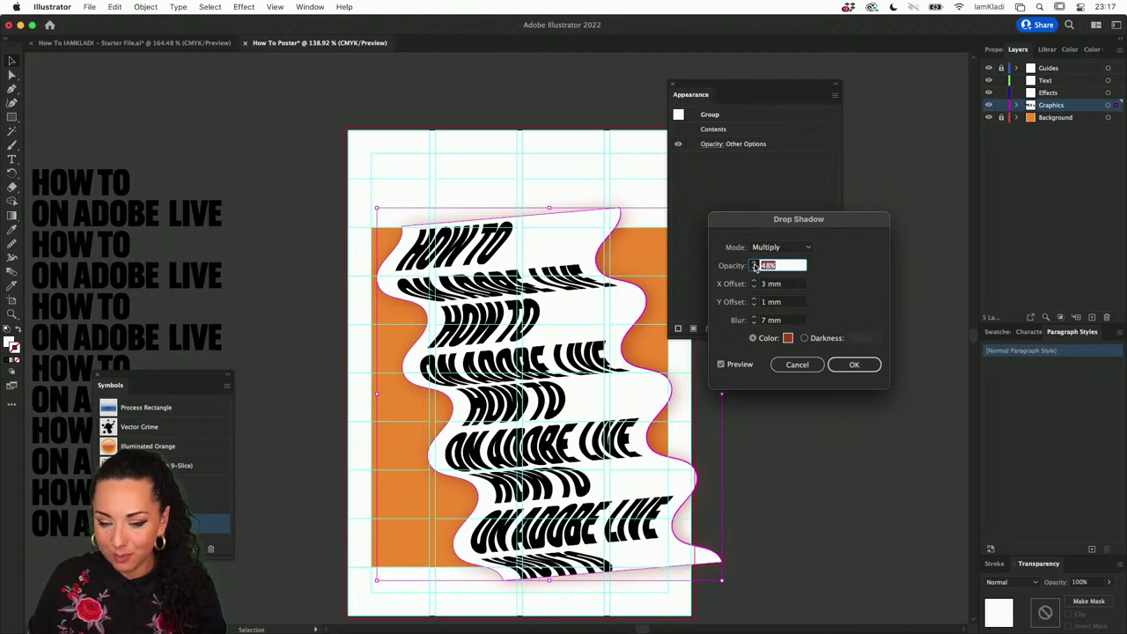
key(Up)
key(Up)
key(Up)
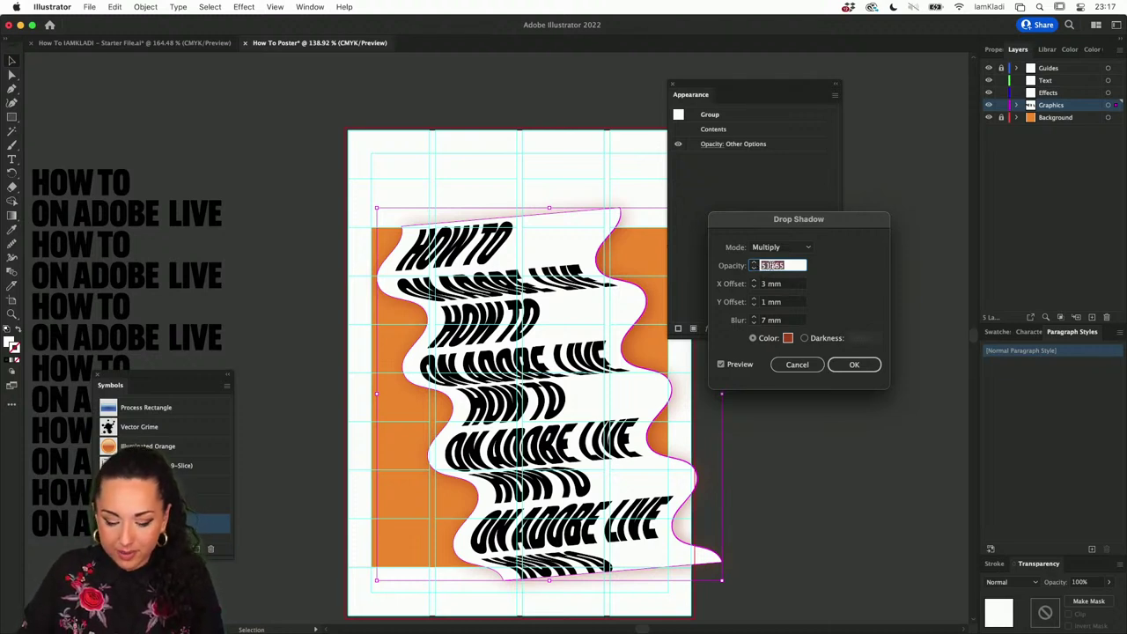
text(65)
key(Tab)
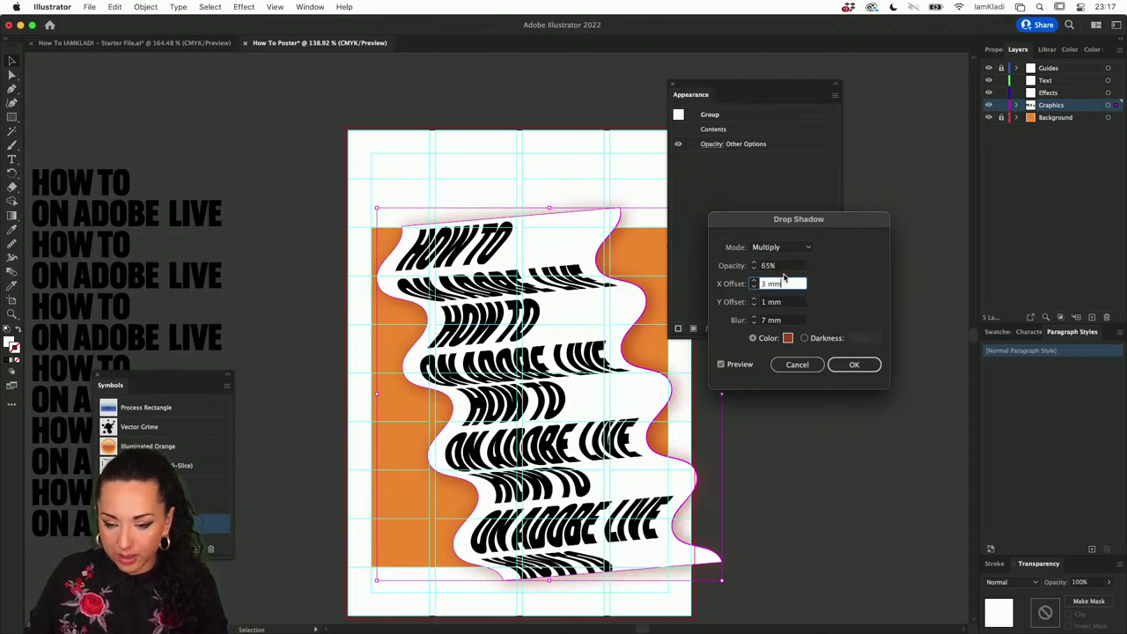
click(863, 364)
click(807, 376)
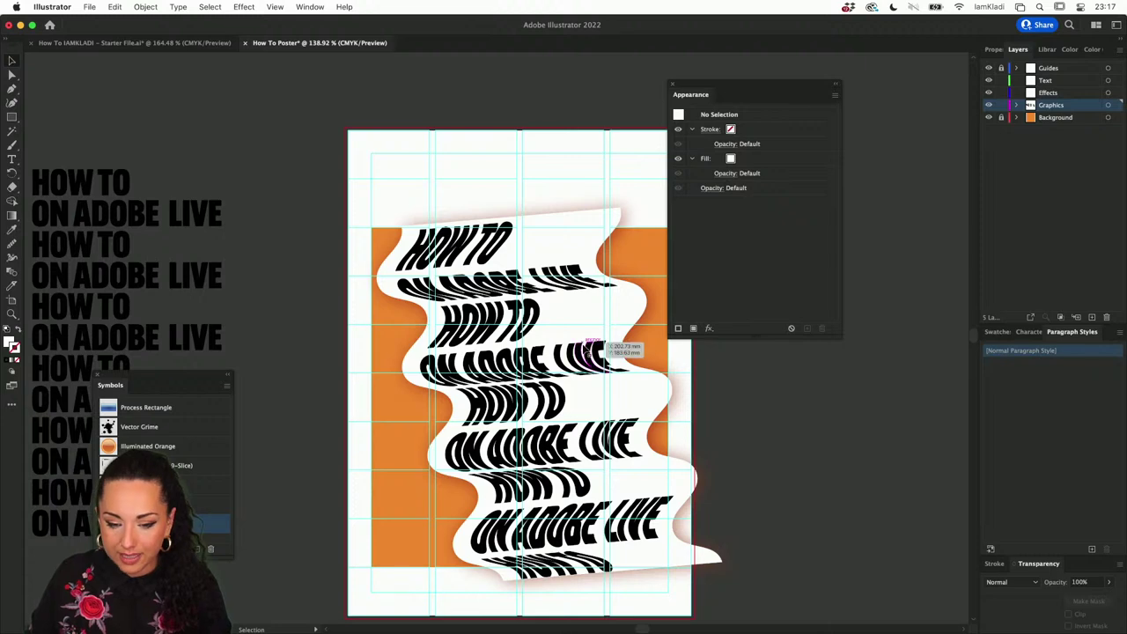
scroll(612, 347, up, 2)
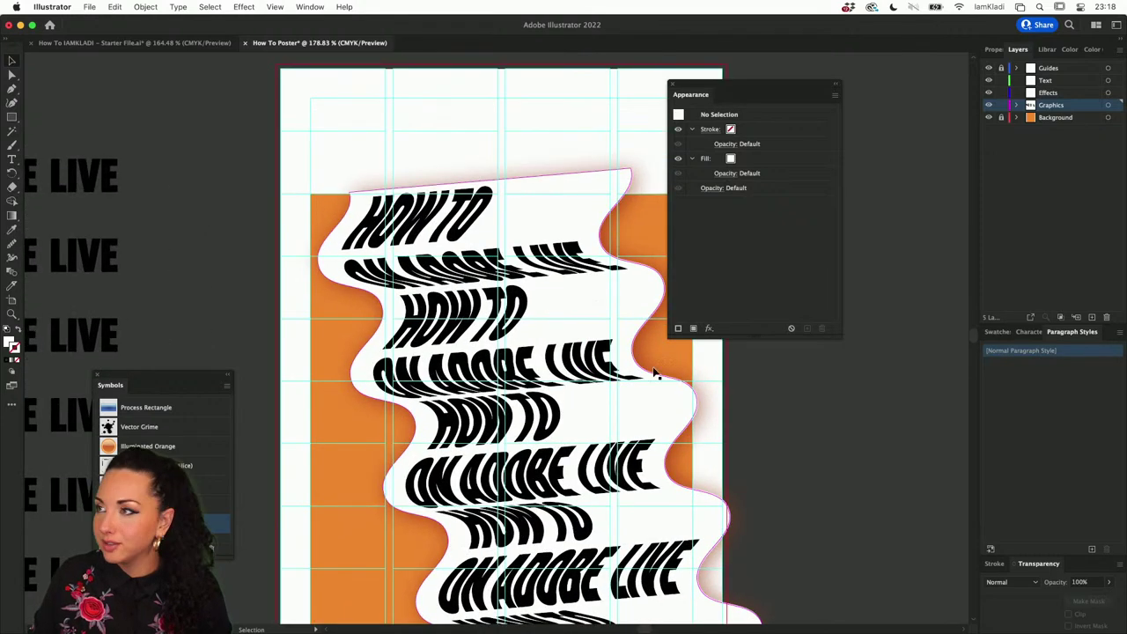
scroll(684, 407, down, 3)
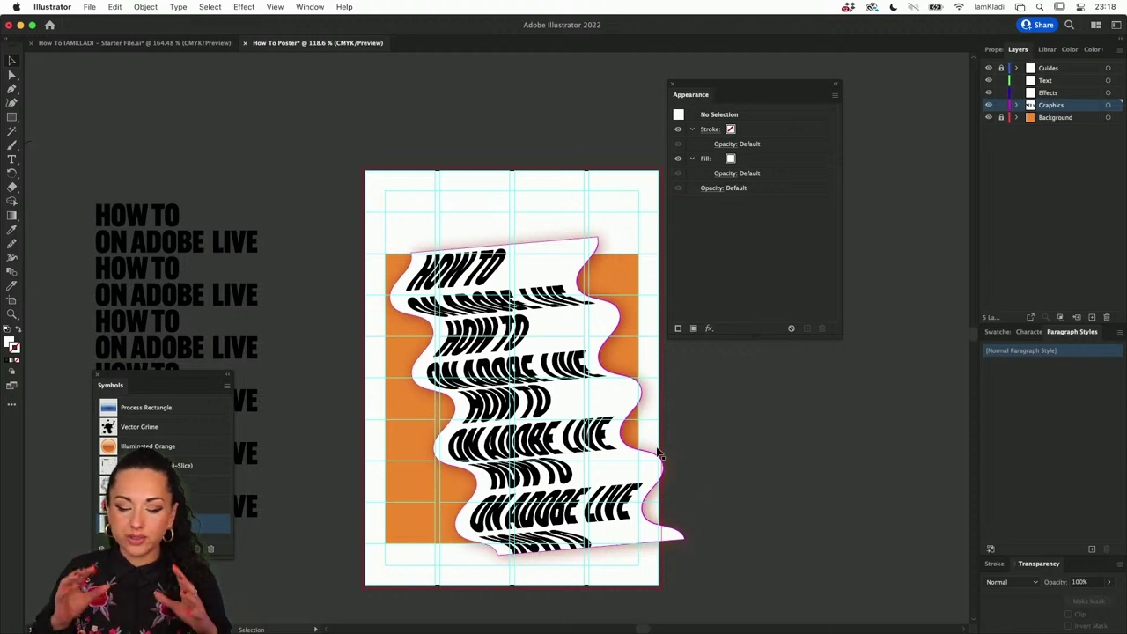
Step: Select the warped text and its white wave together and move both slightly left and down on the poster
key(a)
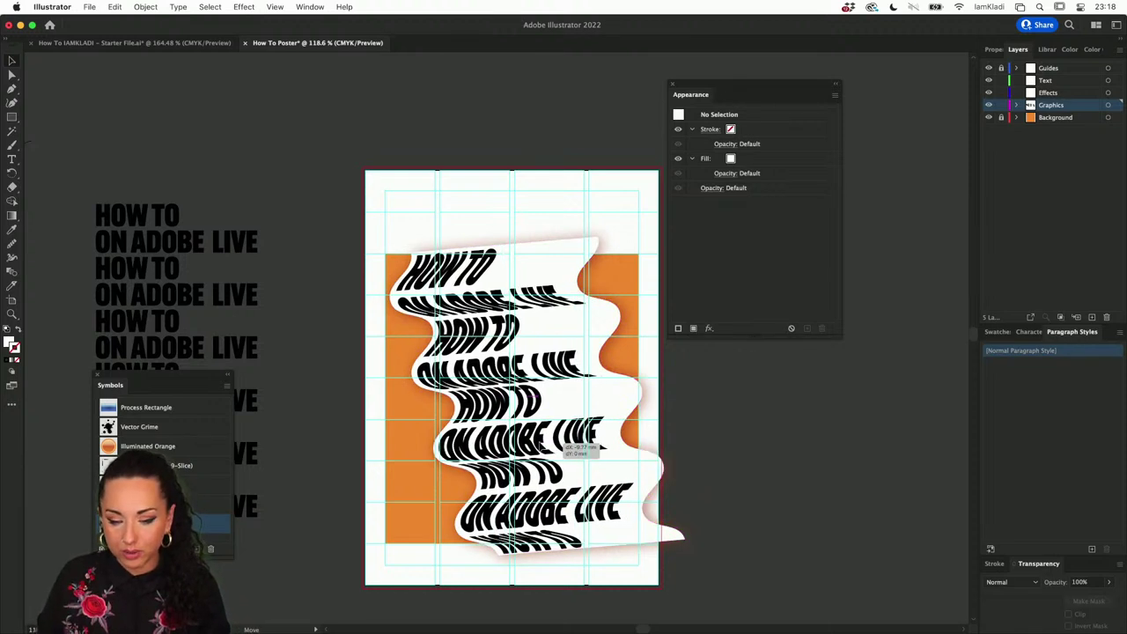
click(543, 447)
key(v)
click(527, 349)
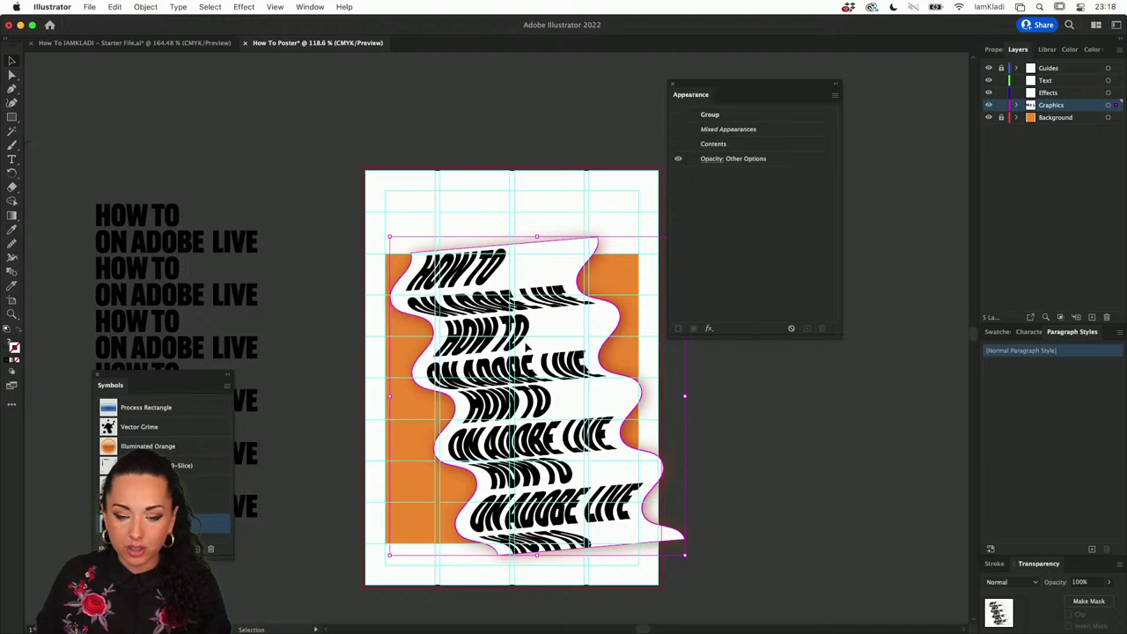
drag(526, 349, 525, 344)
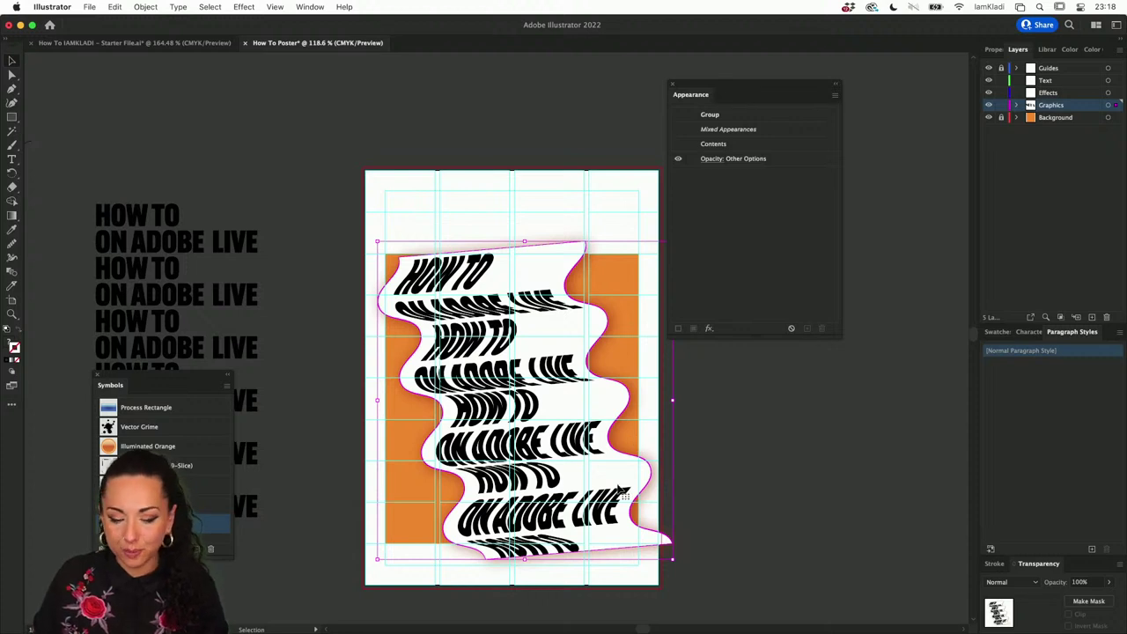
click(726, 477)
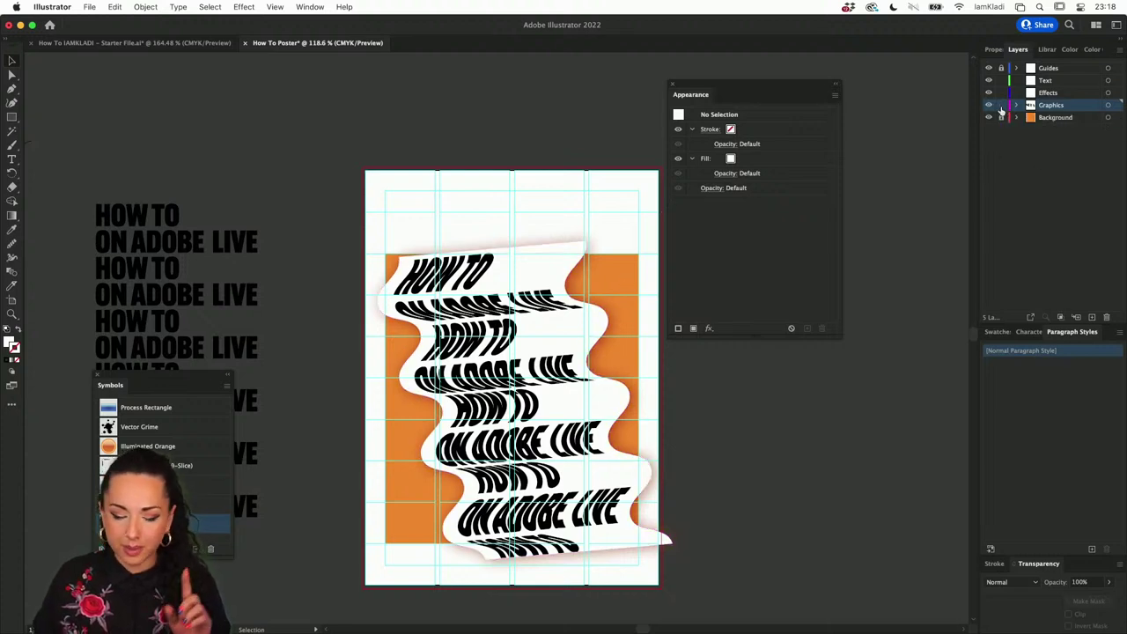
Step: Copy the white wave, lock the Graphics layer, and paste the copy in place on the Effects layer
click(577, 255)
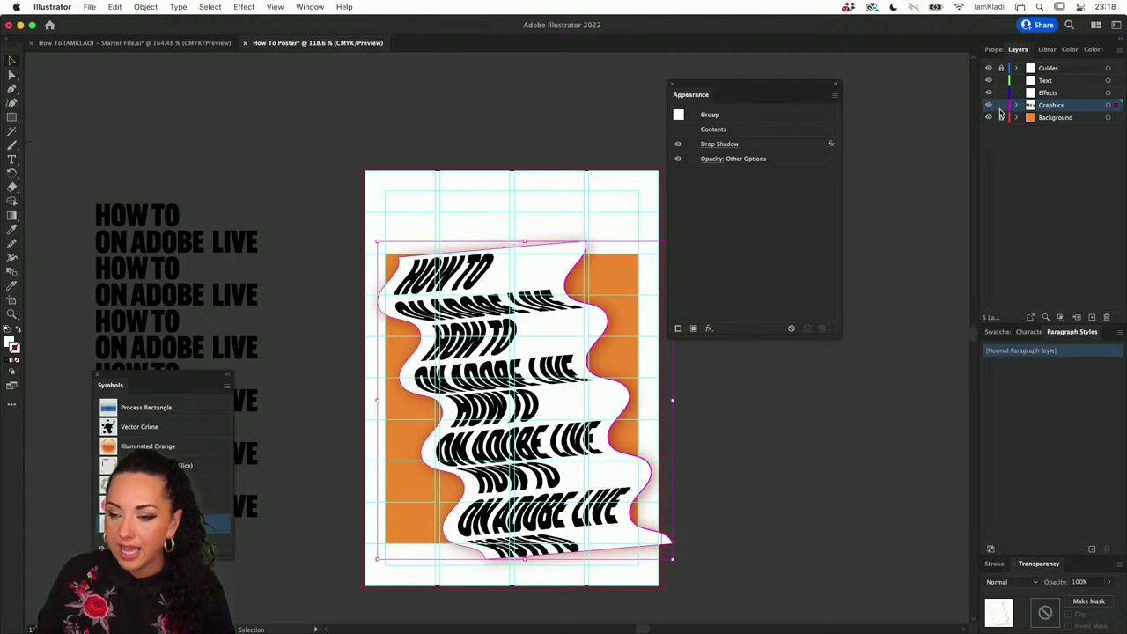
key(super+shift+a)
click(1048, 94)
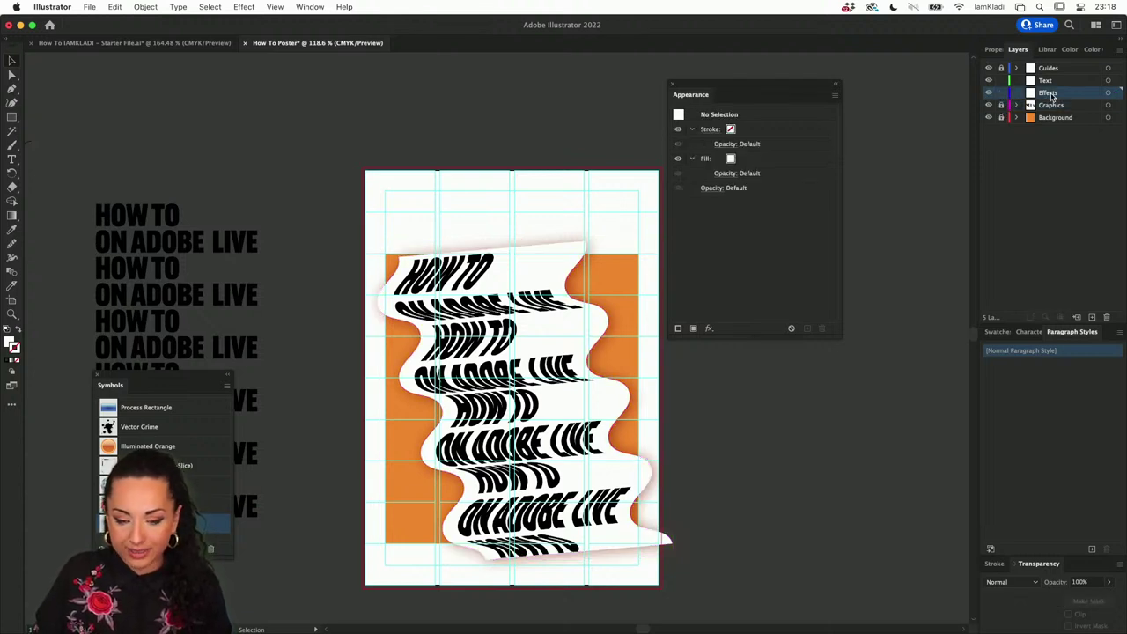
key(super+z)
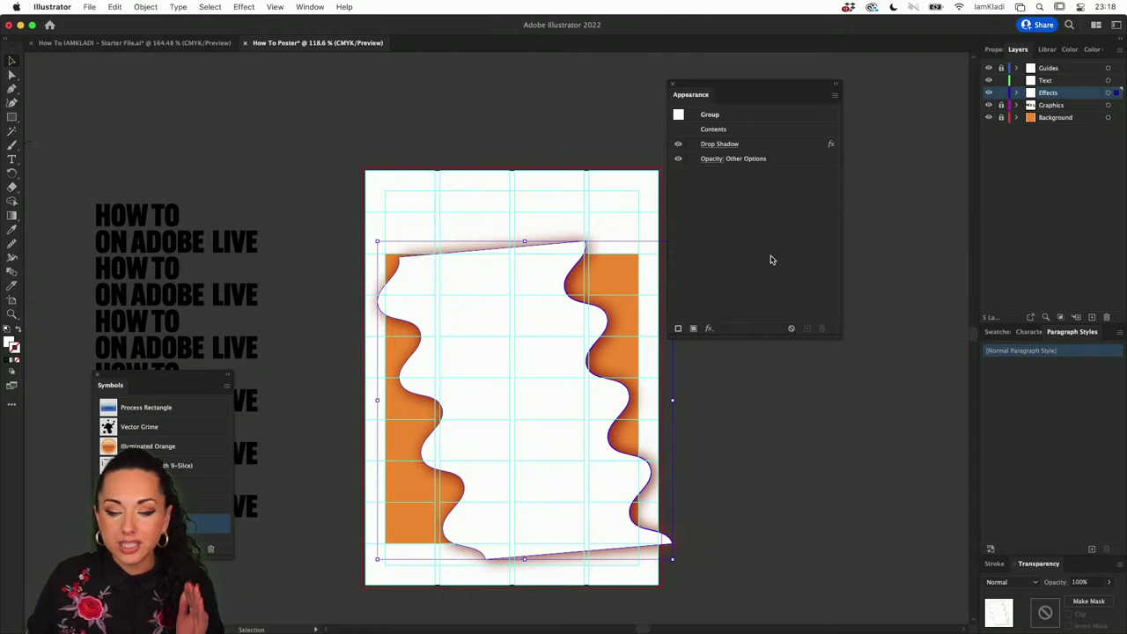
Step: Delete the Drop Shadow effect from the wave copy on the Effects layer
click(680, 146)
click(678, 145)
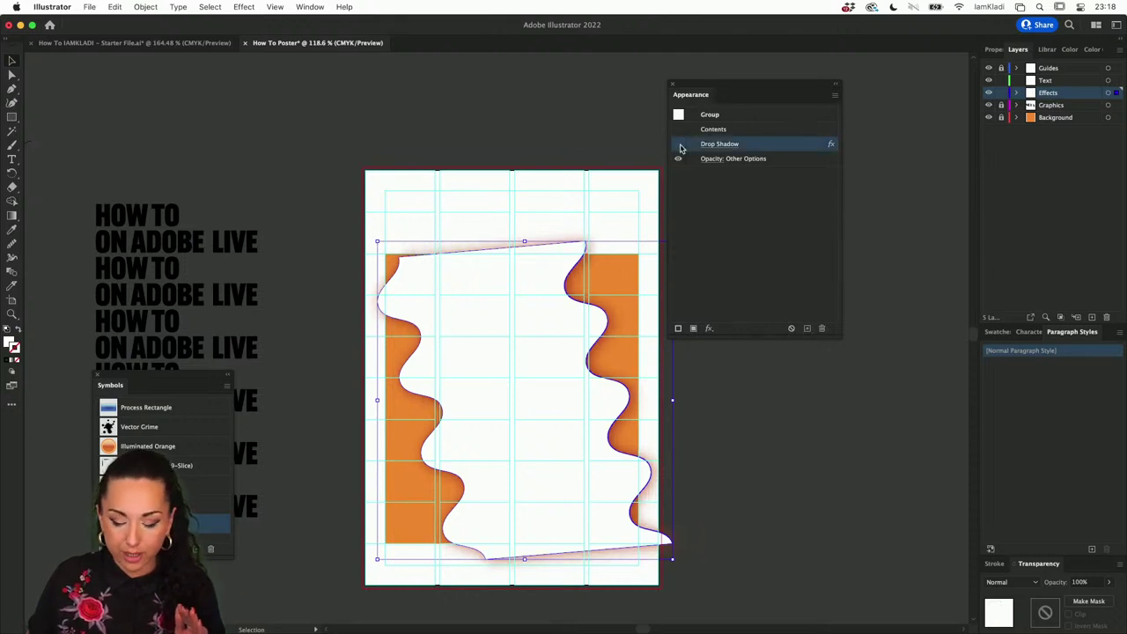
click(676, 160)
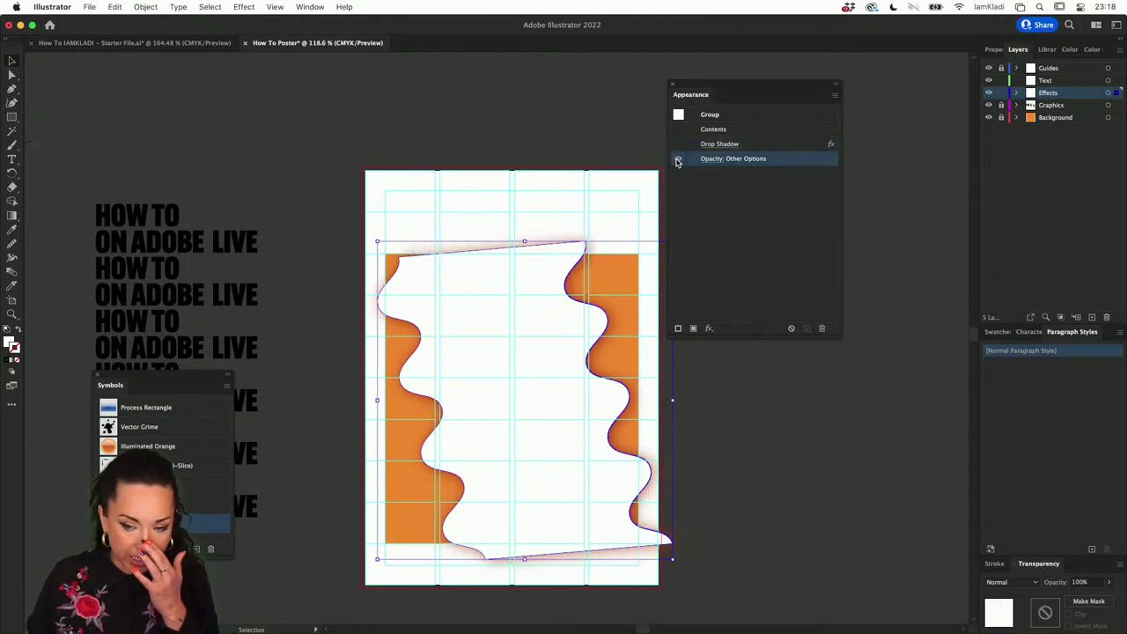
click(715, 179)
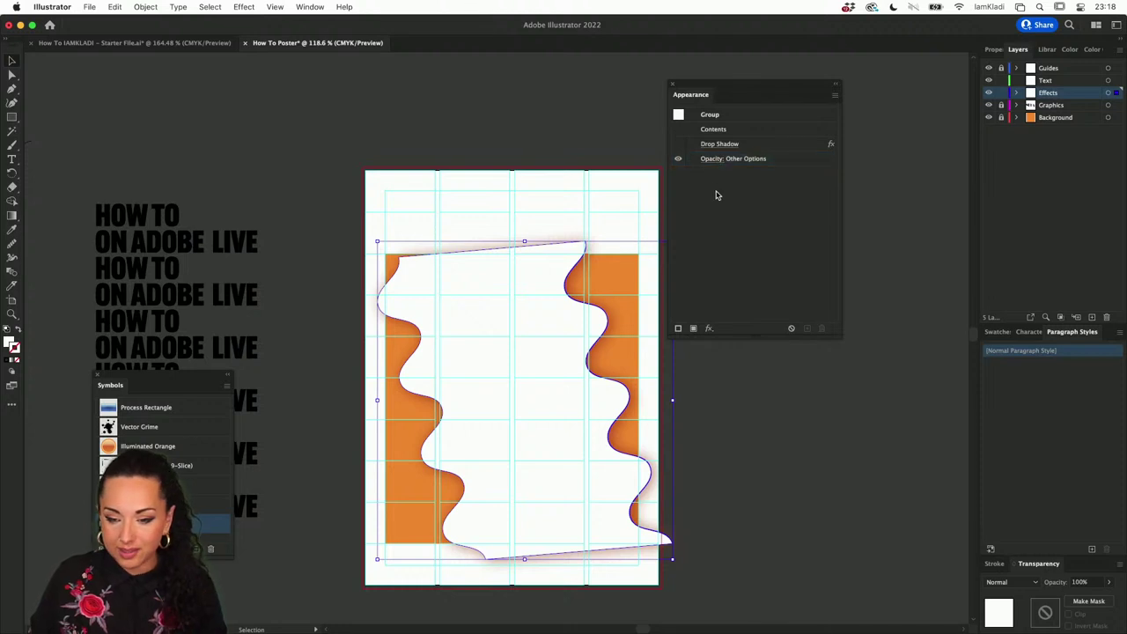
click(711, 148)
click(808, 365)
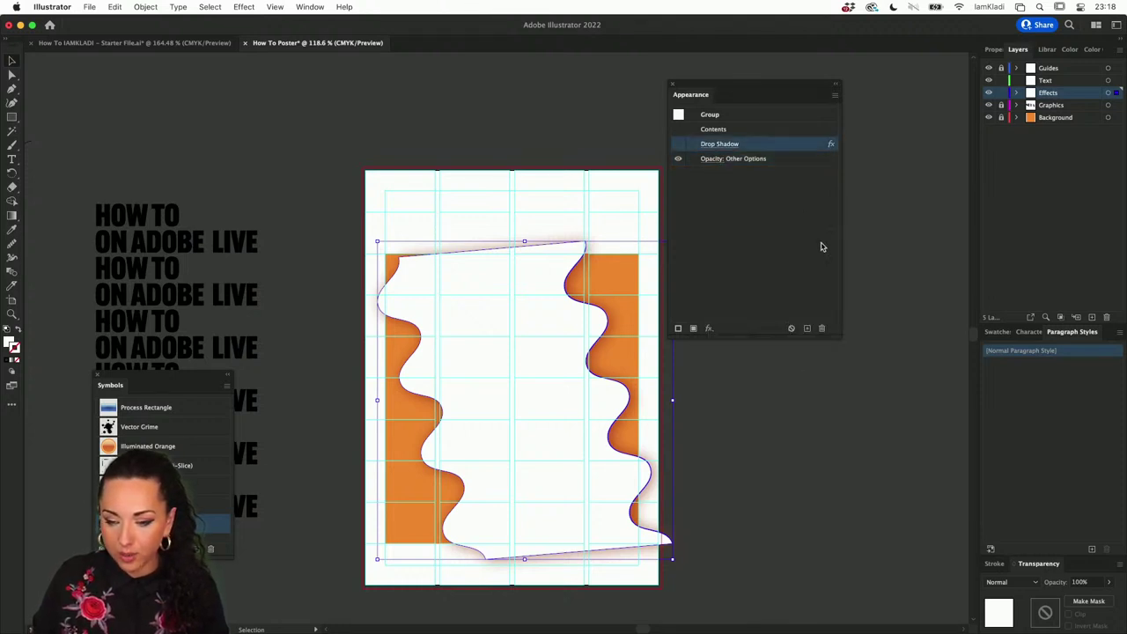
click(821, 327)
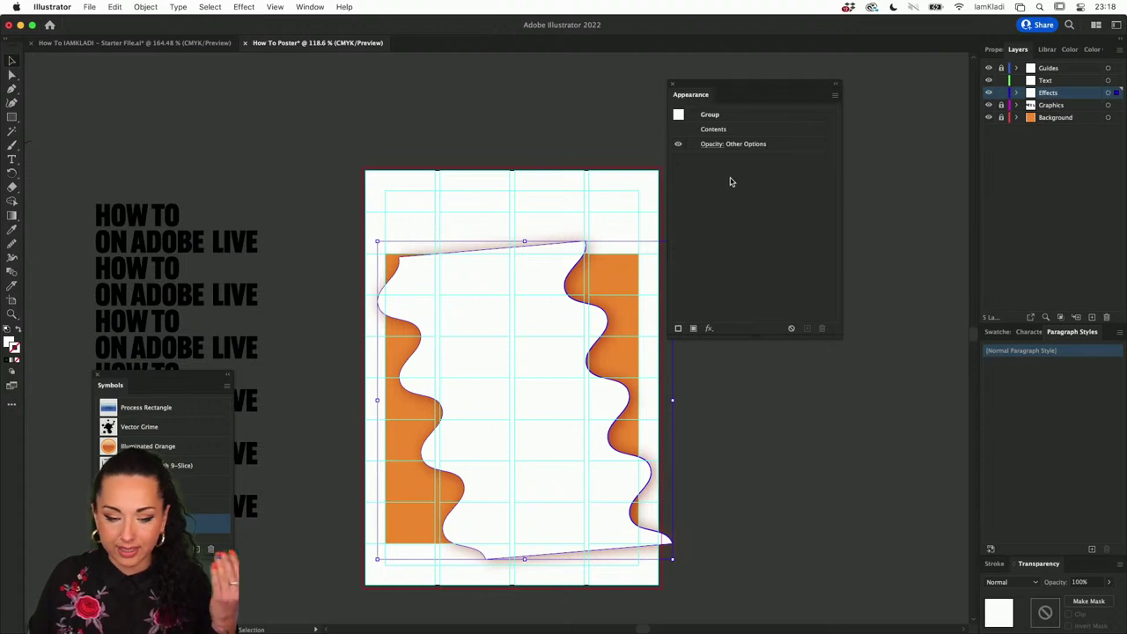
Step: Clear the wave copy's opacity options back to Default
click(681, 146)
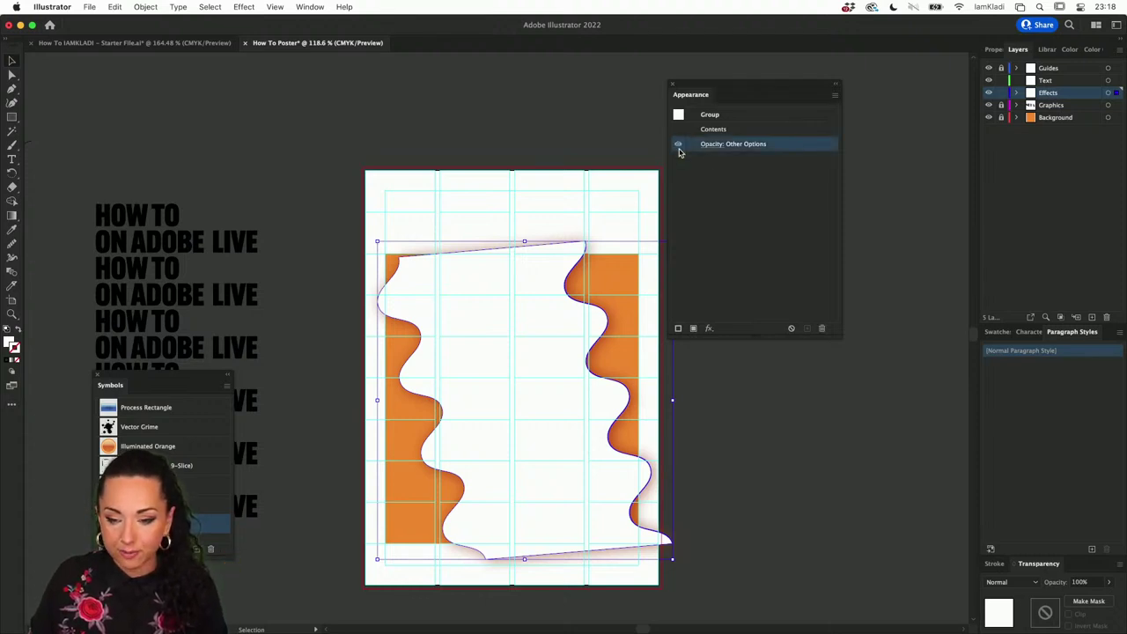
click(736, 178)
click(746, 147)
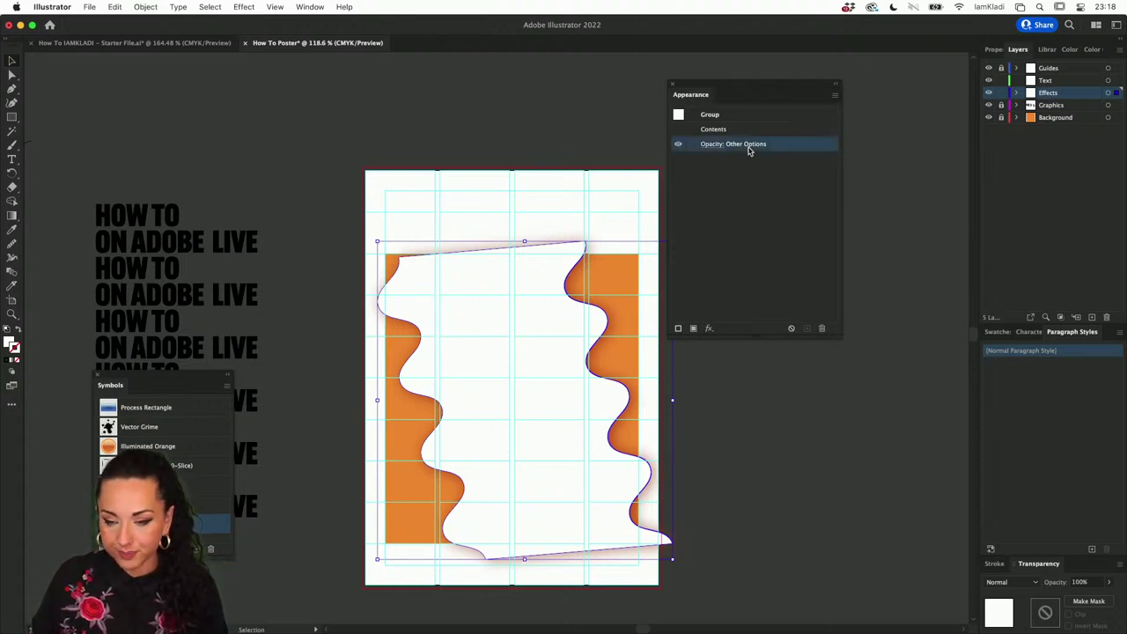
click(823, 328)
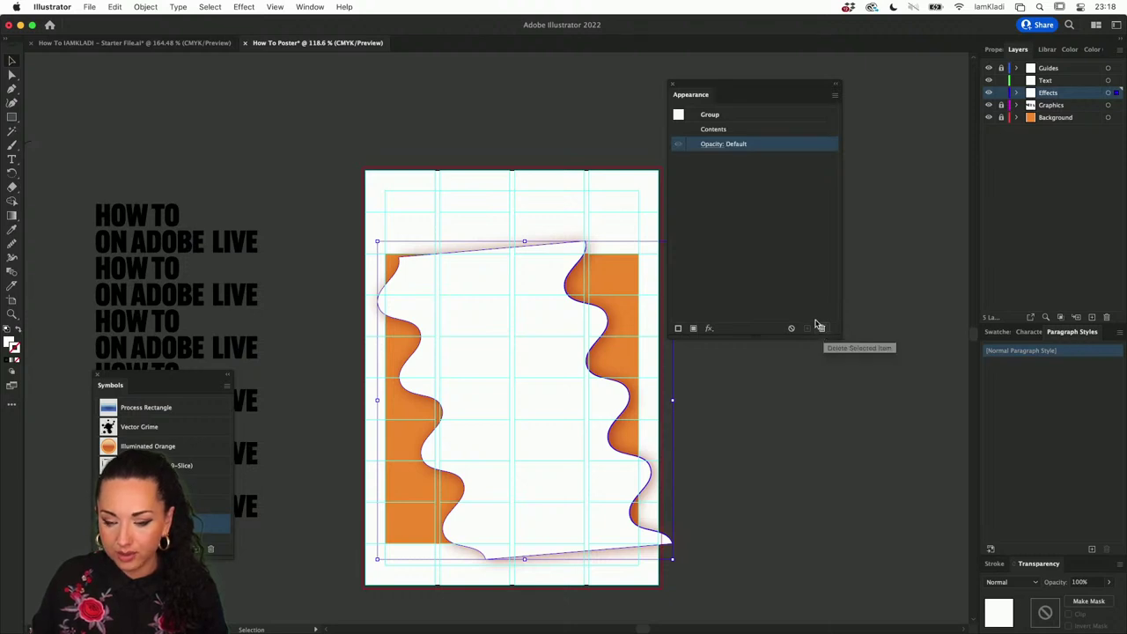
click(795, 284)
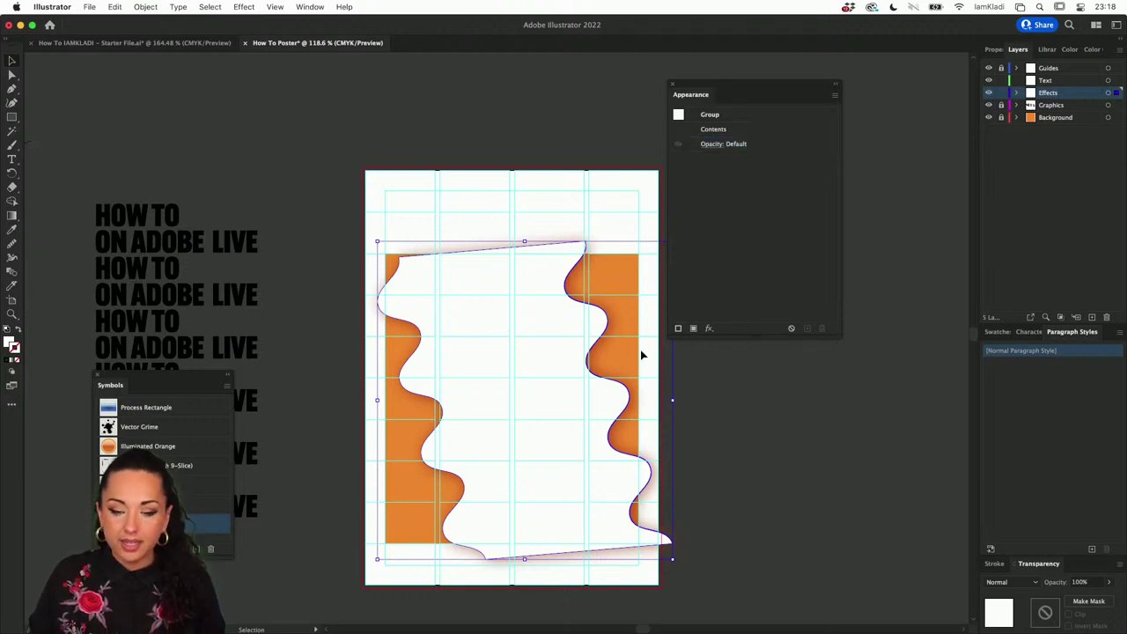
Step: Fill the wave copy with a white-to-black linear gradient
click(697, 395)
click(567, 366)
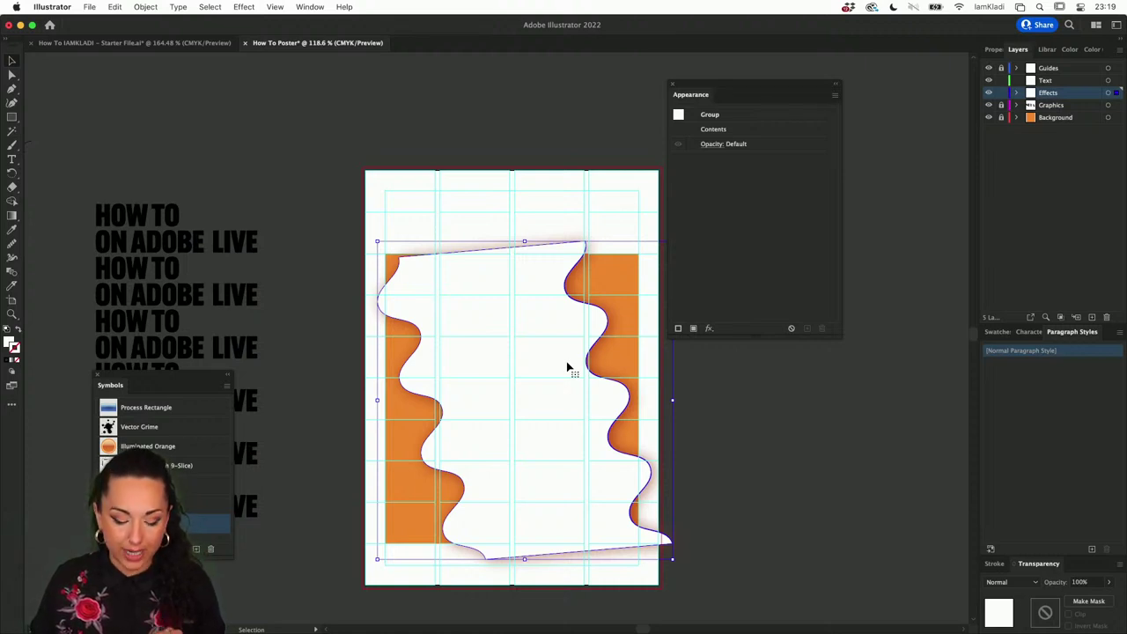
key(g)
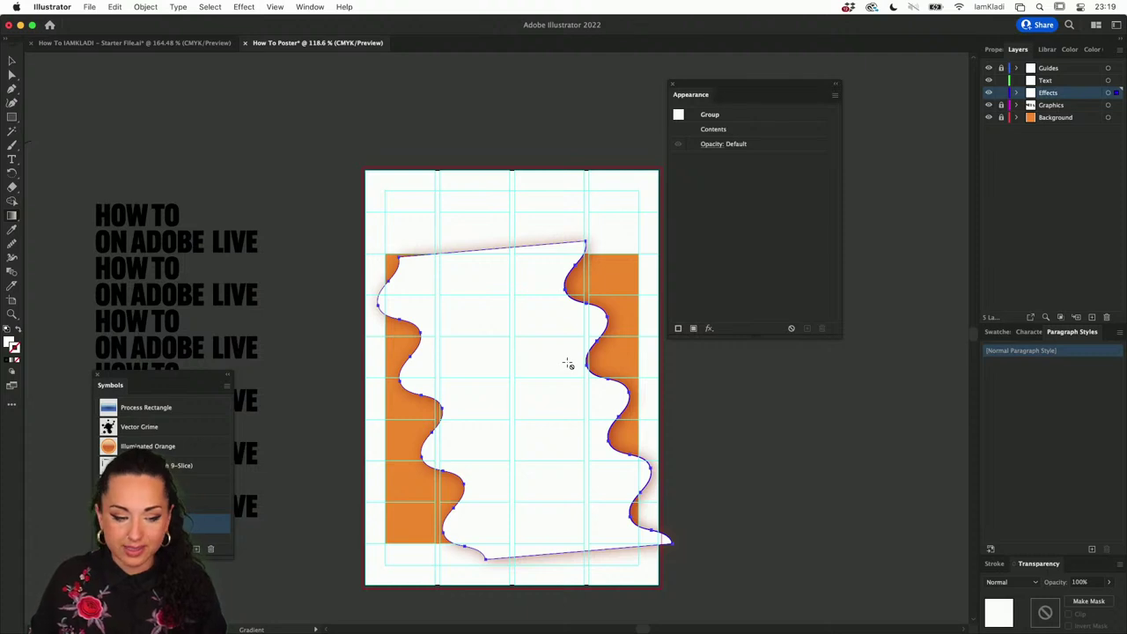
click(11, 342)
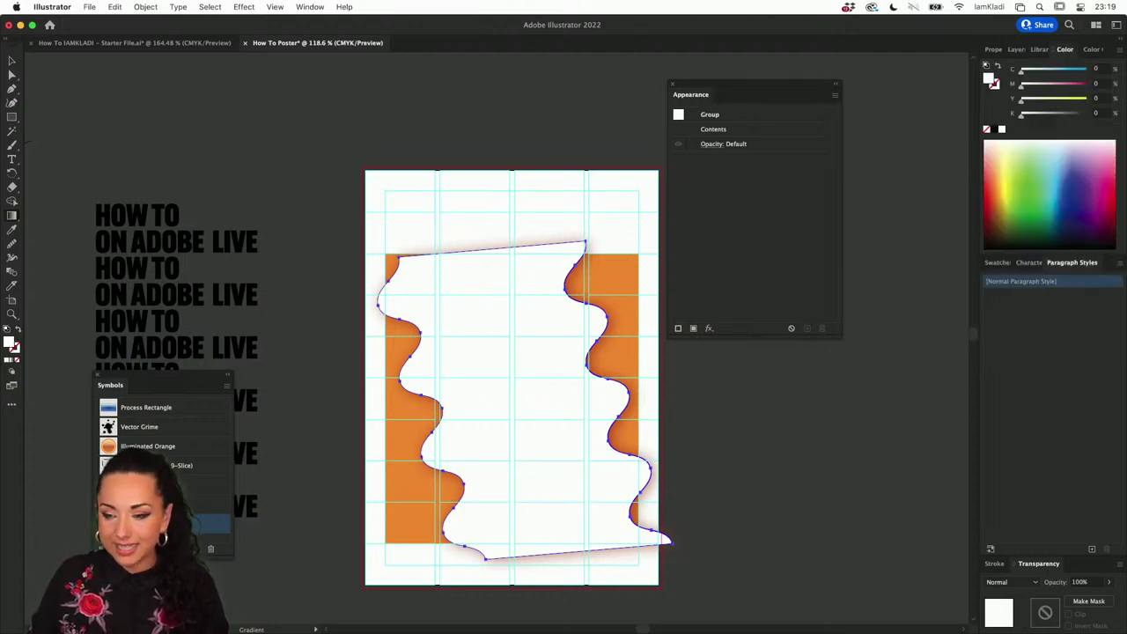
click(994, 50)
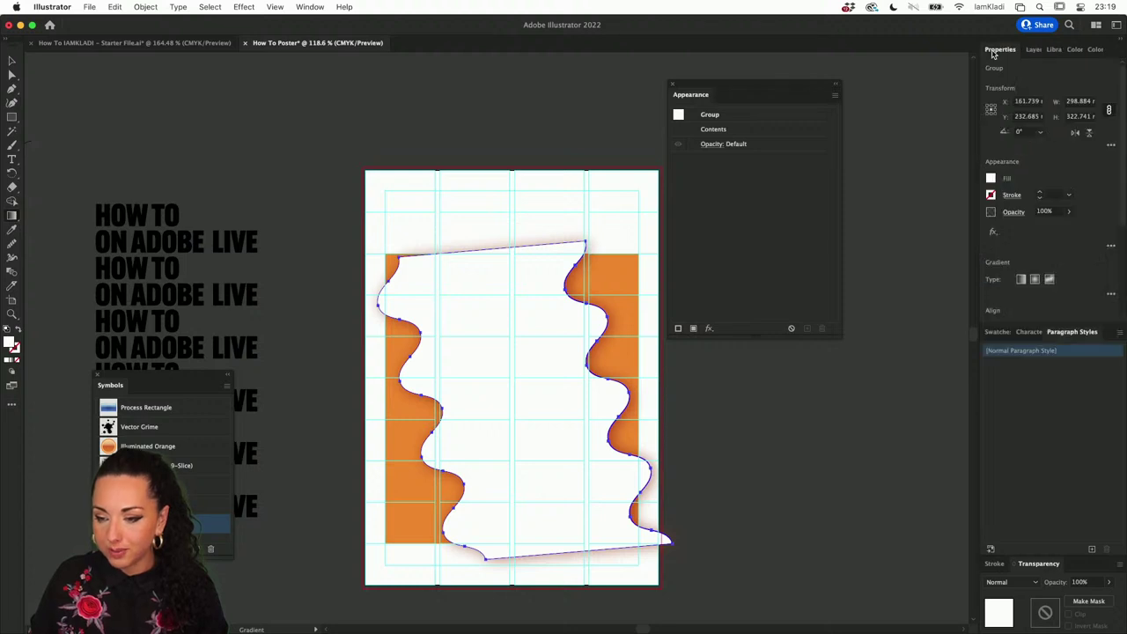
click(1022, 281)
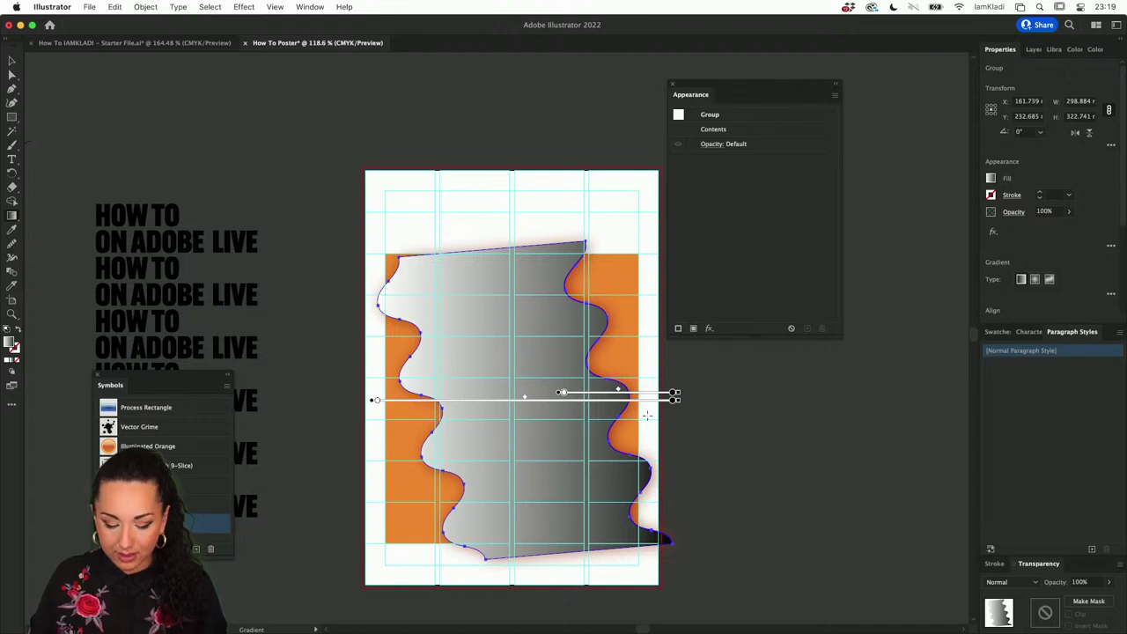
key(v)
drag(592, 376, 740, 427)
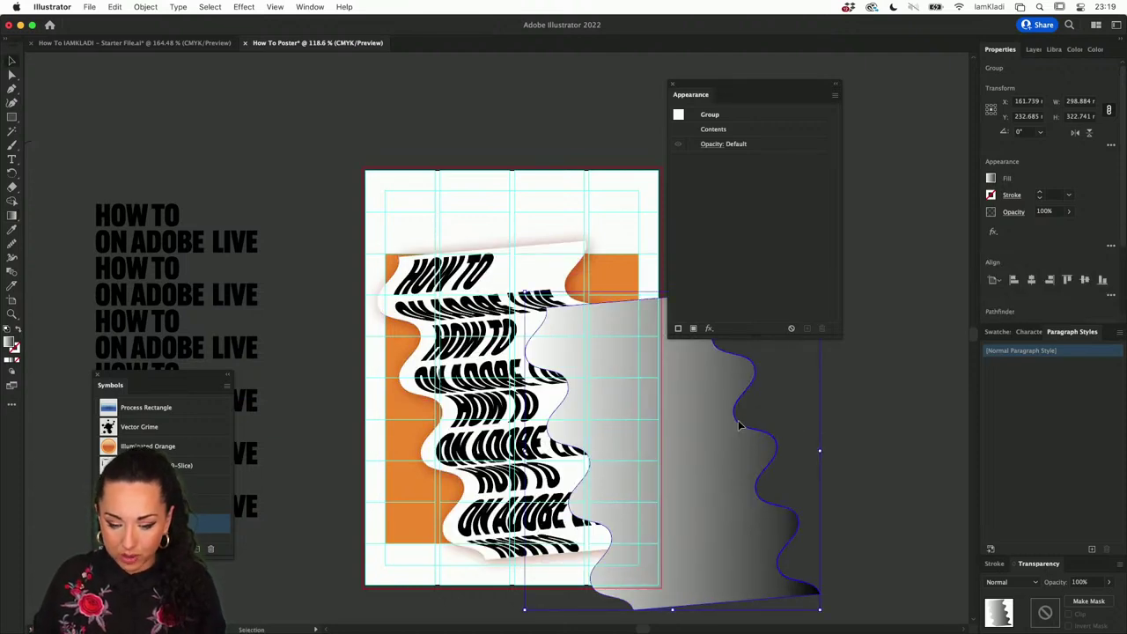
key(ctrl+z)
key(g)
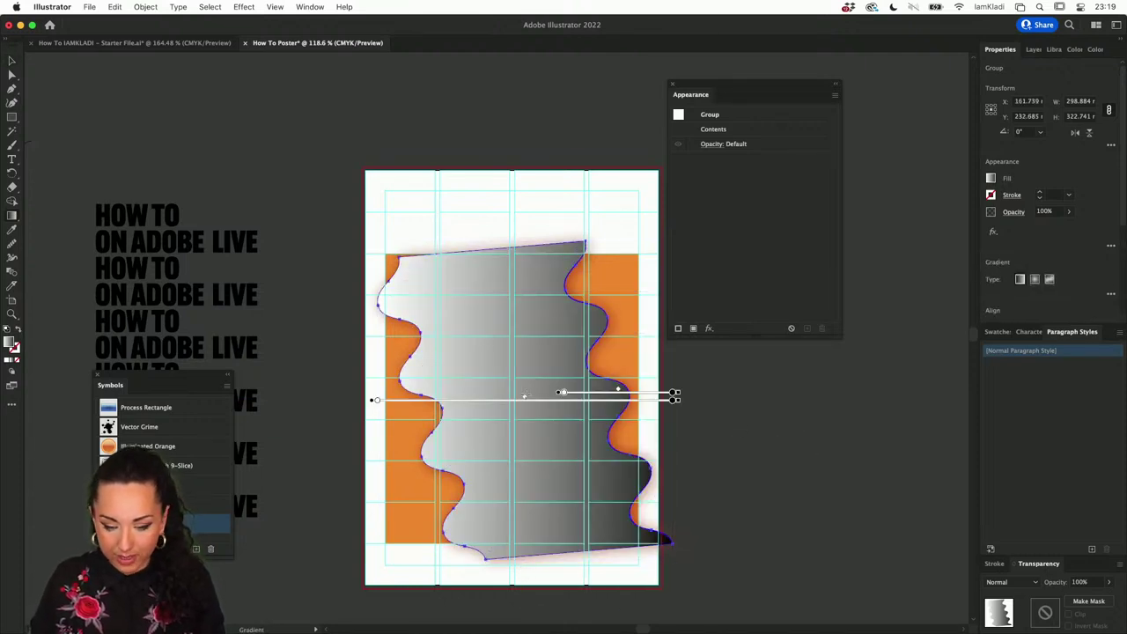
Step: Shift the shorter gradient slider left across the wave copy and tilt the longer gradient slider slightly
click(562, 392)
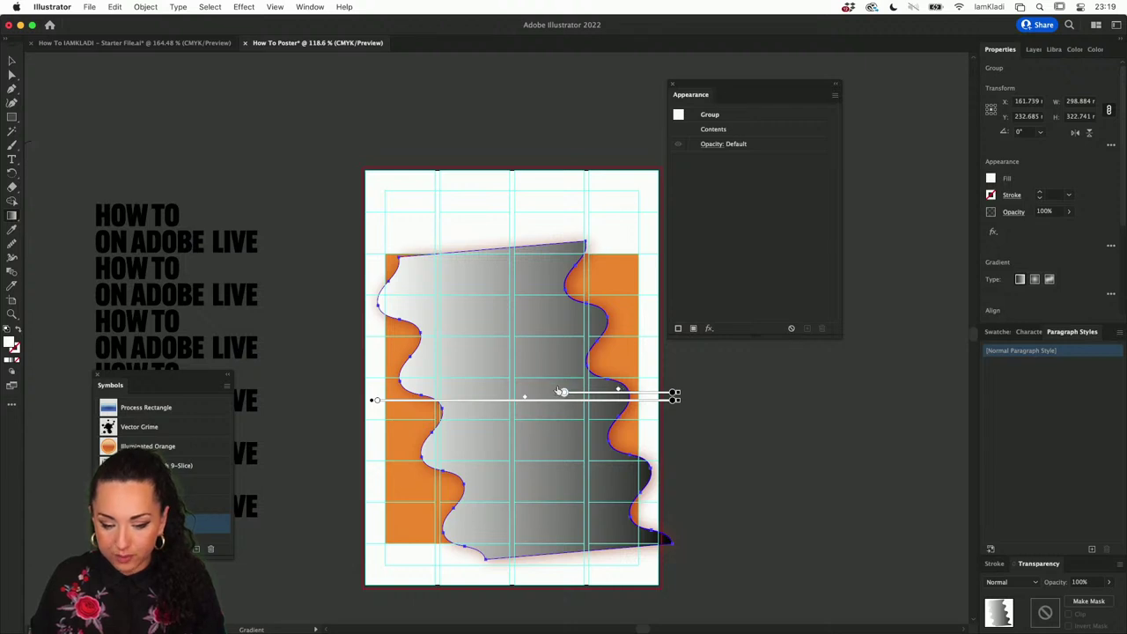
drag(561, 392, 545, 335)
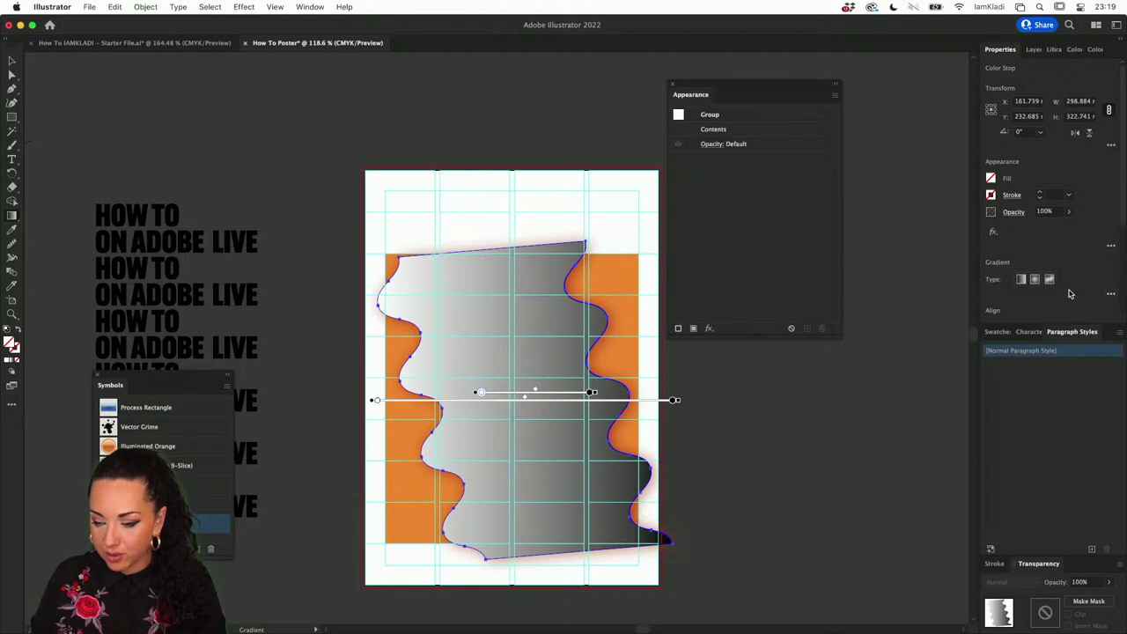
click(1113, 295)
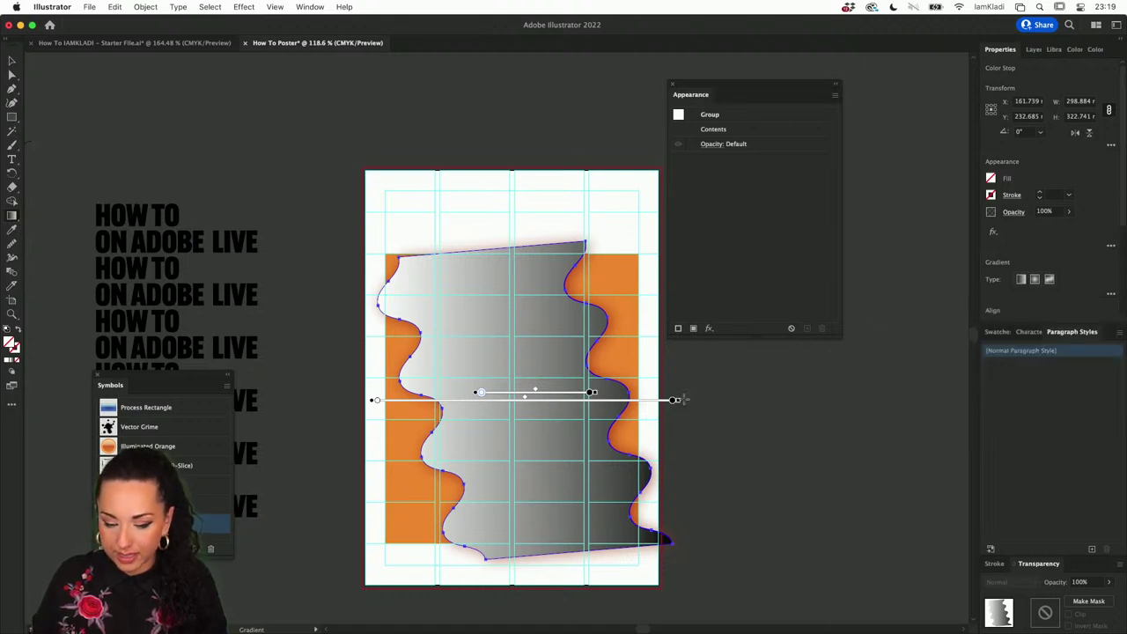
mouse_move(679, 400)
mouse_down()
mouse_move(664, 532)
mouse_move(503, 624)
mouse_move(667, 444)
mouse_move(674, 404)
mouse_up()
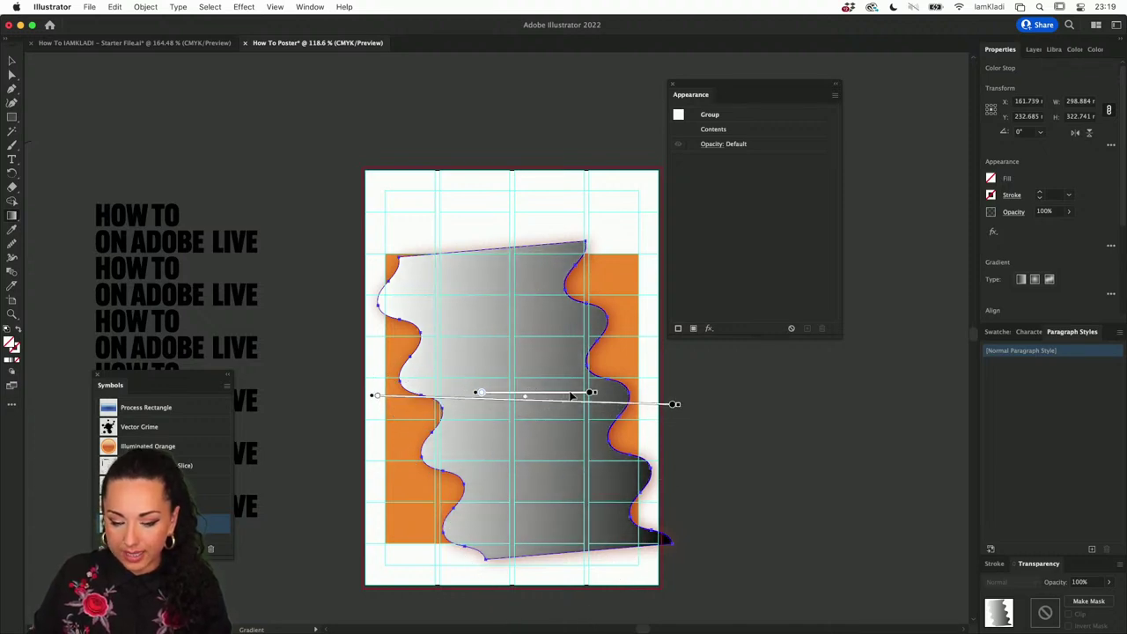
Step: Redraw the wave copy's longer gradient diagonally, from black at its lower left to white at its upper right
click(597, 335)
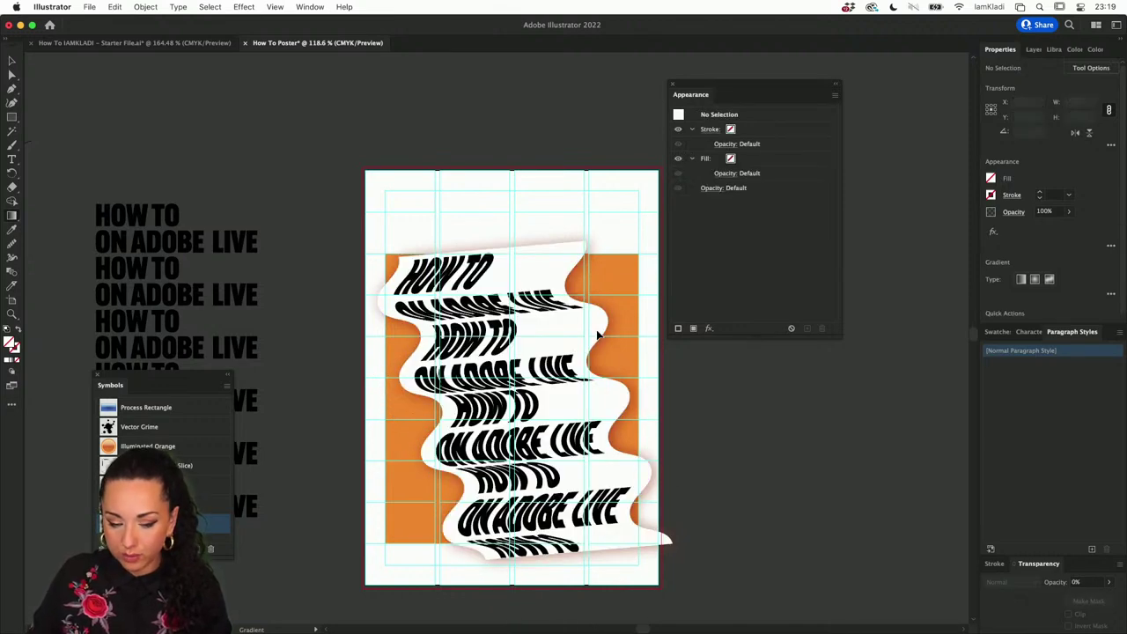
key(super+z)
mouse_move(612, 414)
mouse_down()
mouse_move(637, 419)
mouse_move(666, 452)
mouse_move(497, 617)
mouse_move(264, 475)
mouse_move(283, 456)
mouse_up()
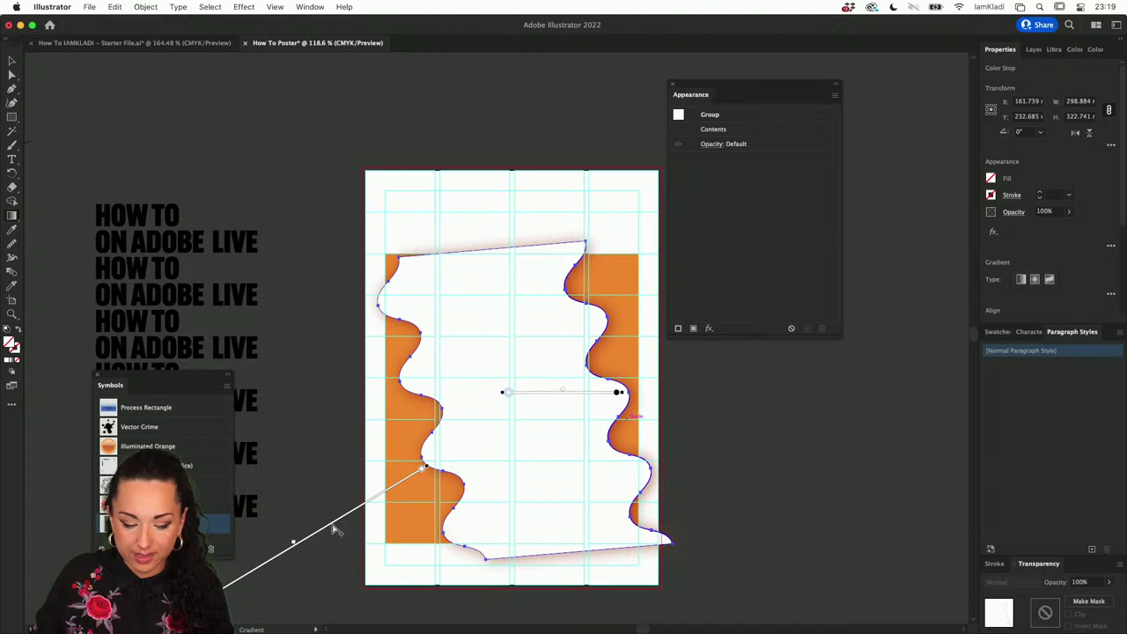
mouse_move(324, 528)
mouse_down()
mouse_move(231, 569)
mouse_move(556, 385)
mouse_move(511, 397)
mouse_up()
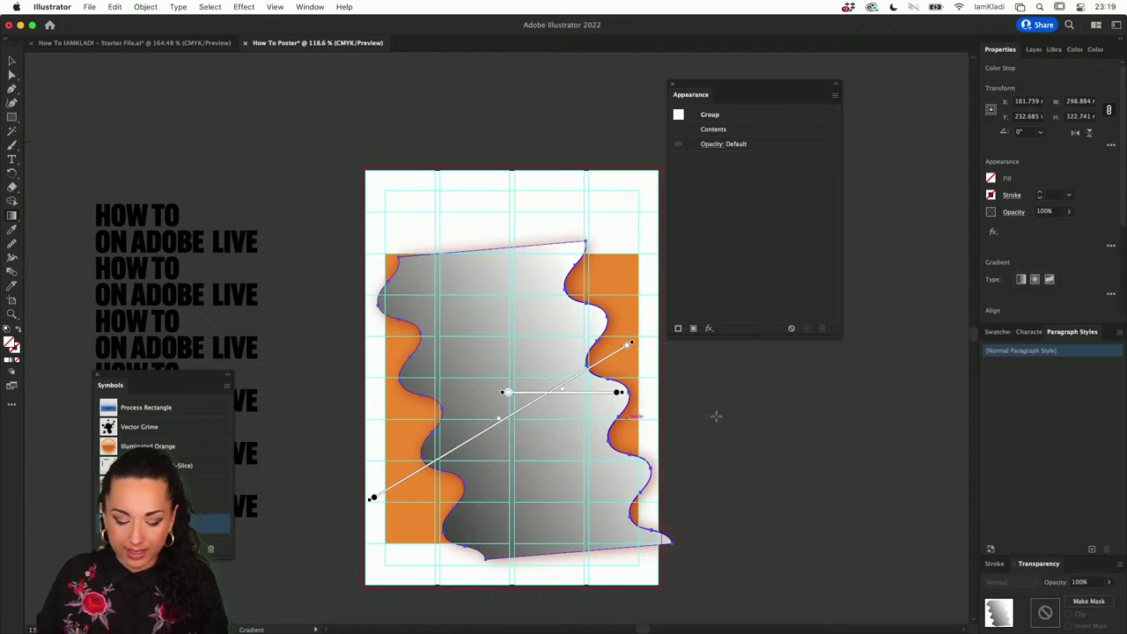
key(v)
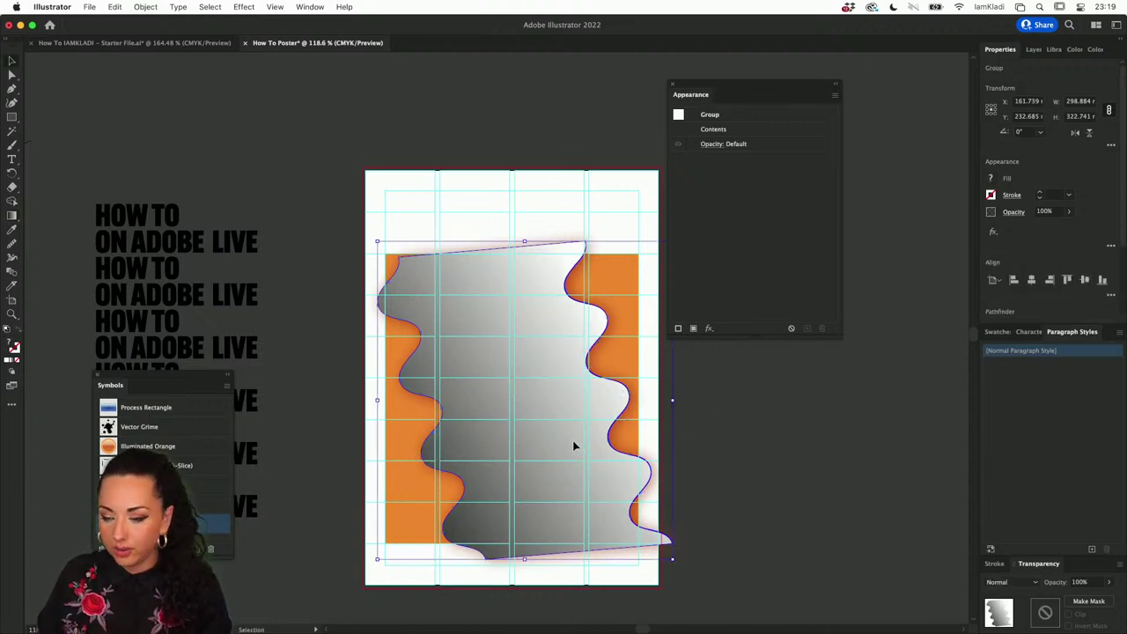
drag(573, 446, 586, 446)
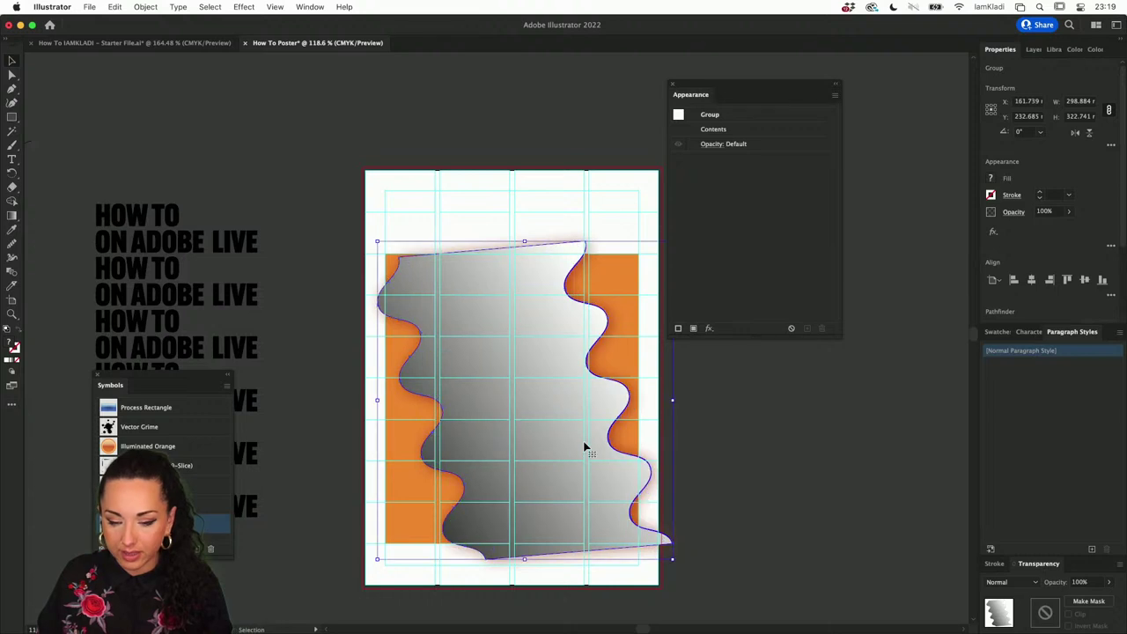
Step: Apply a Grain texture effect with the Stippled grain type to the wave copy and adjust its sliders
click(705, 327)
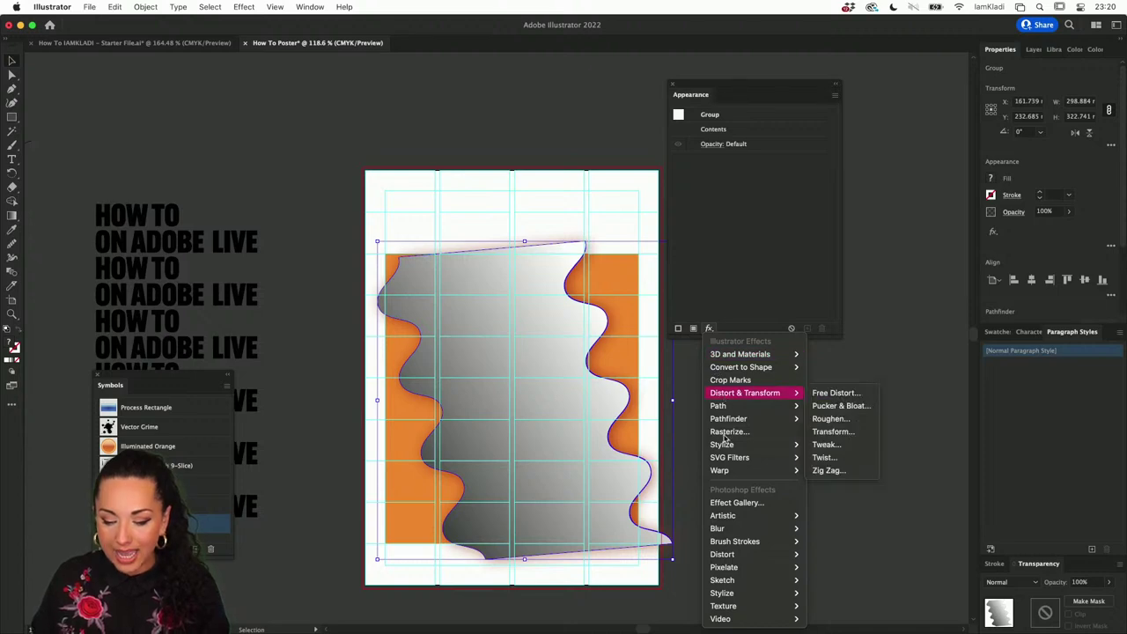
mouse_move(746, 606)
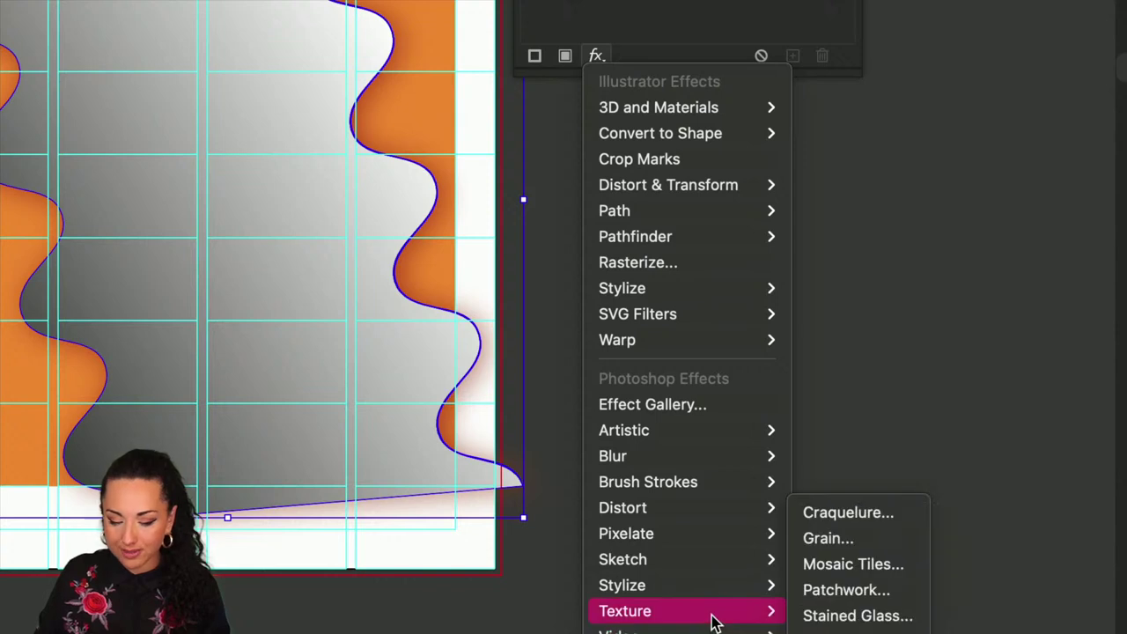
click(825, 541)
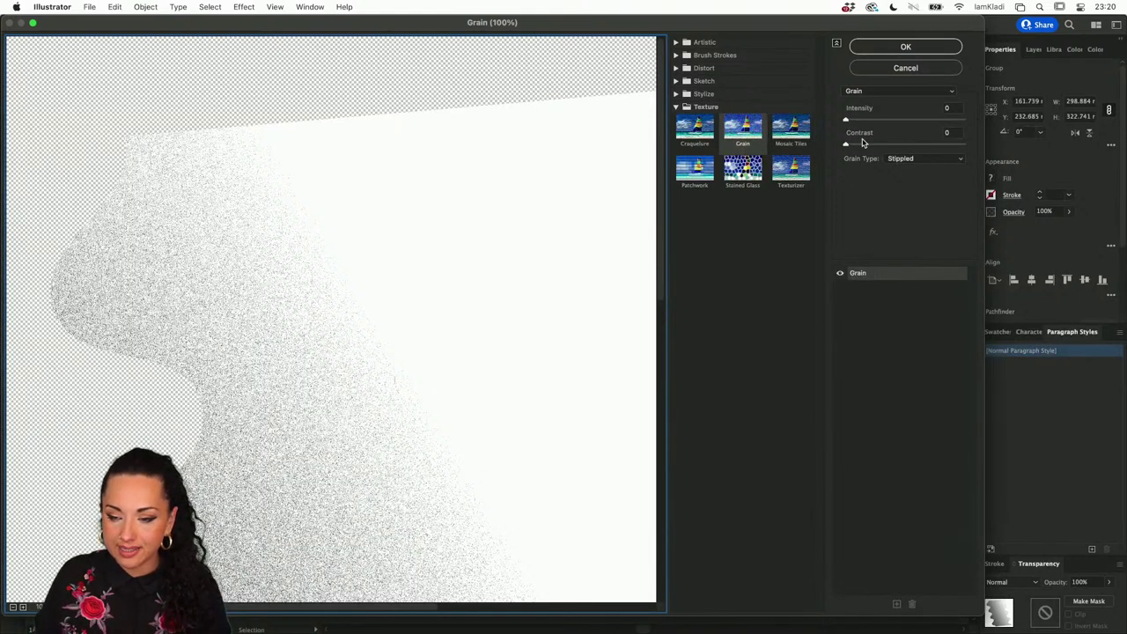
drag(846, 122, 872, 144)
click(883, 51)
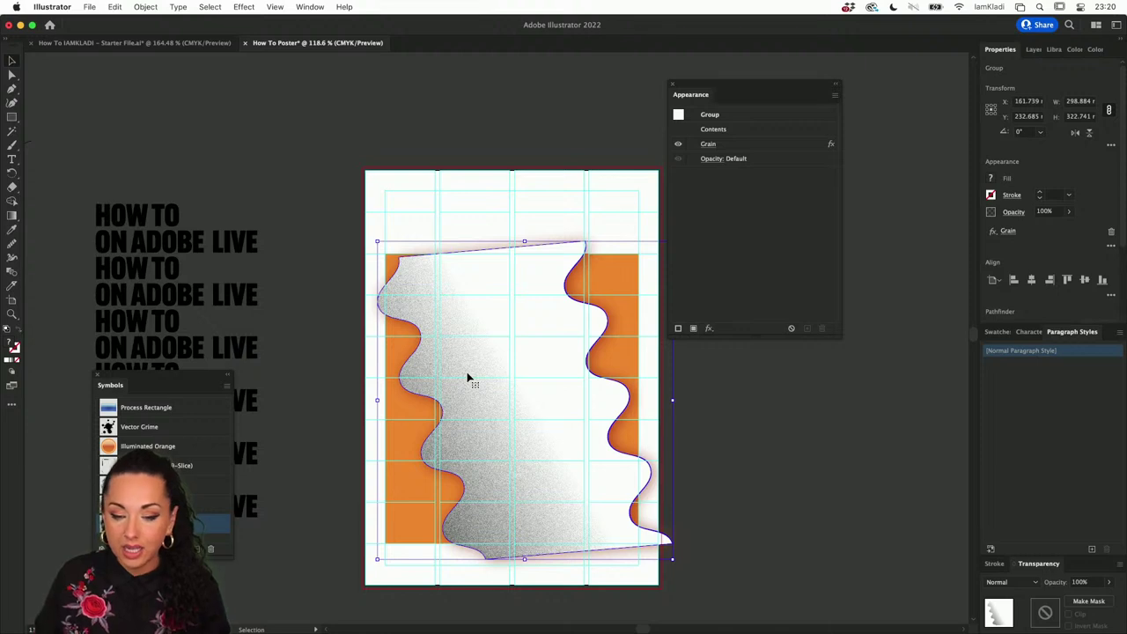
Step: Set the grainy wave copy's blending mode to Multiply
click(710, 158)
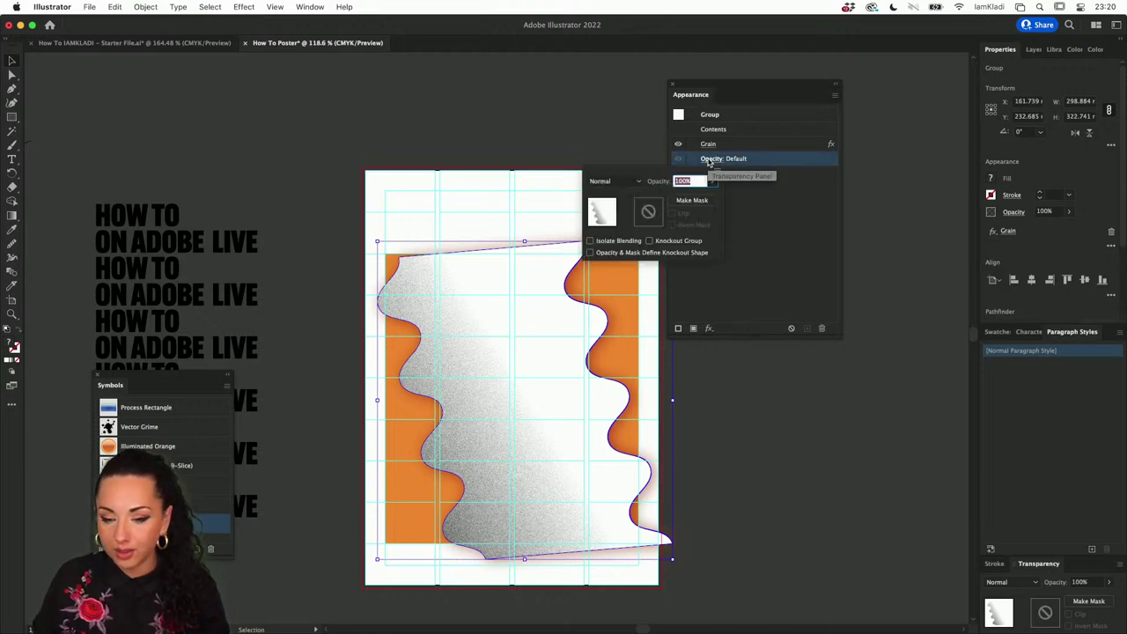
click(634, 182)
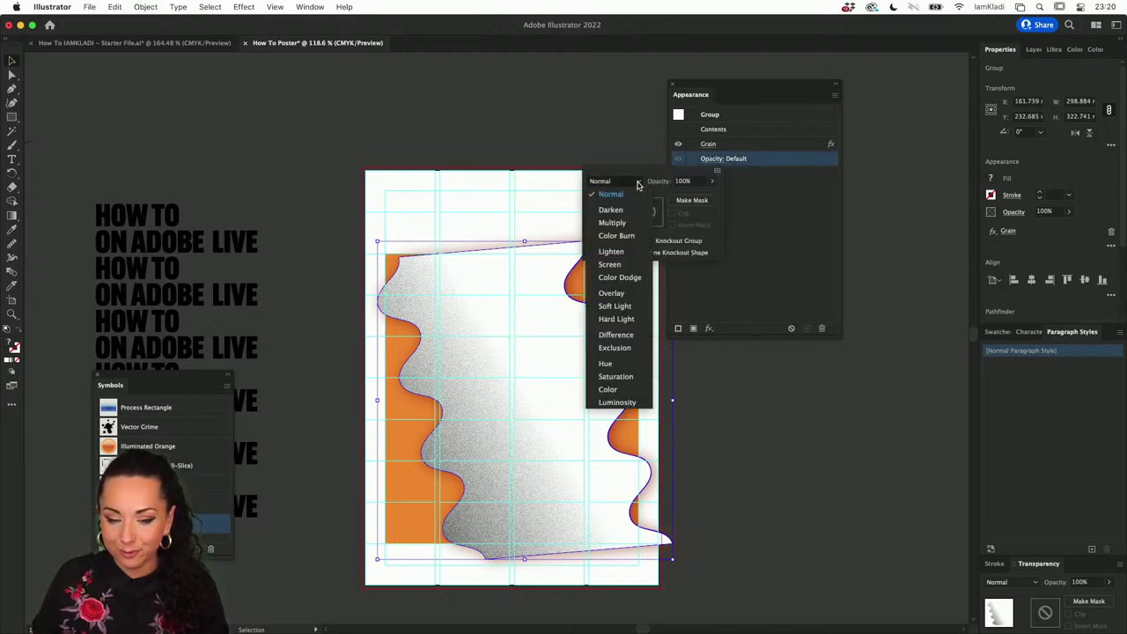
click(612, 223)
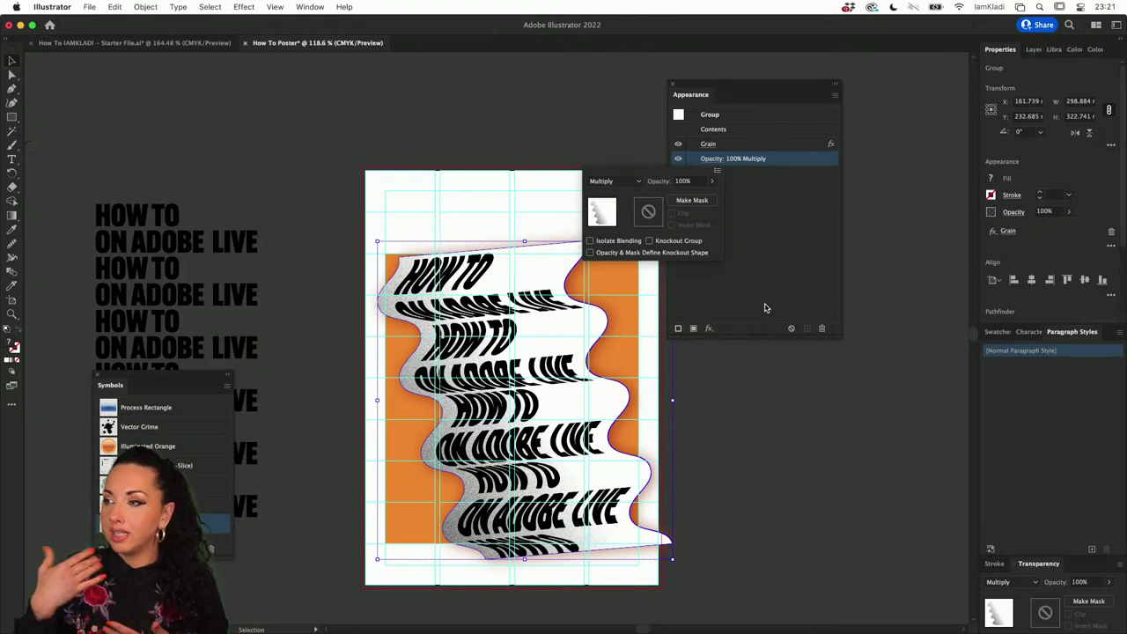
click(805, 429)
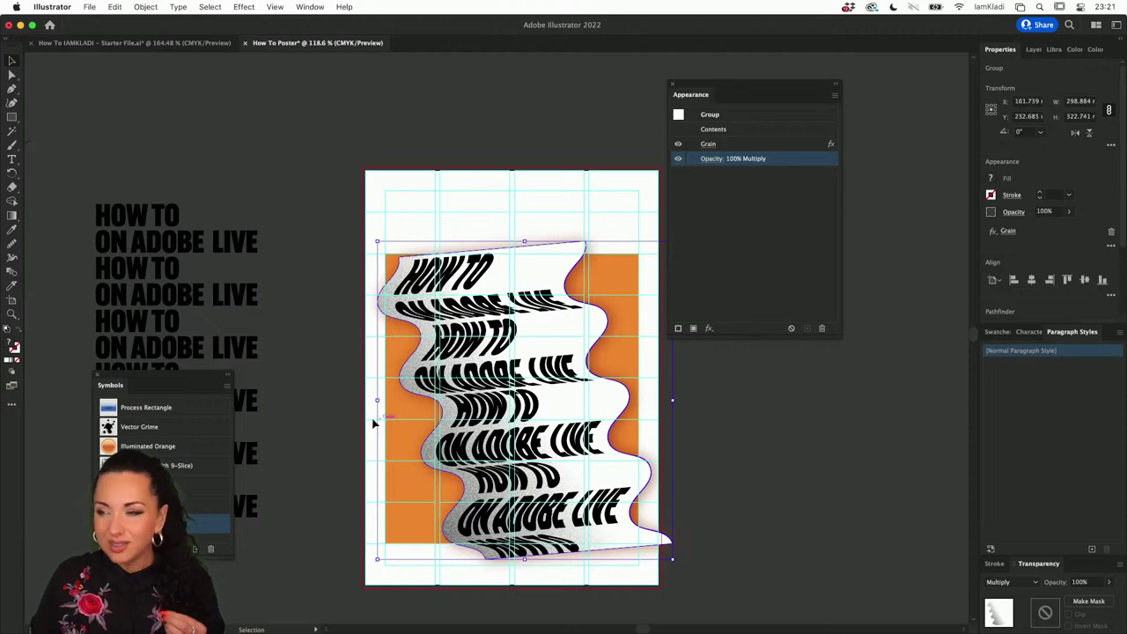
Step: Lower the wave copy's opacity to 43% and deselect it
scroll(374, 423, up, 5)
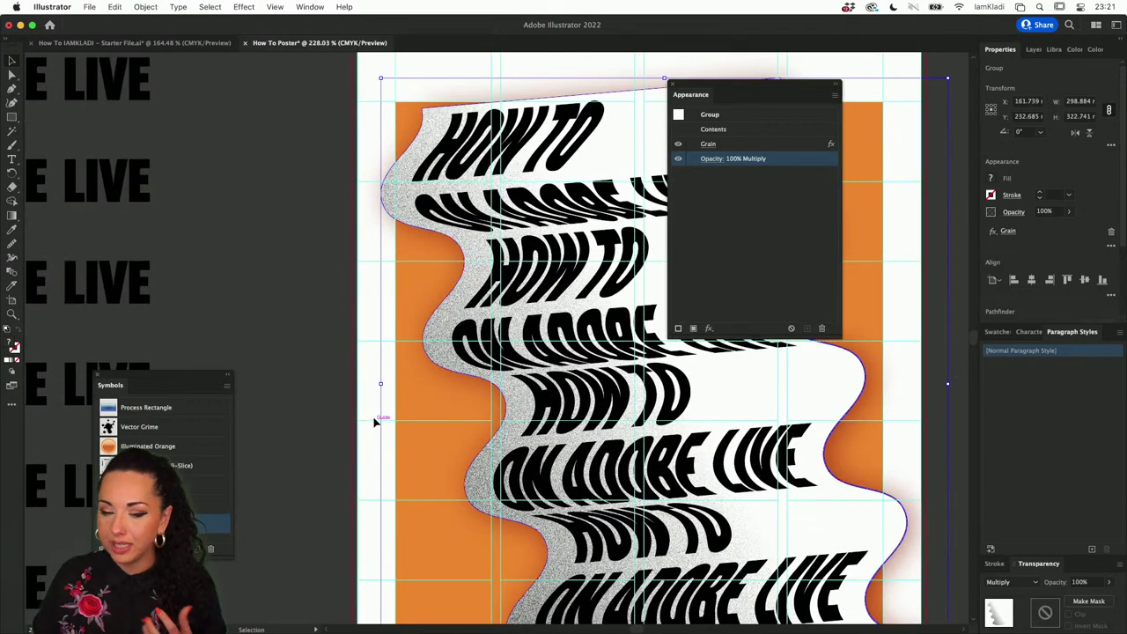
click(710, 158)
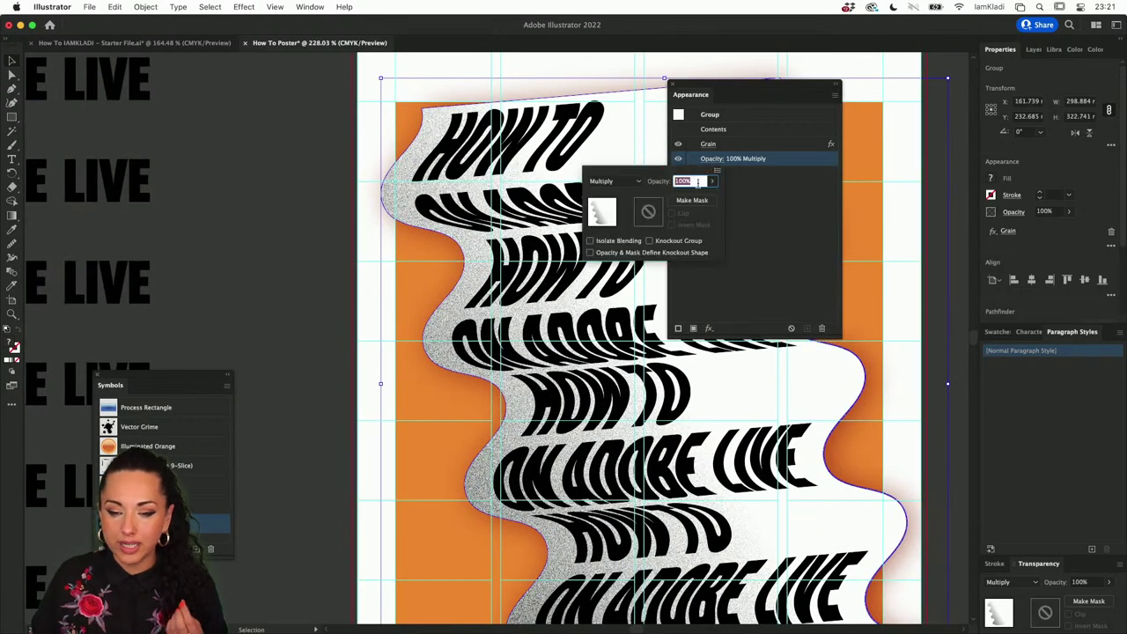
click(712, 181)
drag(713, 193, 693, 201)
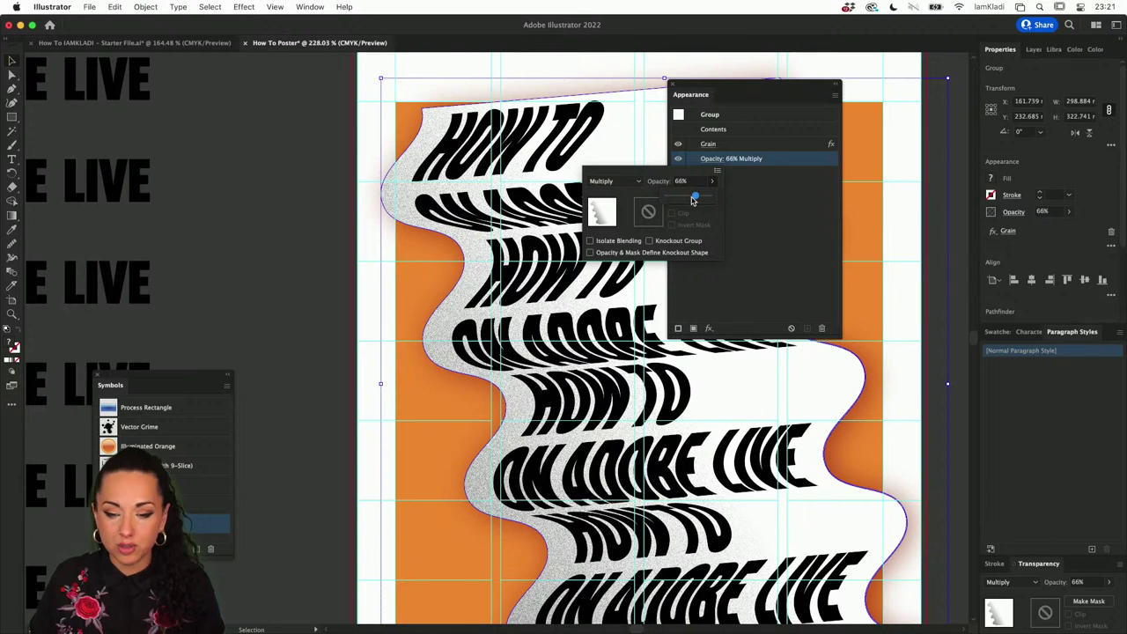
drag(693, 200, 682, 201)
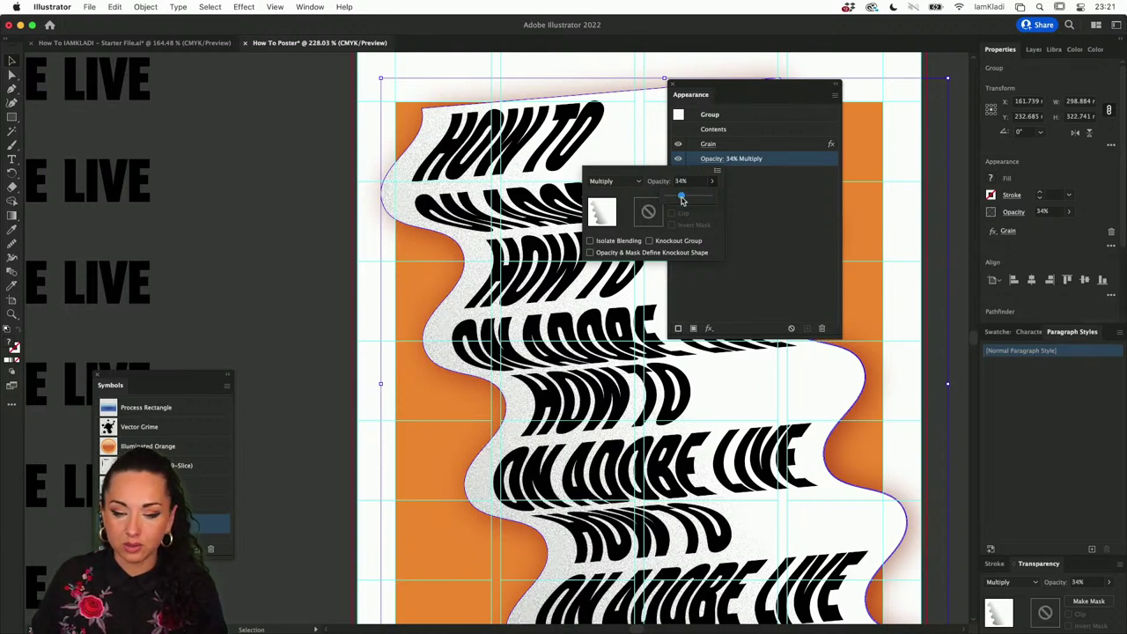
drag(682, 201, 686, 200)
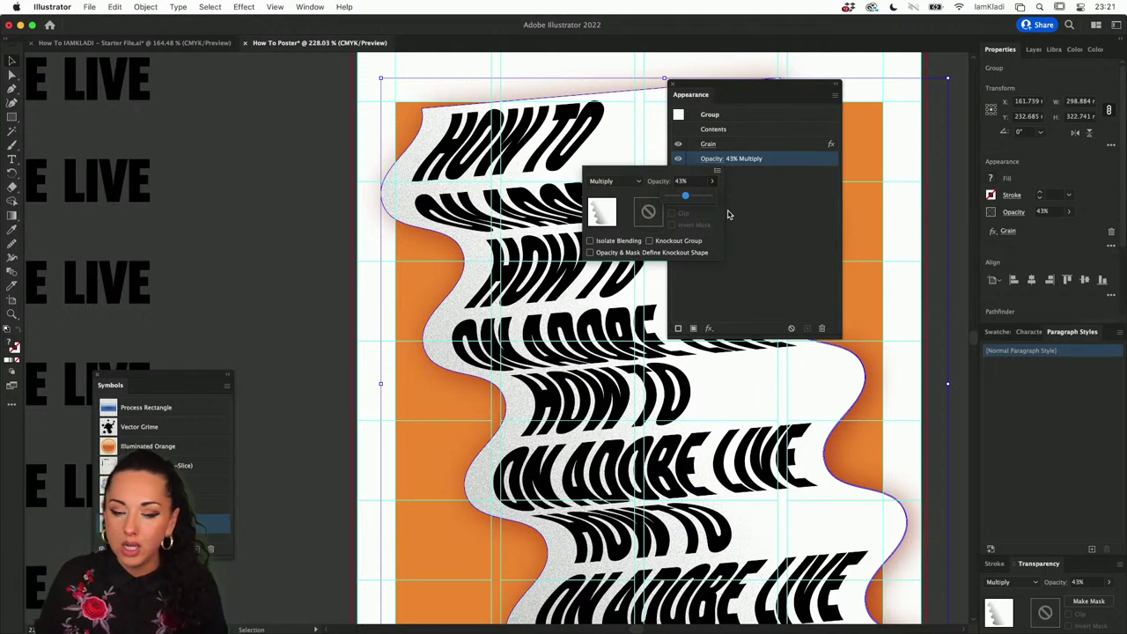
key(Return)
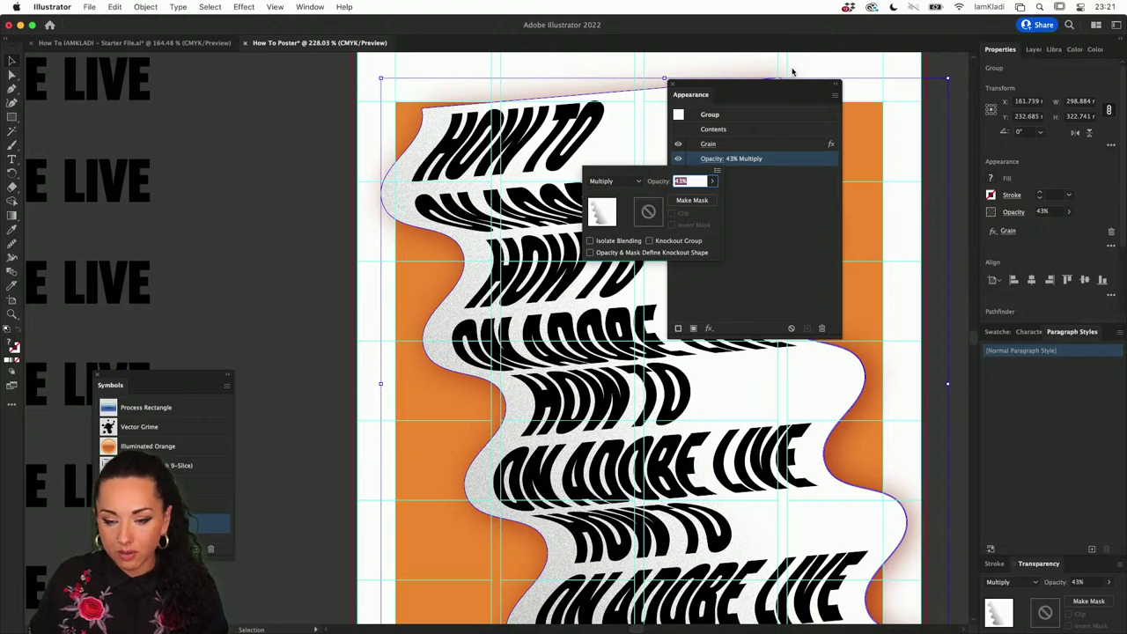
key(Return)
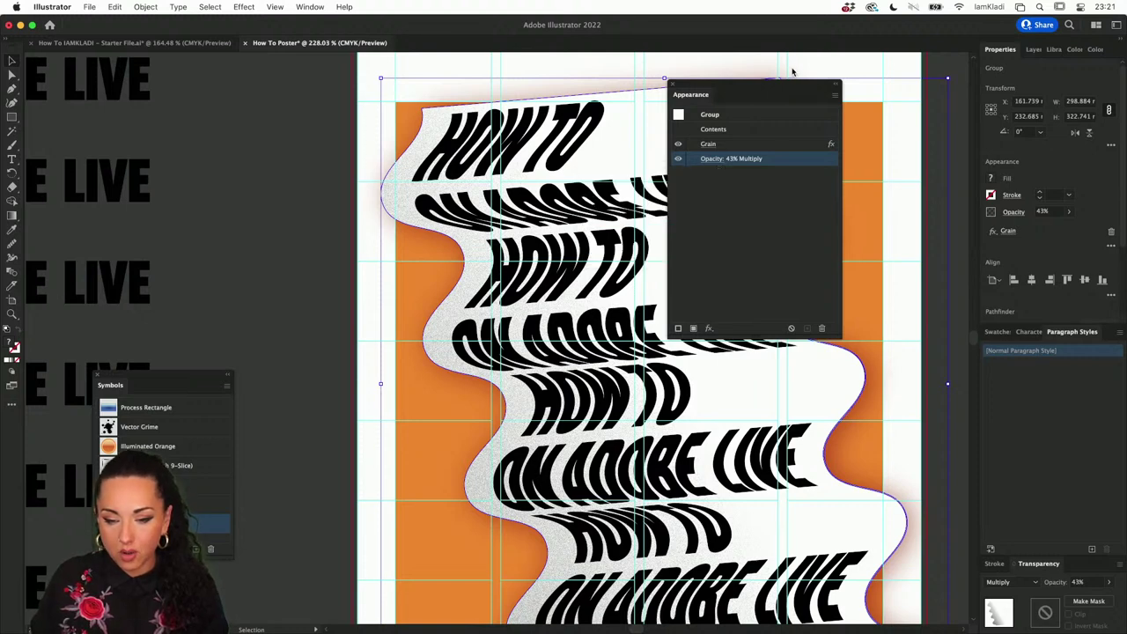
click(295, 276)
scroll(296, 275, down, 5)
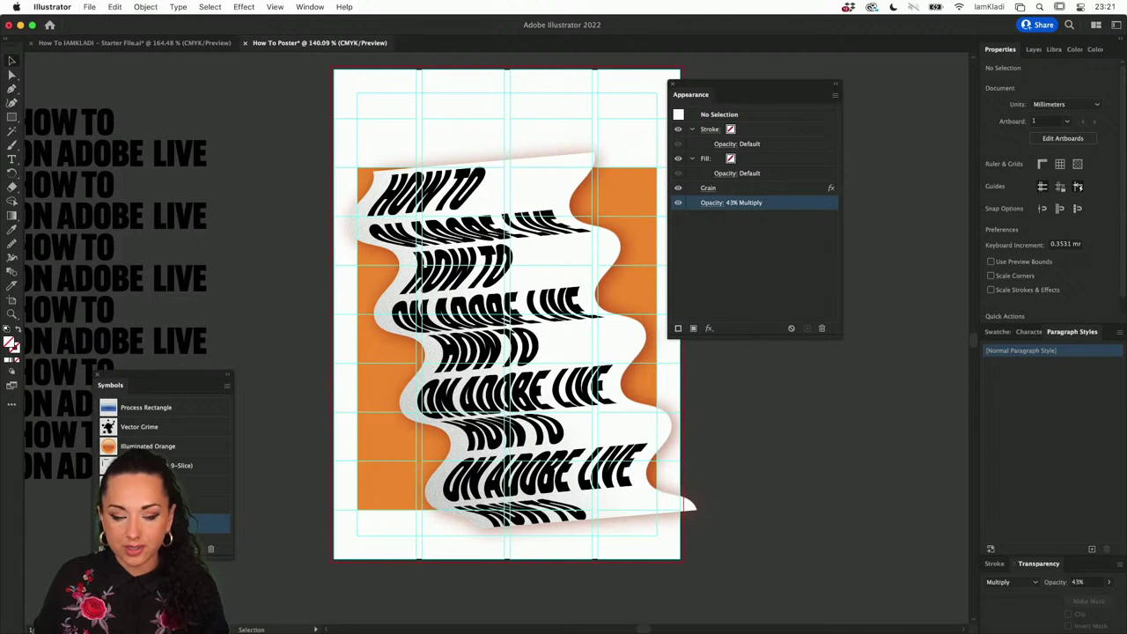
Step: Switch to Preview to examine the shading along the orange block's upper edge in Artboard 1-100.jpg, and return to Illustrator
mouse_move(396, 616)
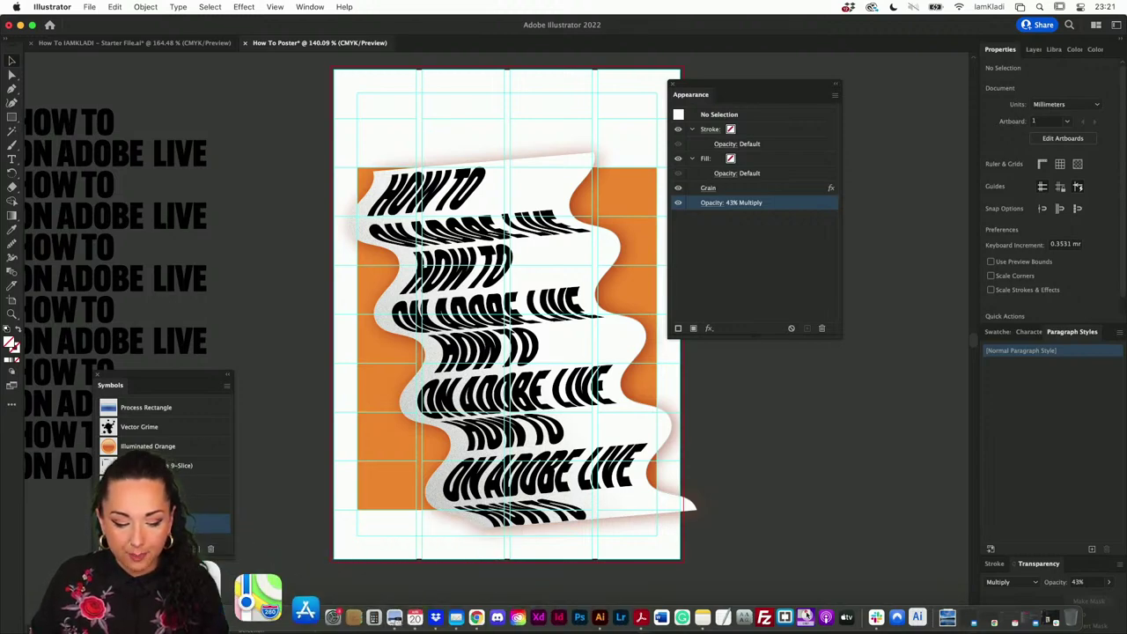
click(228, 607)
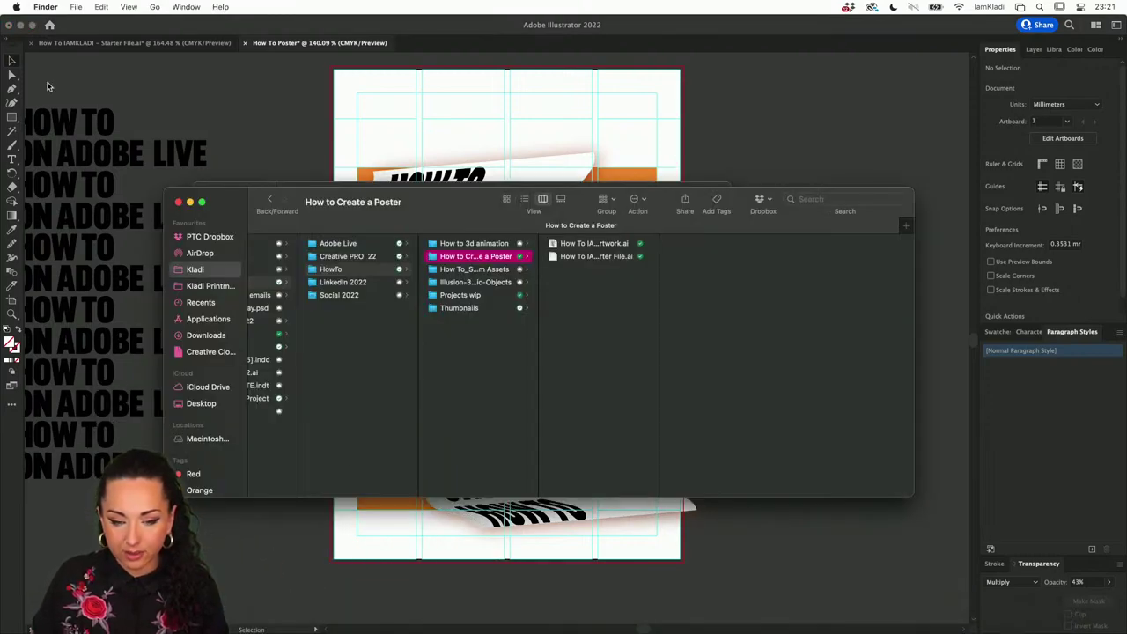
key(ctrl+Up)
click(607, 291)
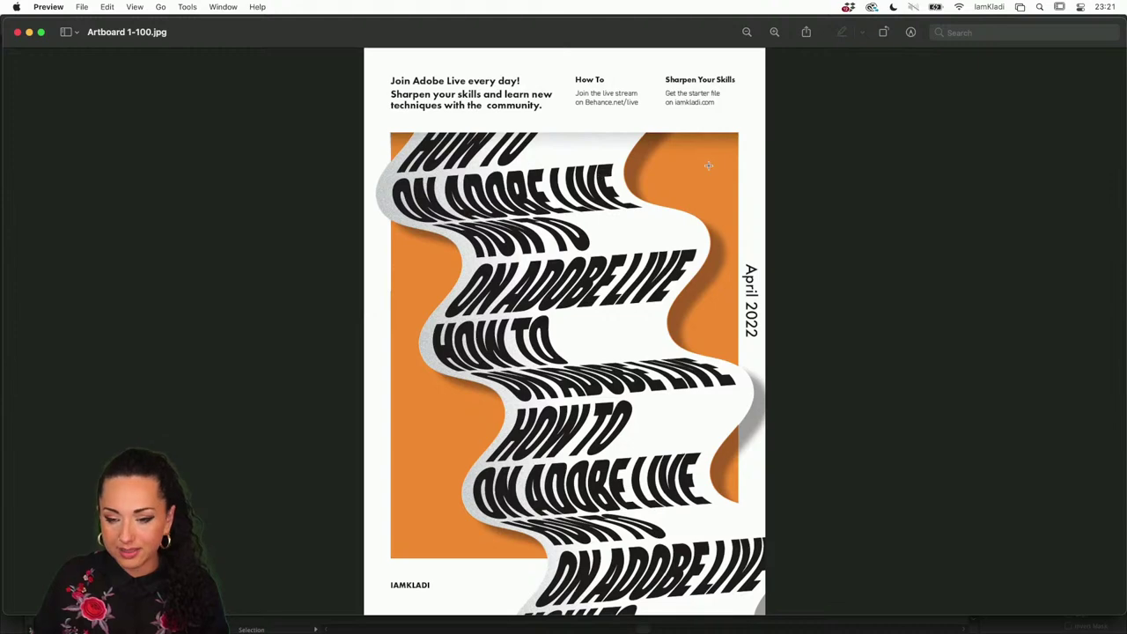
scroll(708, 165, up, 5)
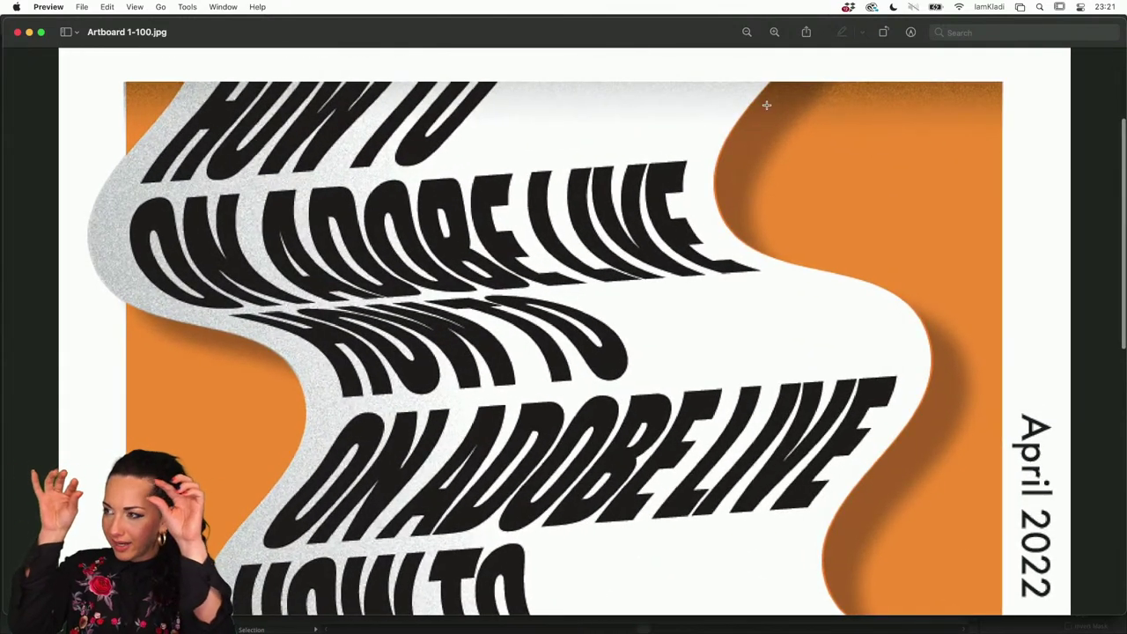
key(ctrl+Up)
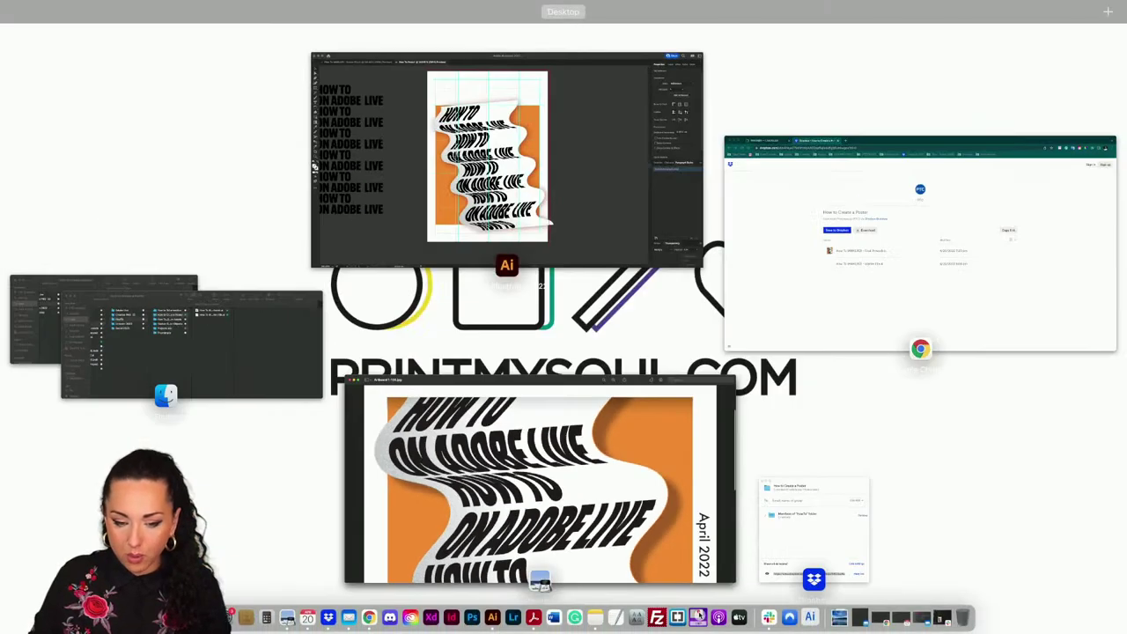
click(388, 163)
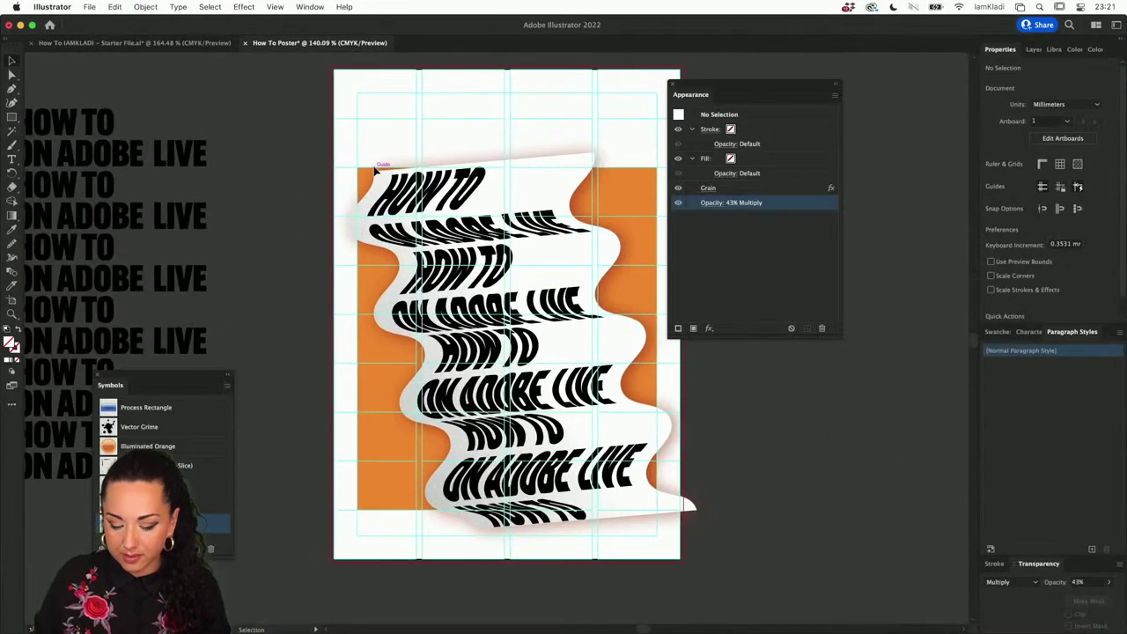
Step: Draw a 257 by 21 mm rectangle along the orange block's upper edge and fill it with the black-and-white linear gradient
key(m)
drag(374, 167, 658, 190)
key(v)
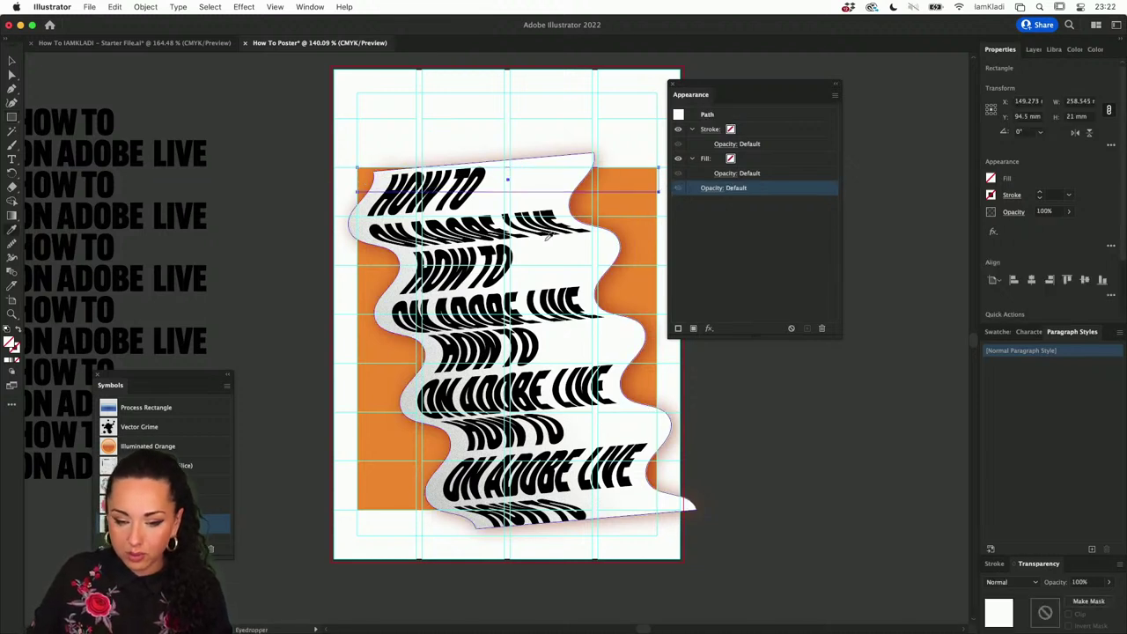
key(period)
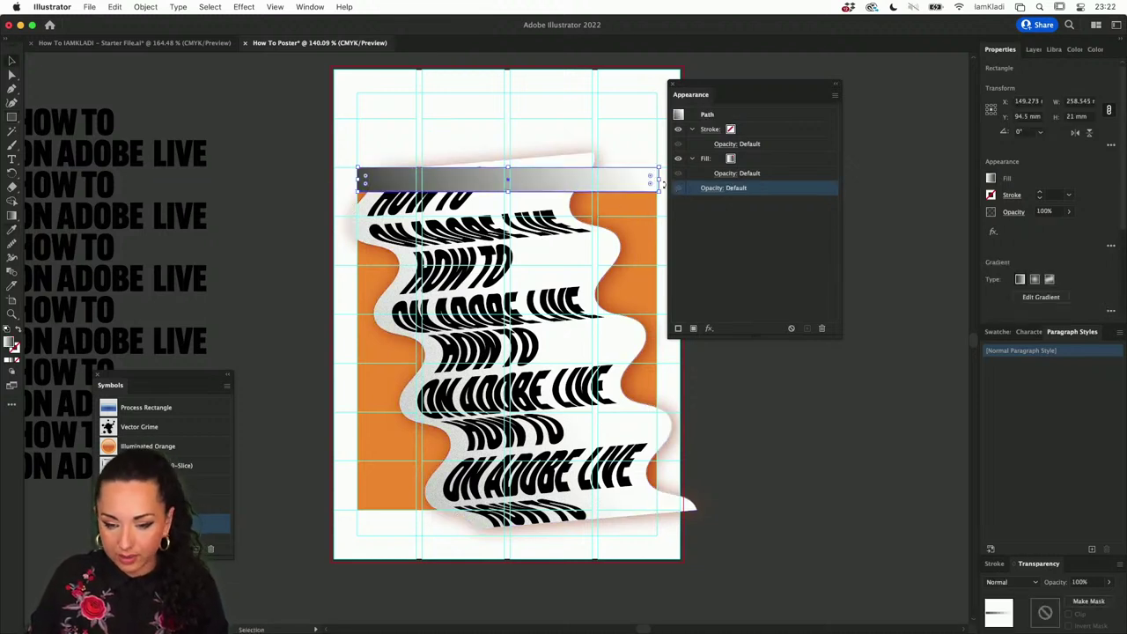
drag(659, 181, 657, 181)
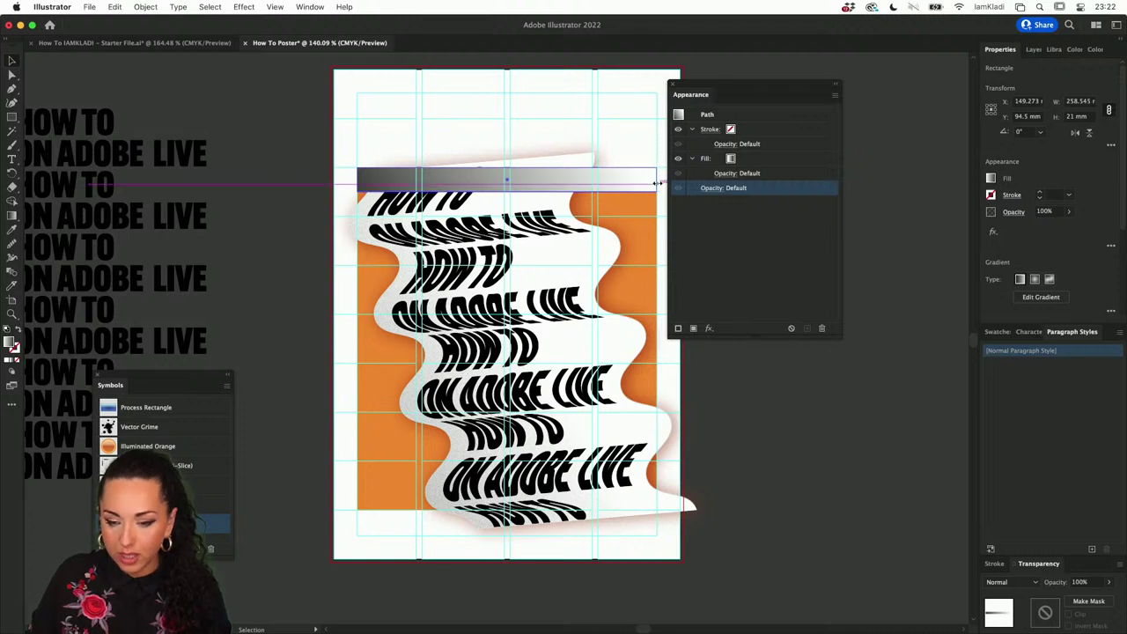
Step: Set the rectangle's gradient to a 90° angle, oriented from black at its upper edge to white at its lower edge
key(g)
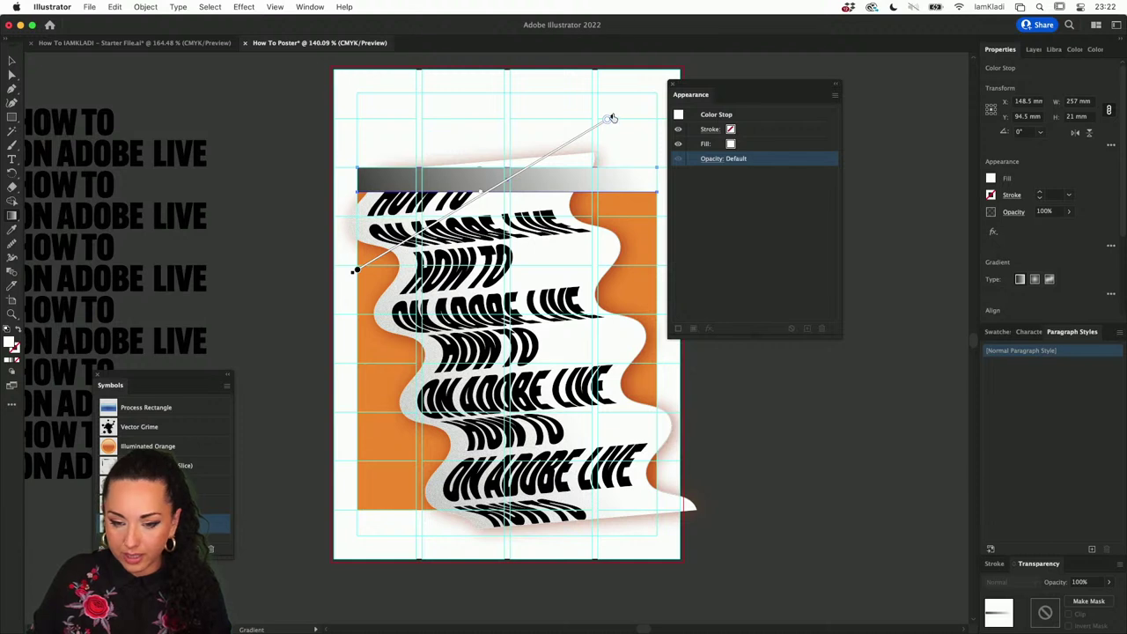
click(1111, 293)
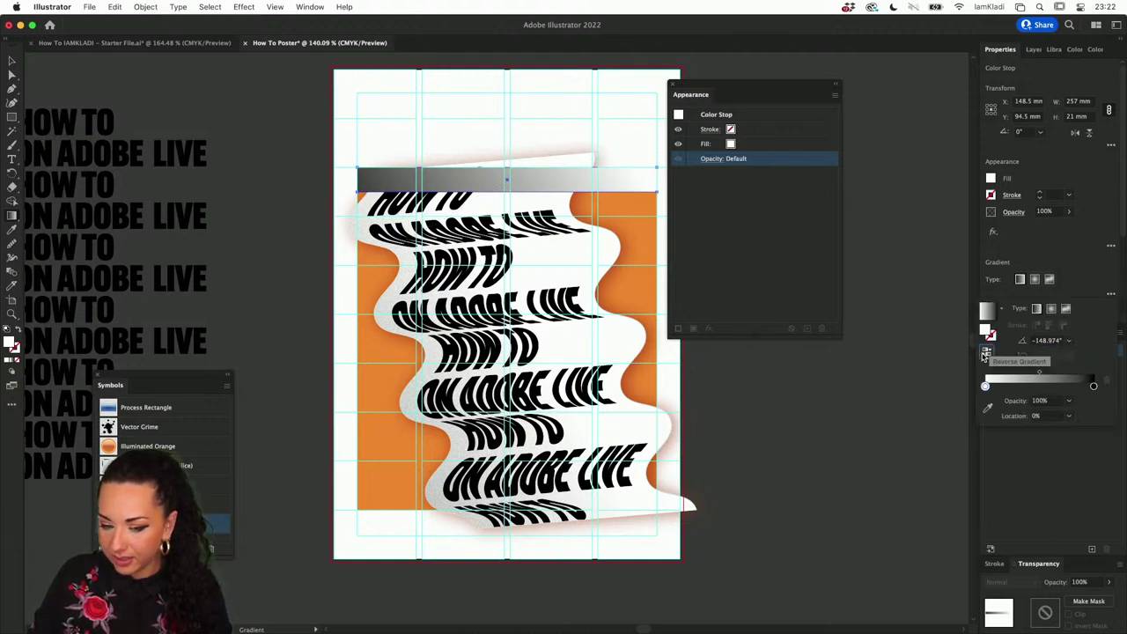
click(984, 355)
click(1069, 340)
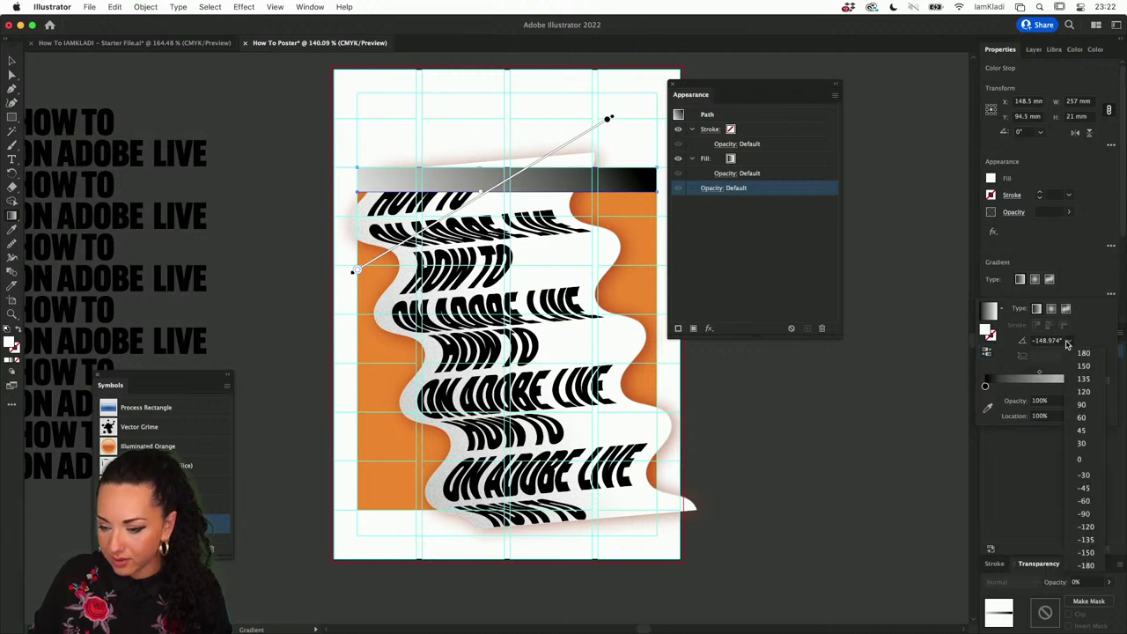
click(1081, 459)
click(1069, 340)
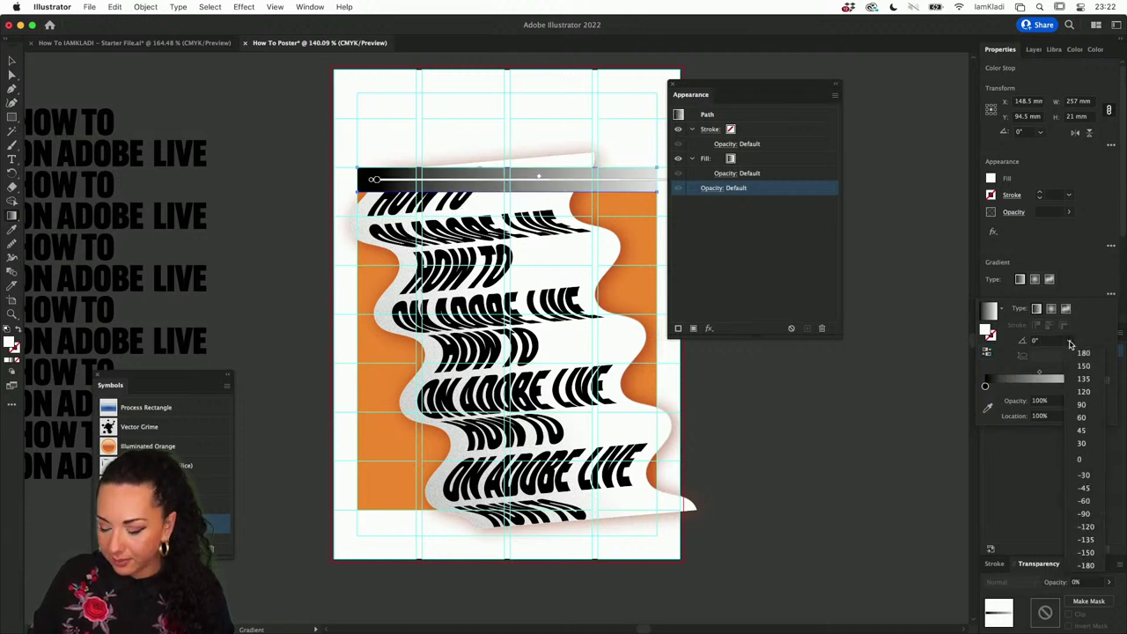
click(1083, 405)
click(987, 352)
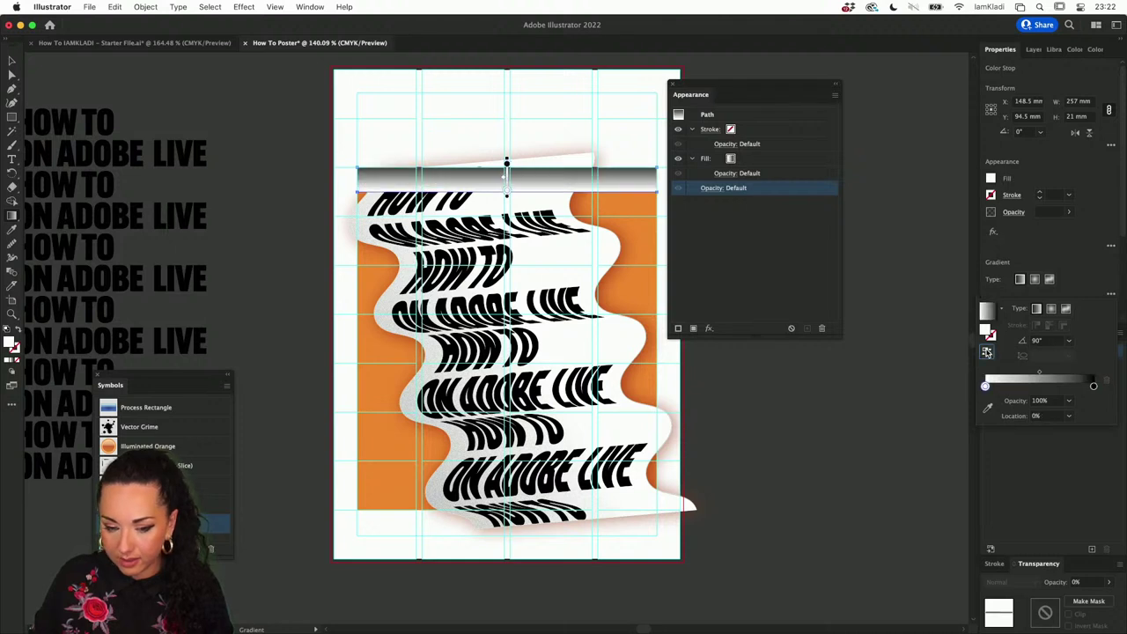
Step: Apply the Grain texture effect to the gradient rectangle along the orange block's upper edge
click(708, 328)
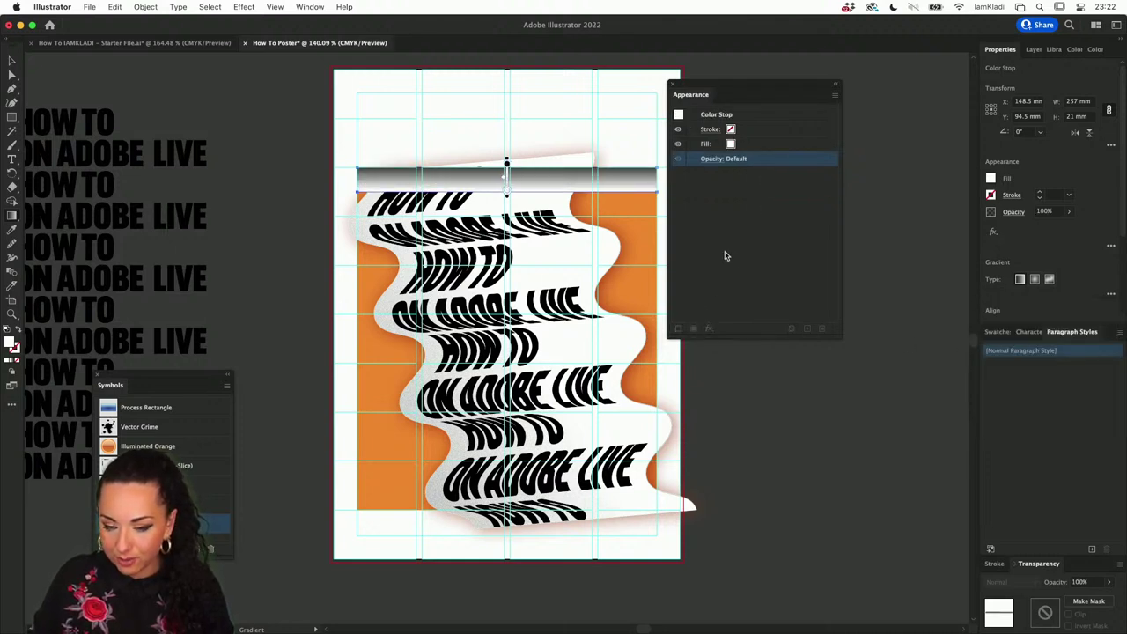
key(v)
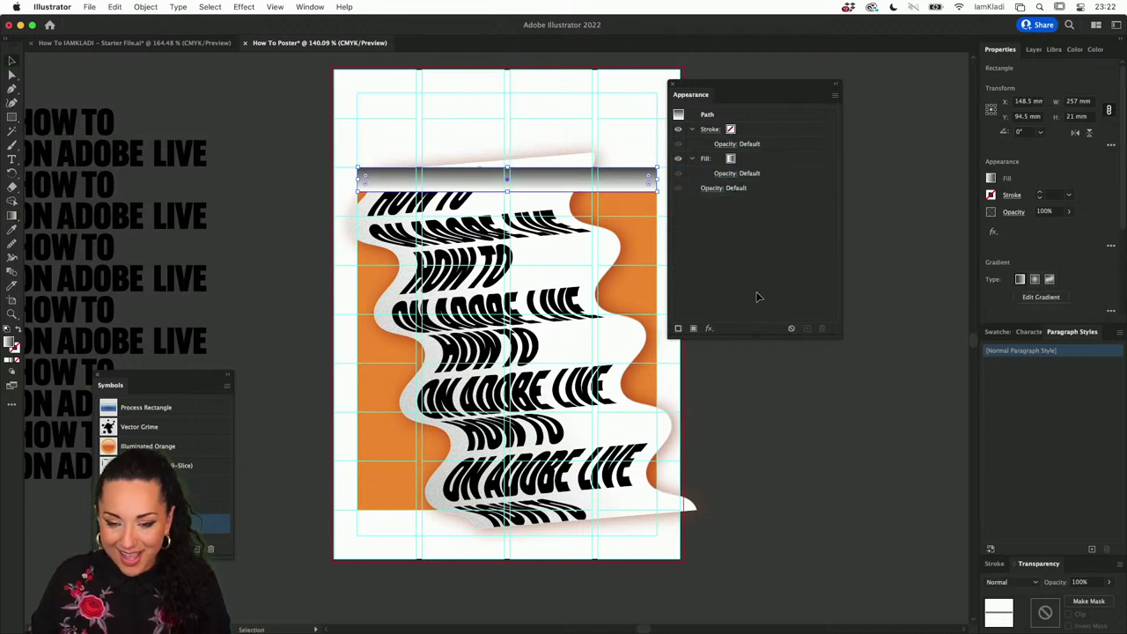
click(709, 328)
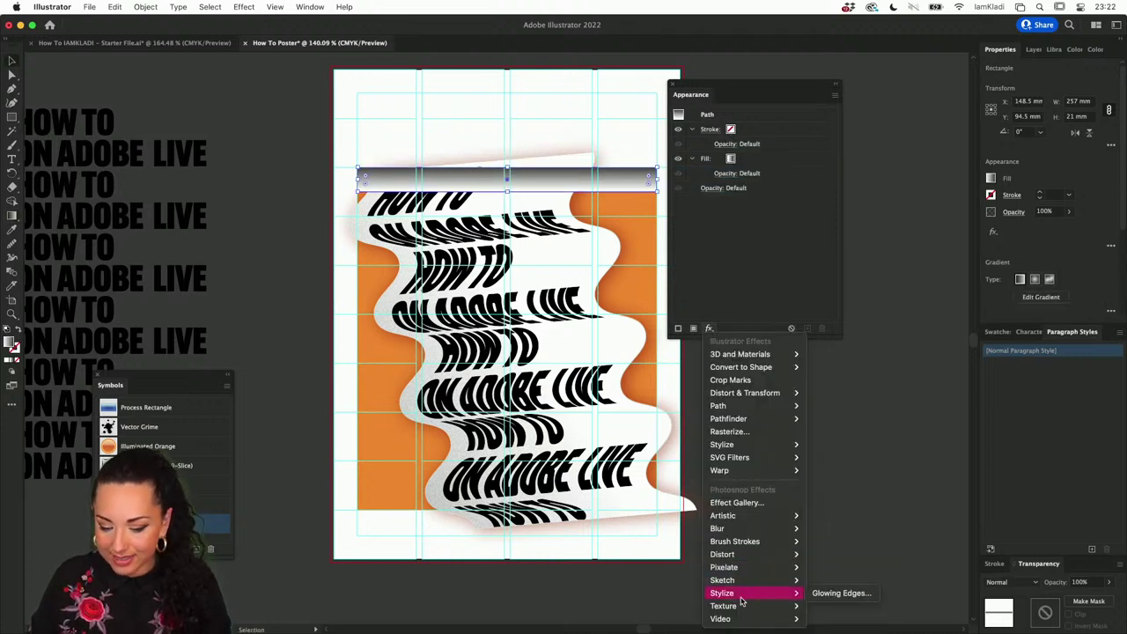
mouse_move(742, 606)
click(838, 572)
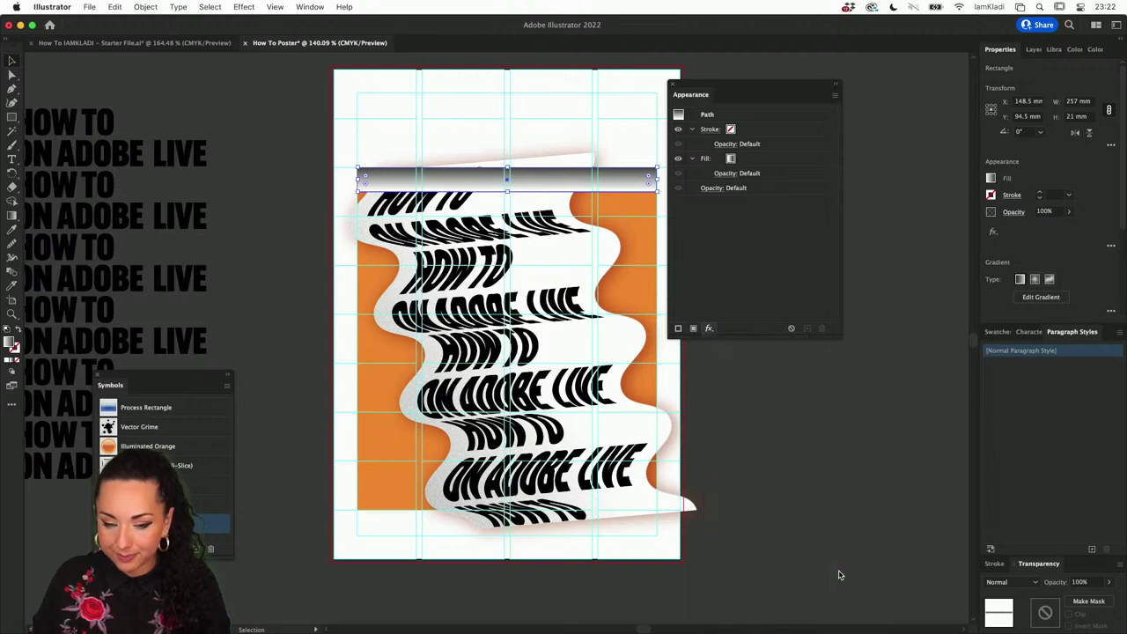
click(883, 54)
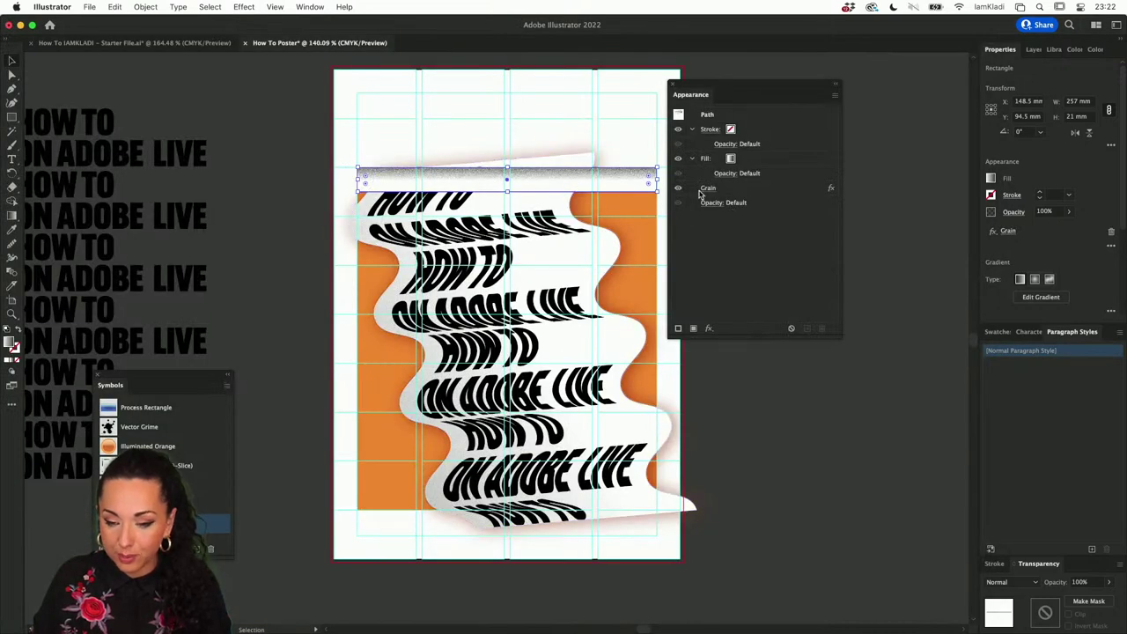
Step: Set the grainy rectangle's blending mode to Multiply at 32% opacity and deselect it
click(709, 204)
click(622, 228)
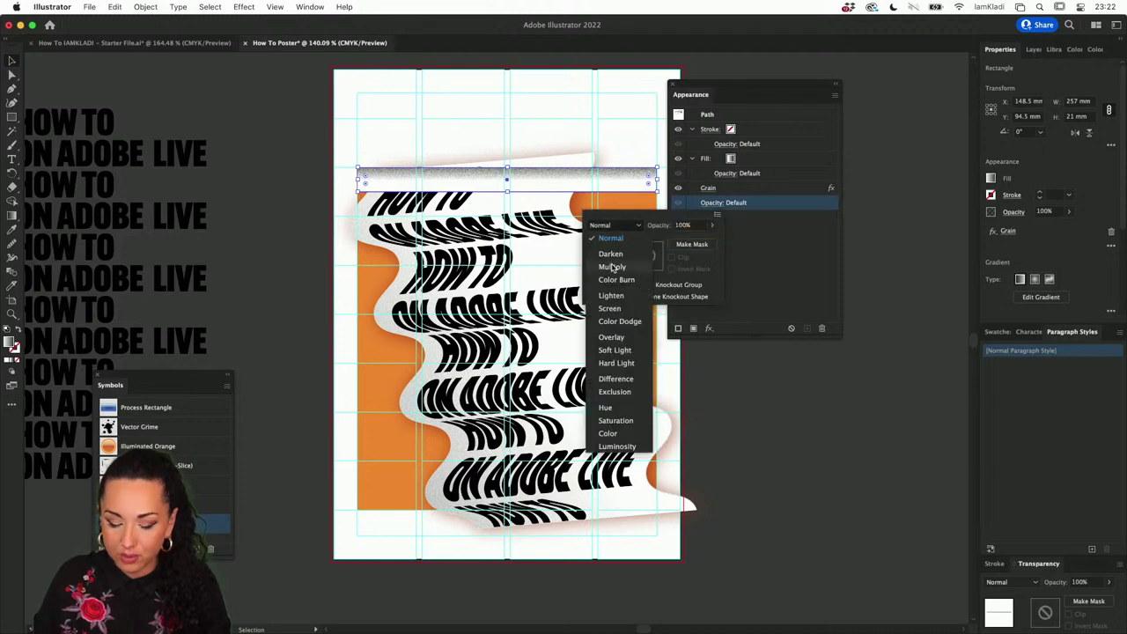
click(612, 265)
click(709, 226)
drag(709, 239, 677, 241)
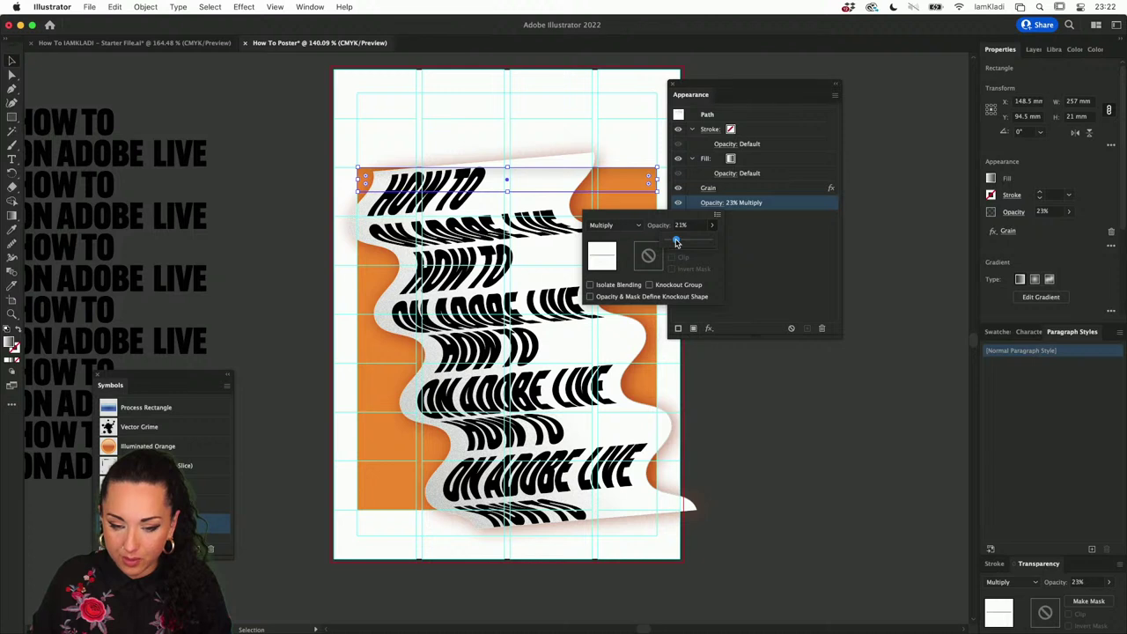
drag(676, 241, 682, 244)
click(783, 261)
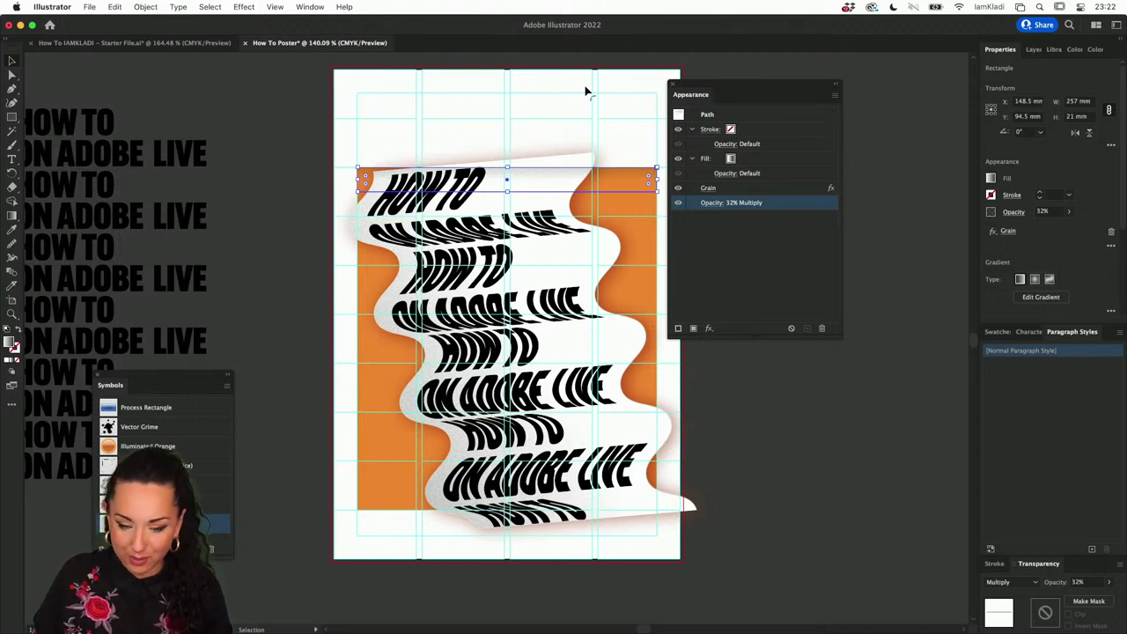
click(510, 118)
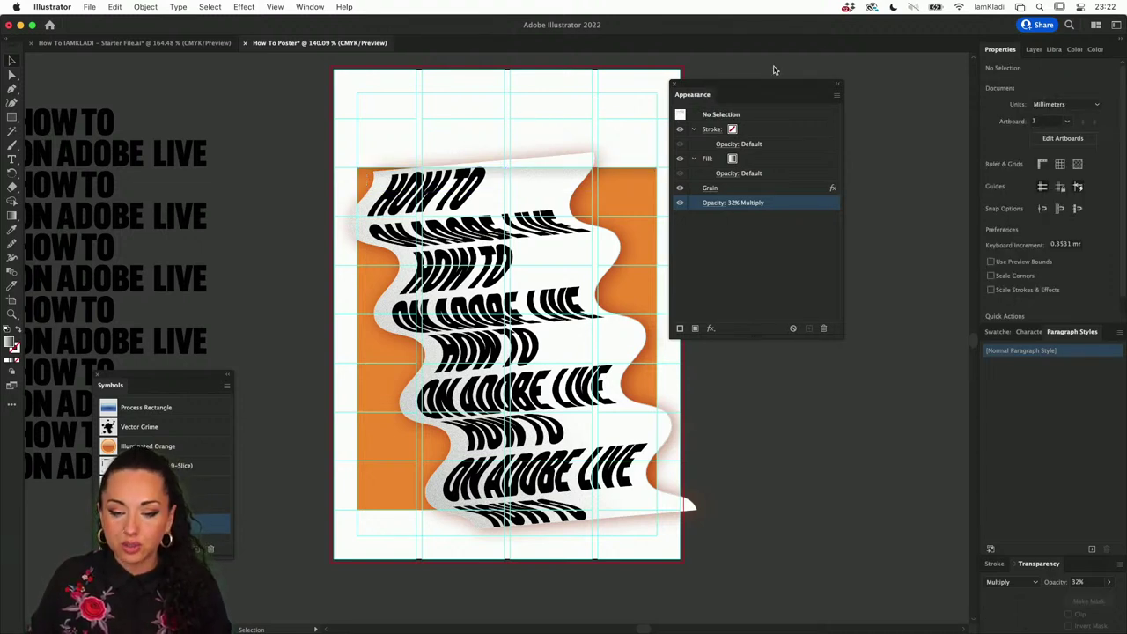
Step: Create a new layer above Effects and name it Shape mask
drag(708, 89, 867, 57)
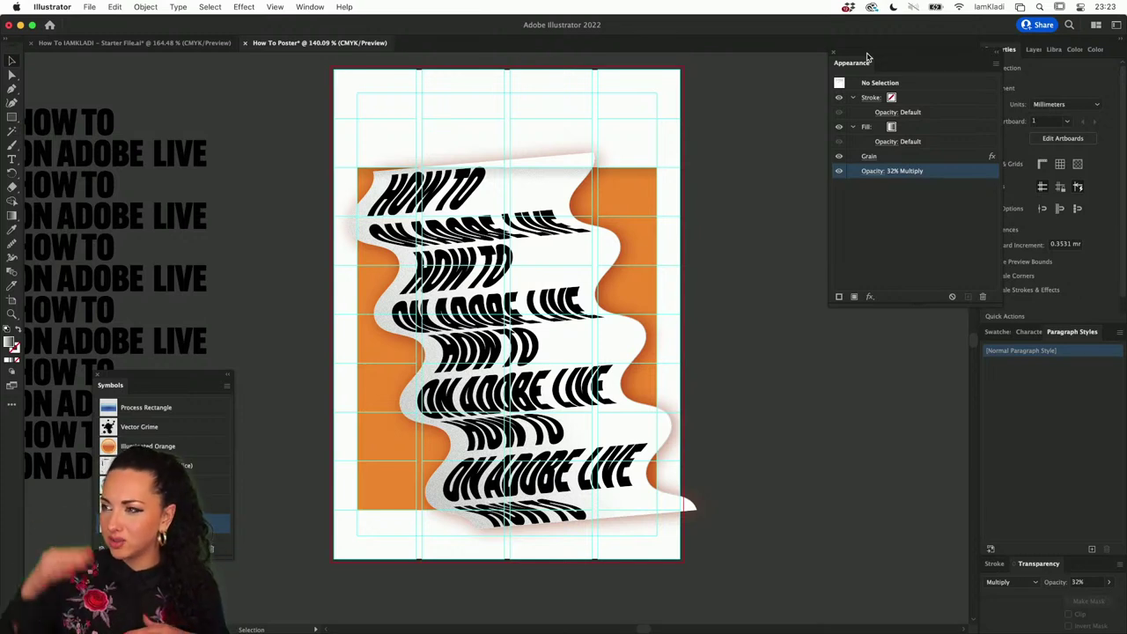
click(1033, 50)
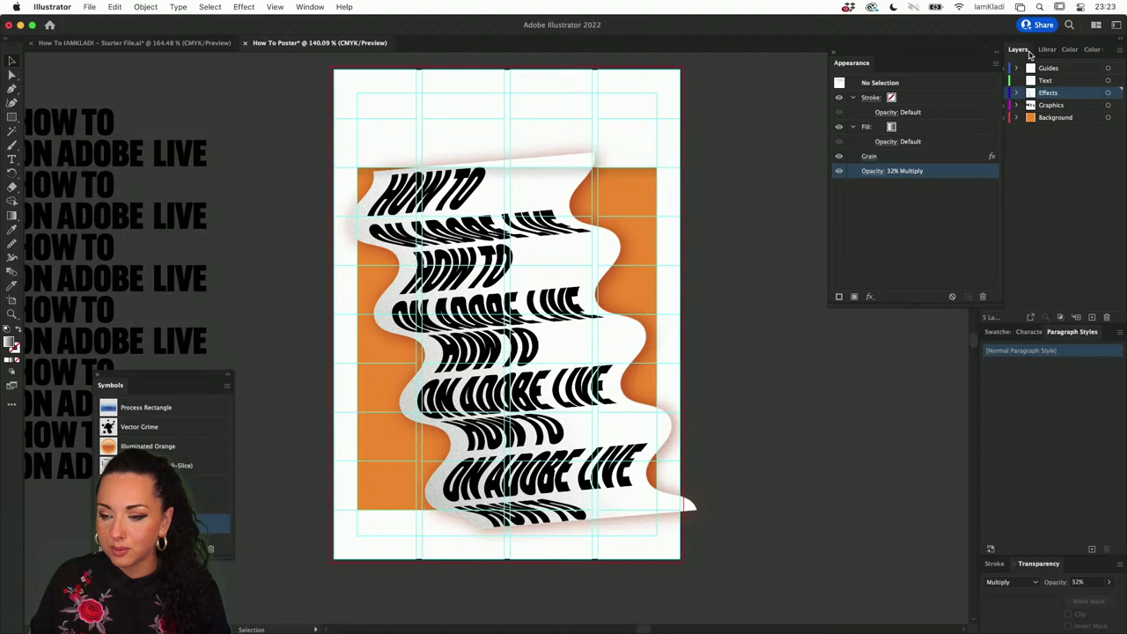
click(1094, 317)
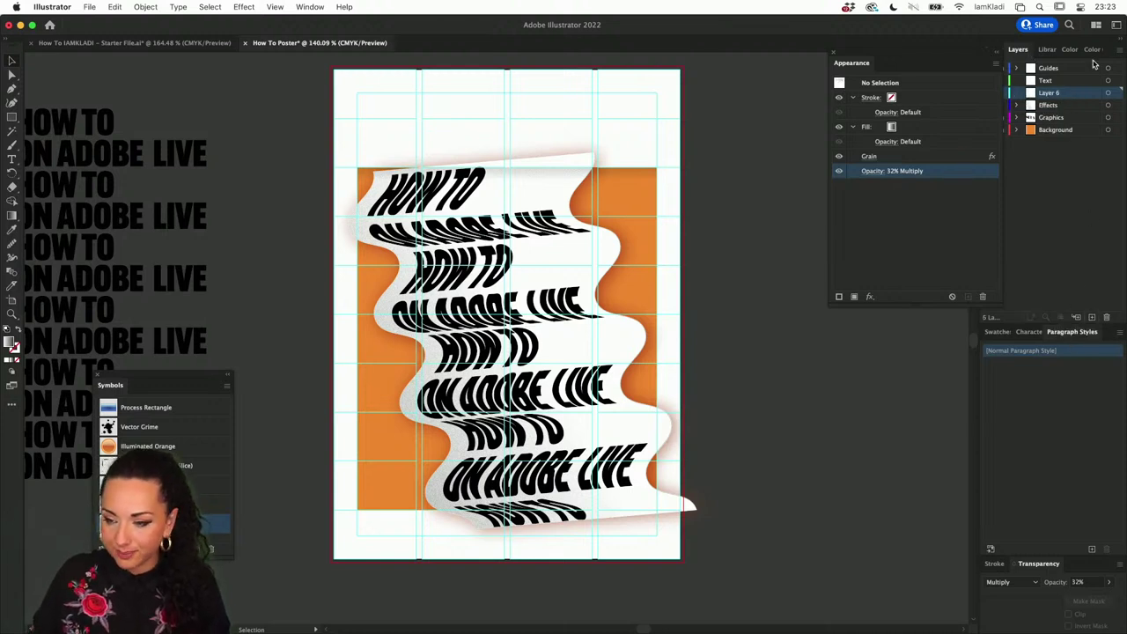
double_click(1050, 93)
text(Shape mask)
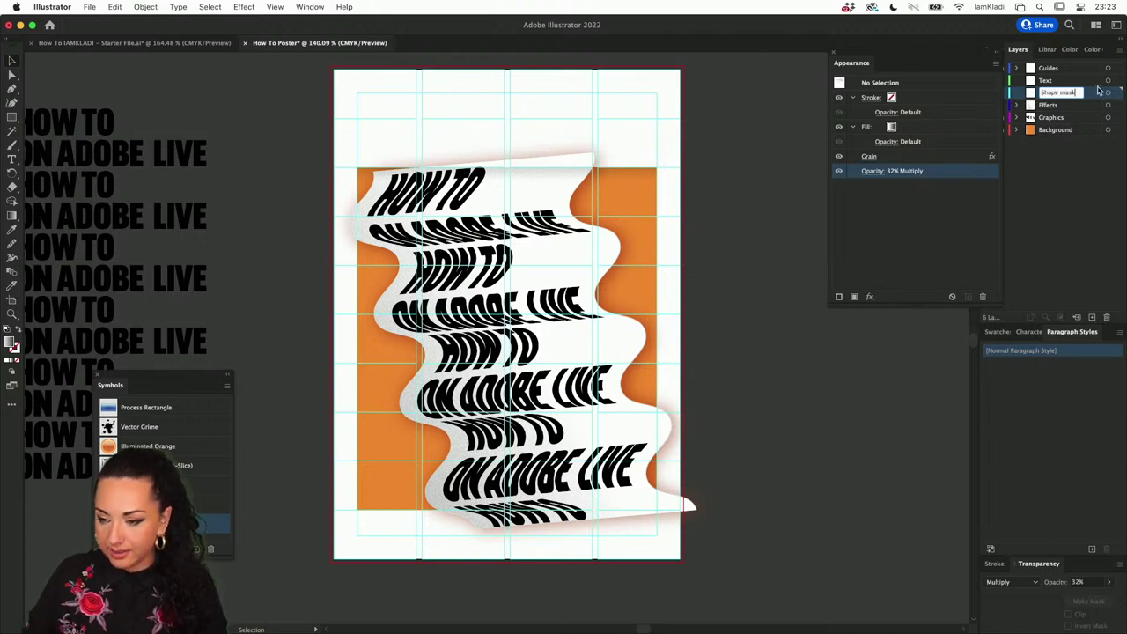
key(Return)
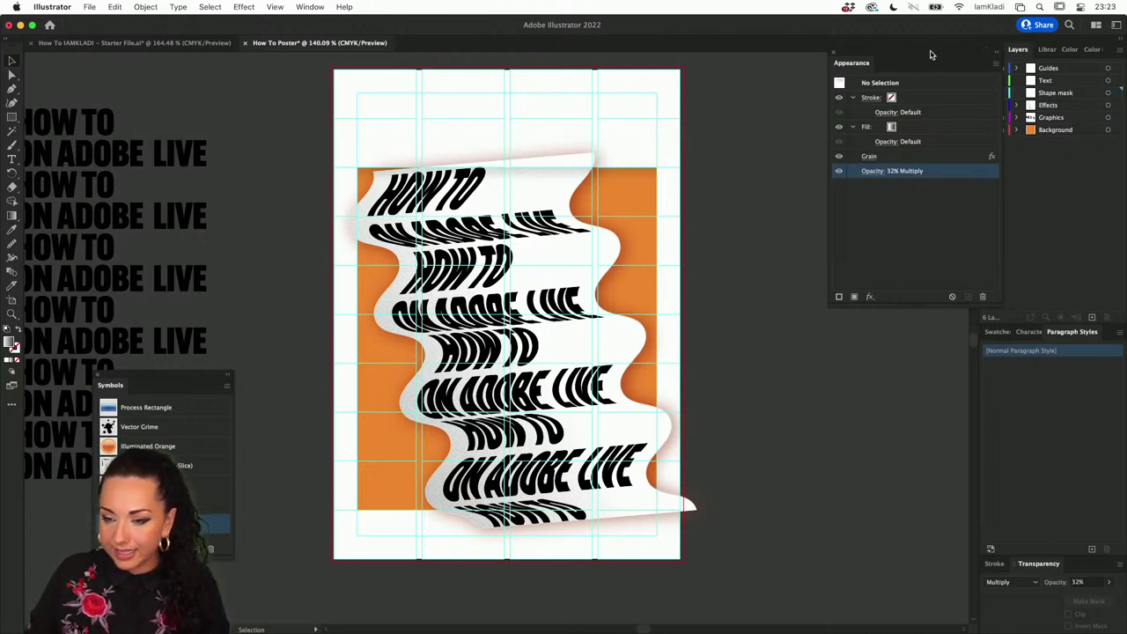
Step: Hide and show the Effects, Graphics, Background and Guides layers one at a time to review what each contains
drag(925, 53, 847, 49)
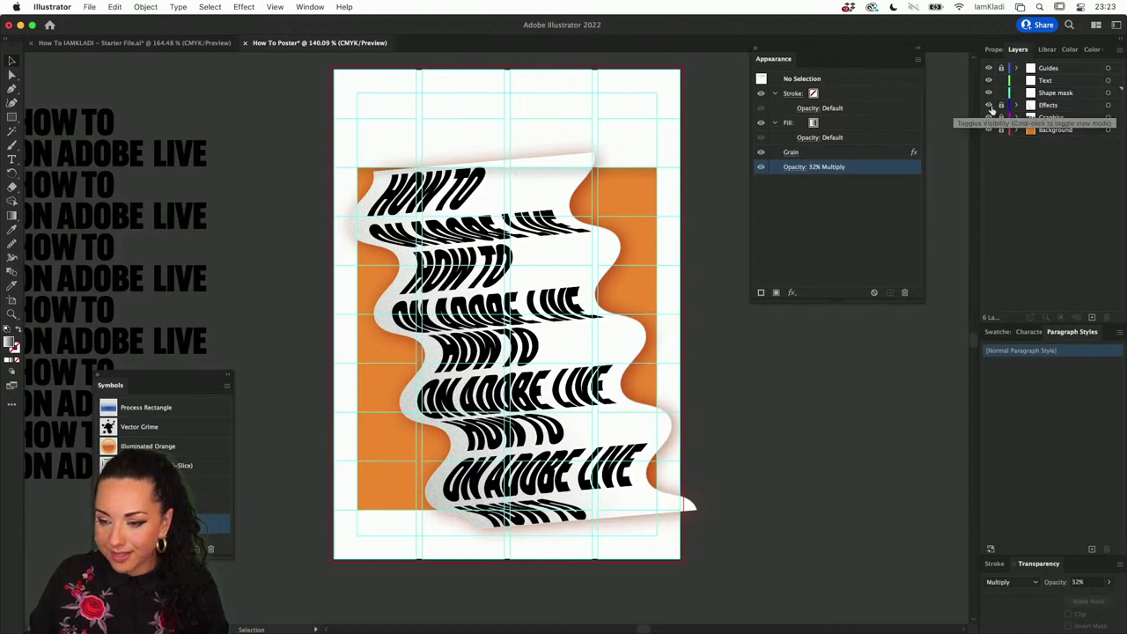
click(988, 105)
click(988, 105)
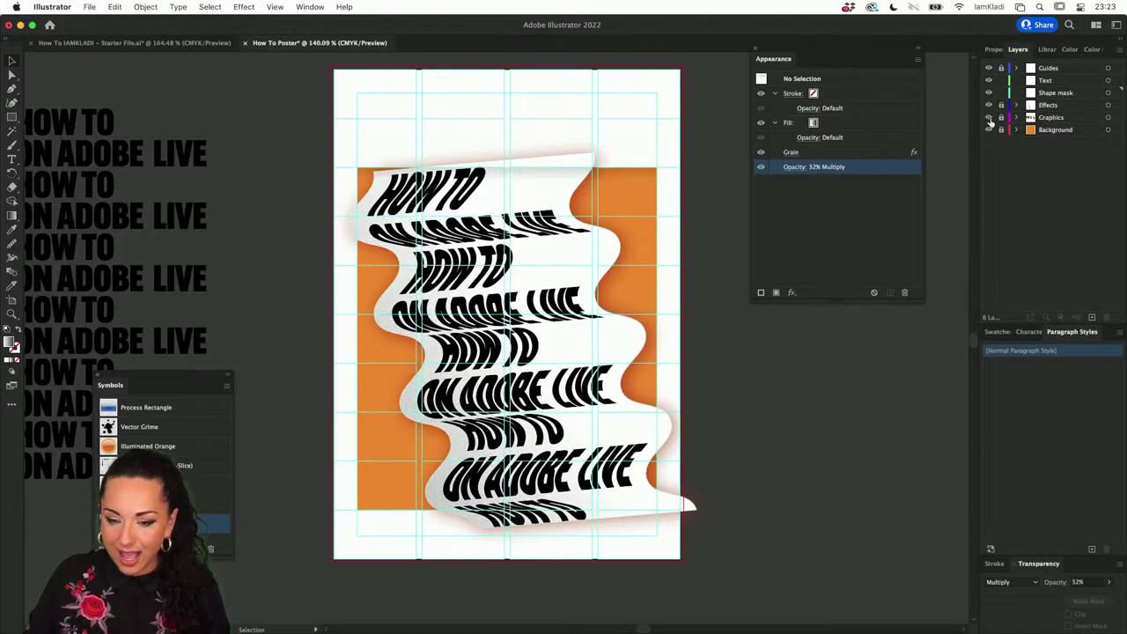
click(987, 117)
click(988, 117)
click(988, 130)
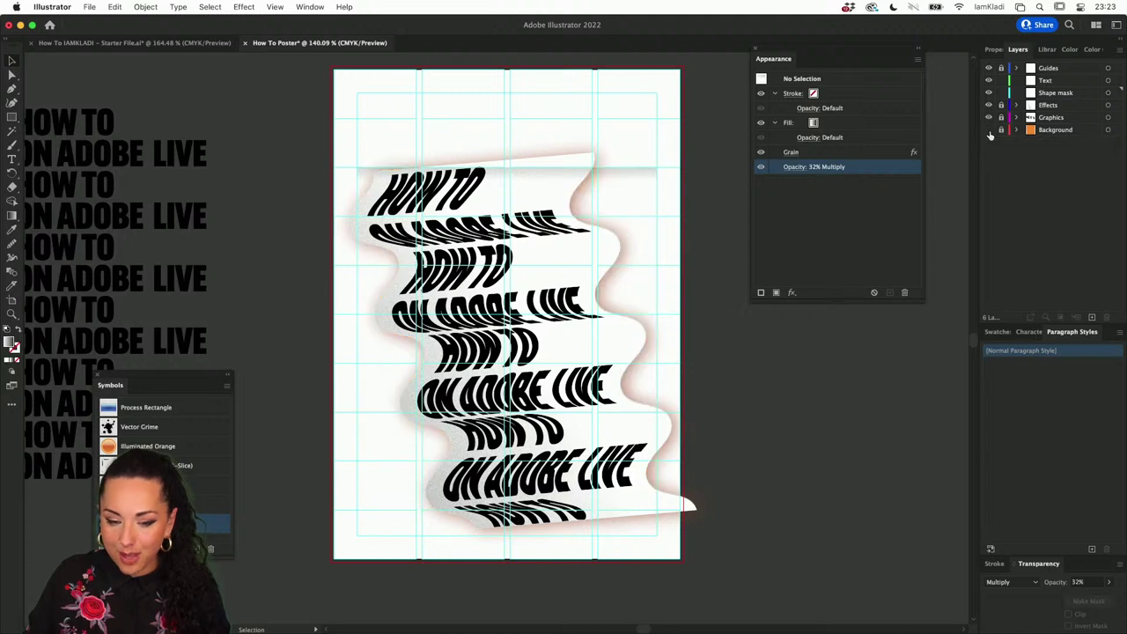
click(988, 130)
click(987, 68)
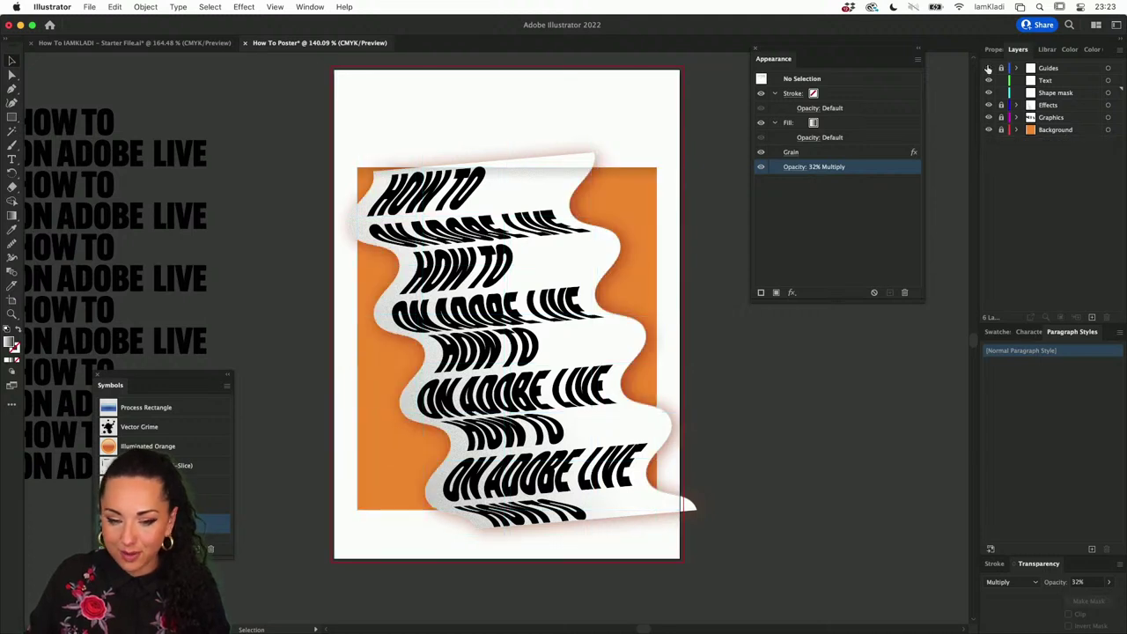
click(988, 68)
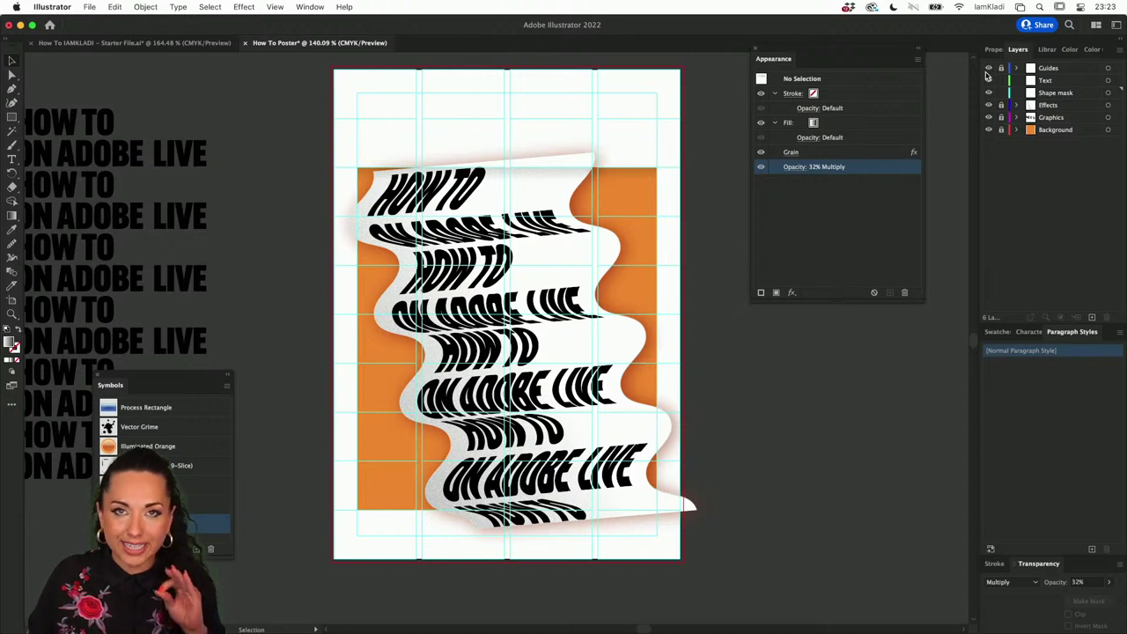
Step: On the Shape mask layer, draw a nearly page-wide rectangle ending at the orange block's upper edge, with white fill and no stroke
double_click(1056, 93)
key(Return)
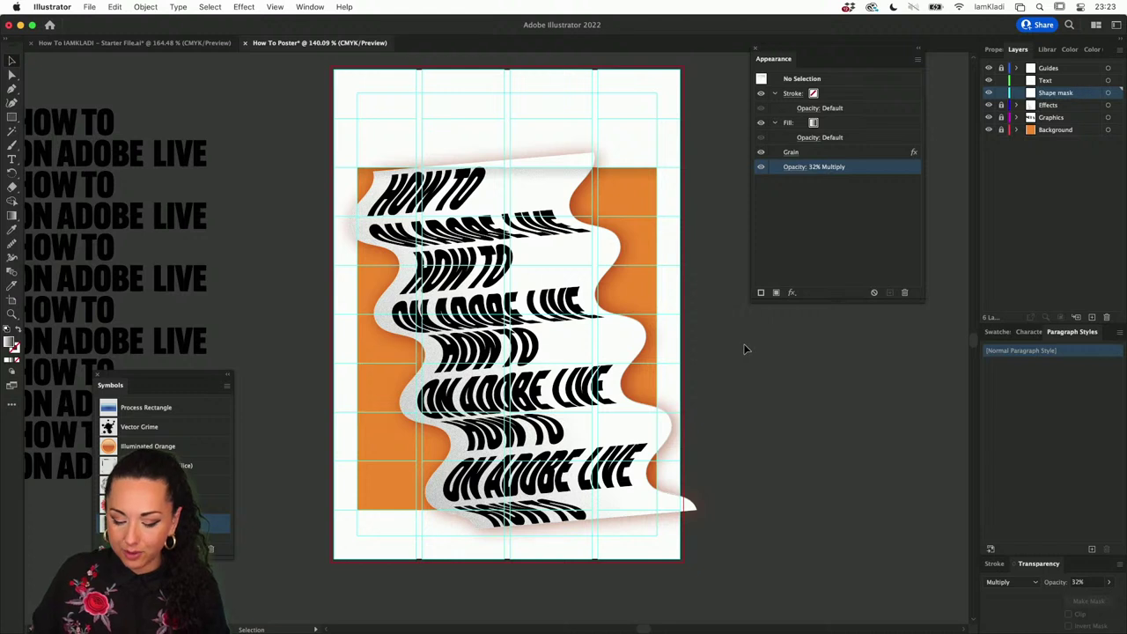
key(m)
drag(330, 106, 672, 165)
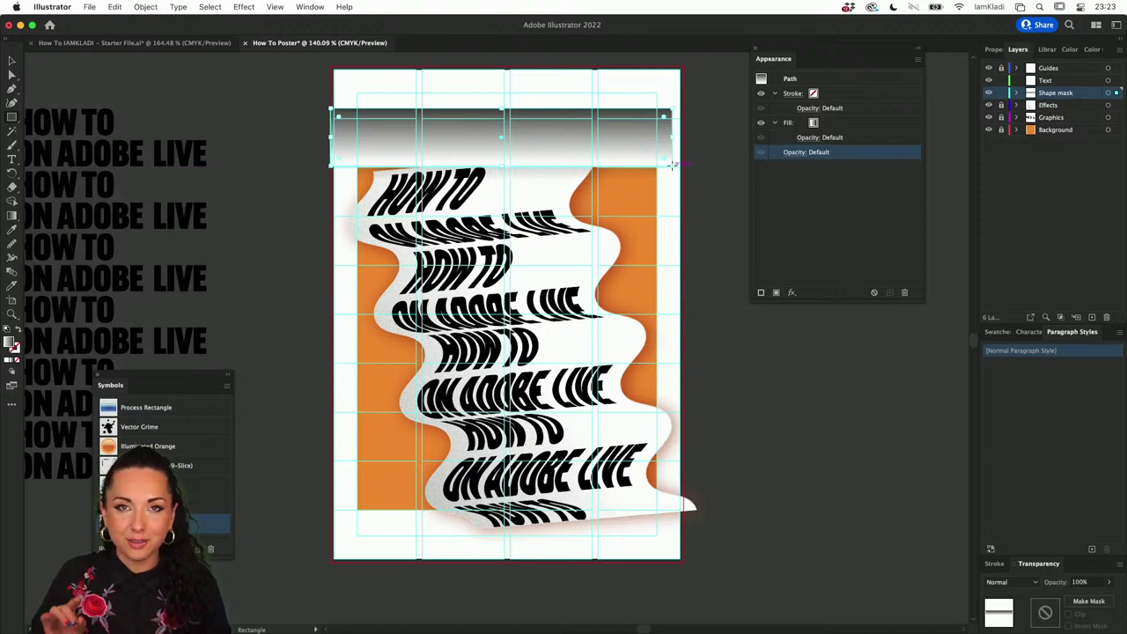
key(d)
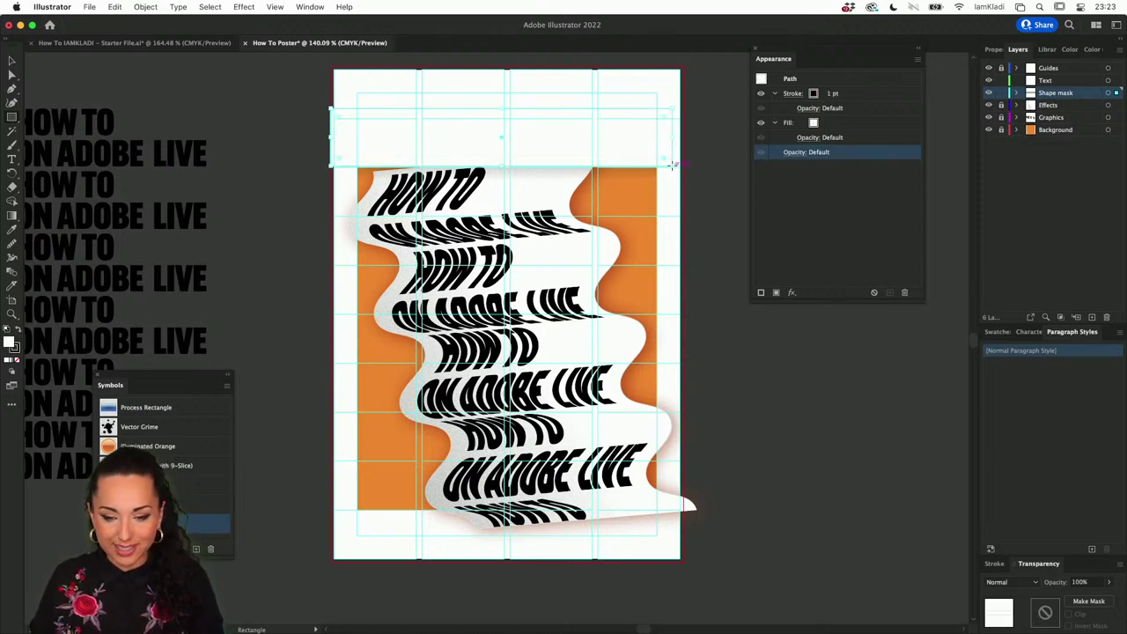
click(15, 351)
click(17, 360)
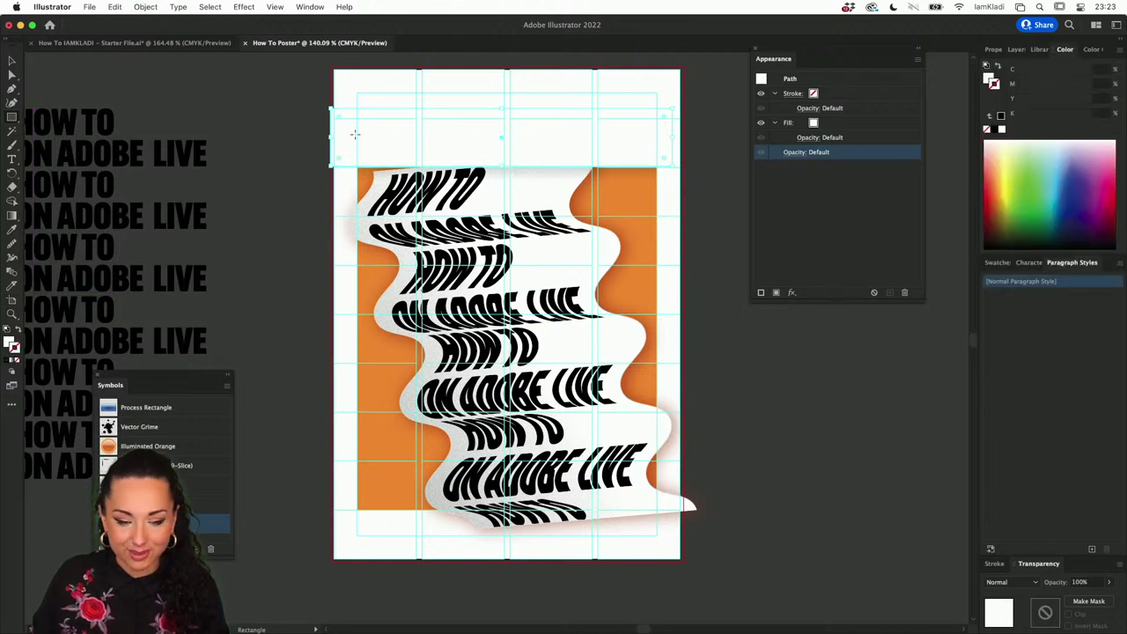
click(13, 62)
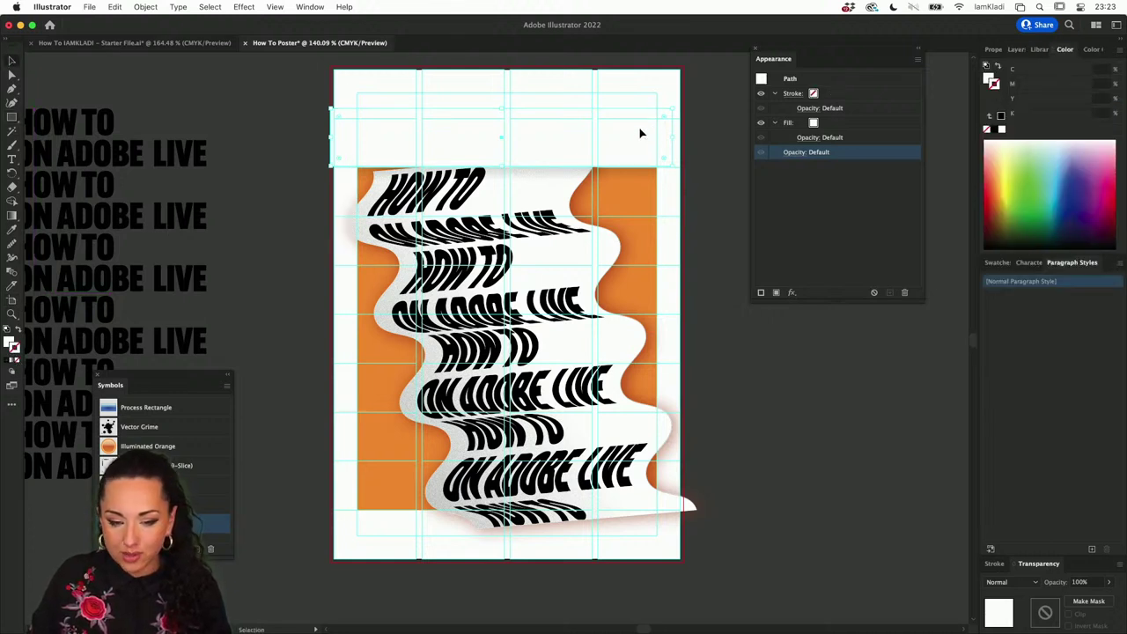
drag(648, 134, 648, 134)
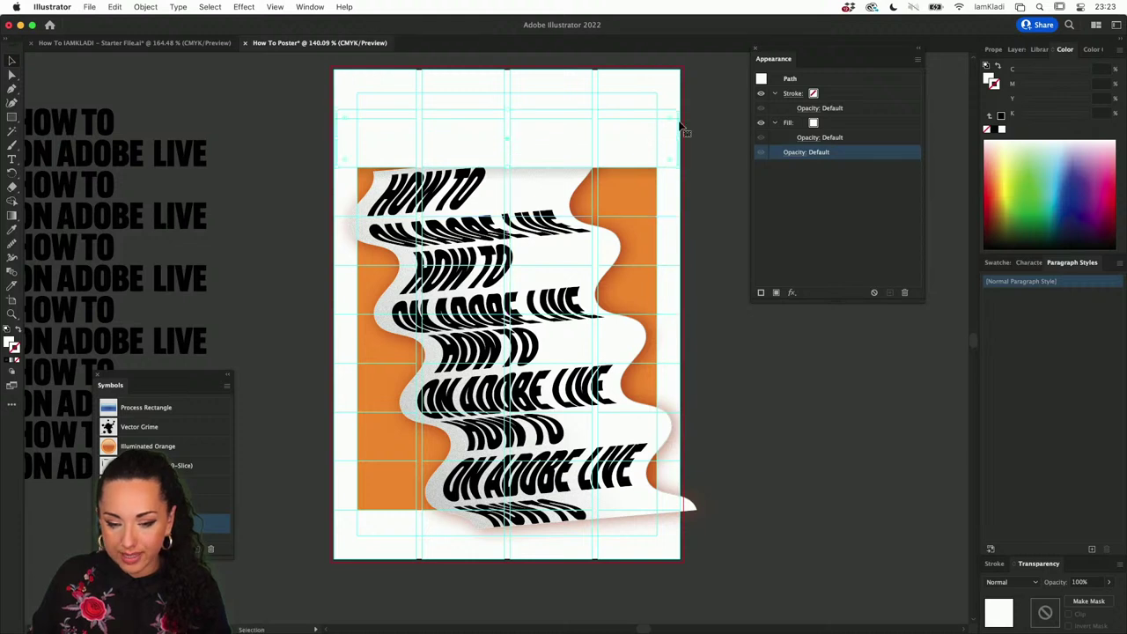
Step: Deselect the white rectangle, lock the Shape mask layer, and toggle its visibility to compare the wave with and without it
click(1002, 51)
click(1030, 51)
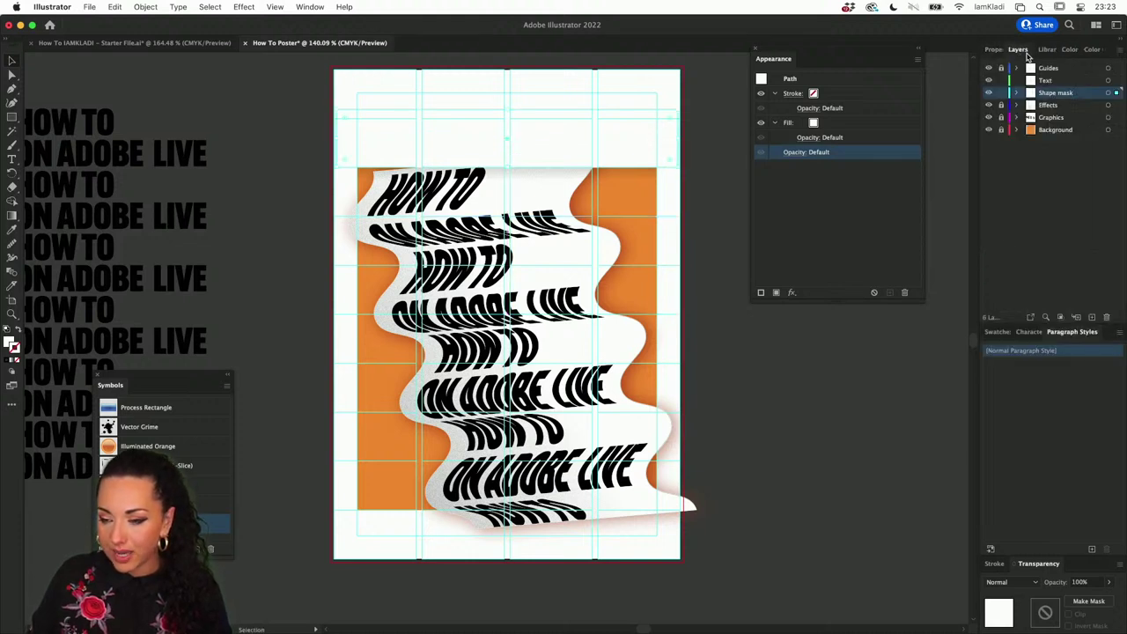
key(super+shift+a)
click(986, 95)
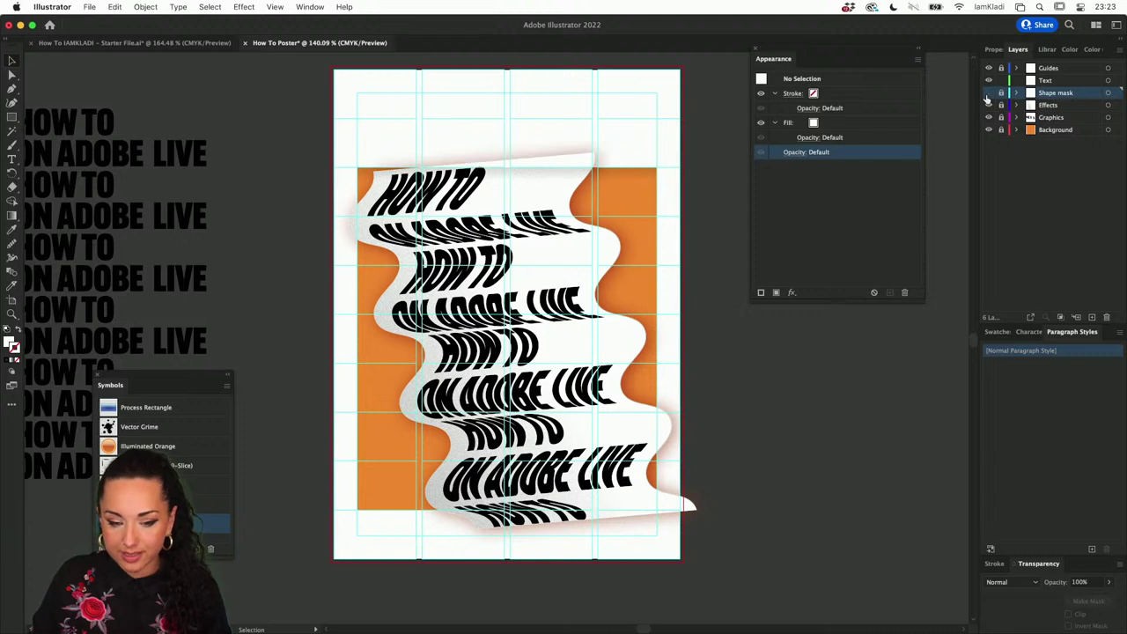
click(987, 99)
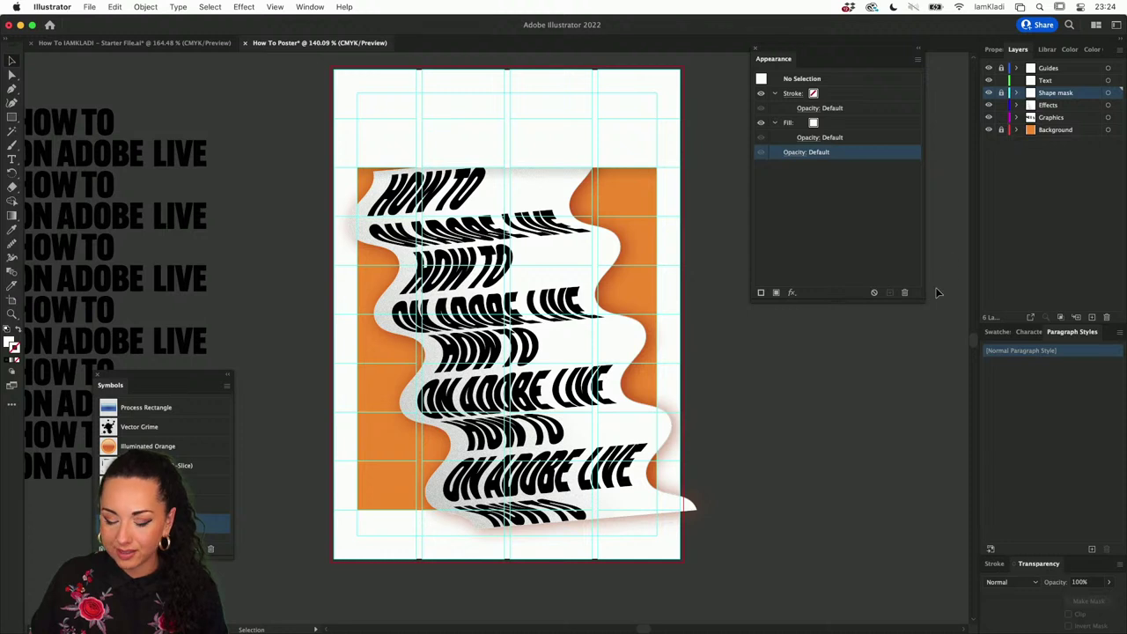
Step: Select the wave artwork with its text and grain shading and move it up so the white mask covers its upper edge
drag(719, 370, 275, 547)
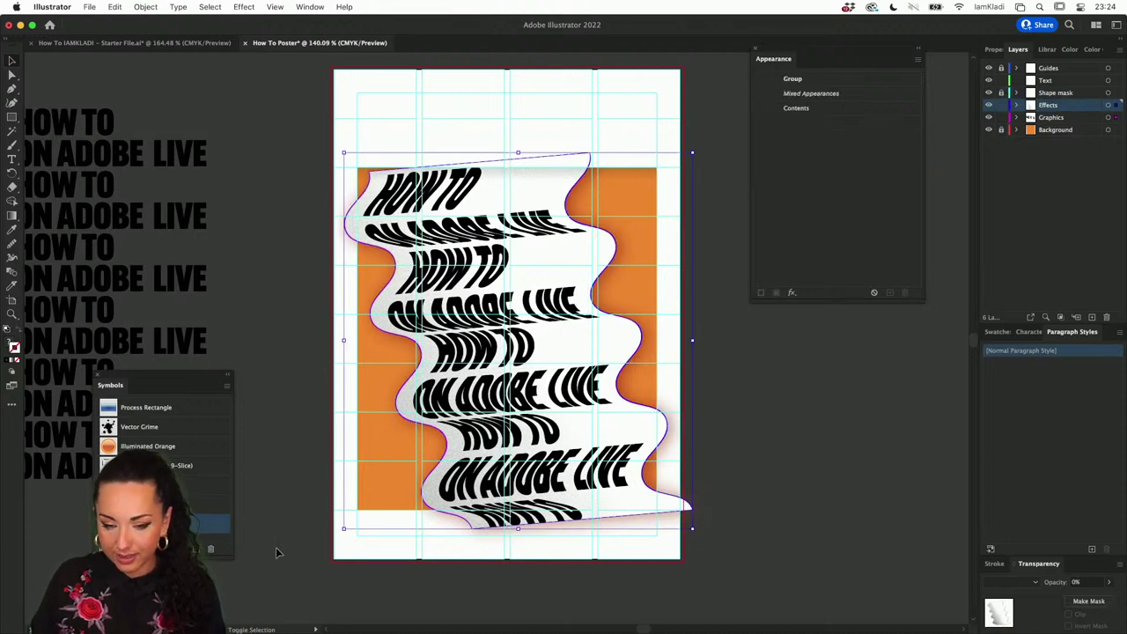
key(Up)
key(Up)
key(Up)
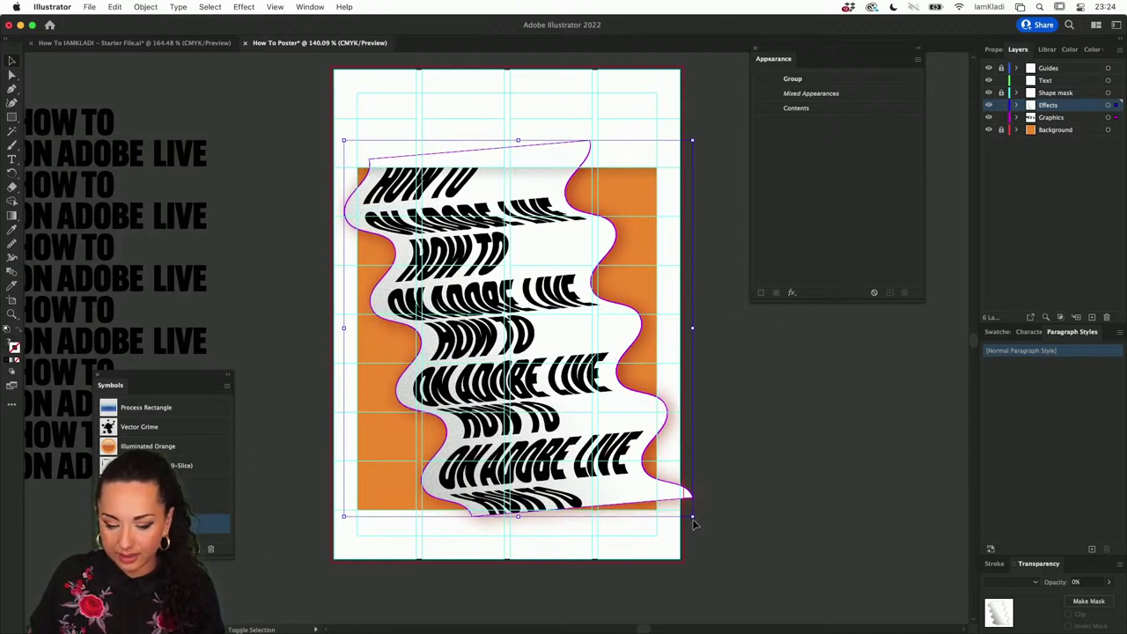
Step: Enlarge the wave artwork slightly from its lower-right corner, nudge it a little to the left, and deselect it
drag(692, 516, 719, 539)
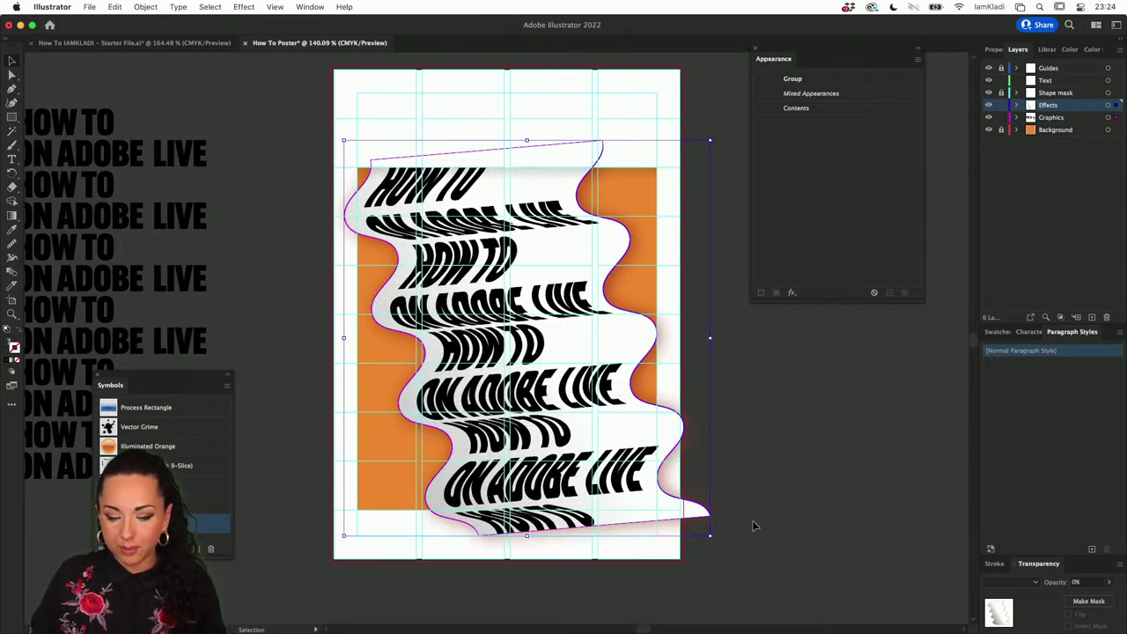
key(Left)
key(Left)
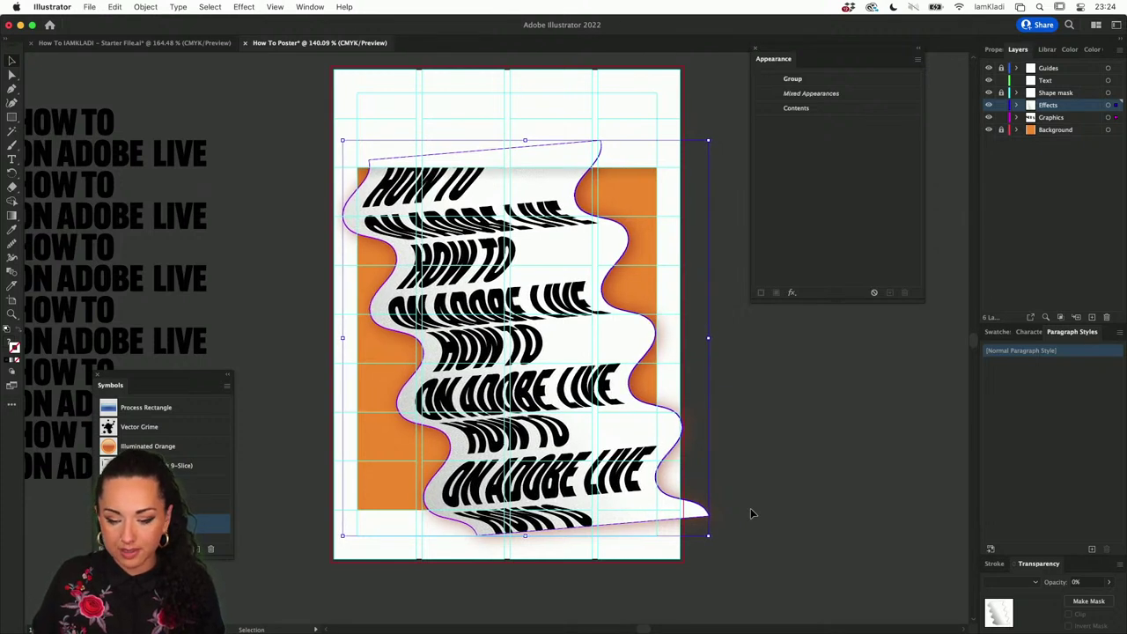
click(751, 512)
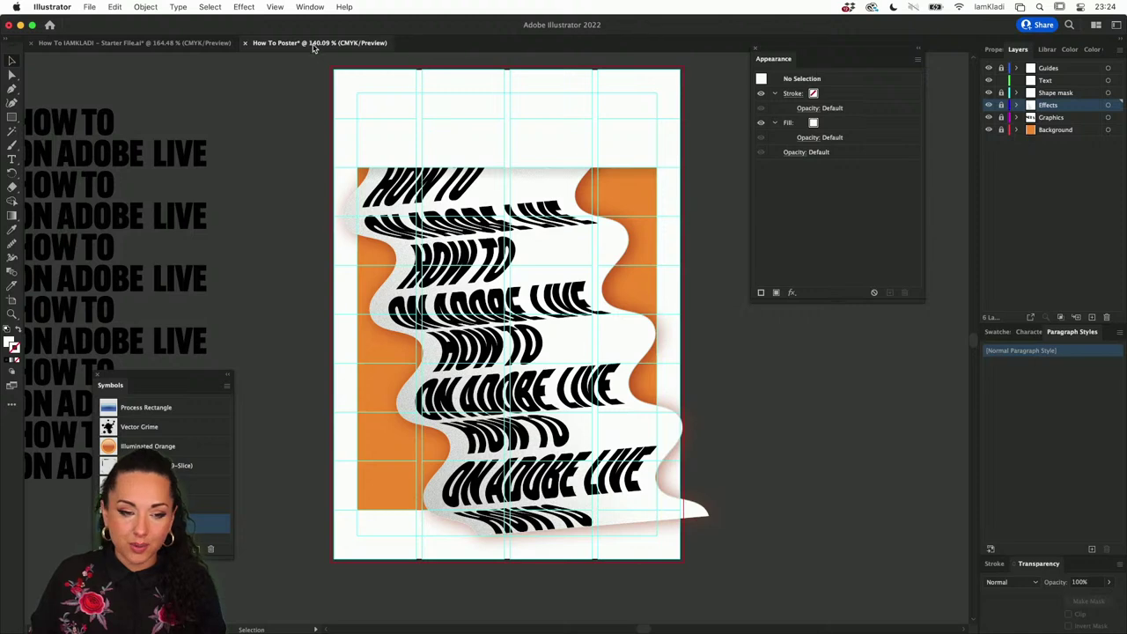
Step: Look at the prepared text blocks in How To IAMKLADI – Starter File.ai and return to the How To Poster document
click(192, 44)
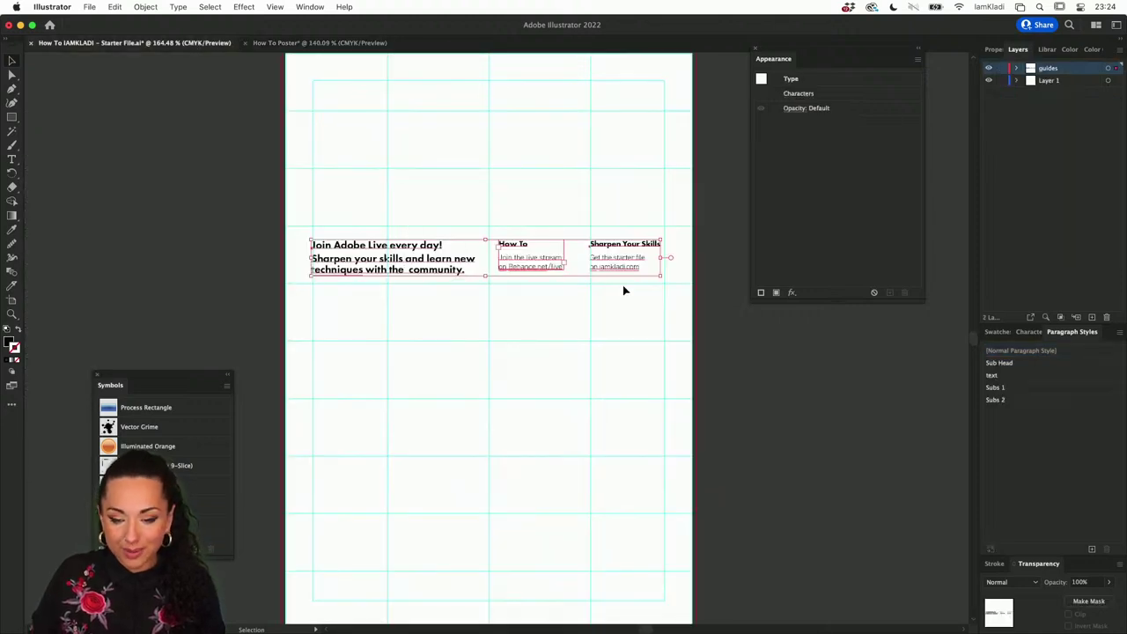
click(378, 43)
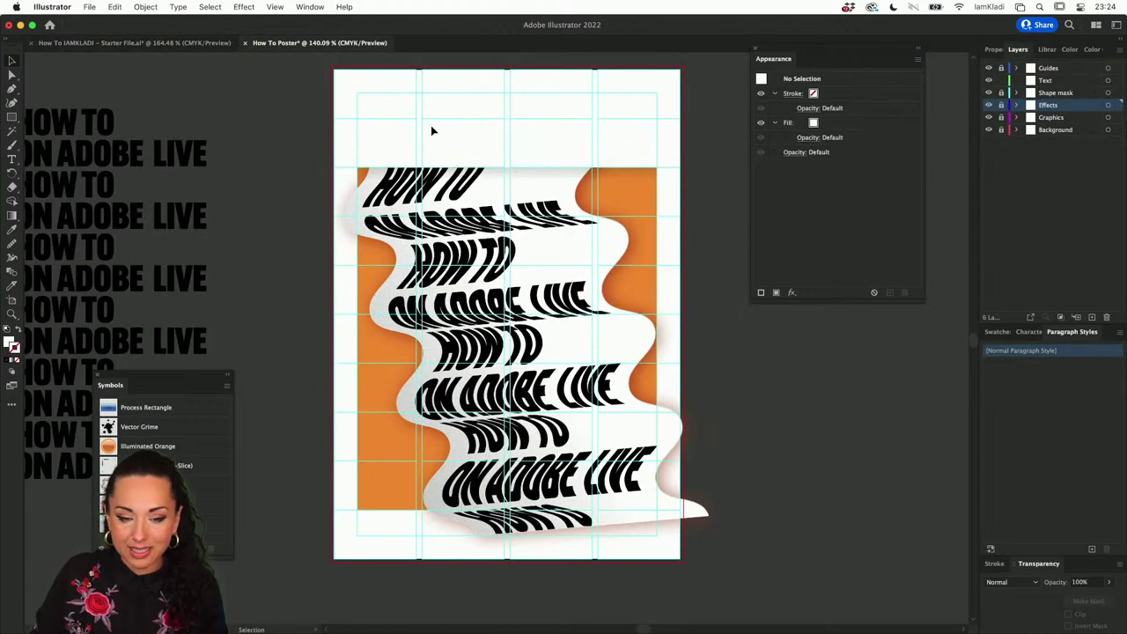
key(super+v)
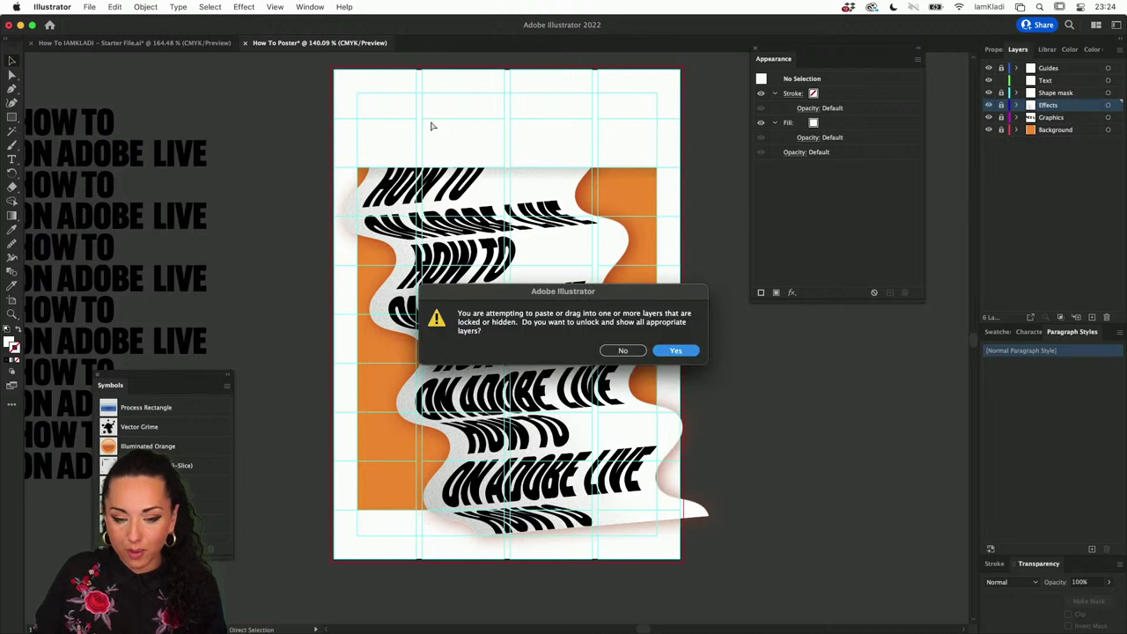
click(669, 352)
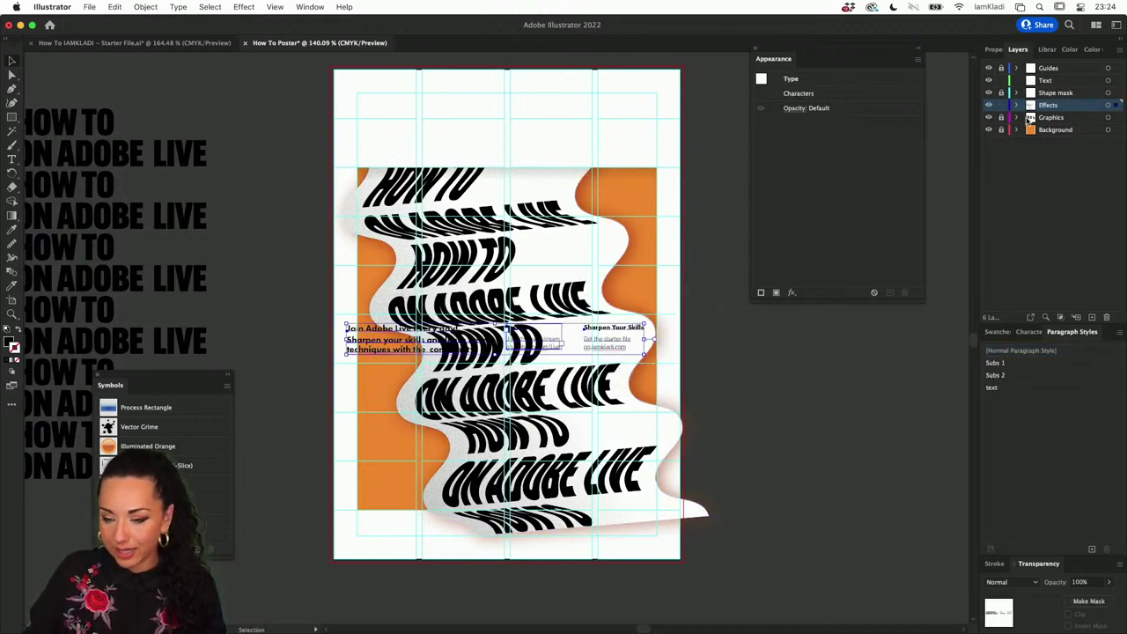
key(super+z)
Step: Paste the copied text blocks into the Text layer and move them into the white area above the wave artwork
click(1077, 82)
key(super+v)
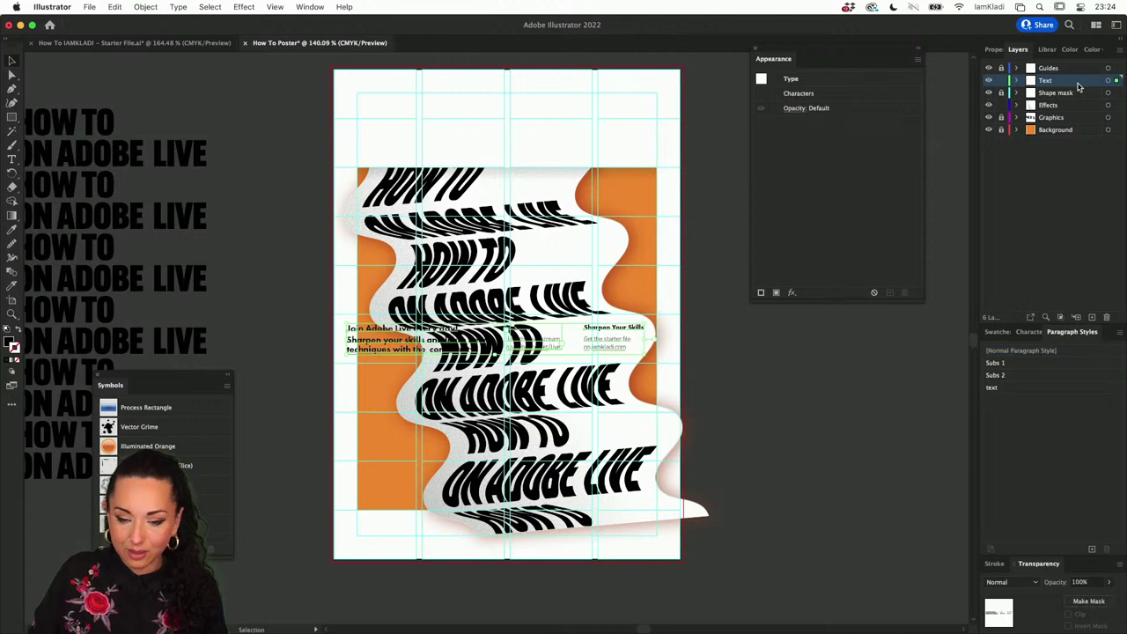
drag(392, 339, 401, 116)
click(475, 159)
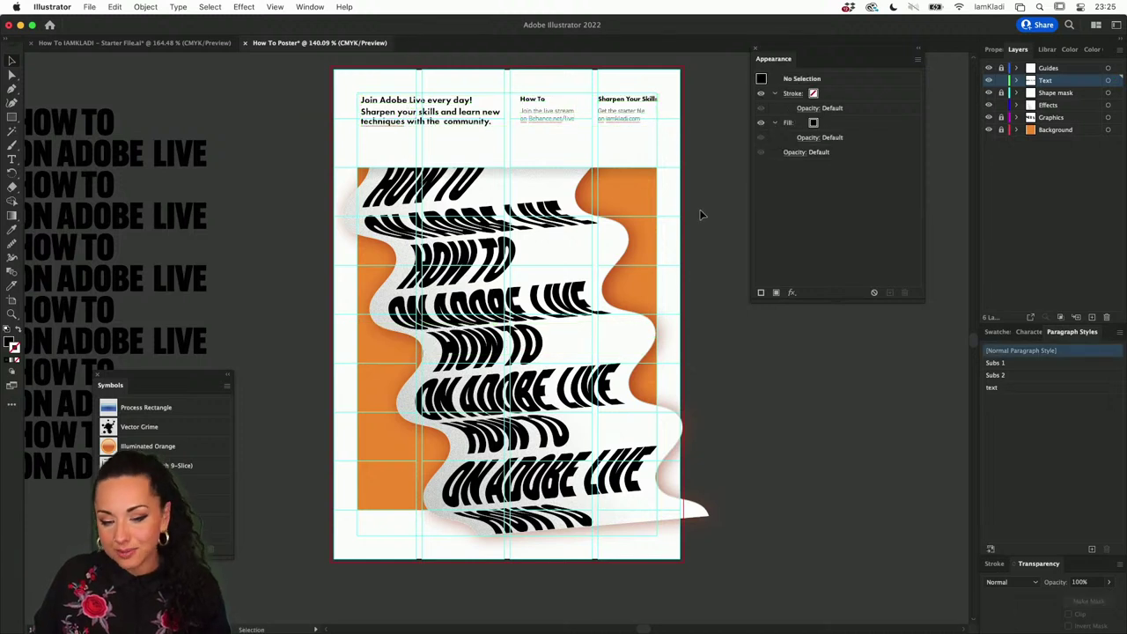
key(a)
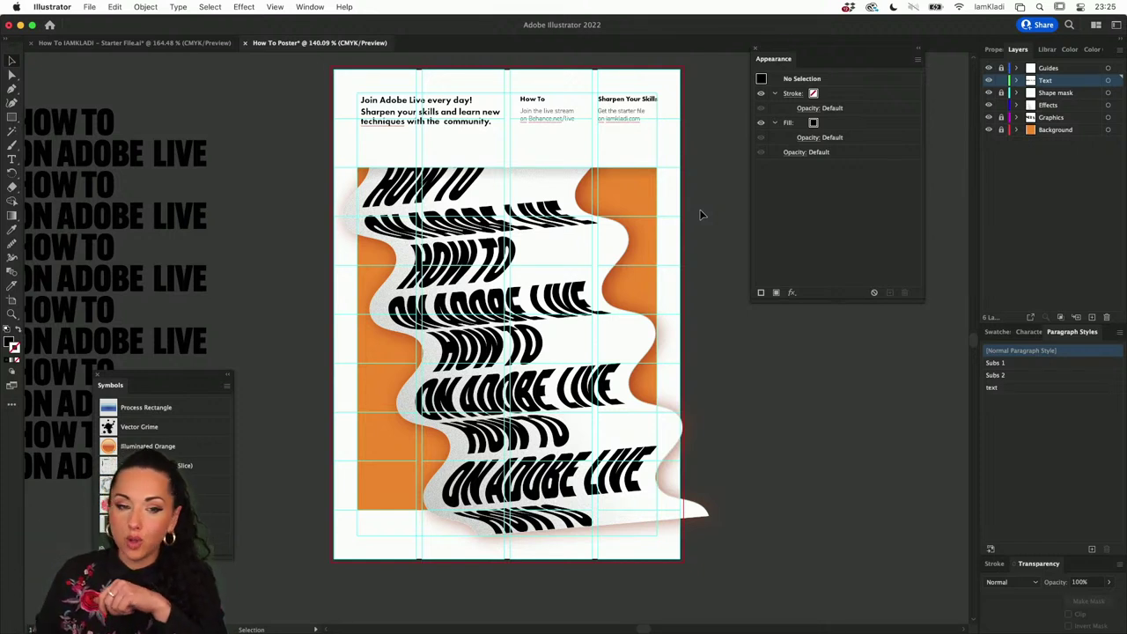
Step: Switch to Google Chrome, look at the iamkladi.com freebies page and the Dropbox folder with the poster files, and return to the Illustrator poster
mouse_move(555, 628)
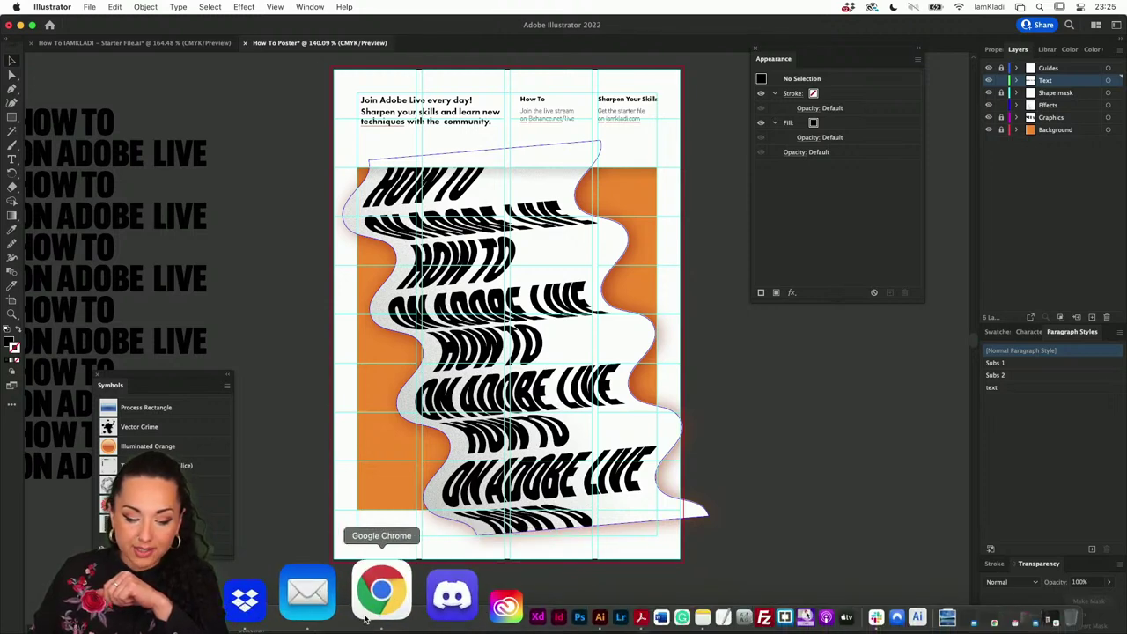
click(378, 599)
click(130, 32)
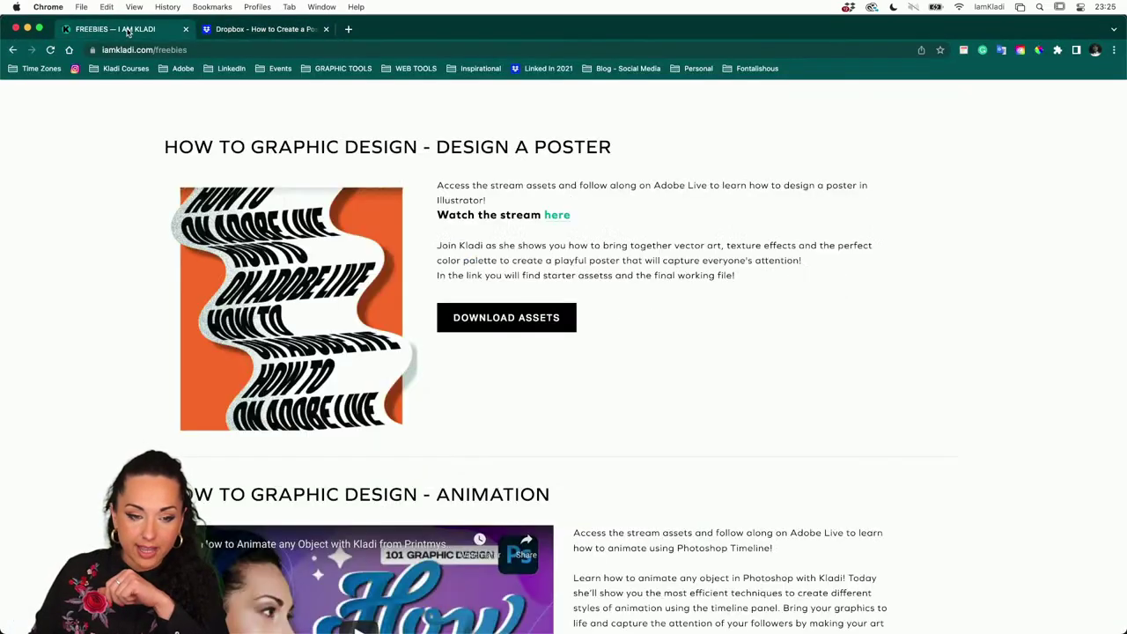
click(227, 28)
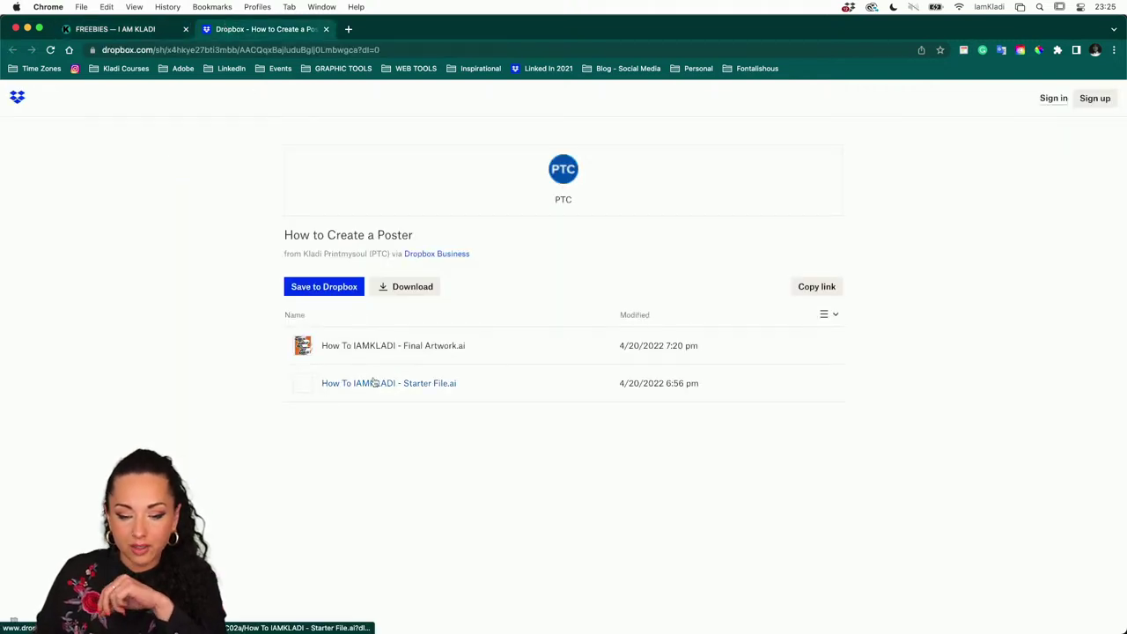
click(141, 35)
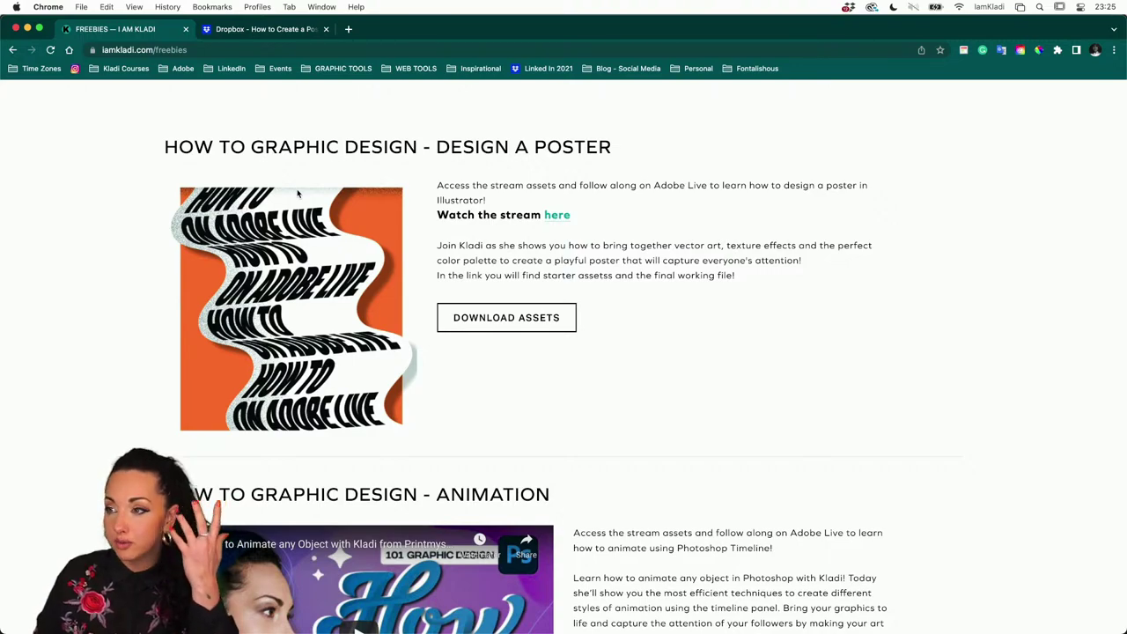
key(ctrl+Up)
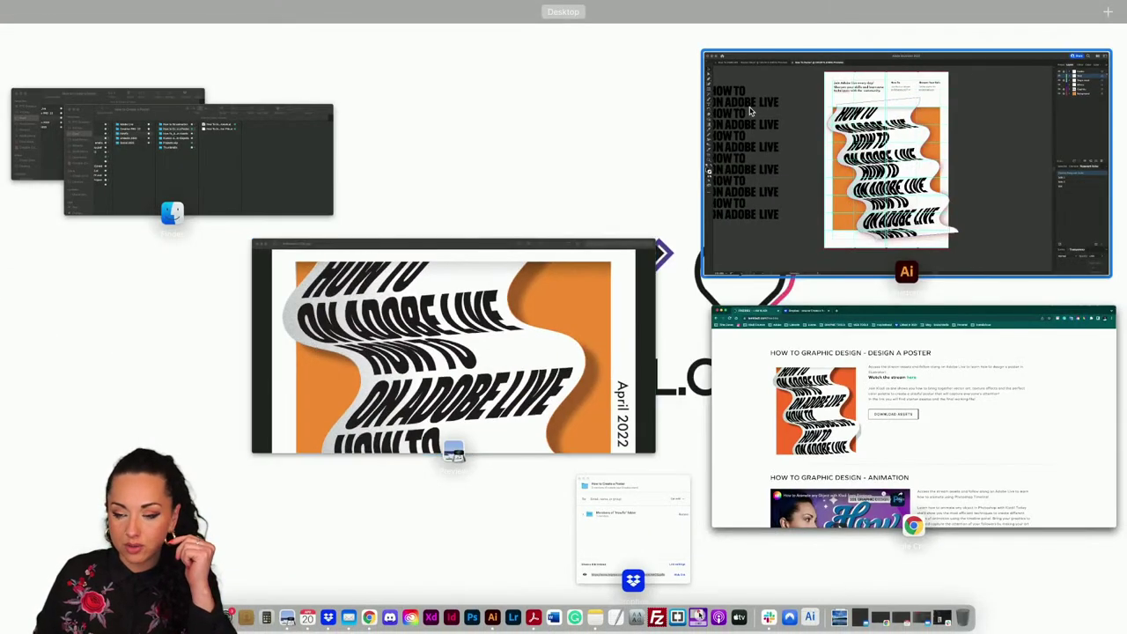
click(750, 111)
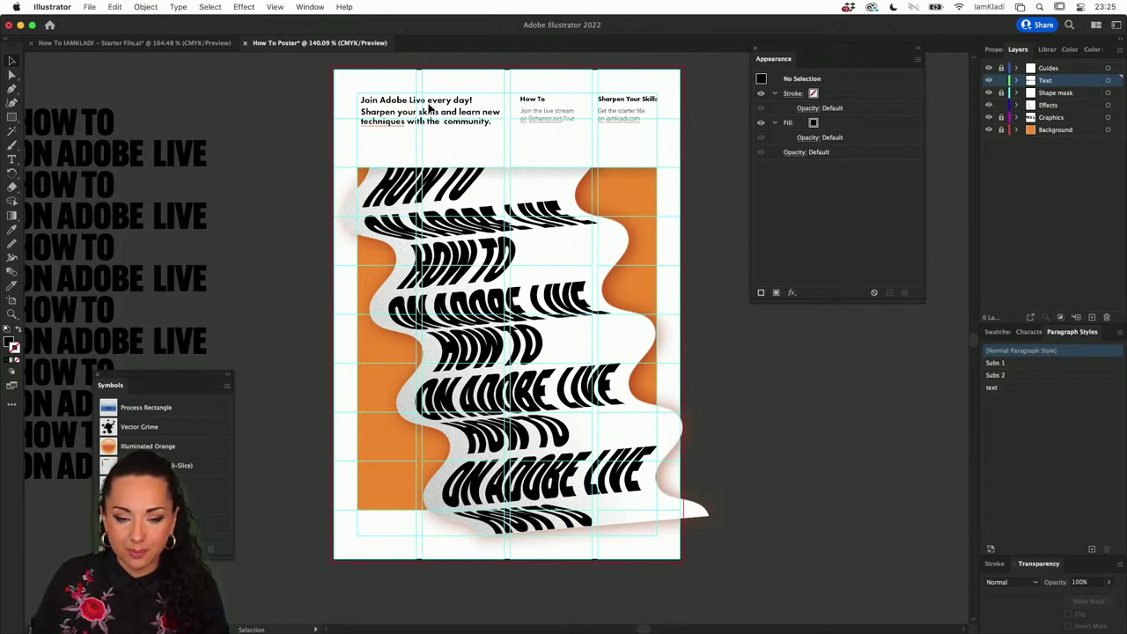
Step: Align the "Join Adobe Live every day!", "How To" and "Sharpen Your Skills" text blocks to the column guides and upper margin, leaving nothing selected
drag(435, 107, 435, 106)
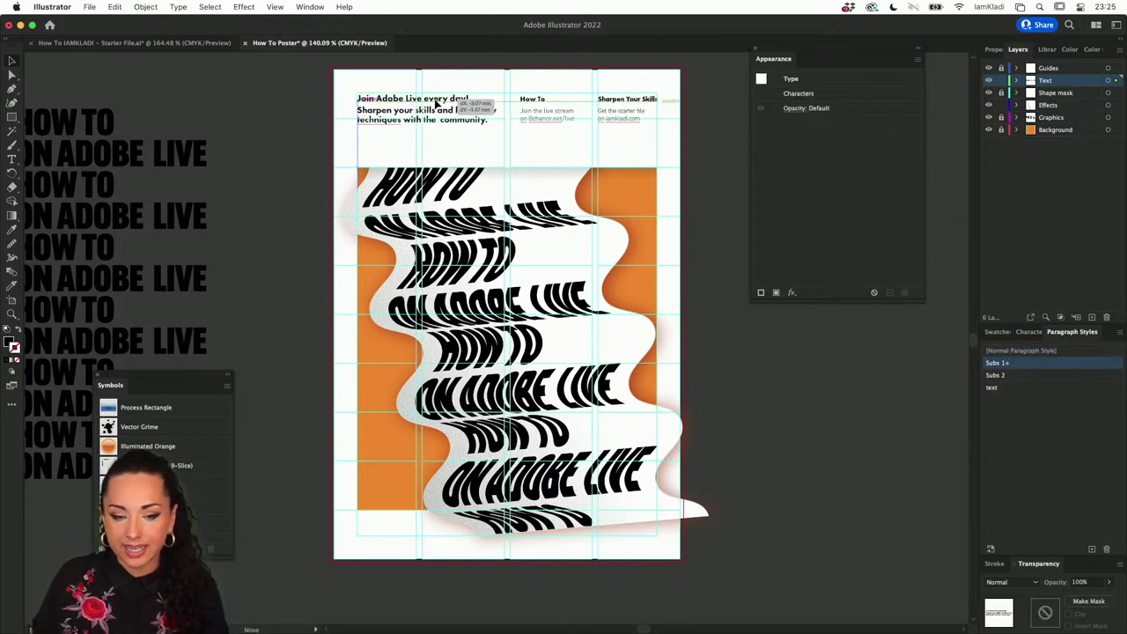
drag(525, 107, 519, 104)
drag(609, 100, 612, 103)
click(611, 172)
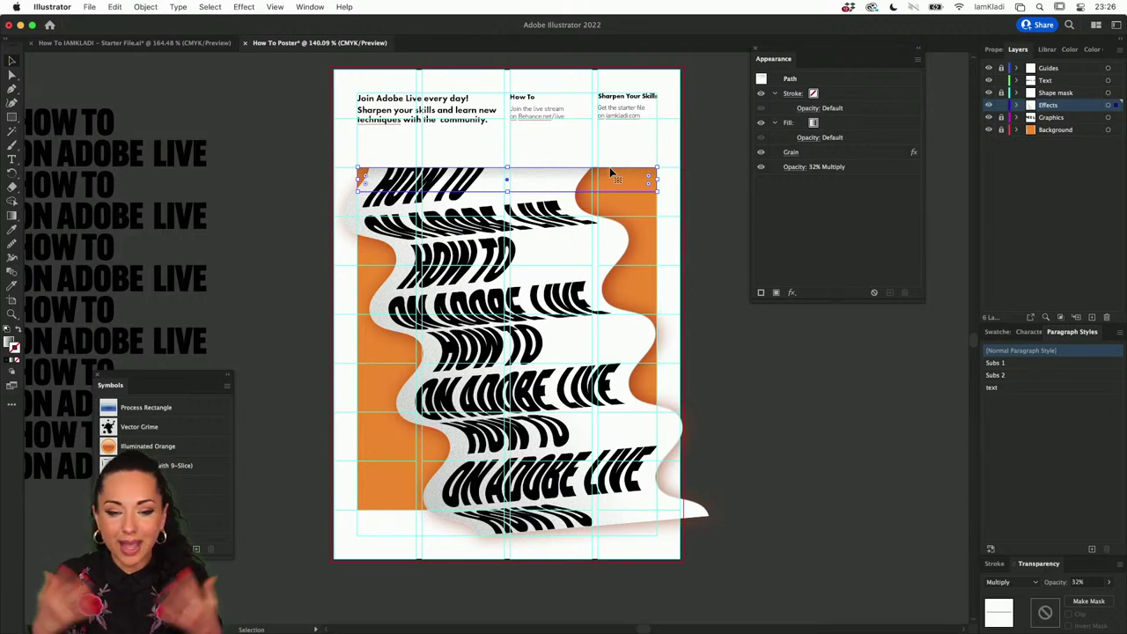
click(723, 206)
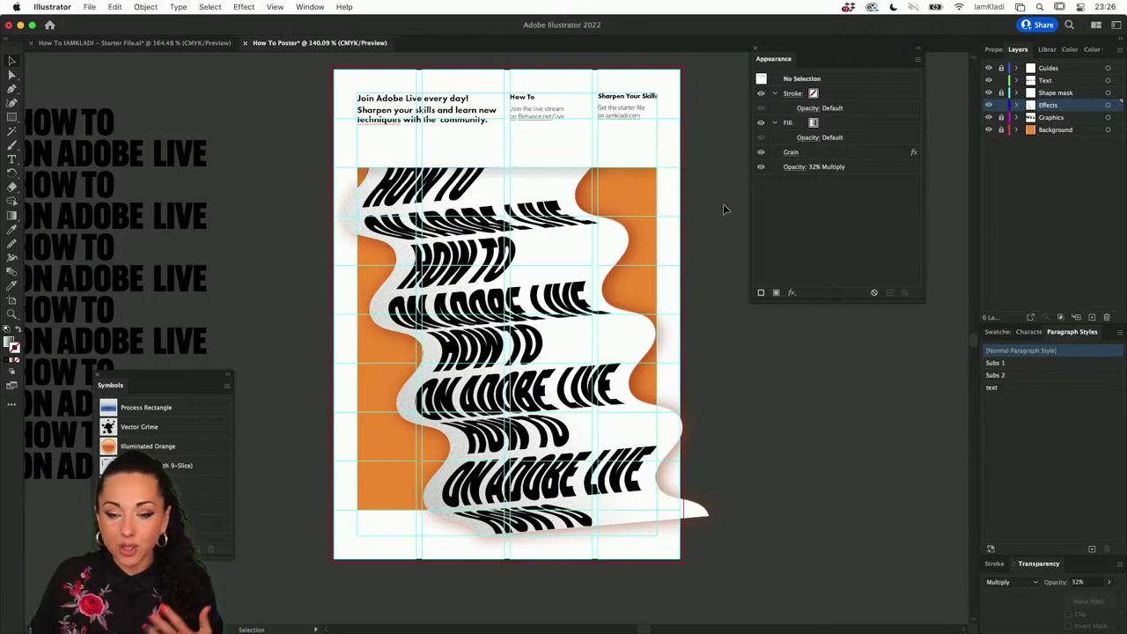